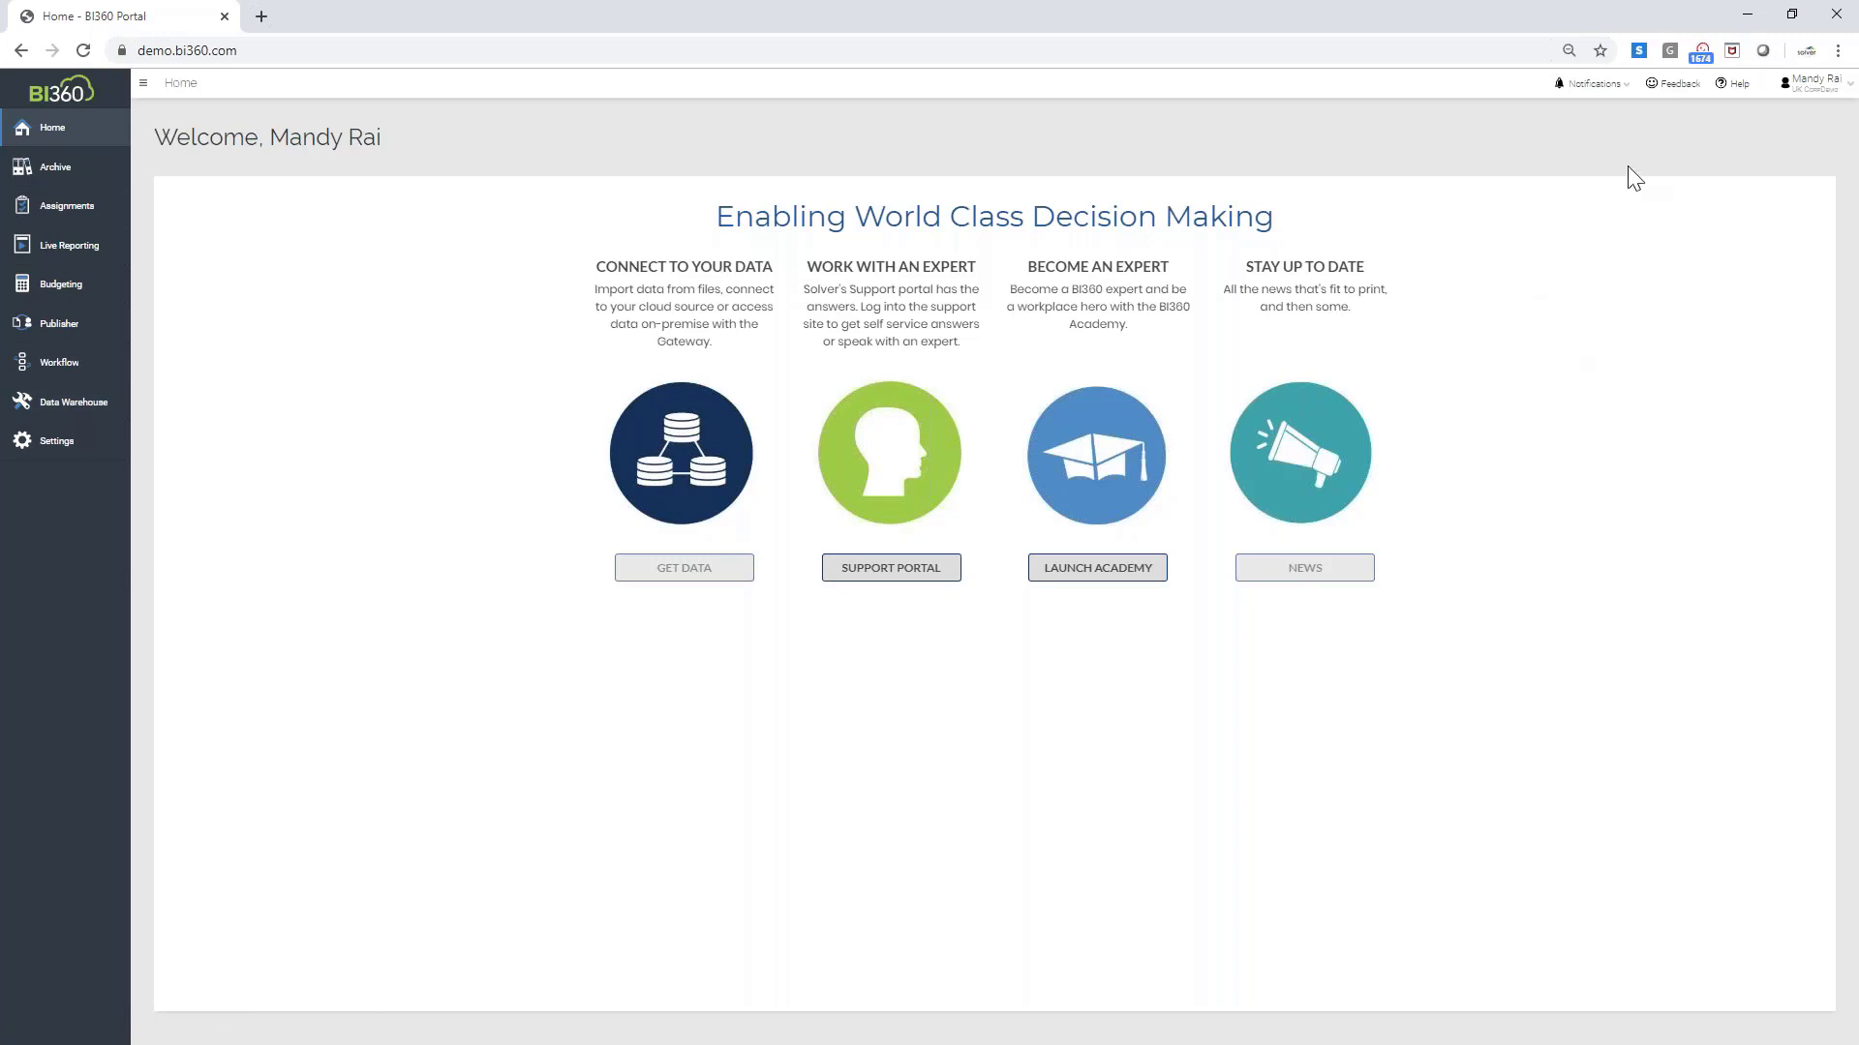
# Look through the portal's notifications list, feedback form and Home help pane, closing the form and the pane again
pyautogui.click(1594, 83)
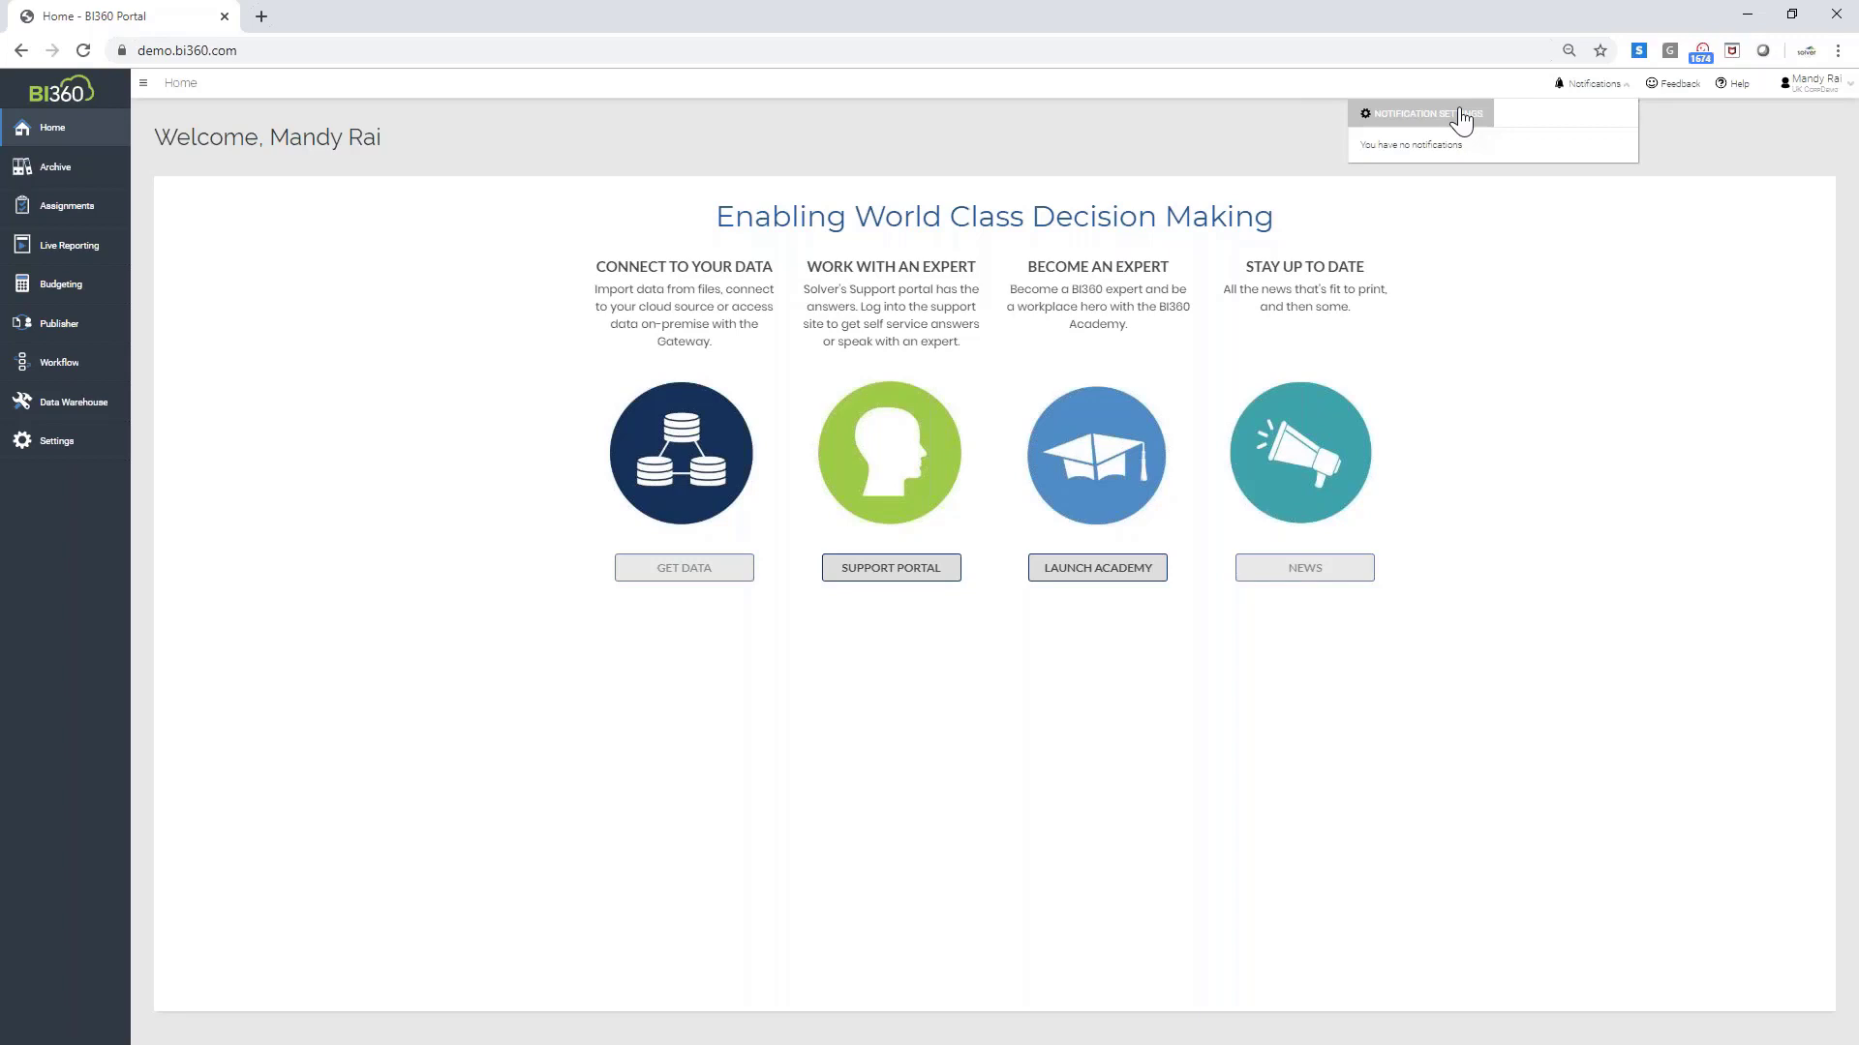
pyautogui.click(1673, 83)
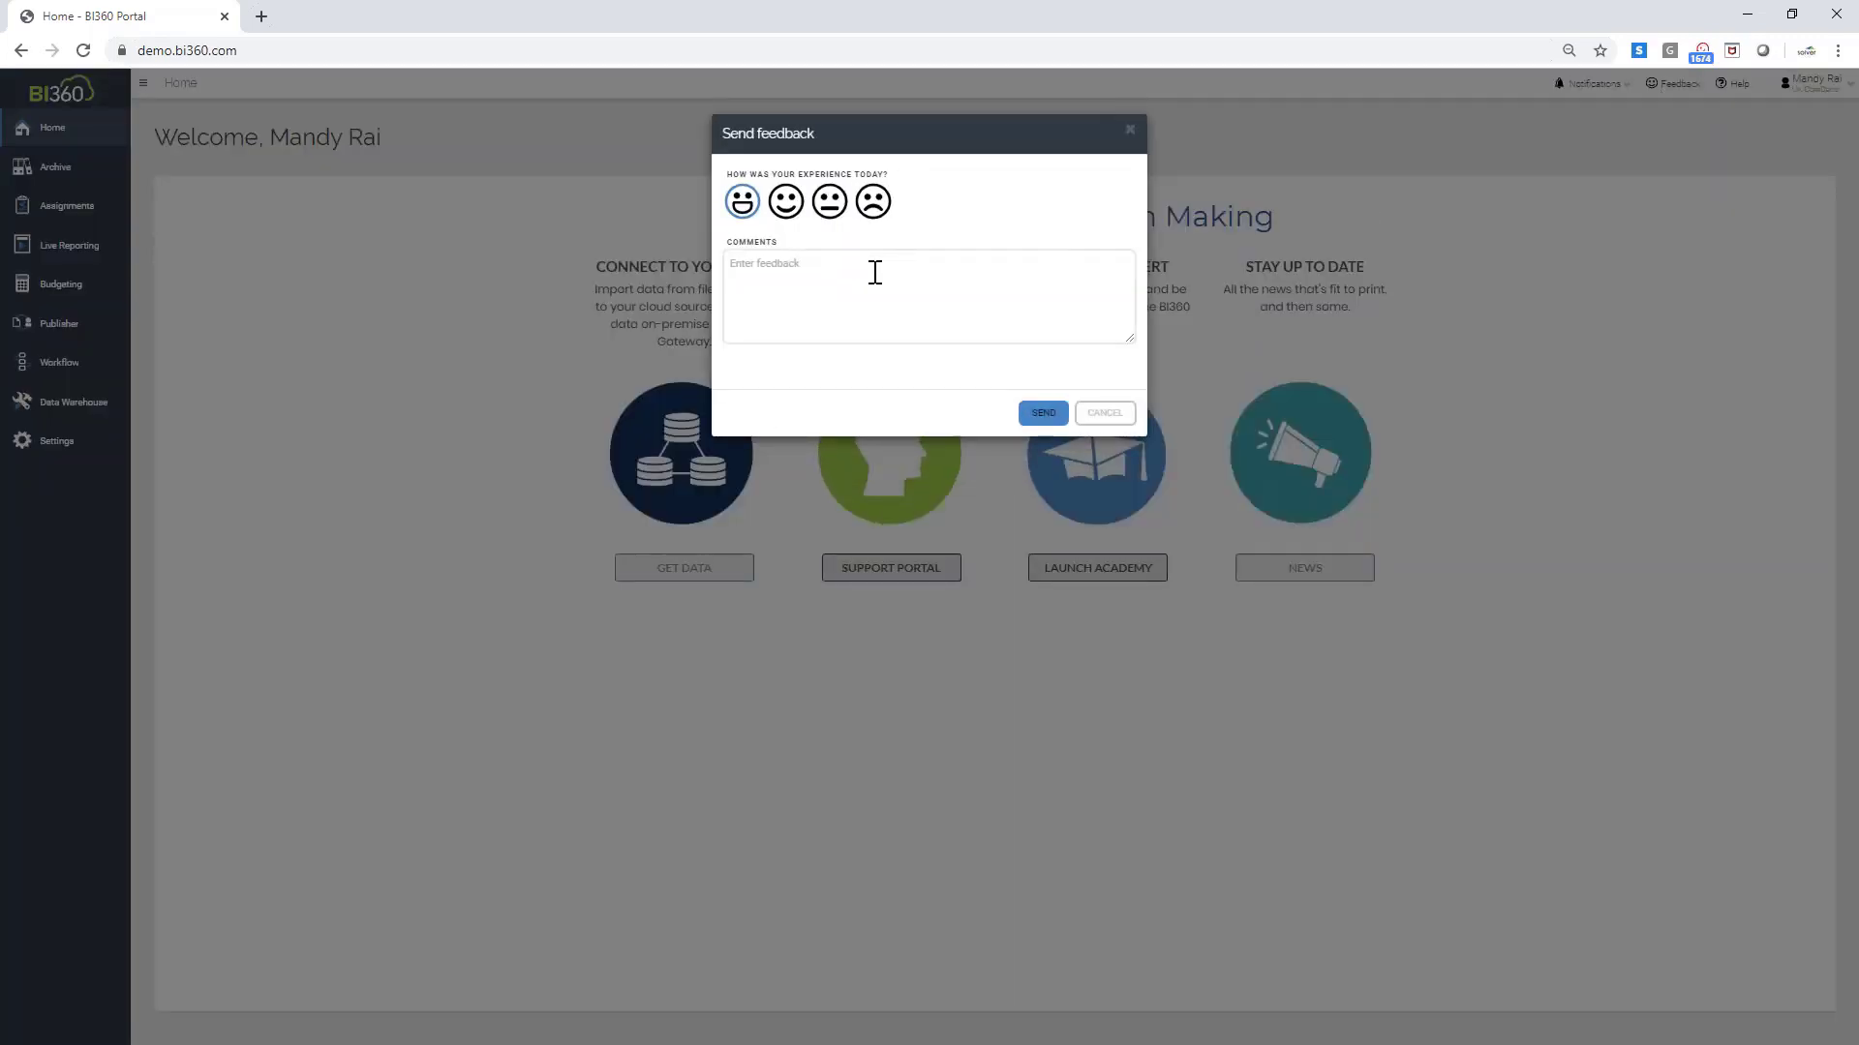
pyautogui.click(1112, 414)
pyautogui.click(1729, 87)
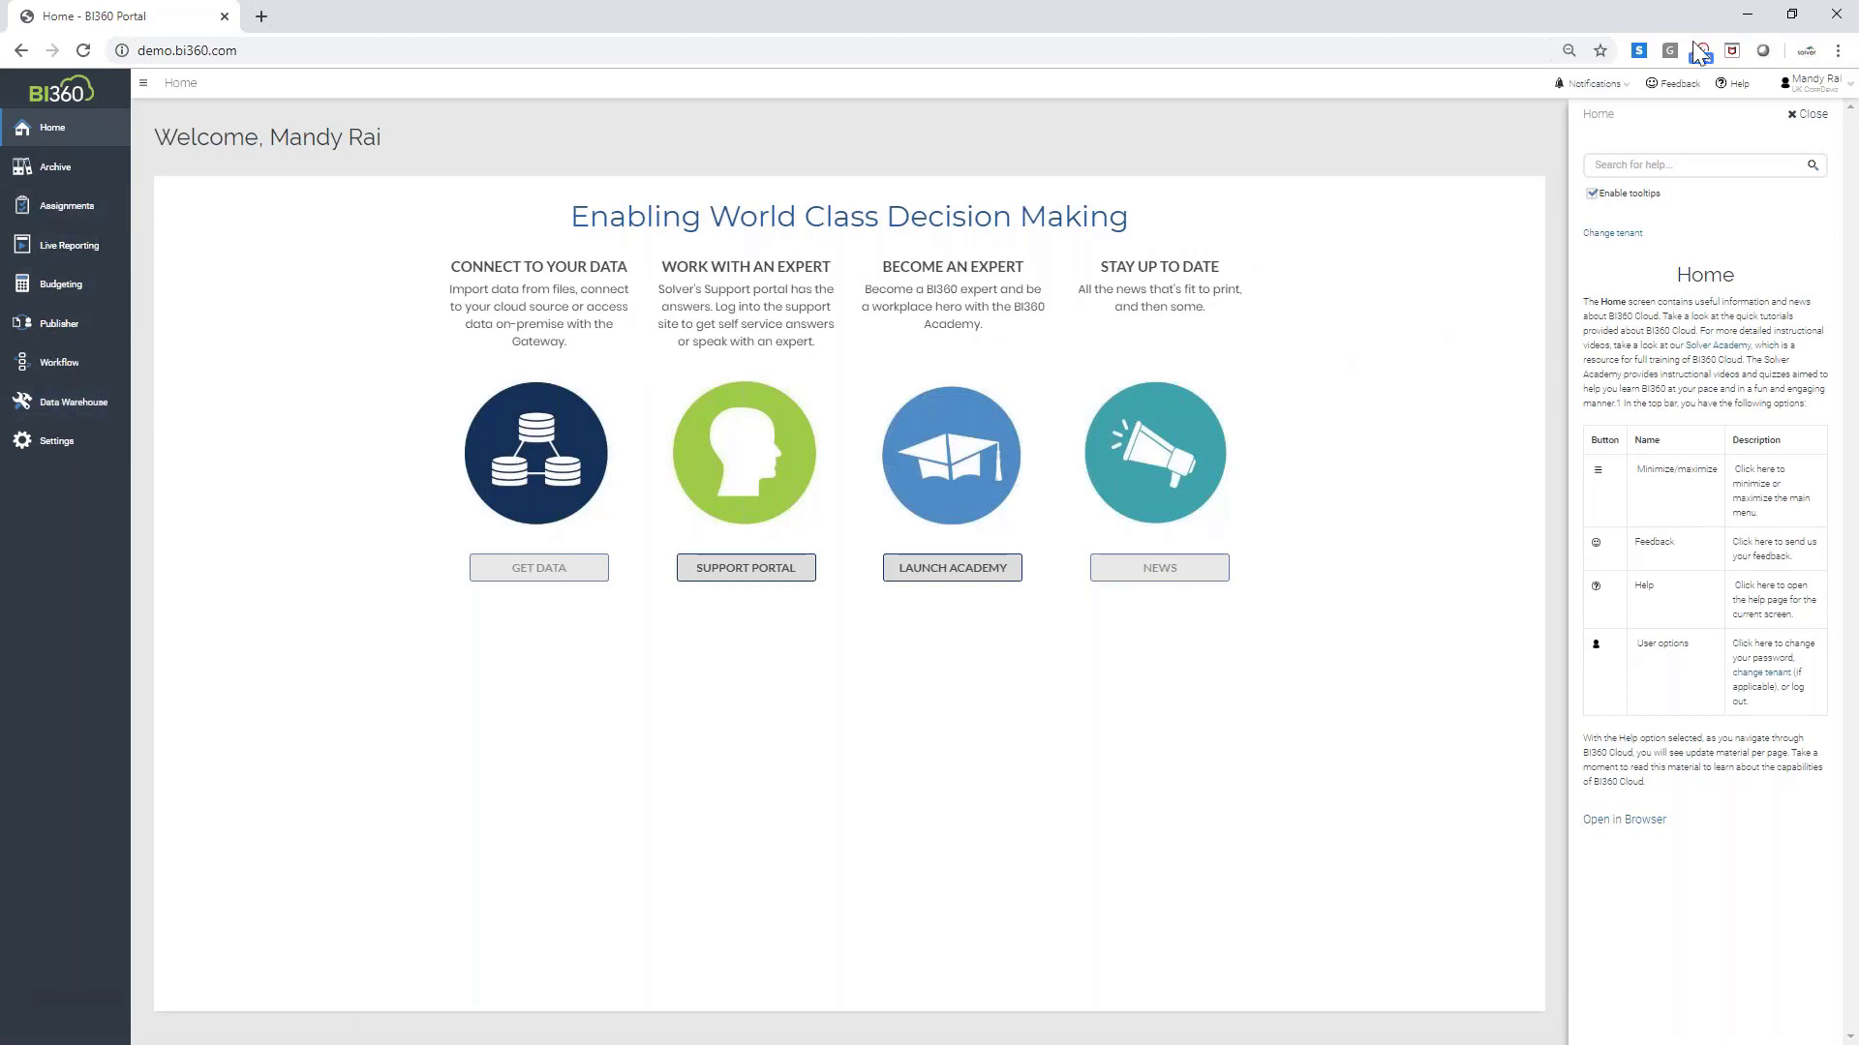
pyautogui.click(1734, 106)
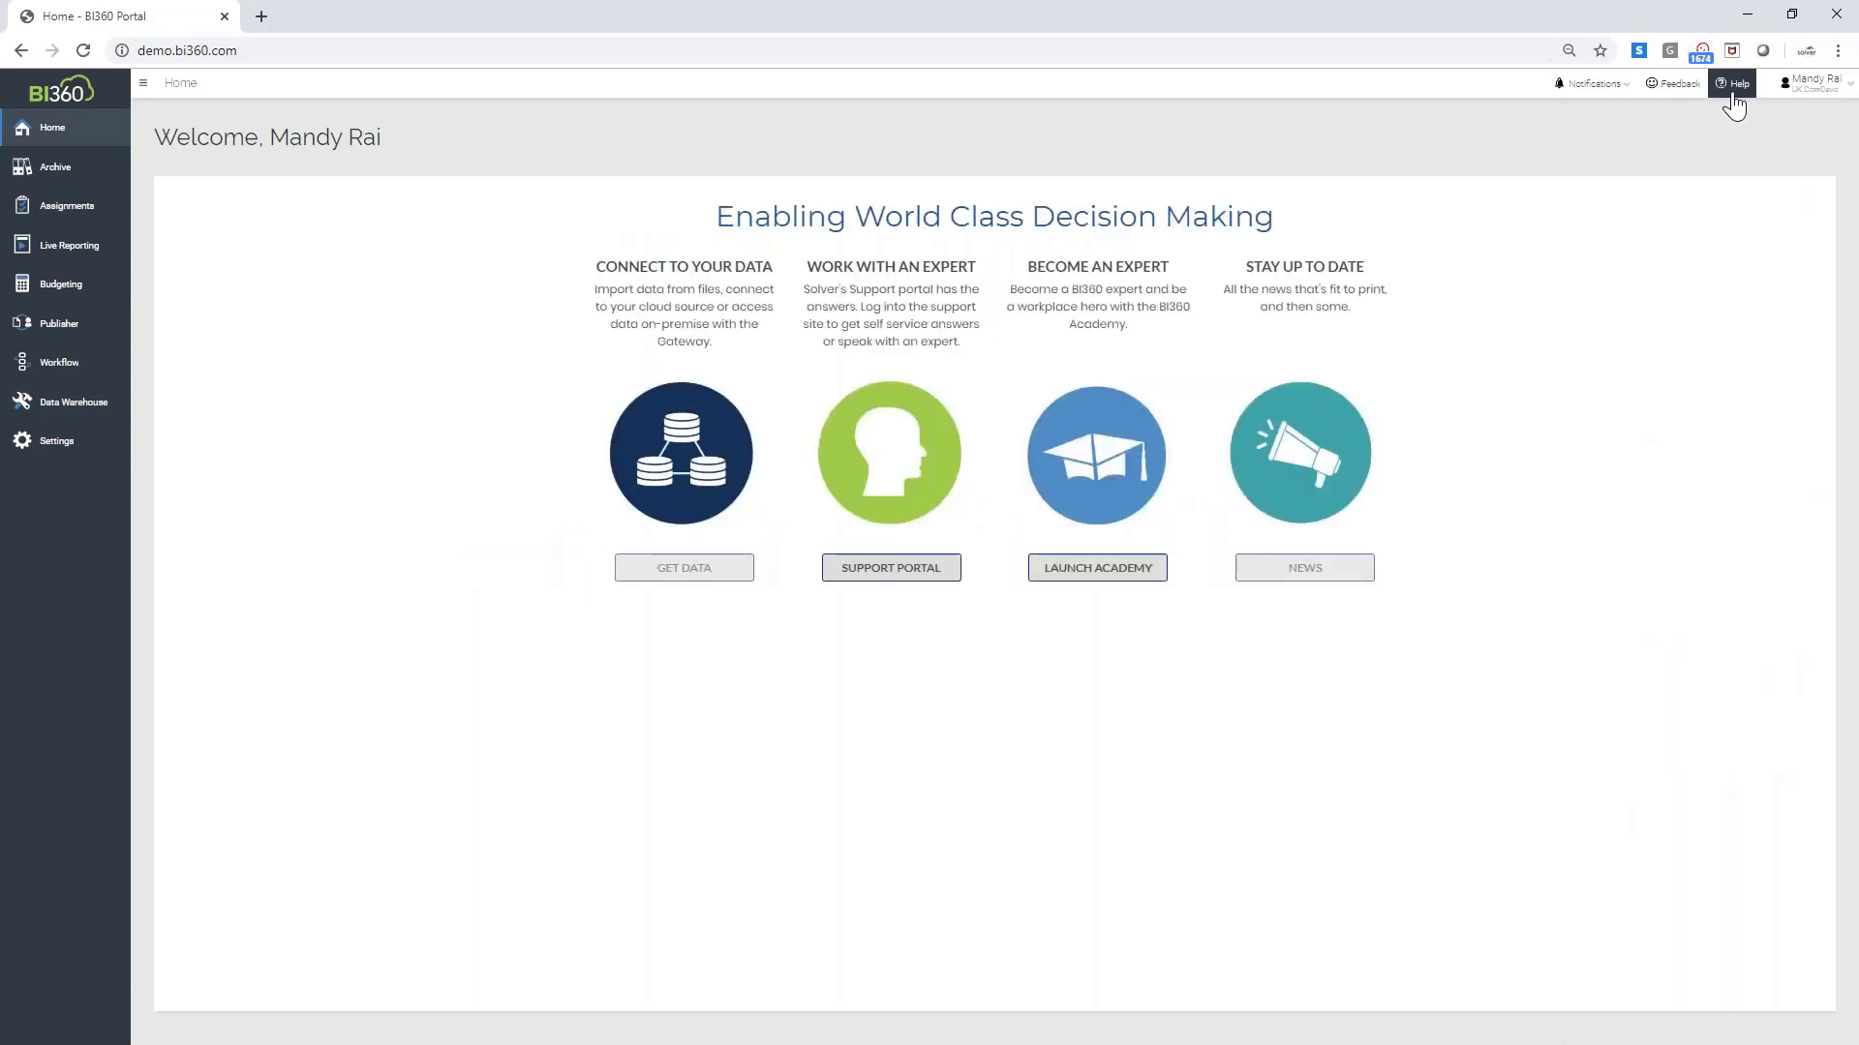
# Open the Data Warehouse integrations list and examine the Gateway Connector and Sample File Import entries
pyautogui.click(72, 403)
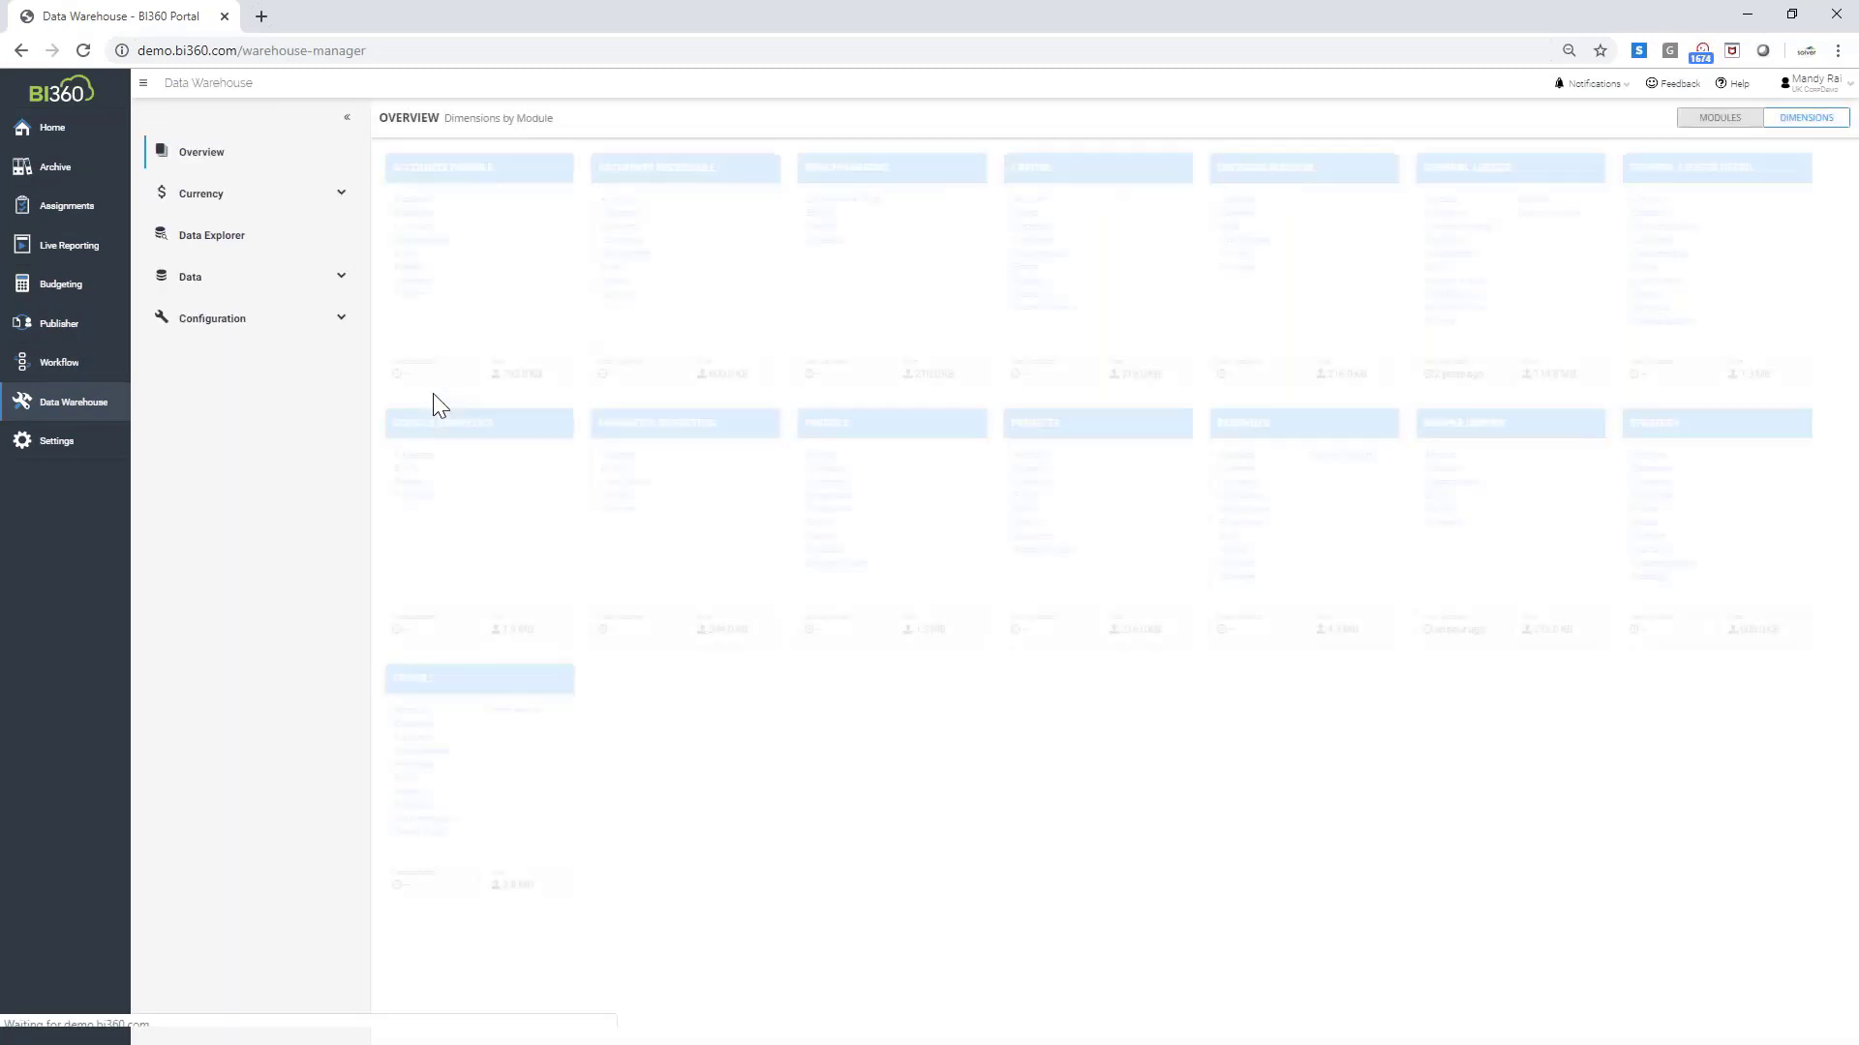
pyautogui.click(254, 283)
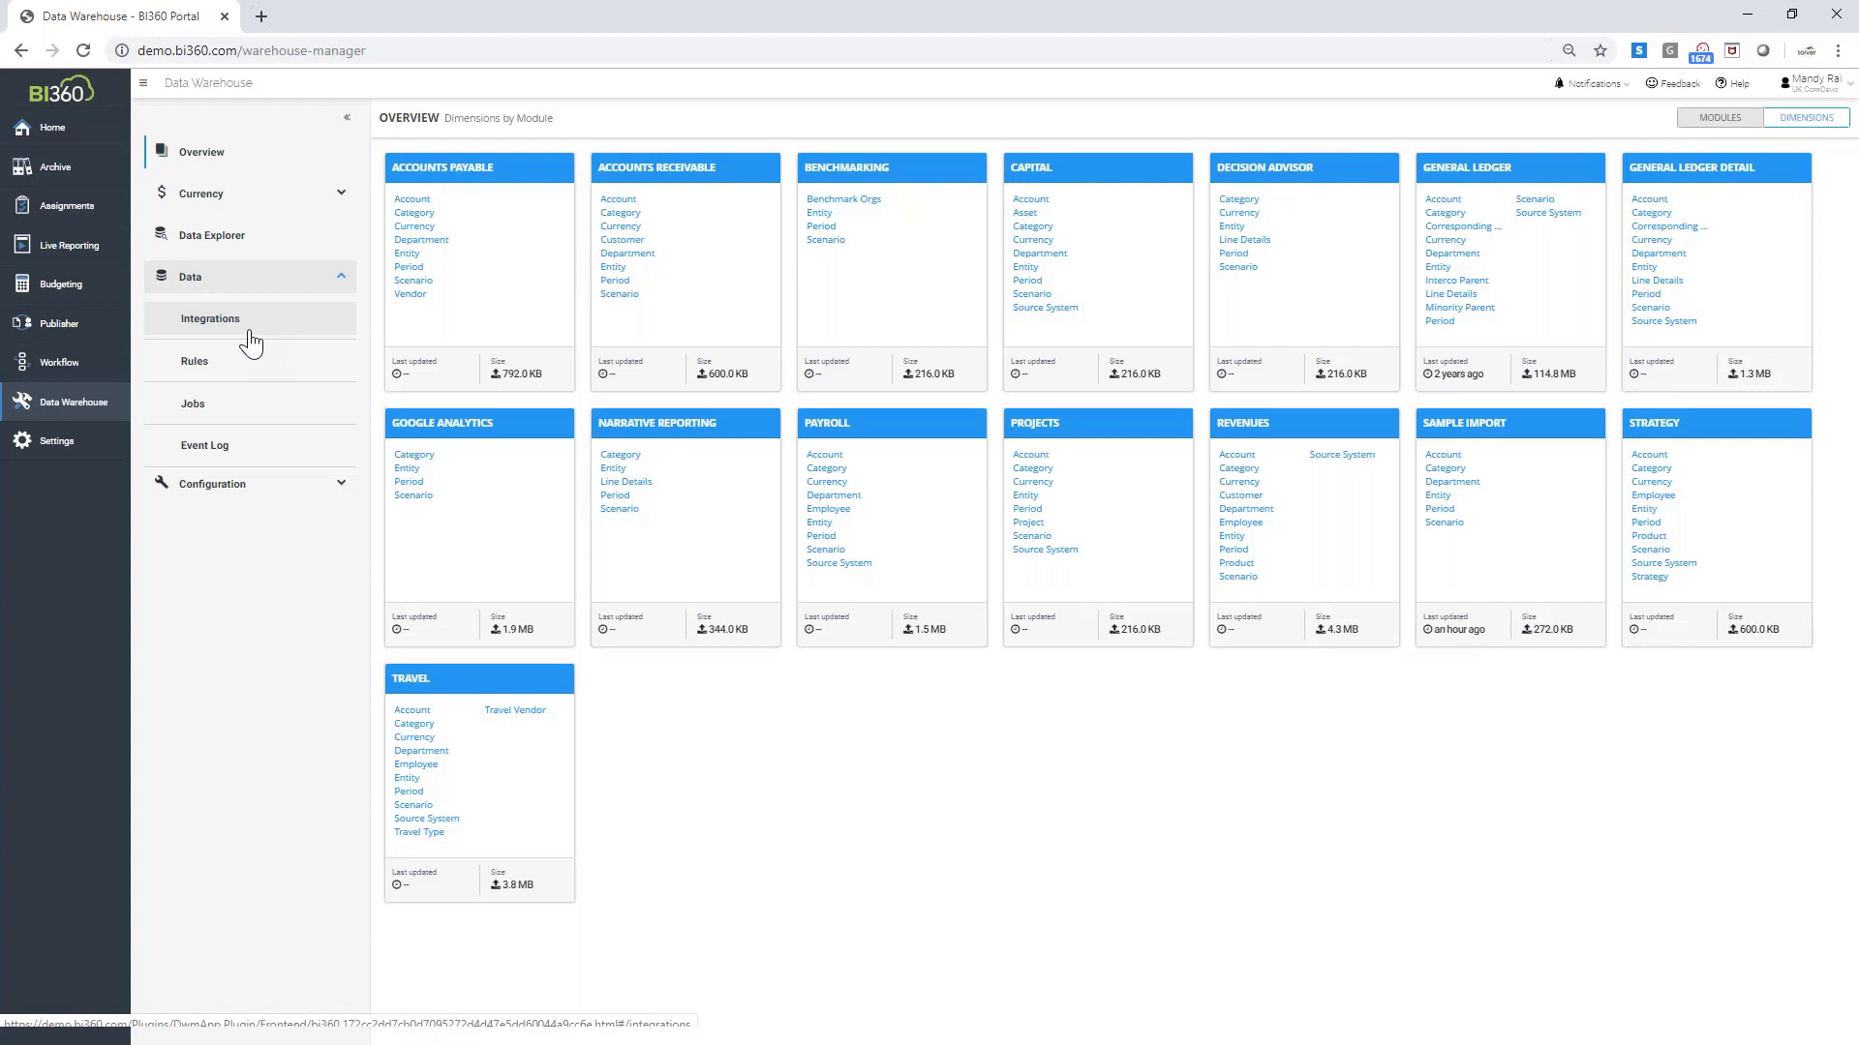
pyautogui.click(251, 342)
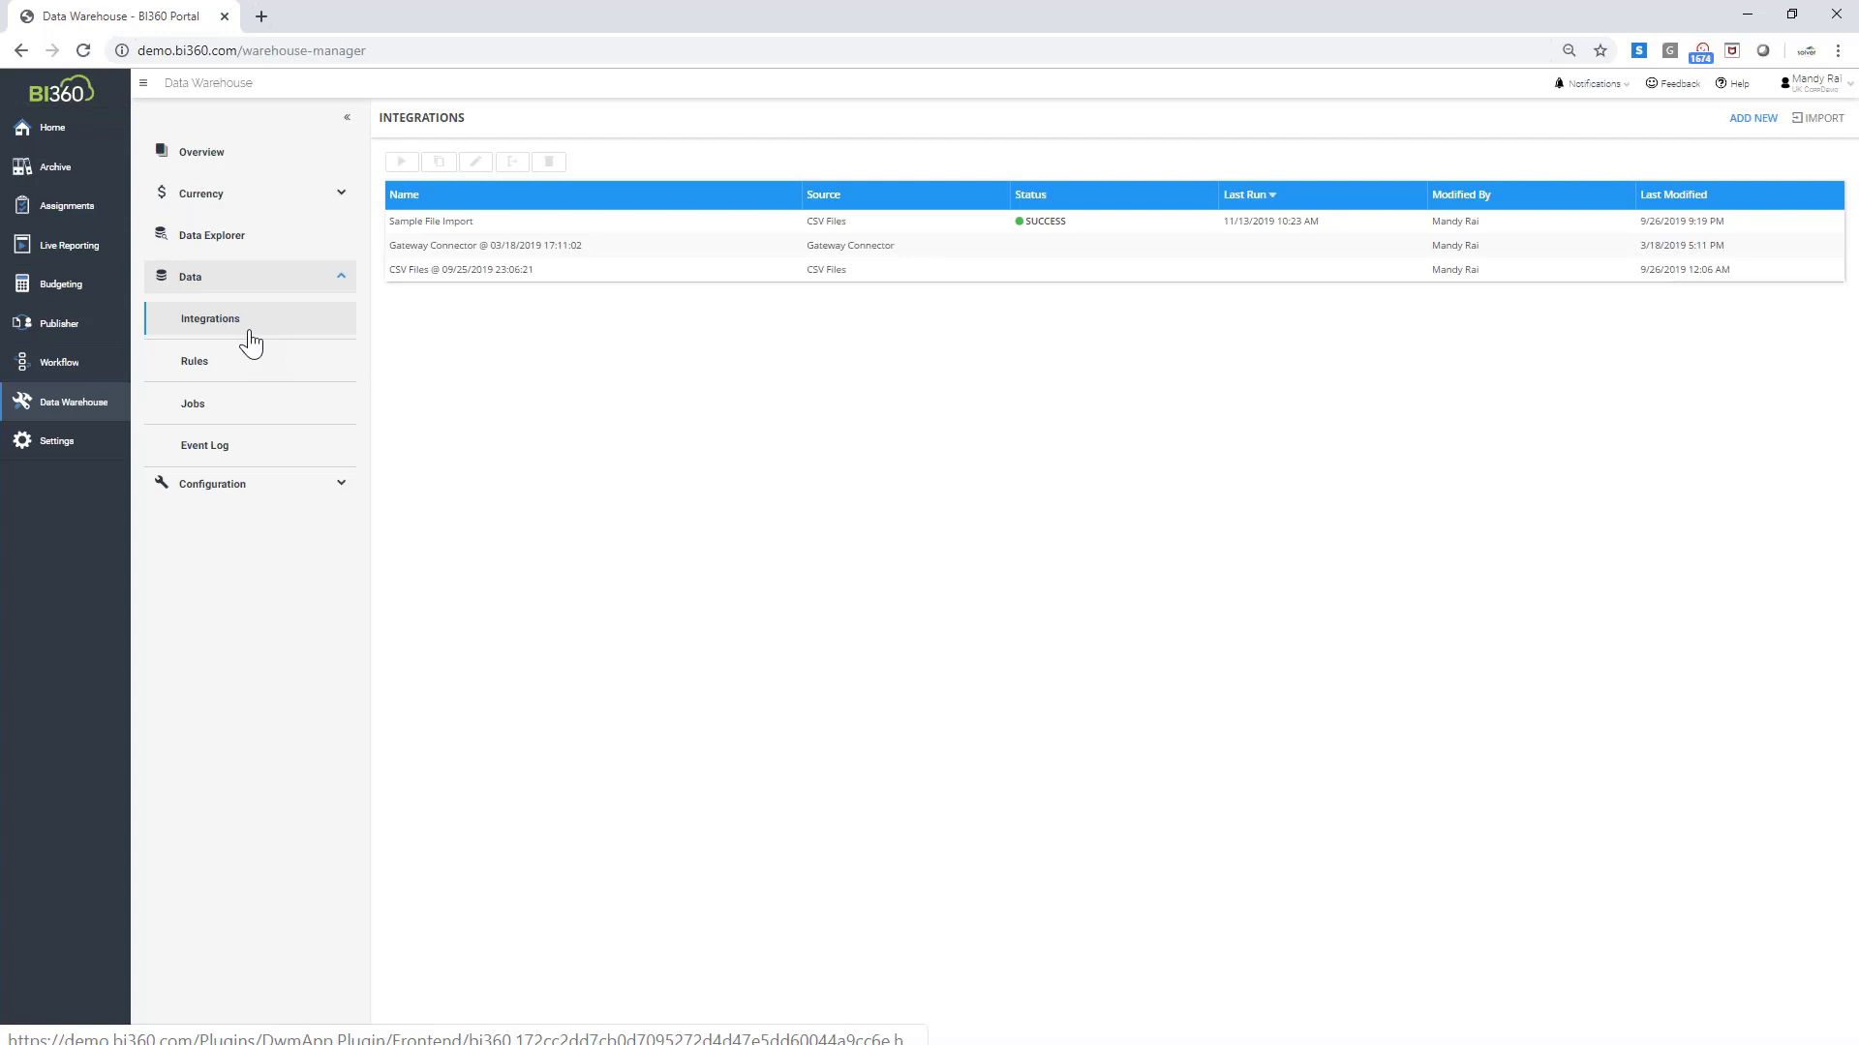
pyautogui.click(569, 256)
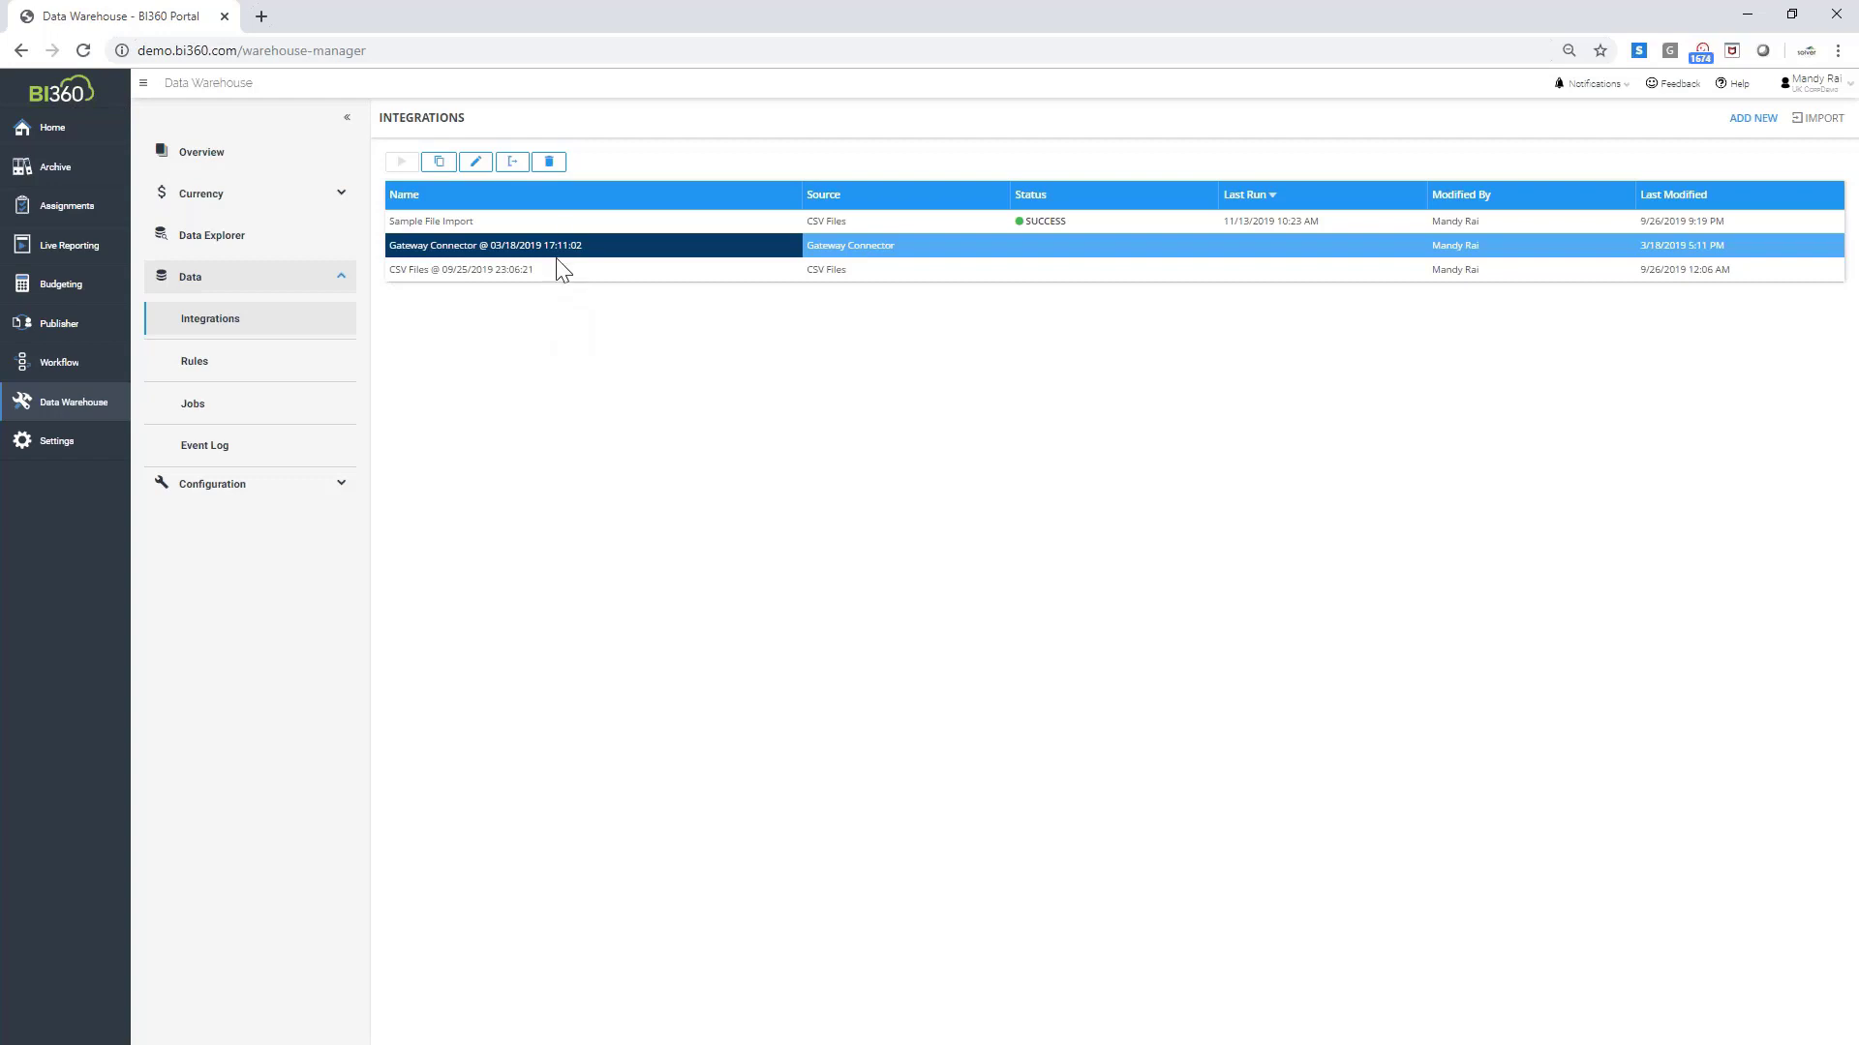
pyautogui.click(561, 225)
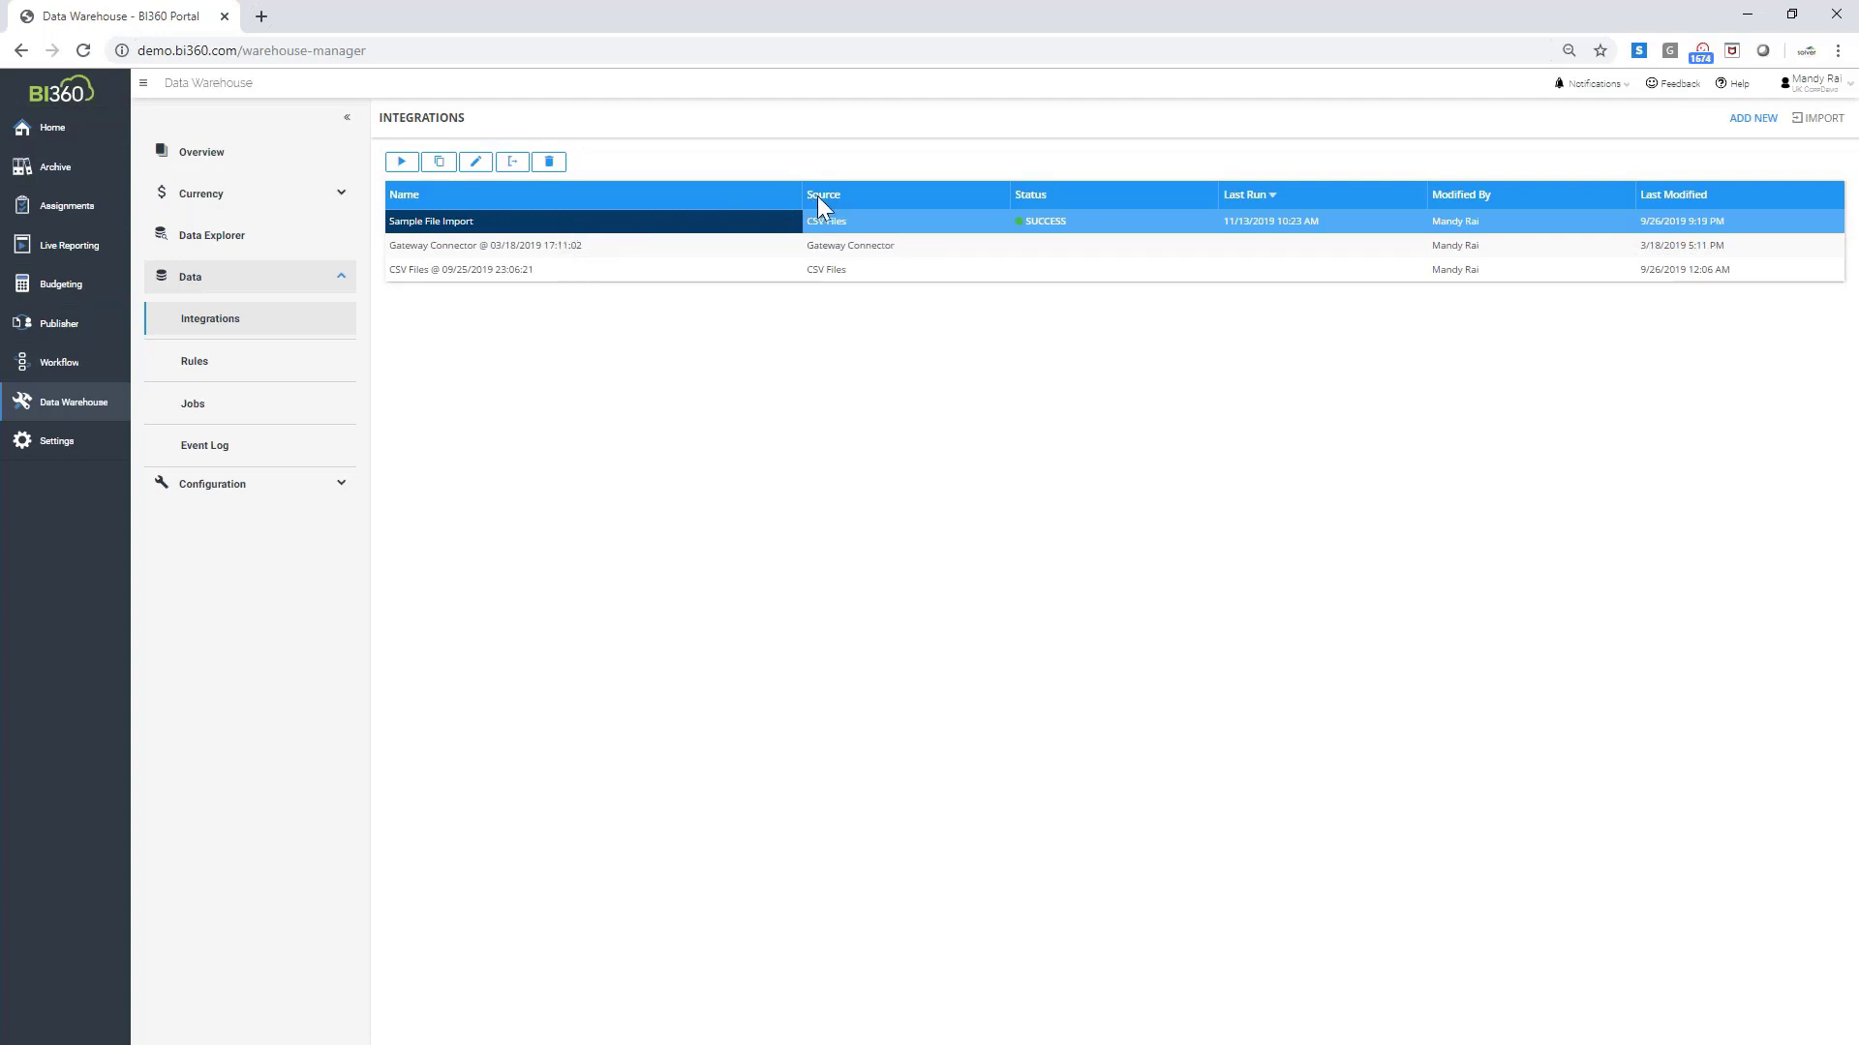
pyautogui.click(835, 225)
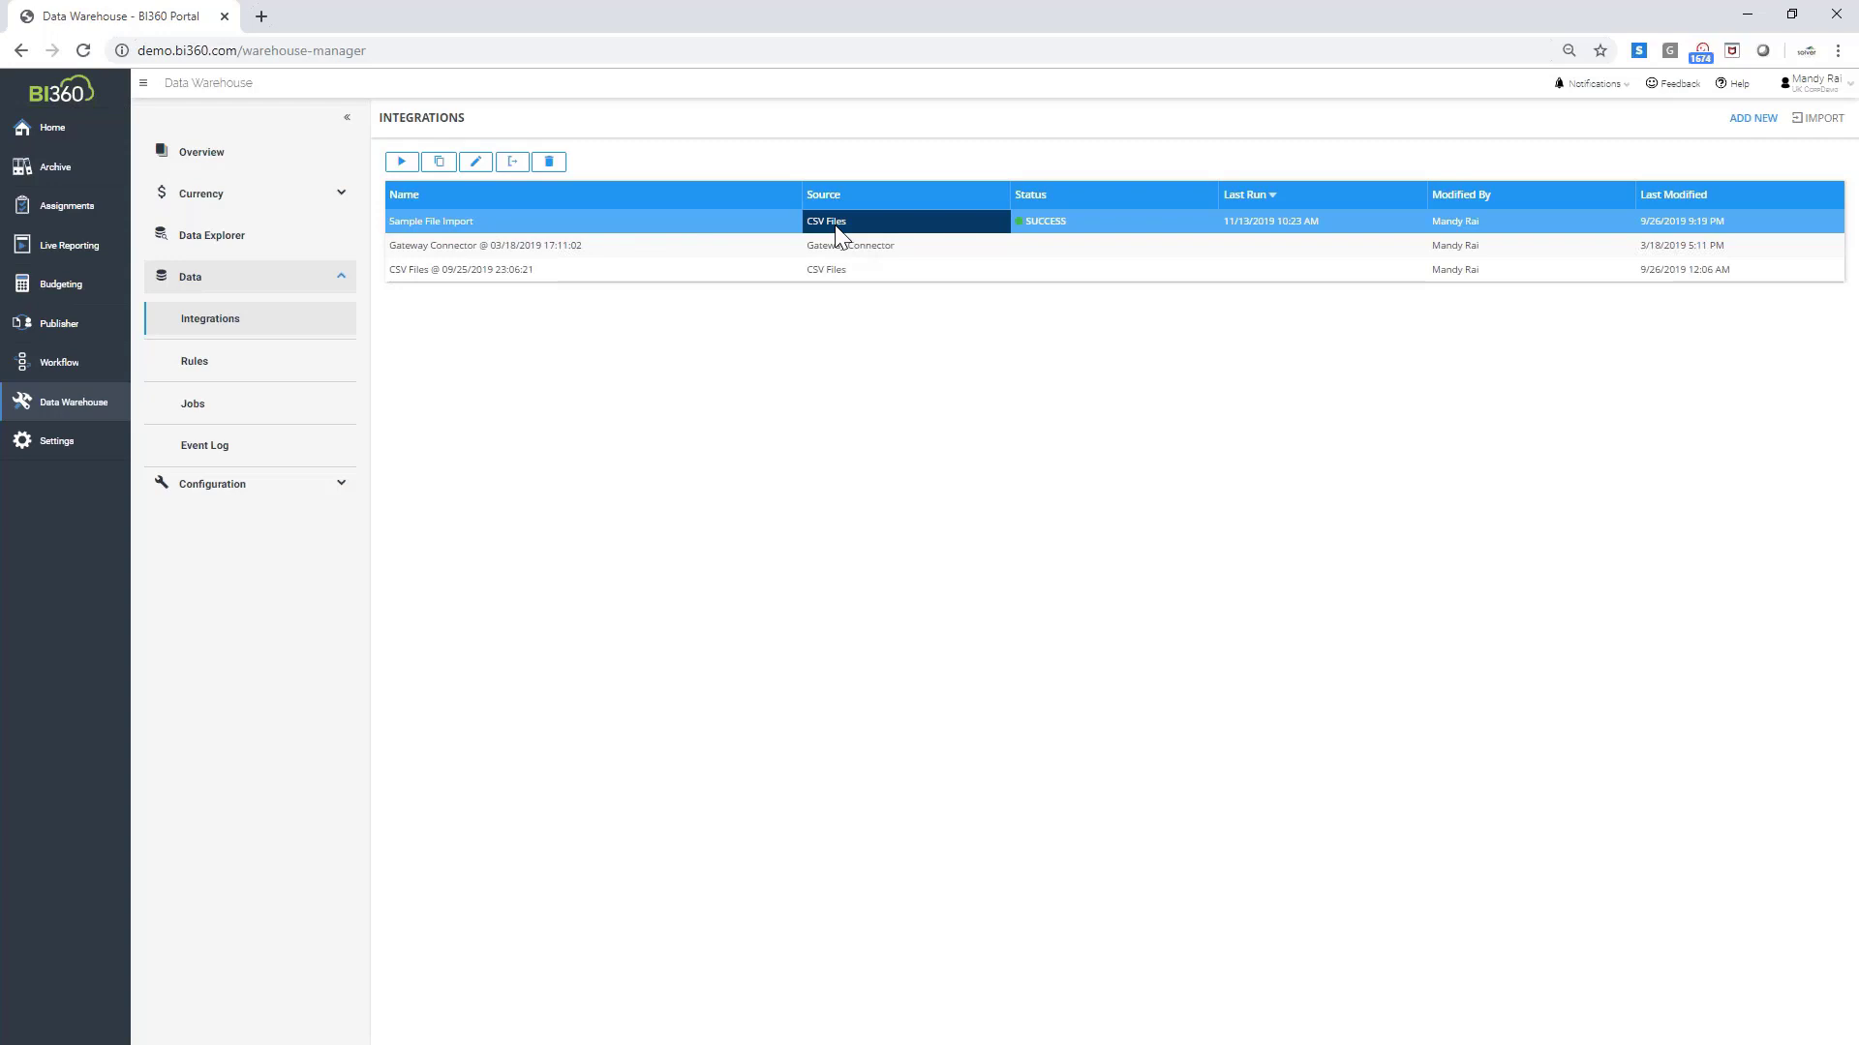
pyautogui.click(750, 225)
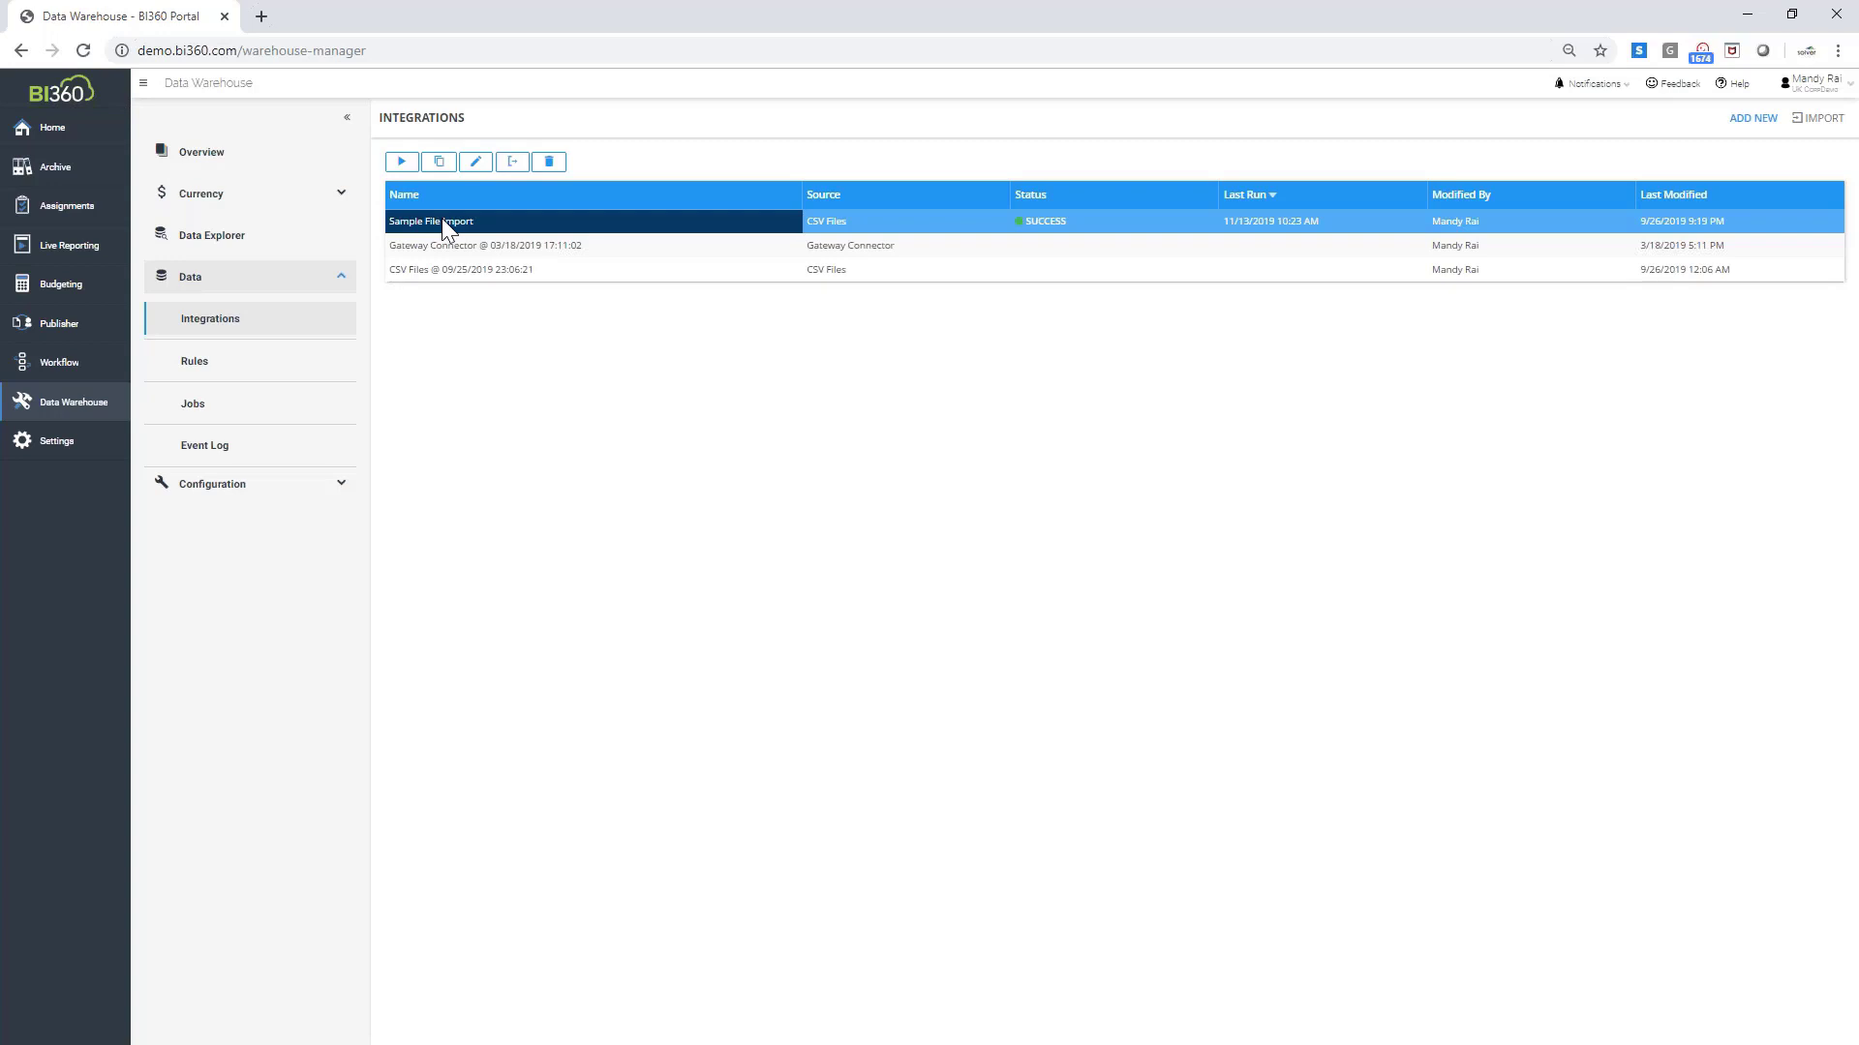
# Open the test job for editing and set its daily schedule to start 11/13/2019 at 3:00 AM, repeating indefinitely
pyautogui.click(253, 407)
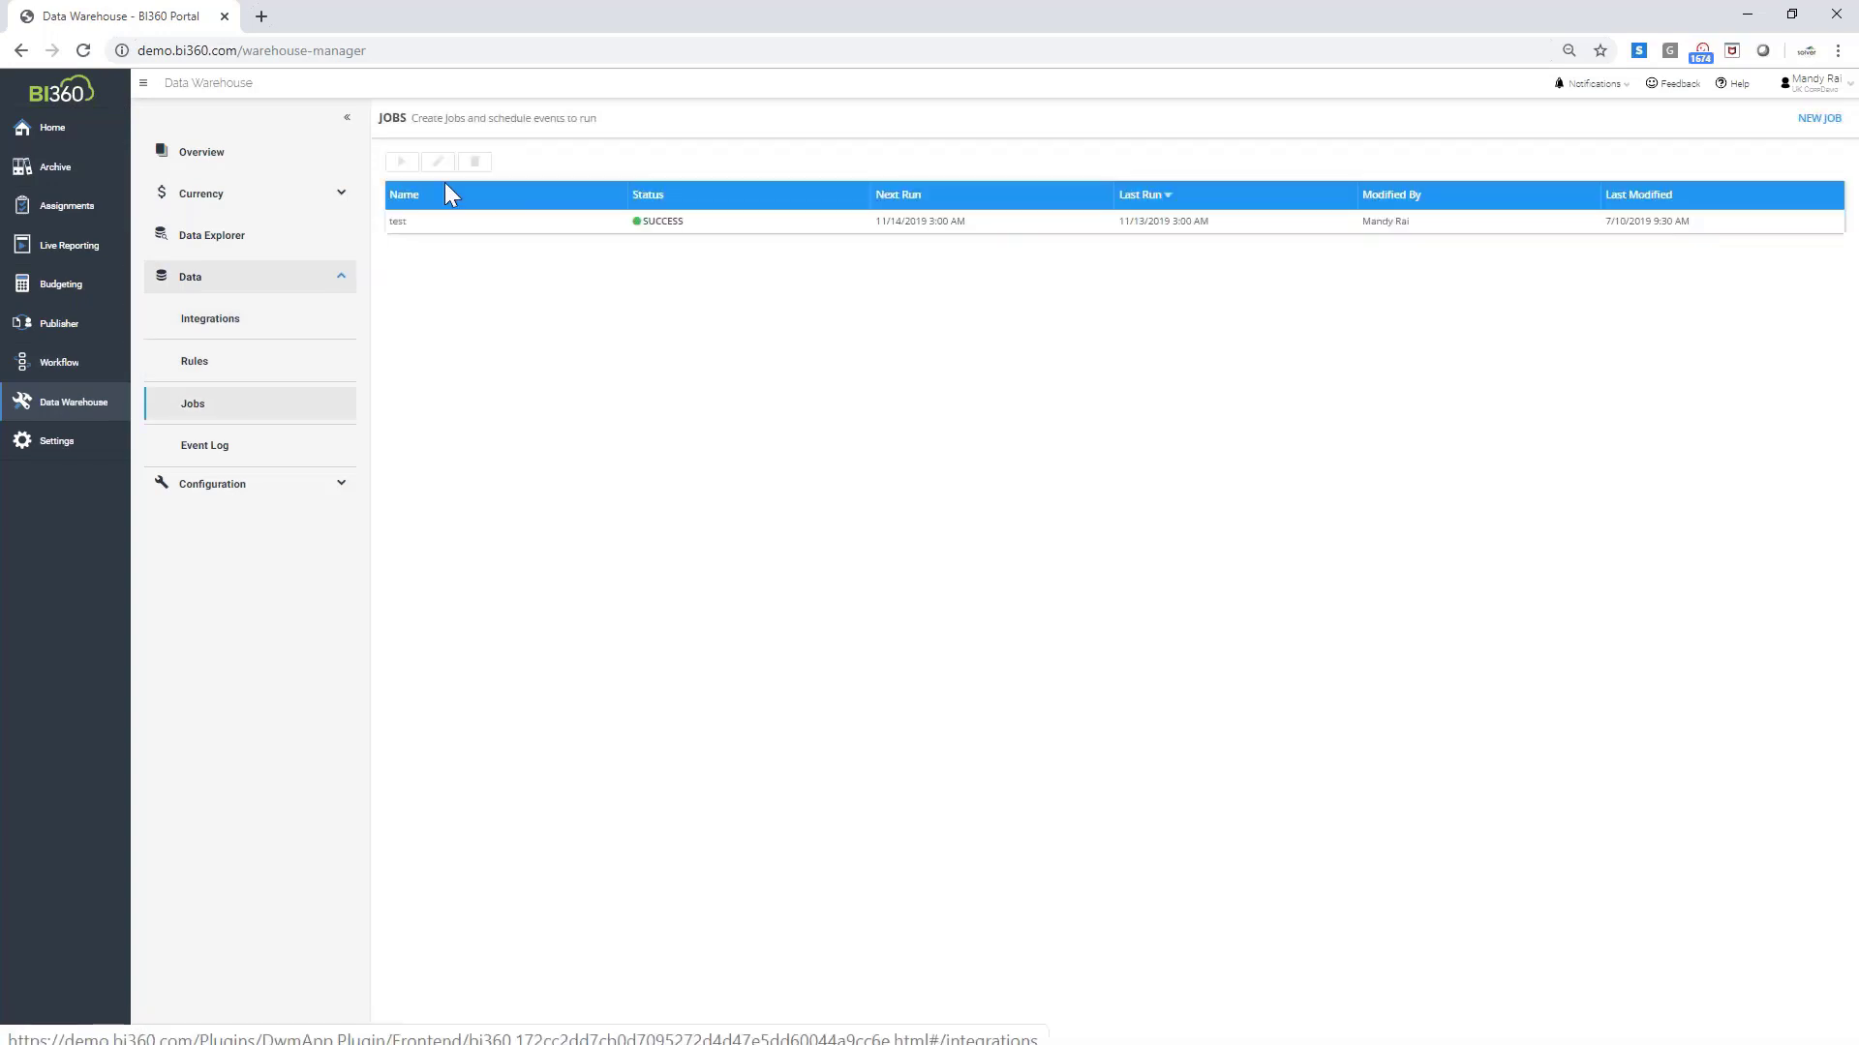
pyautogui.click(526, 224)
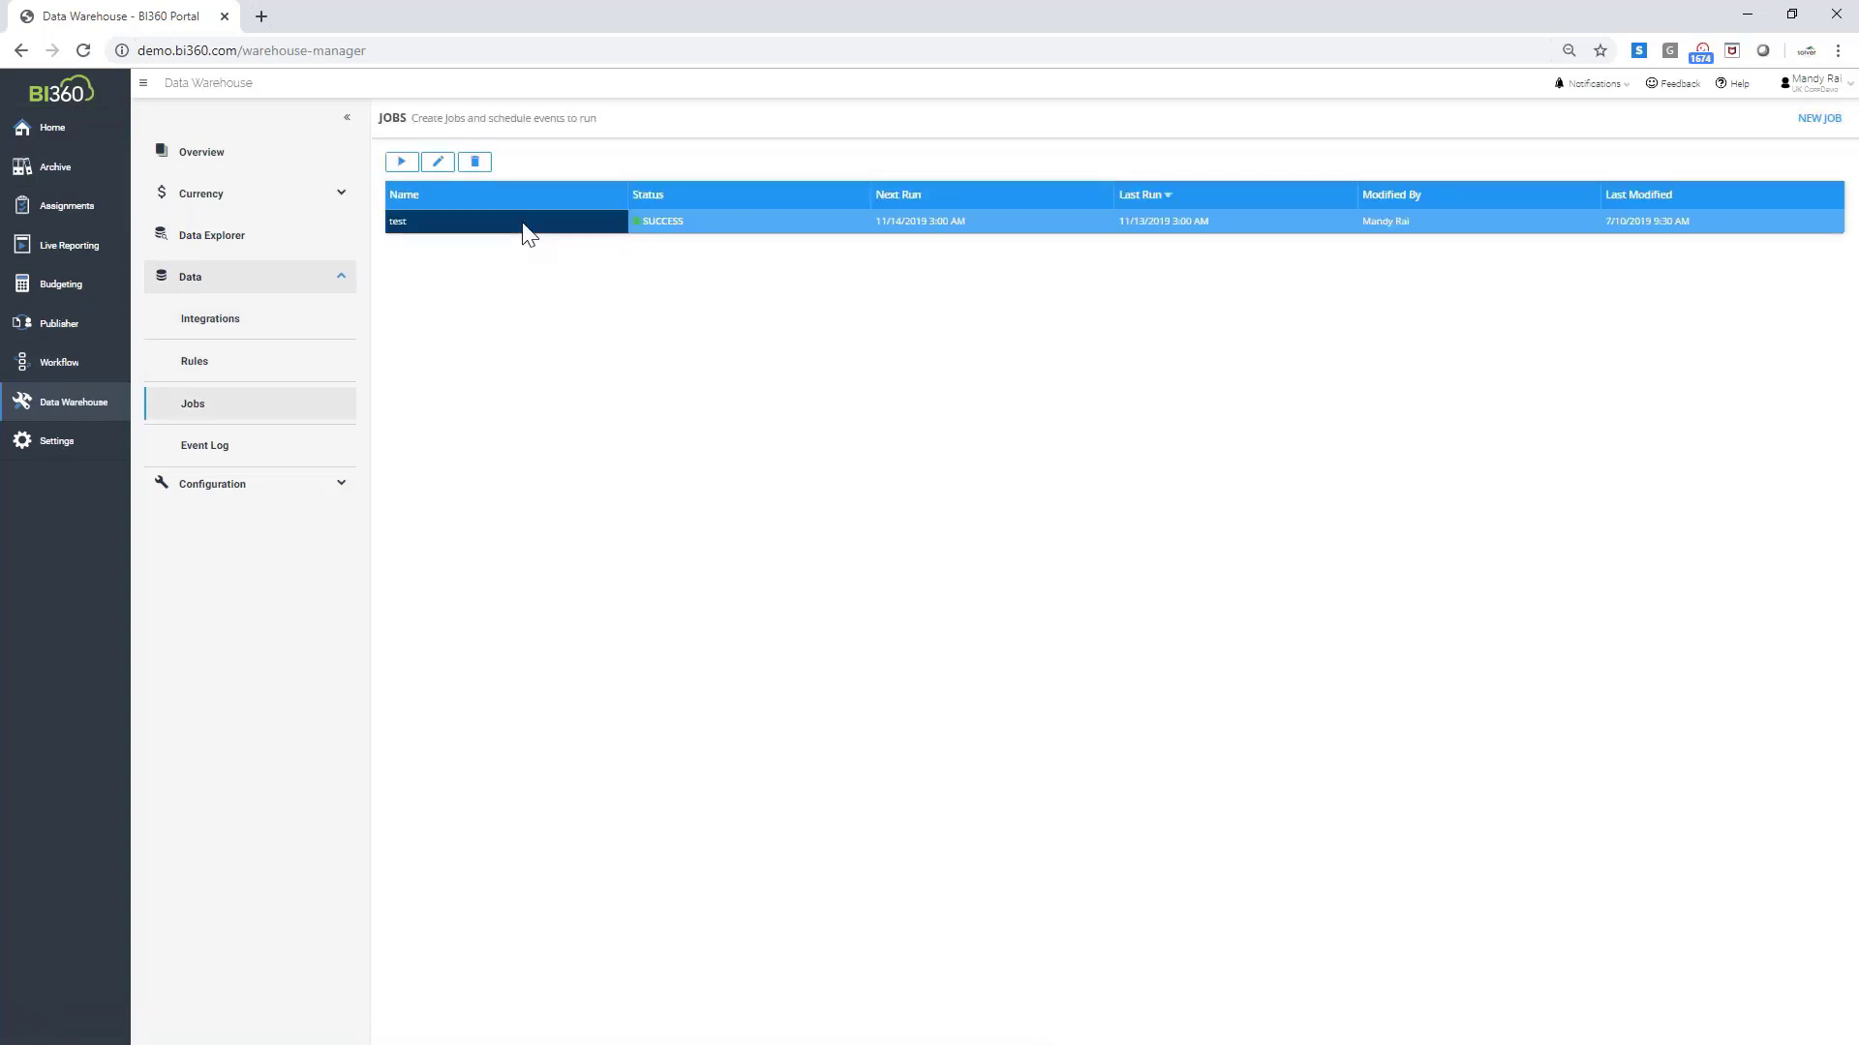
pyautogui.click(437, 164)
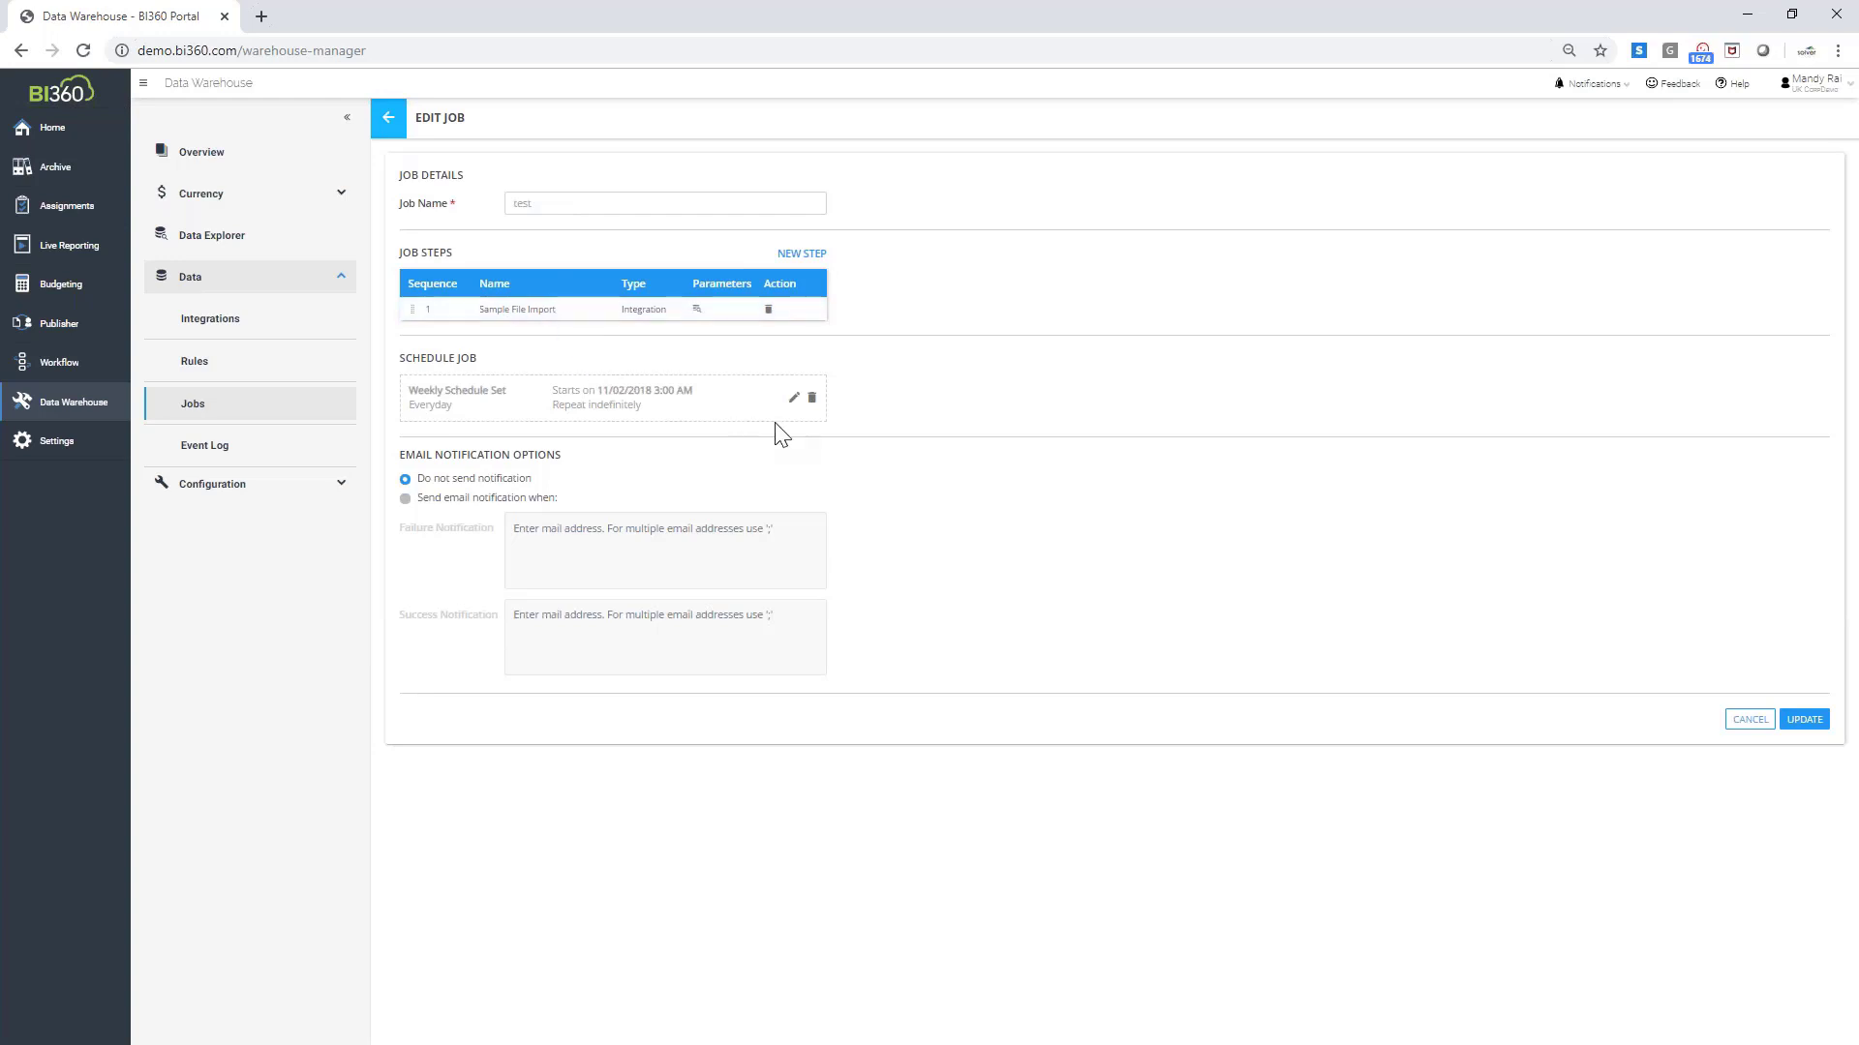
pyautogui.click(794, 398)
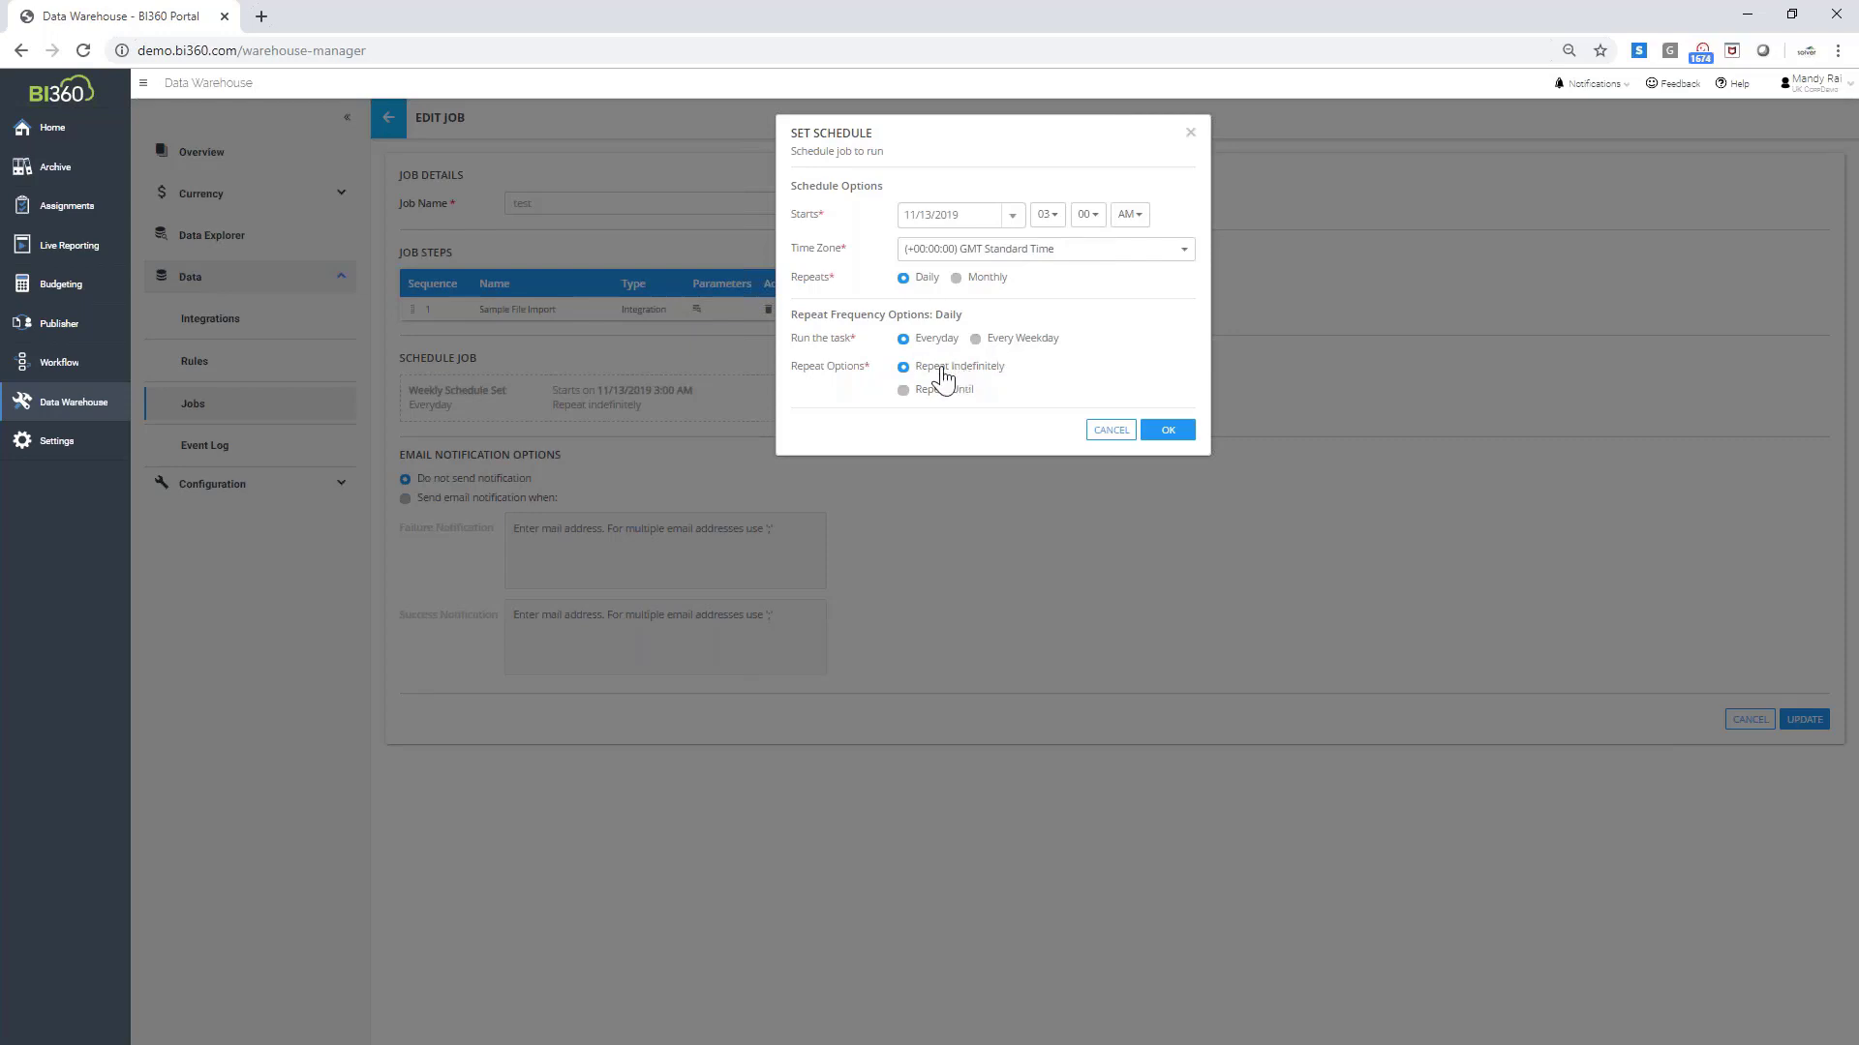
pyautogui.click(1158, 431)
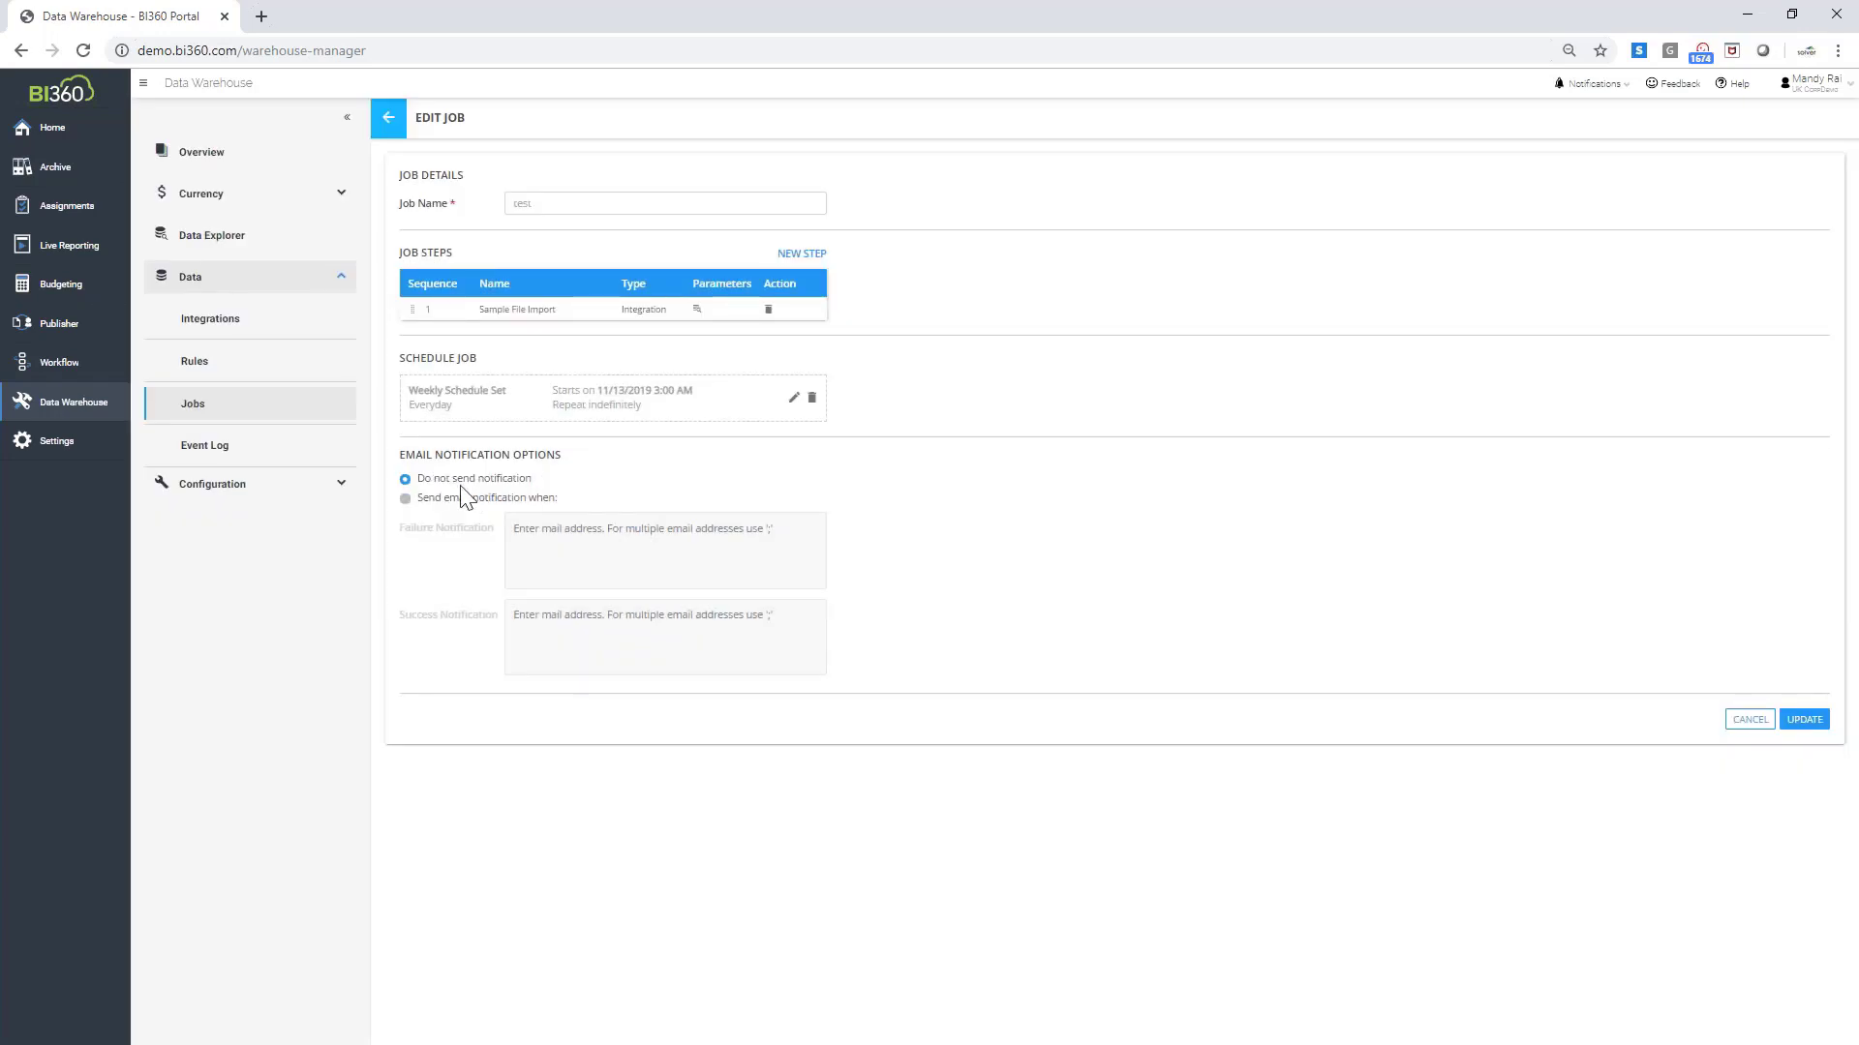
# Switch the test job to send email notifications, visit the failure and success recipient fields, and leave without updating
pyautogui.click(419, 501)
pyautogui.click(560, 540)
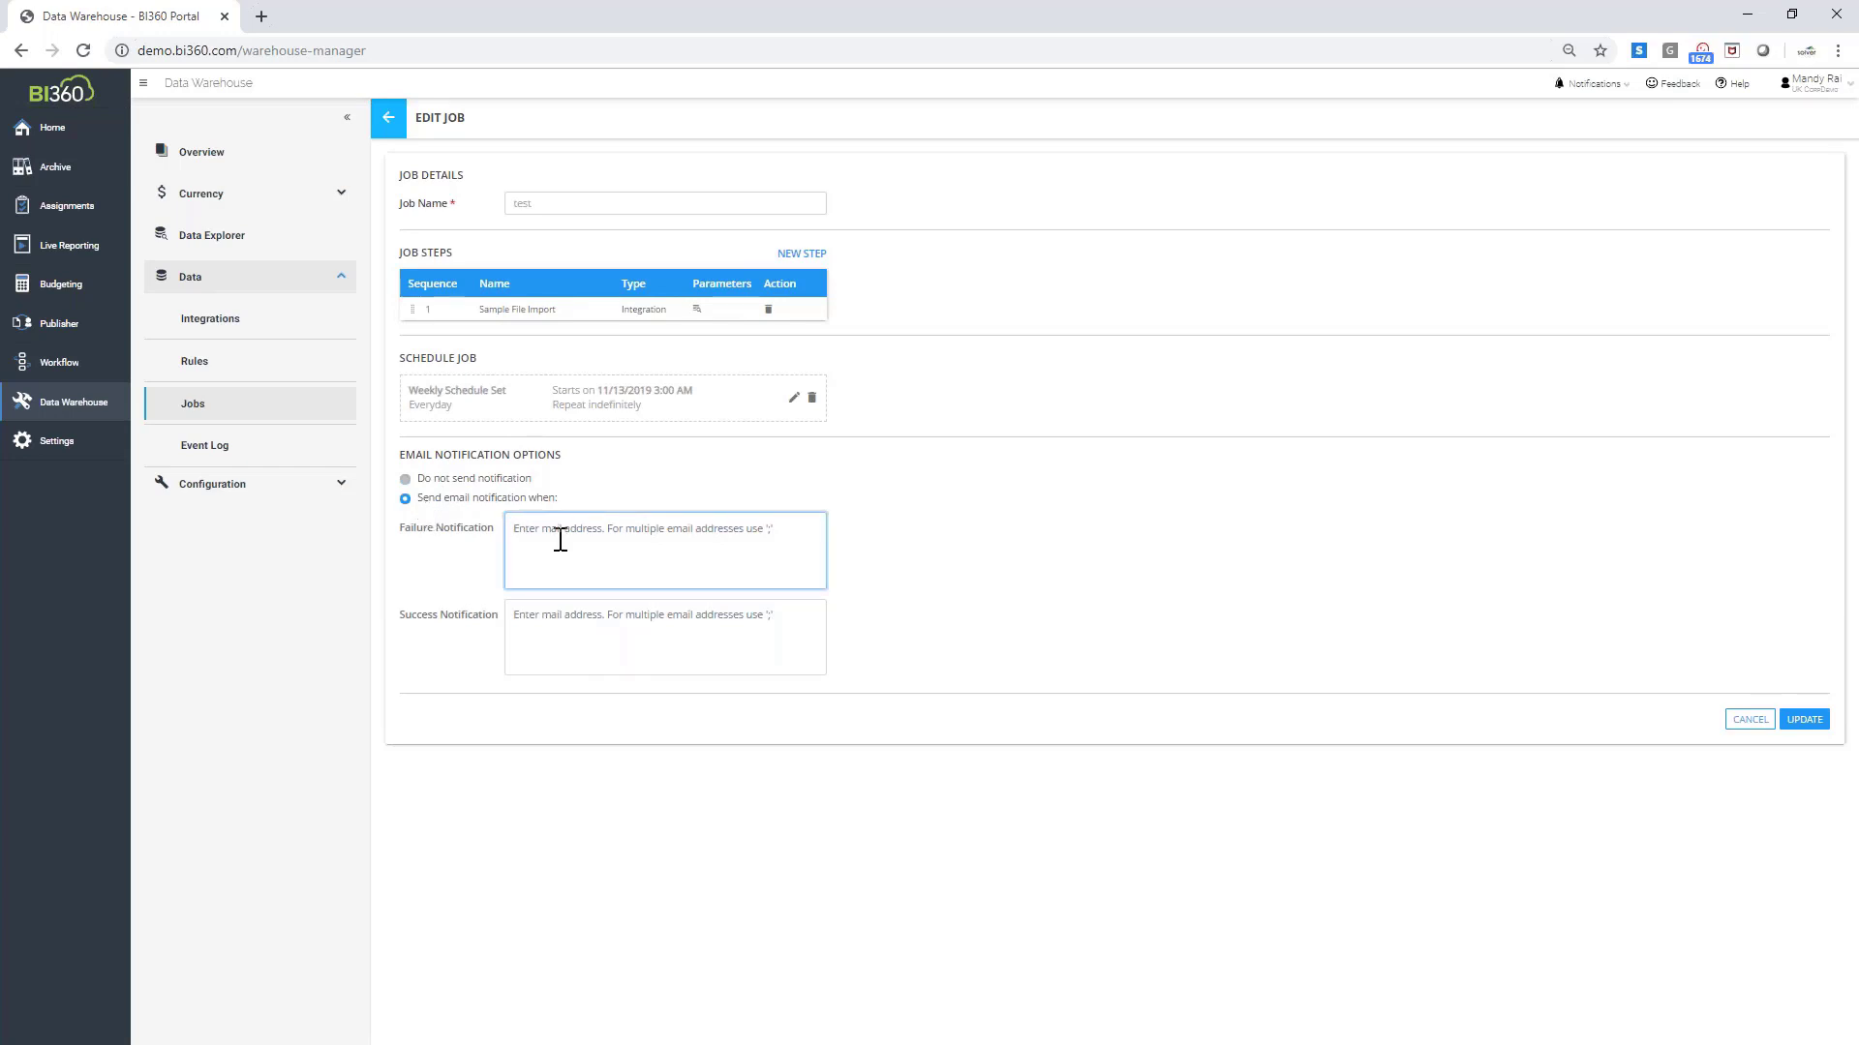
pyautogui.click(534, 627)
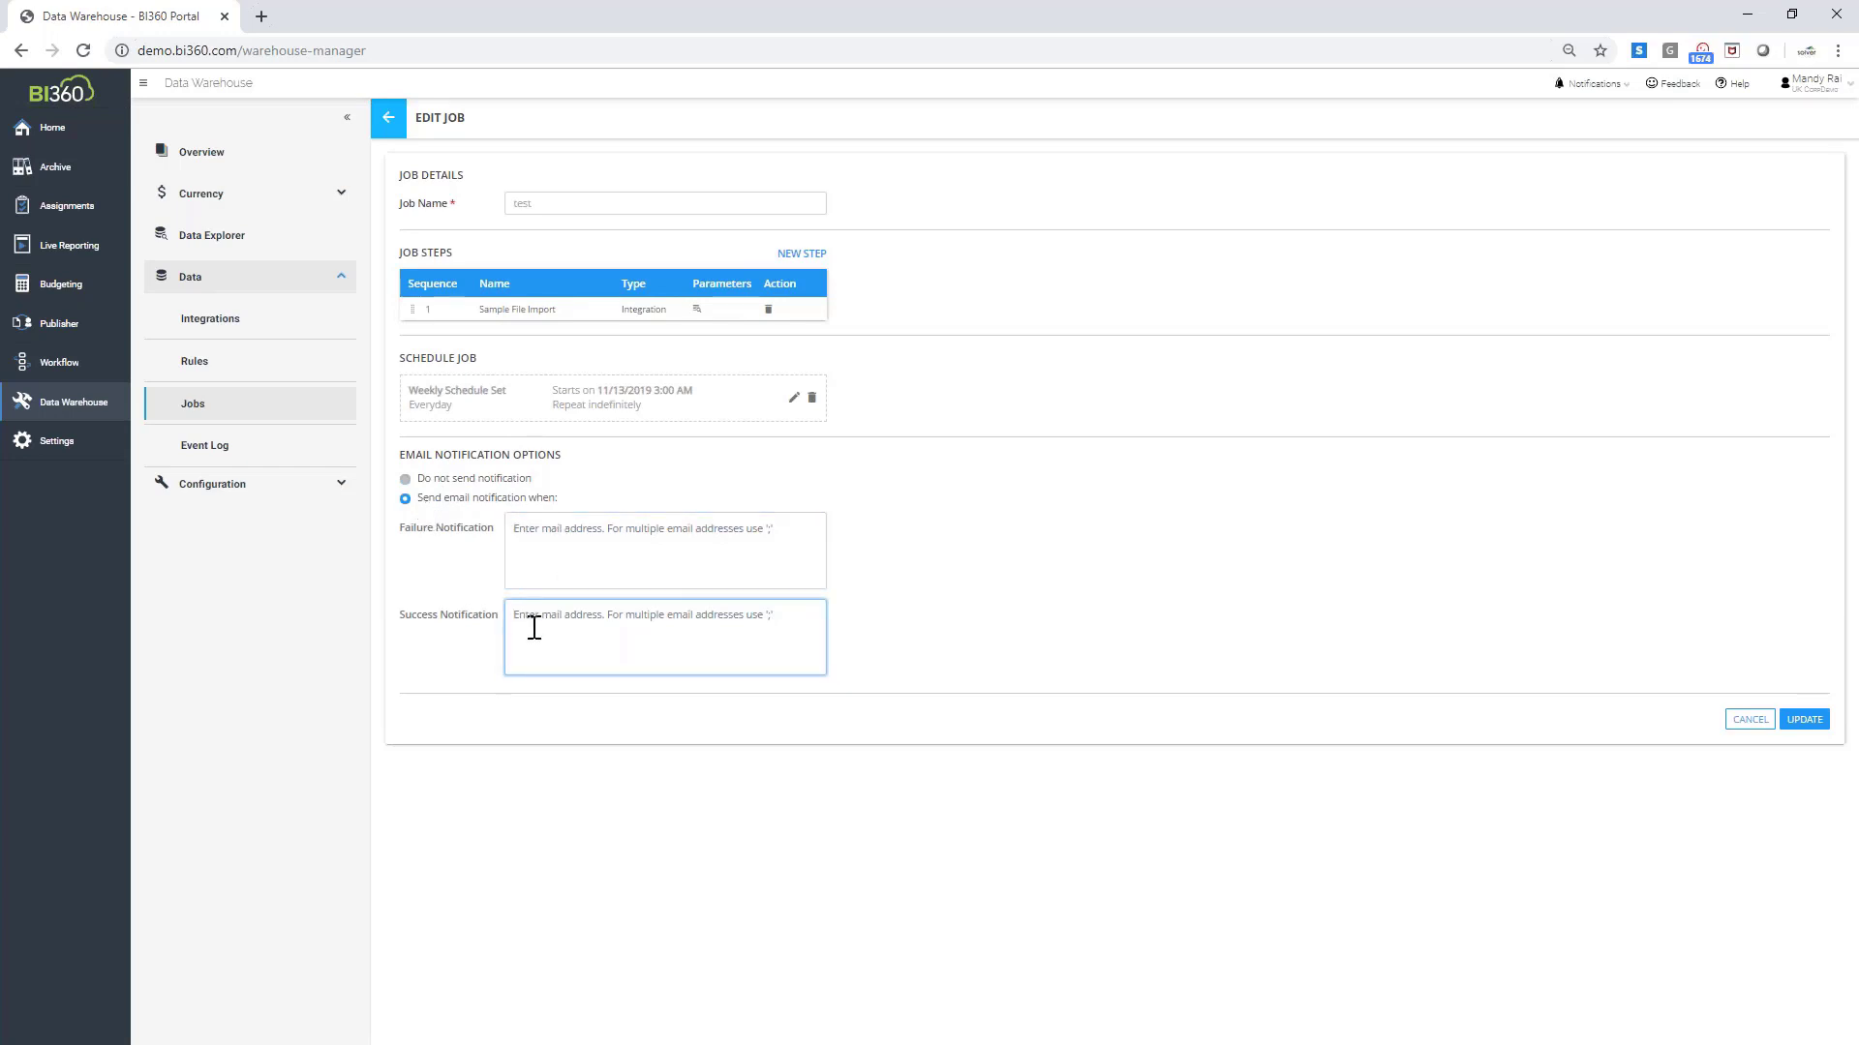
pyautogui.click(388, 118)
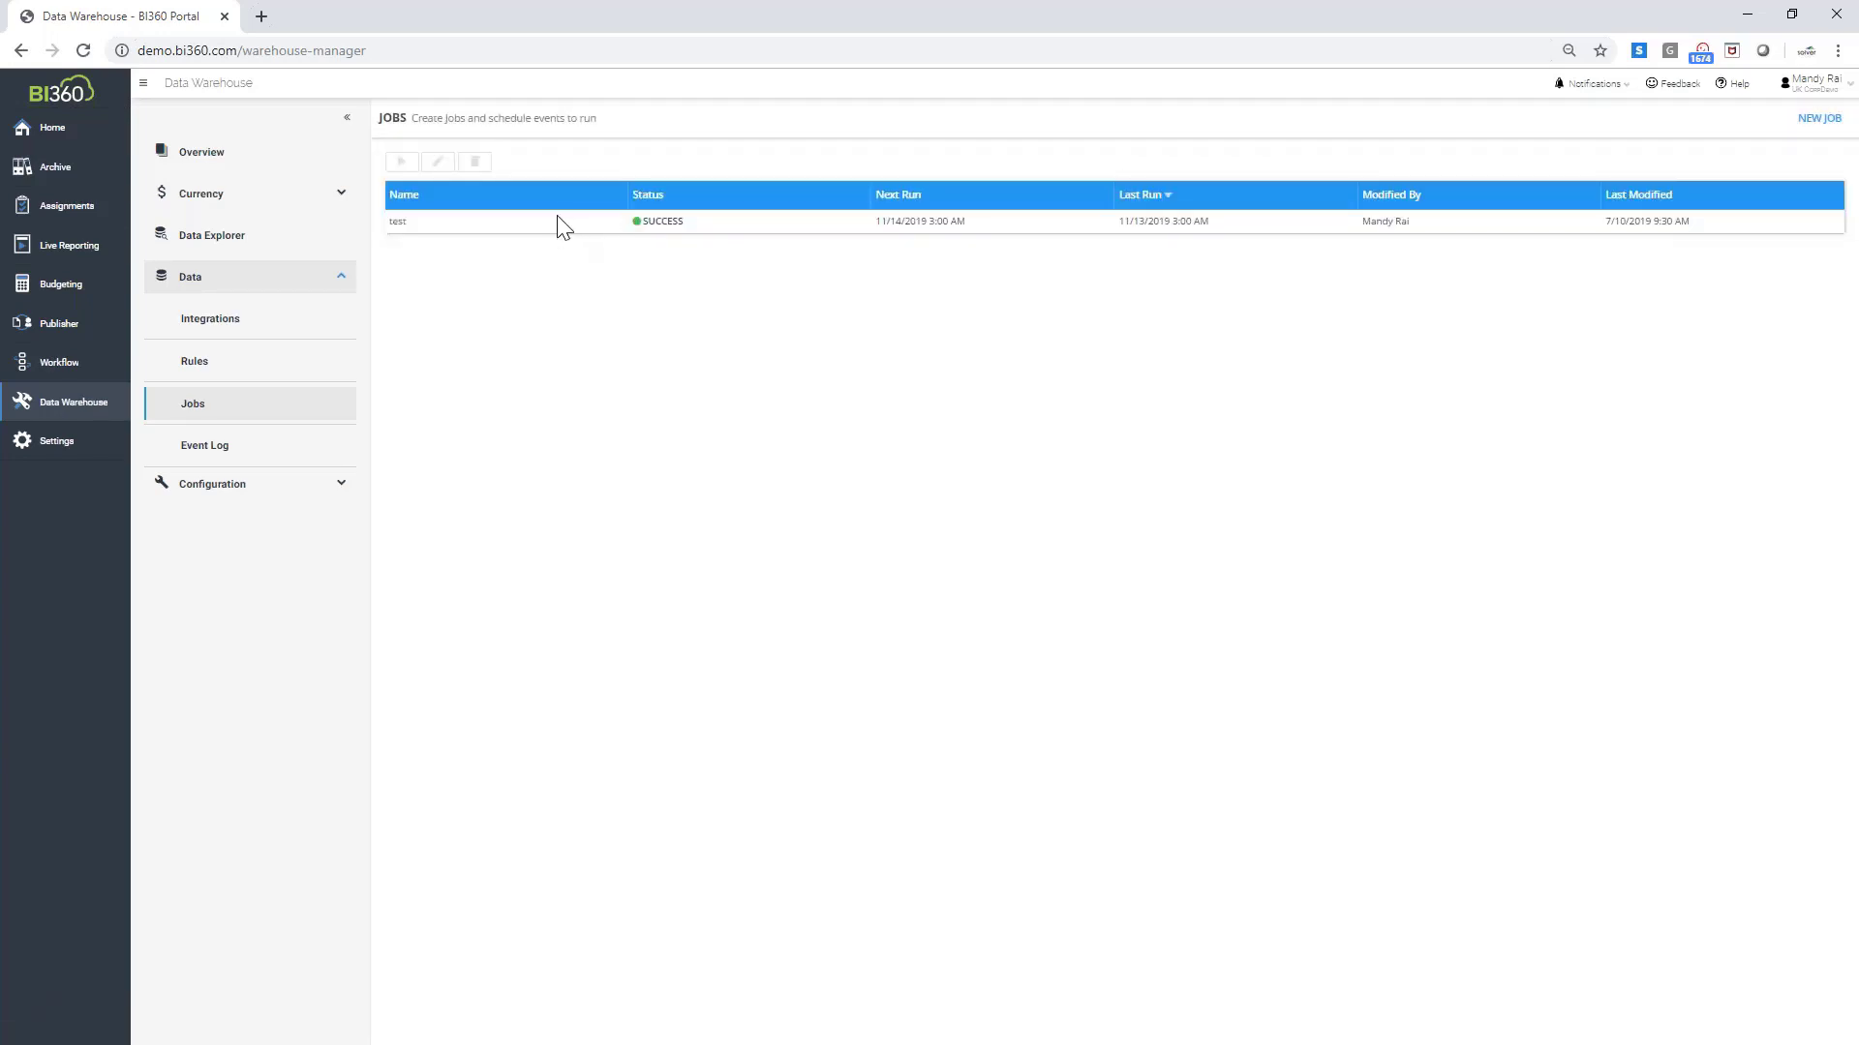
# Reopen the test job for editing to review its steps, schedule and notification options
pyautogui.click(561, 225)
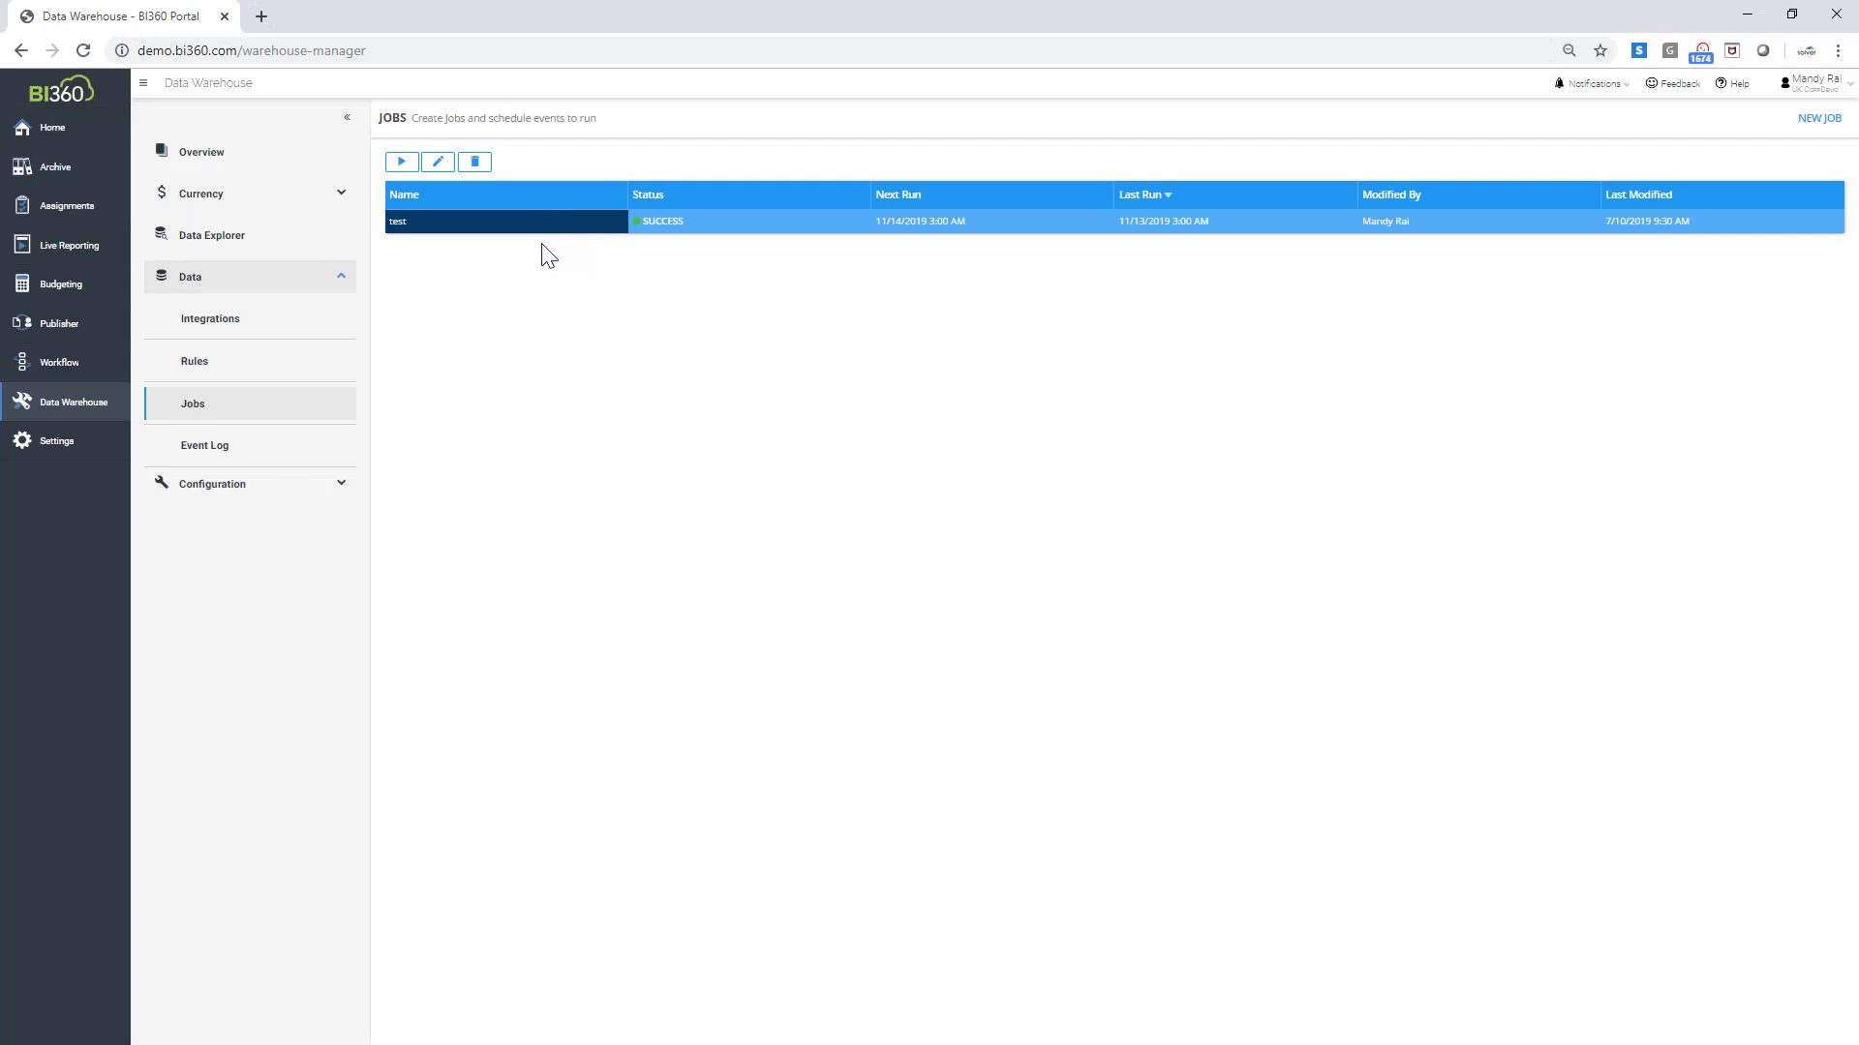
pyautogui.click(437, 162)
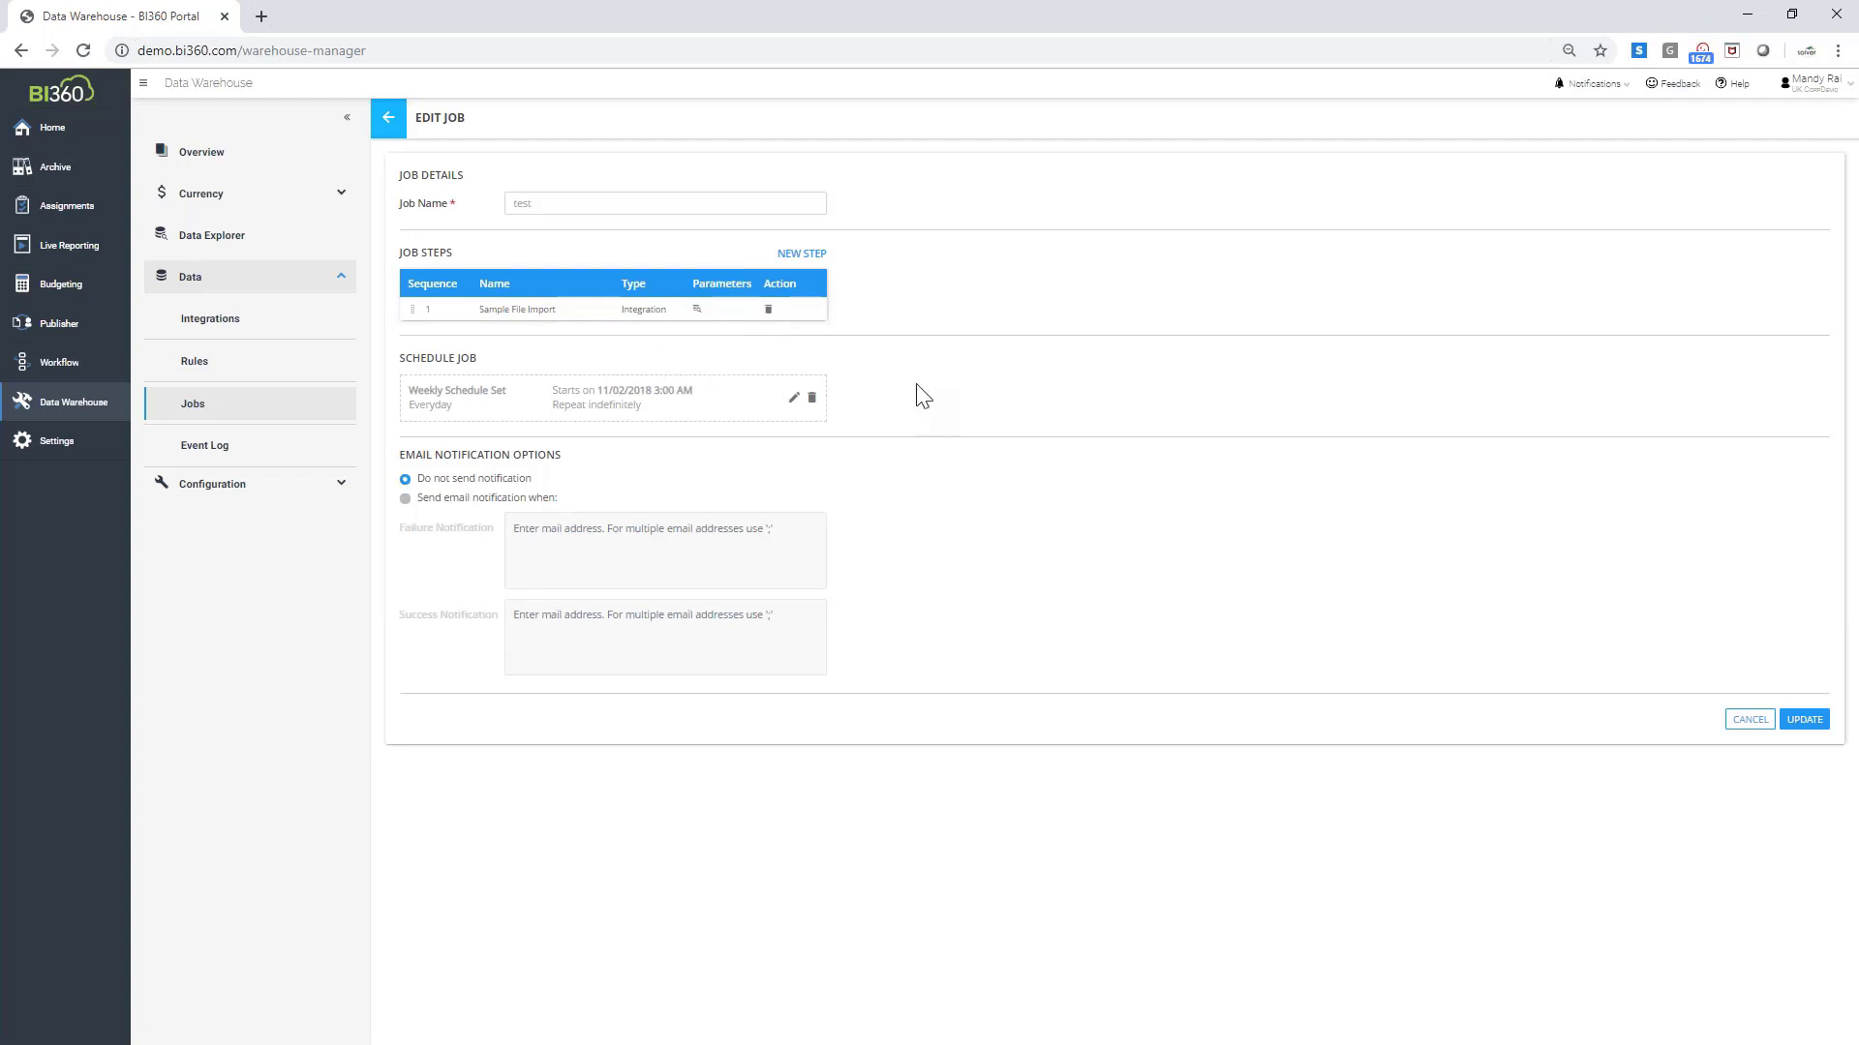
# Return to the integrations list and run the Sample File Import integration manually
pyautogui.click(247, 318)
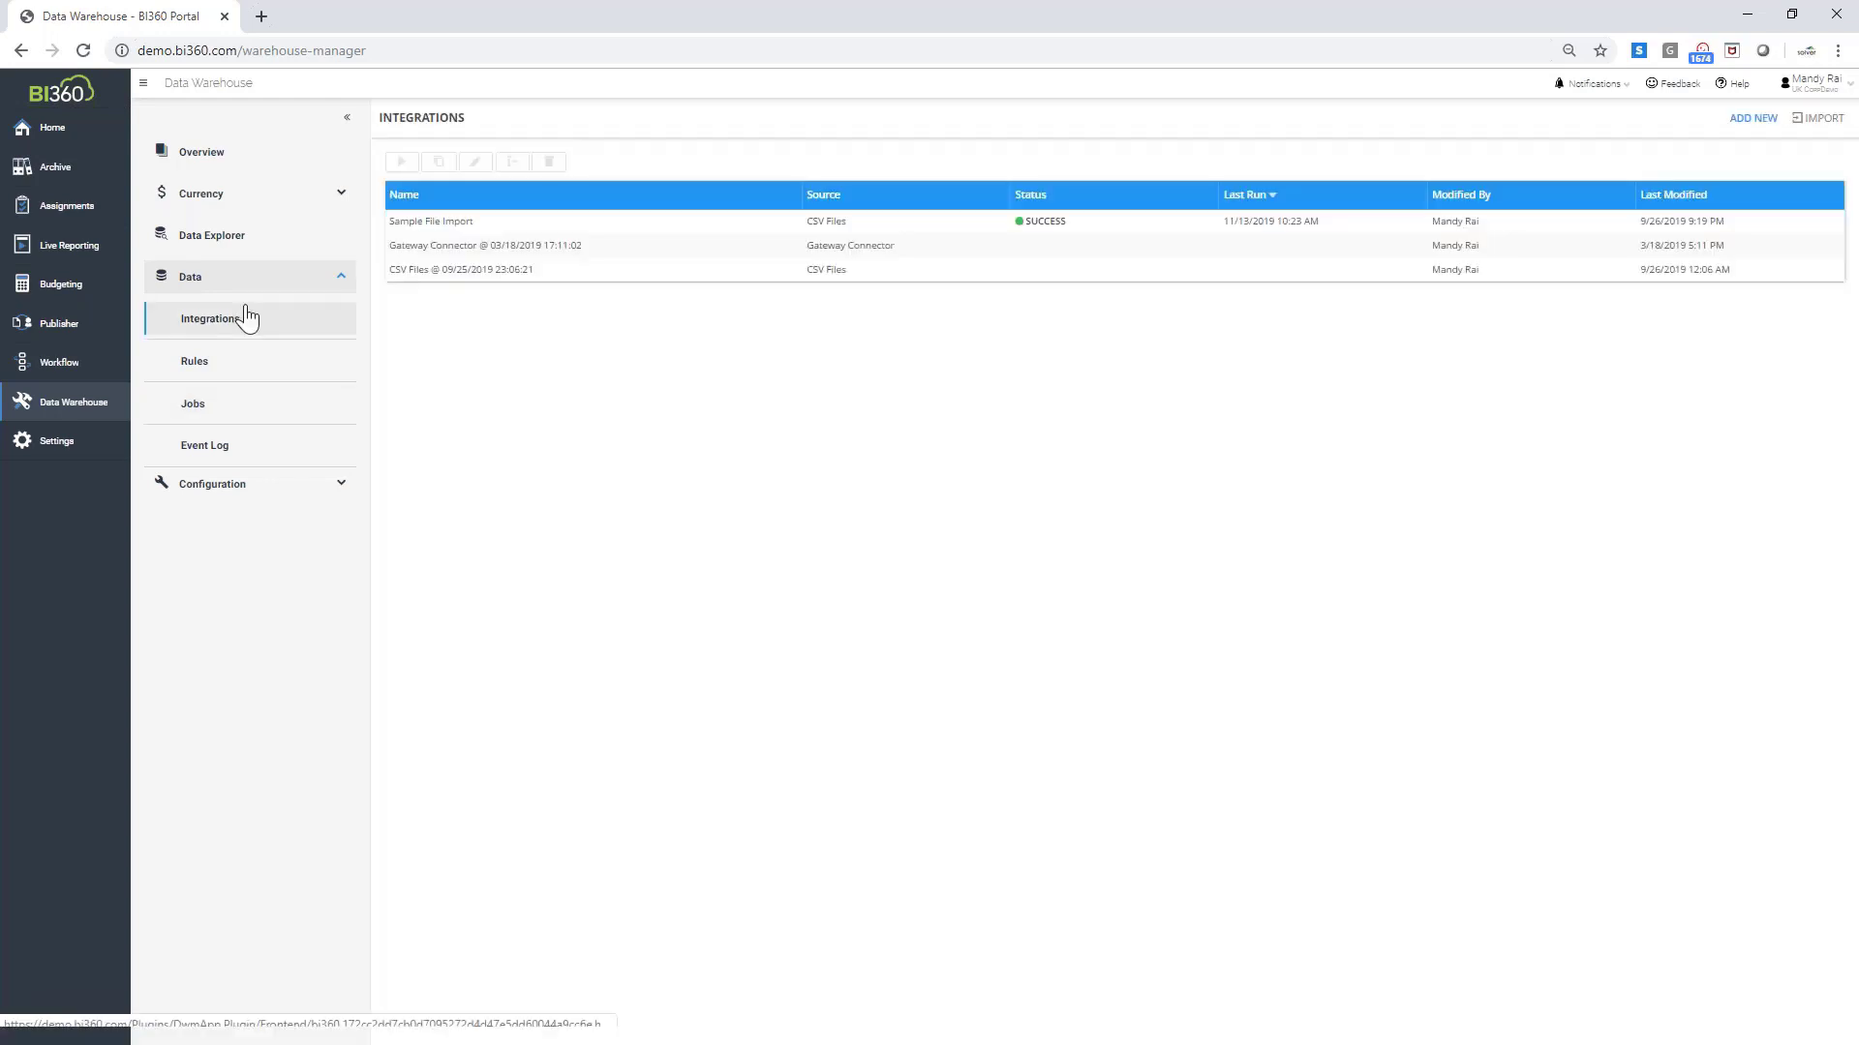
pyautogui.click(963, 225)
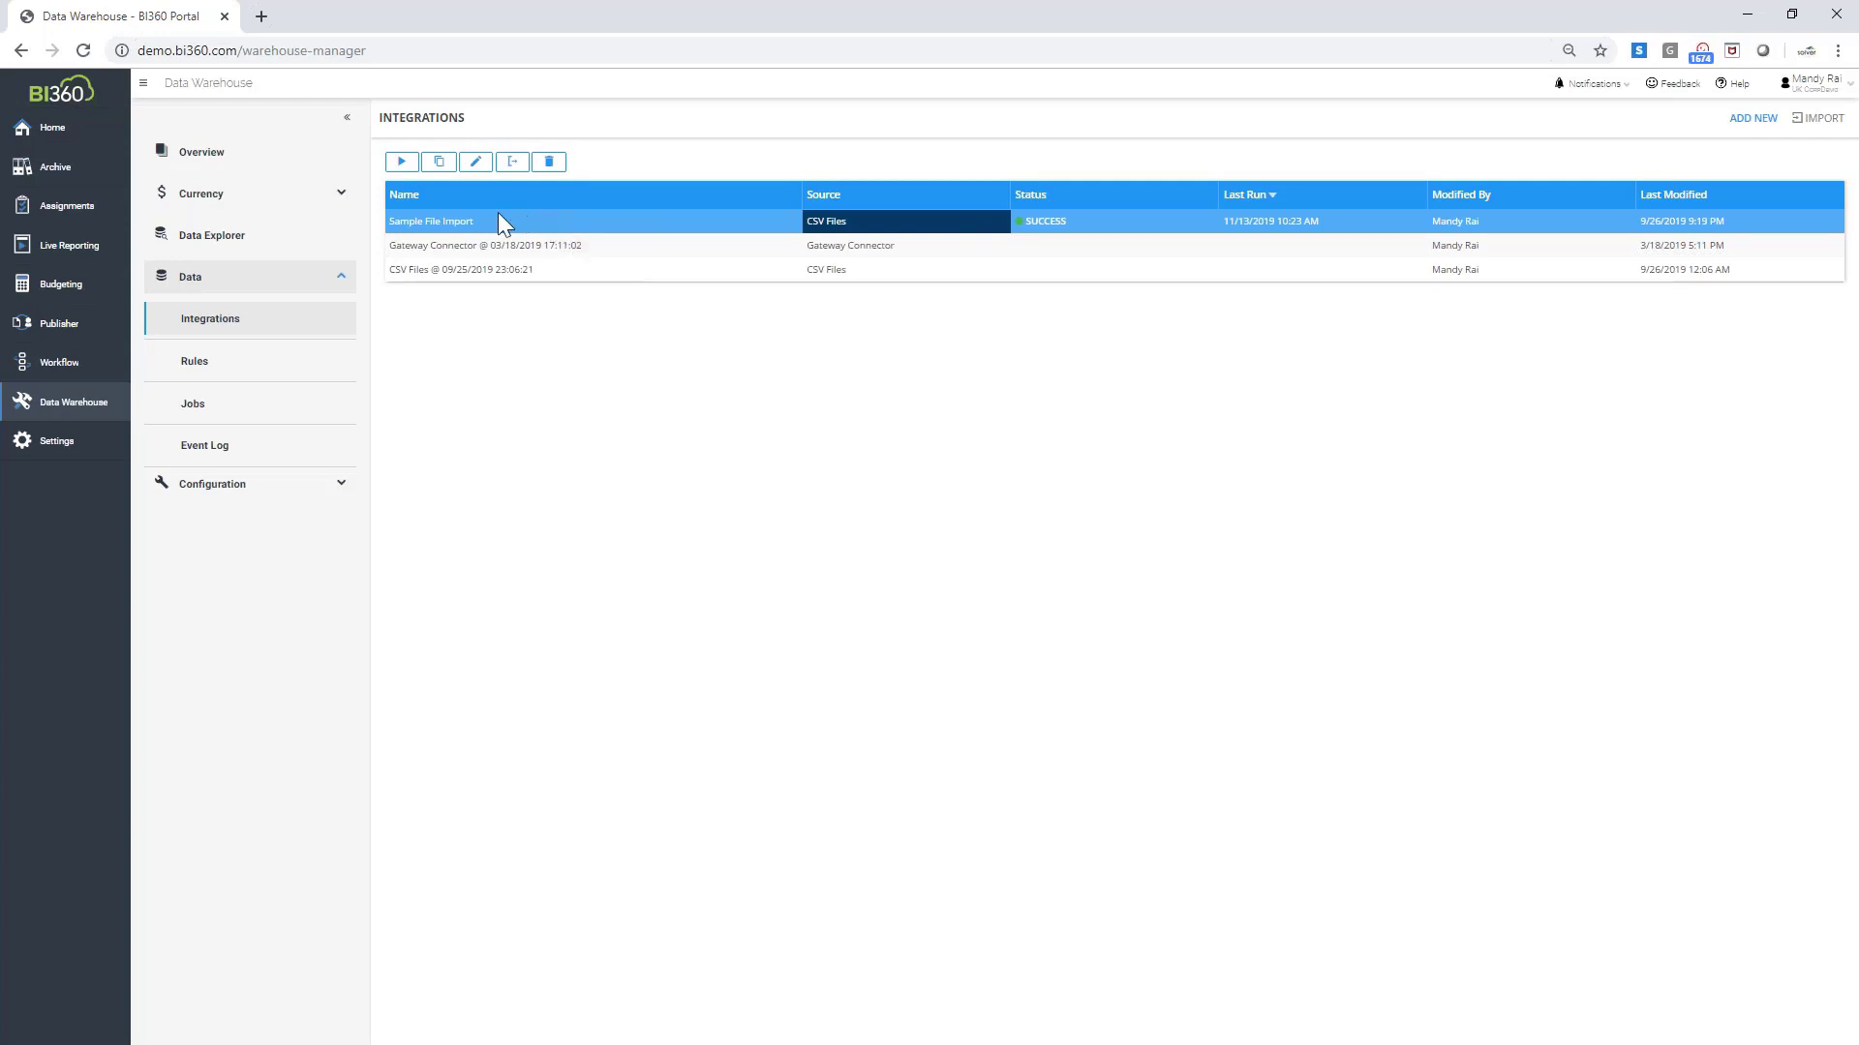
pyautogui.click(400, 162)
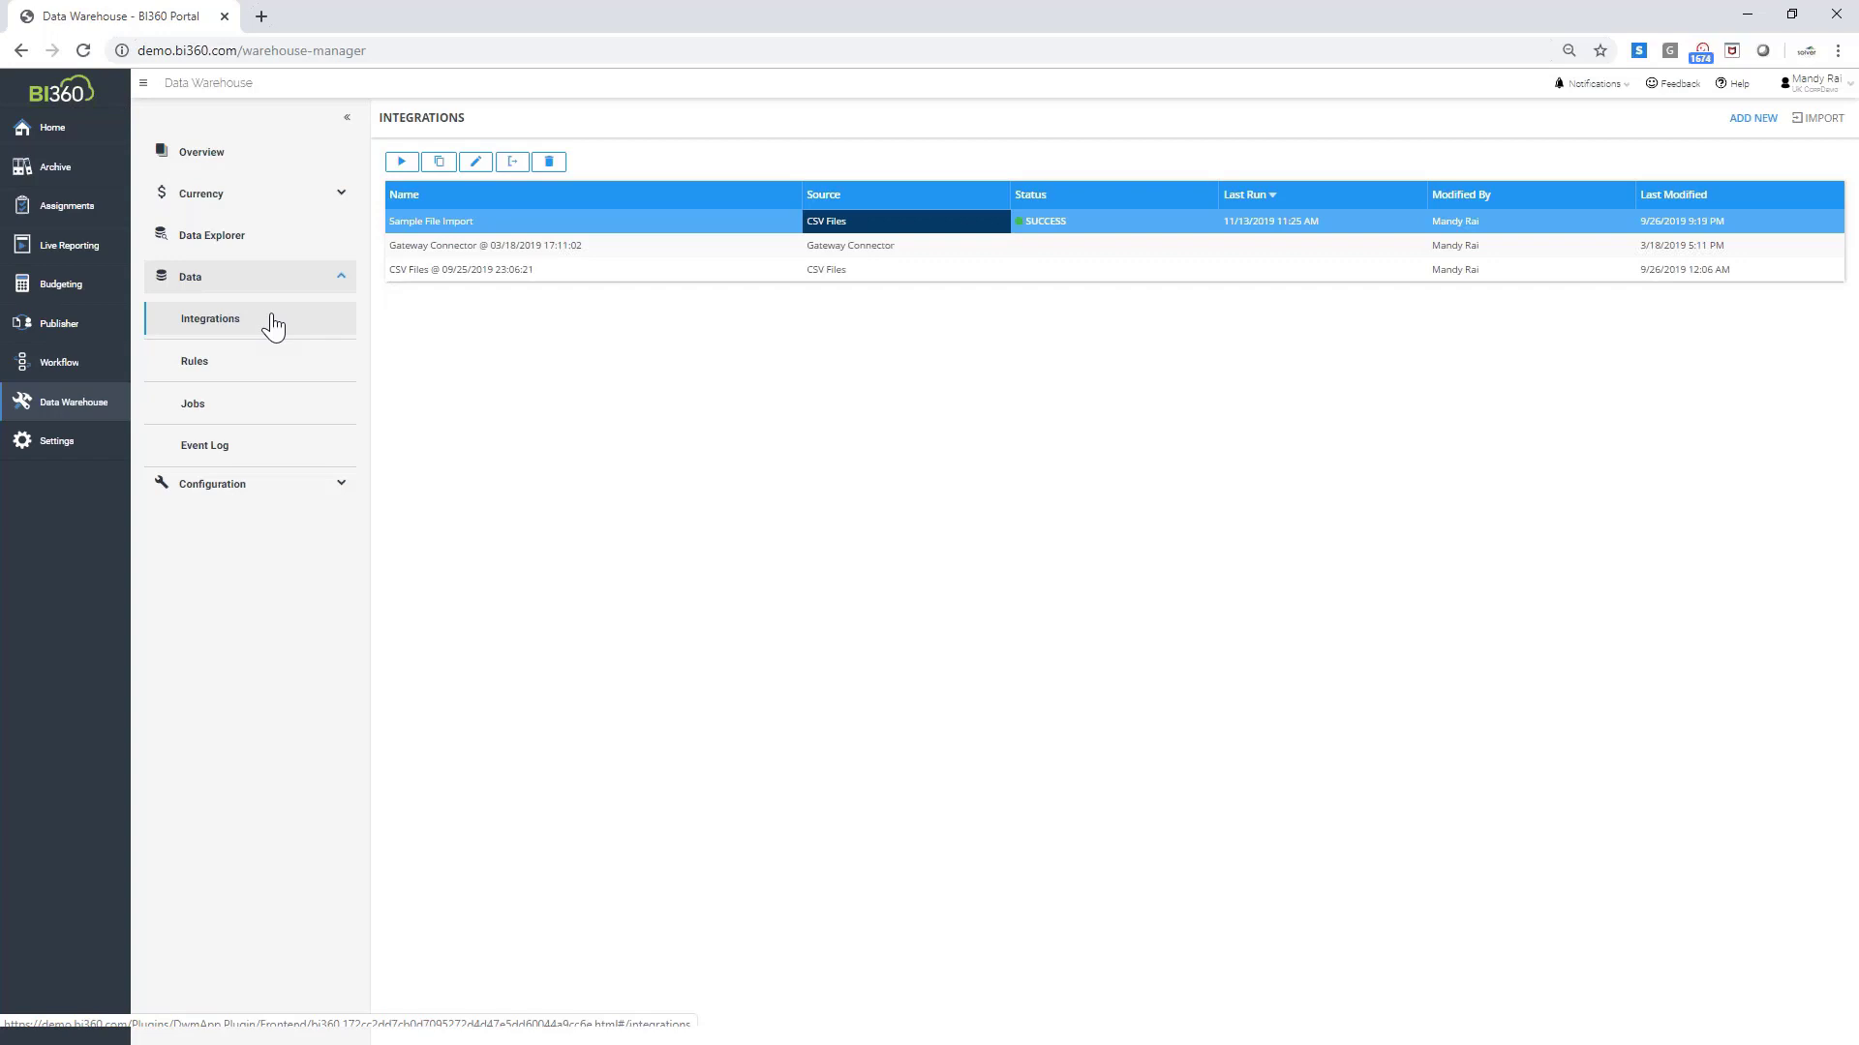
# Open the data transformation rules and look at the Currency_Translation and CopyVersions rules
pyautogui.click(246, 379)
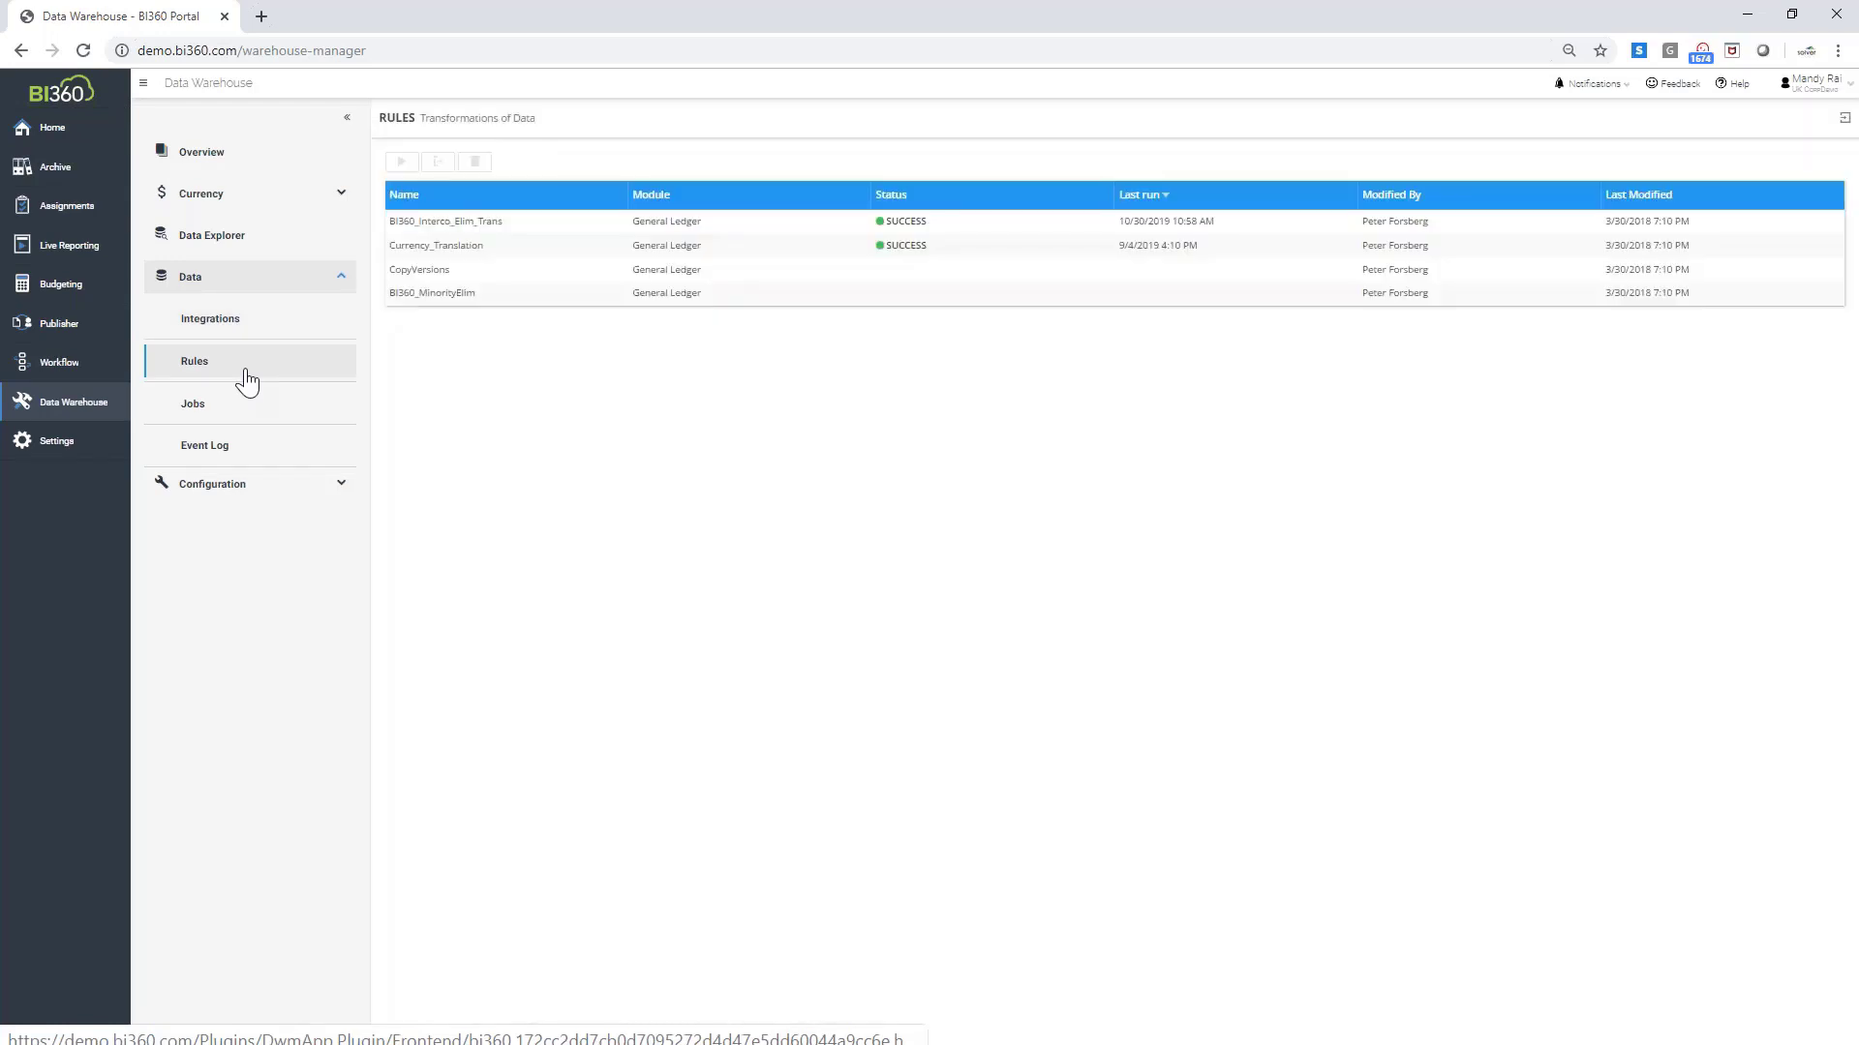
pyautogui.click(513, 253)
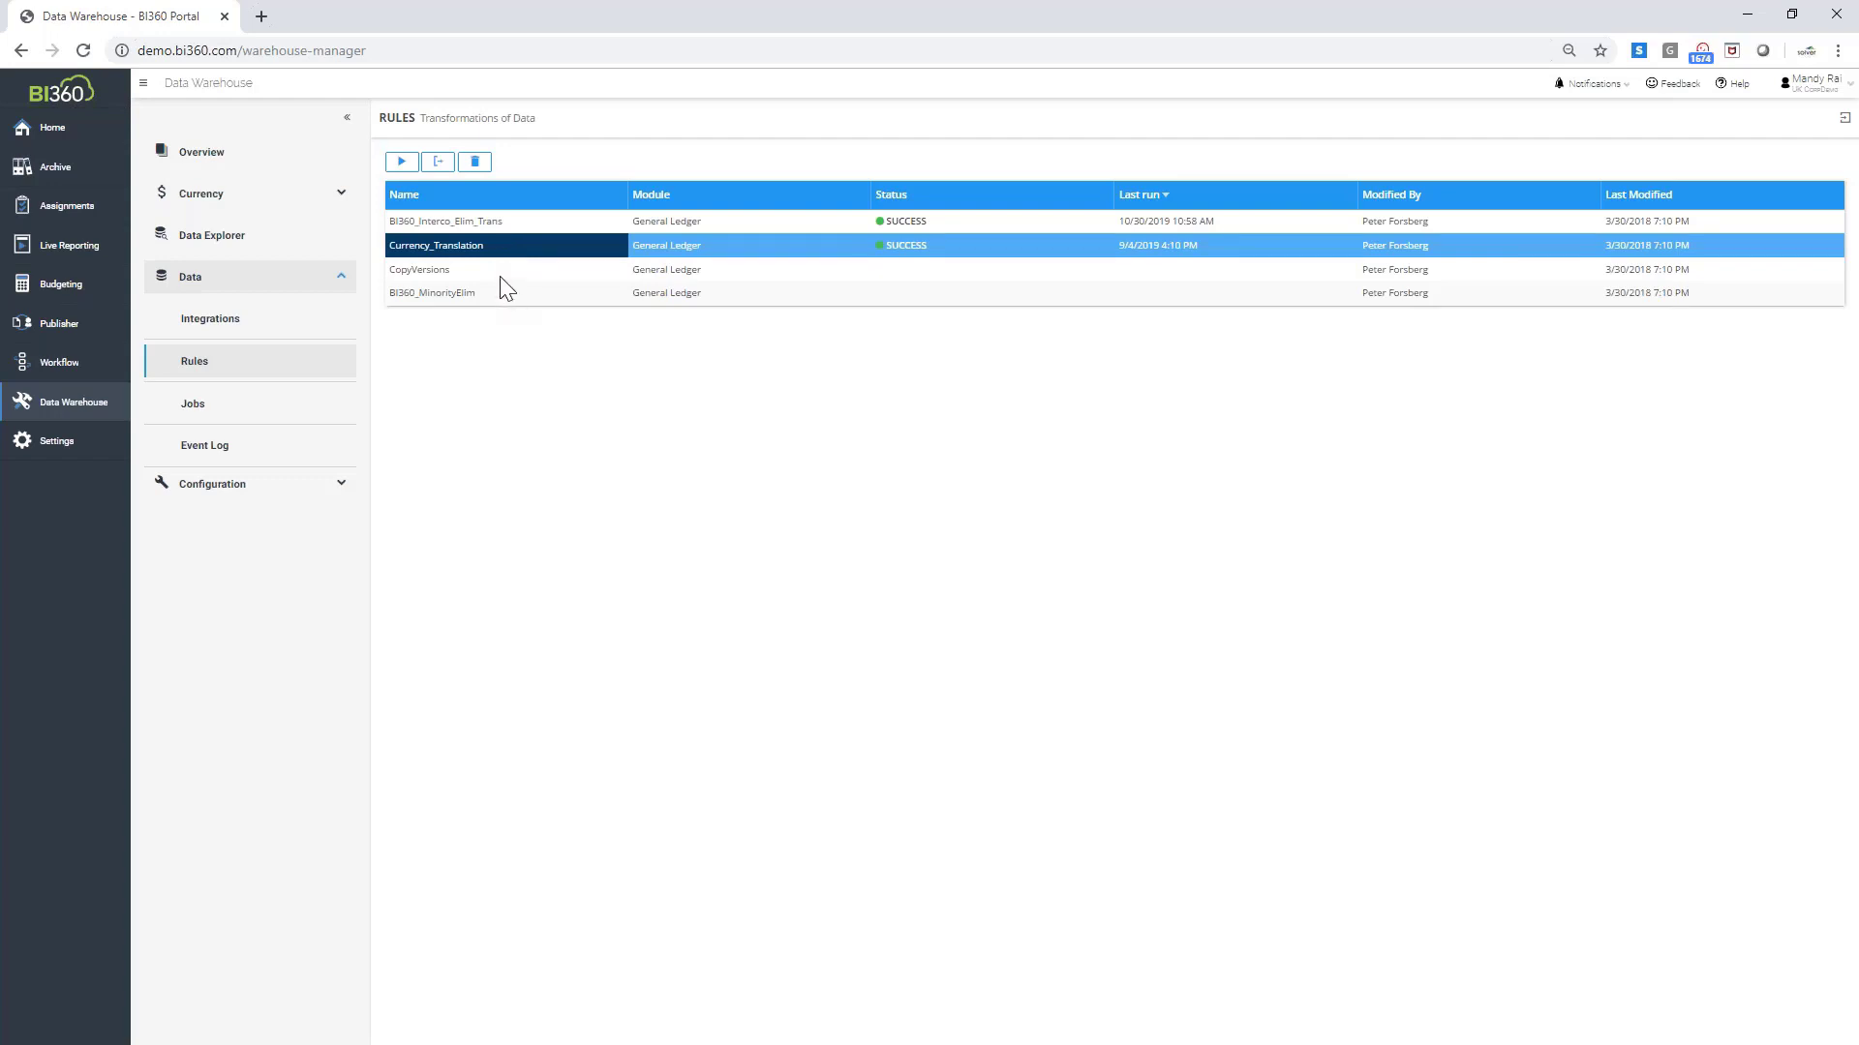
pyautogui.click(504, 278)
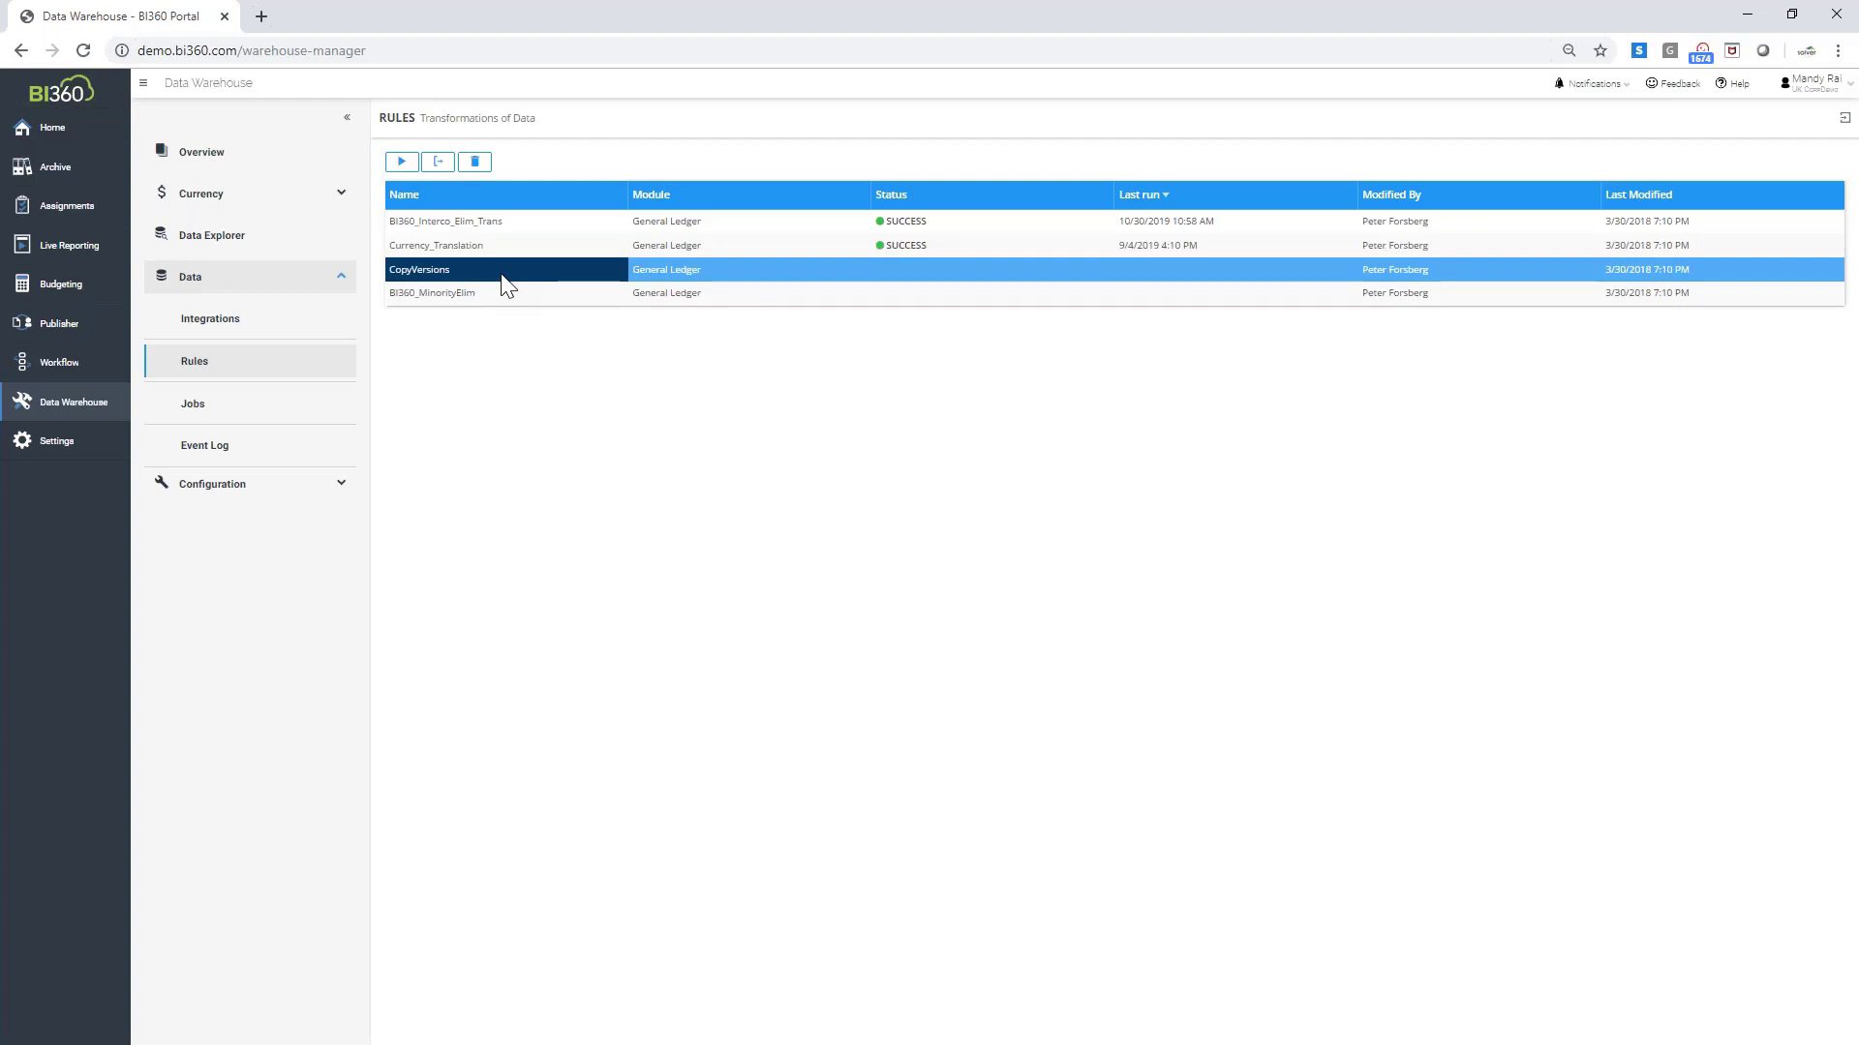
# Start a run of the BI360_Interco_Elim_Trans rule with Scenario ACT and Category ICMAIN as parameters
pyautogui.click(614, 224)
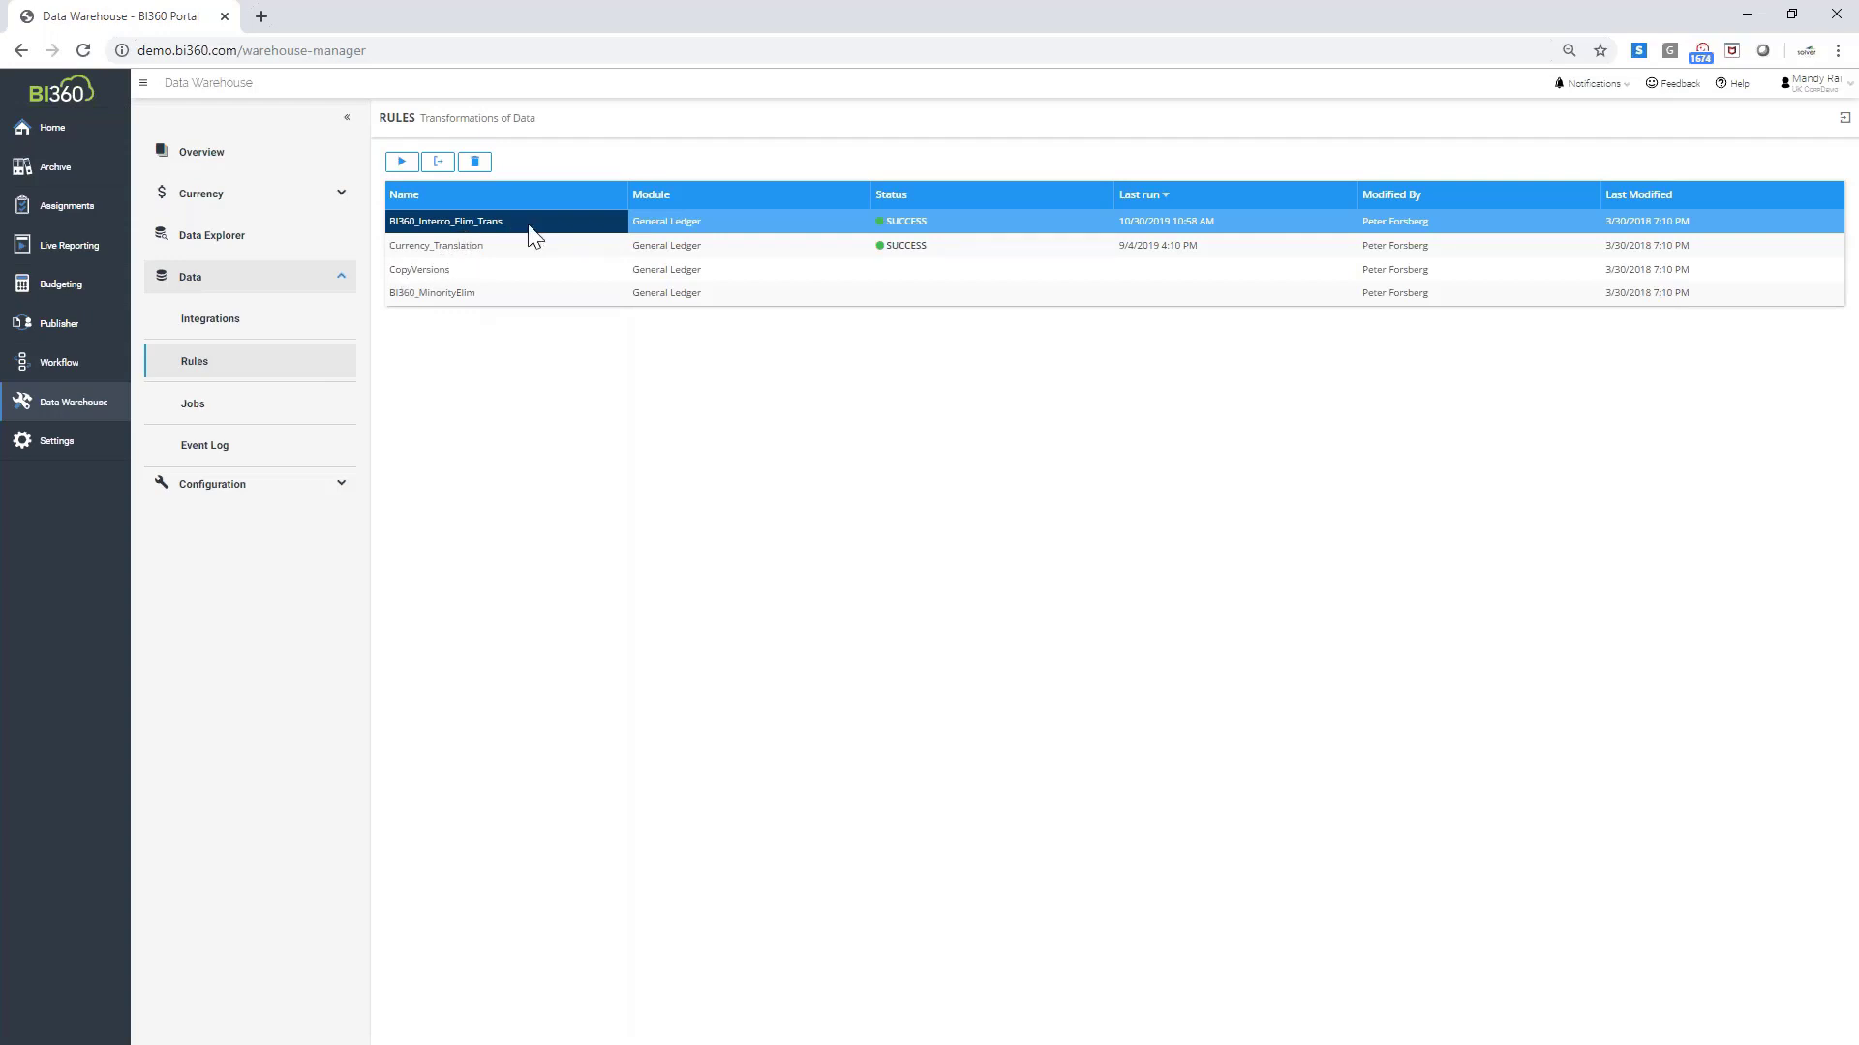
pyautogui.click(401, 162)
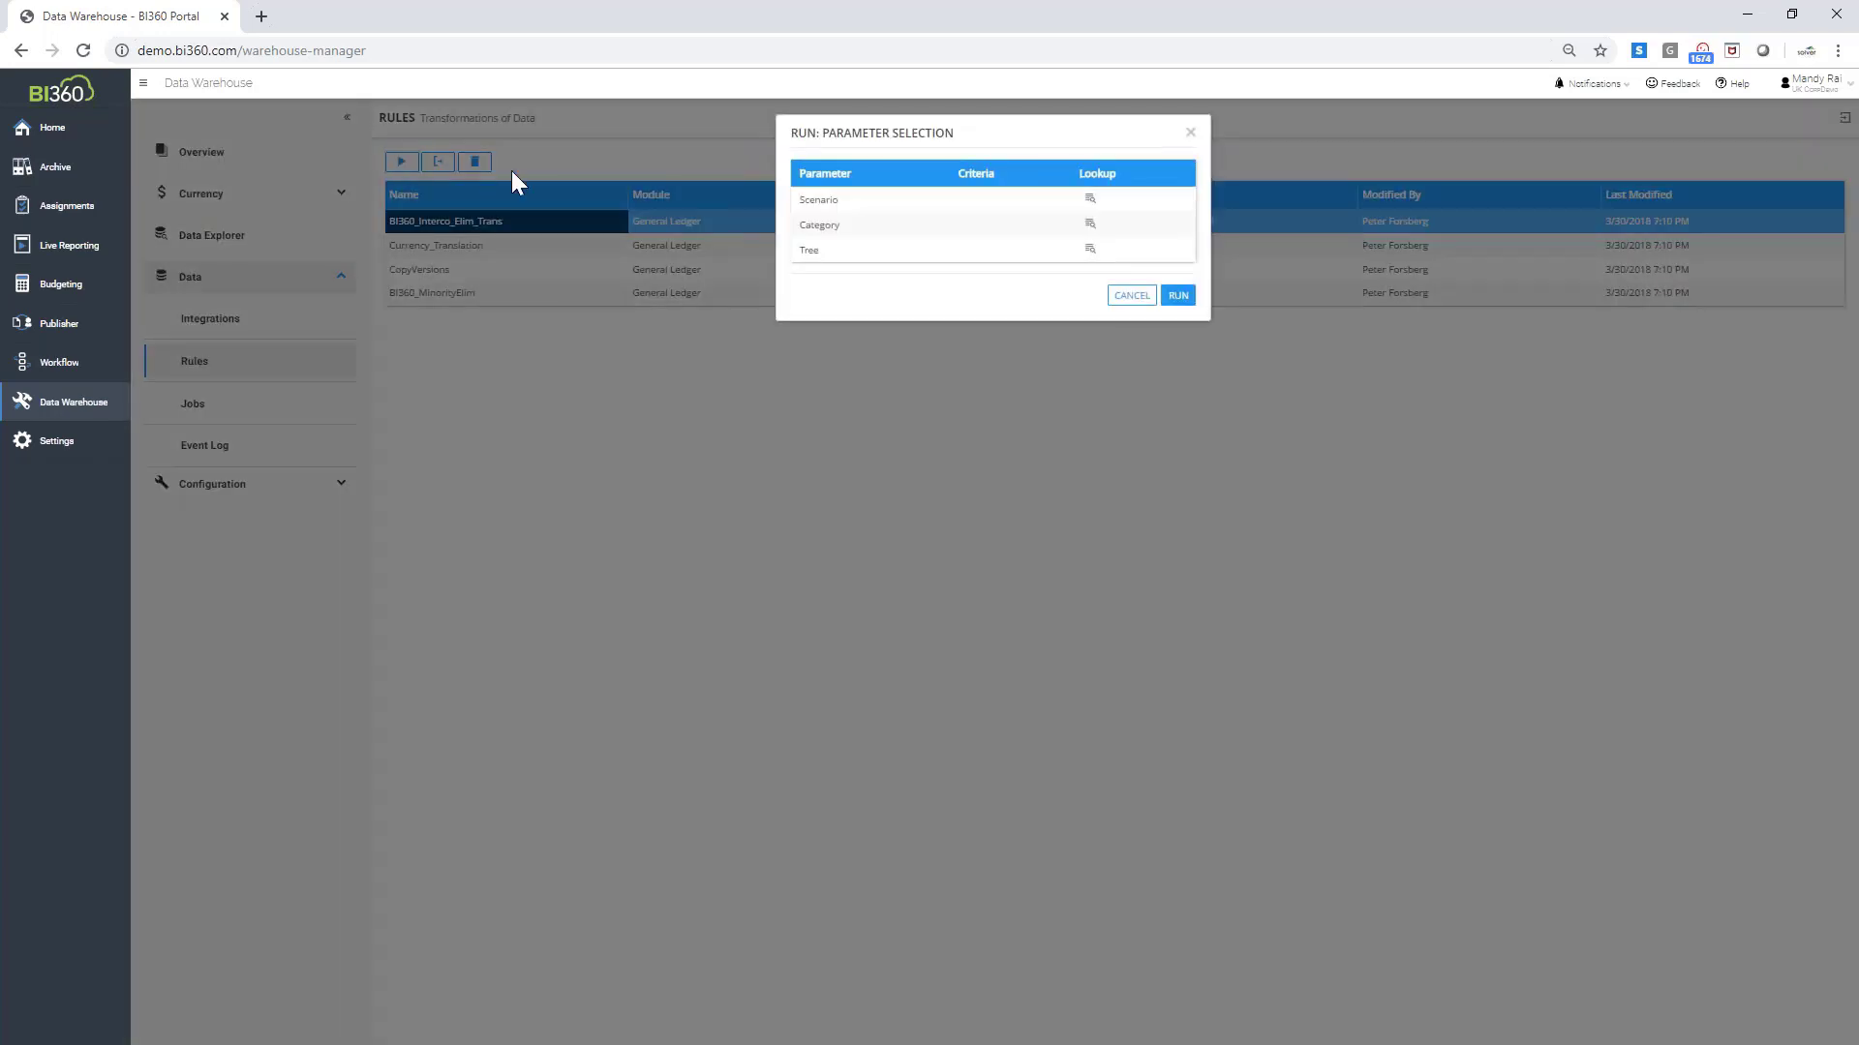
pyautogui.click(1090, 200)
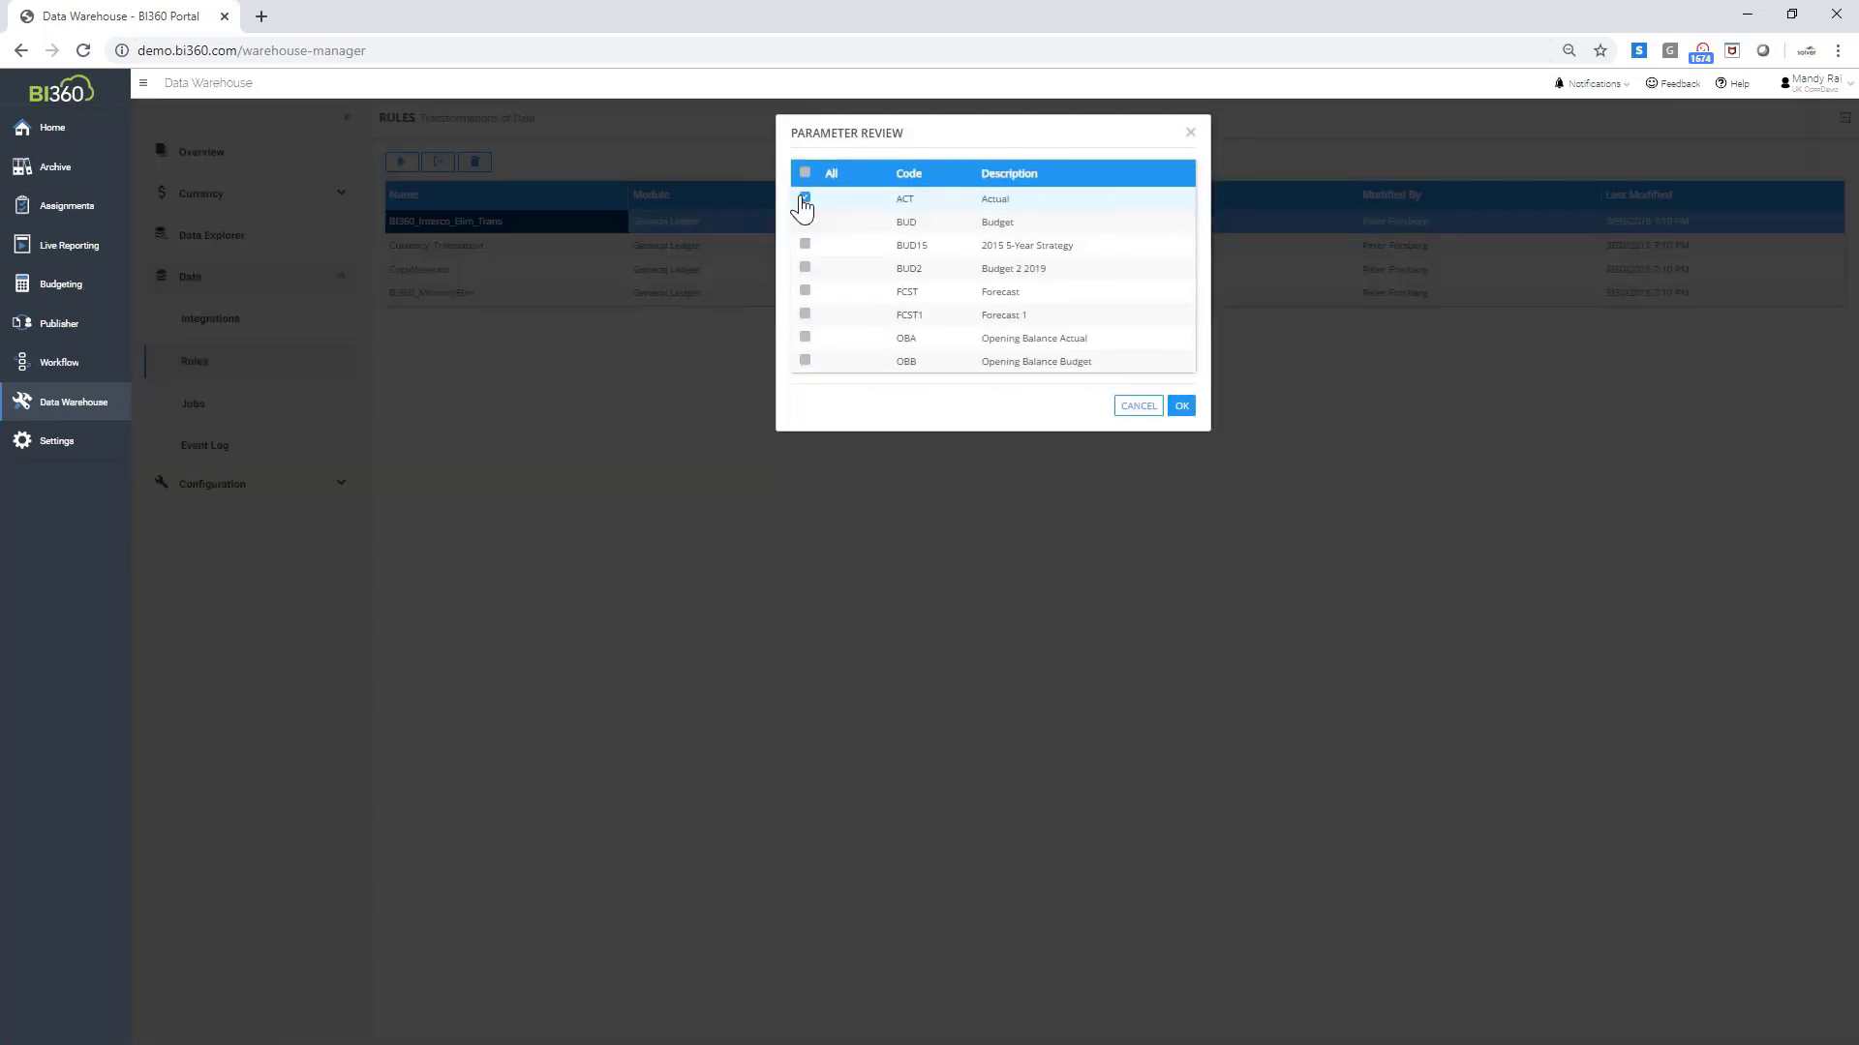
pyautogui.click(1181, 405)
pyautogui.click(1089, 225)
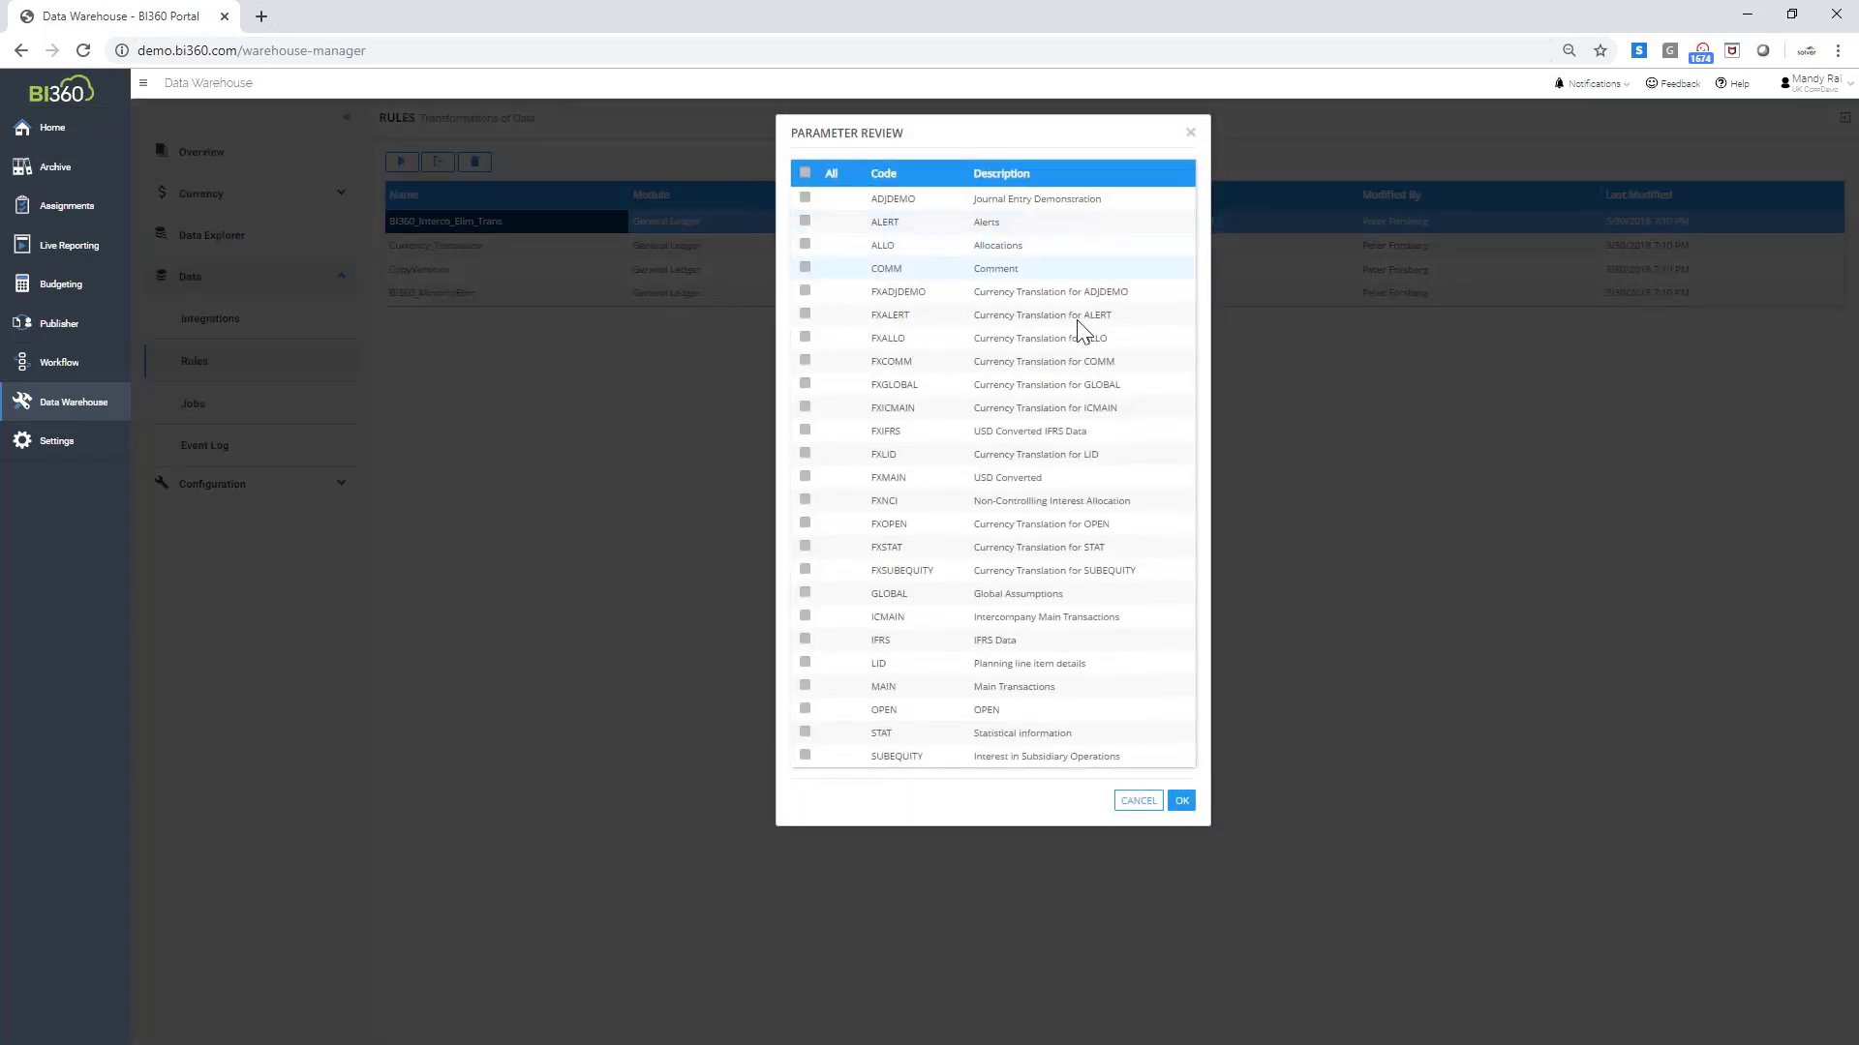
pyautogui.click(804, 618)
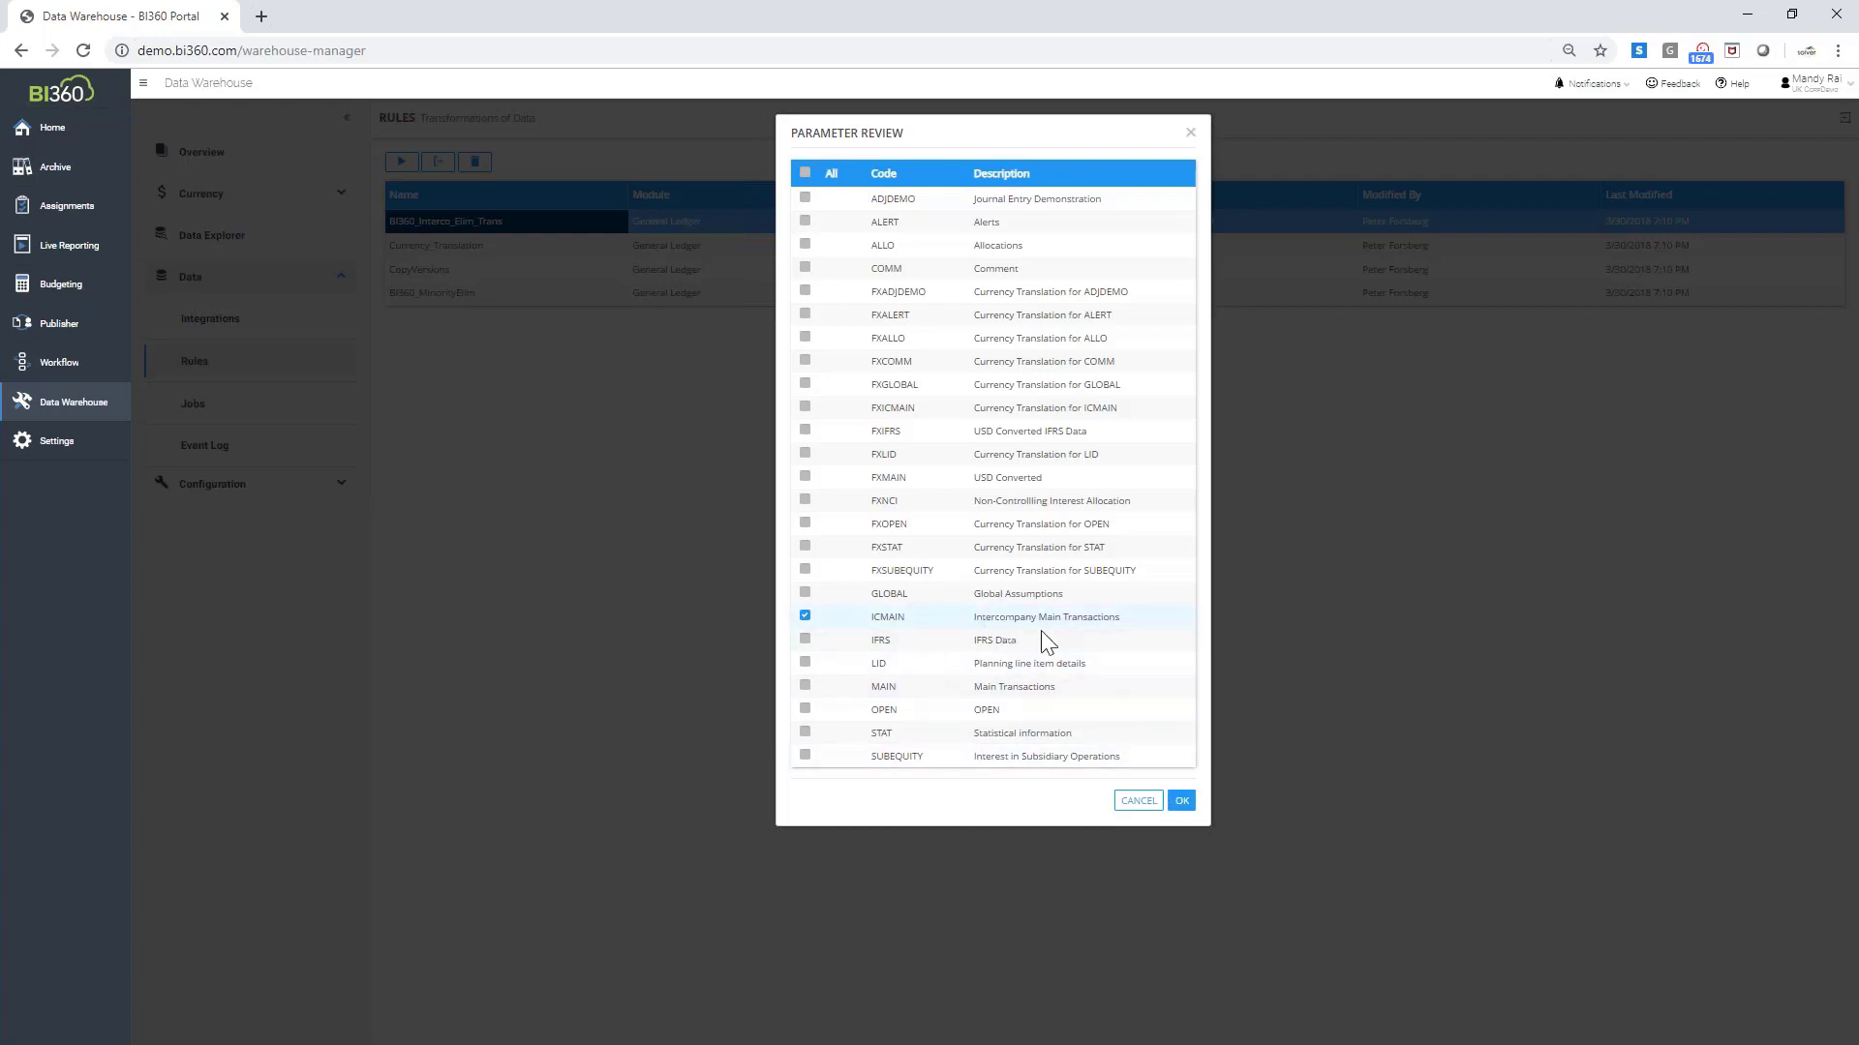
pyautogui.click(1174, 803)
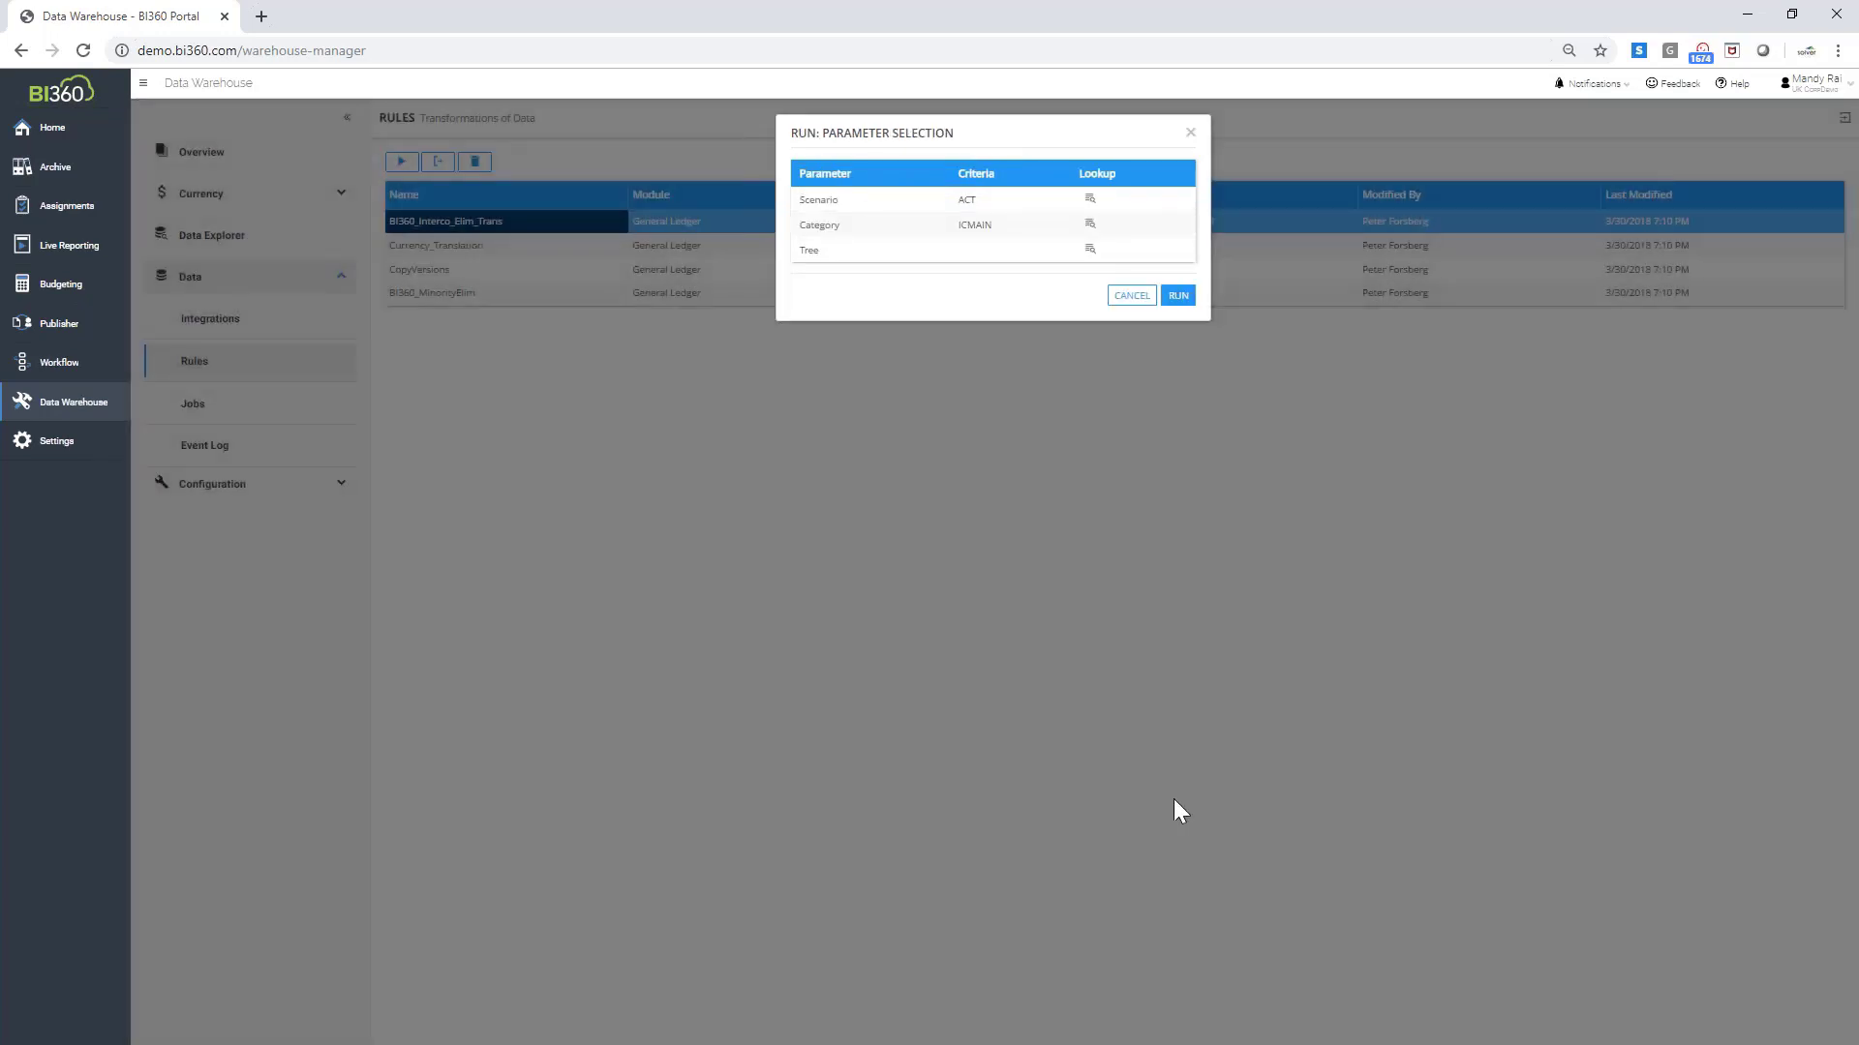
# Include all trees in the Tree parameter and run the intercompany elimination rule
pyautogui.click(1090, 250)
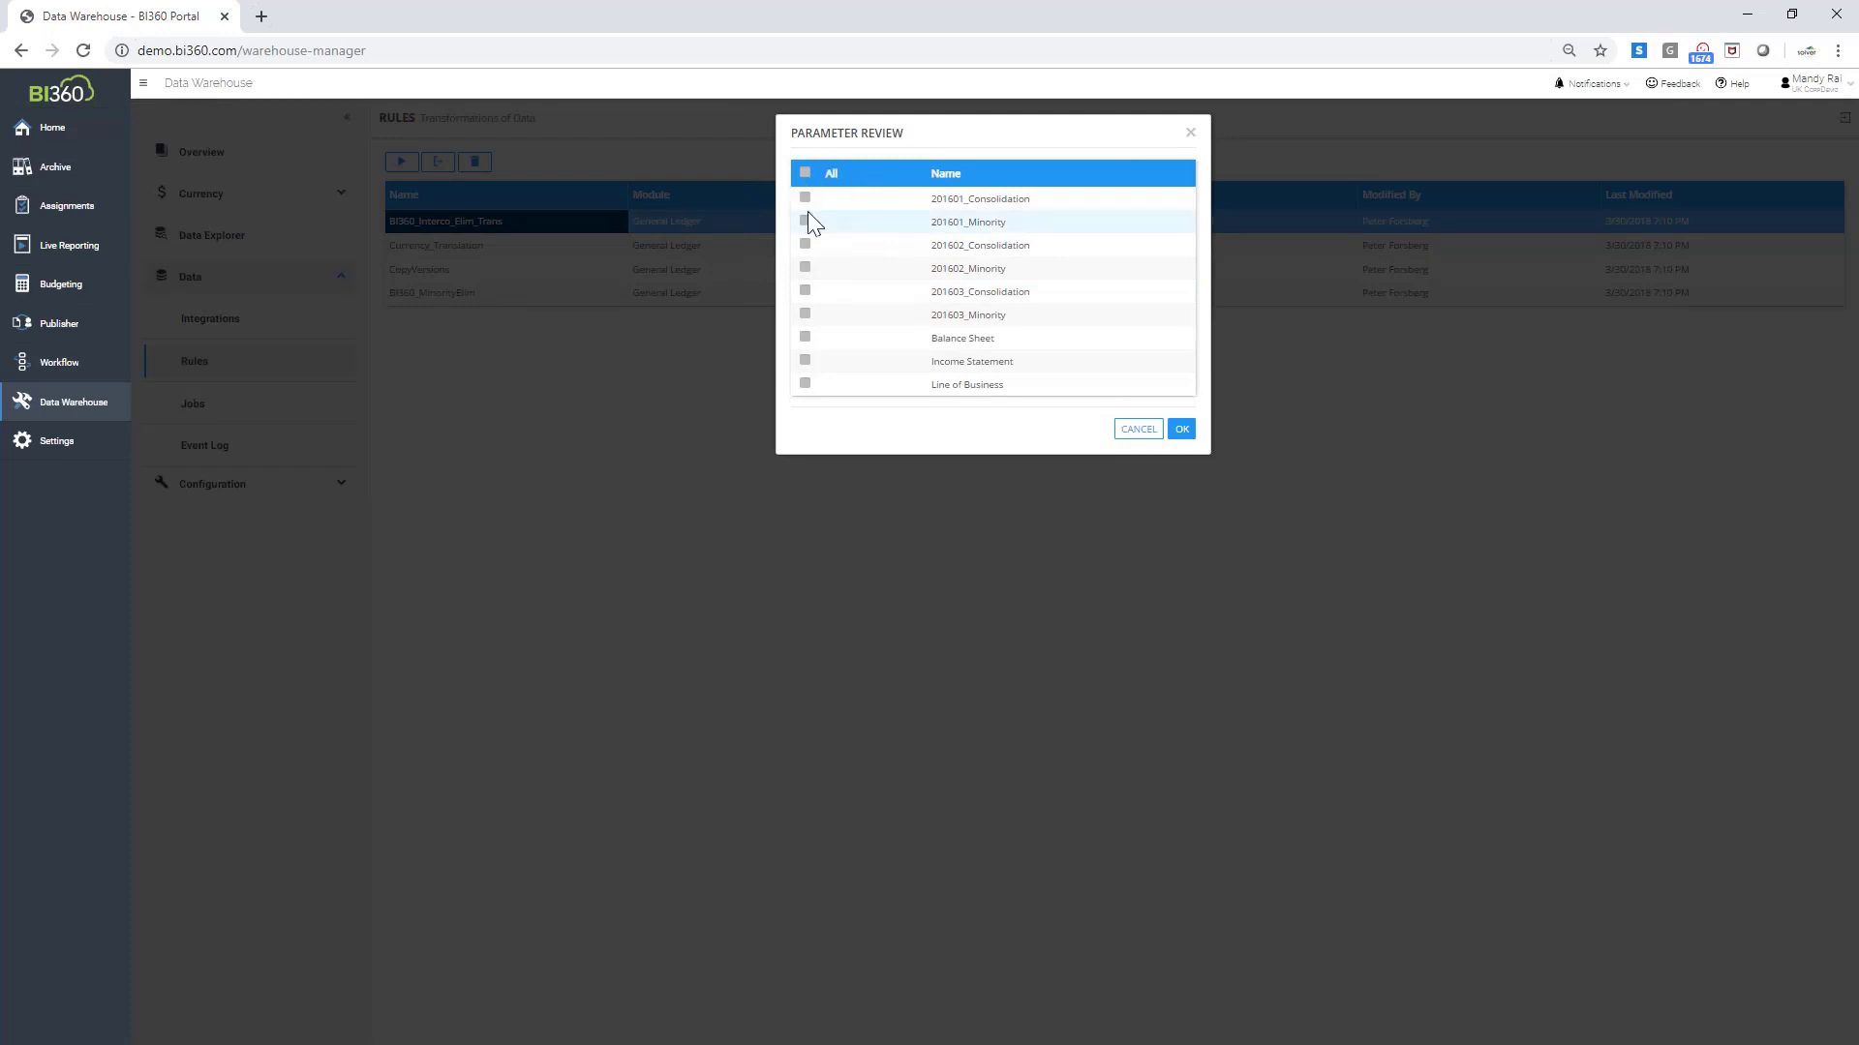
pyautogui.click(804, 174)
pyautogui.click(1180, 430)
pyautogui.click(1177, 295)
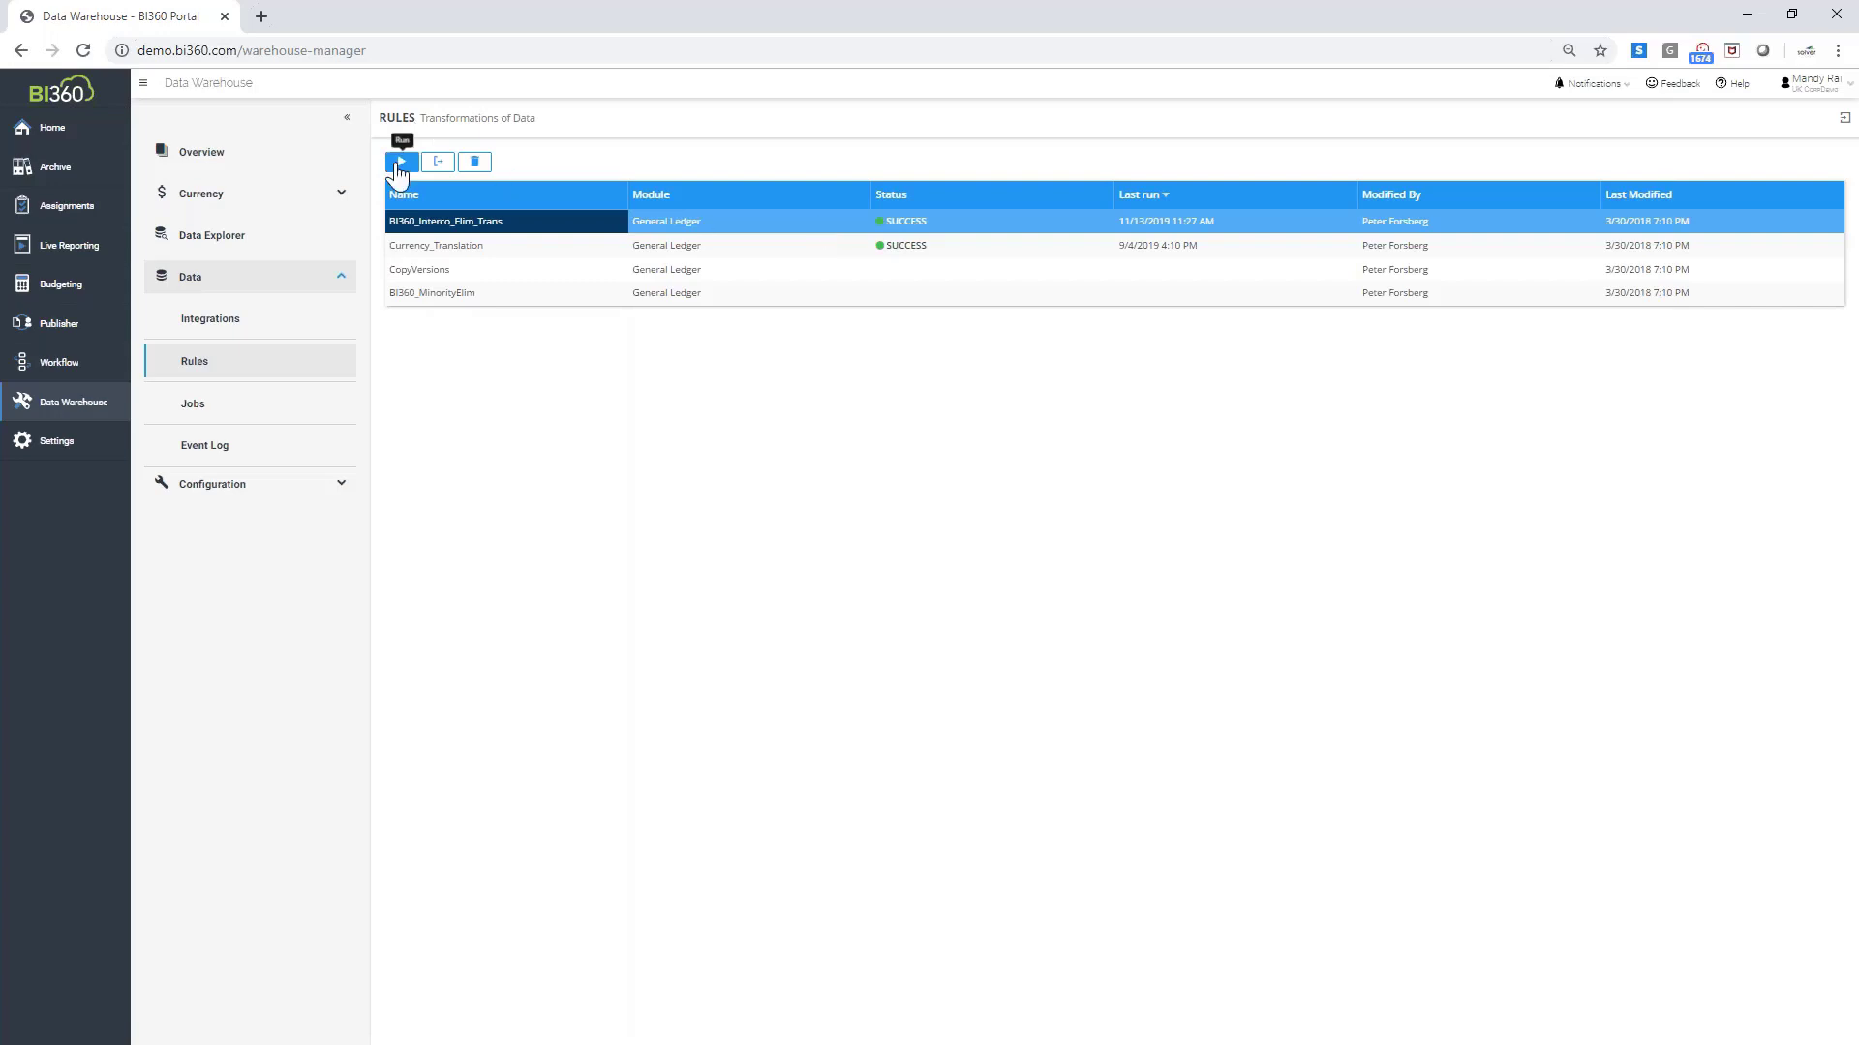
# Add the BI360_Interco_Elim_Trans rule as a new step in the test job, and leave the job without updating it
pyautogui.click(259, 416)
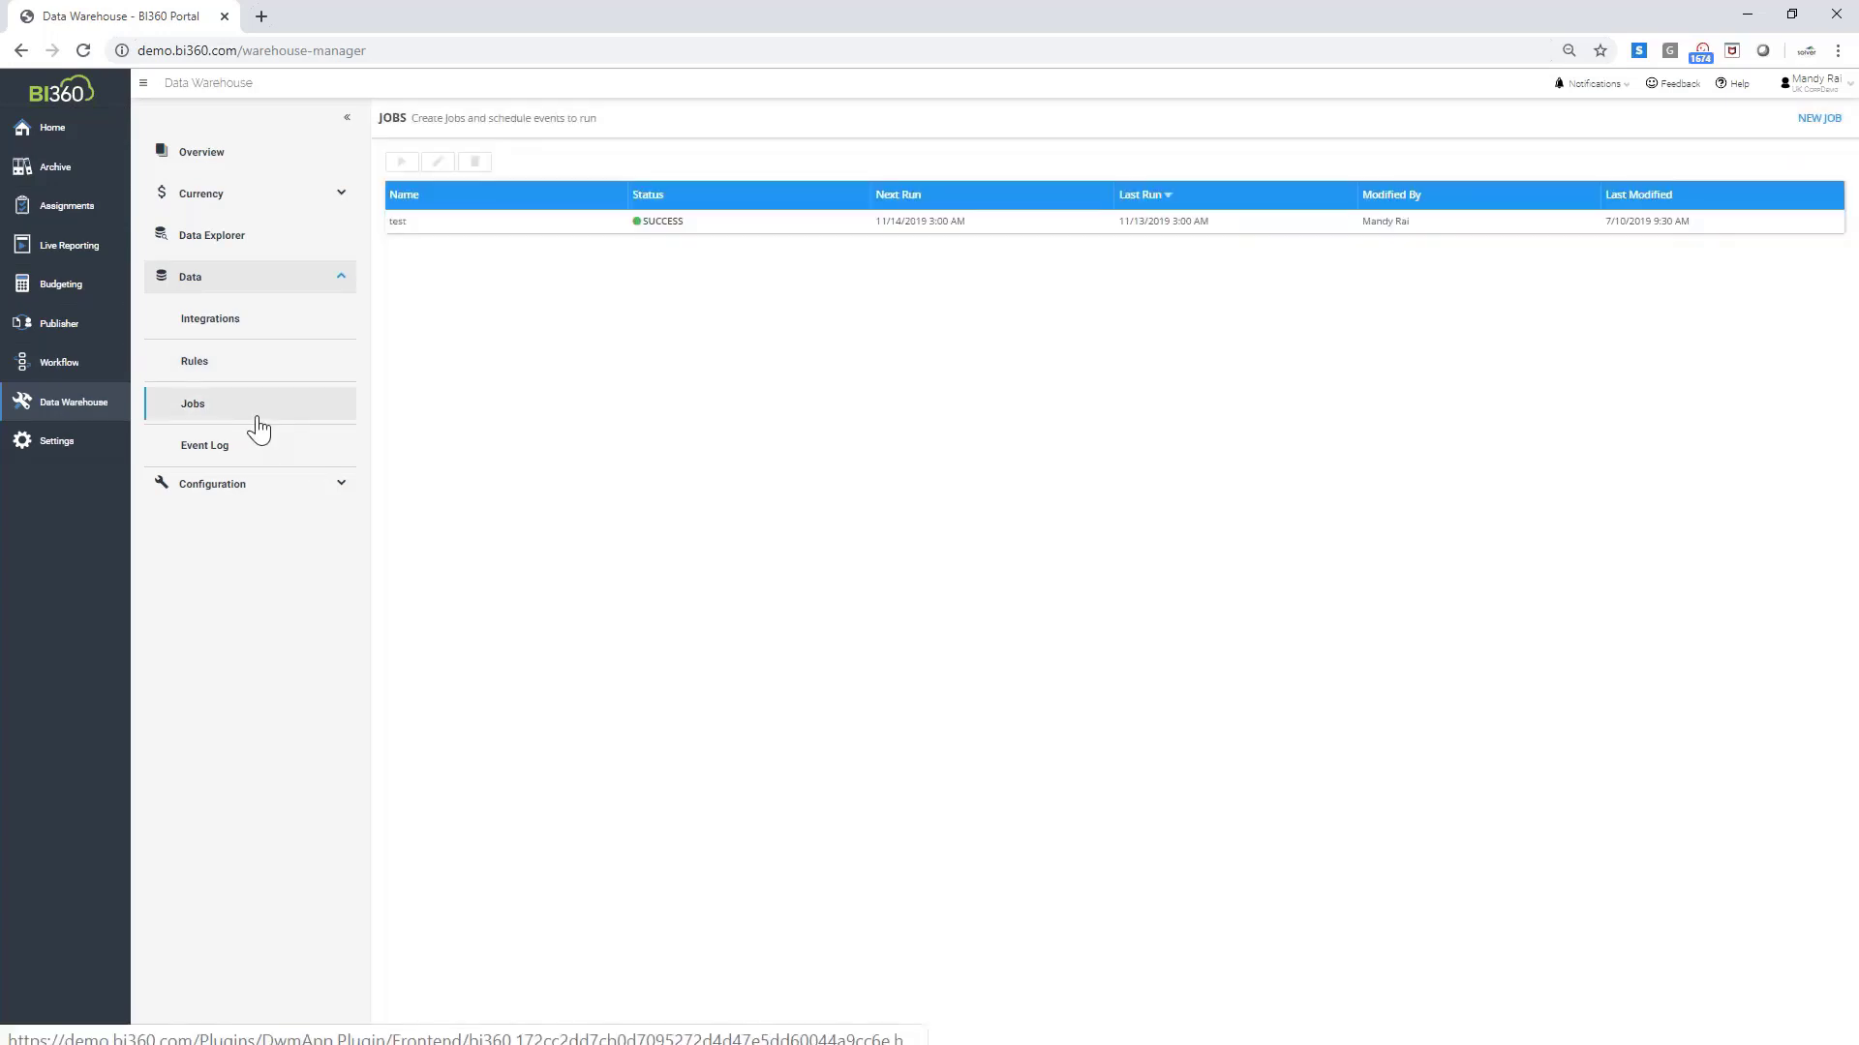
pyautogui.click(479, 221)
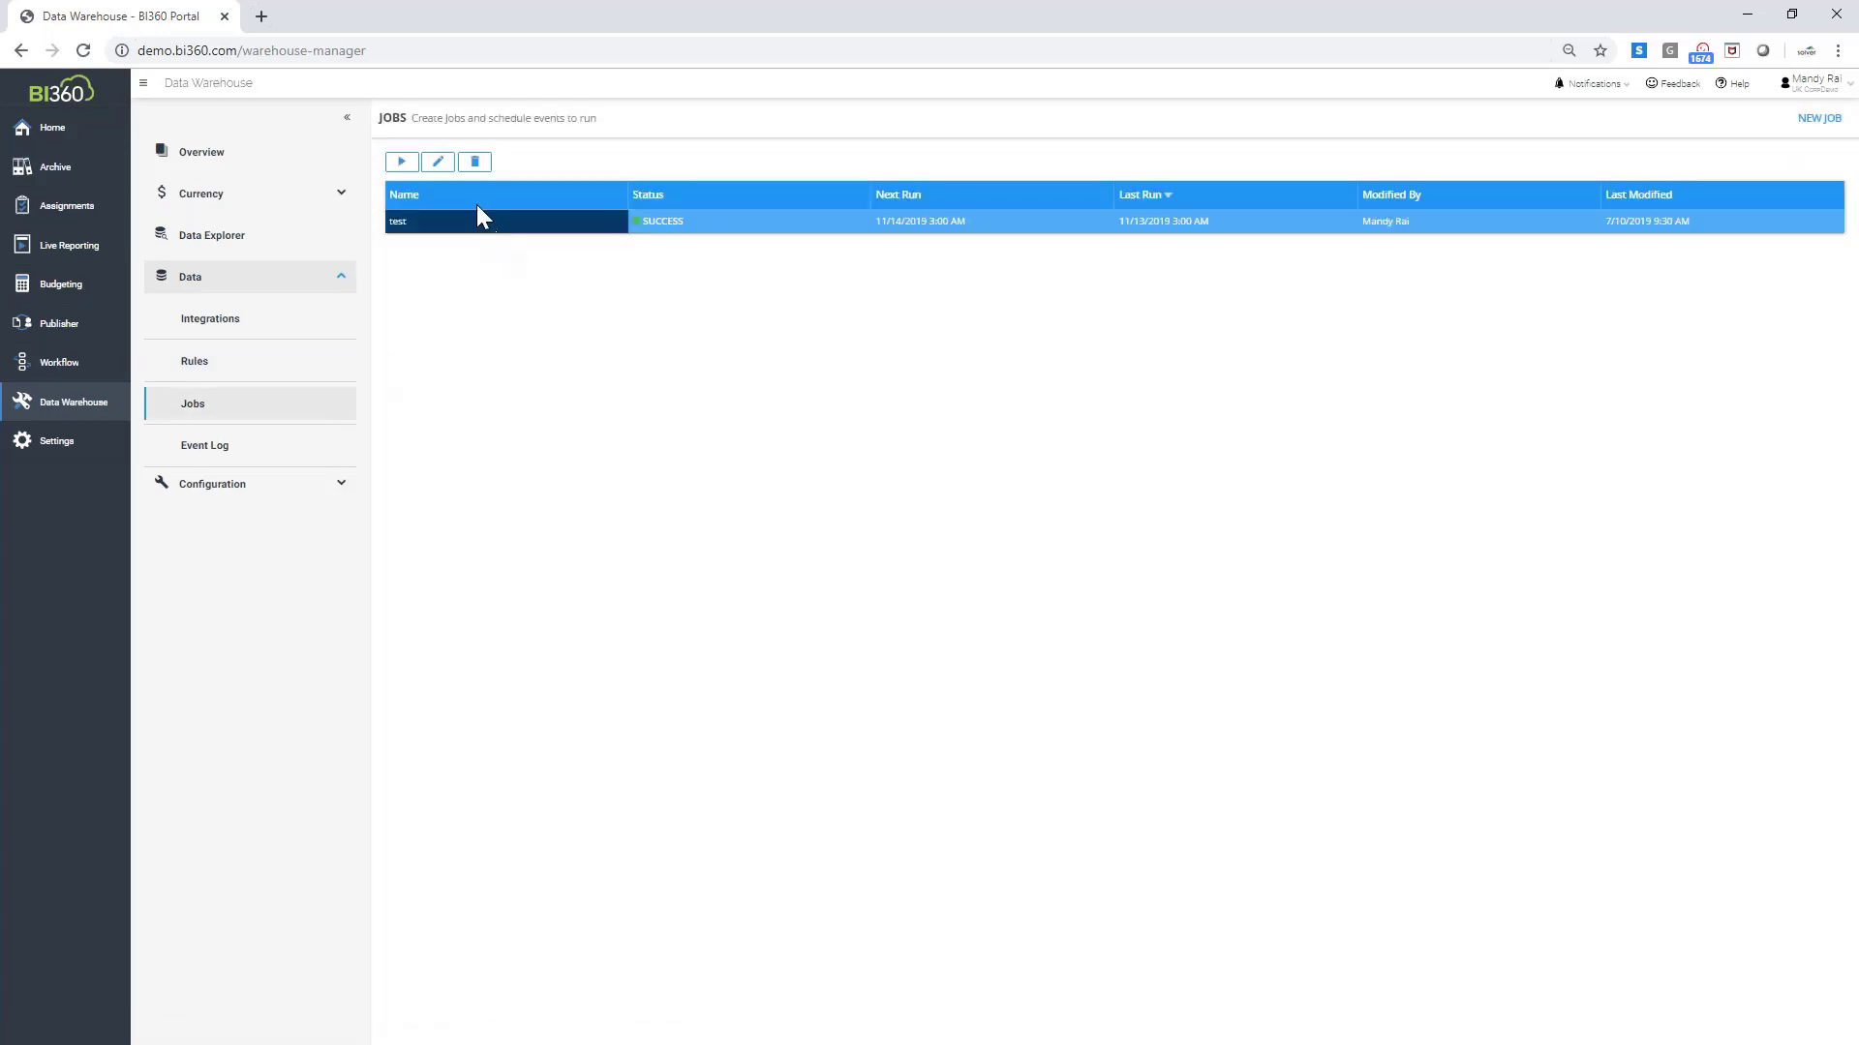
pyautogui.click(437, 161)
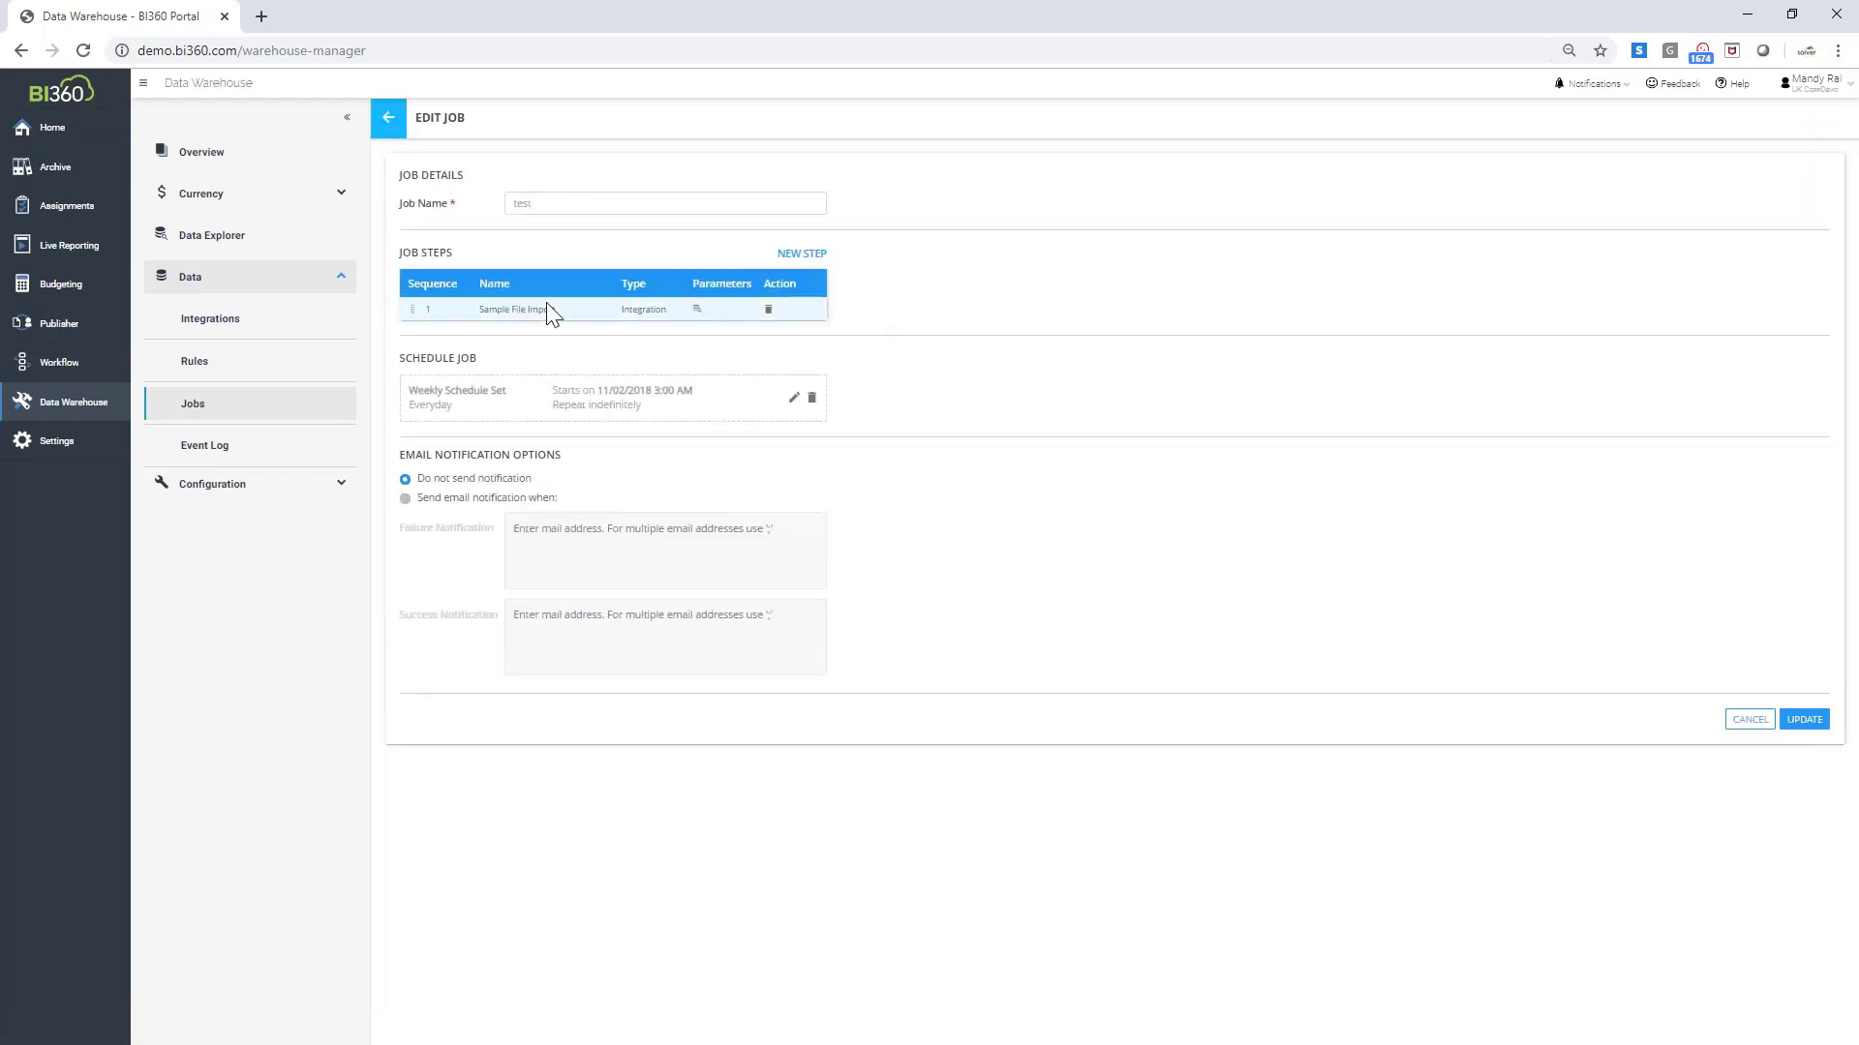
pyautogui.click(797, 255)
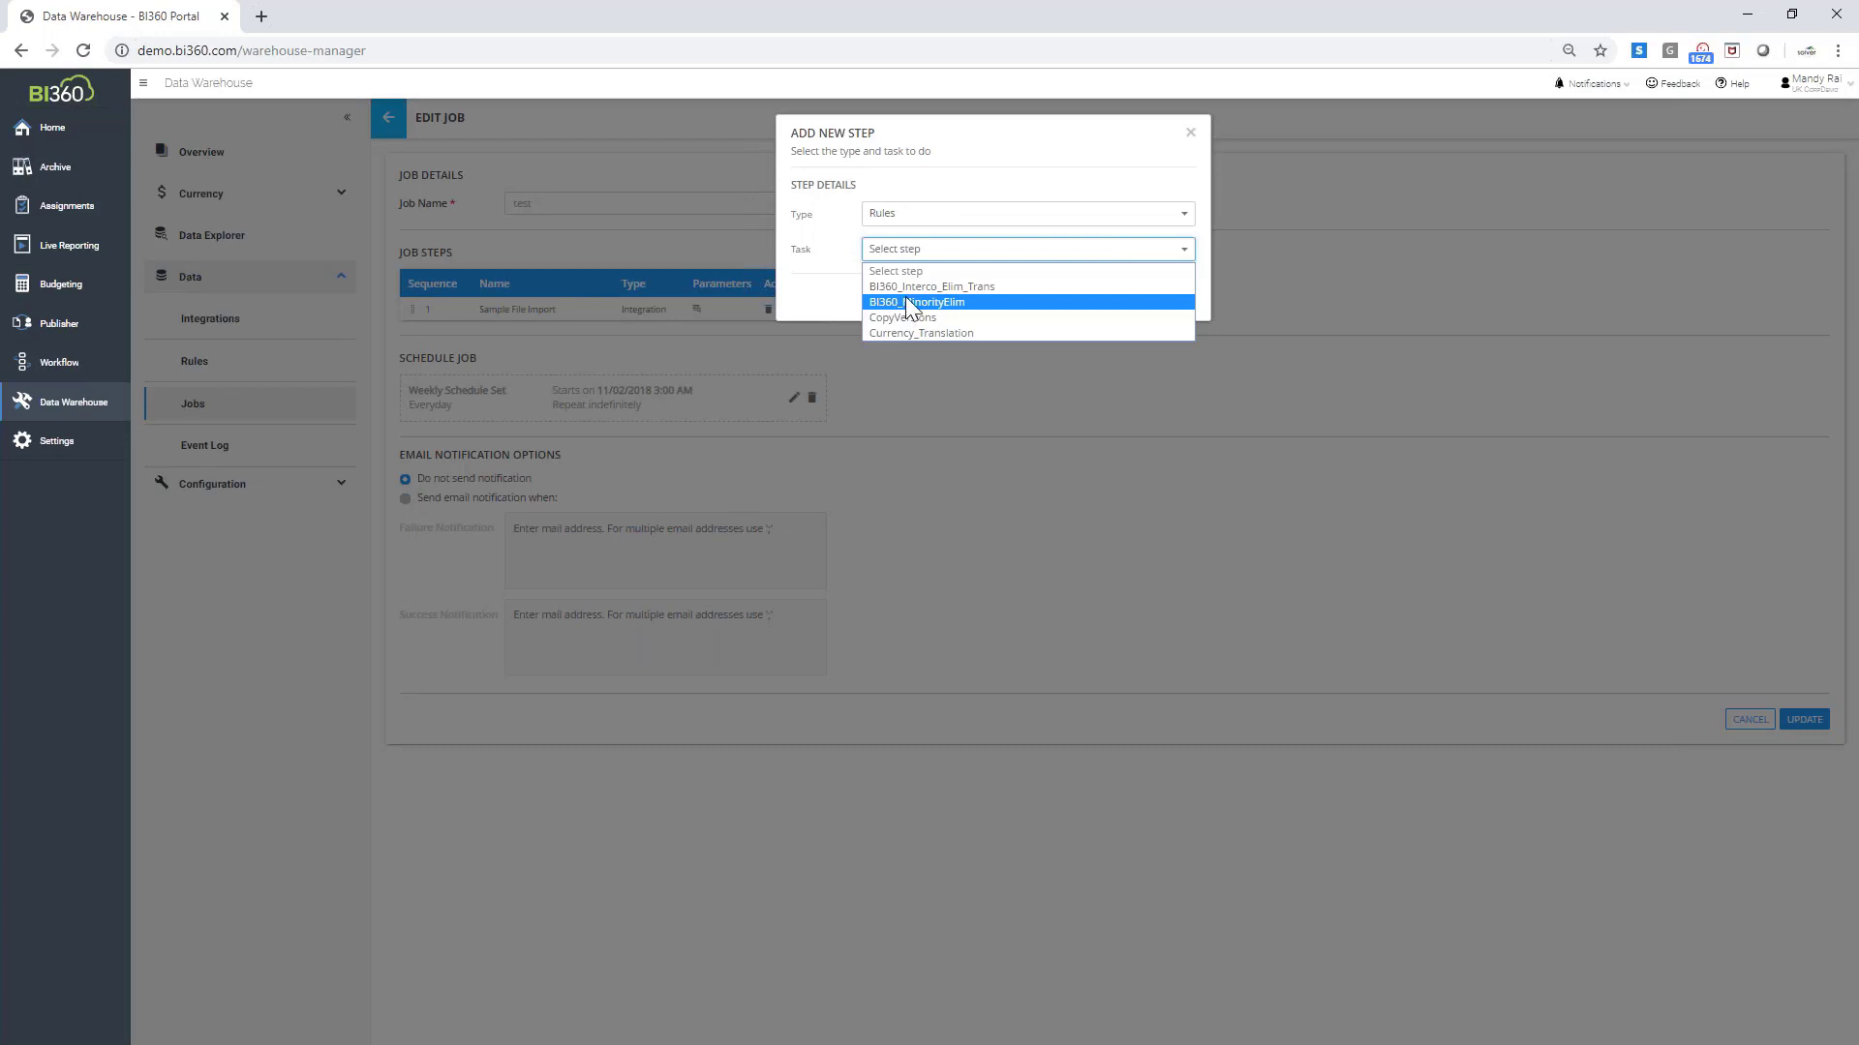
pyautogui.click(931, 287)
pyautogui.click(1162, 297)
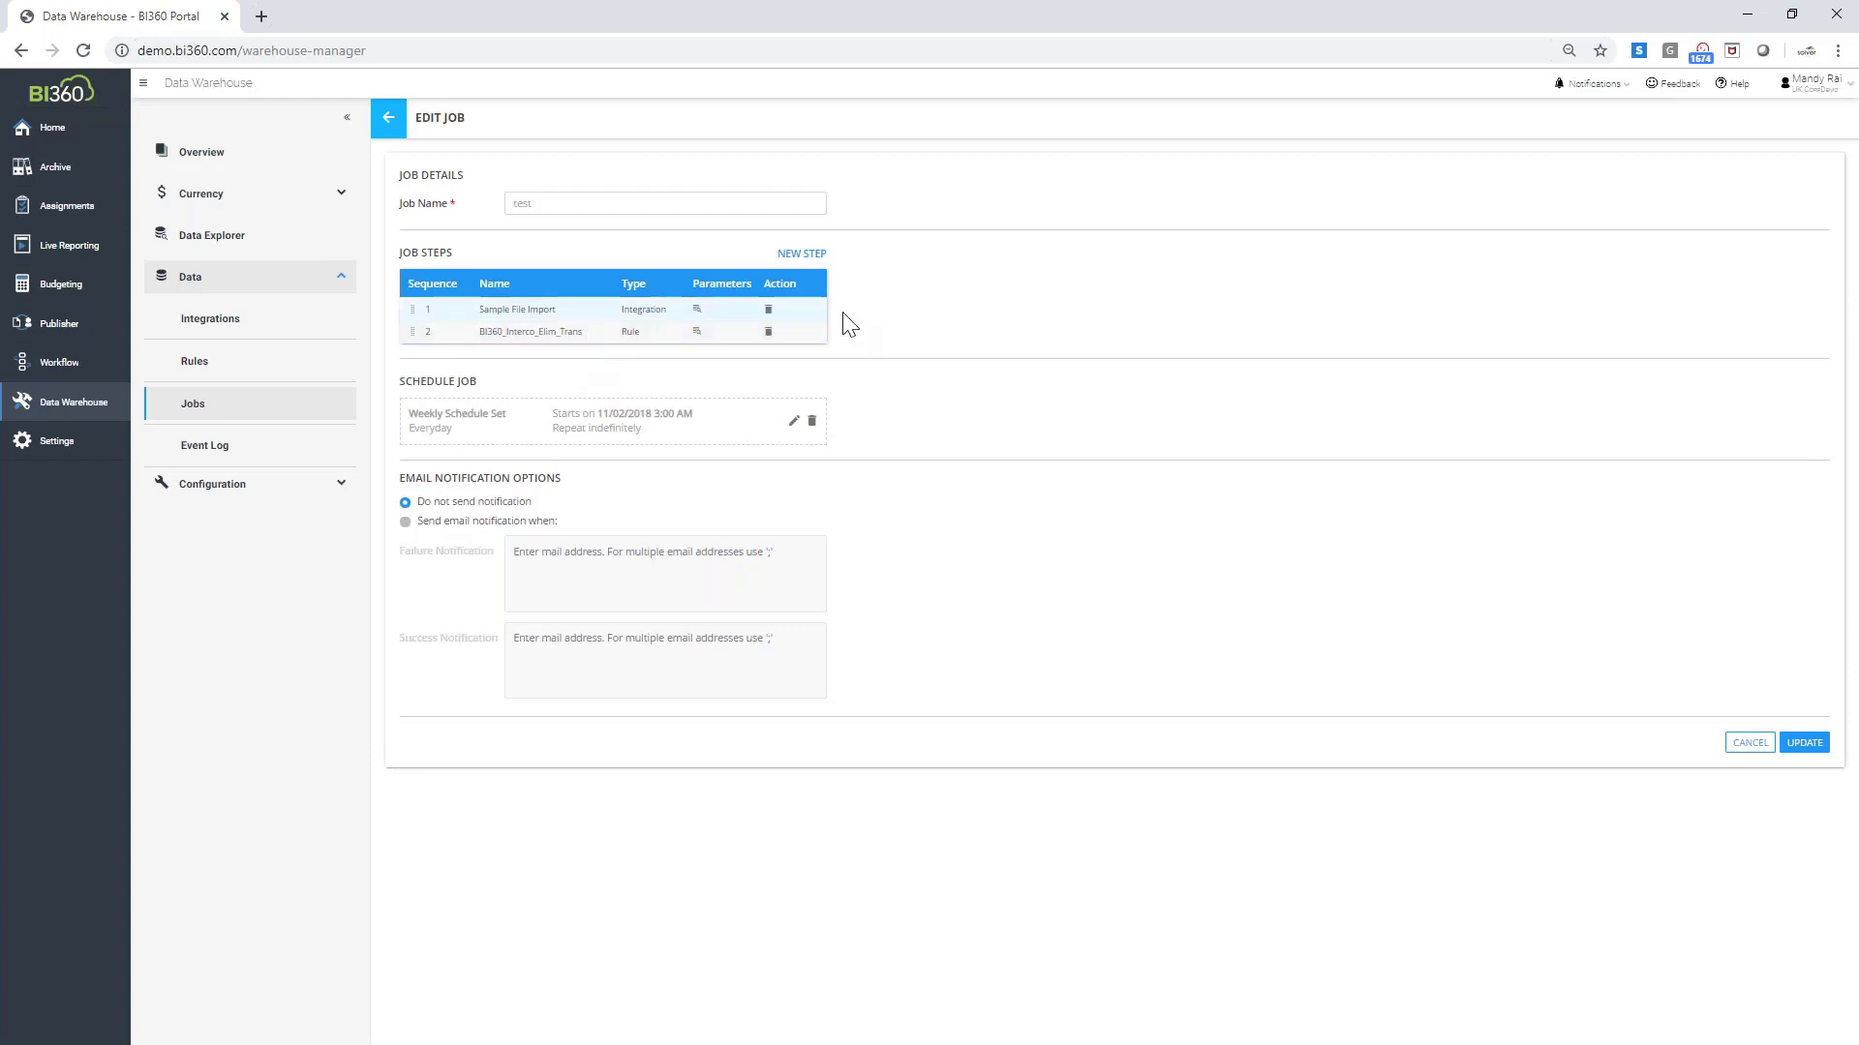
pyautogui.click(389, 122)
# Open the currency rate configuration and compare the scenario rate types for the Income Stmt (PLC) and Balance Sheet (BSC) conversions
pyautogui.click(323, 198)
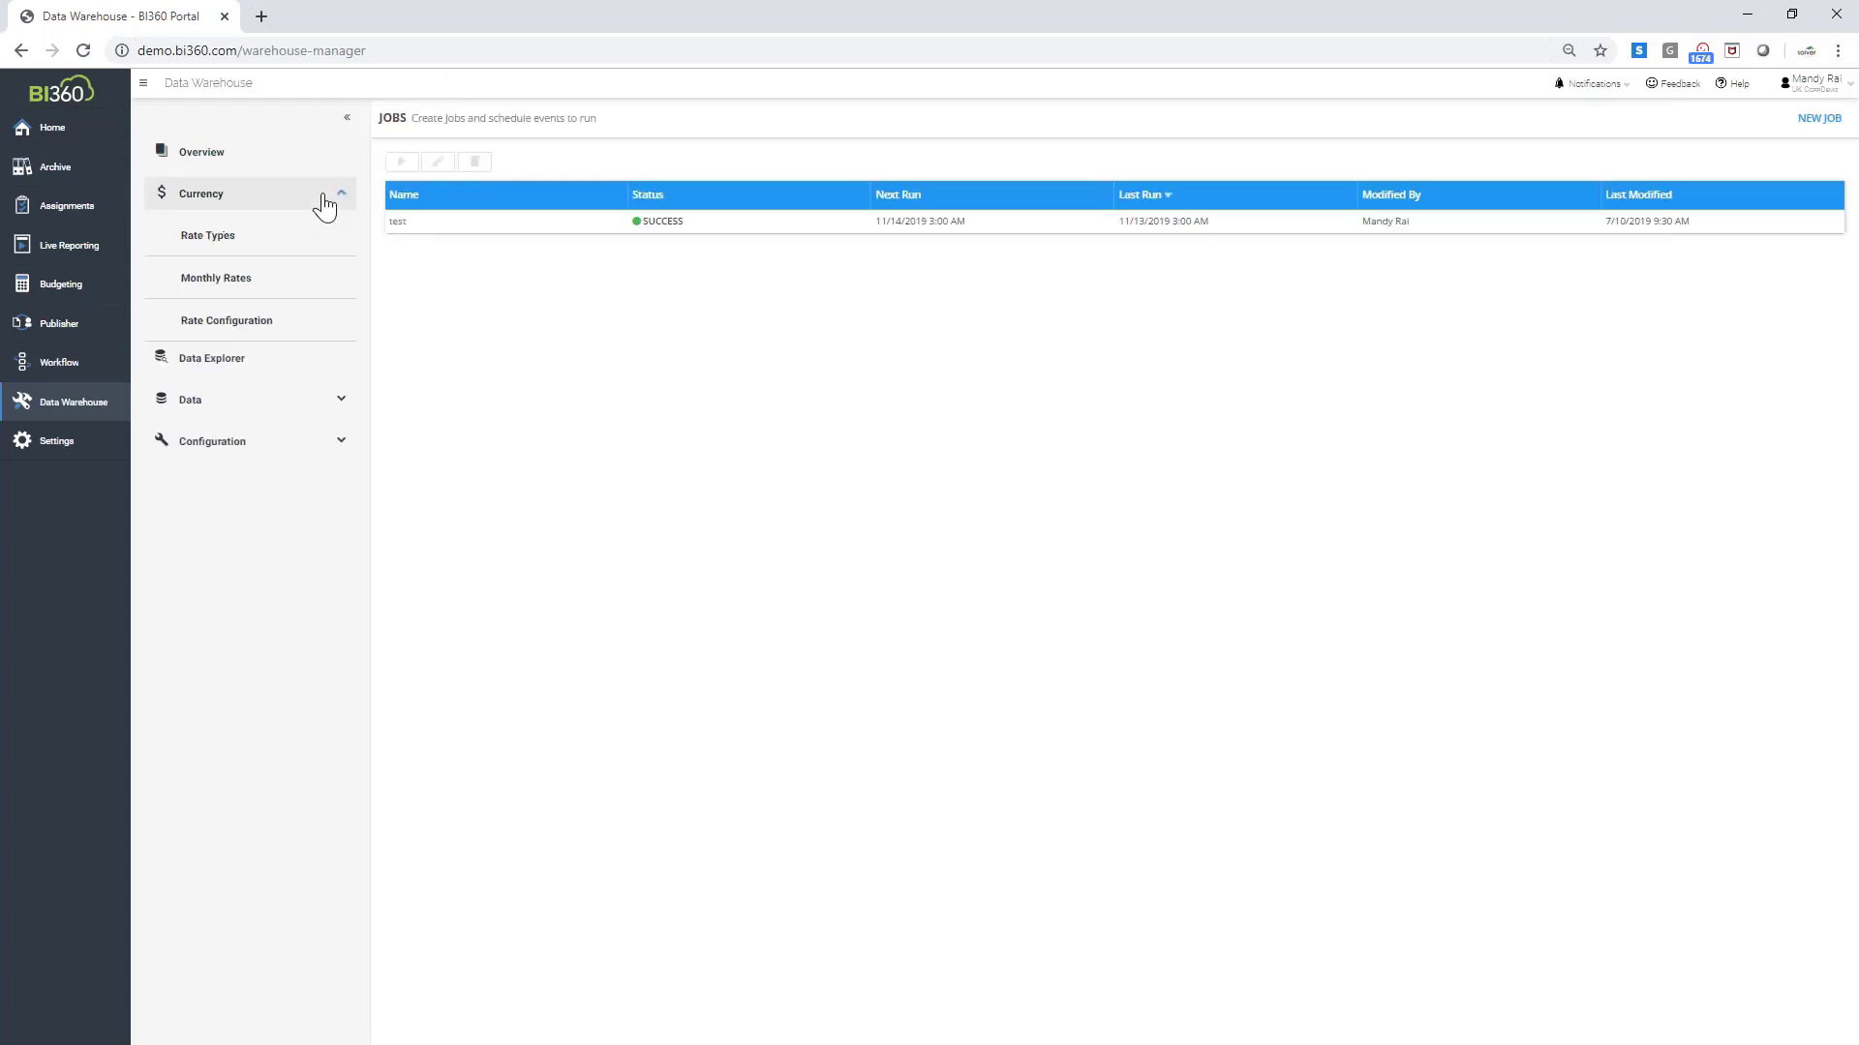
pyautogui.click(279, 203)
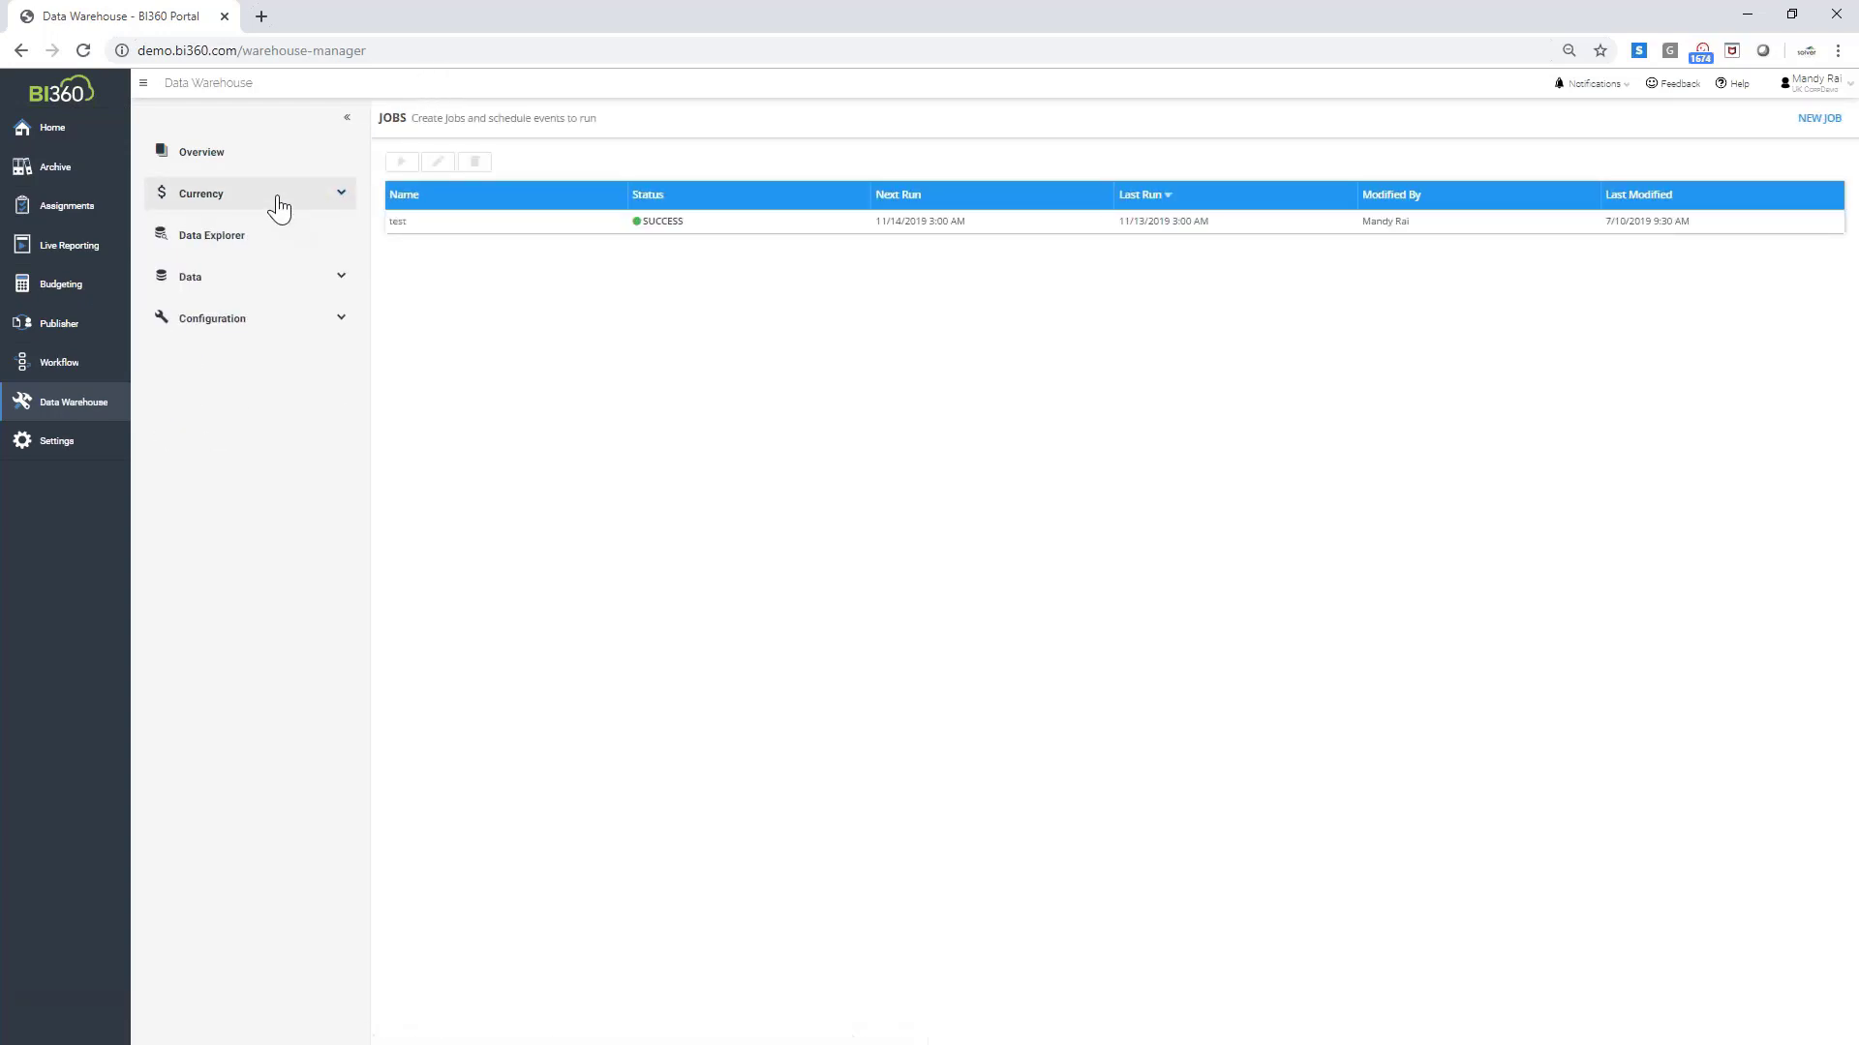
pyautogui.click(305, 204)
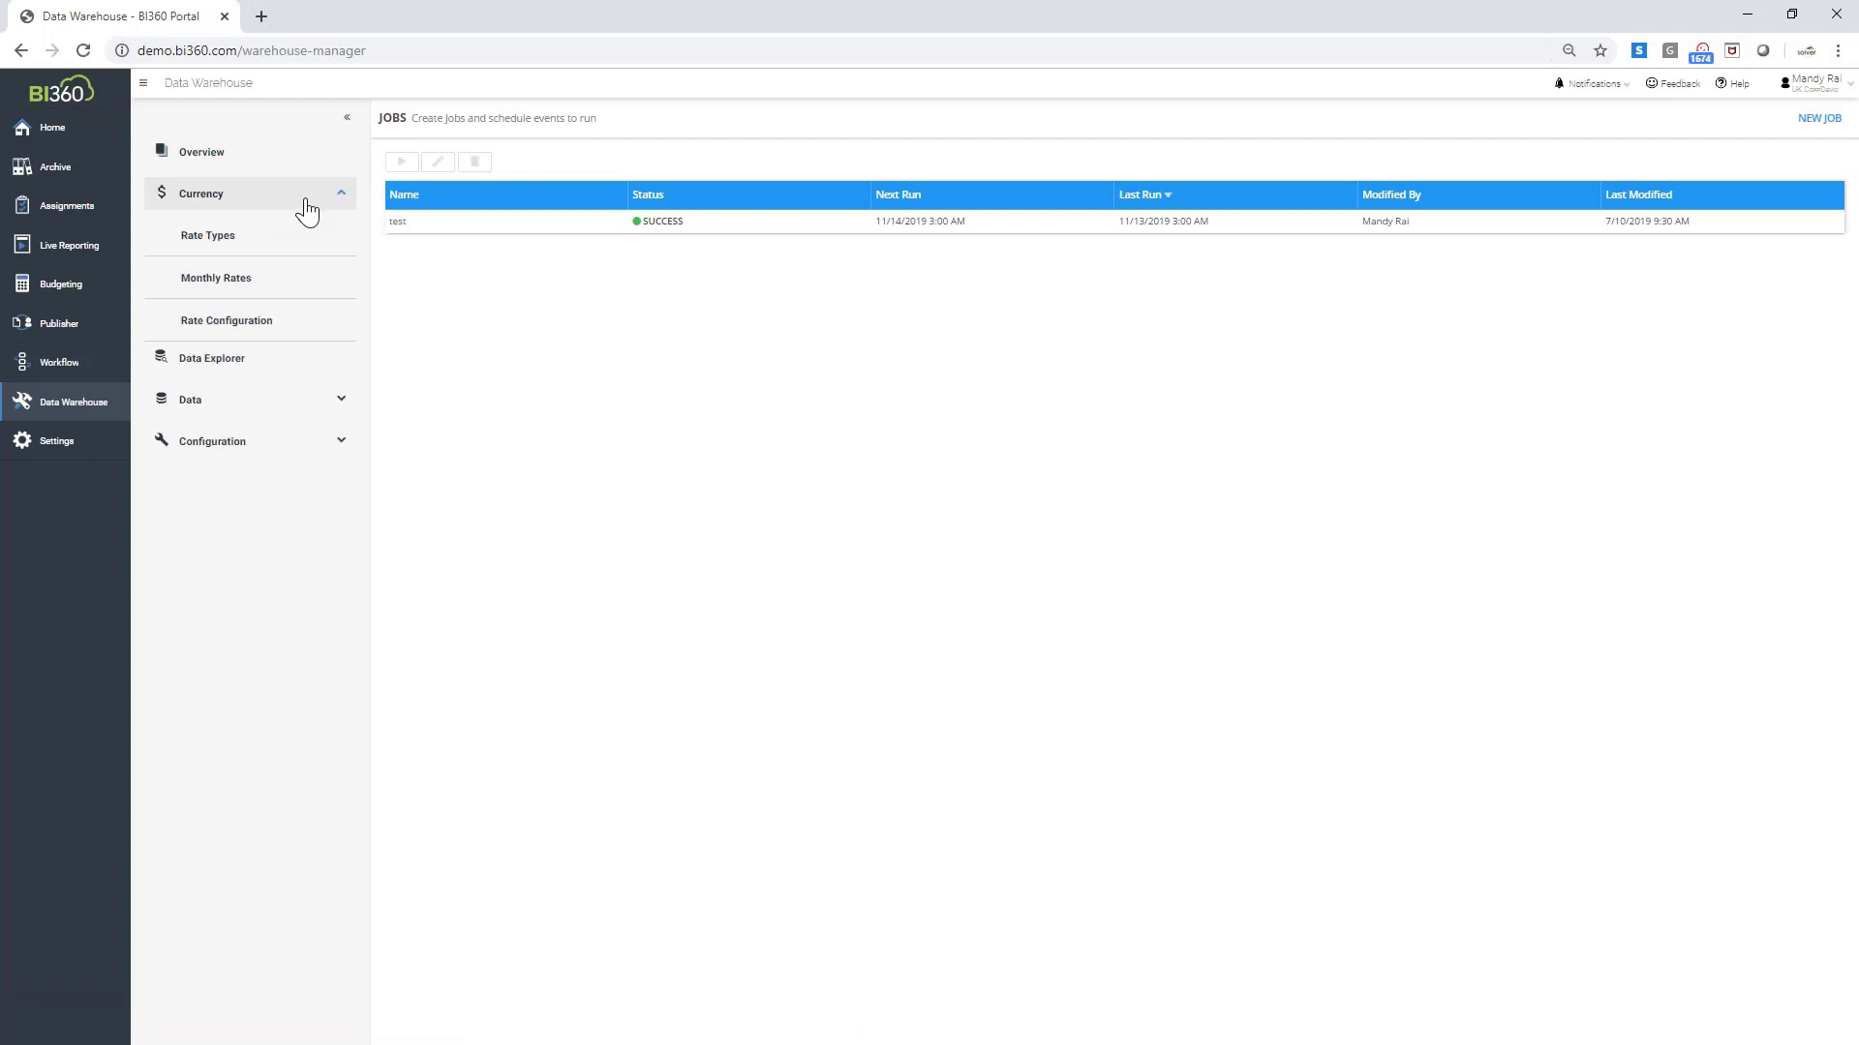
pyautogui.click(253, 325)
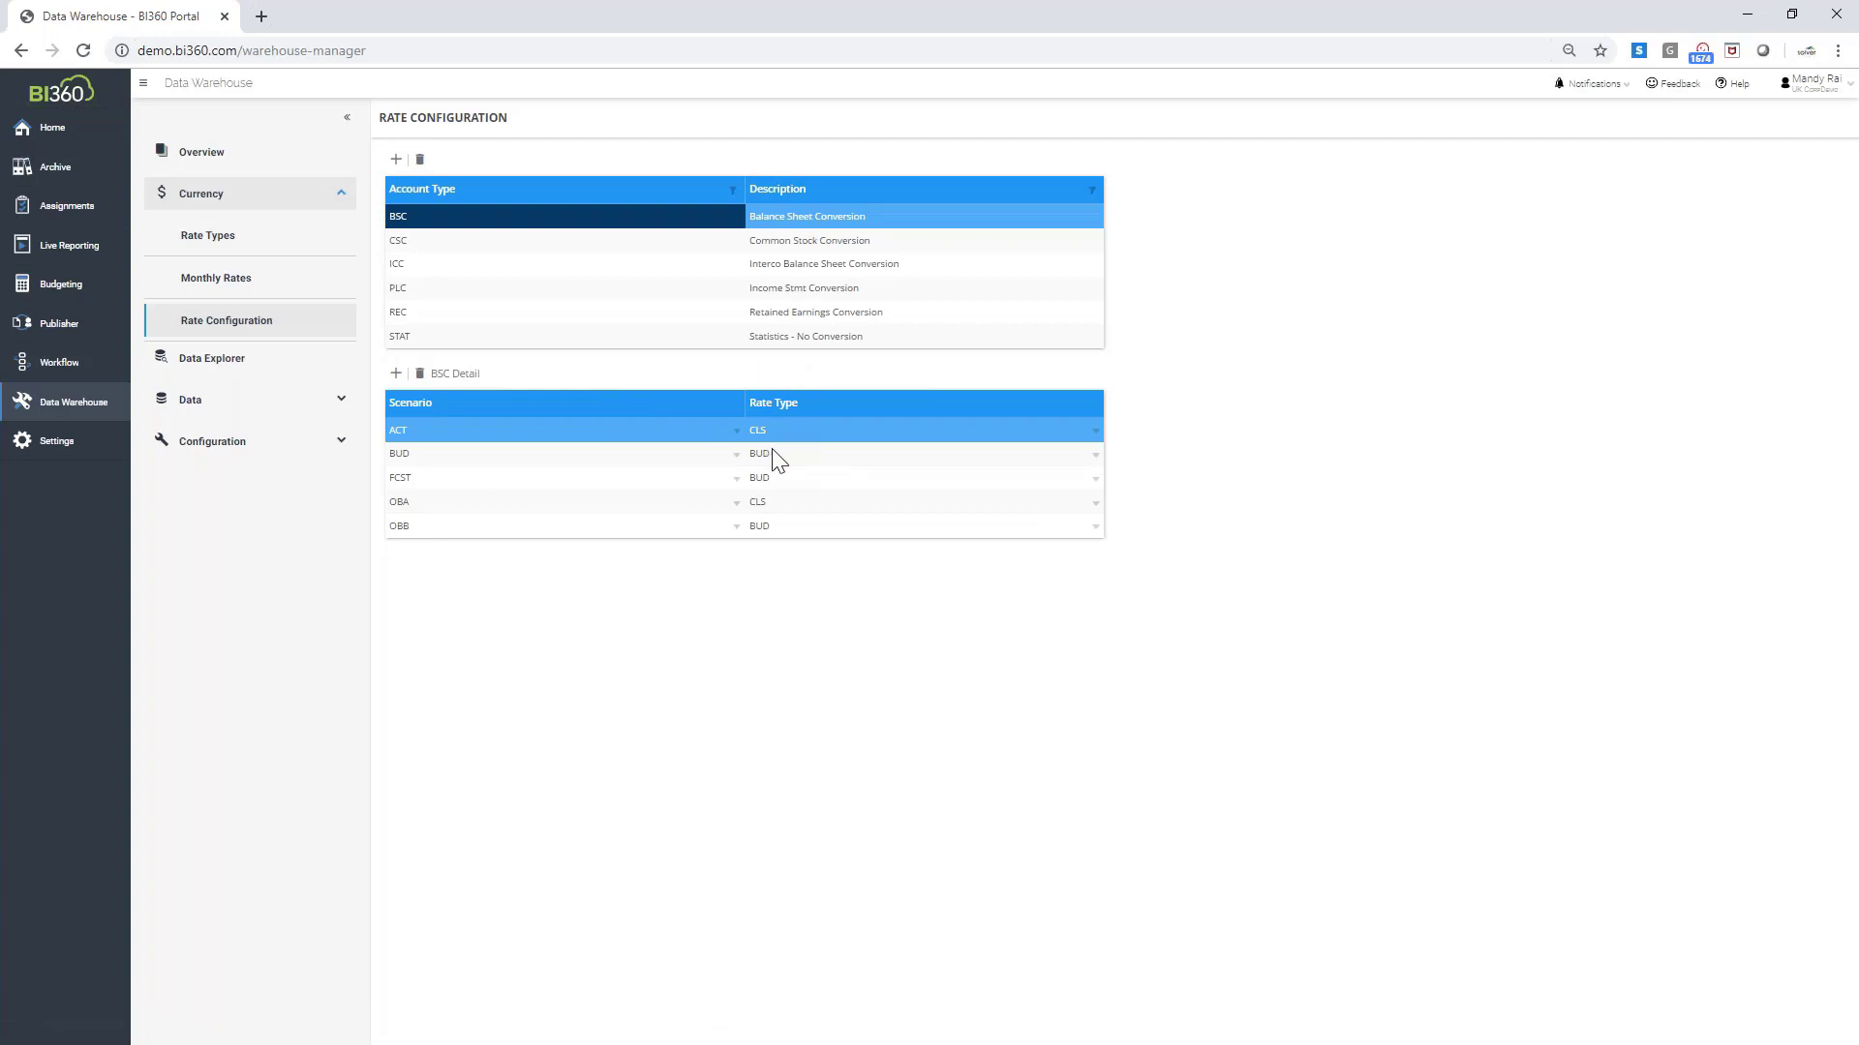
pyautogui.click(774, 287)
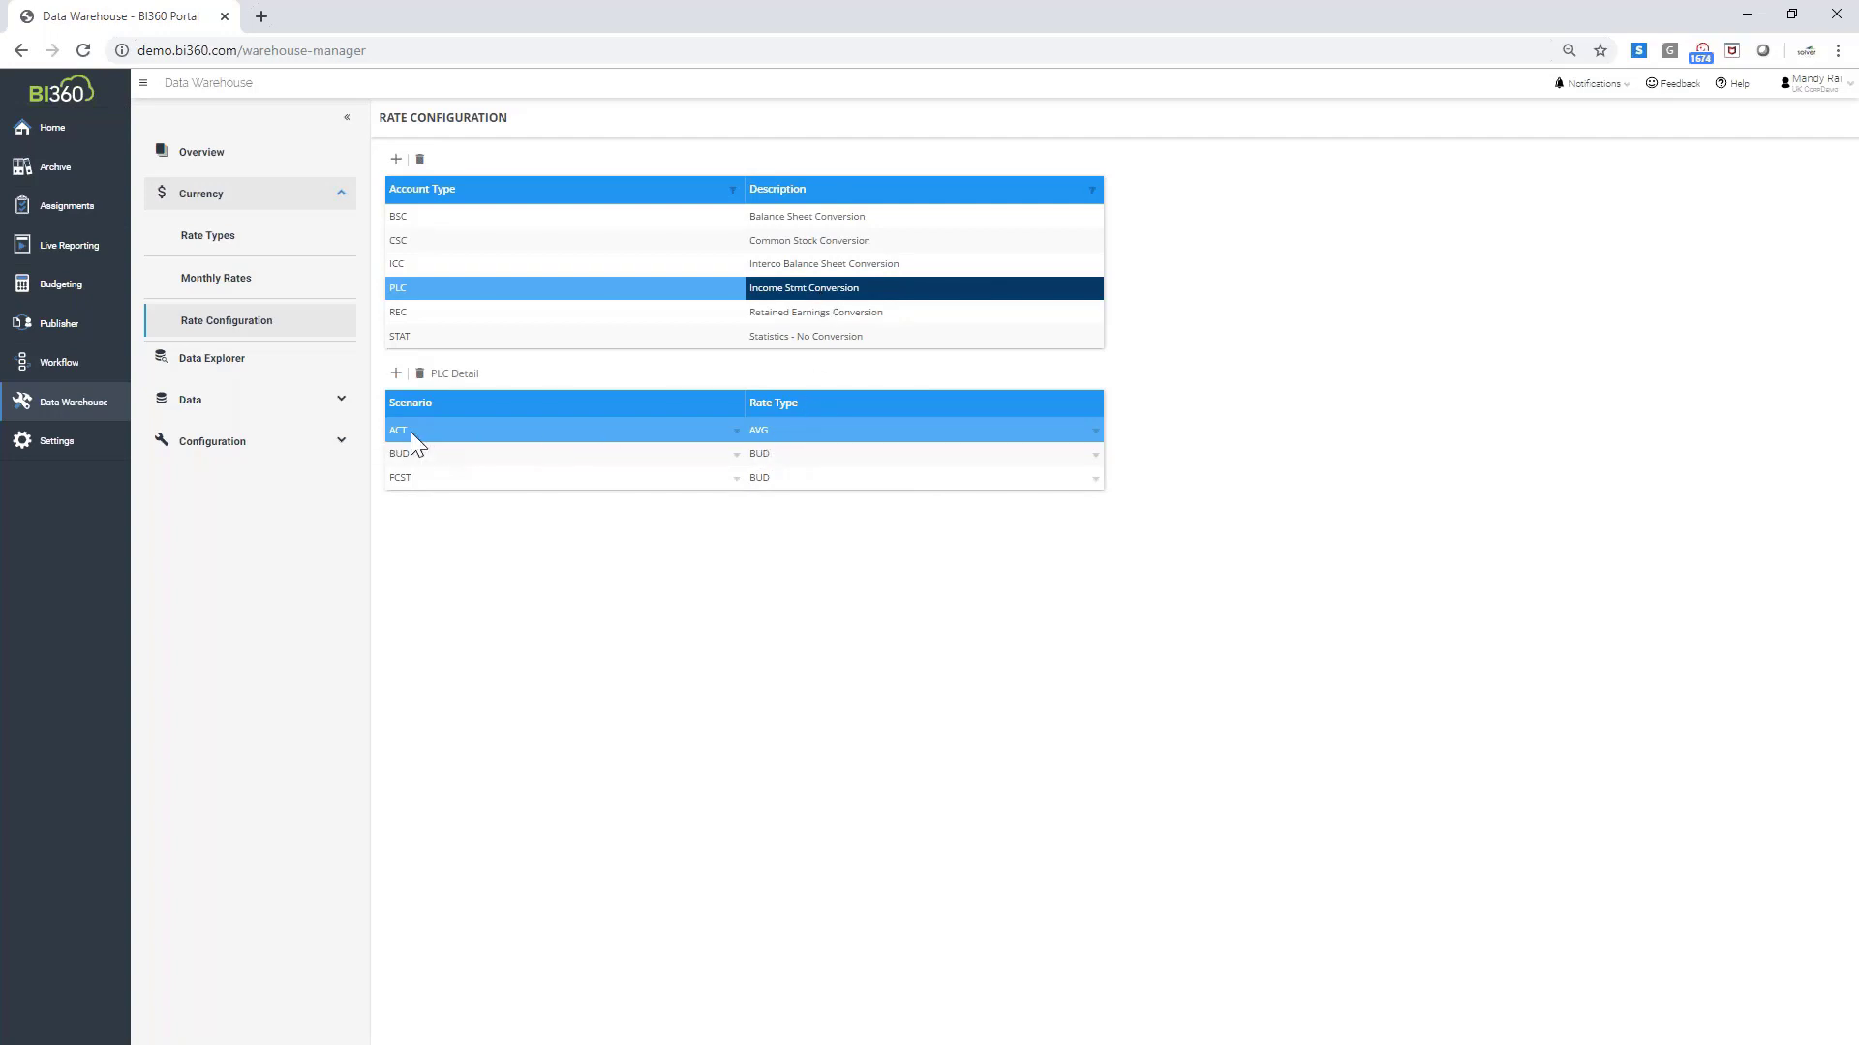
pyautogui.click(782, 223)
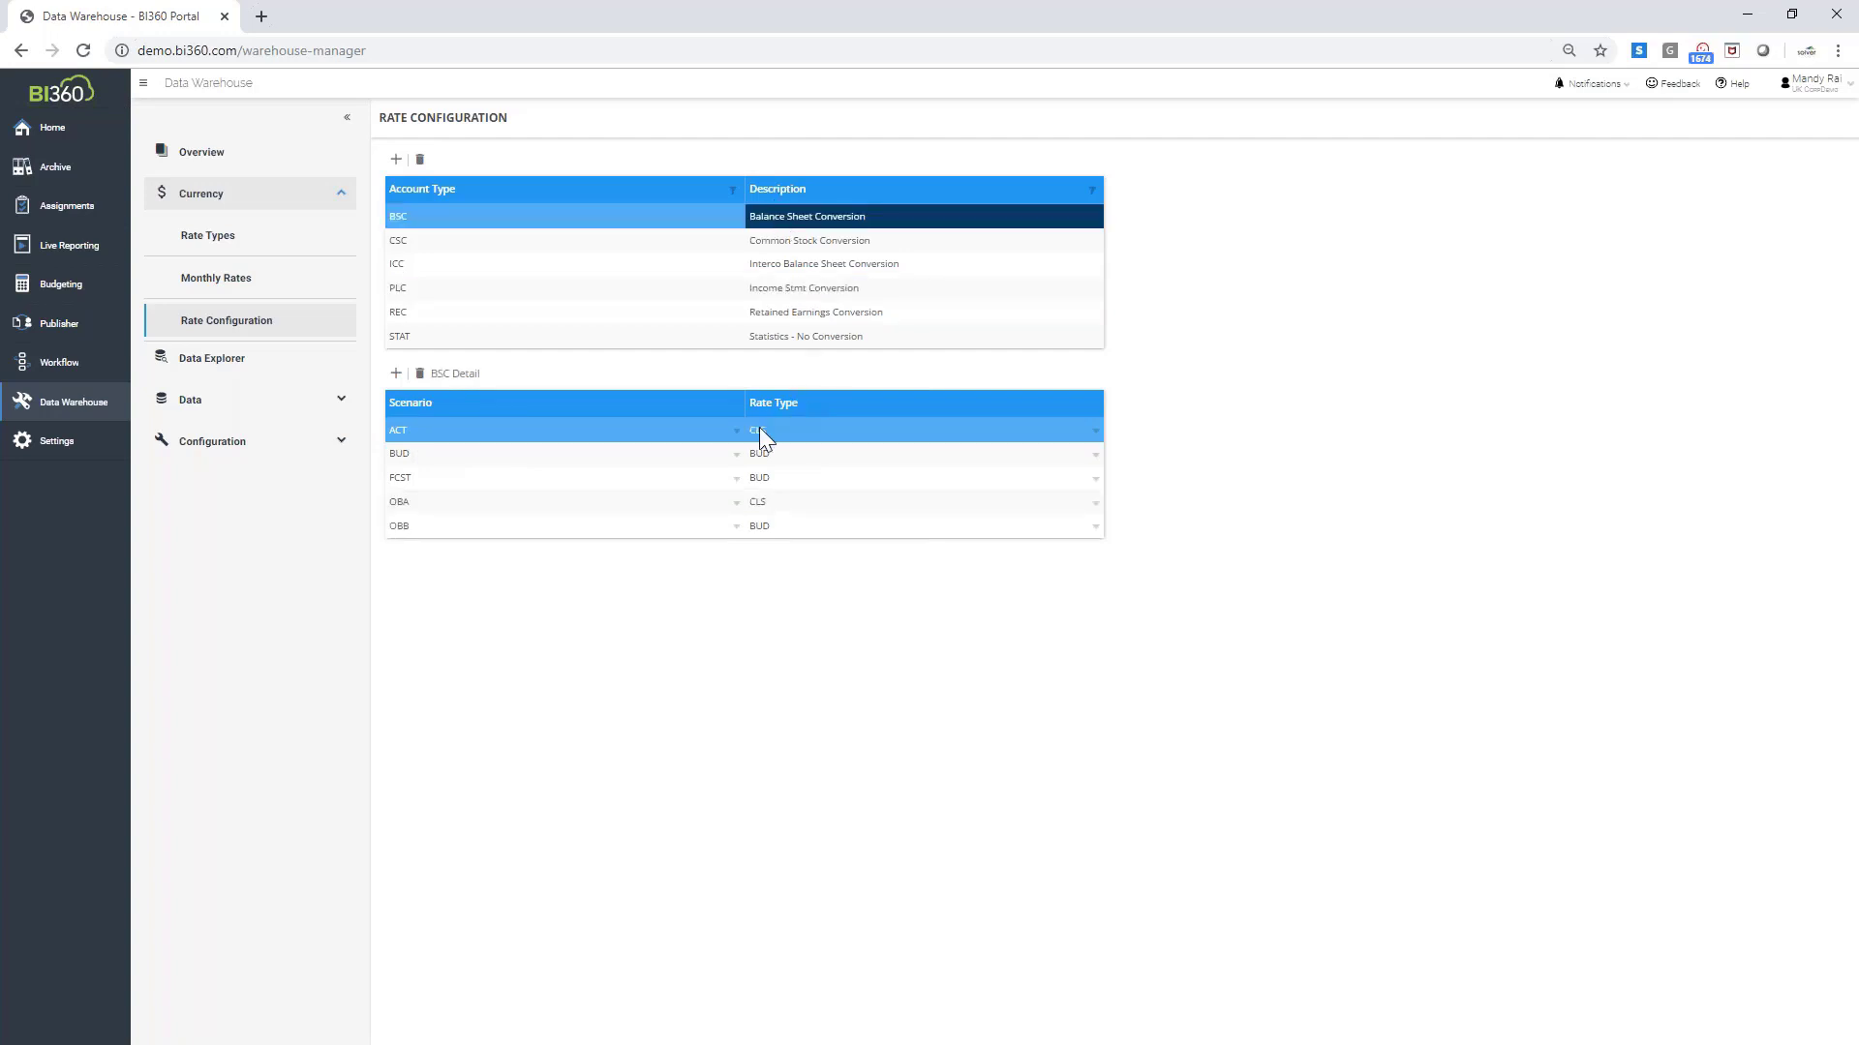
# Display the monthly currency rates for rate type AVG and examine the USD, EUR, HKD and CAD rows
pyautogui.click(232, 283)
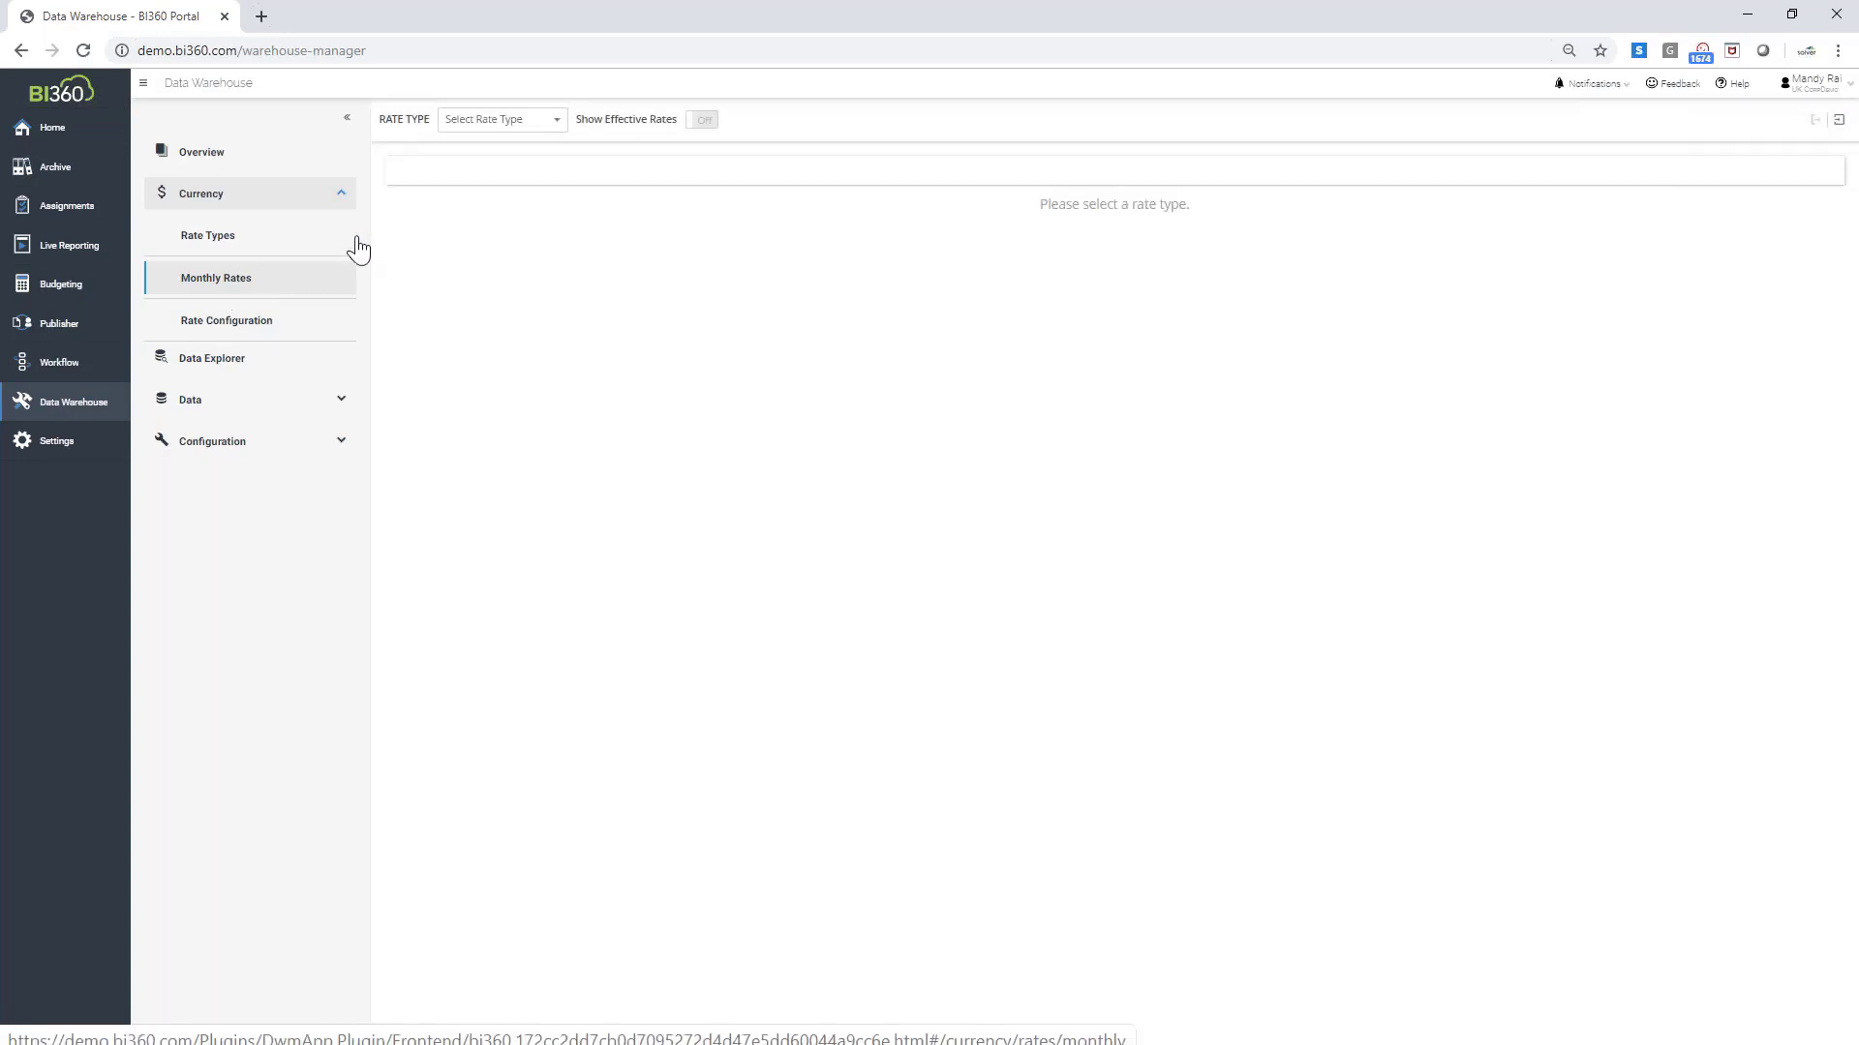
pyautogui.click(557, 121)
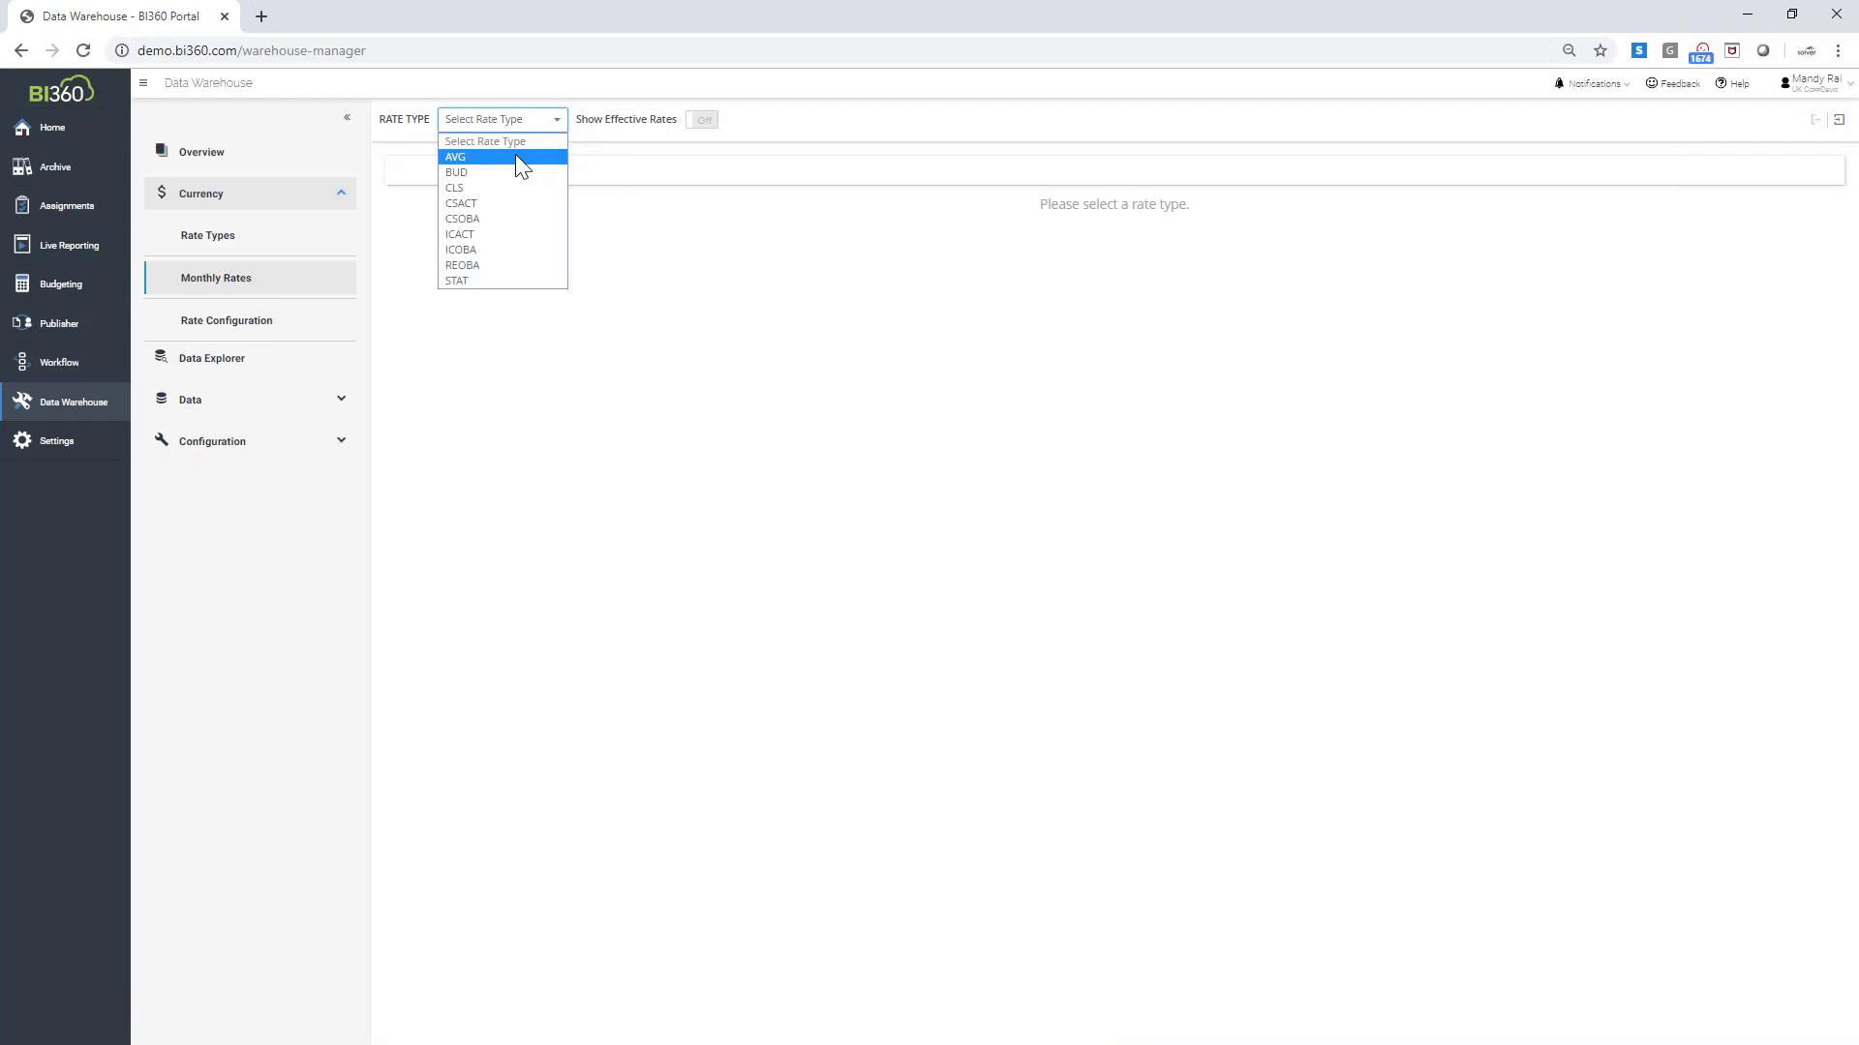
pyautogui.click(491, 161)
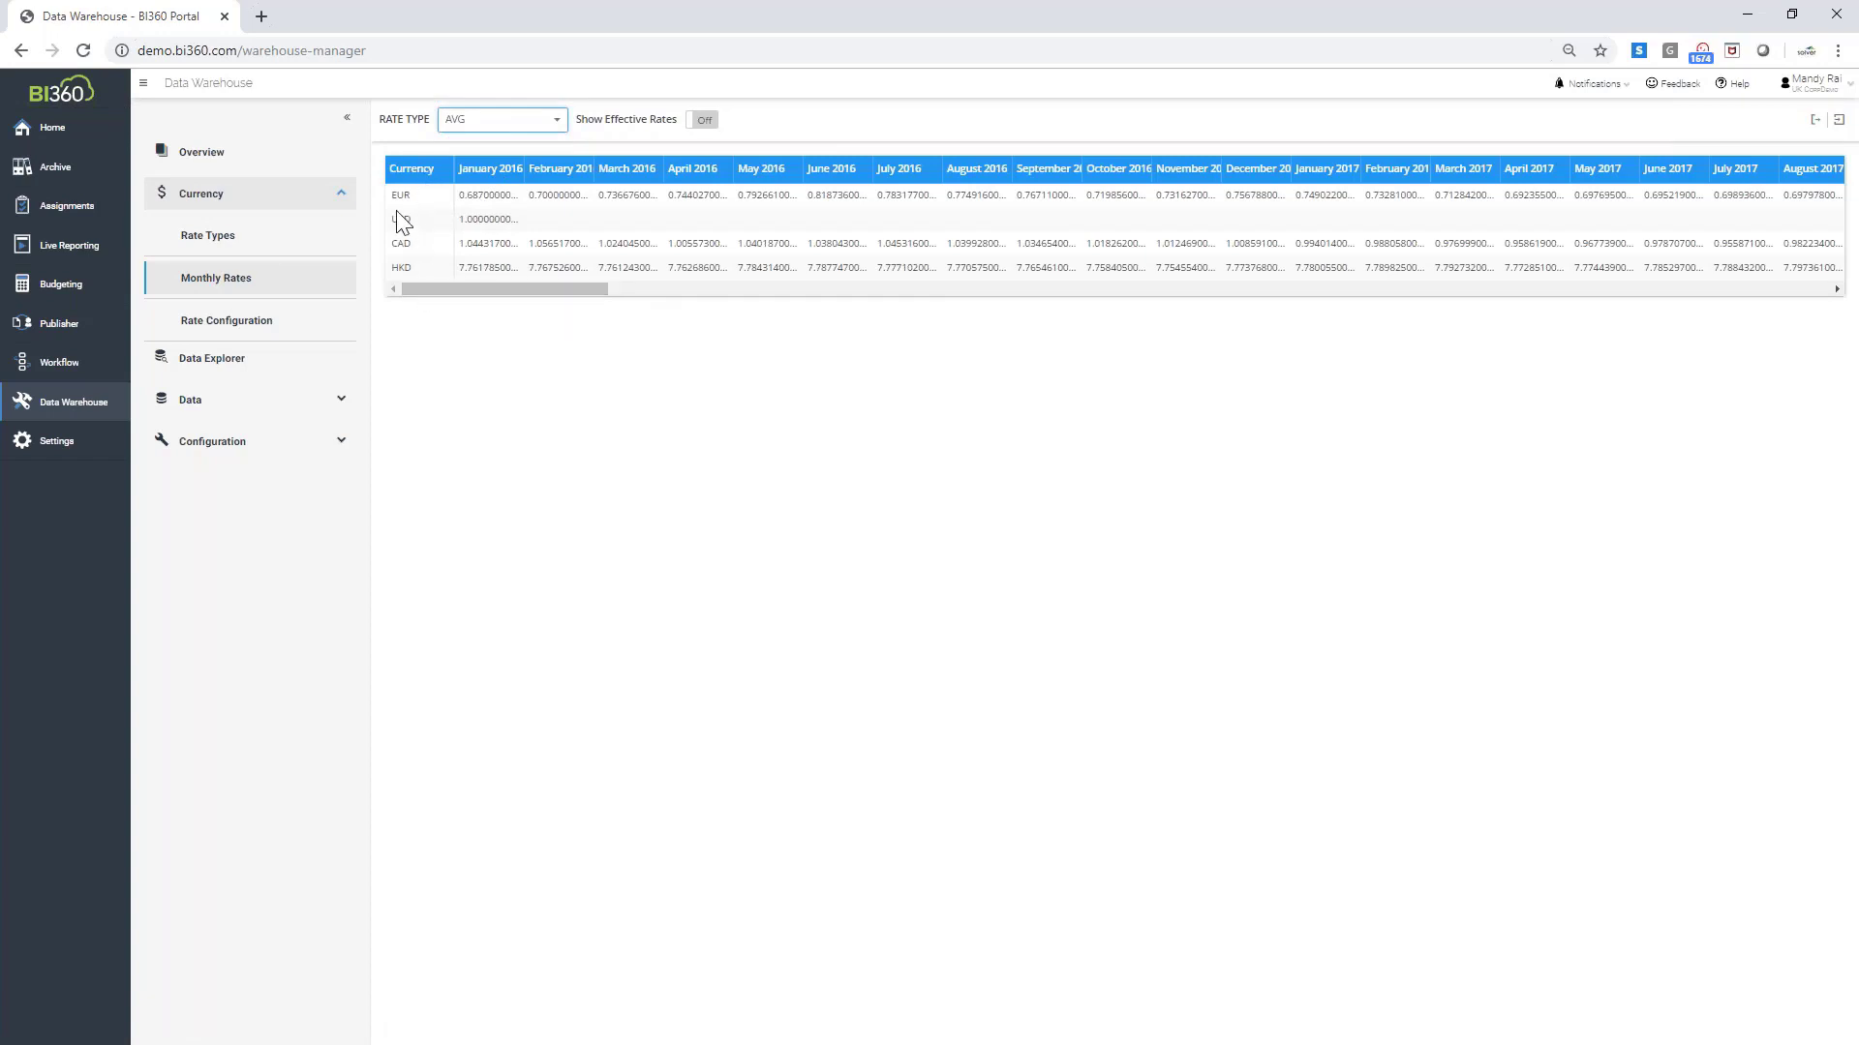
pyautogui.click(467, 215)
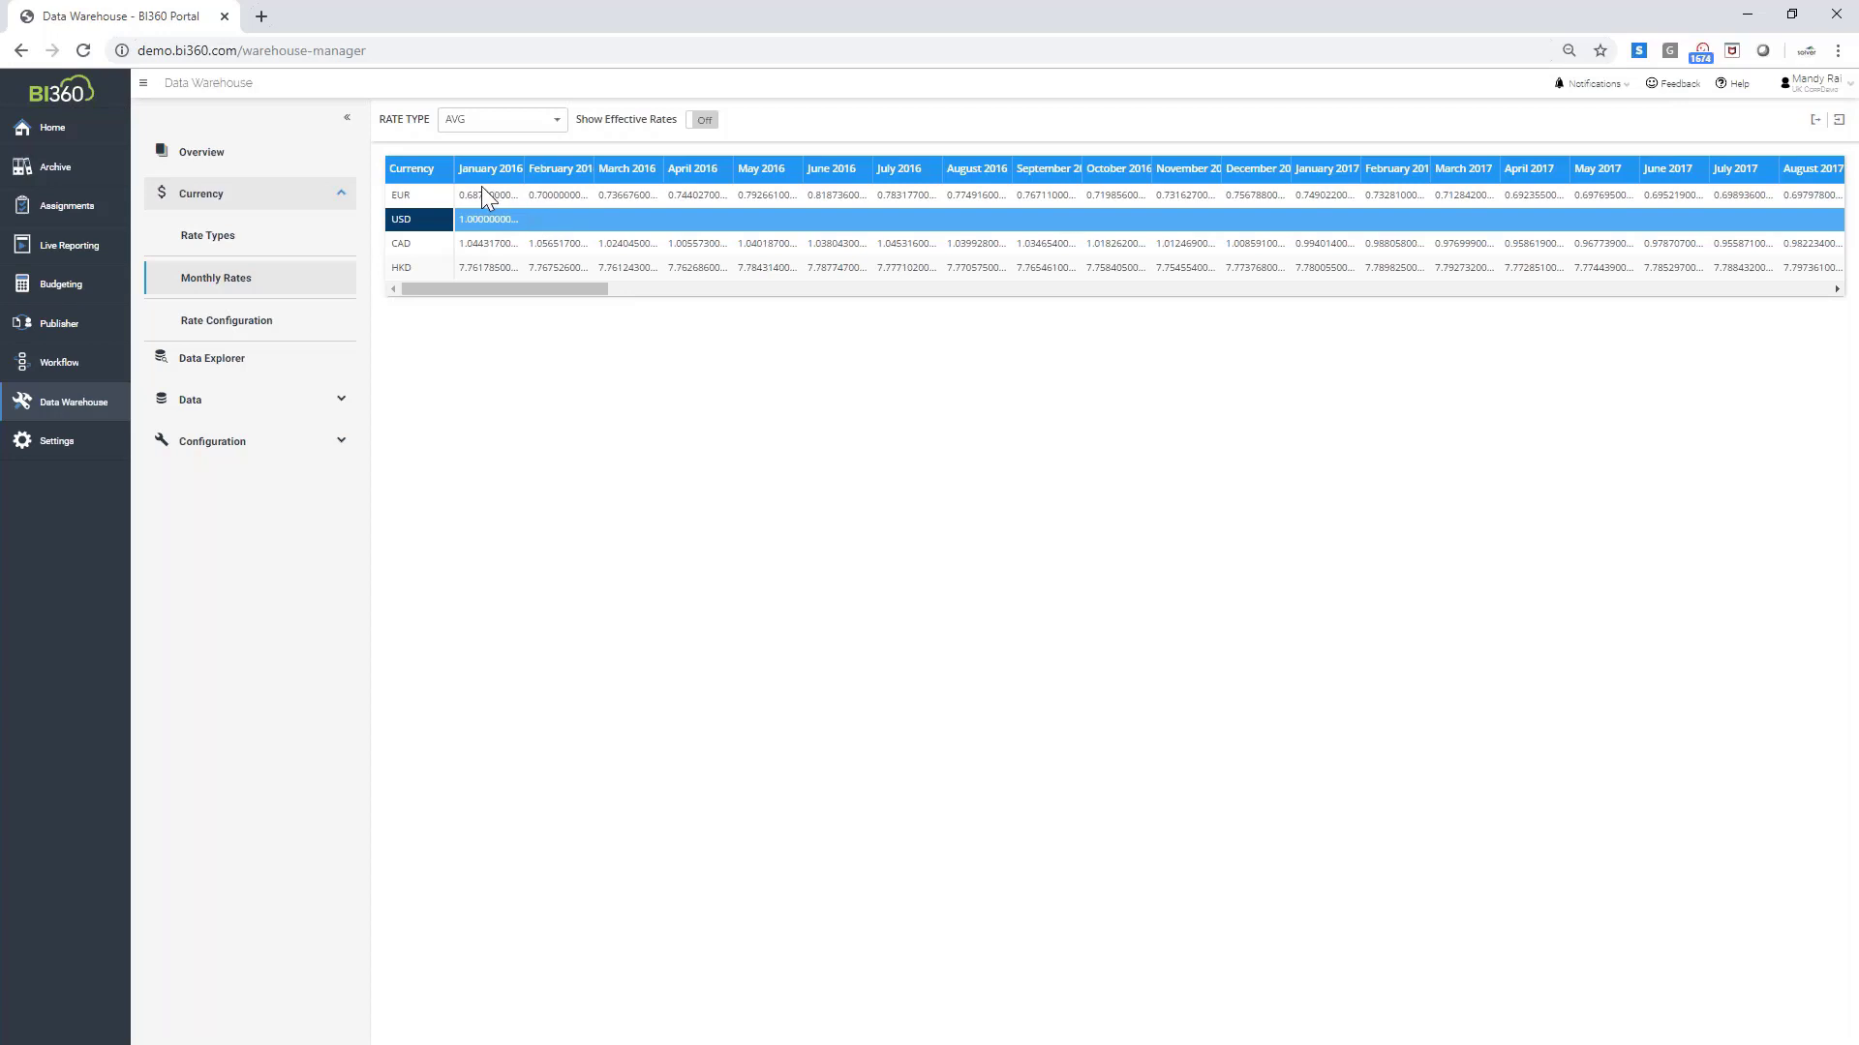
pyautogui.click(509, 200)
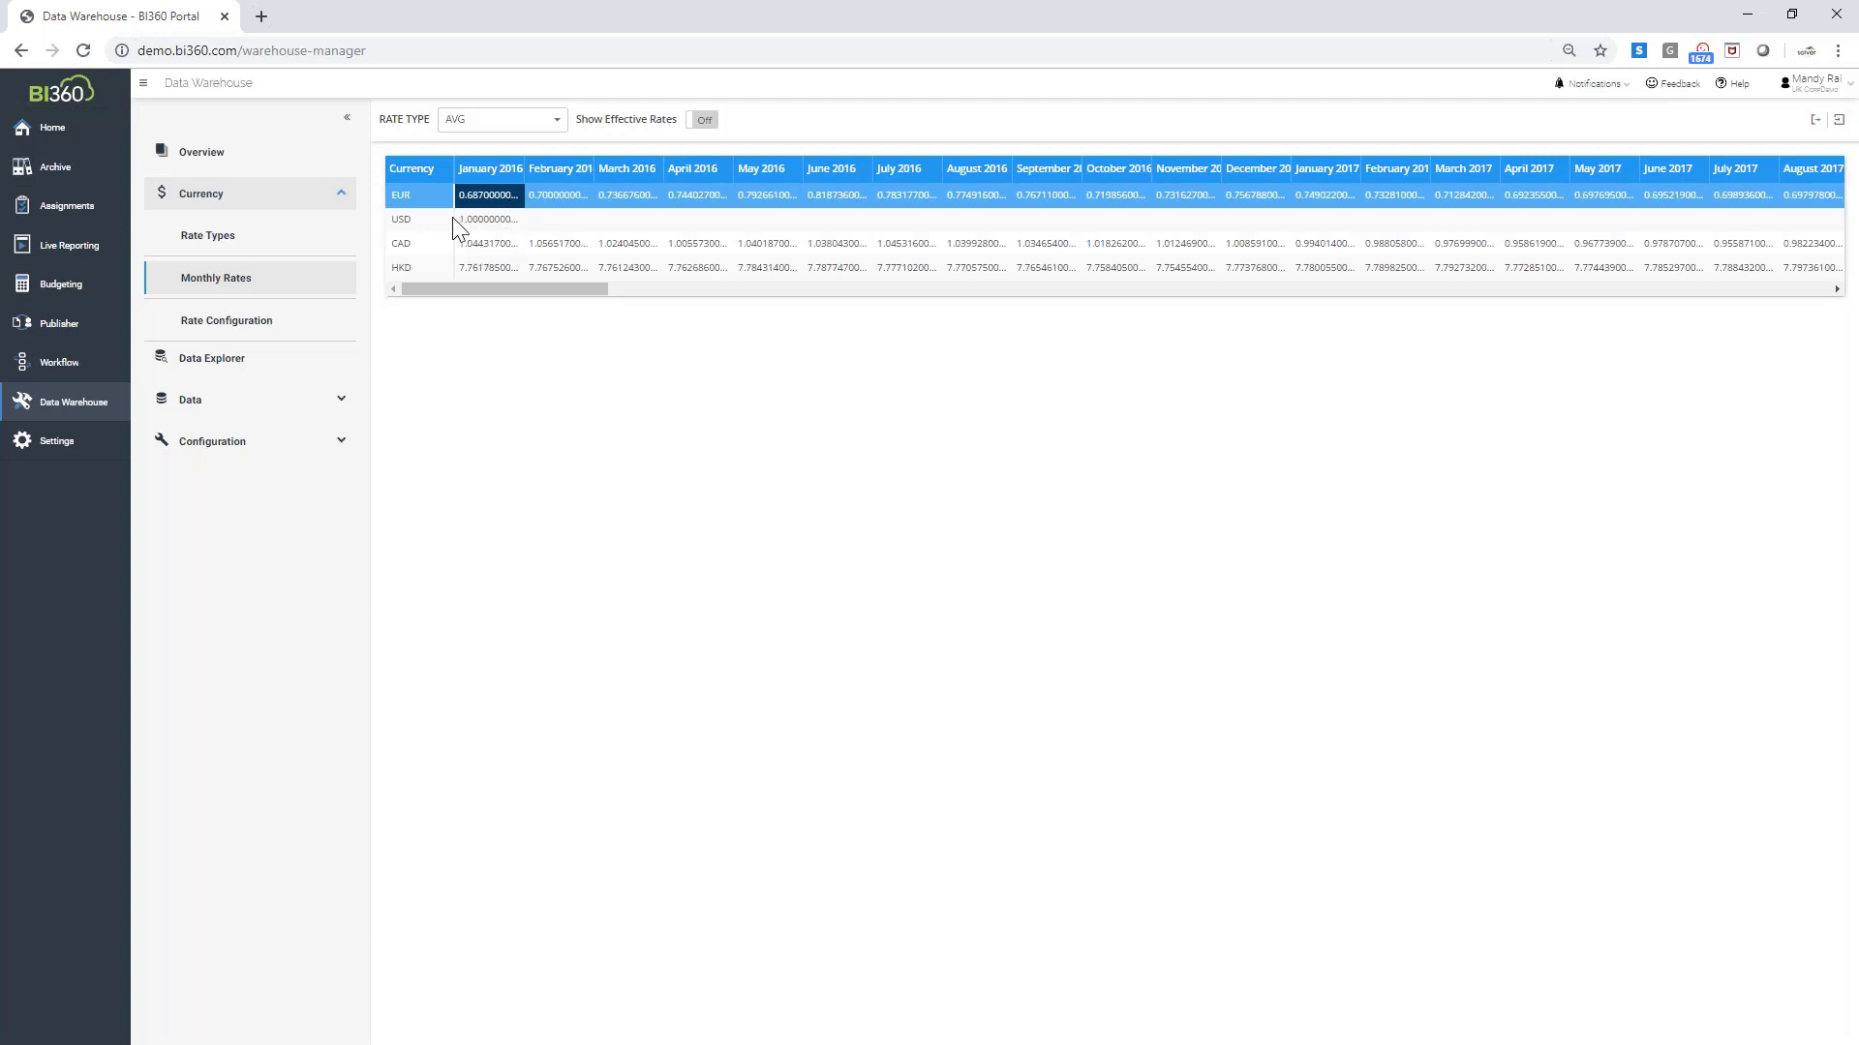
pyautogui.click(433, 263)
pyautogui.click(498, 242)
pyautogui.click(523, 200)
# Set the February 2016 EUR average rate to 0.68
pyautogui.moveTo(515, 289); pyautogui.dragTo(592, 291)
pyautogui.moveTo(763, 286); pyautogui.dragTo(520, 286)
pyautogui.click(549, 196)
pyautogui.write('0.68')
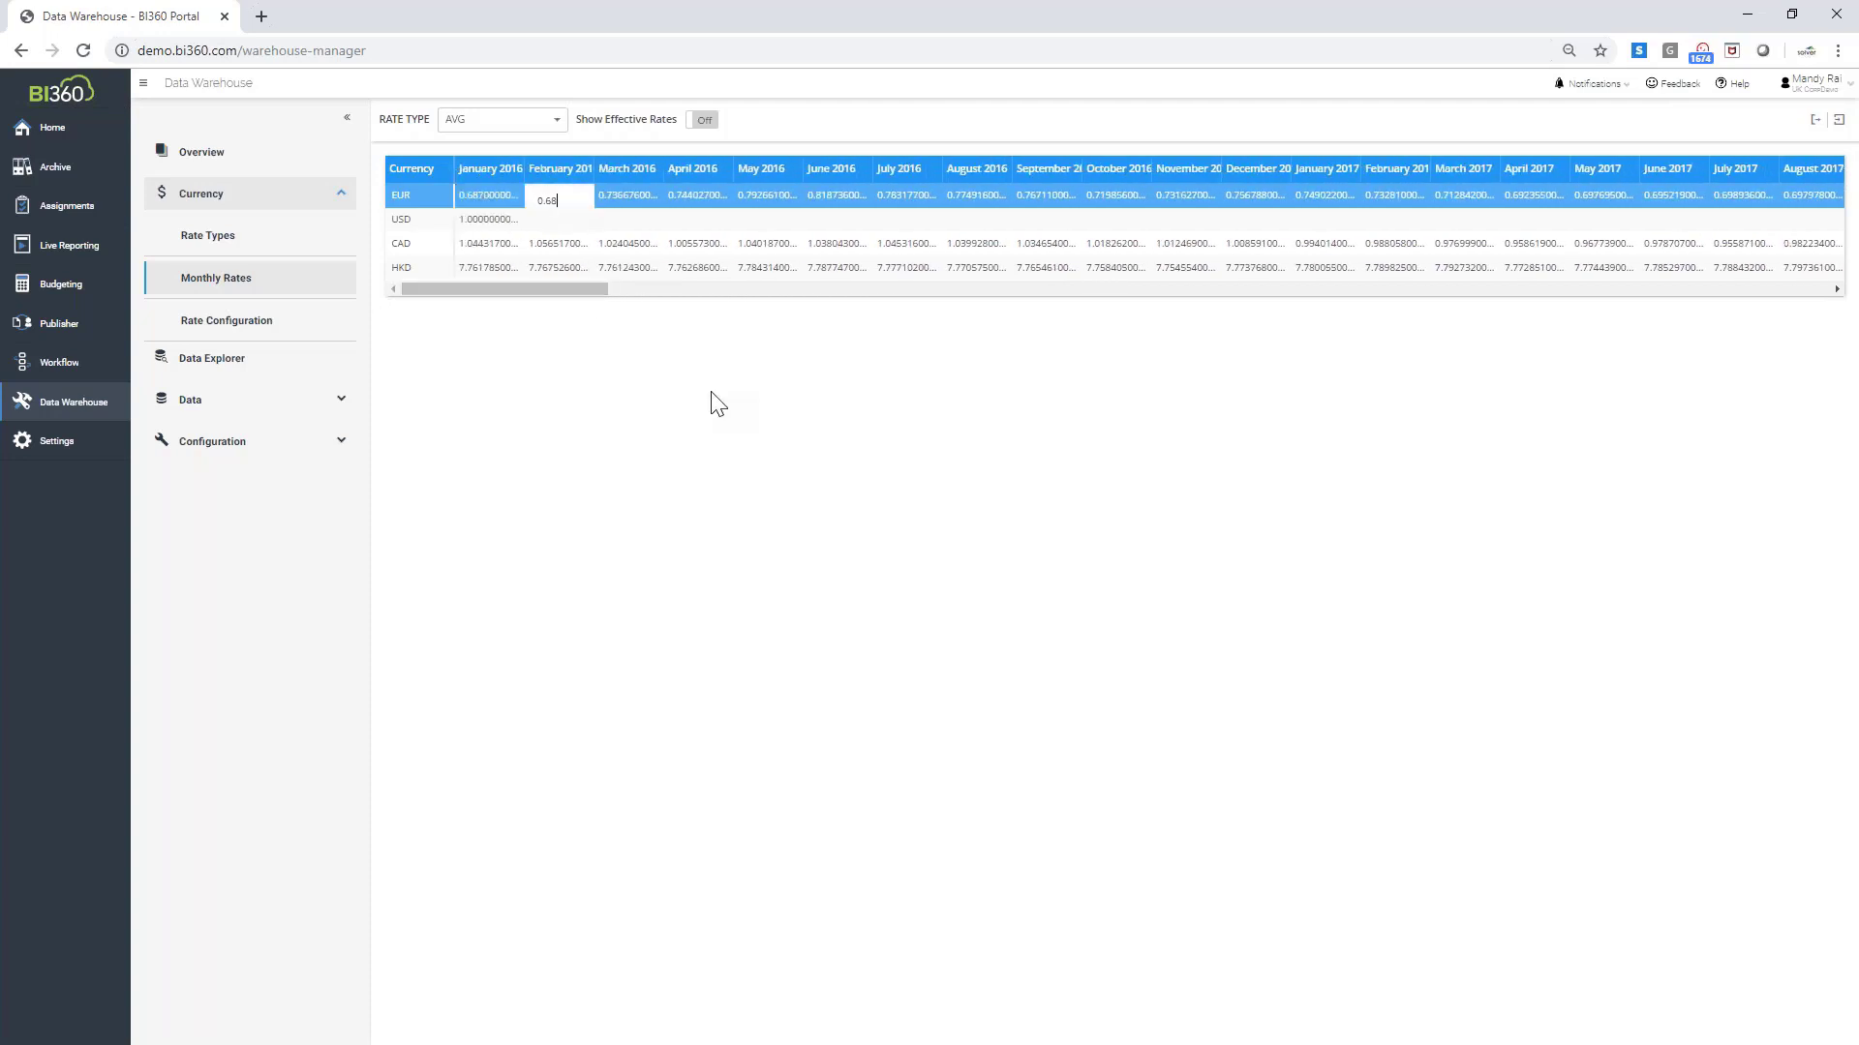
pyautogui.press('Return')
pyautogui.moveTo(572, 287); pyautogui.dragTo(541, 342)
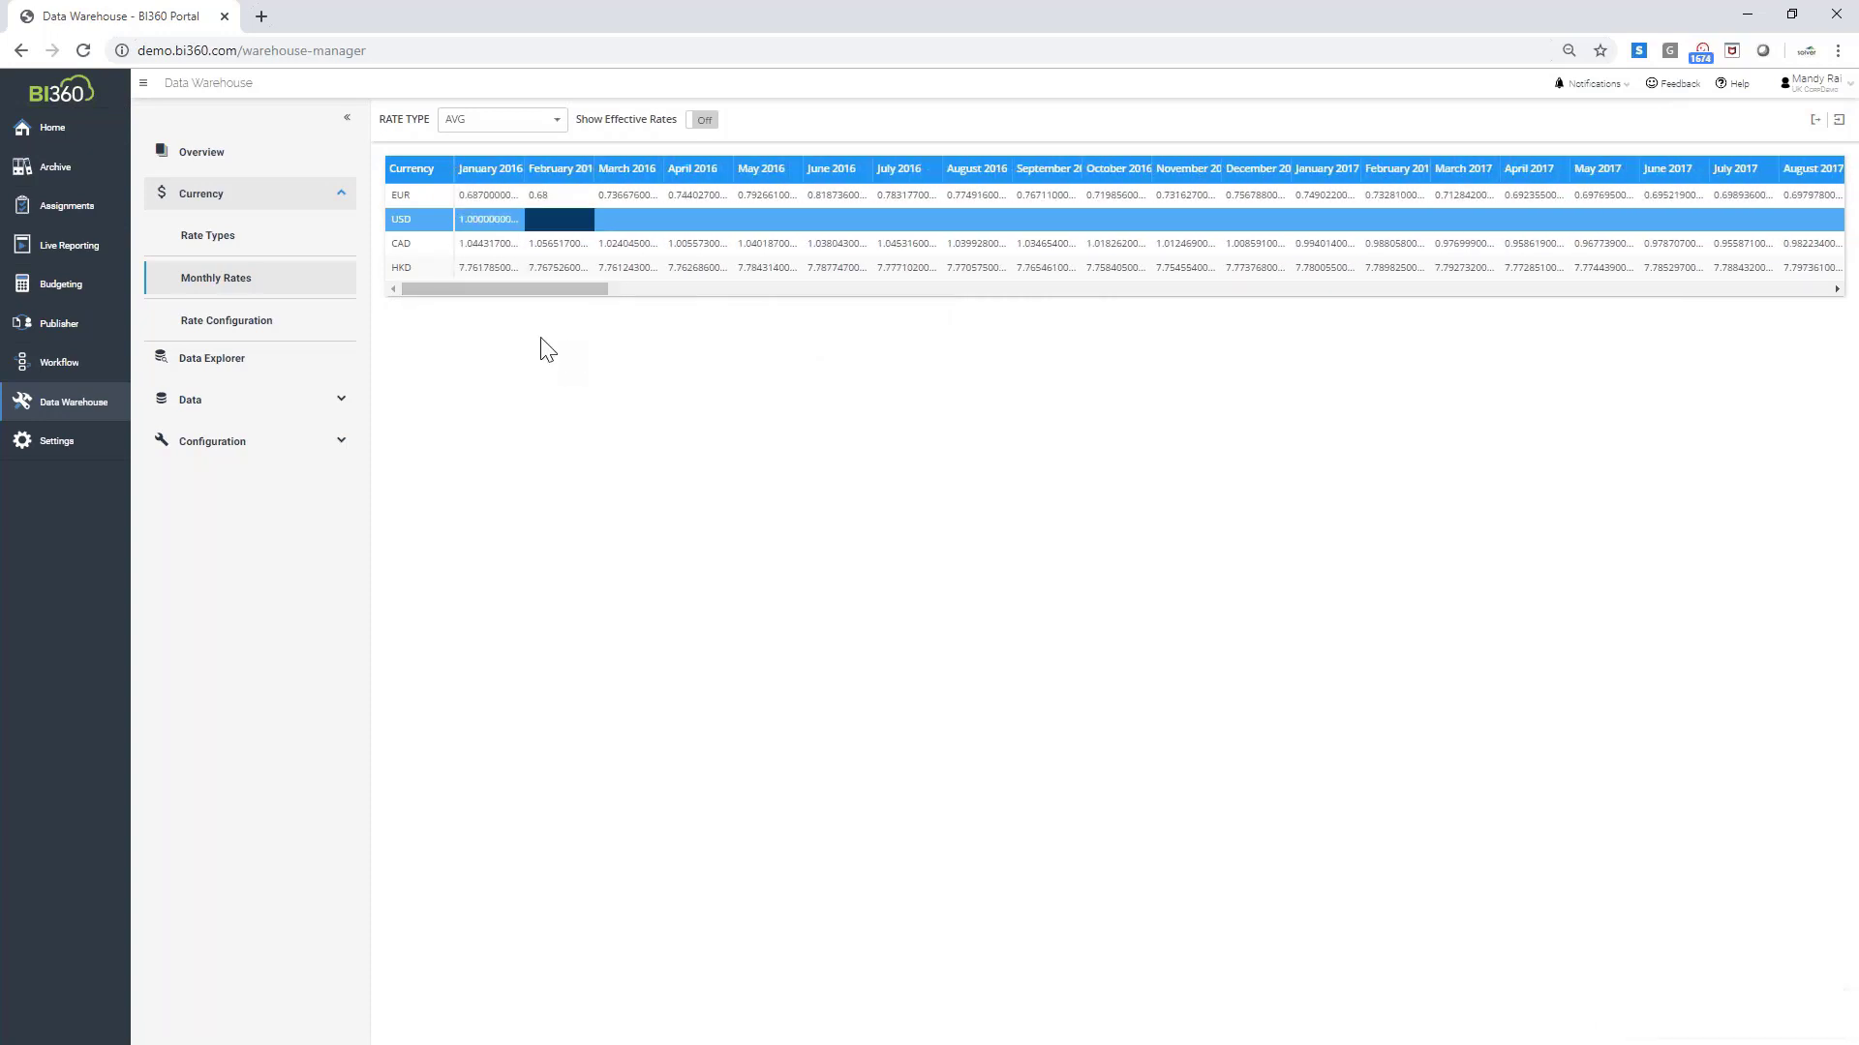
pyautogui.moveTo(550, 294)
pyautogui.mouseDown()
pyautogui.moveTo(1525, 315)
pyautogui.moveTo(545, 319)
pyautogui.mouseUp()
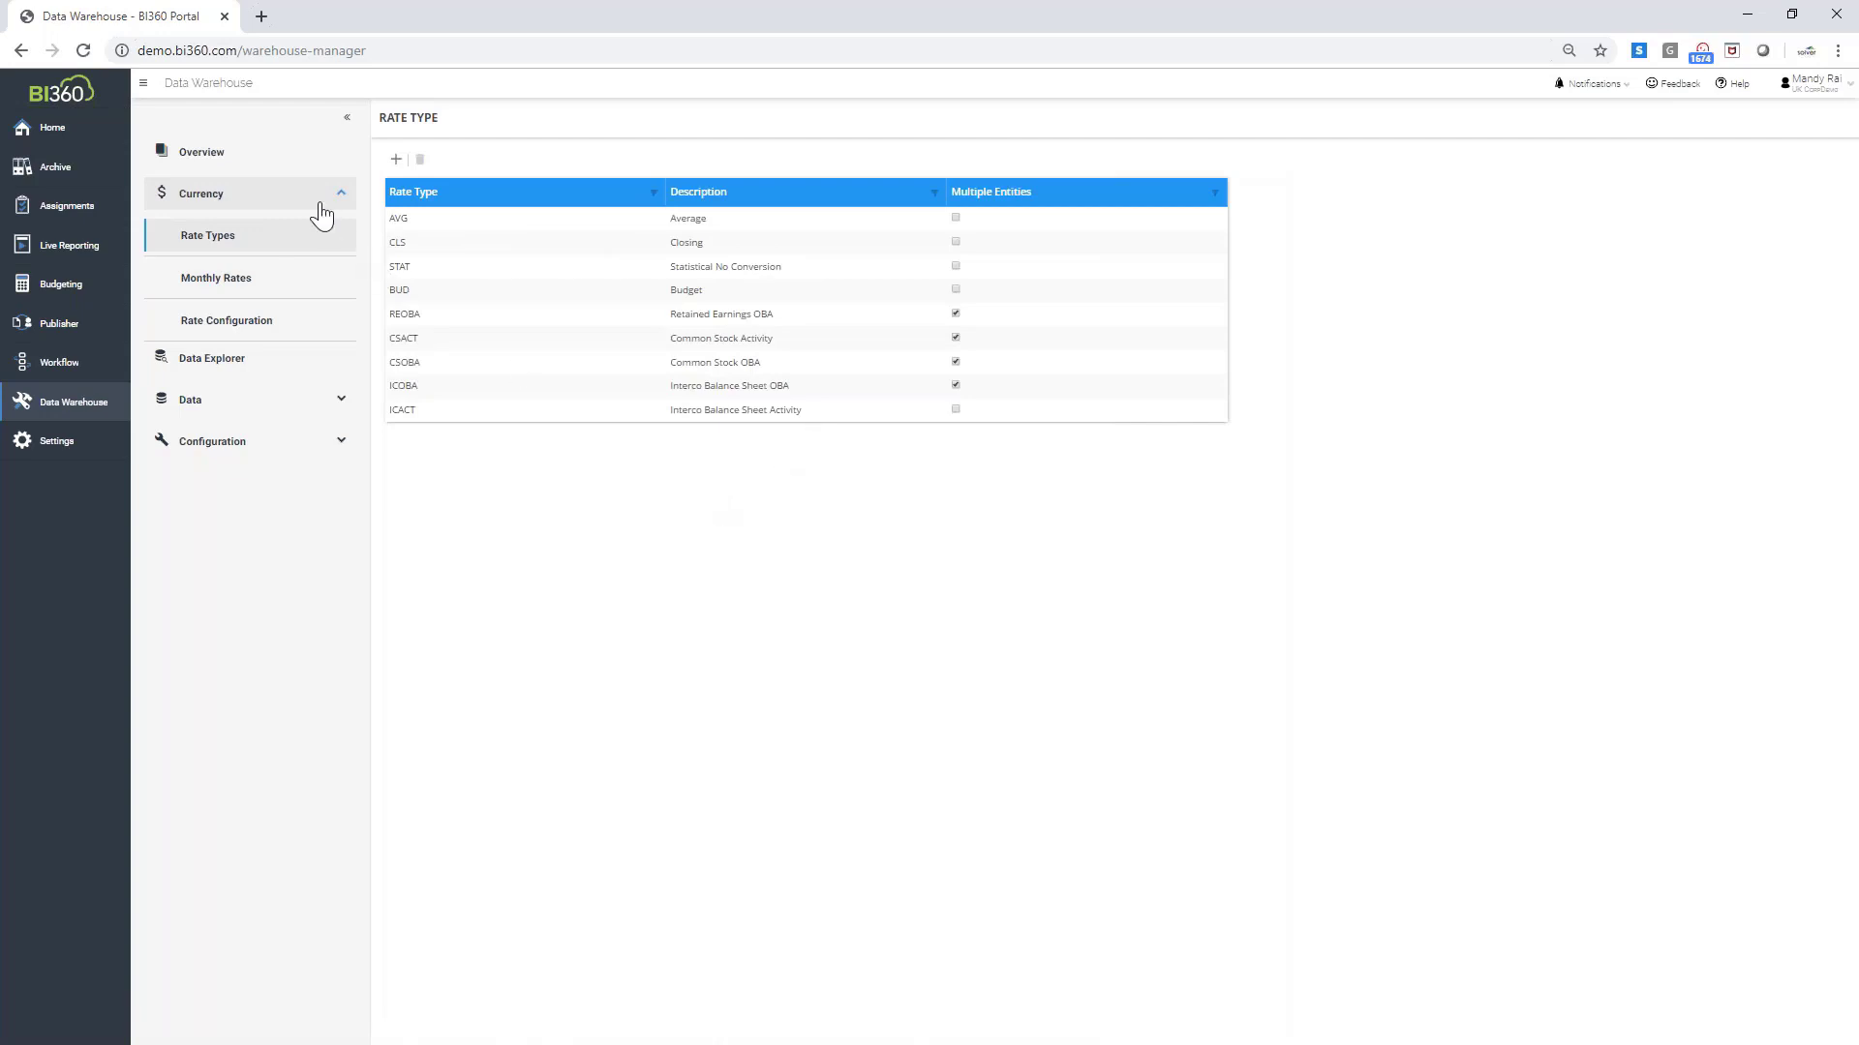
# Return to the overview of dimensions by module and look at the General Ledger's Account and Entity dimensions
pyautogui.click(320, 210)
pyautogui.click(291, 166)
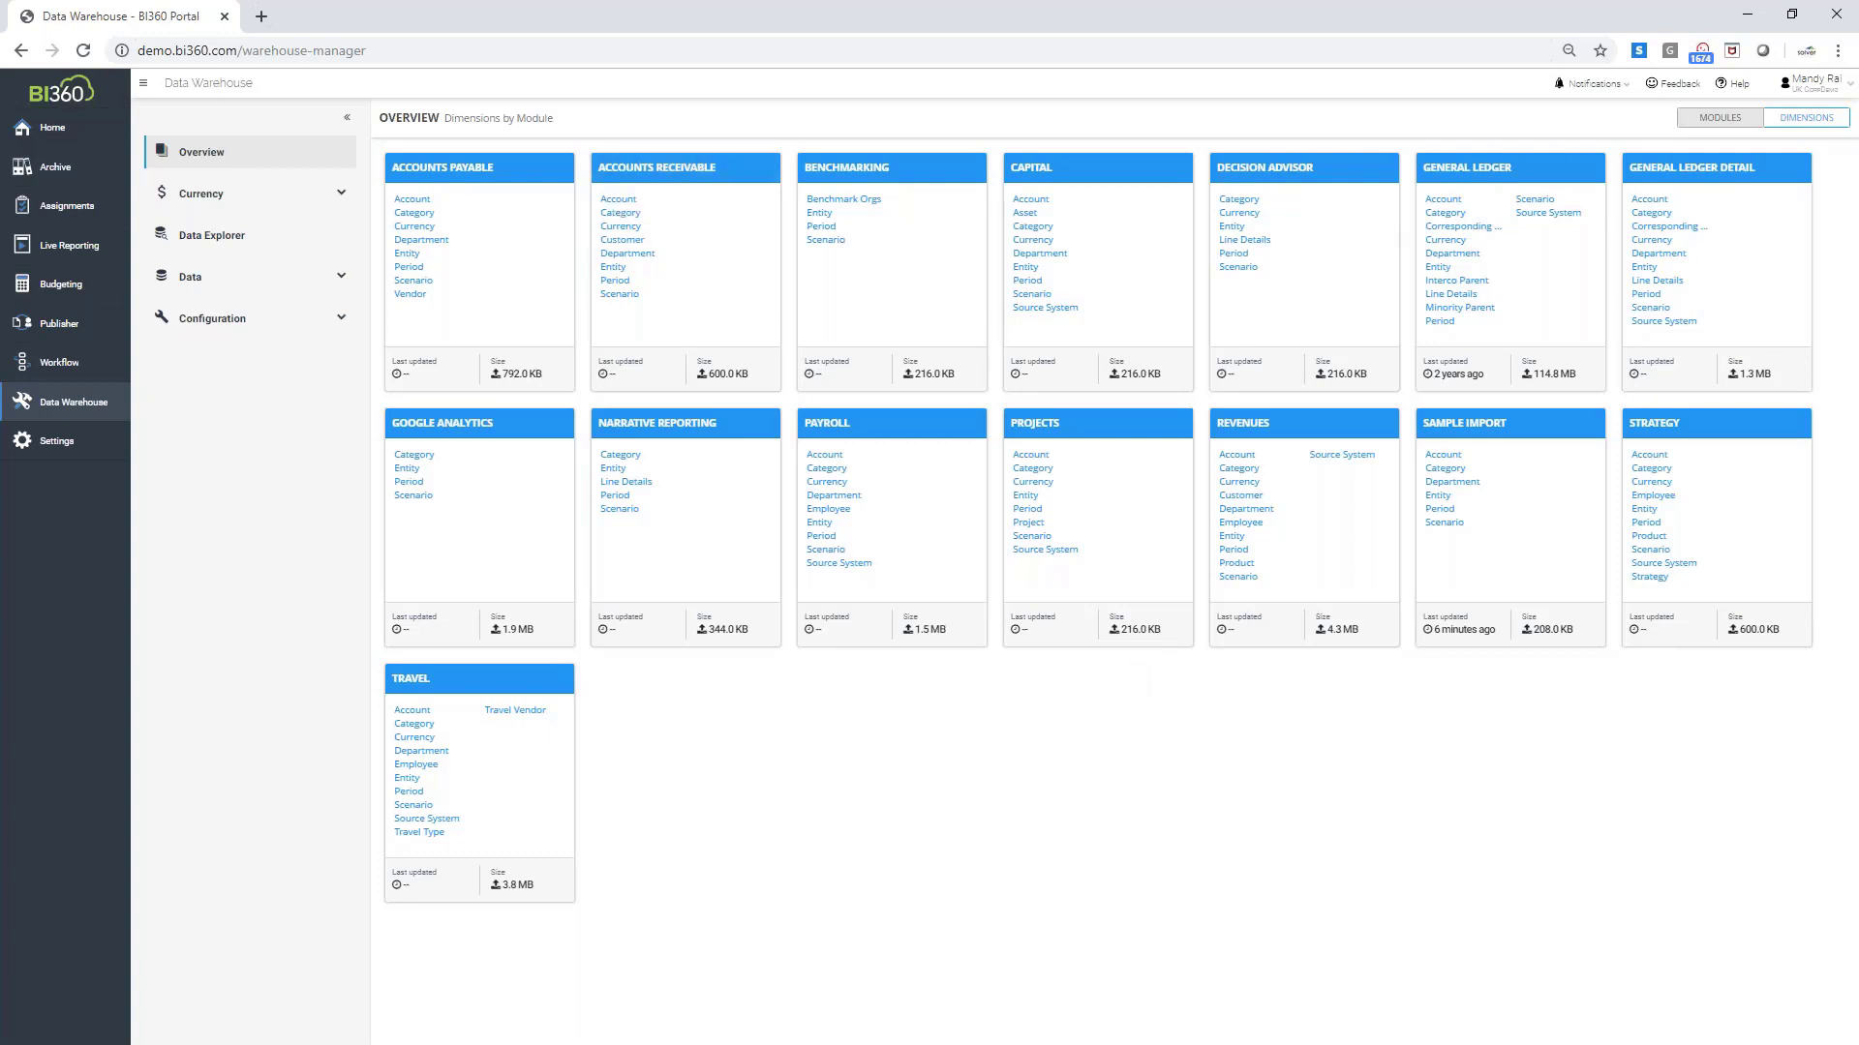
pyautogui.click(1442, 200)
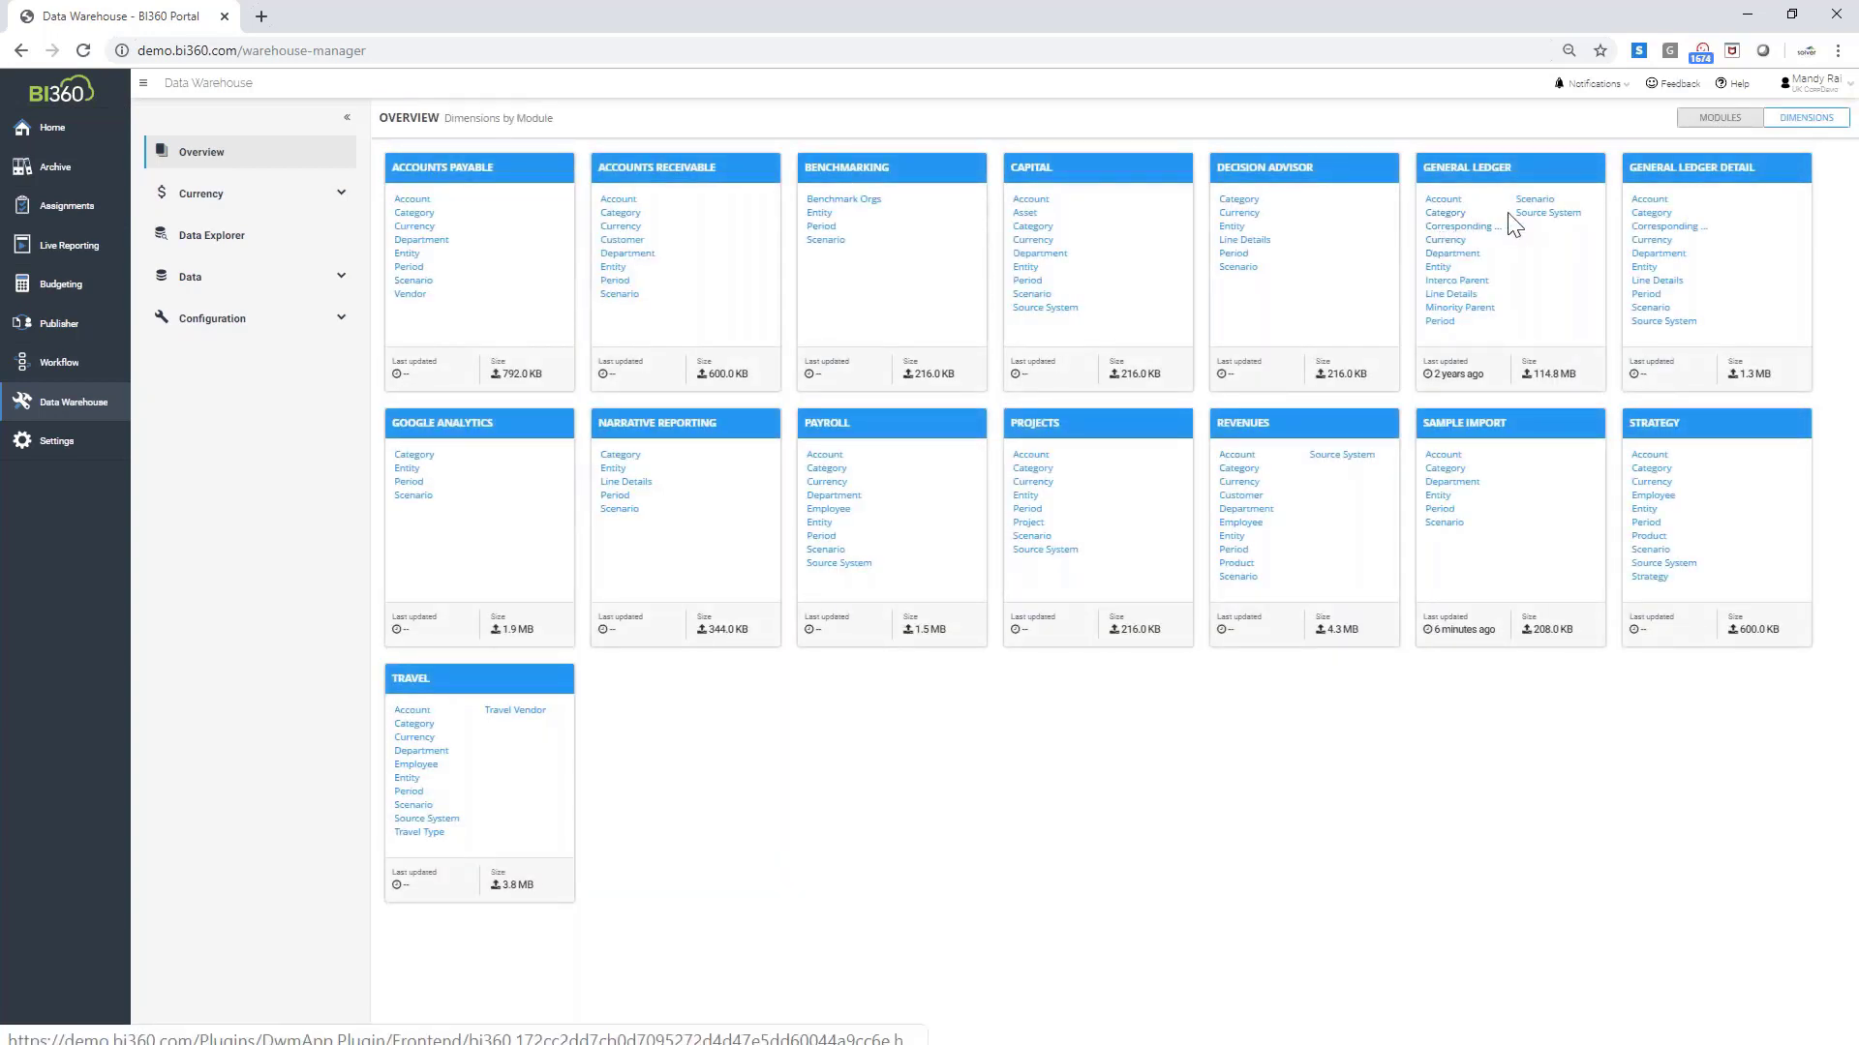
pyautogui.click(1437, 268)
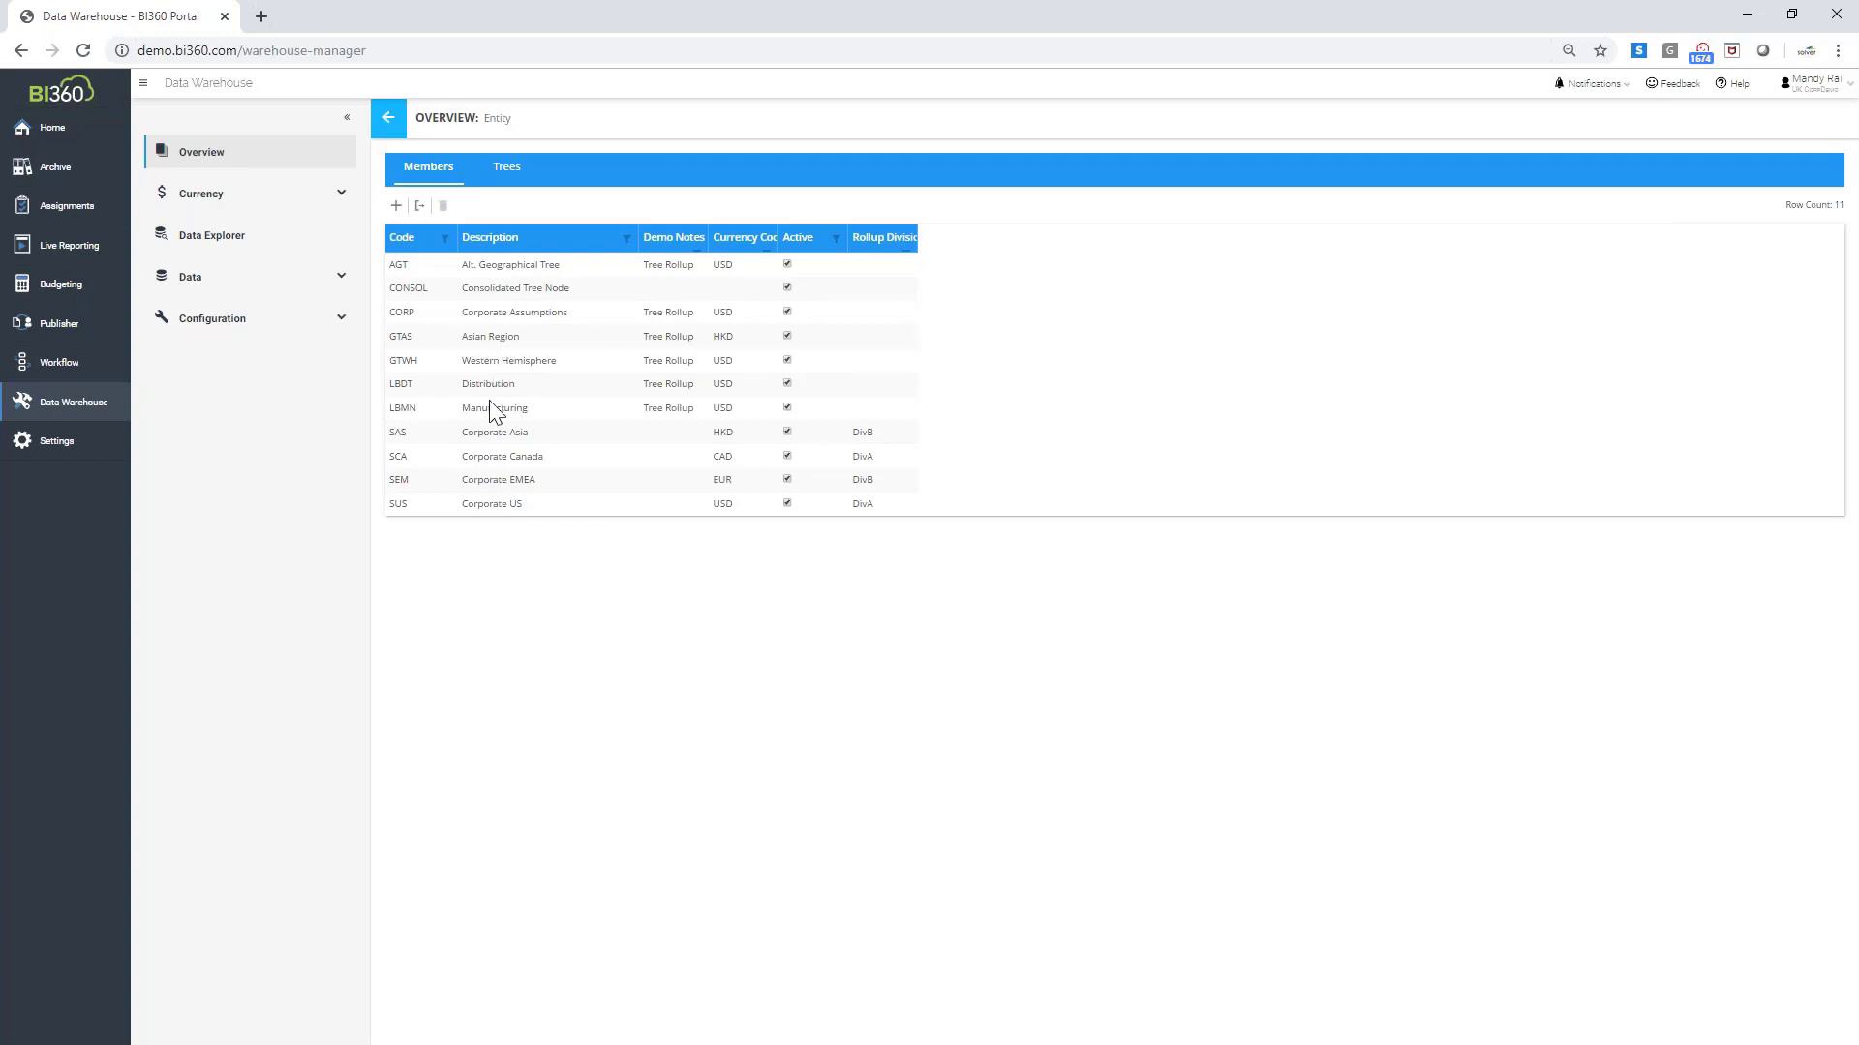
# Show the Entity dimension's Line of Business tree and expand its Manufacturing and Distribution nodes
pyautogui.click(503, 171)
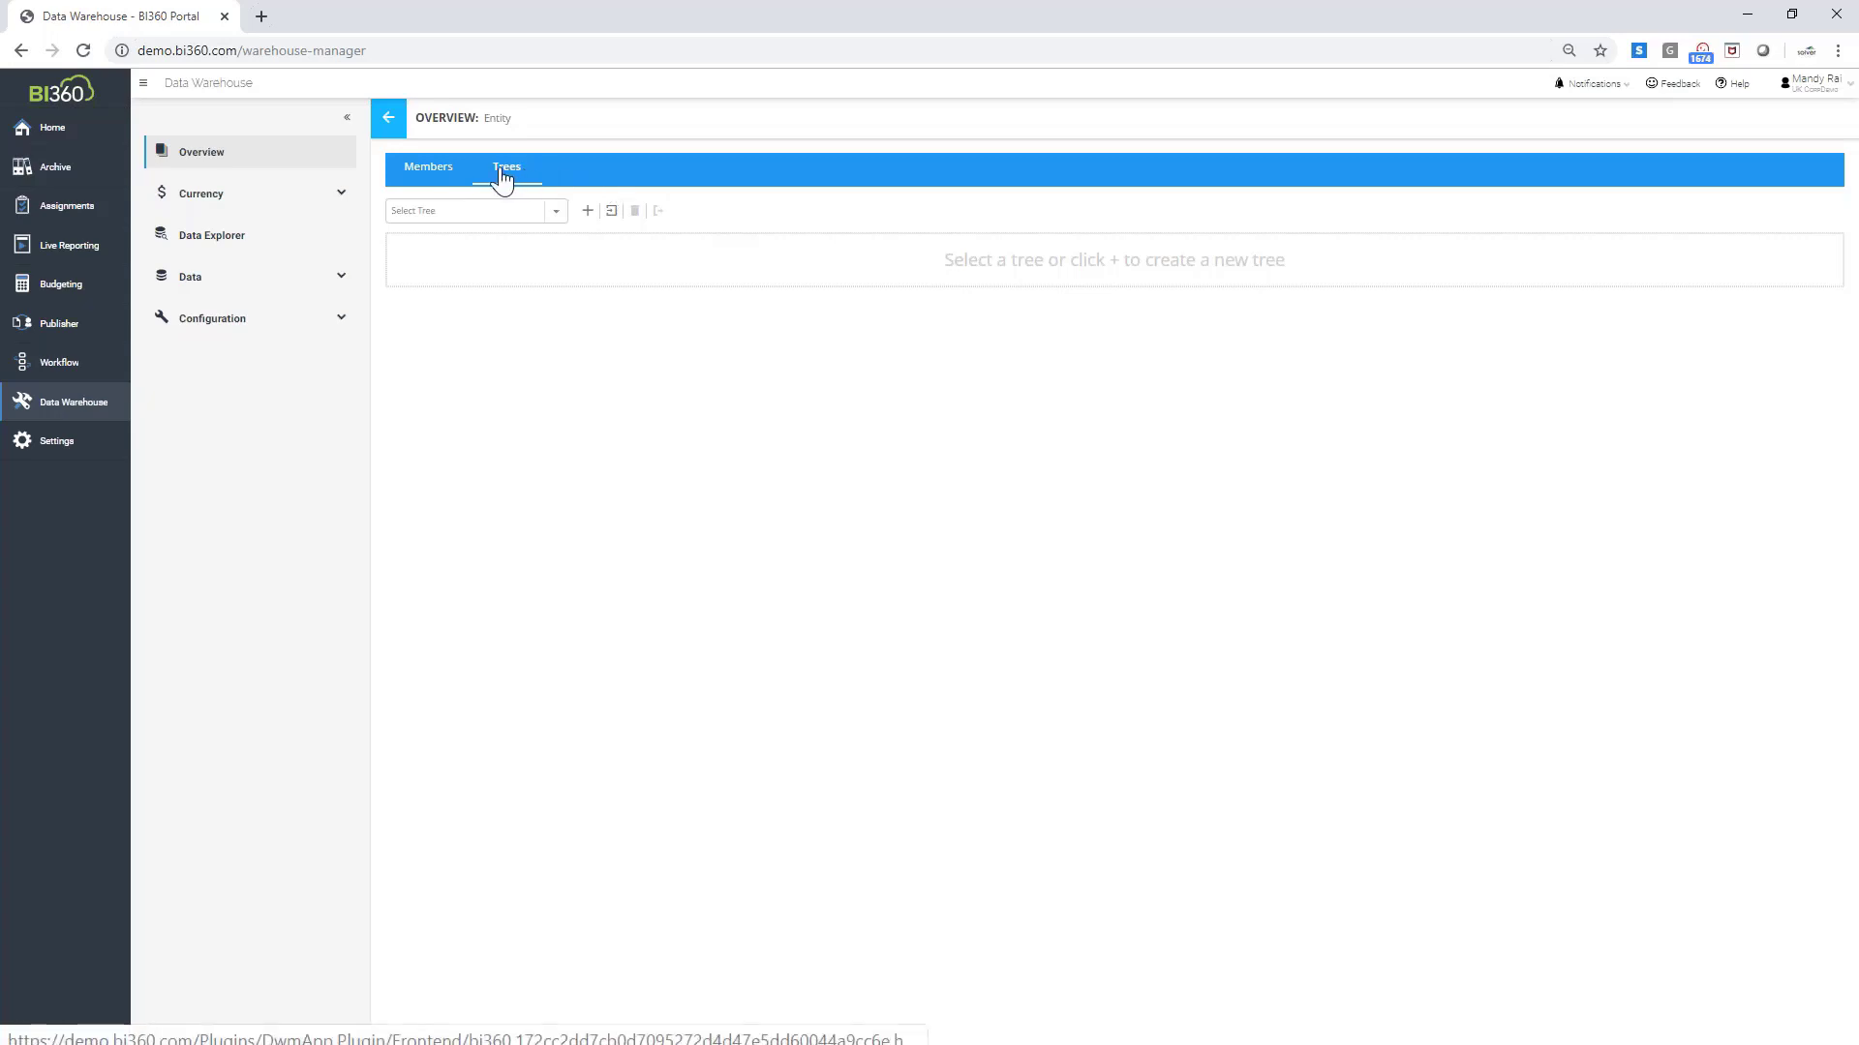
pyautogui.click(551, 215)
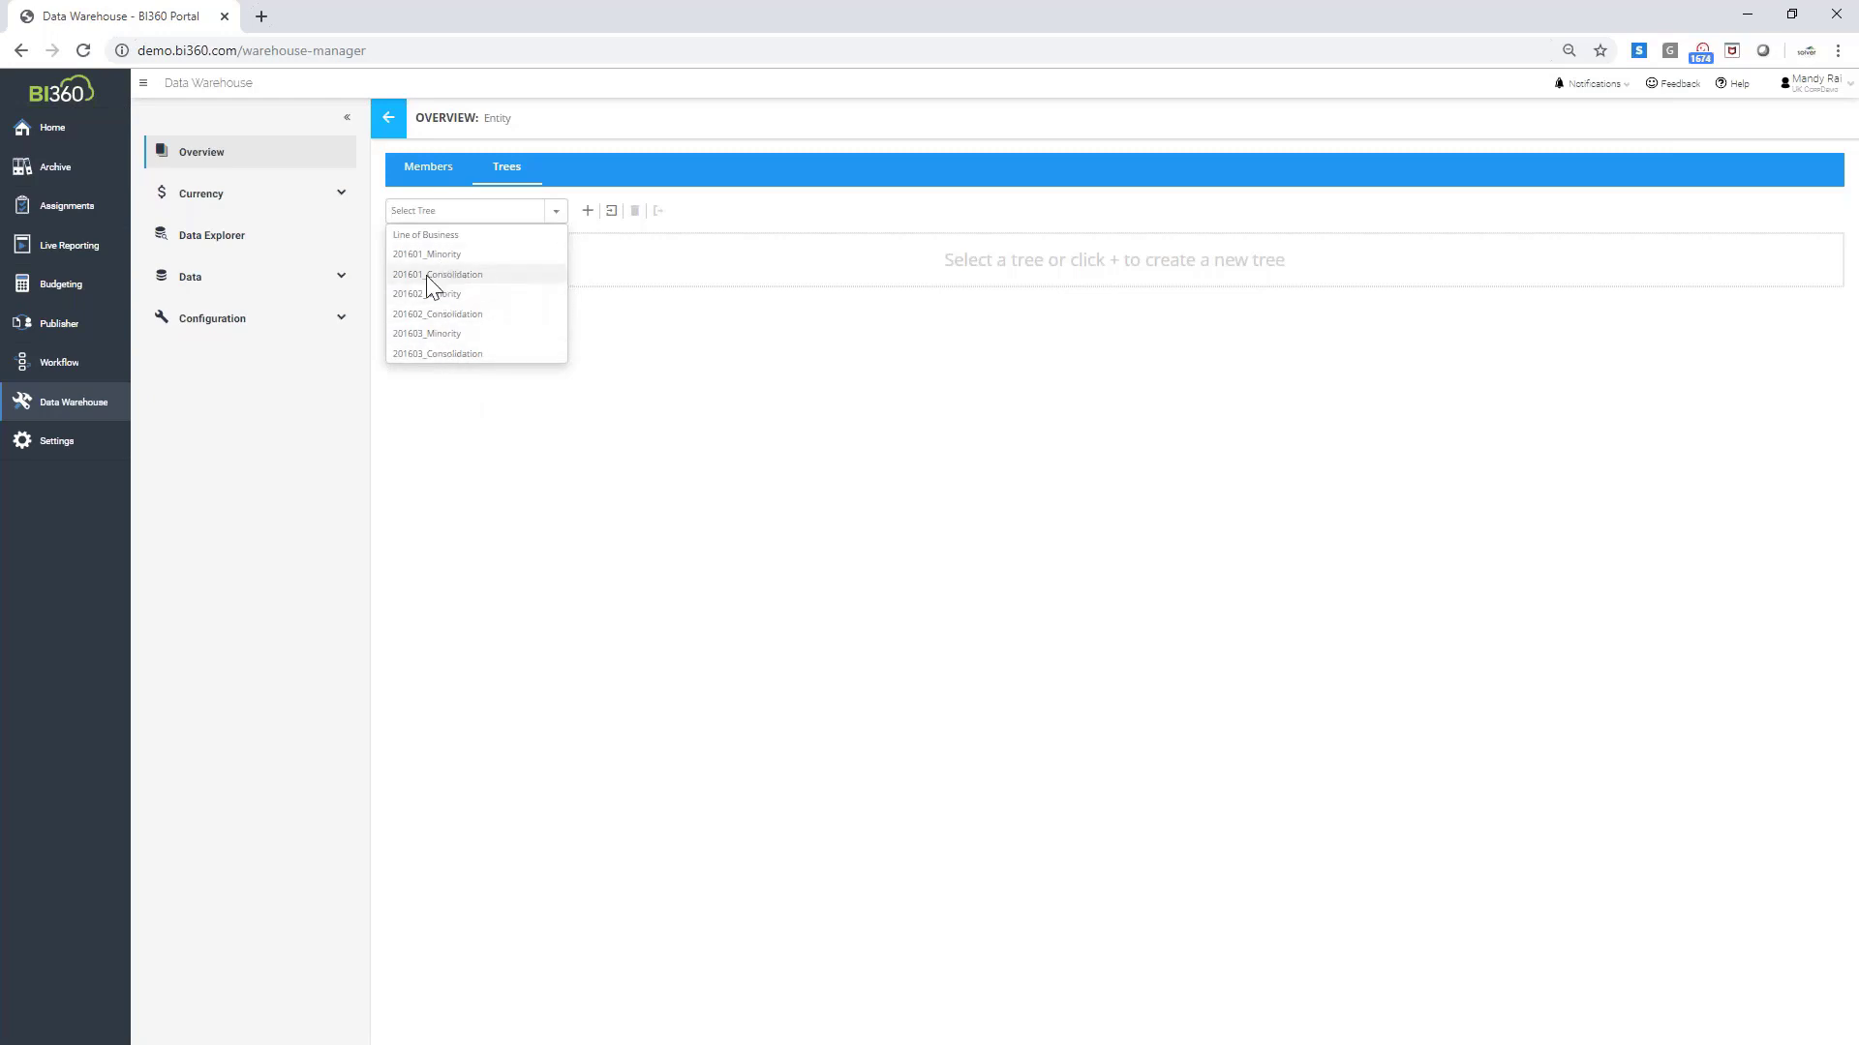
pyautogui.click(474, 236)
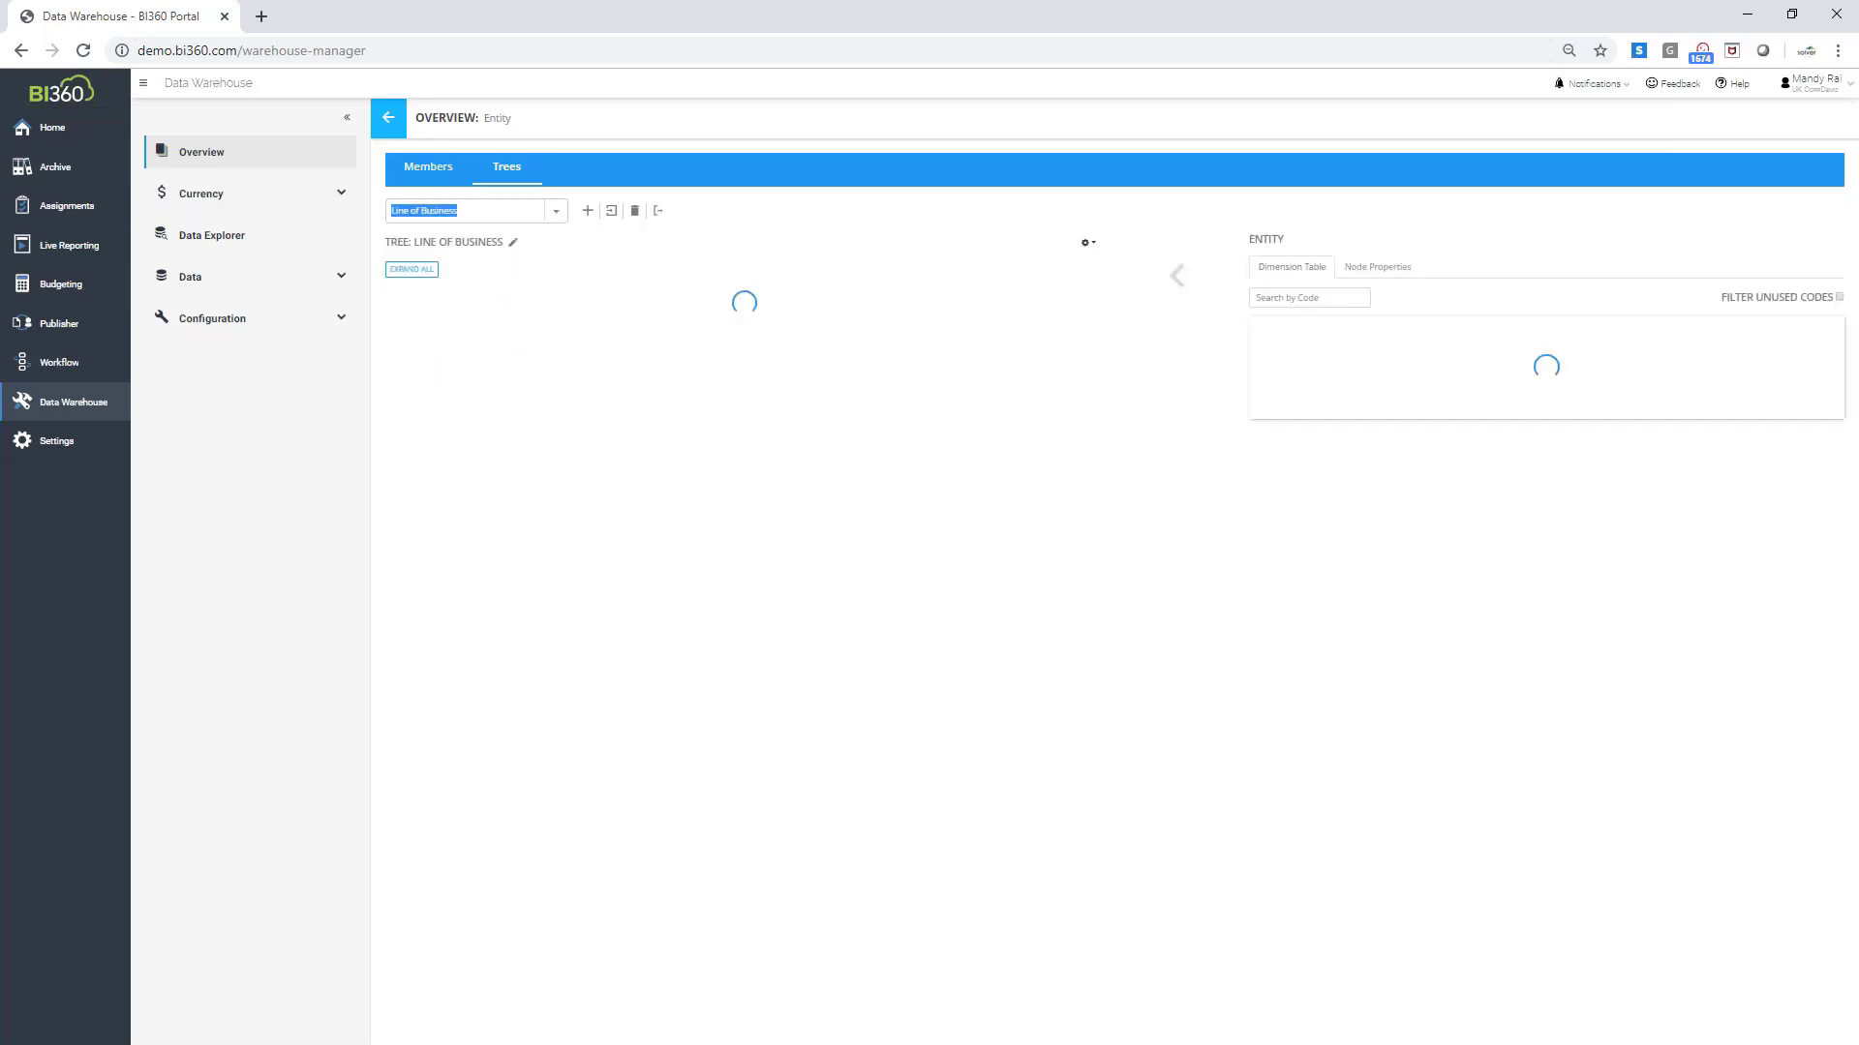
pyautogui.click(405, 315)
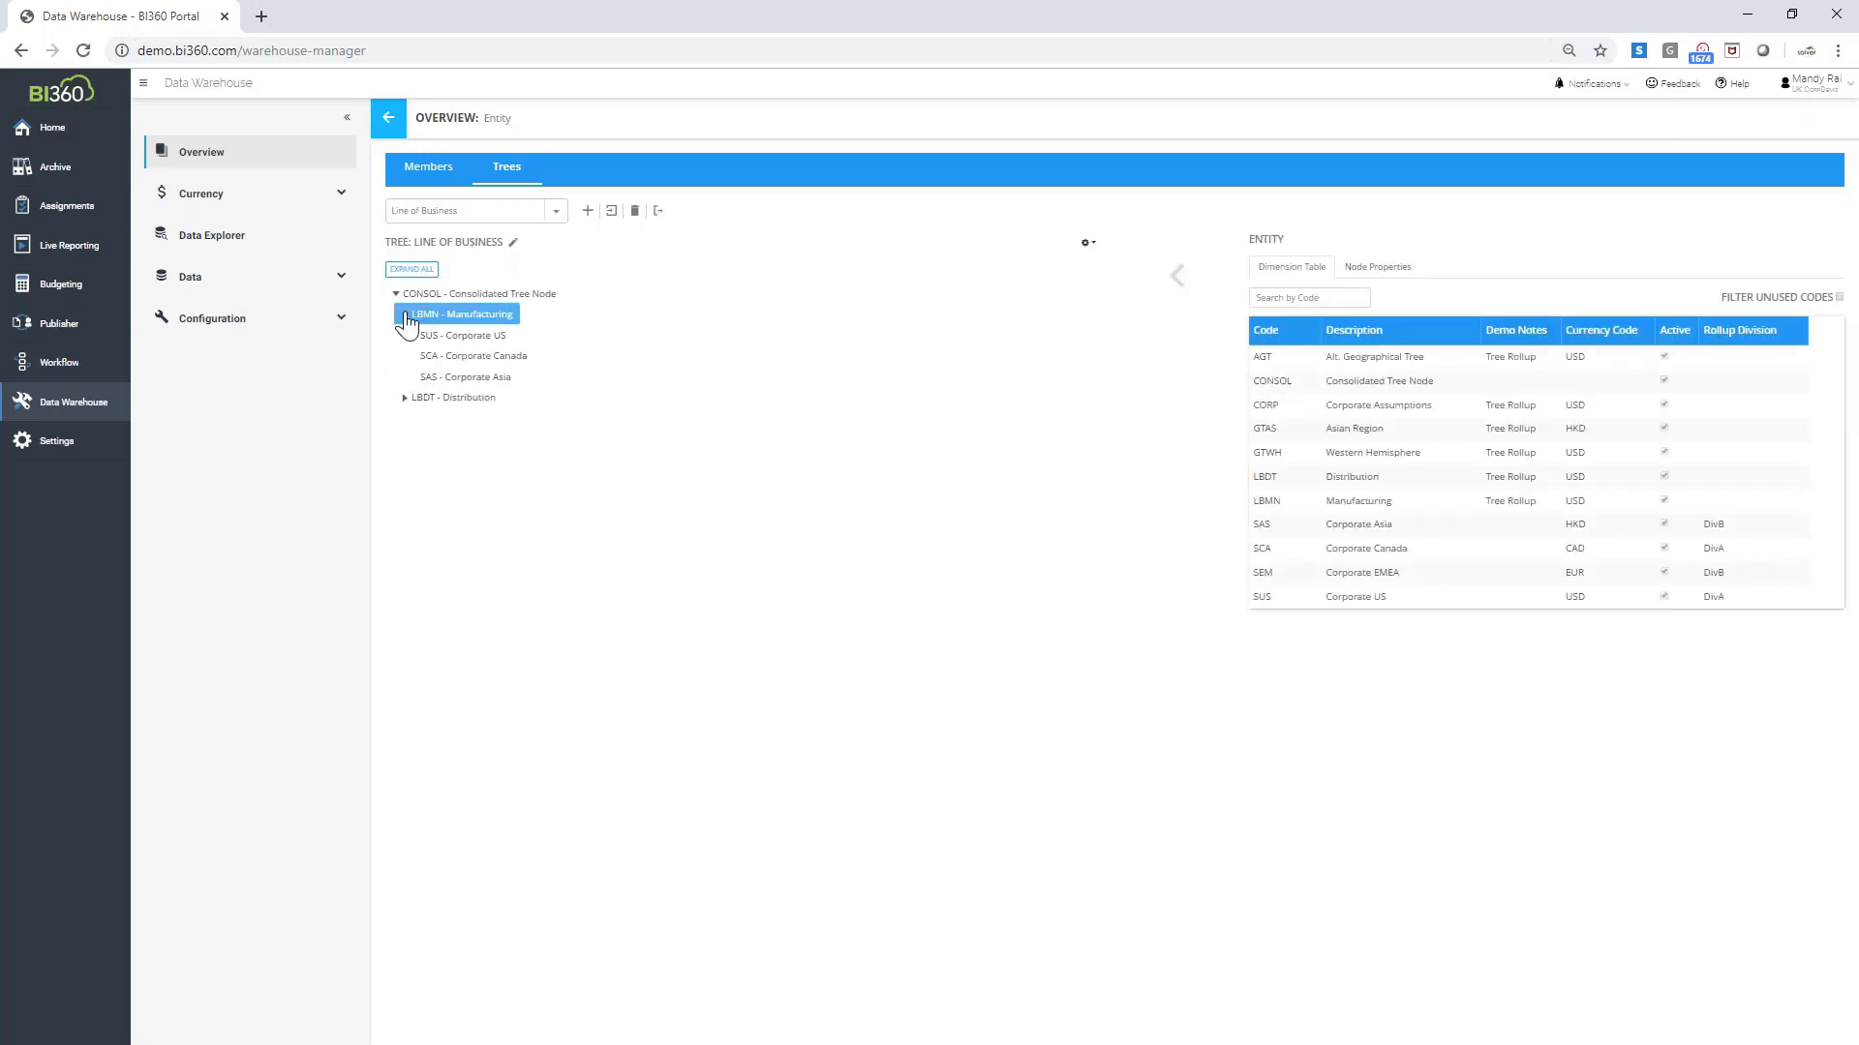
pyautogui.click(517, 295)
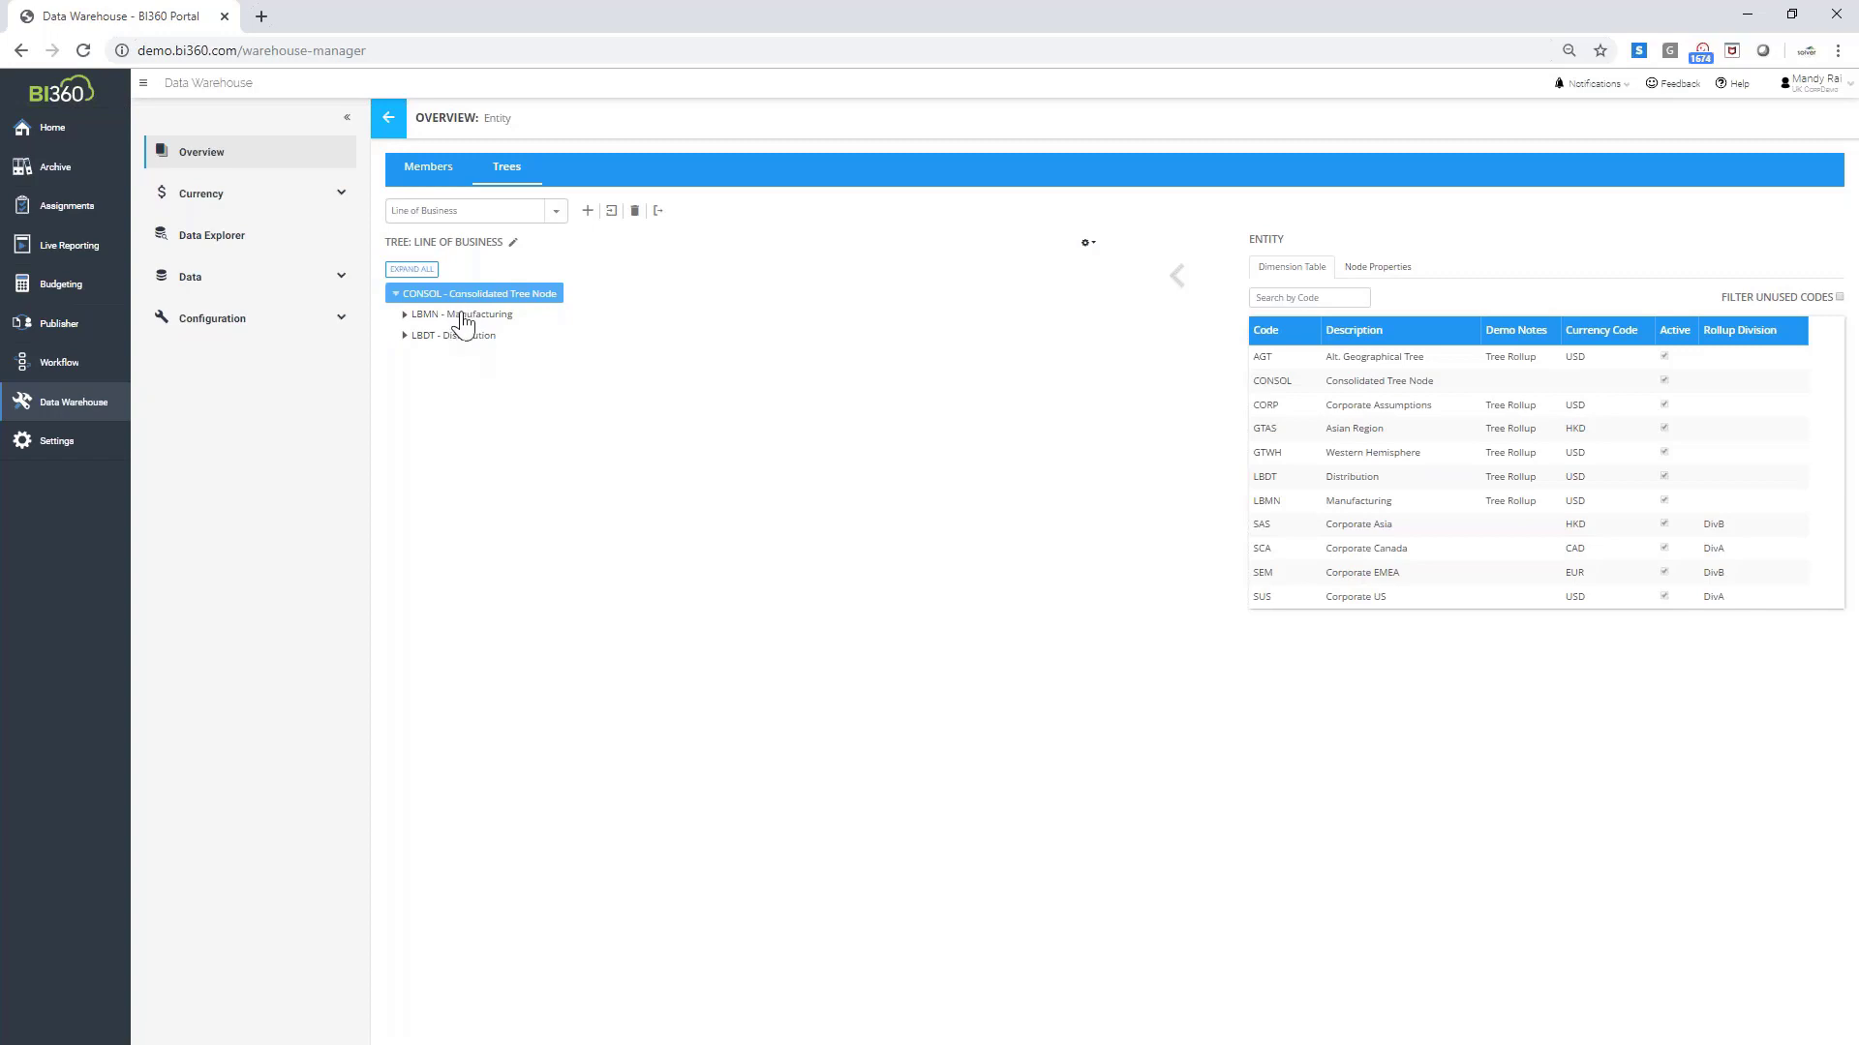
pyautogui.click(403, 317)
pyautogui.click(404, 315)
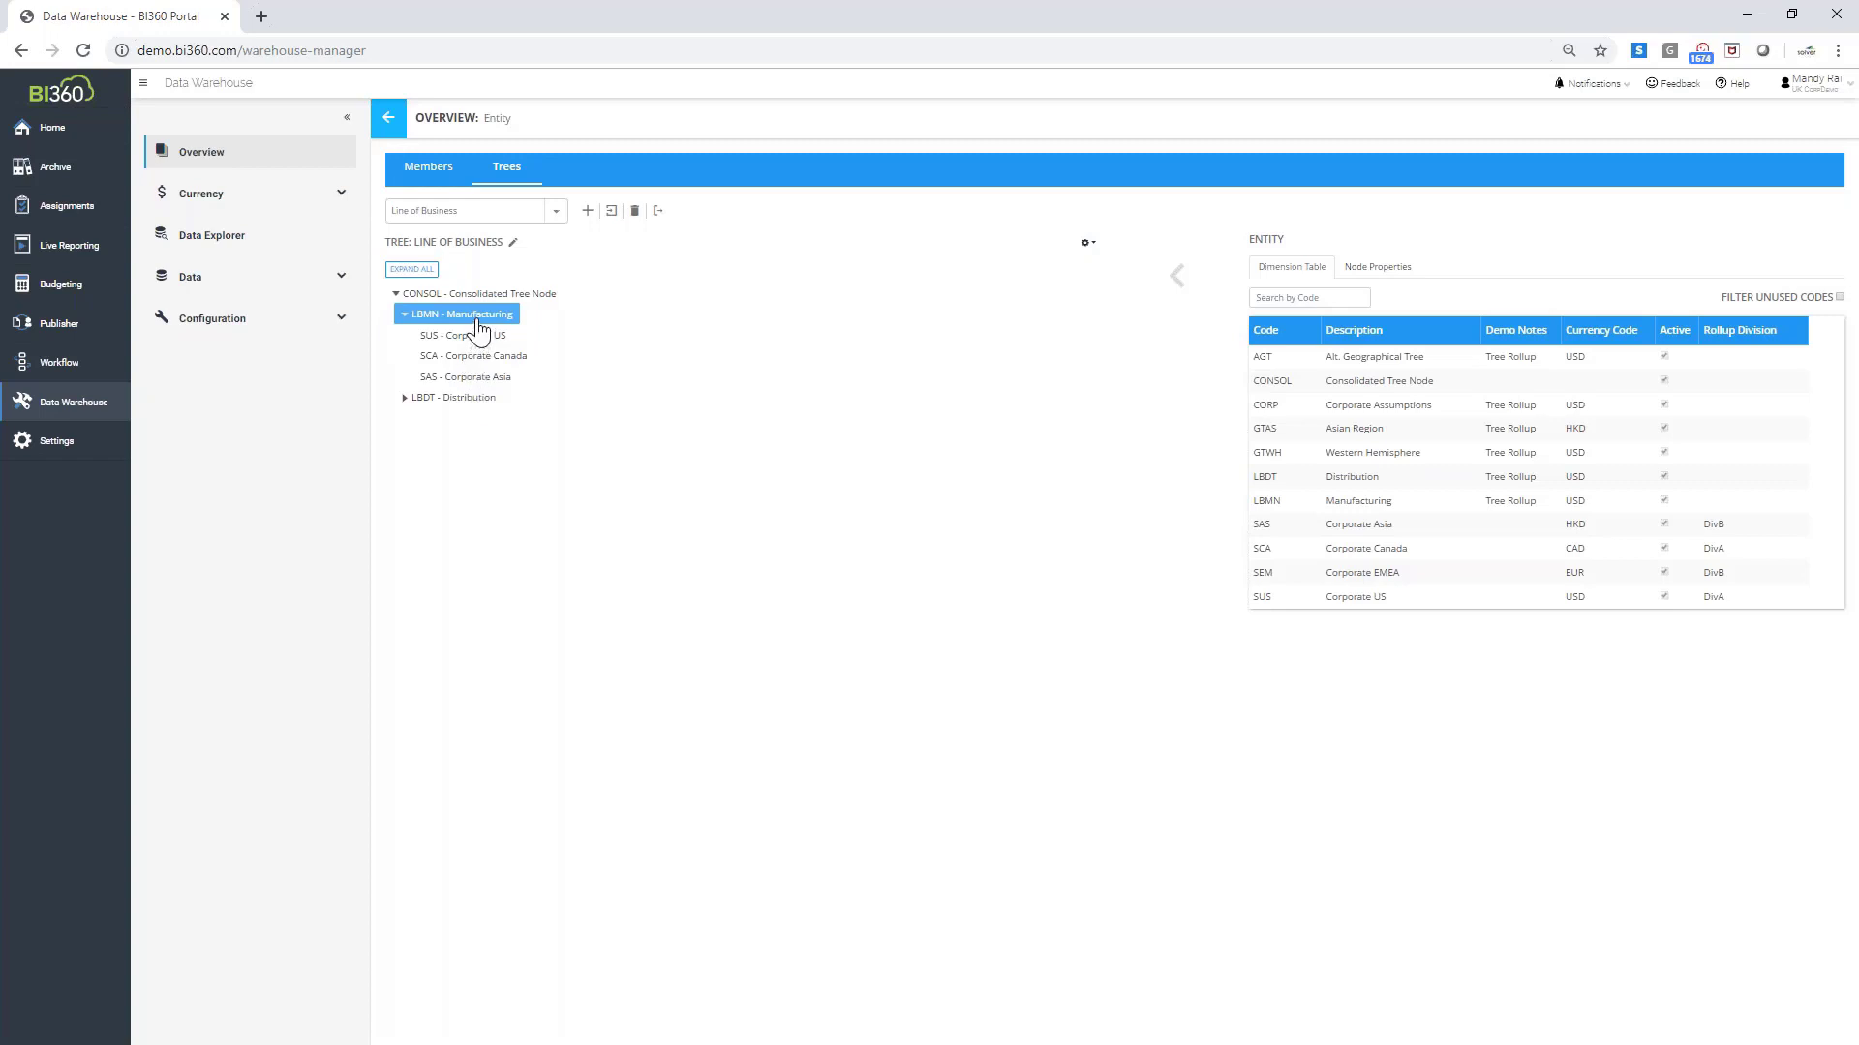
pyautogui.click(404, 398)
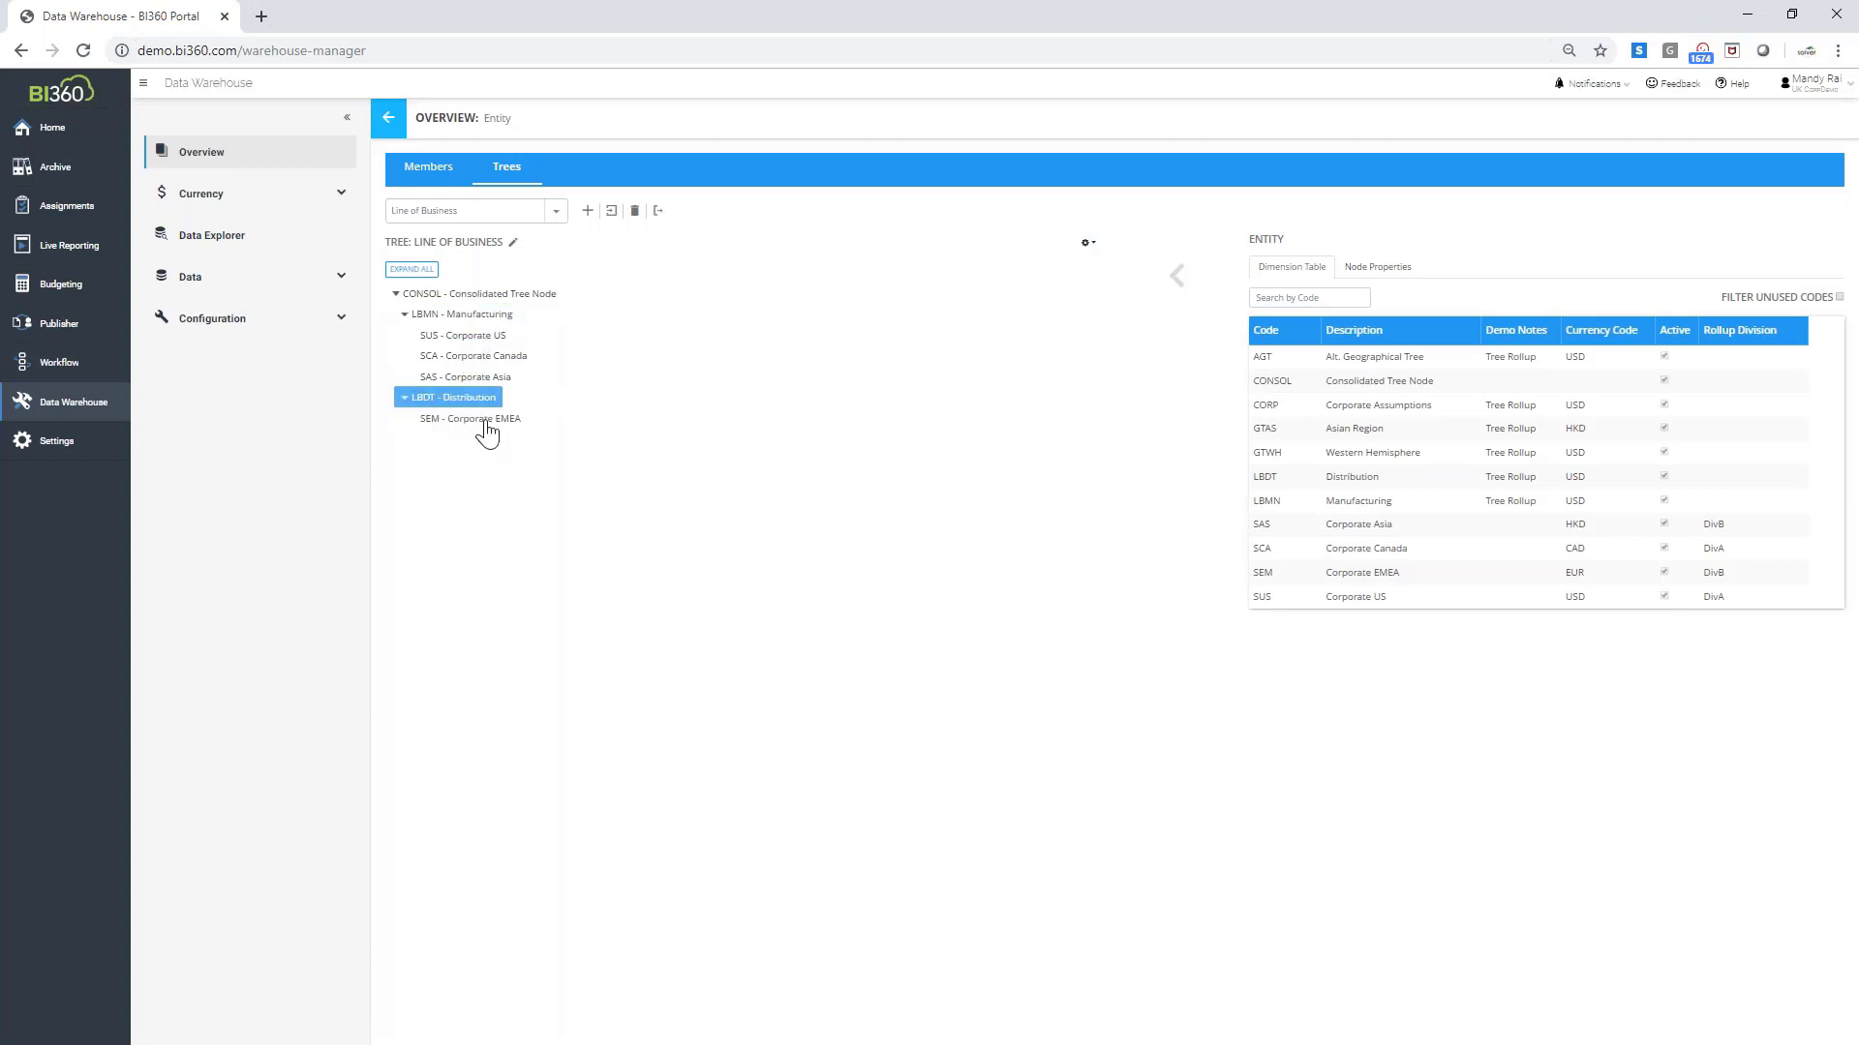
# Check the percent ownership in the node properties of Corporate EMEA, Distribution, the consolidated node and Manufacturing
pyautogui.click(494, 420)
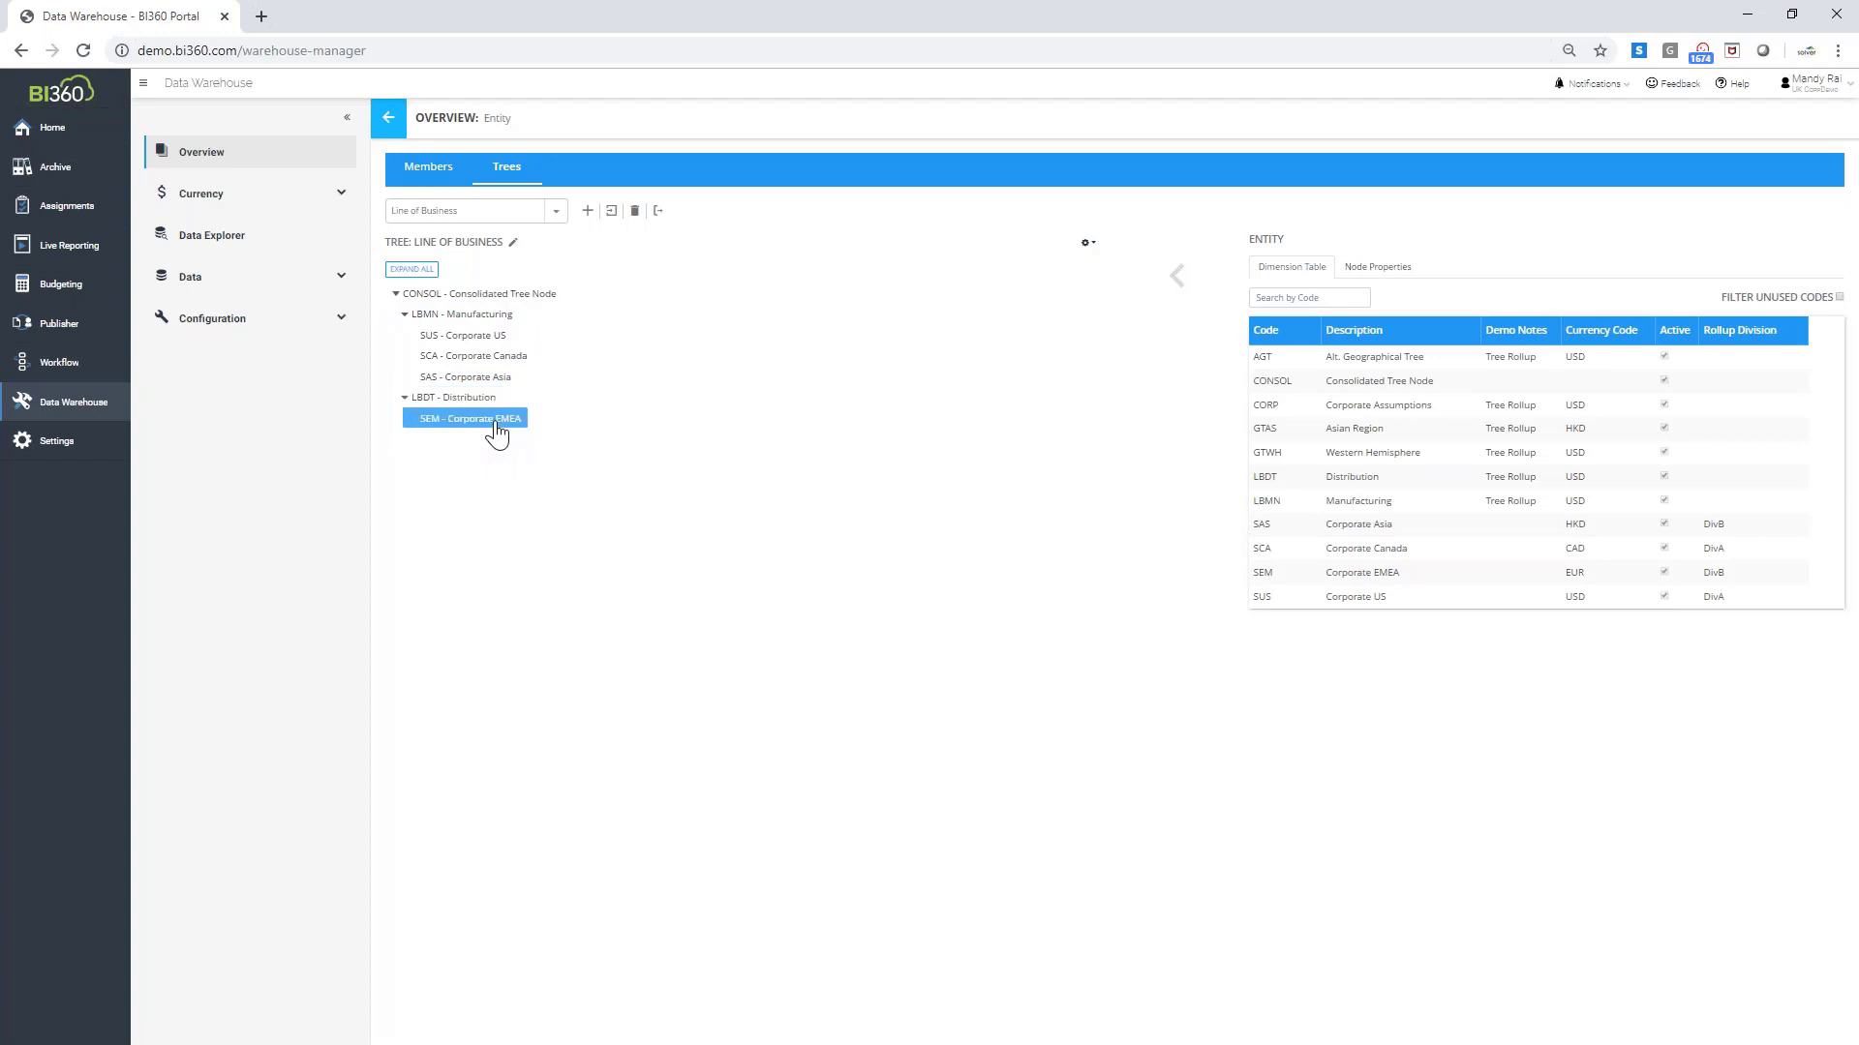
pyautogui.click(1367, 281)
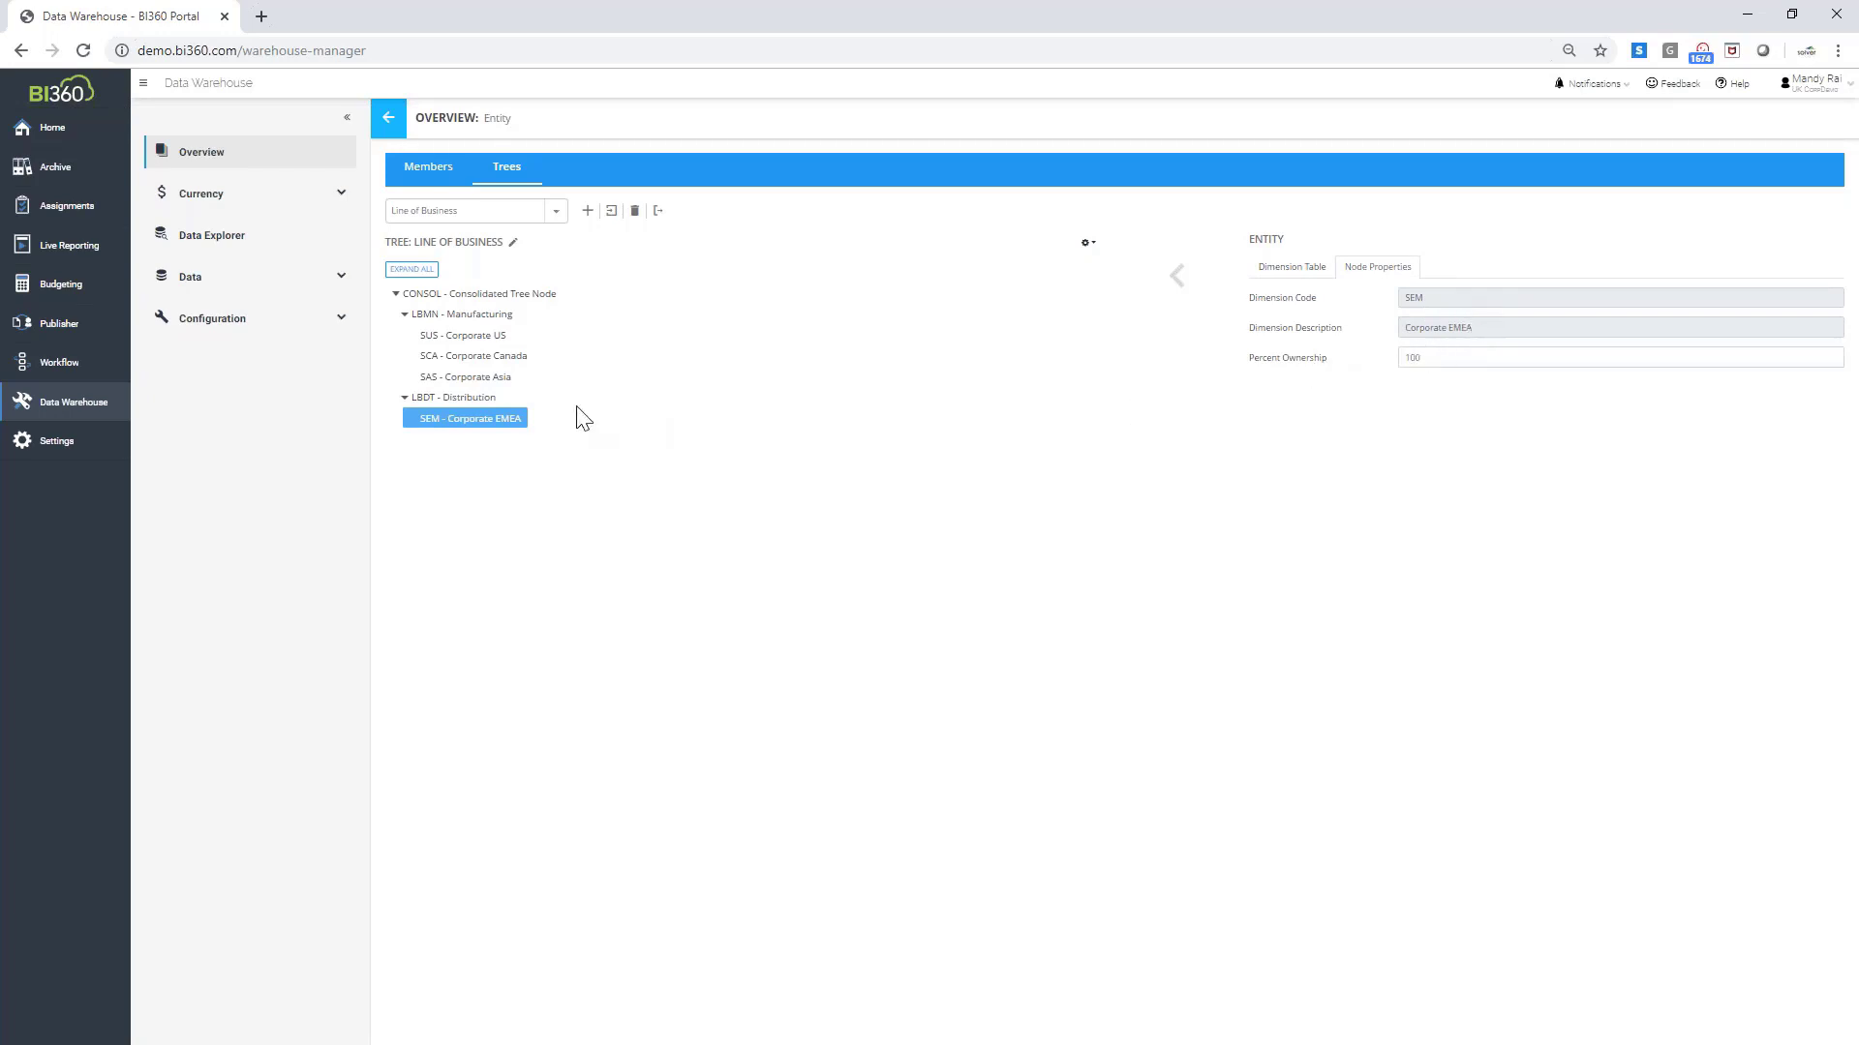
pyautogui.click(466, 398)
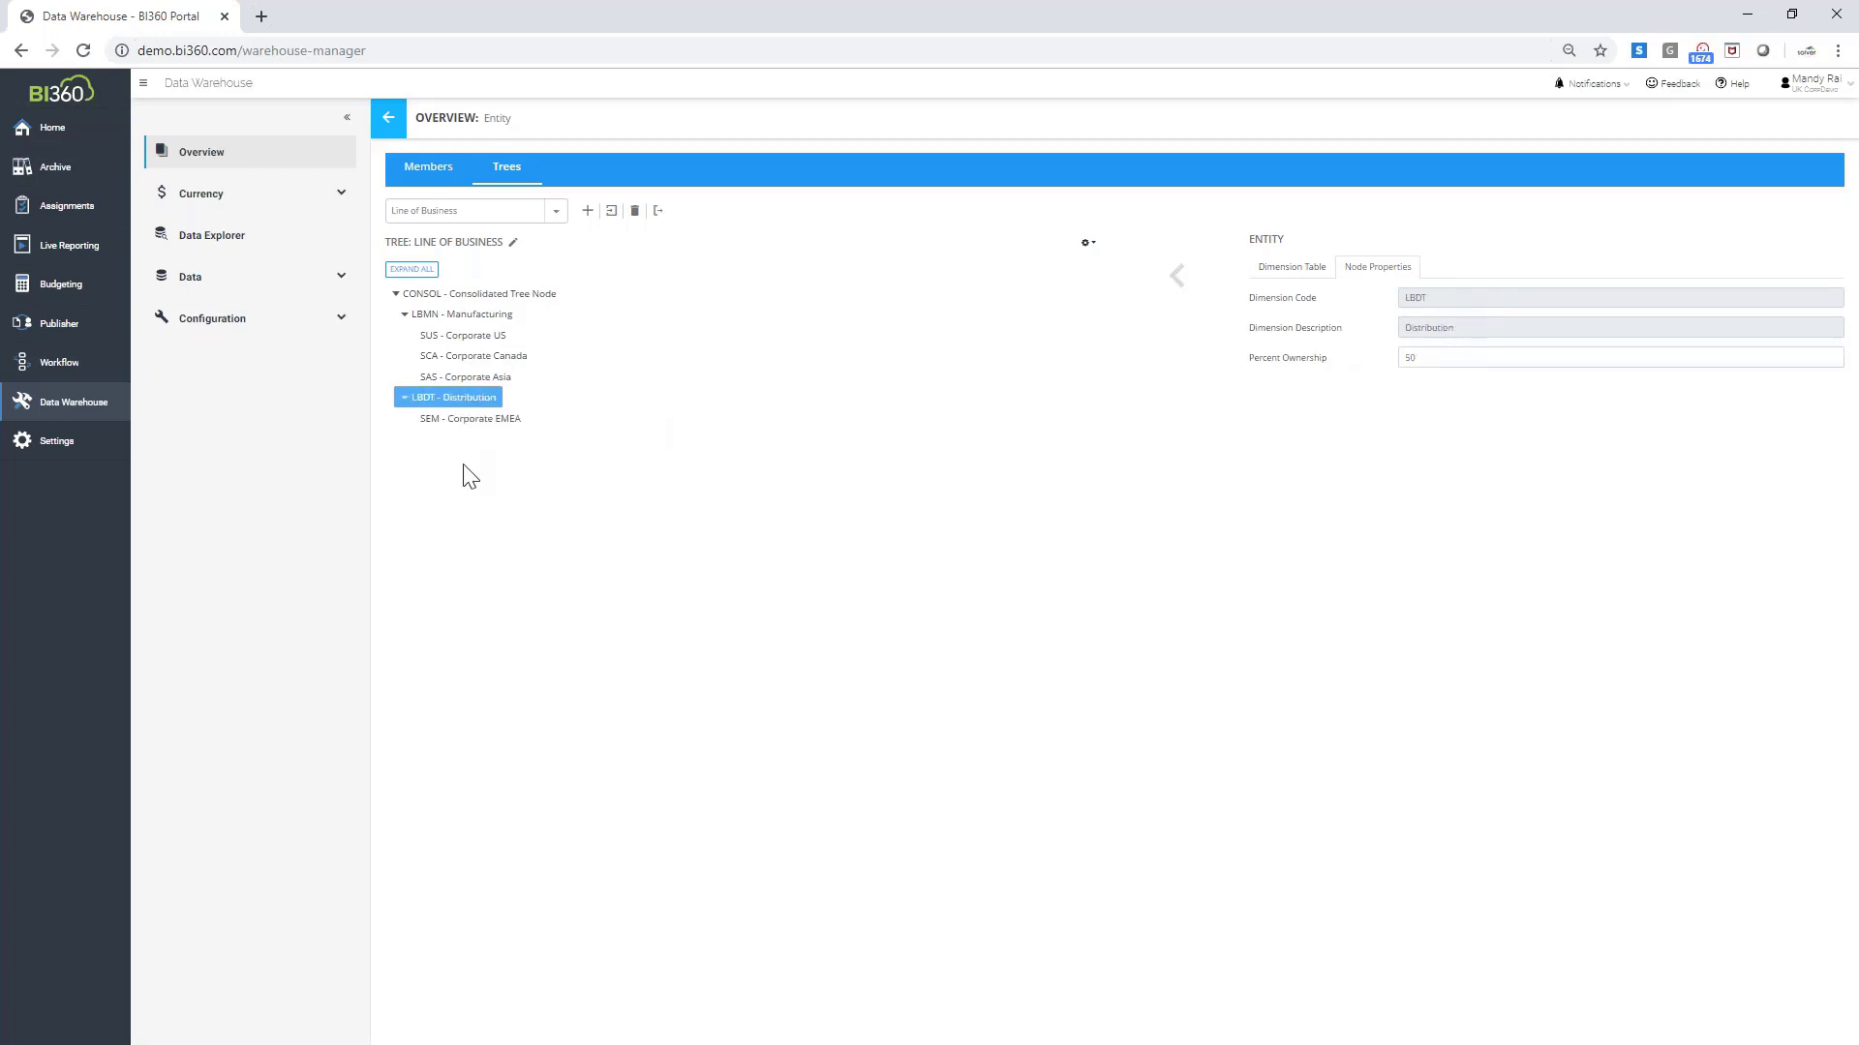
pyautogui.click(406, 315)
pyautogui.click(406, 336)
pyautogui.click(450, 295)
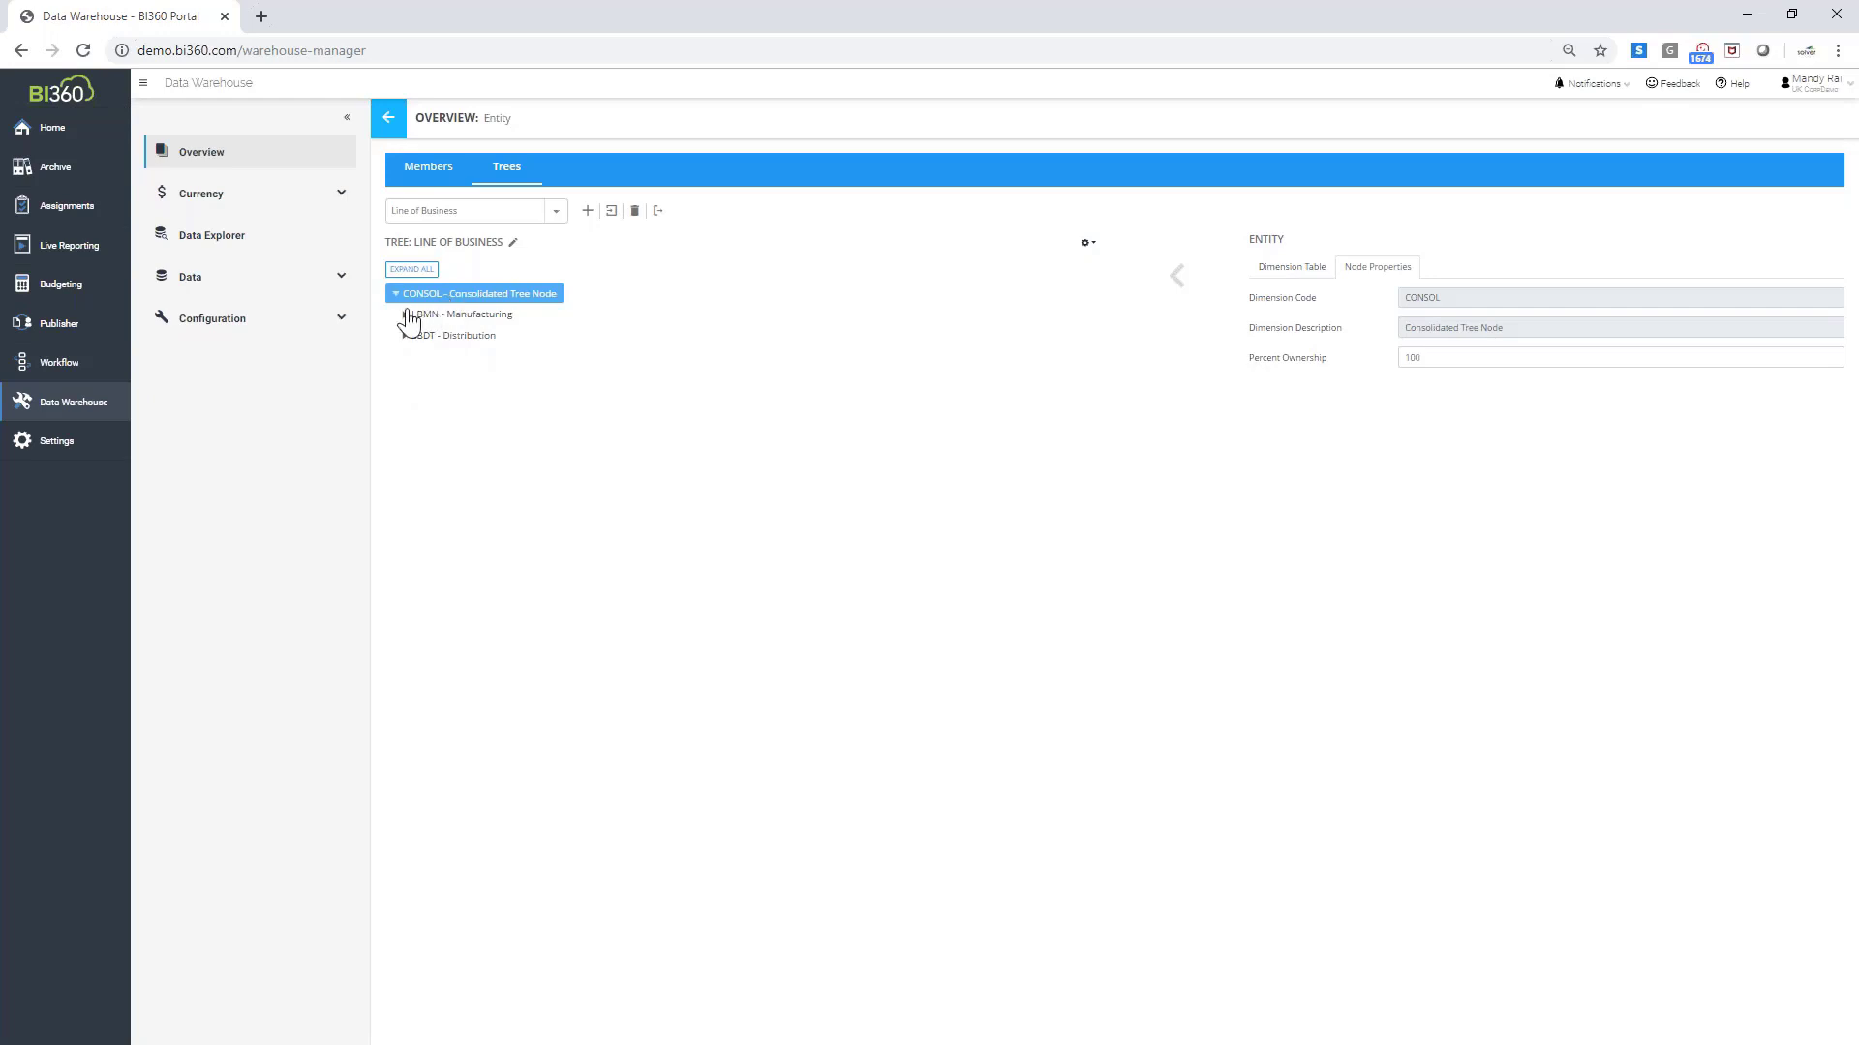
pyautogui.doubleClick(438, 319)
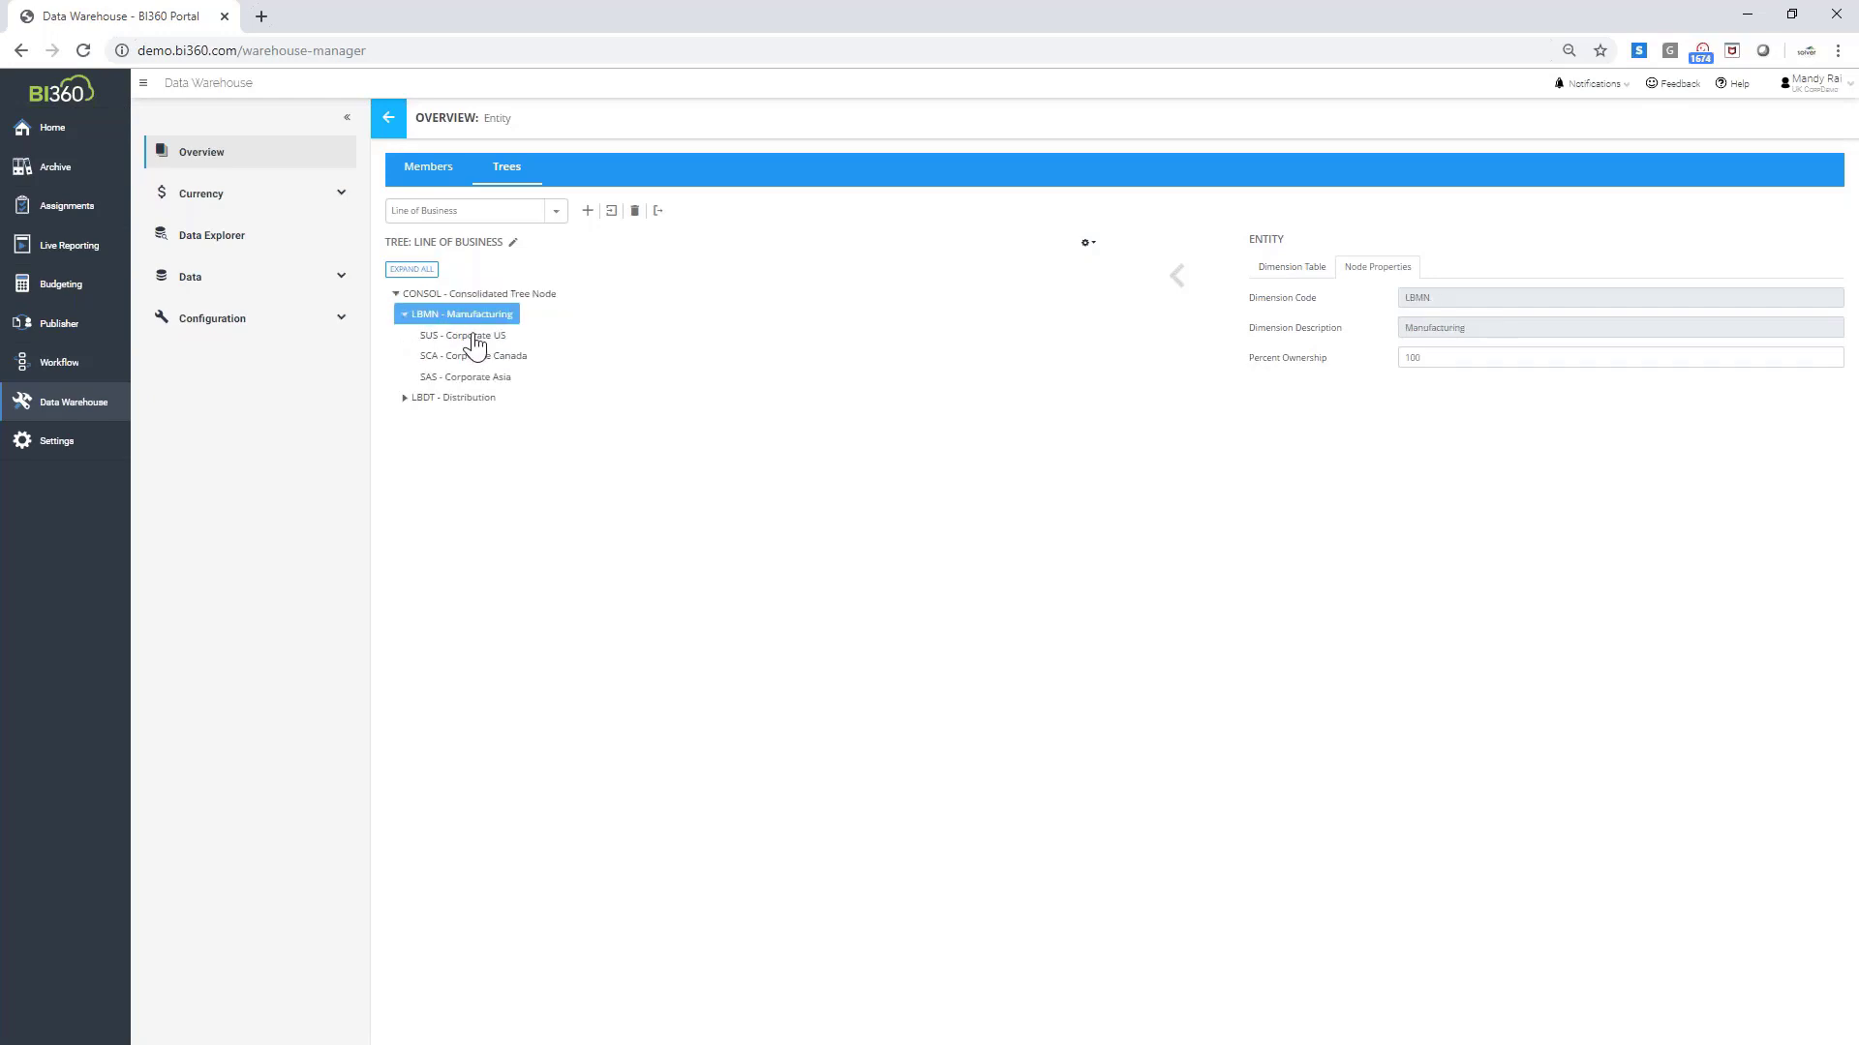
pyautogui.doubleClick(408, 400)
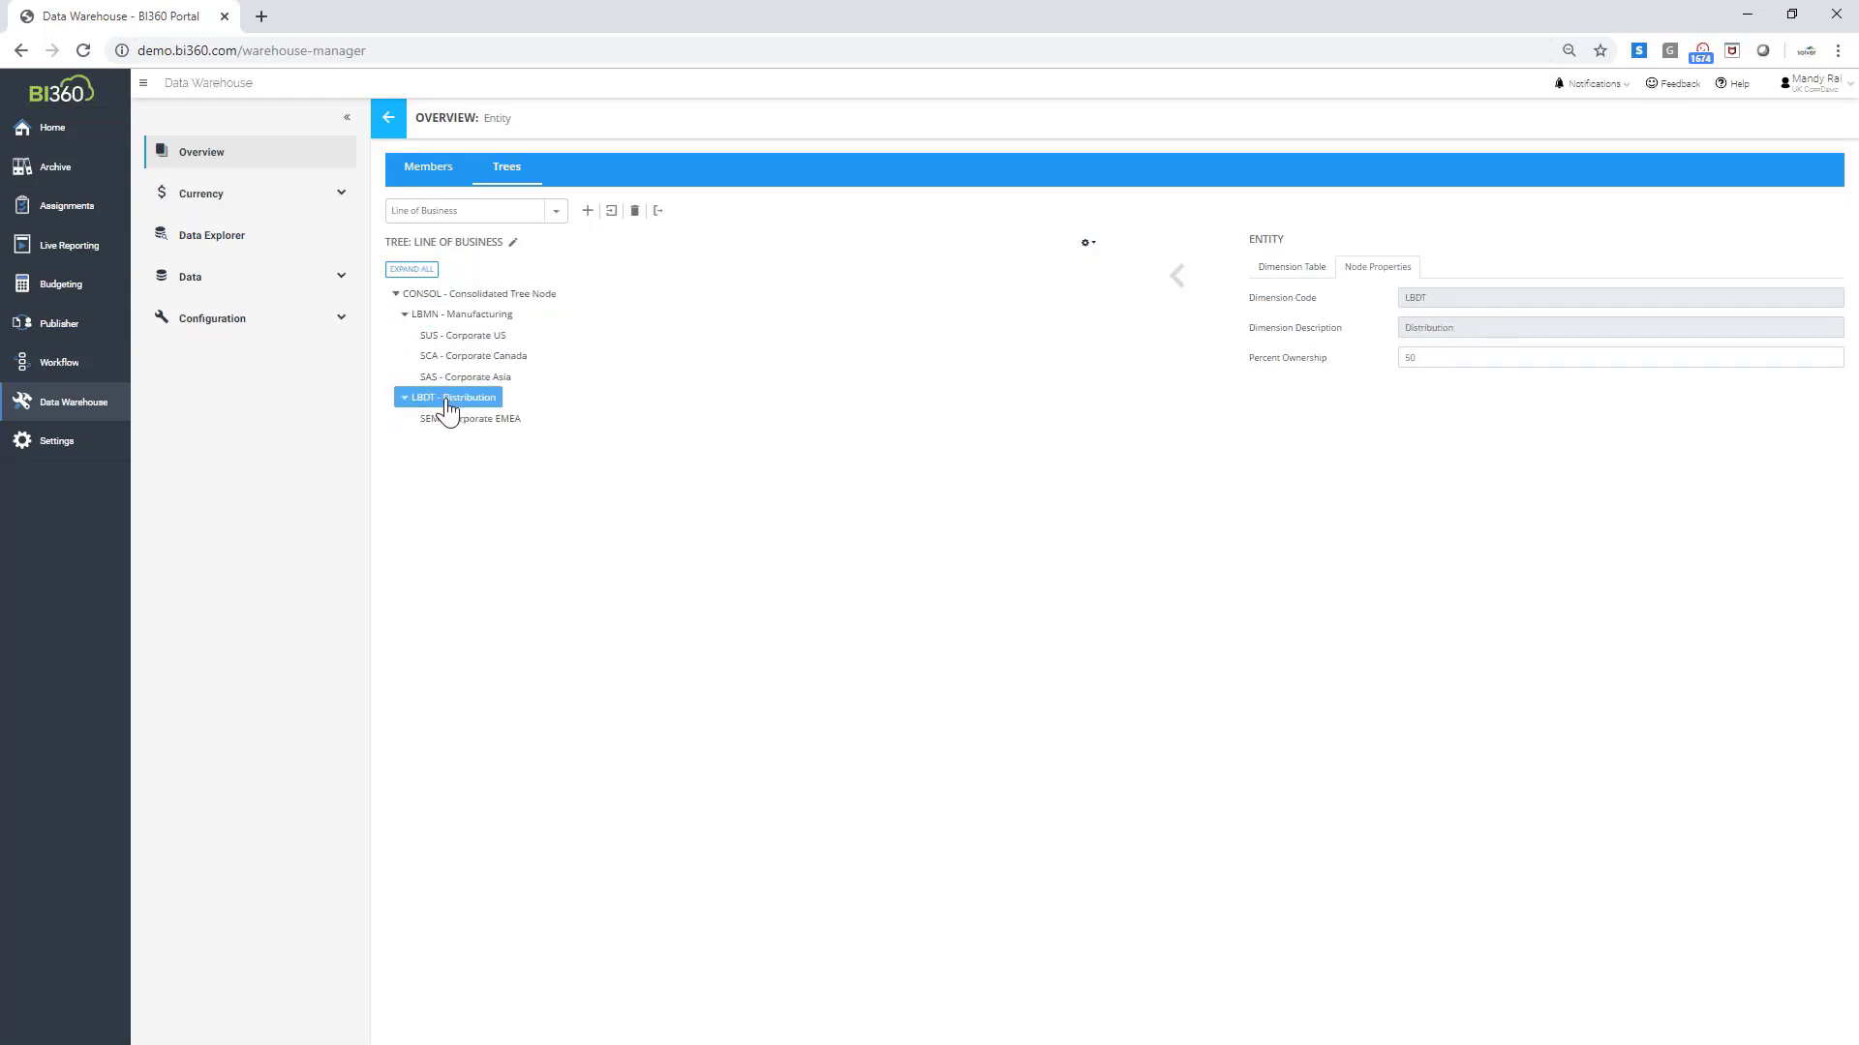
# Move the Corporate US node beneath Corporate EMEA in the Entity dimension's Line of Business tree
pyautogui.click(459, 426)
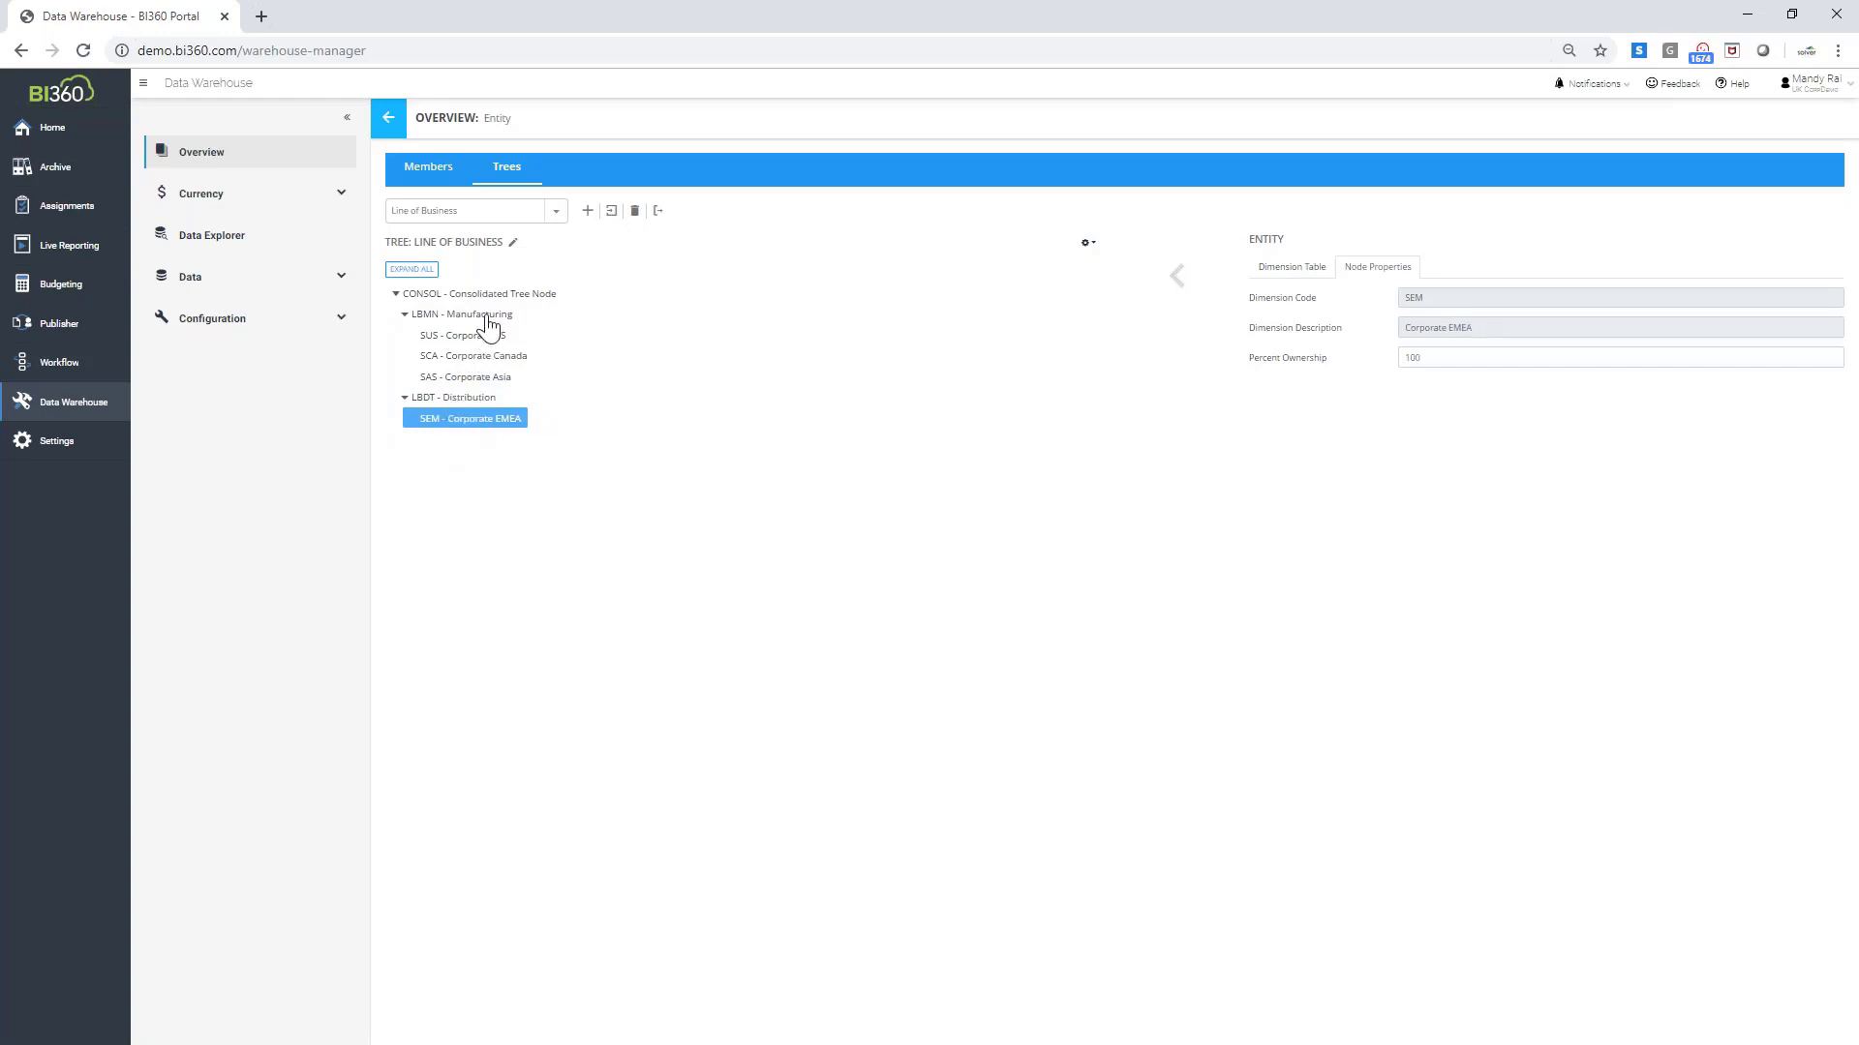
pyautogui.click(493, 339)
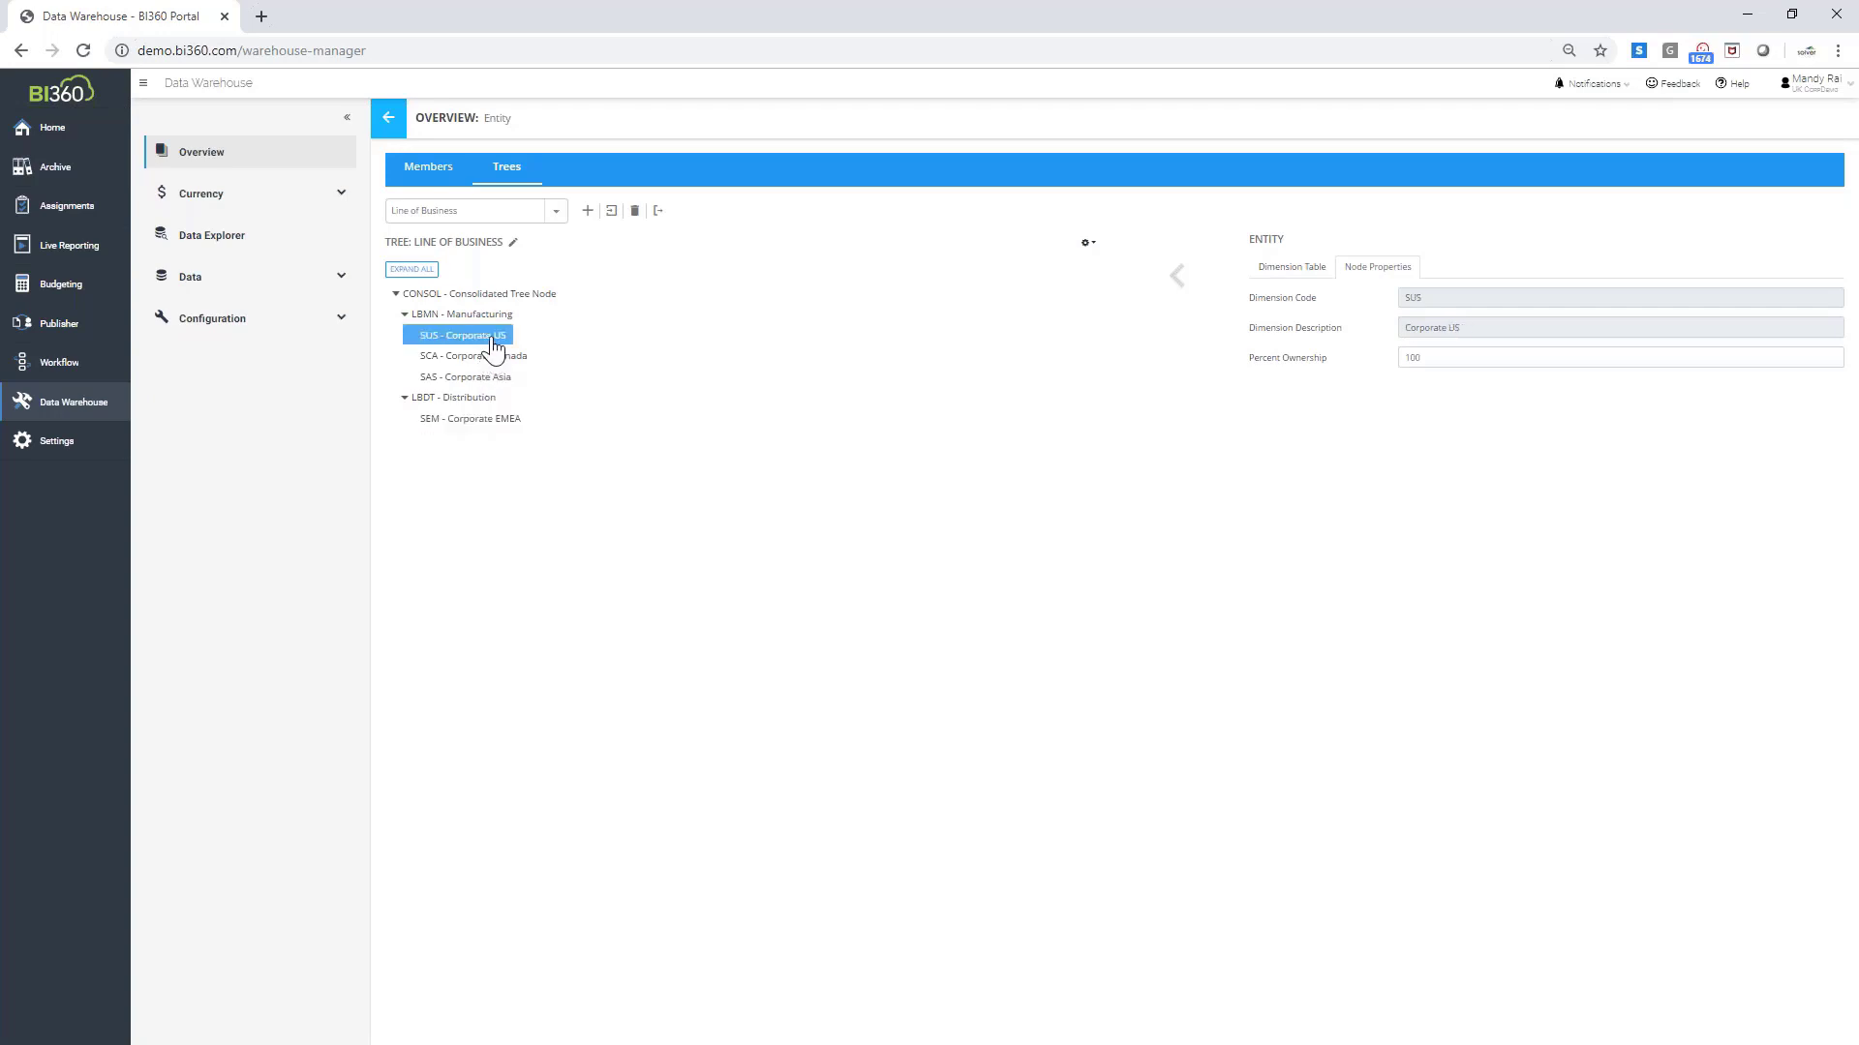
pyautogui.moveTo(493, 345); pyautogui.dragTo(501, 419)
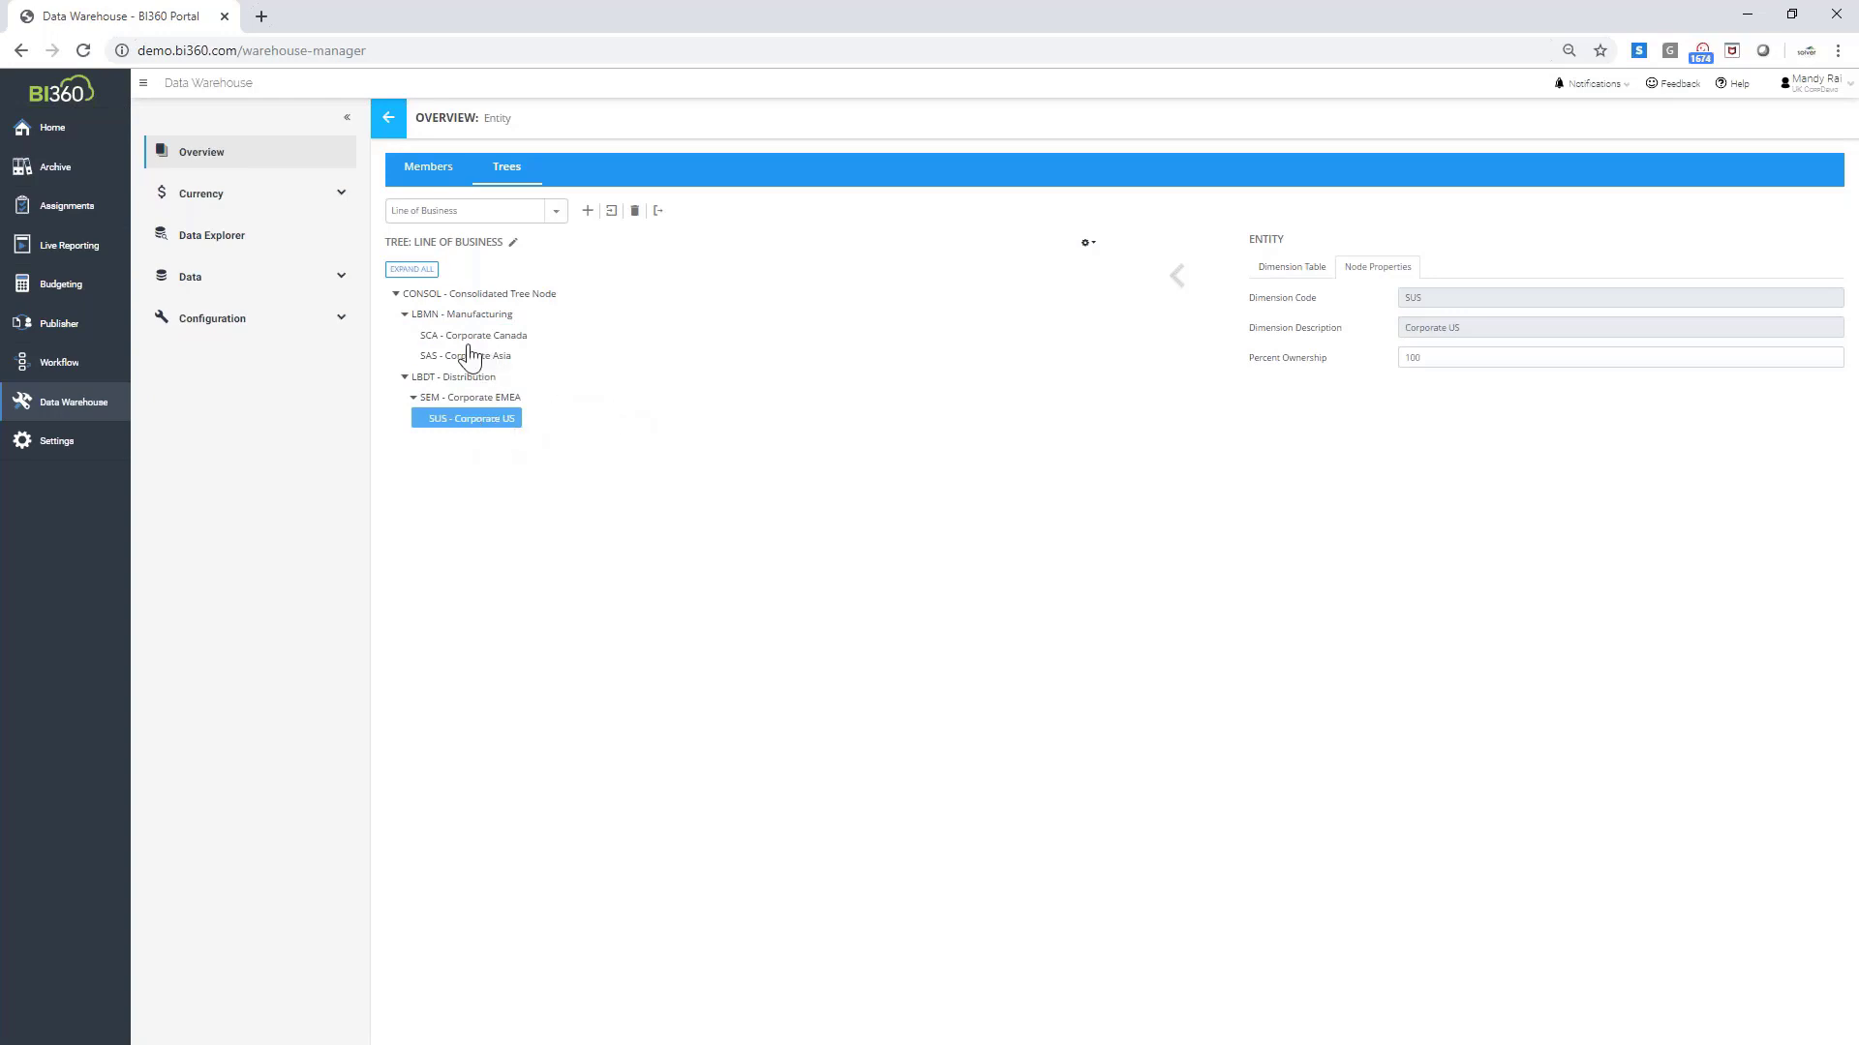
# Check the percent ownership of Corporate US and look at the Entity dimension table, selecting the Corporate Asia member
pyautogui.click(1437, 355)
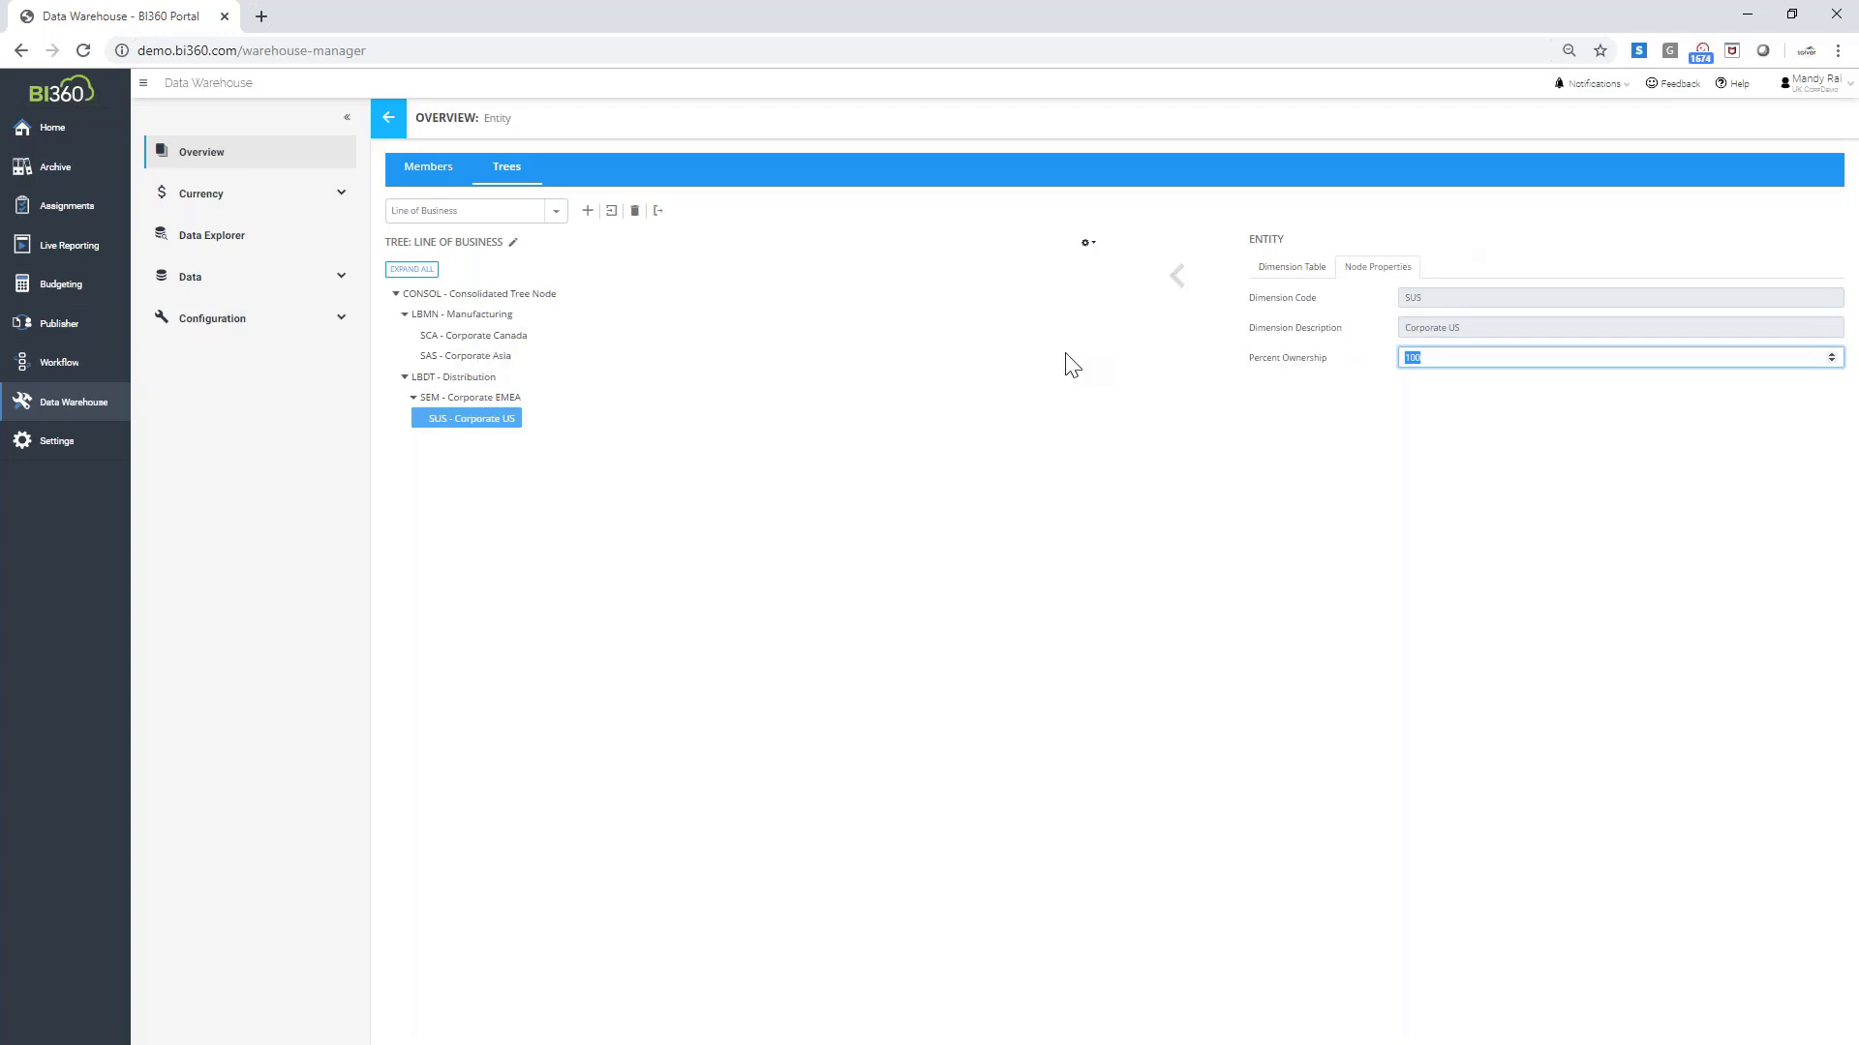
pyautogui.click(1315, 267)
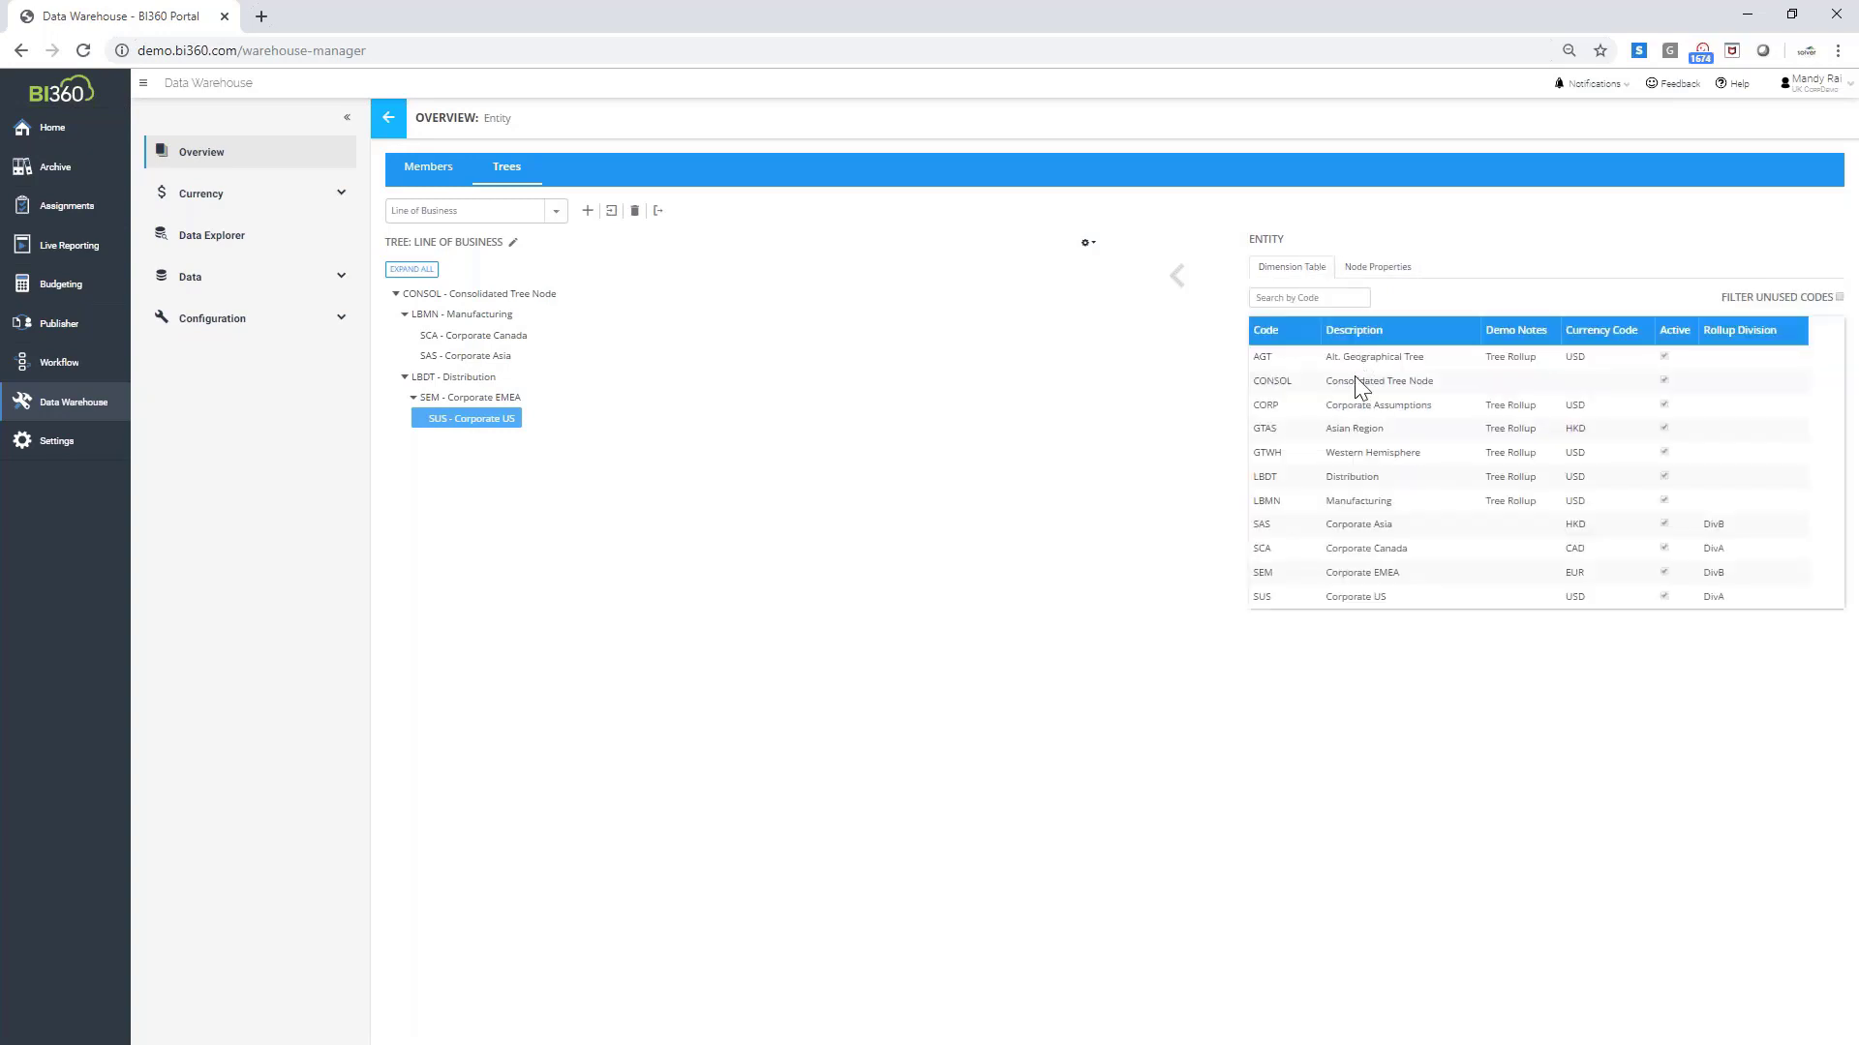
pyautogui.click(1347, 528)
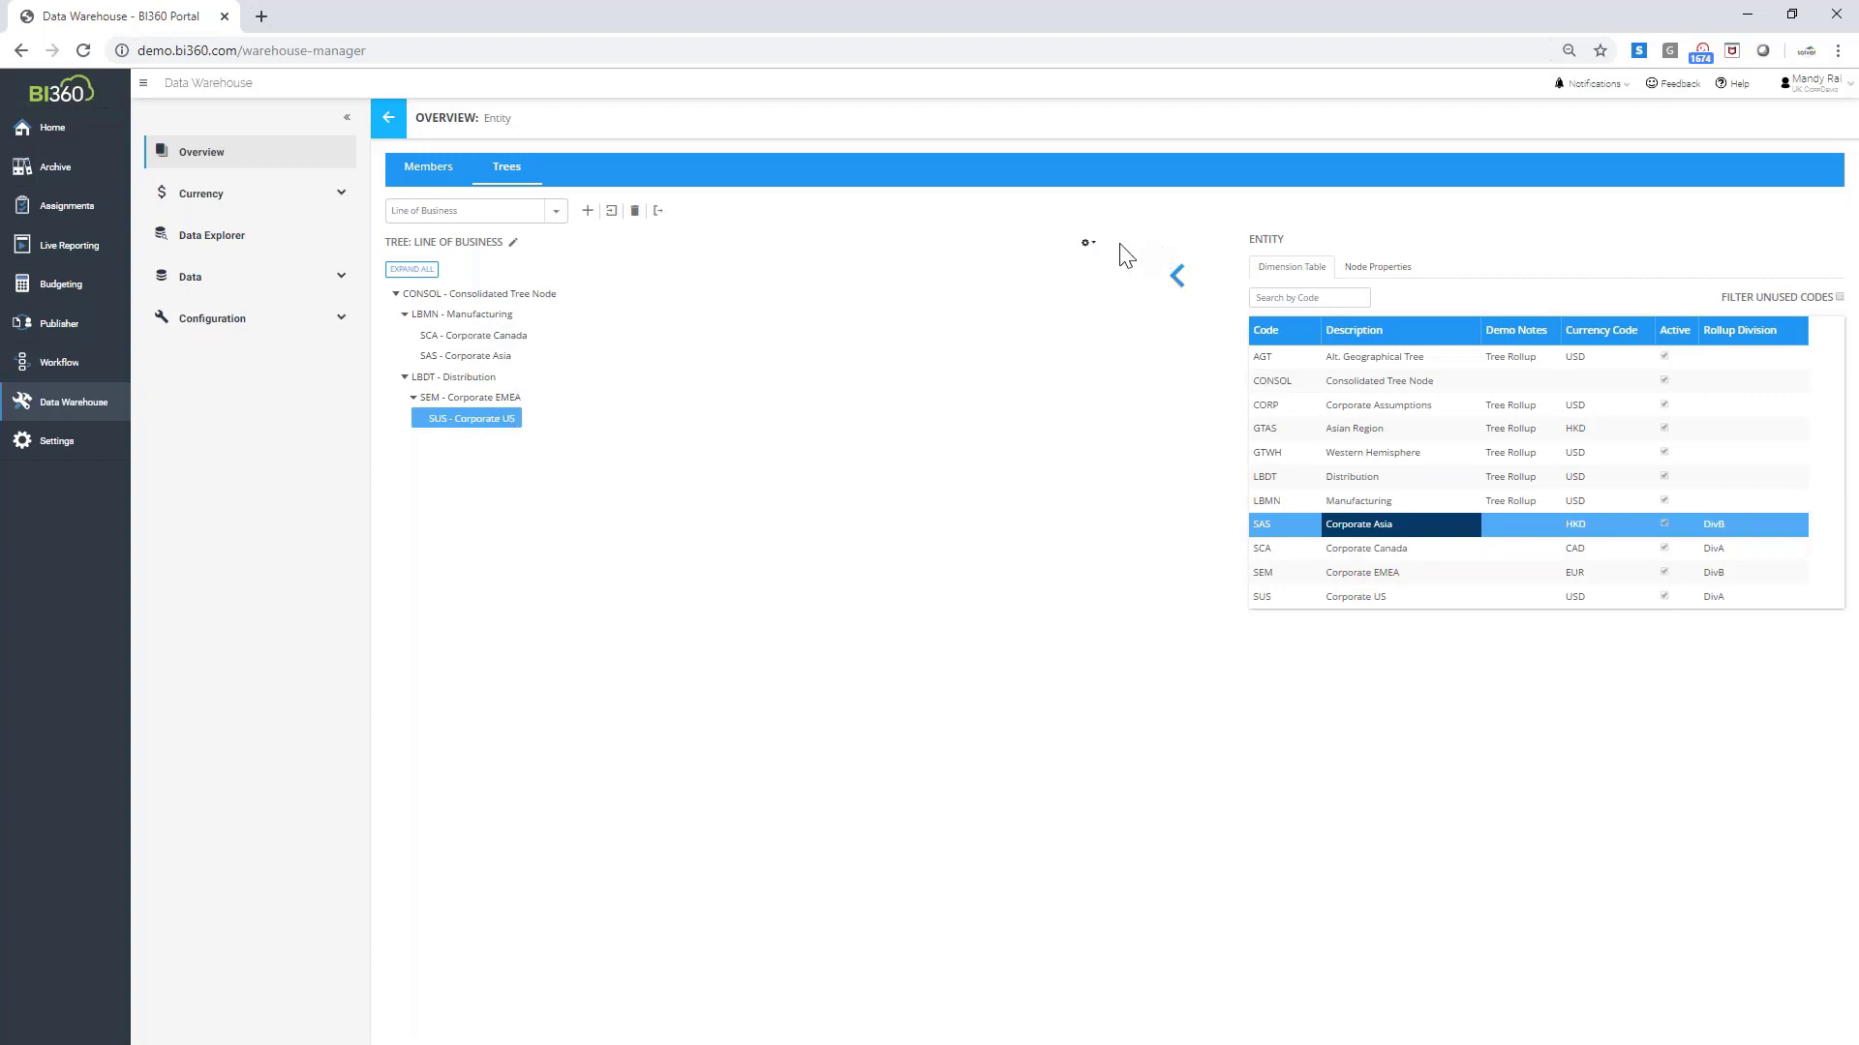
# Save the Line of Business tree and return to the overview of dimensions by module
pyautogui.click(1088, 243)
pyautogui.click(1069, 269)
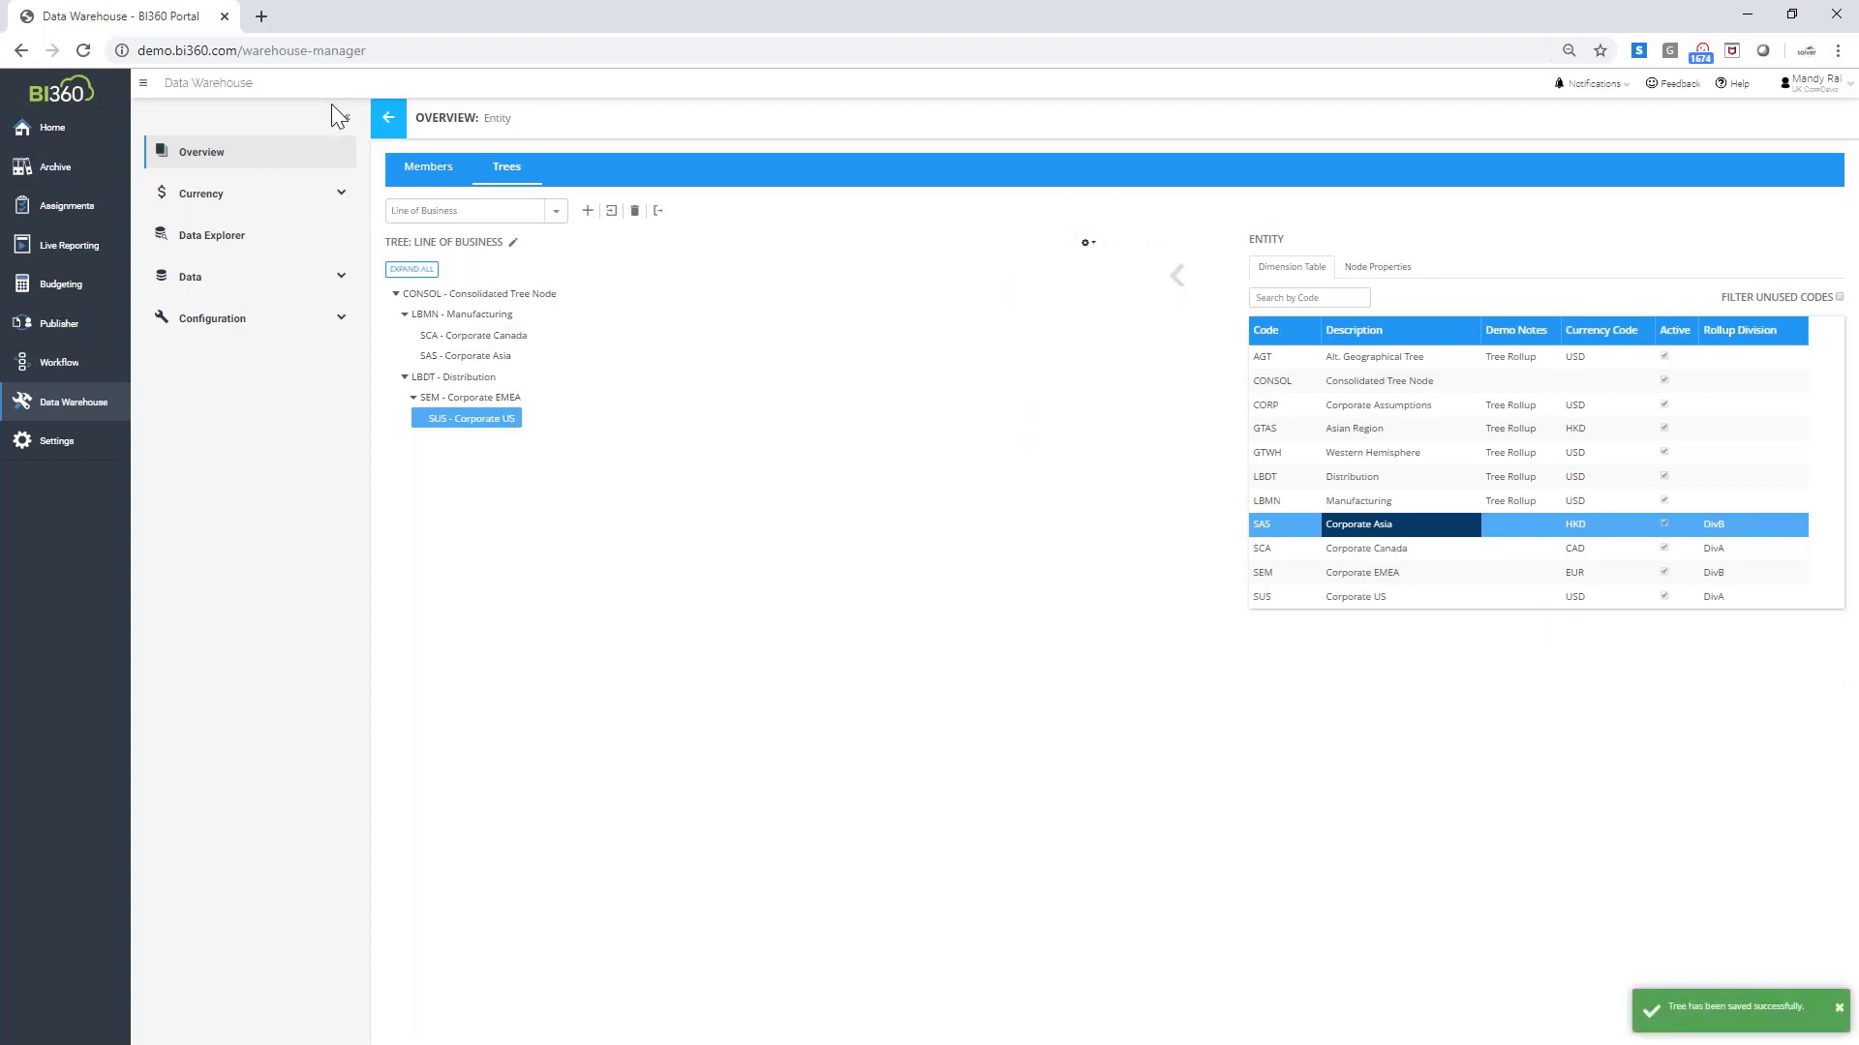
pyautogui.click(388, 117)
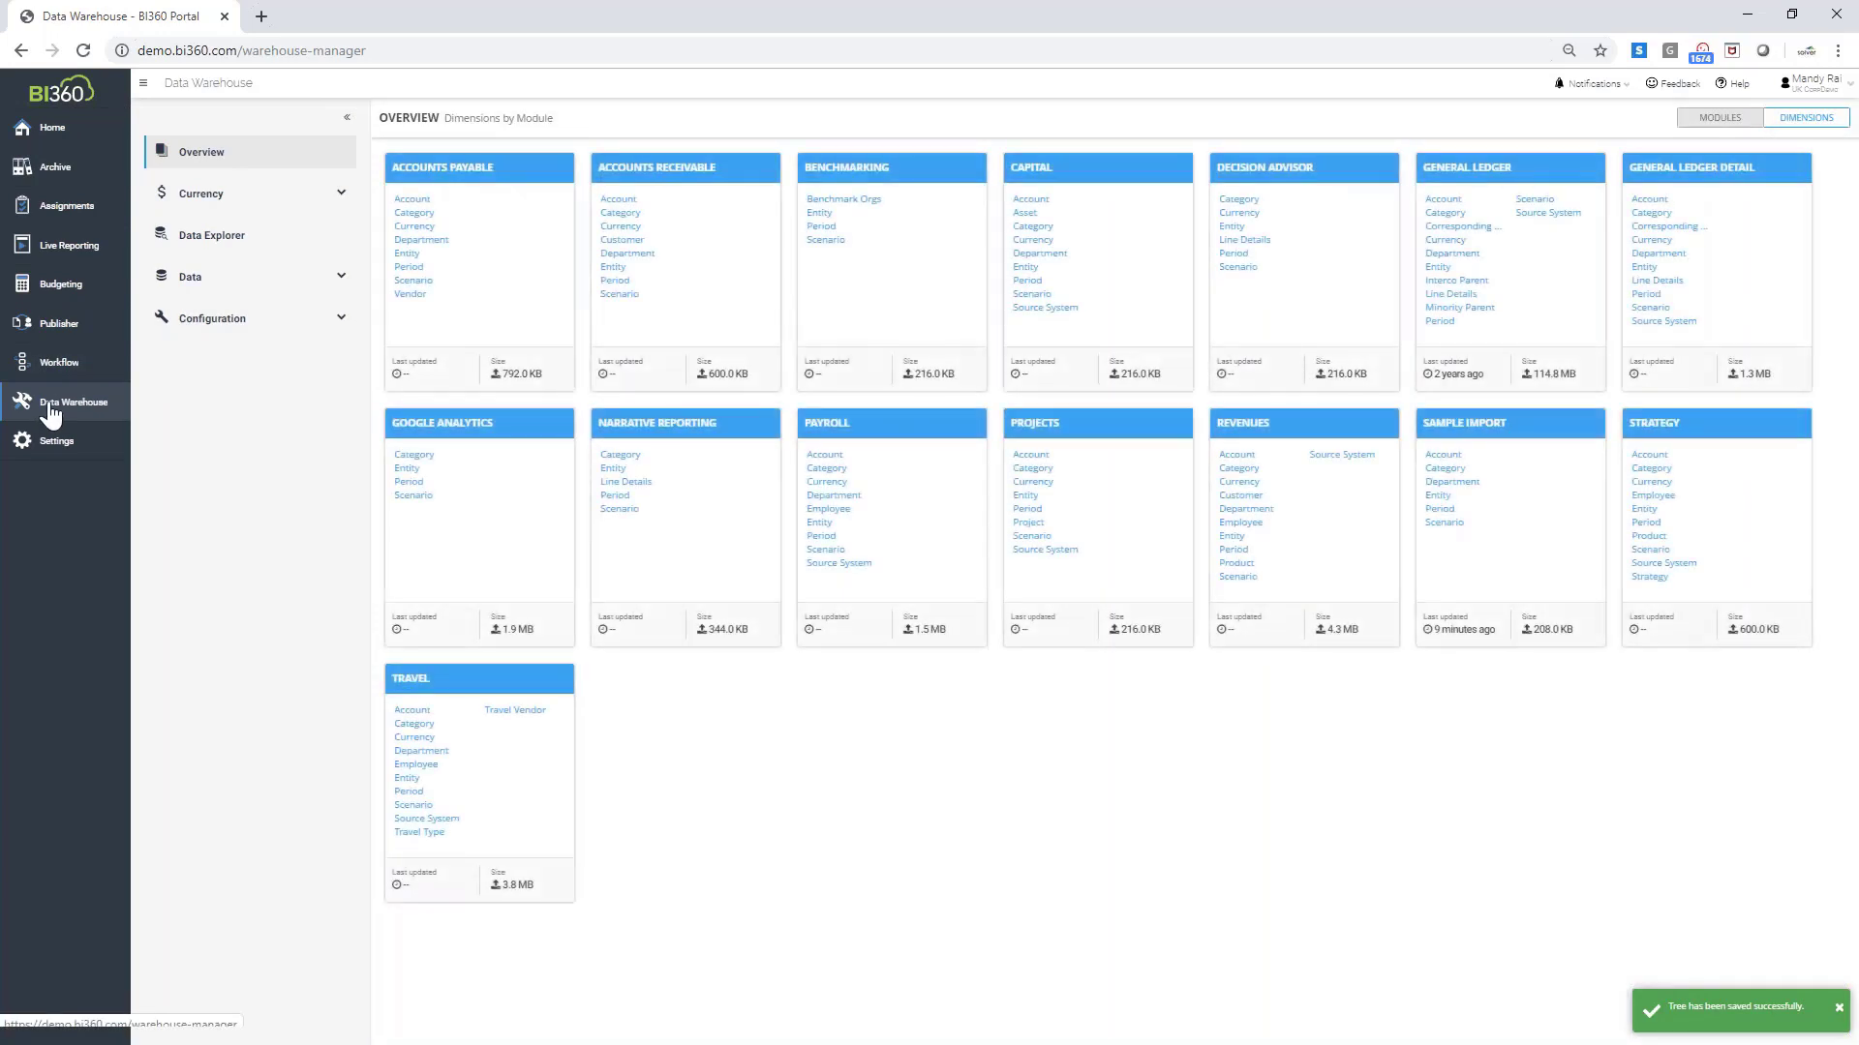
# Open the R338 - P&L - Consolidated - Multi Tab with Tree report from Live Reporting's 4. Consolidation category and widen its Variance column
pyautogui.click(77, 253)
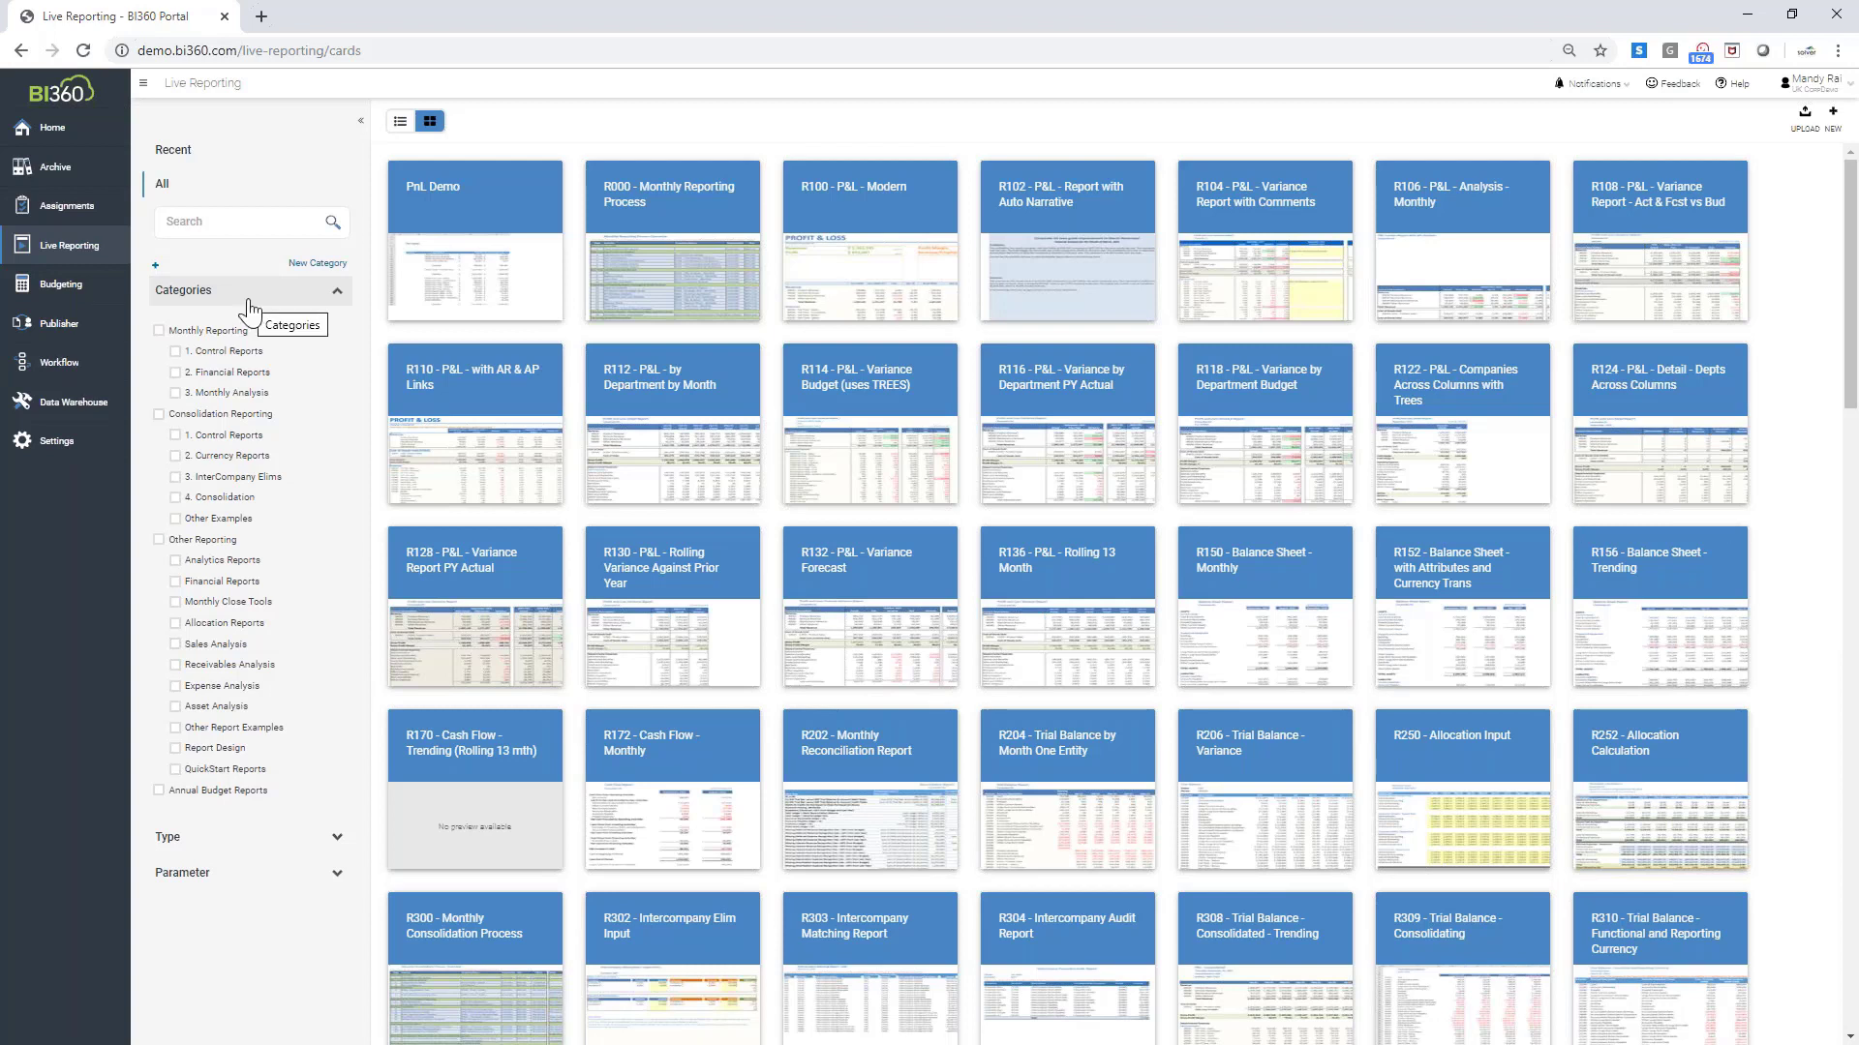
pyautogui.click(212, 501)
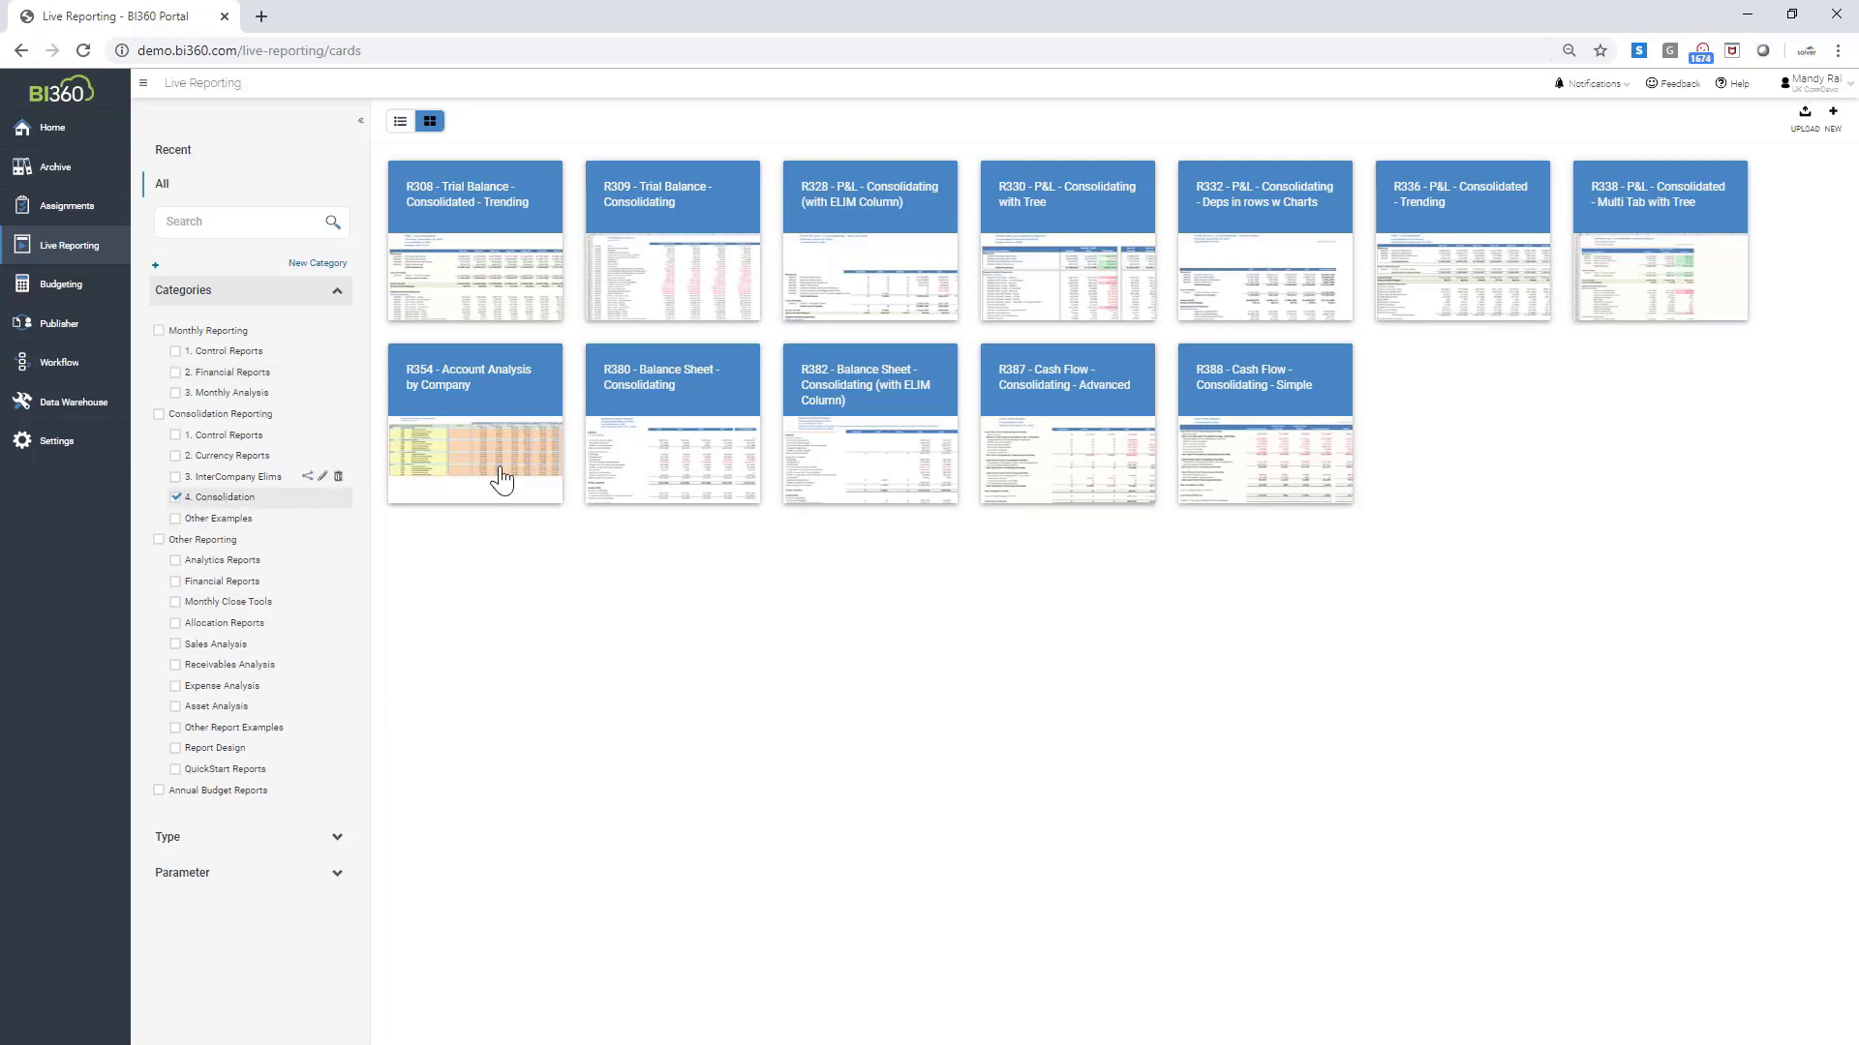
pyautogui.moveTo(1626, 280)
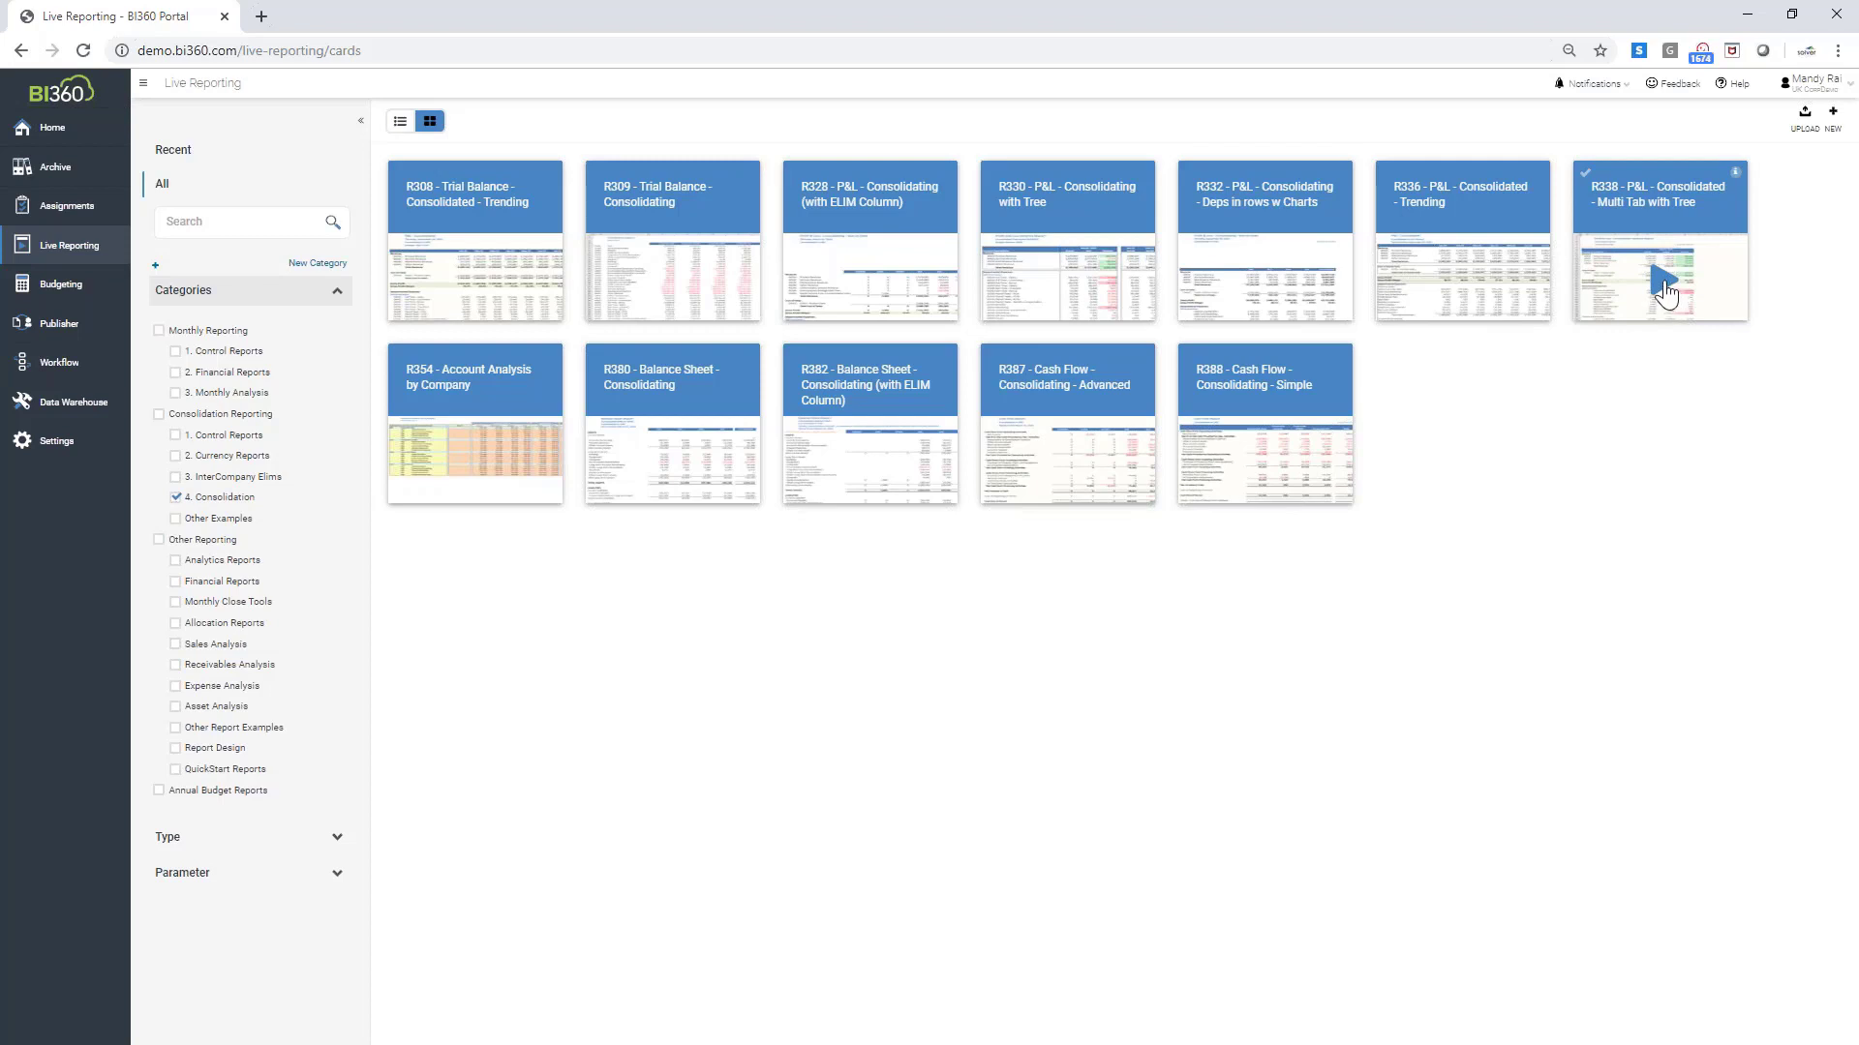
pyautogui.click(1665, 286)
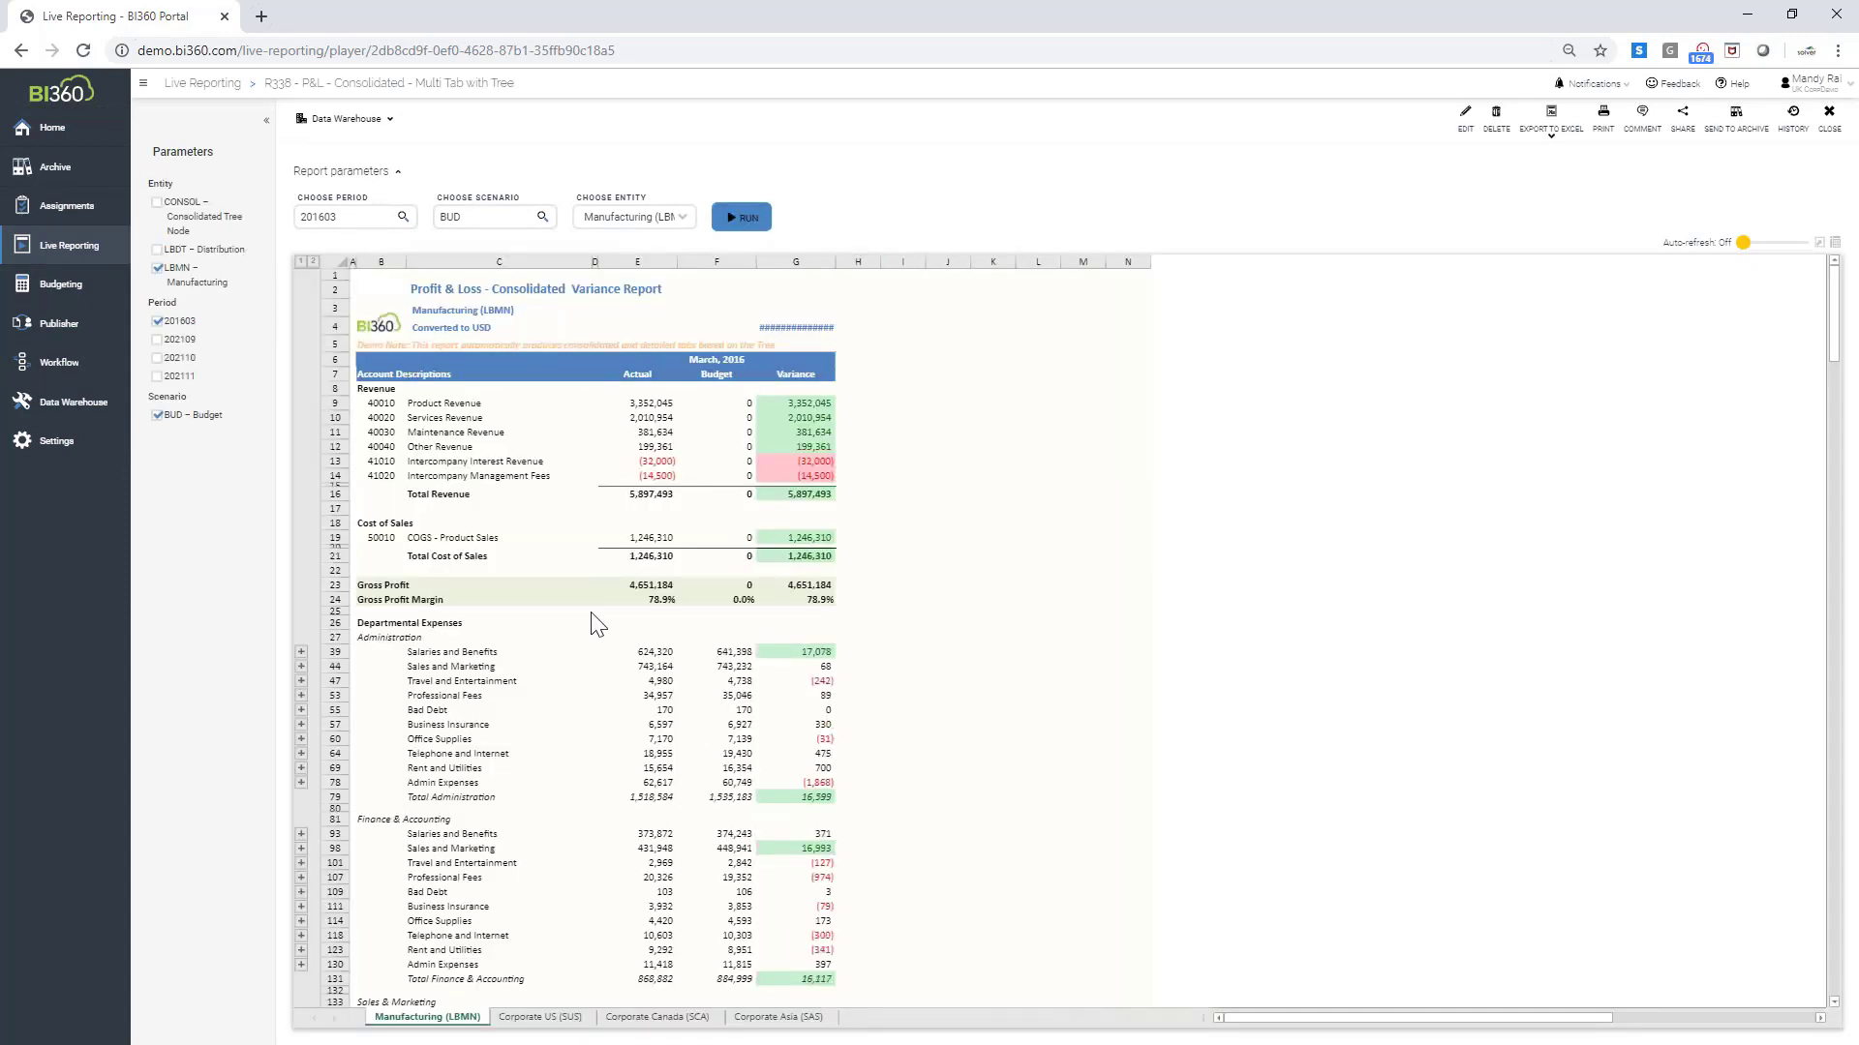
pyautogui.moveTo(835, 262); pyautogui.dragTo(884, 261)
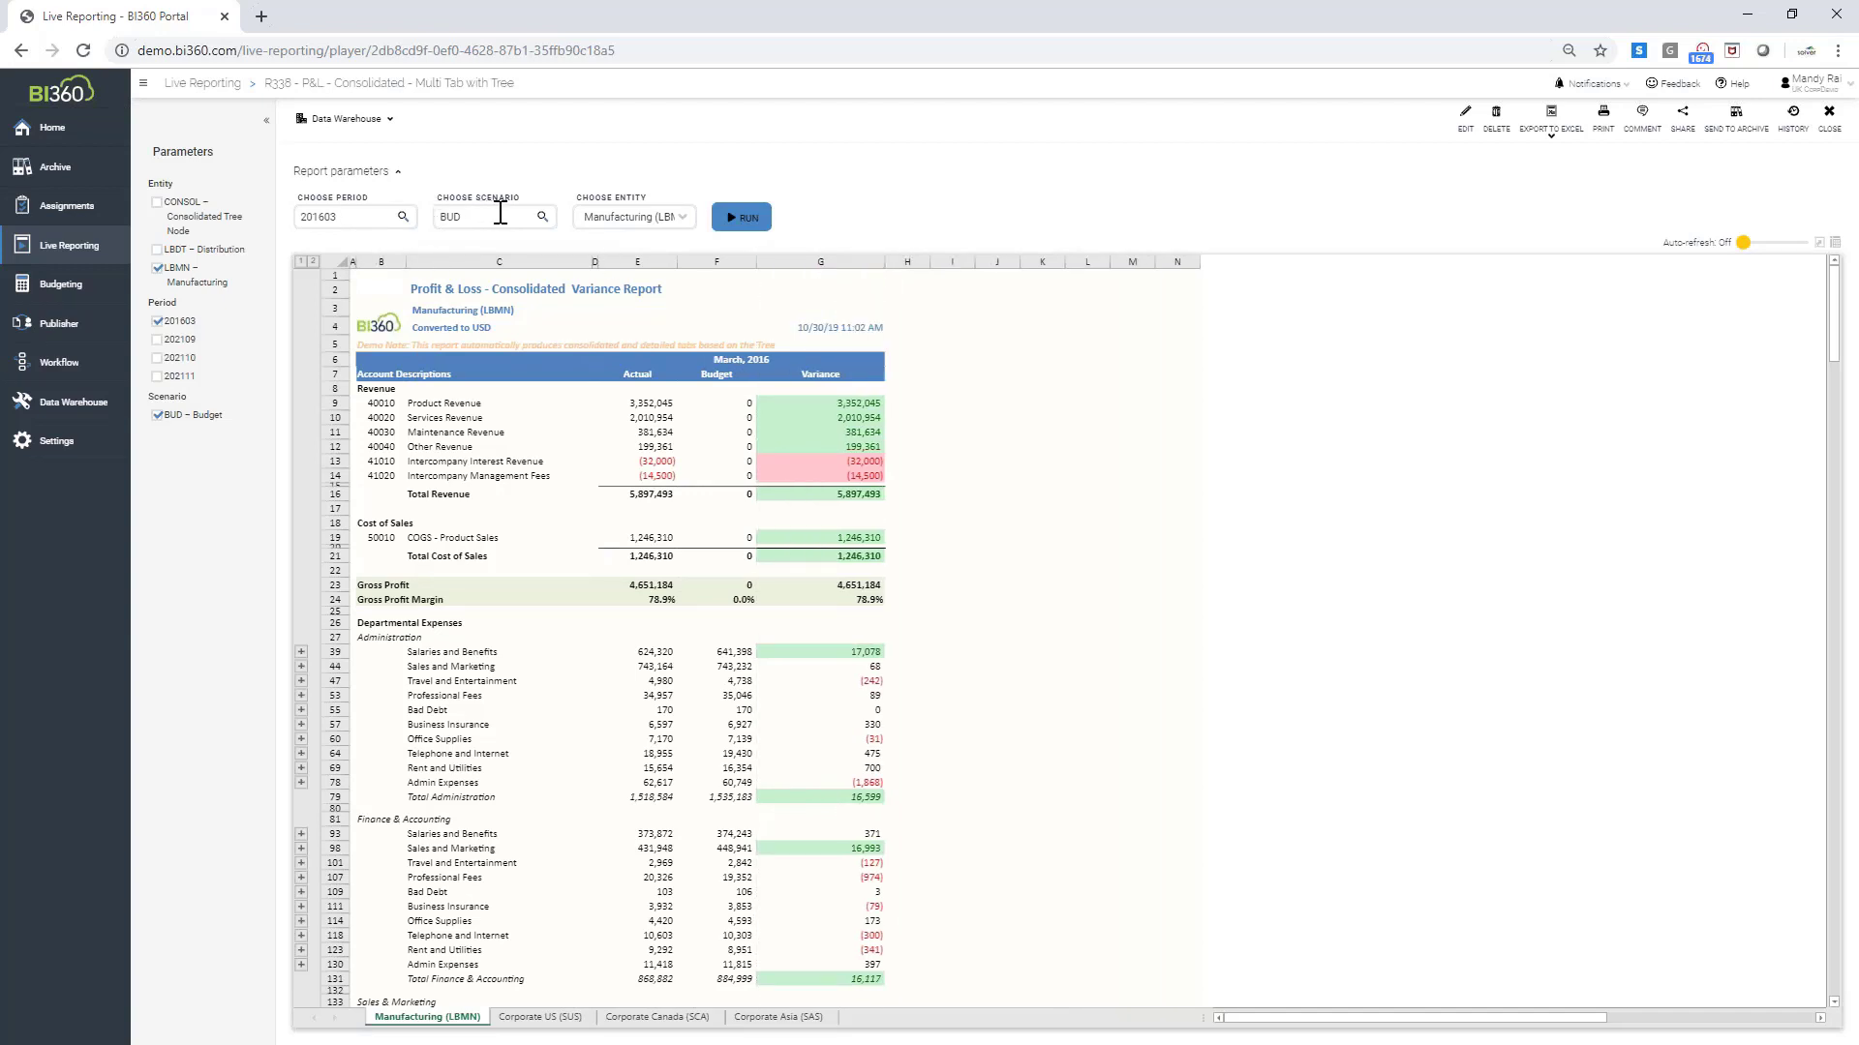
# Set the report's period to 201602 and look through the available scenarios
pyautogui.click(376, 215)
pyautogui.click(403, 217)
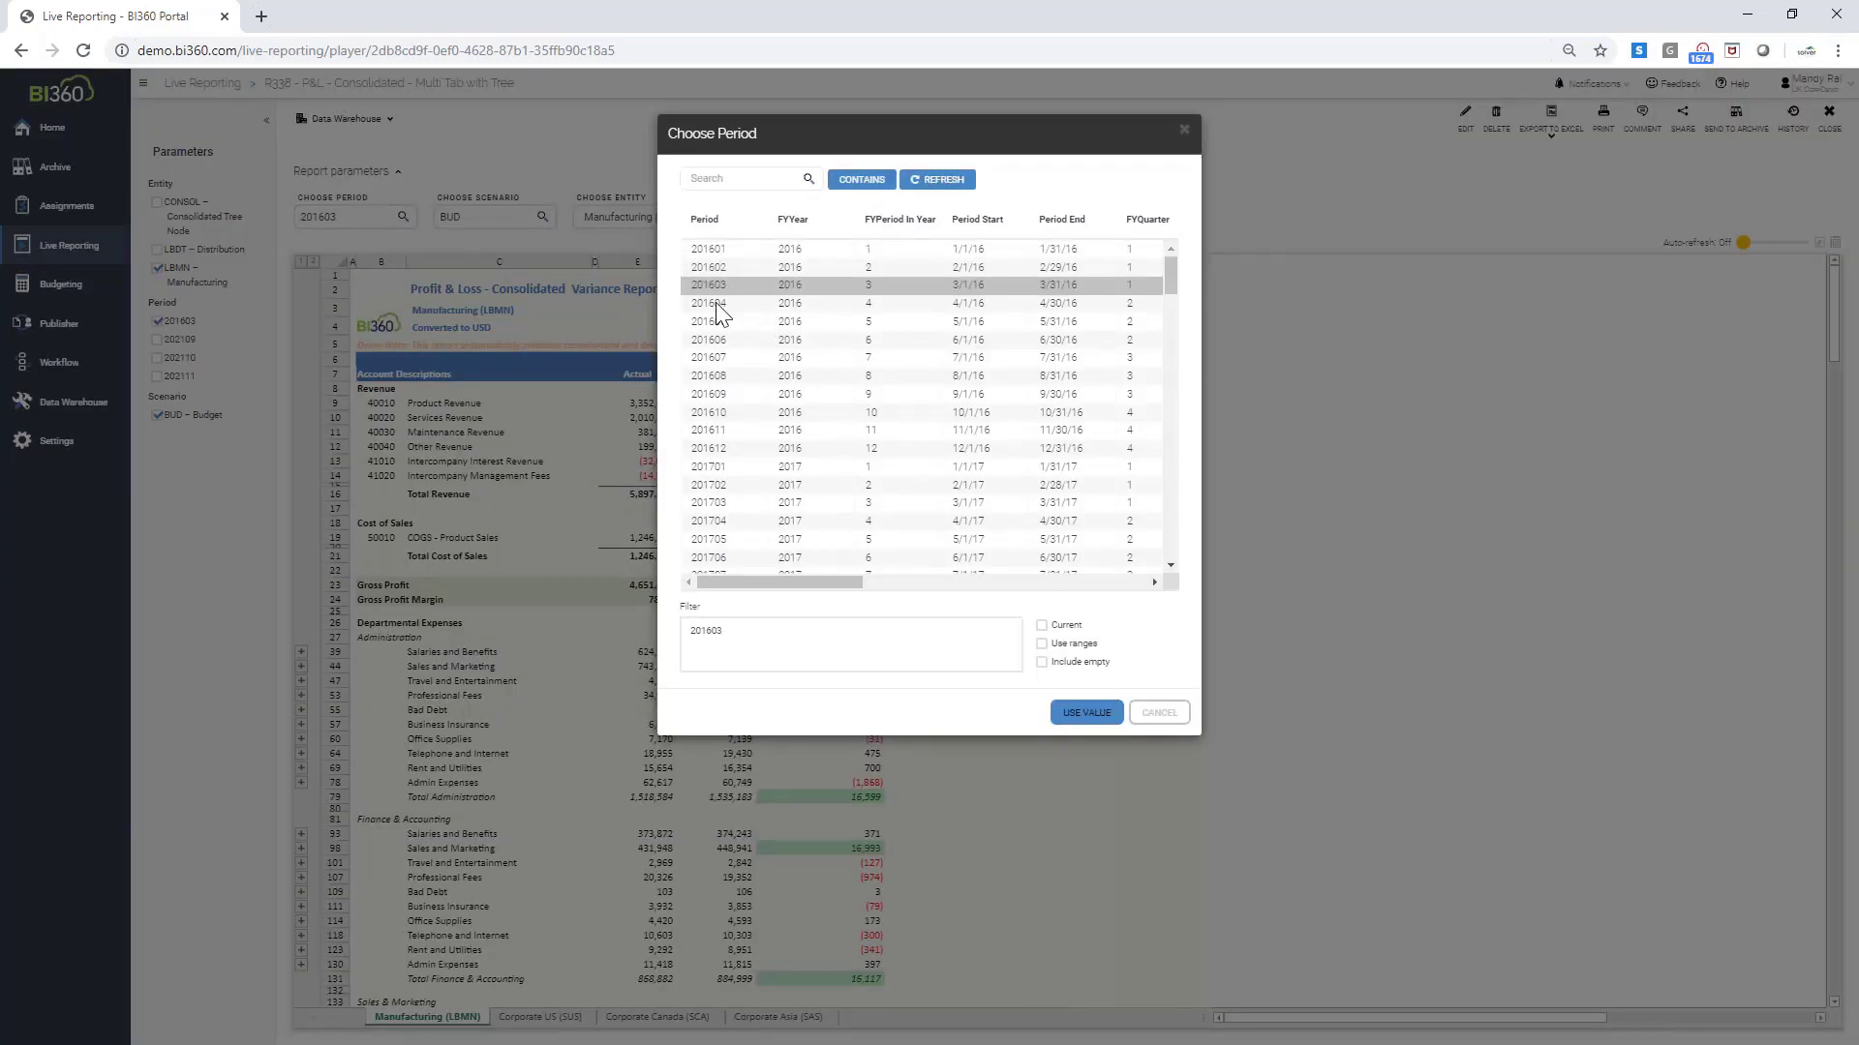
pyautogui.click(718, 269)
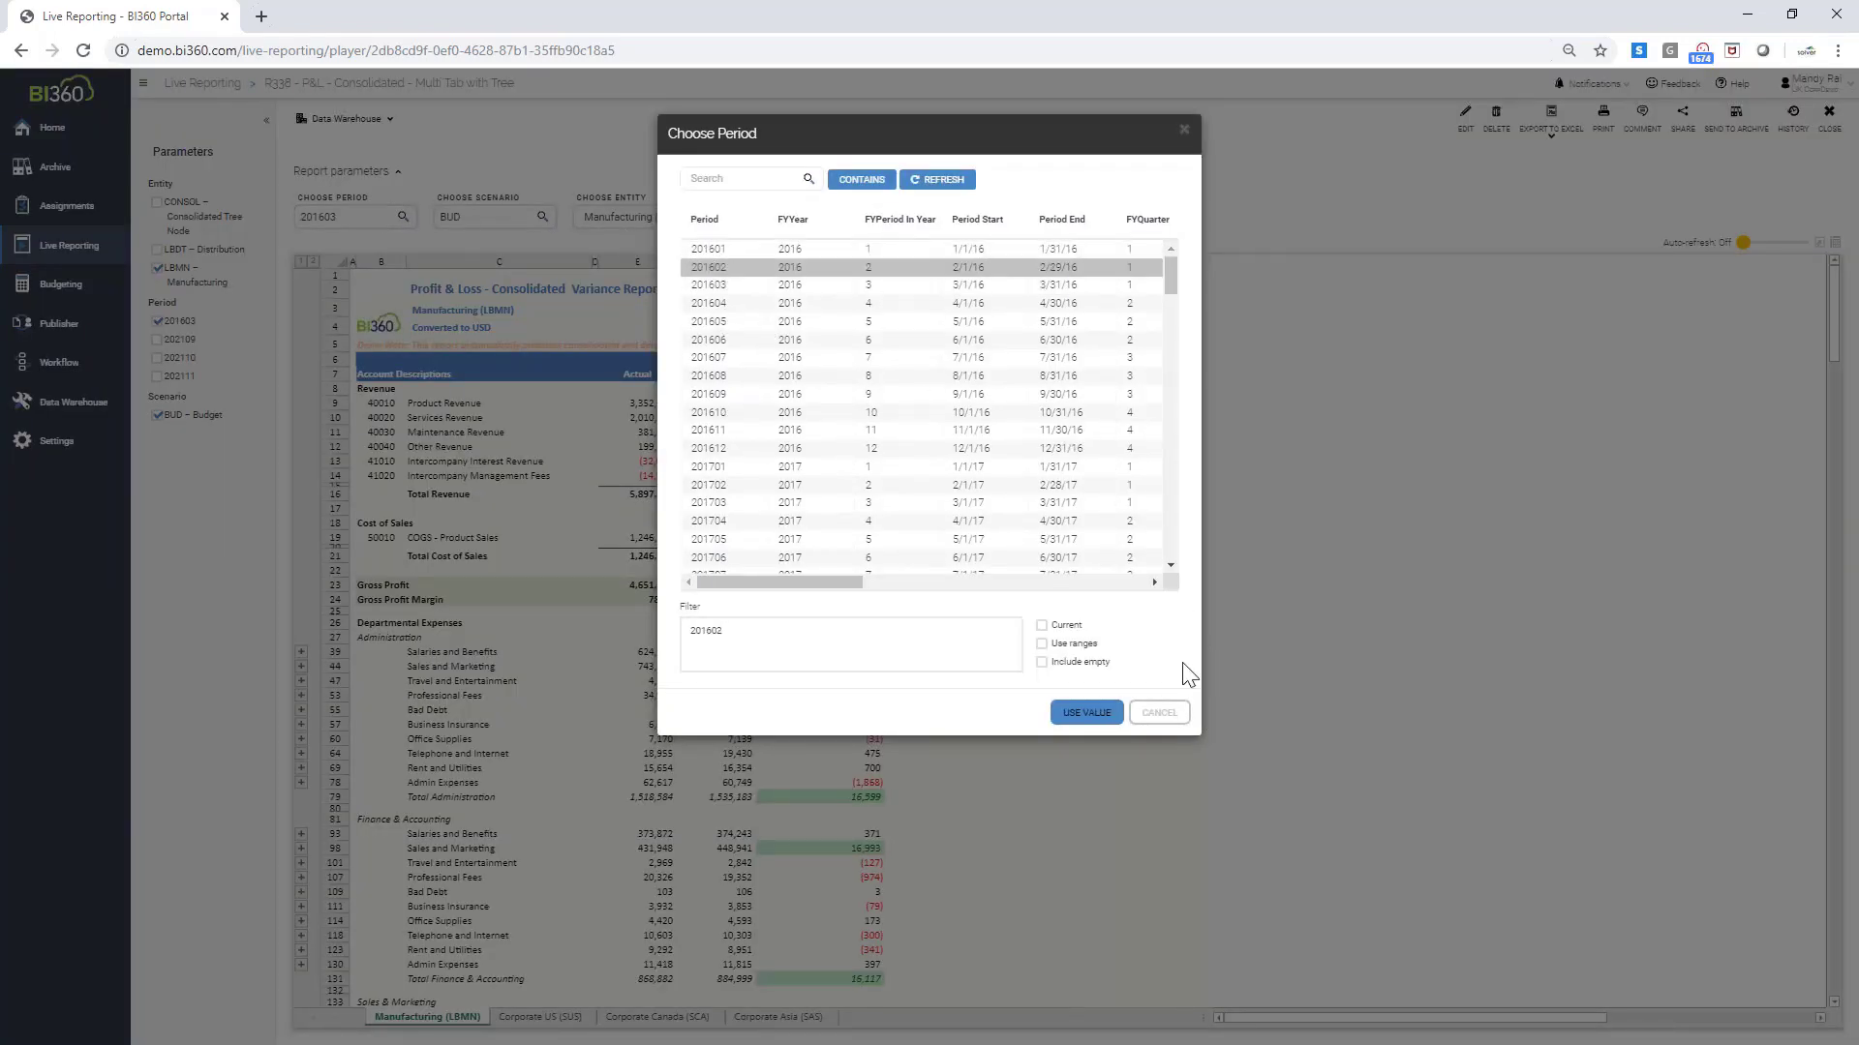
pyautogui.click(1082, 717)
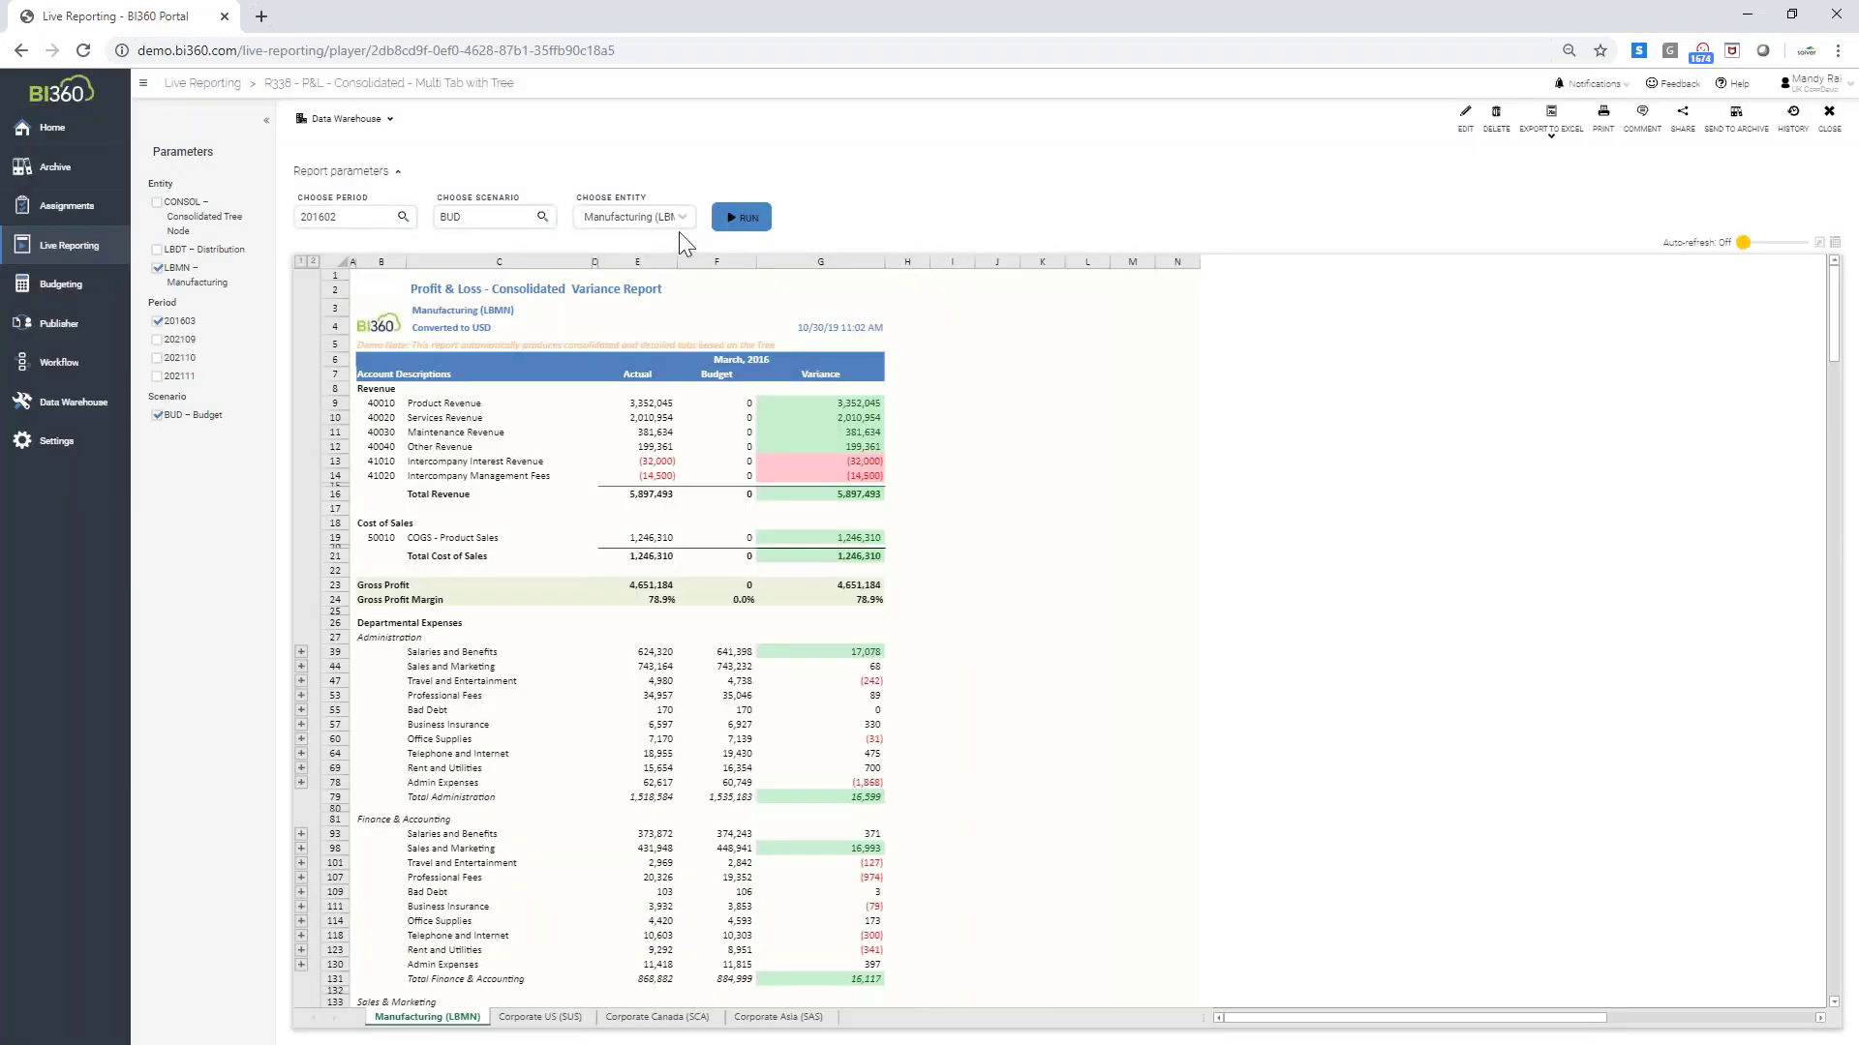
pyautogui.click(542, 216)
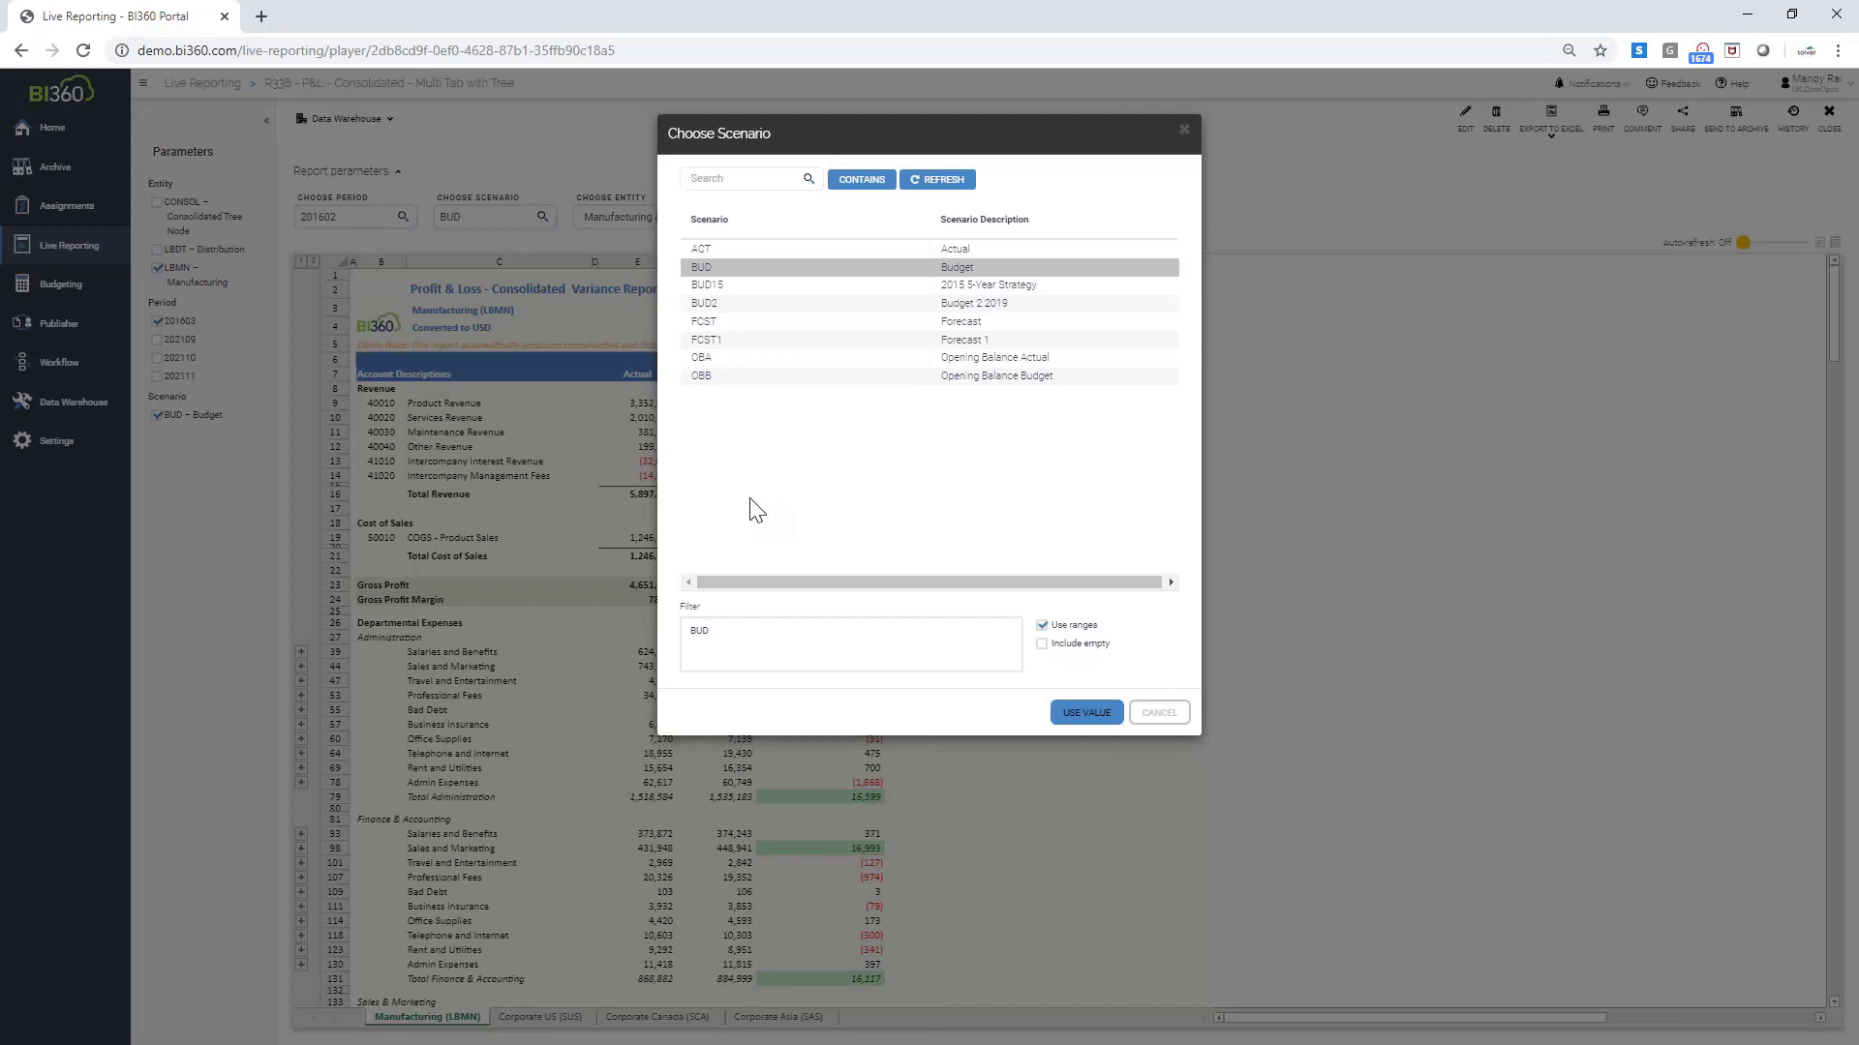
pyautogui.click(1177, 714)
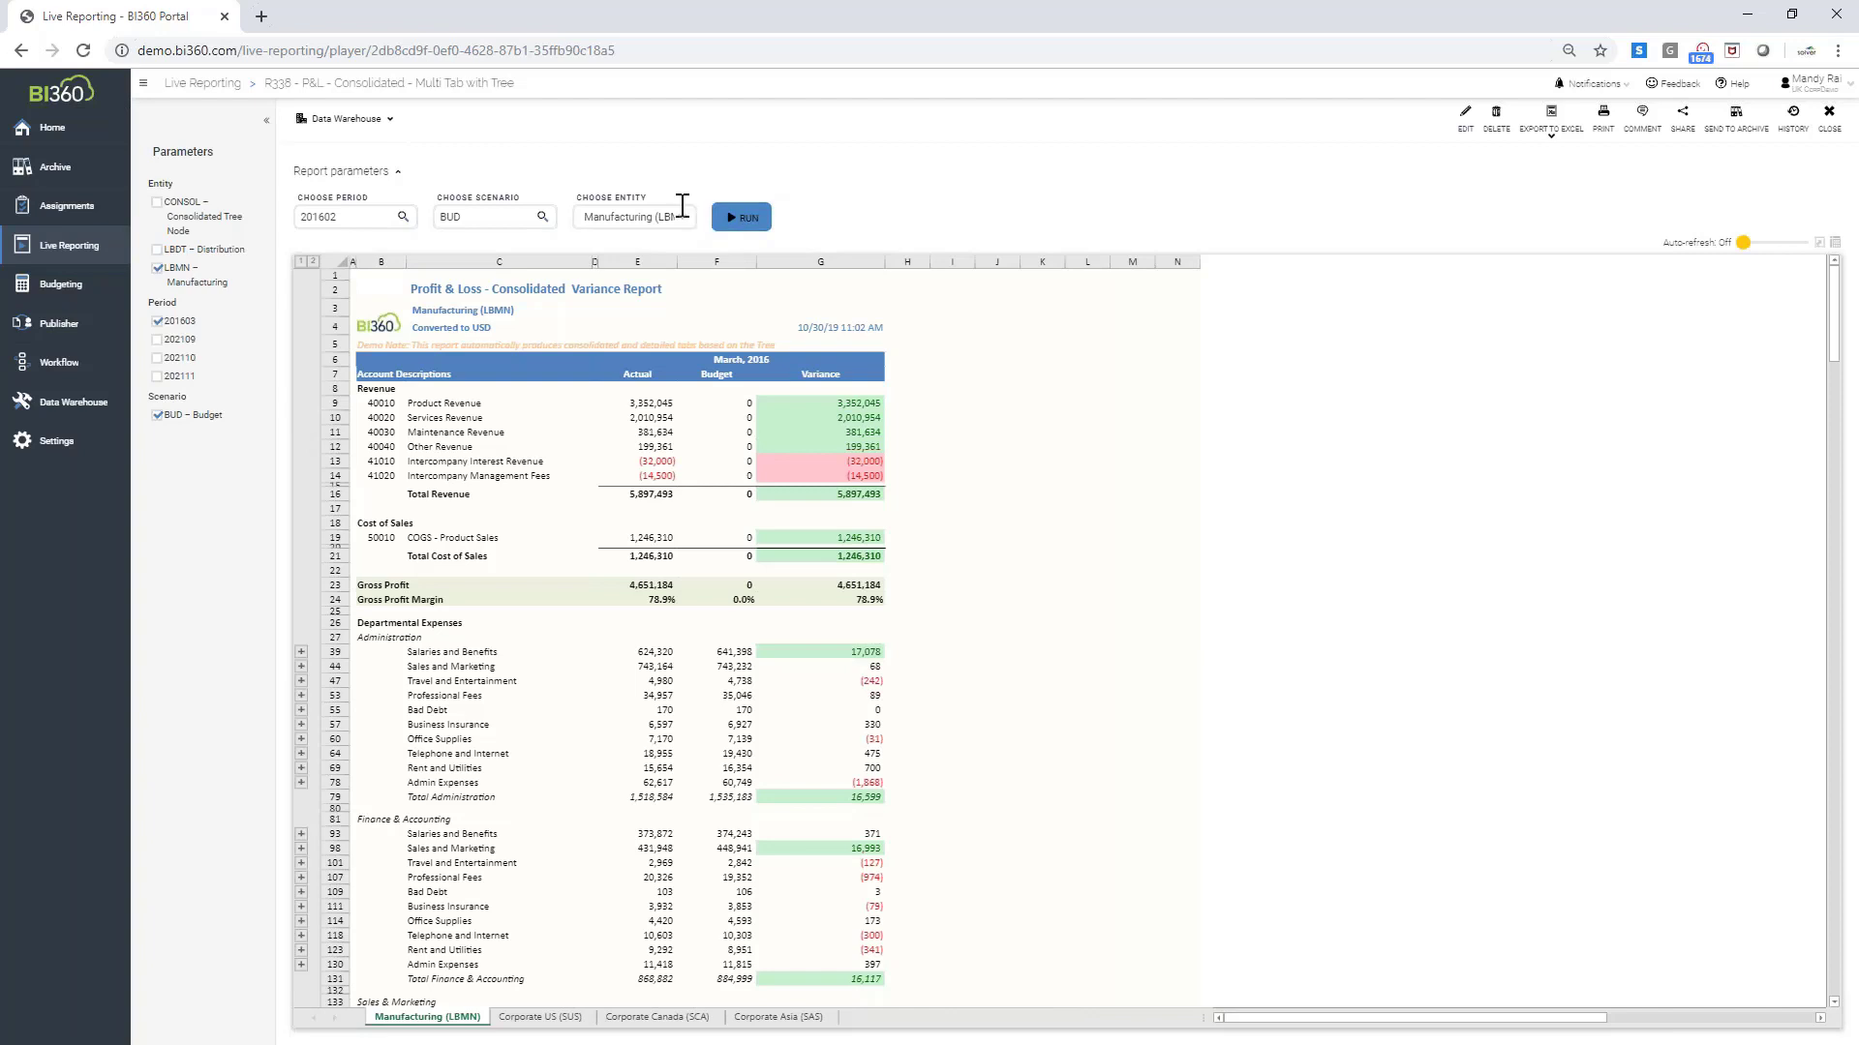
# Choose the Consolidated Tree Node (CONSOL) from the Line of Business Tree as the report's entity
pyautogui.click(684, 218)
pyautogui.click(644, 248)
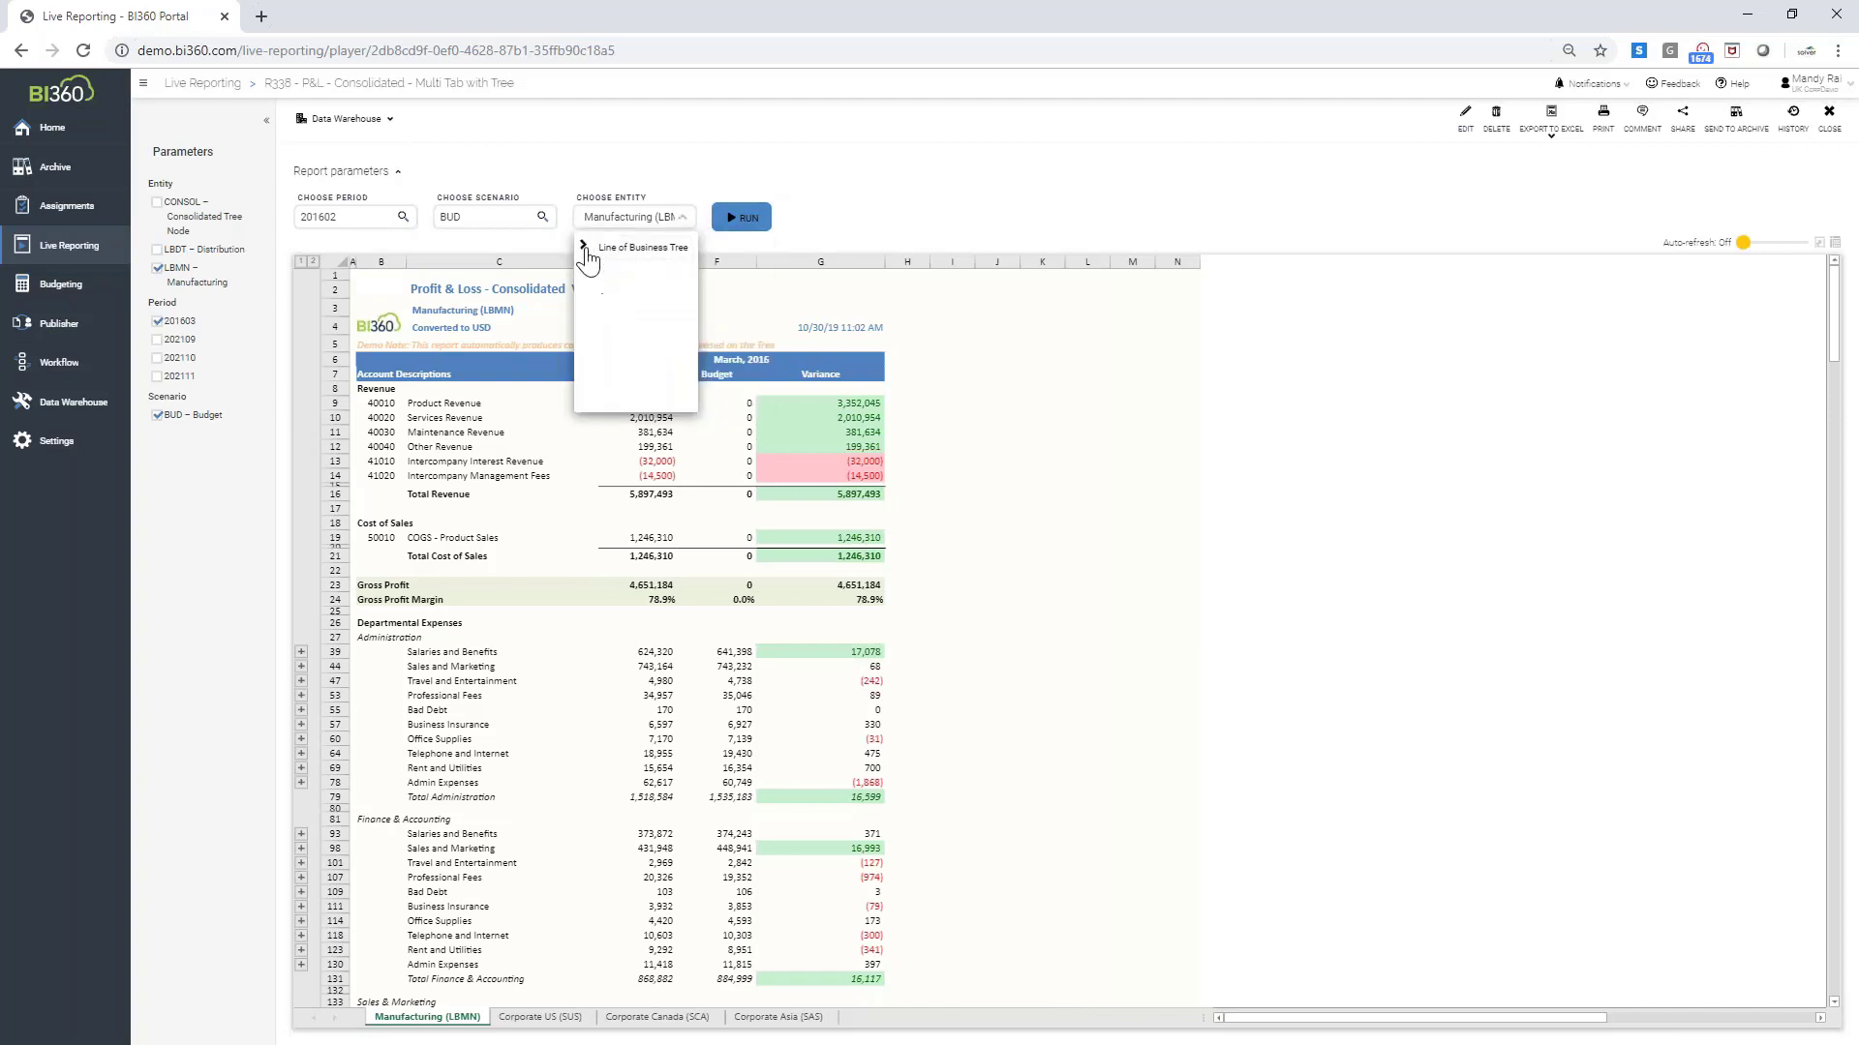
pyautogui.click(657, 257)
pyautogui.click(683, 217)
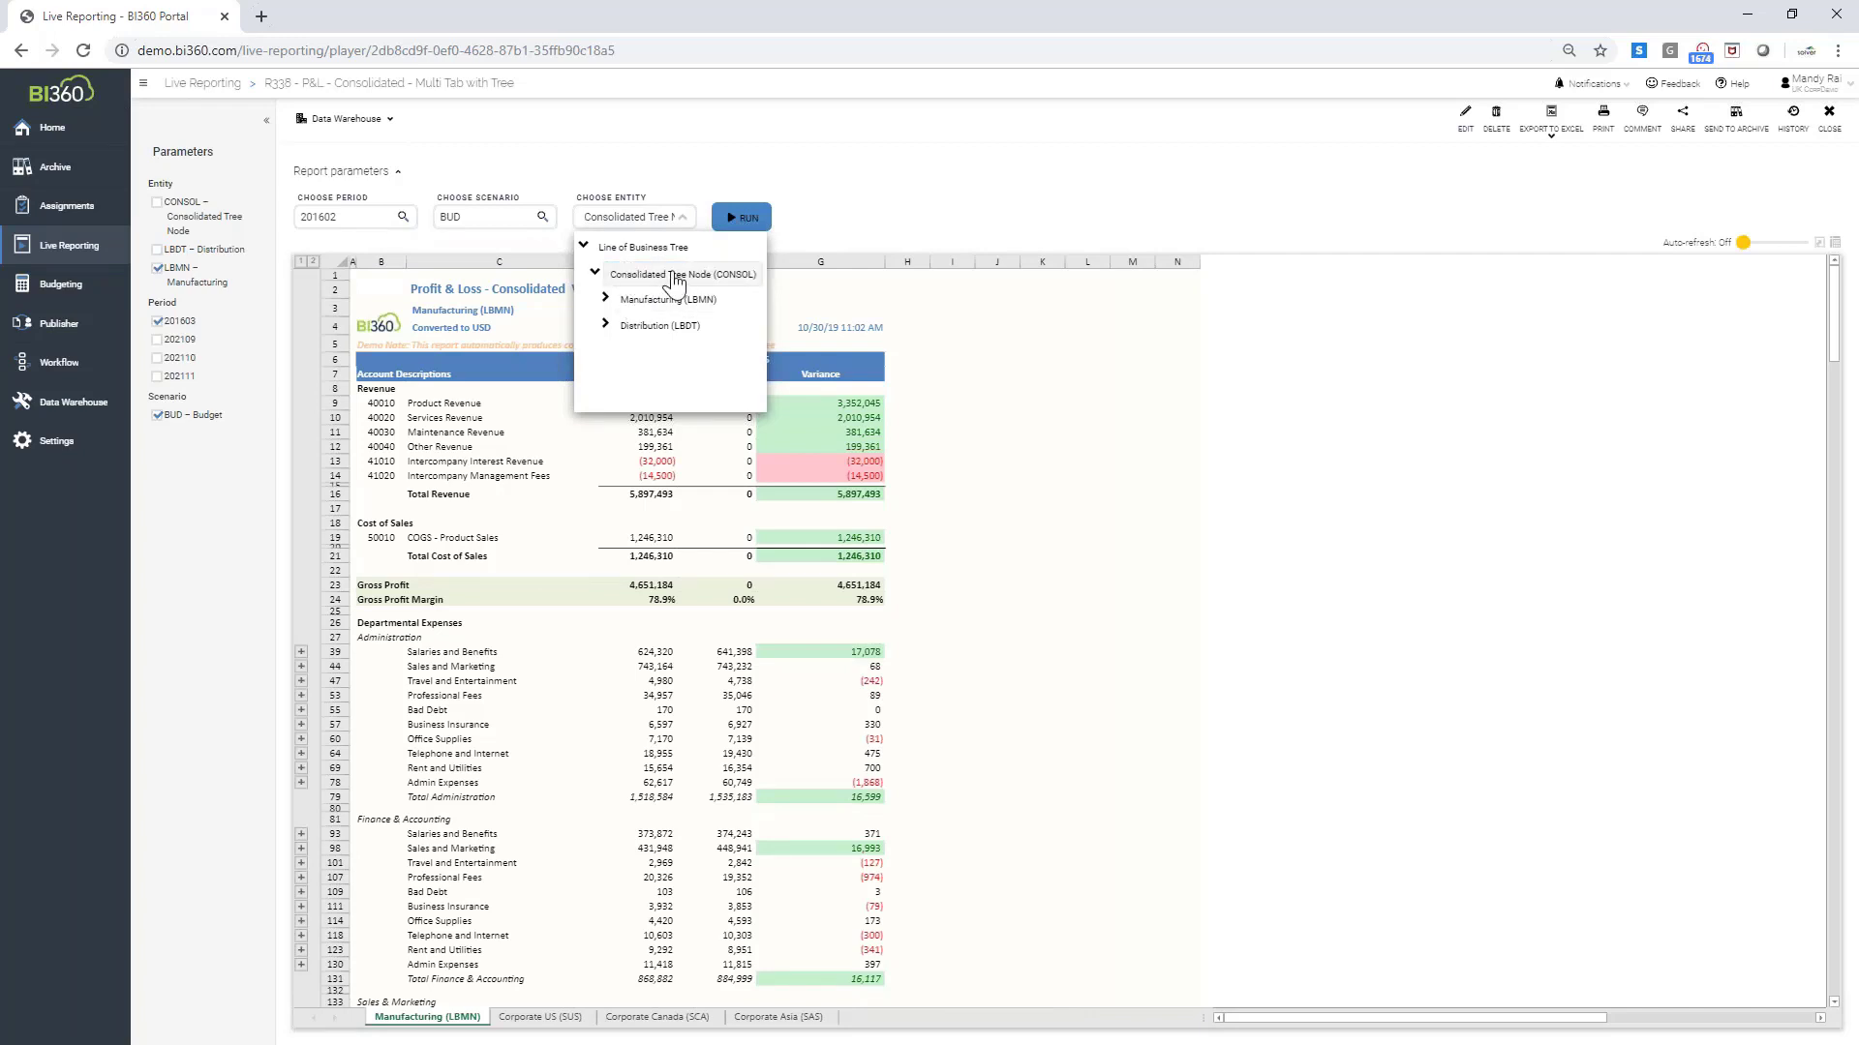
pyautogui.click(675, 276)
# Examine the entities under Manufacturing and Distribution in the entity selection tree, then collapse the consolidated node
pyautogui.click(605, 298)
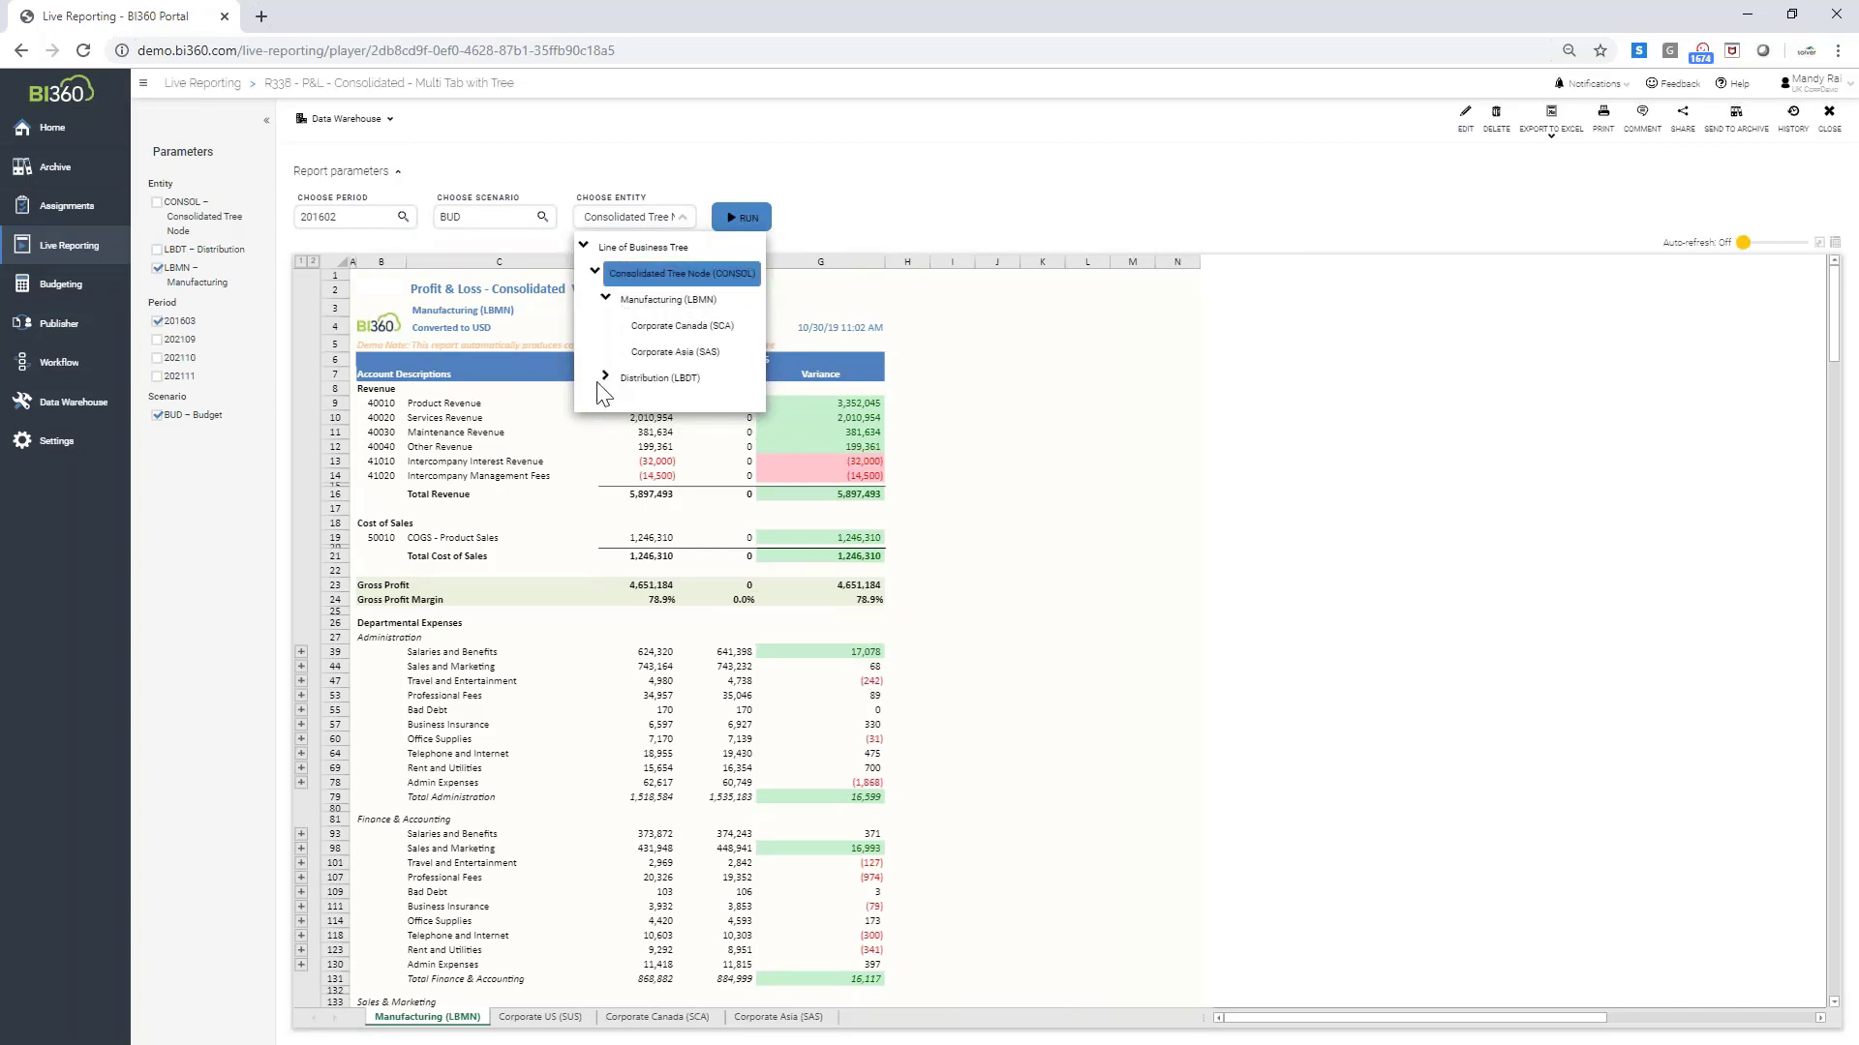
pyautogui.click(605, 377)
pyautogui.scroll(-1, 781, 387)
pyautogui.scroll(1, 780, 397)
pyautogui.click(594, 272)
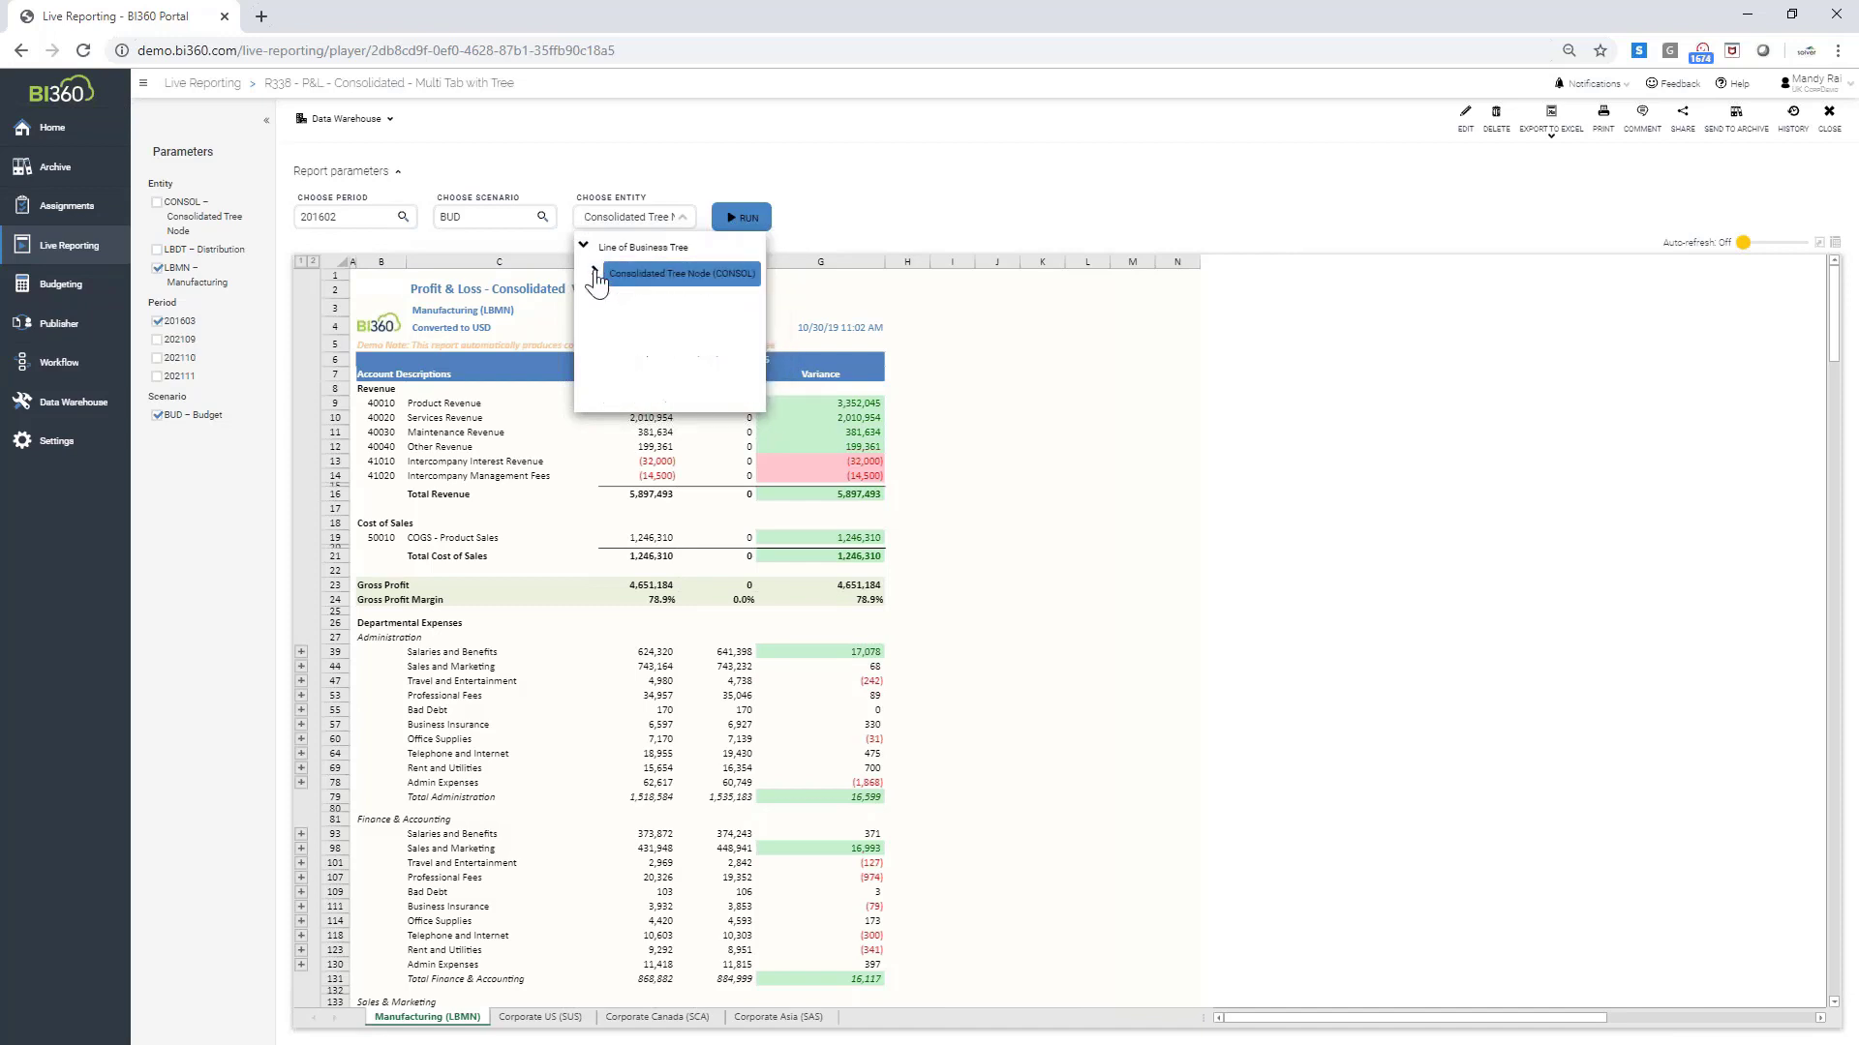
# Reselect the Consolidated Tree Node (CONSOL) entity, run the report and widen its Variance column
pyautogui.click(662, 274)
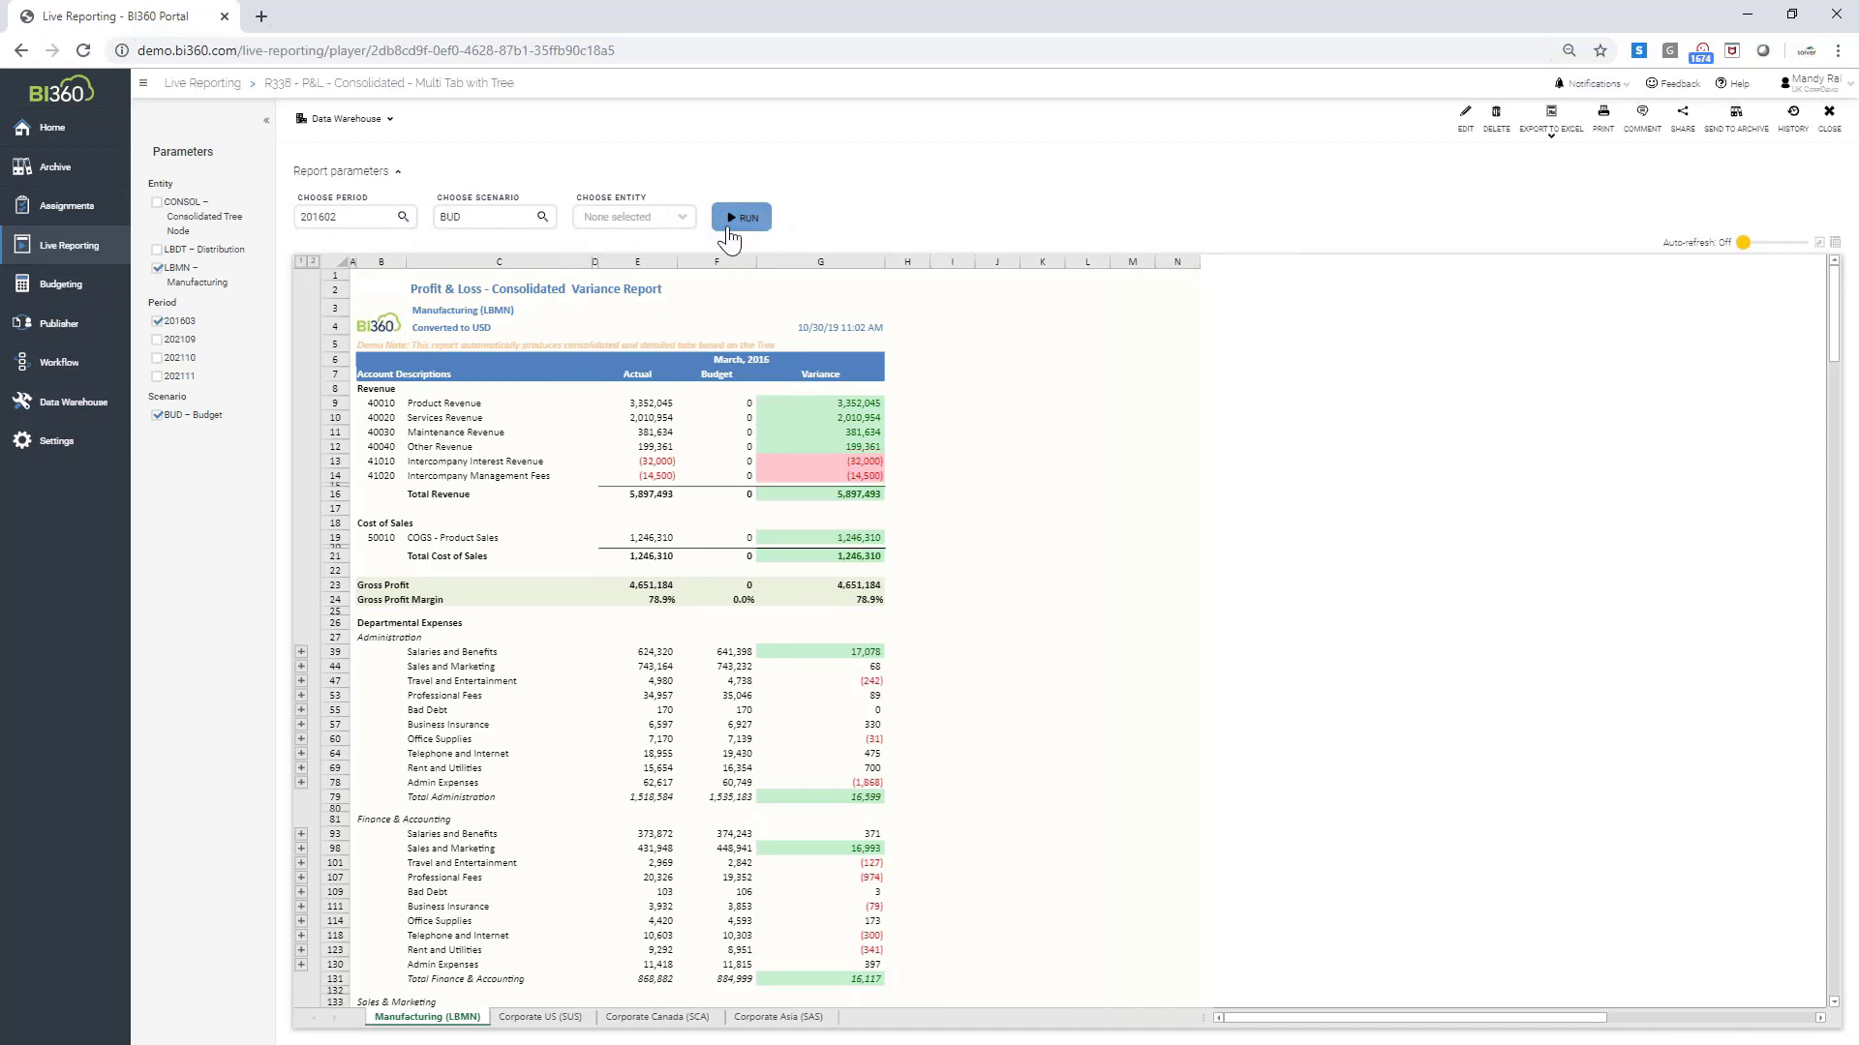
pyautogui.click(677, 219)
pyautogui.click(765, 277)
pyautogui.click(749, 219)
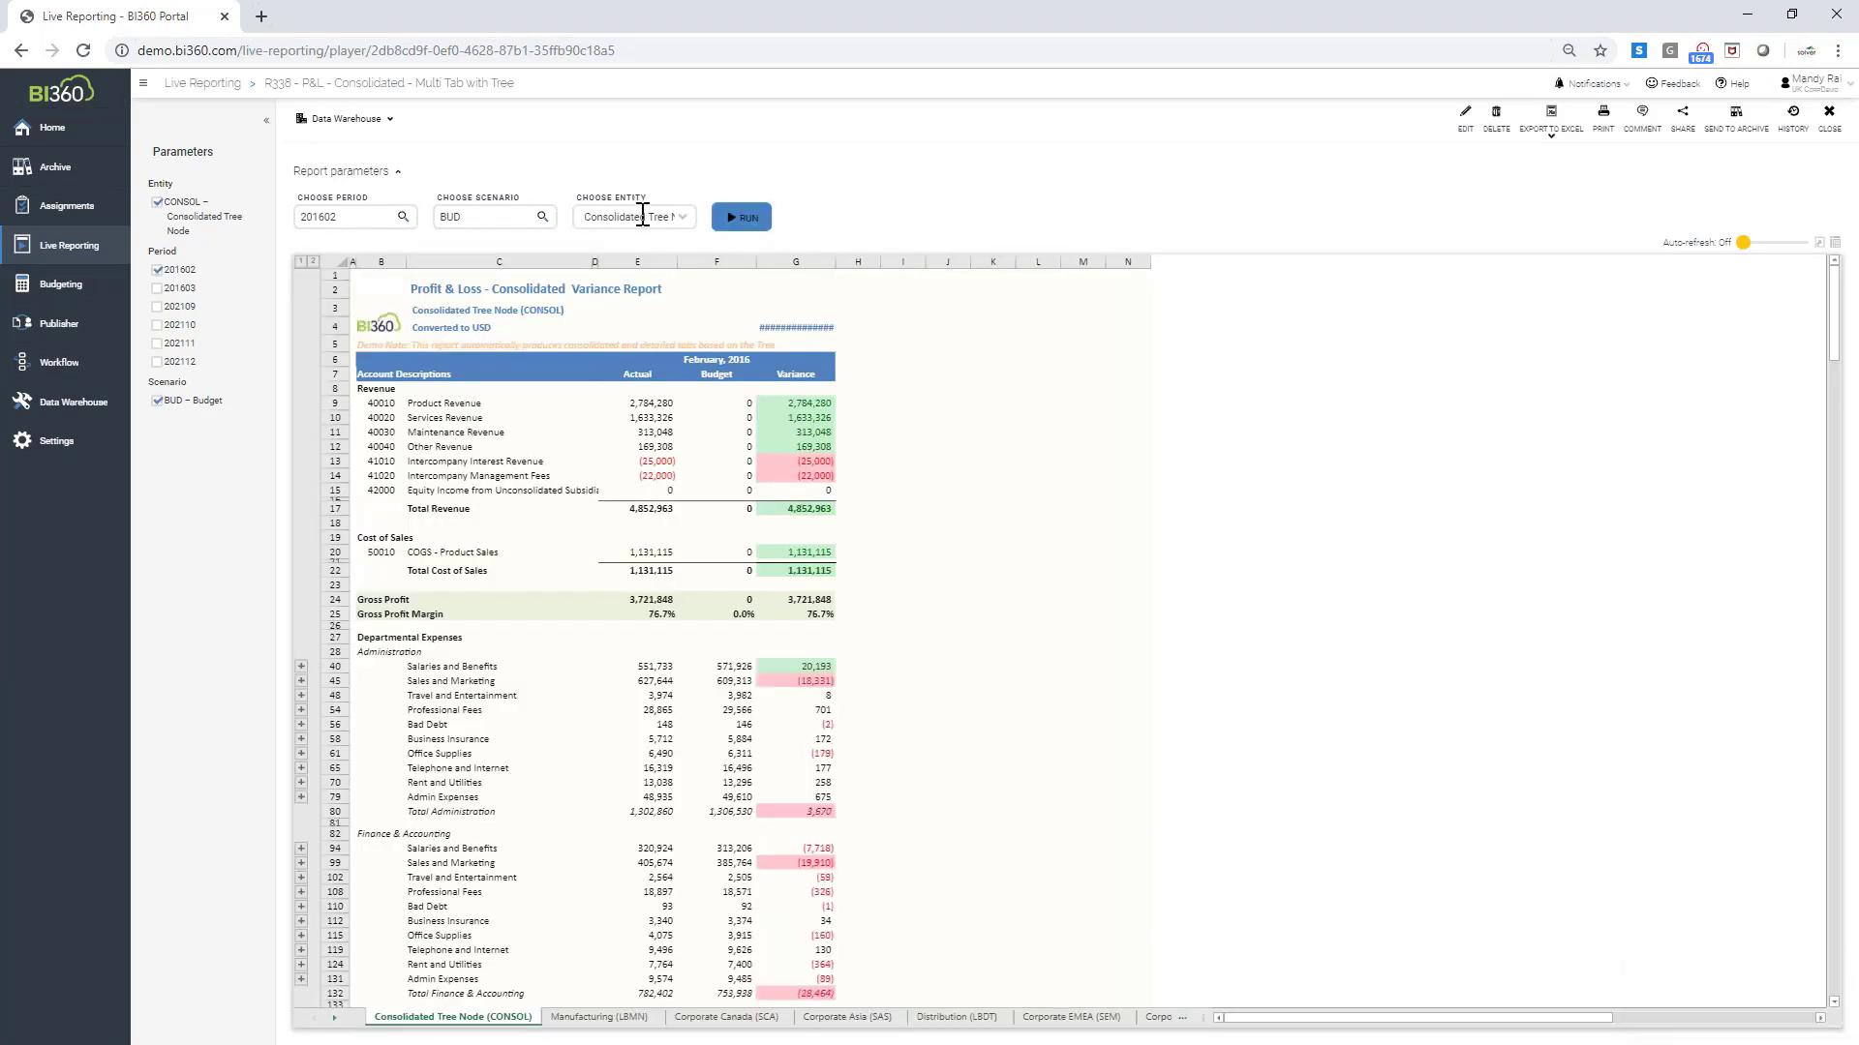
pyautogui.moveTo(835, 263); pyautogui.dragTo(877, 264)
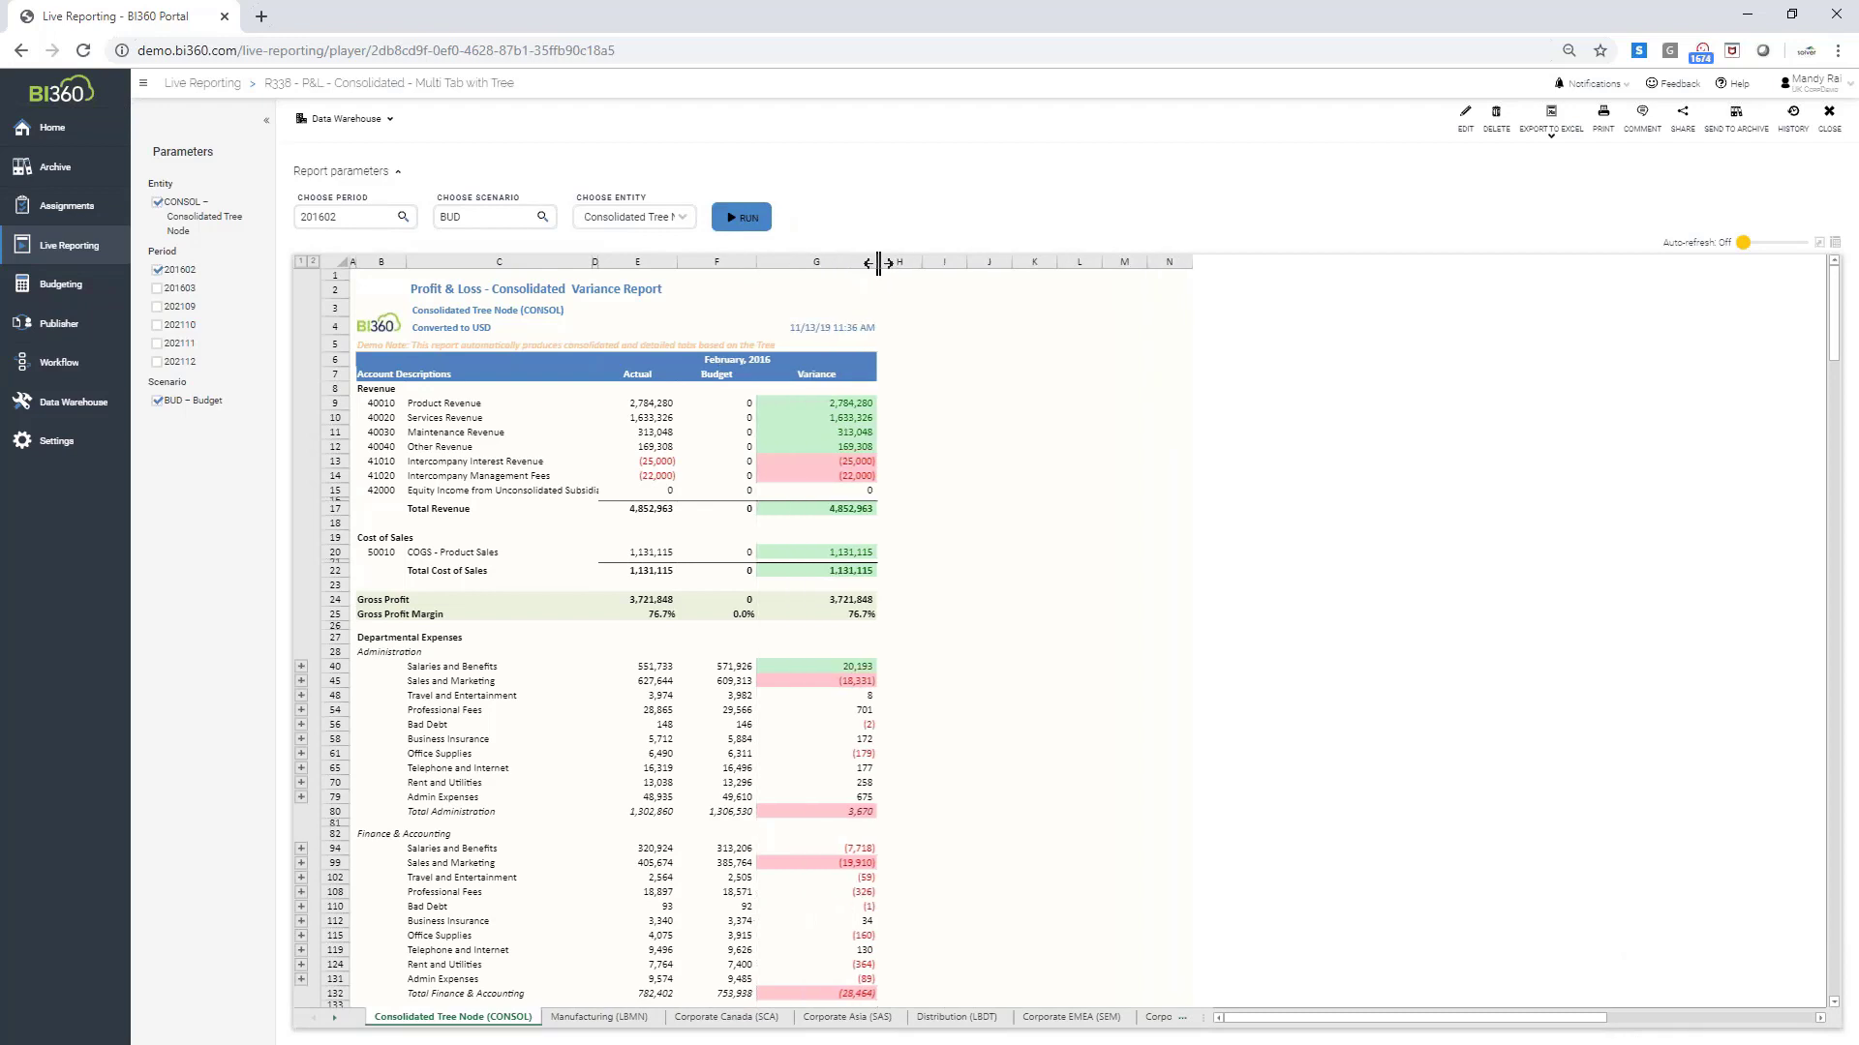
# Enlarge the report view and highlight the revenue account descriptions and their Actual, Budget and Variance figures
pyautogui.click(1818, 244)
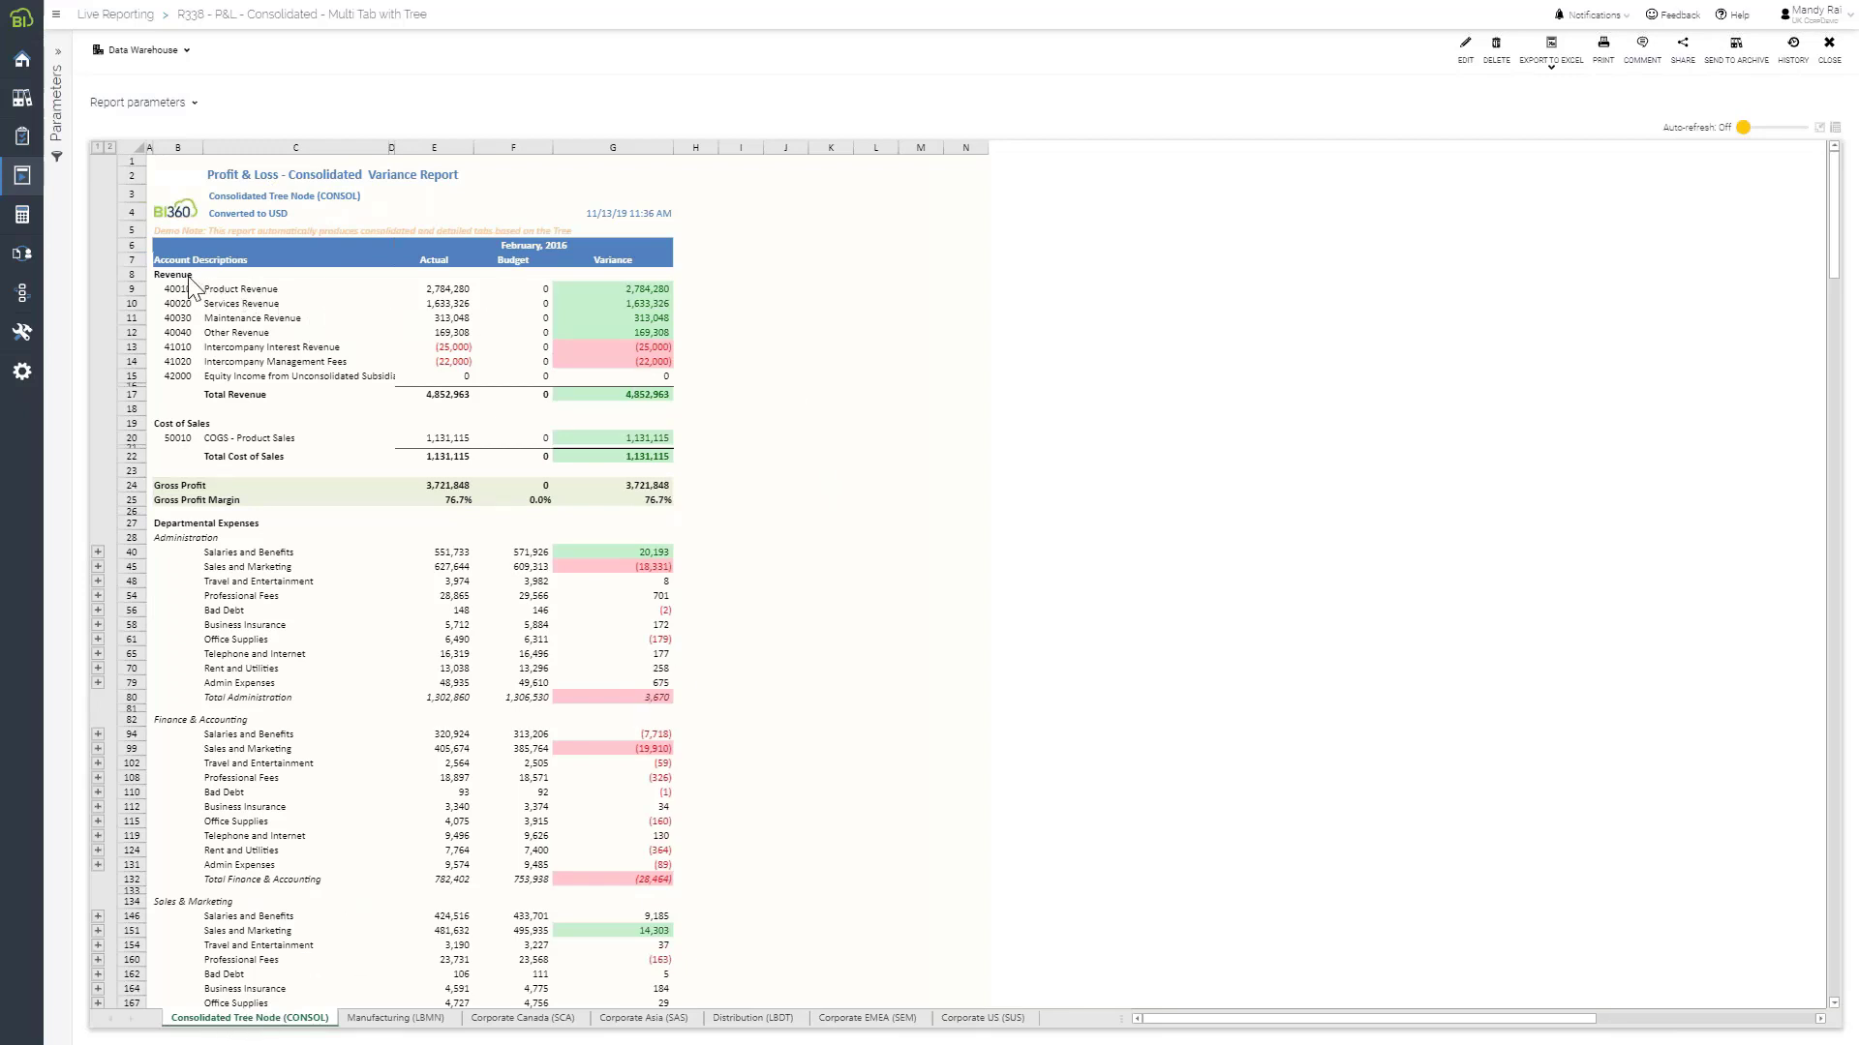
pyautogui.moveTo(224, 293); pyautogui.dragTo(363, 376)
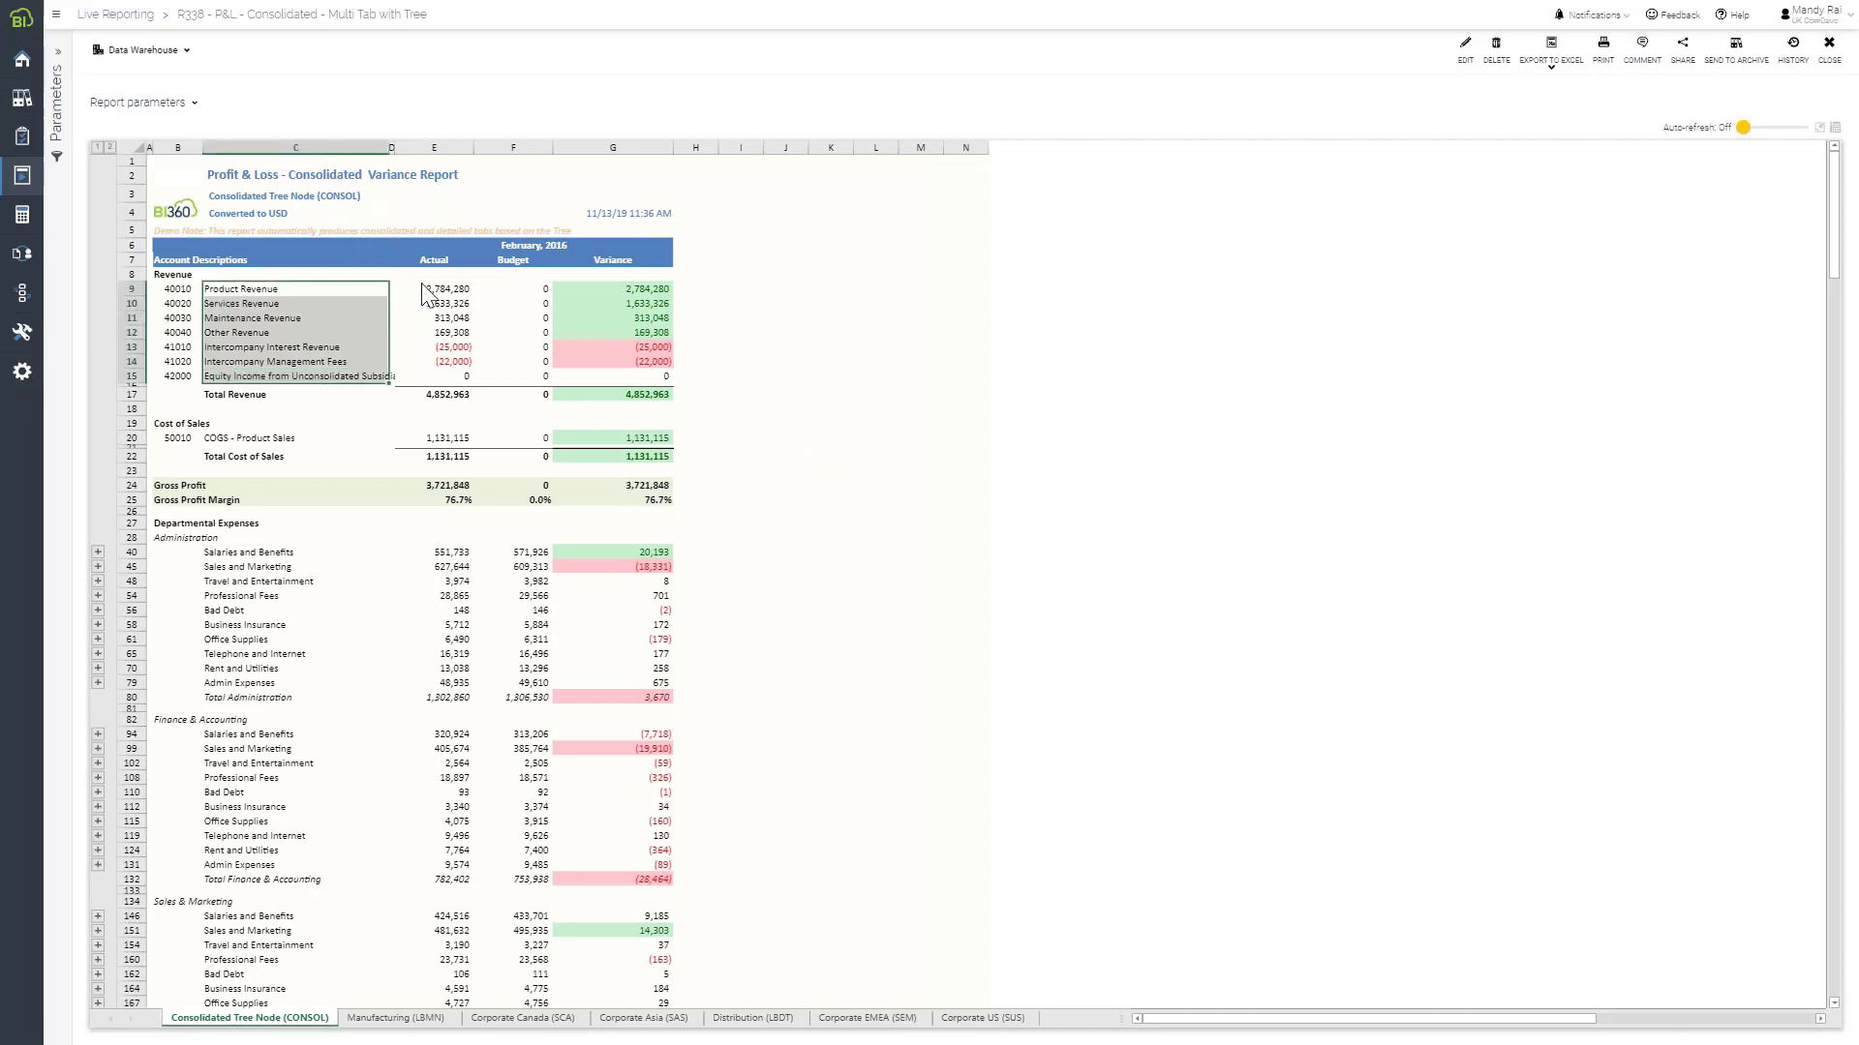
pyautogui.moveTo(421, 288); pyautogui.dragTo(471, 368)
pyautogui.moveTo(544, 288); pyautogui.dragTo(547, 383)
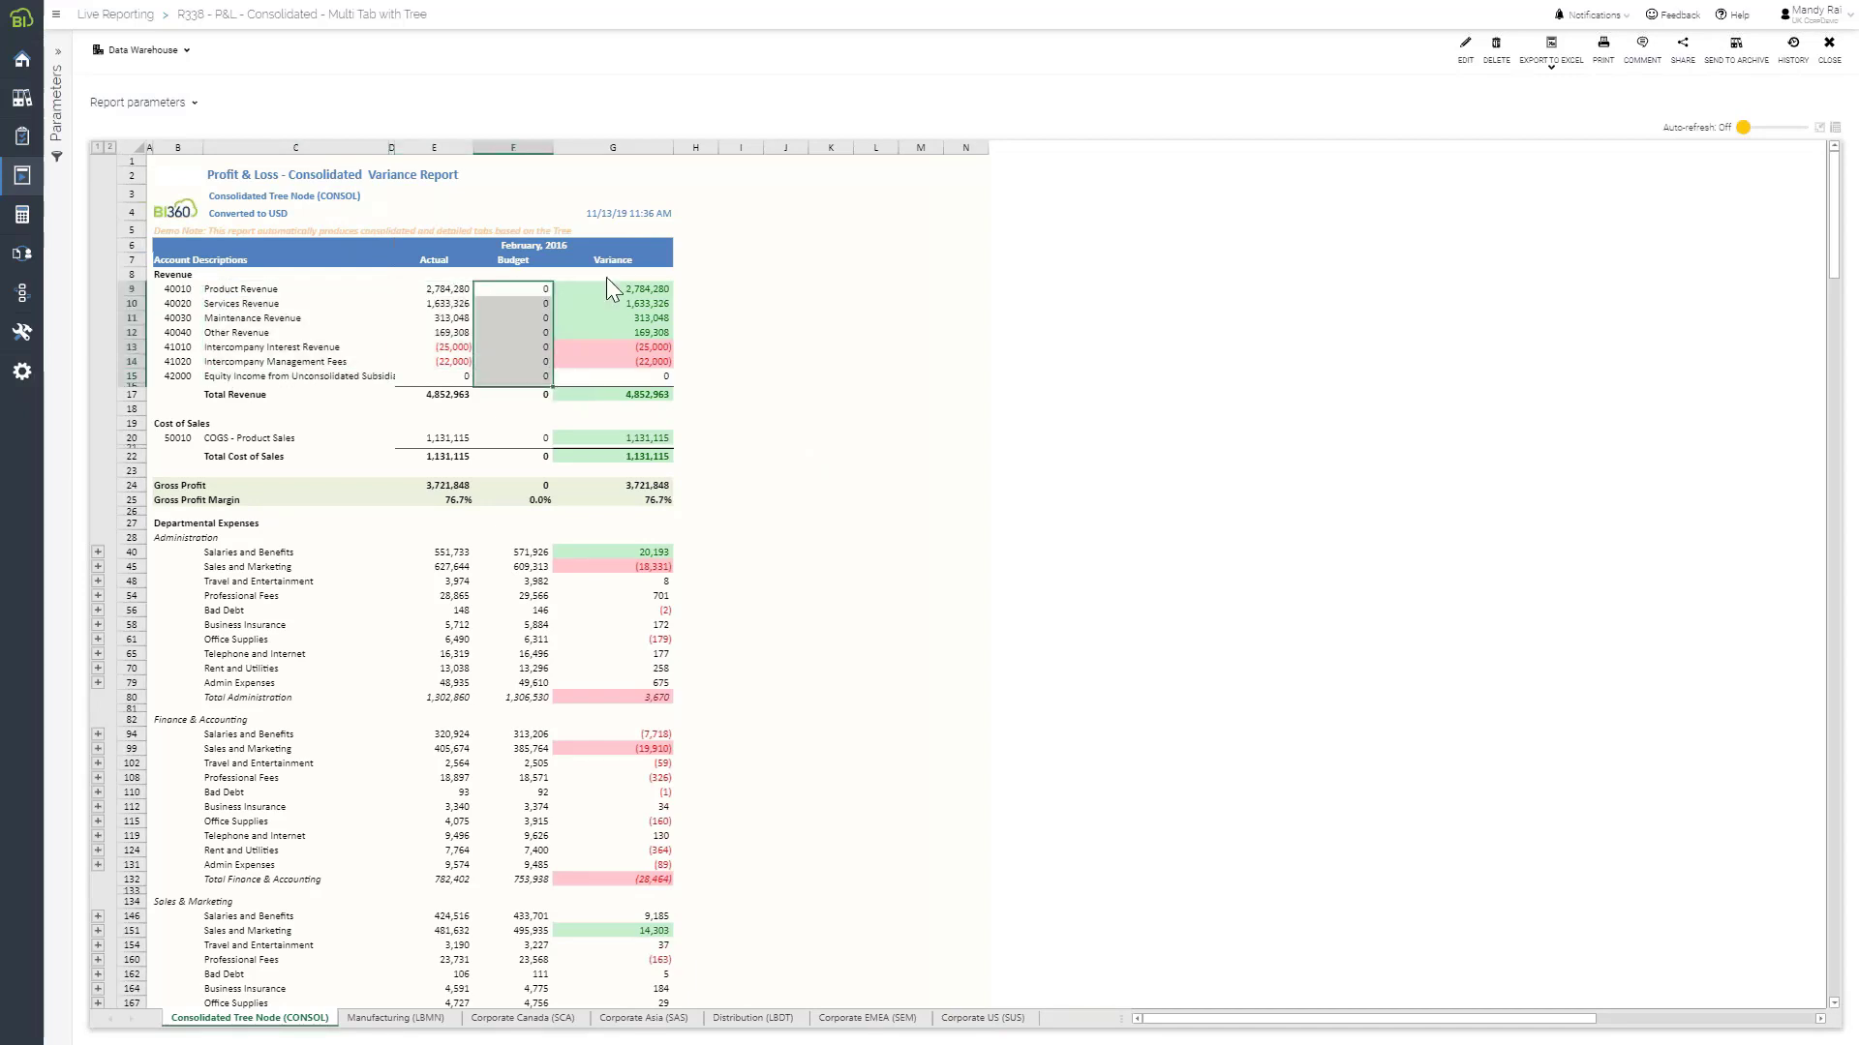
pyautogui.moveTo(609, 260); pyautogui.dragTo(610, 457)
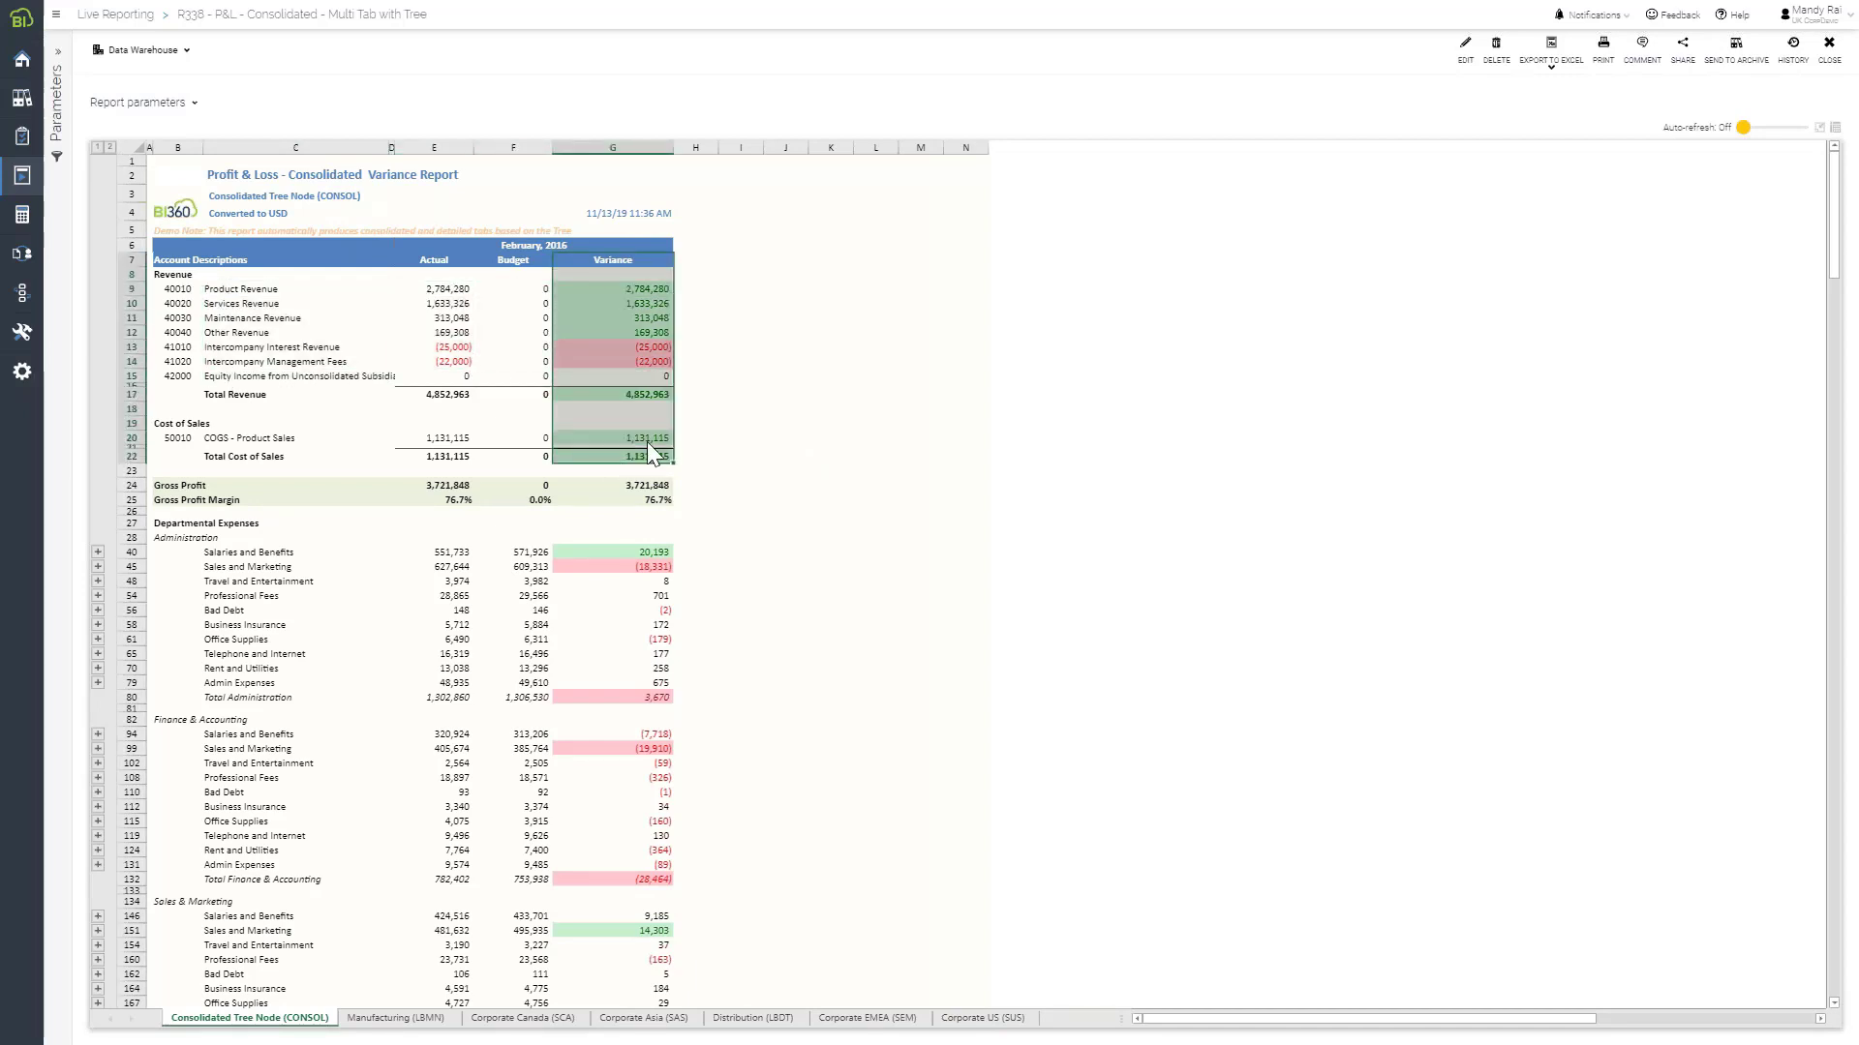
# Review the departmental expense sections, expanding and collapsing the account detail of Administration's Salaries and Benefits
pyautogui.scroll(-5, 760, 432)
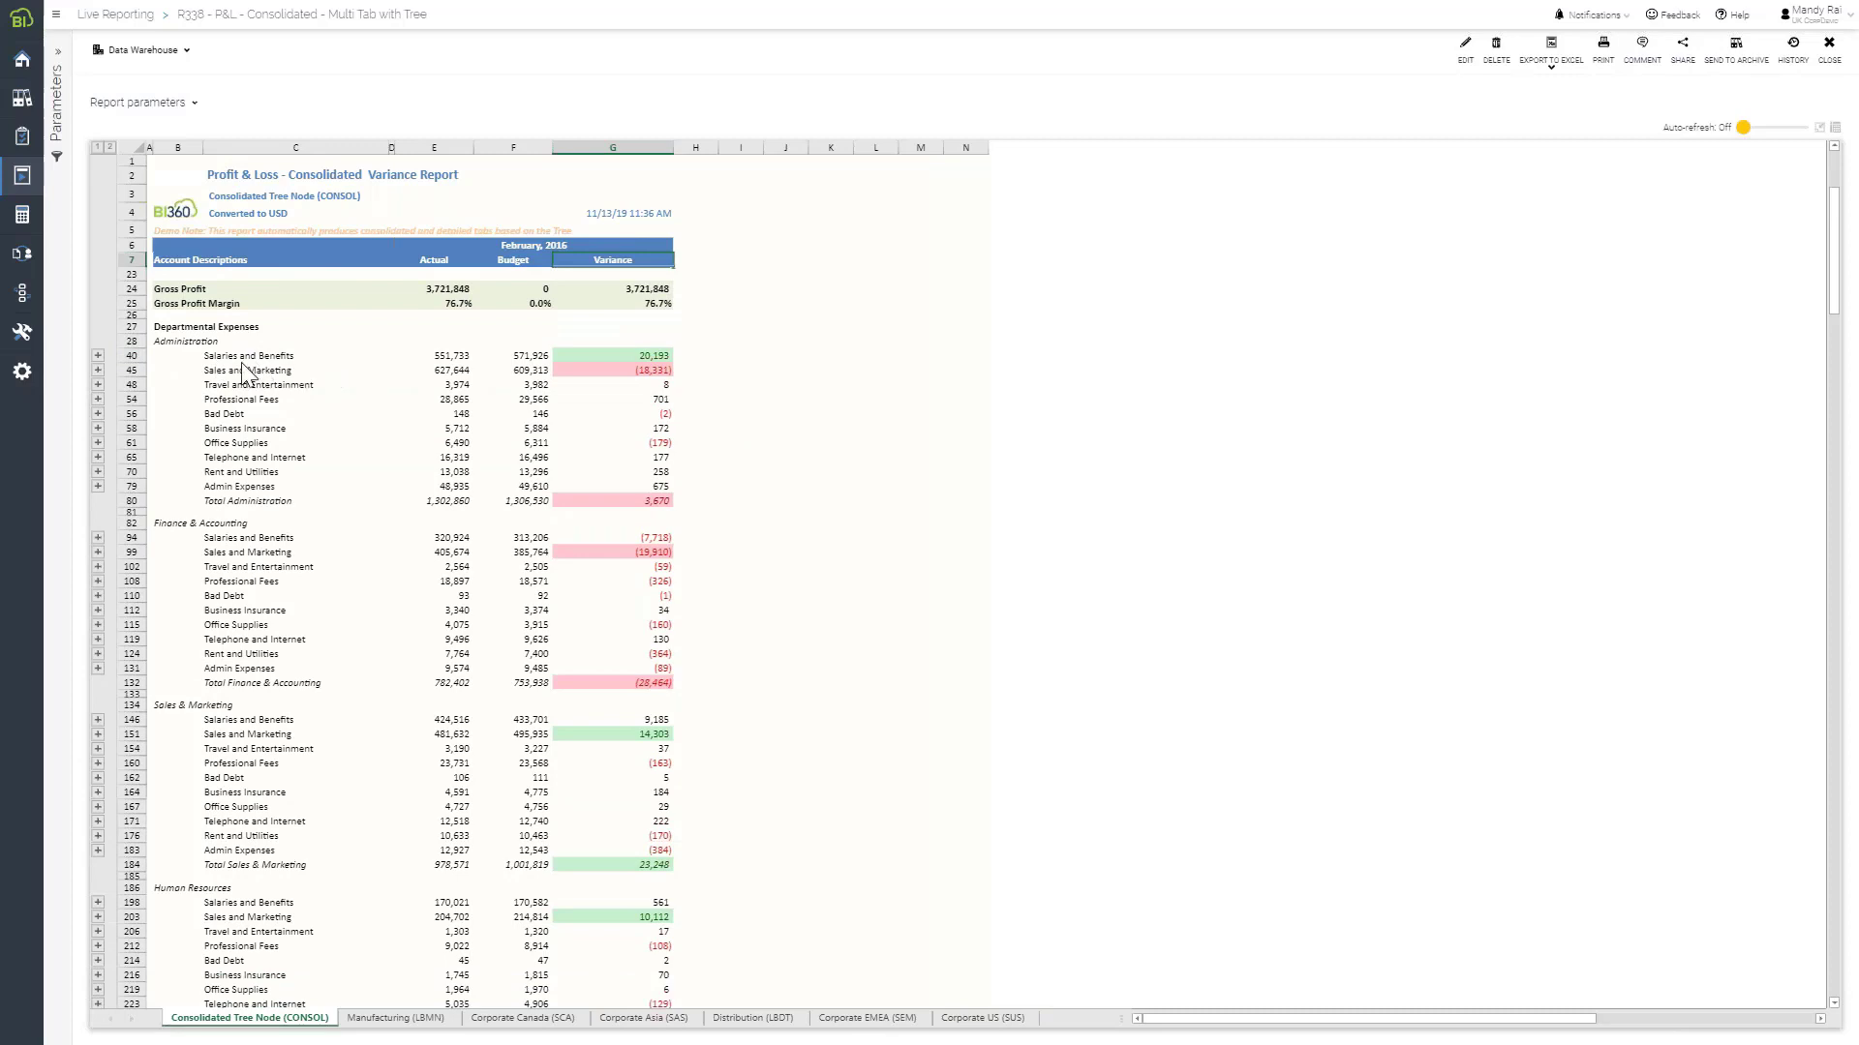
pyautogui.click(181, 343)
pyautogui.click(194, 707)
pyautogui.click(201, 890)
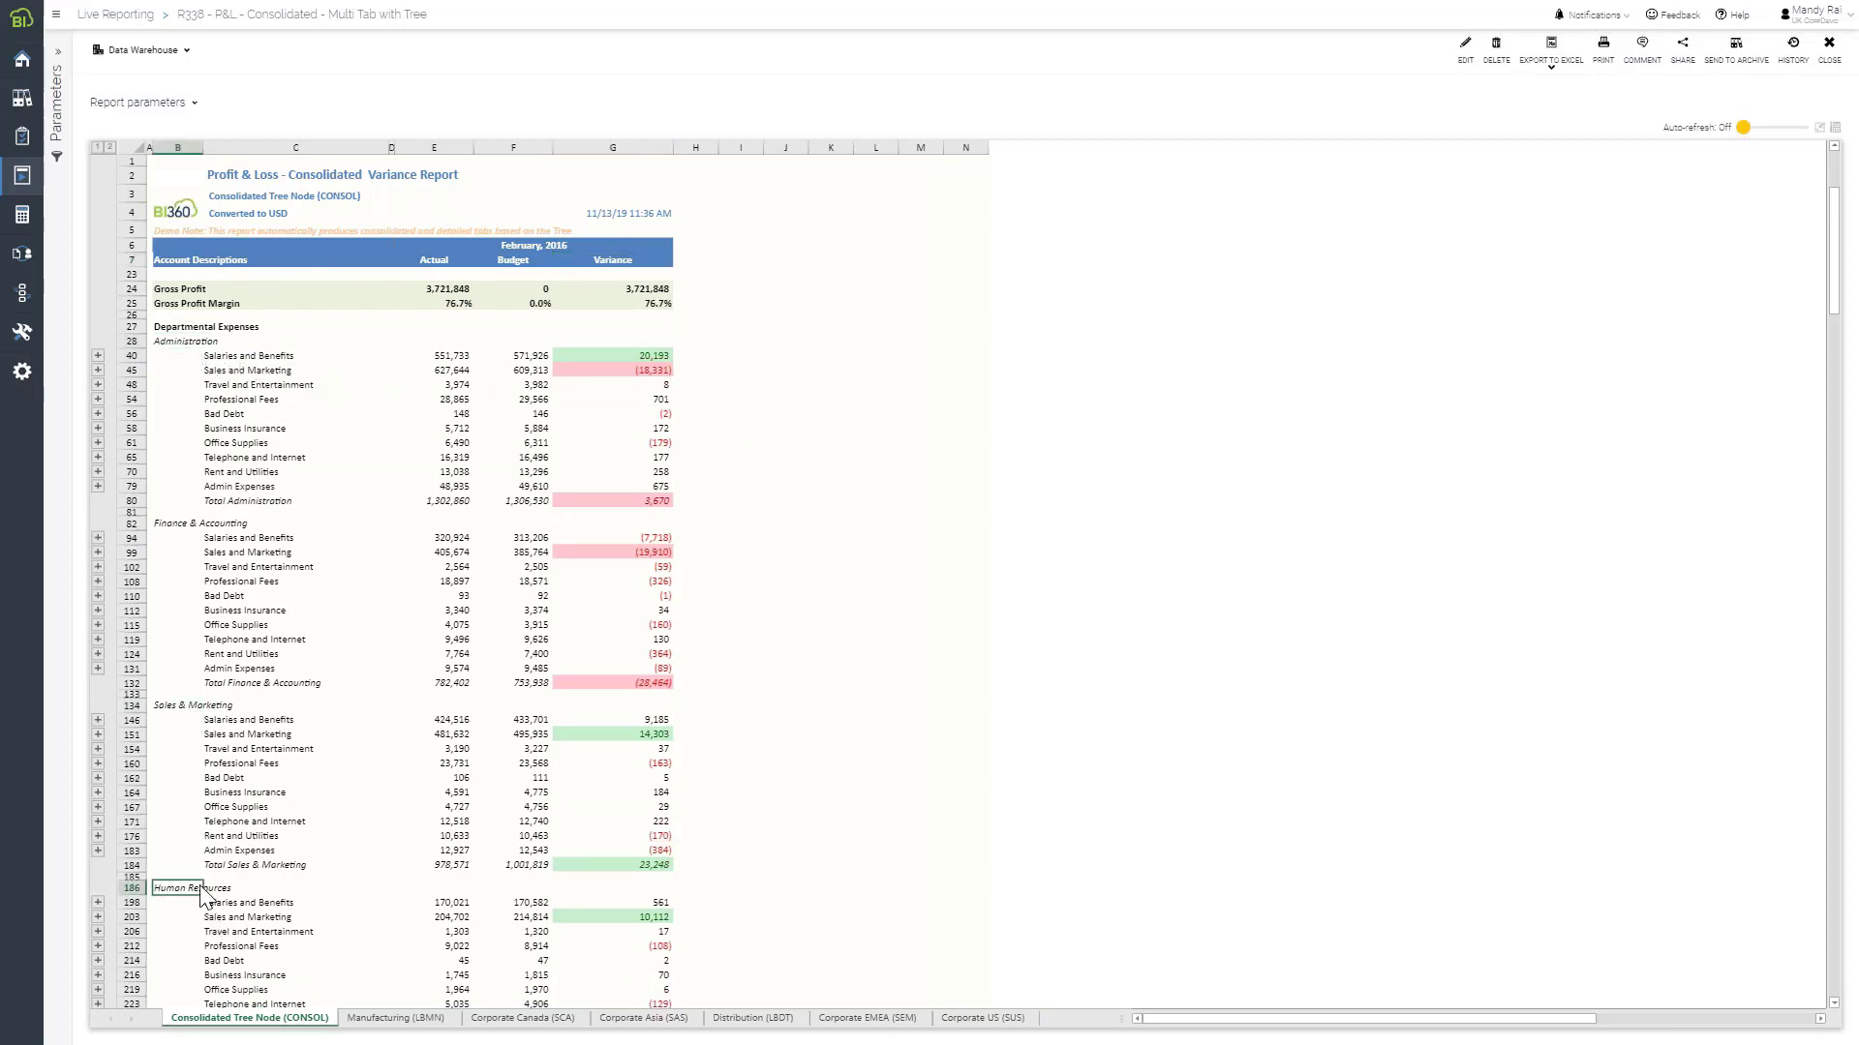
pyautogui.click(97, 354)
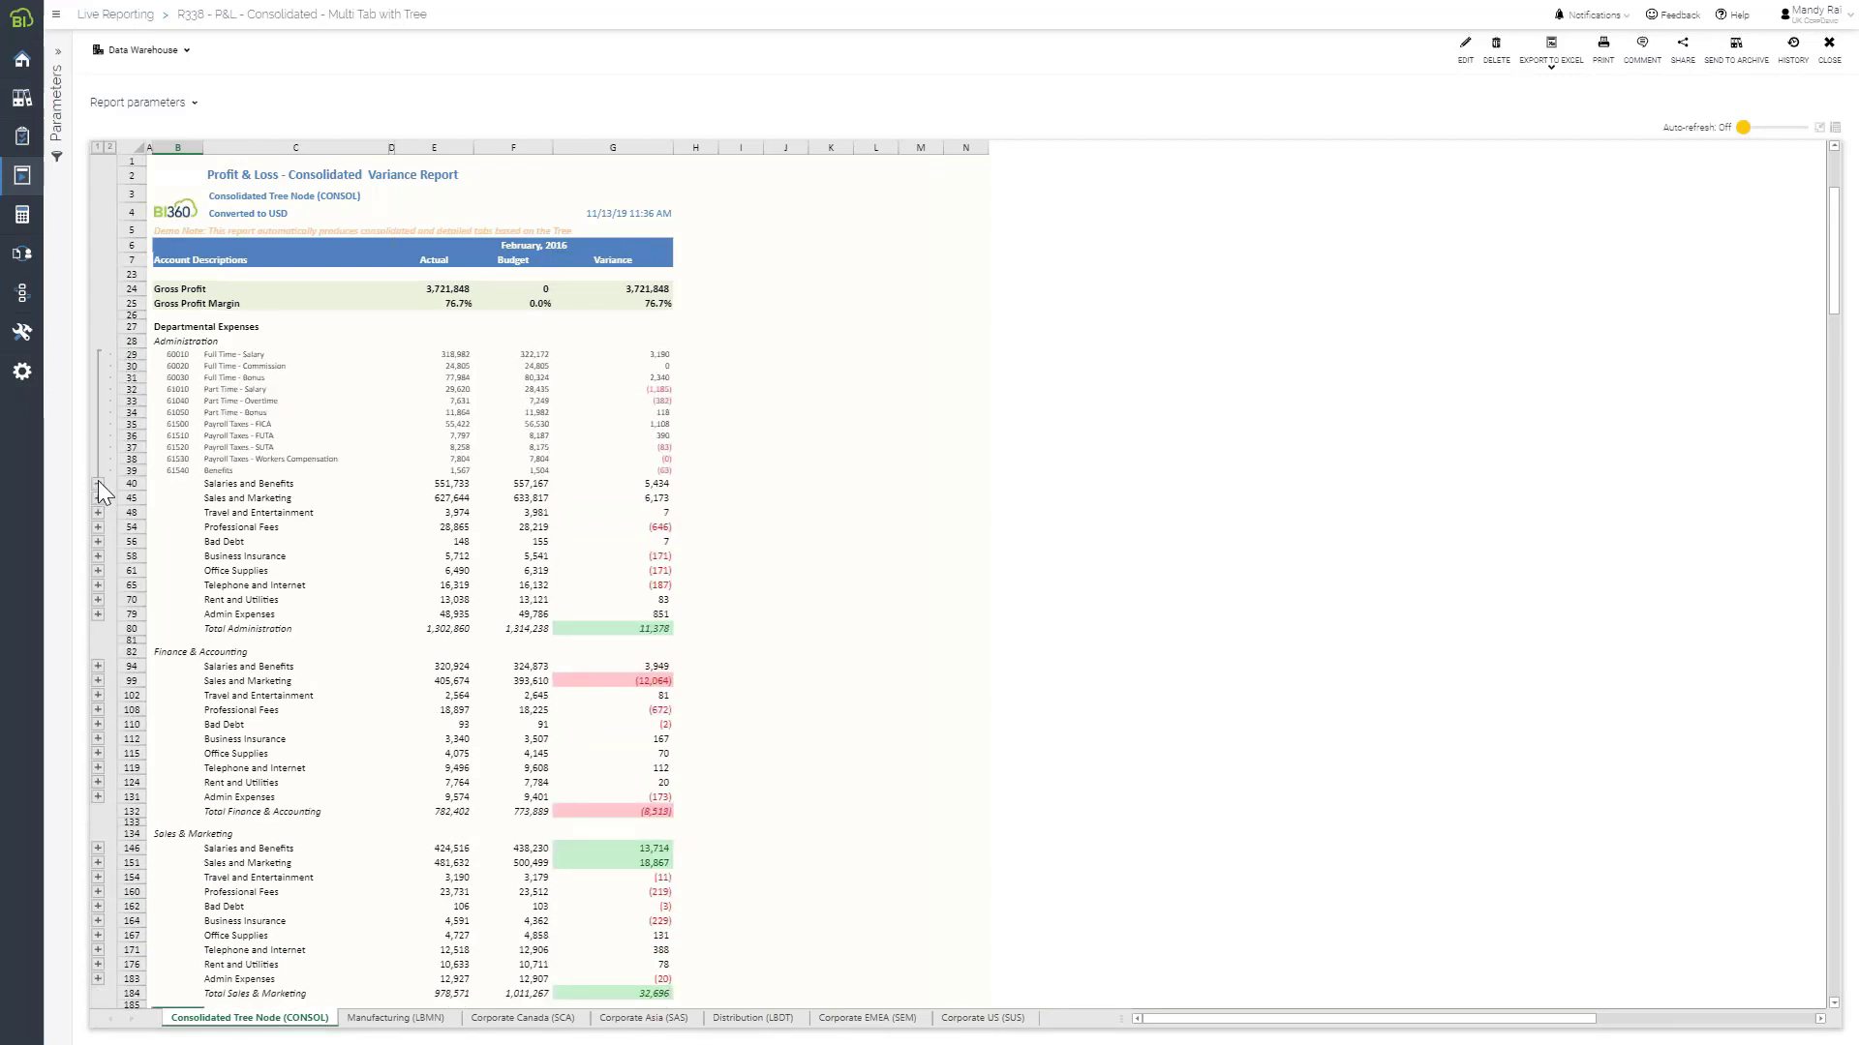
pyautogui.click(98, 483)
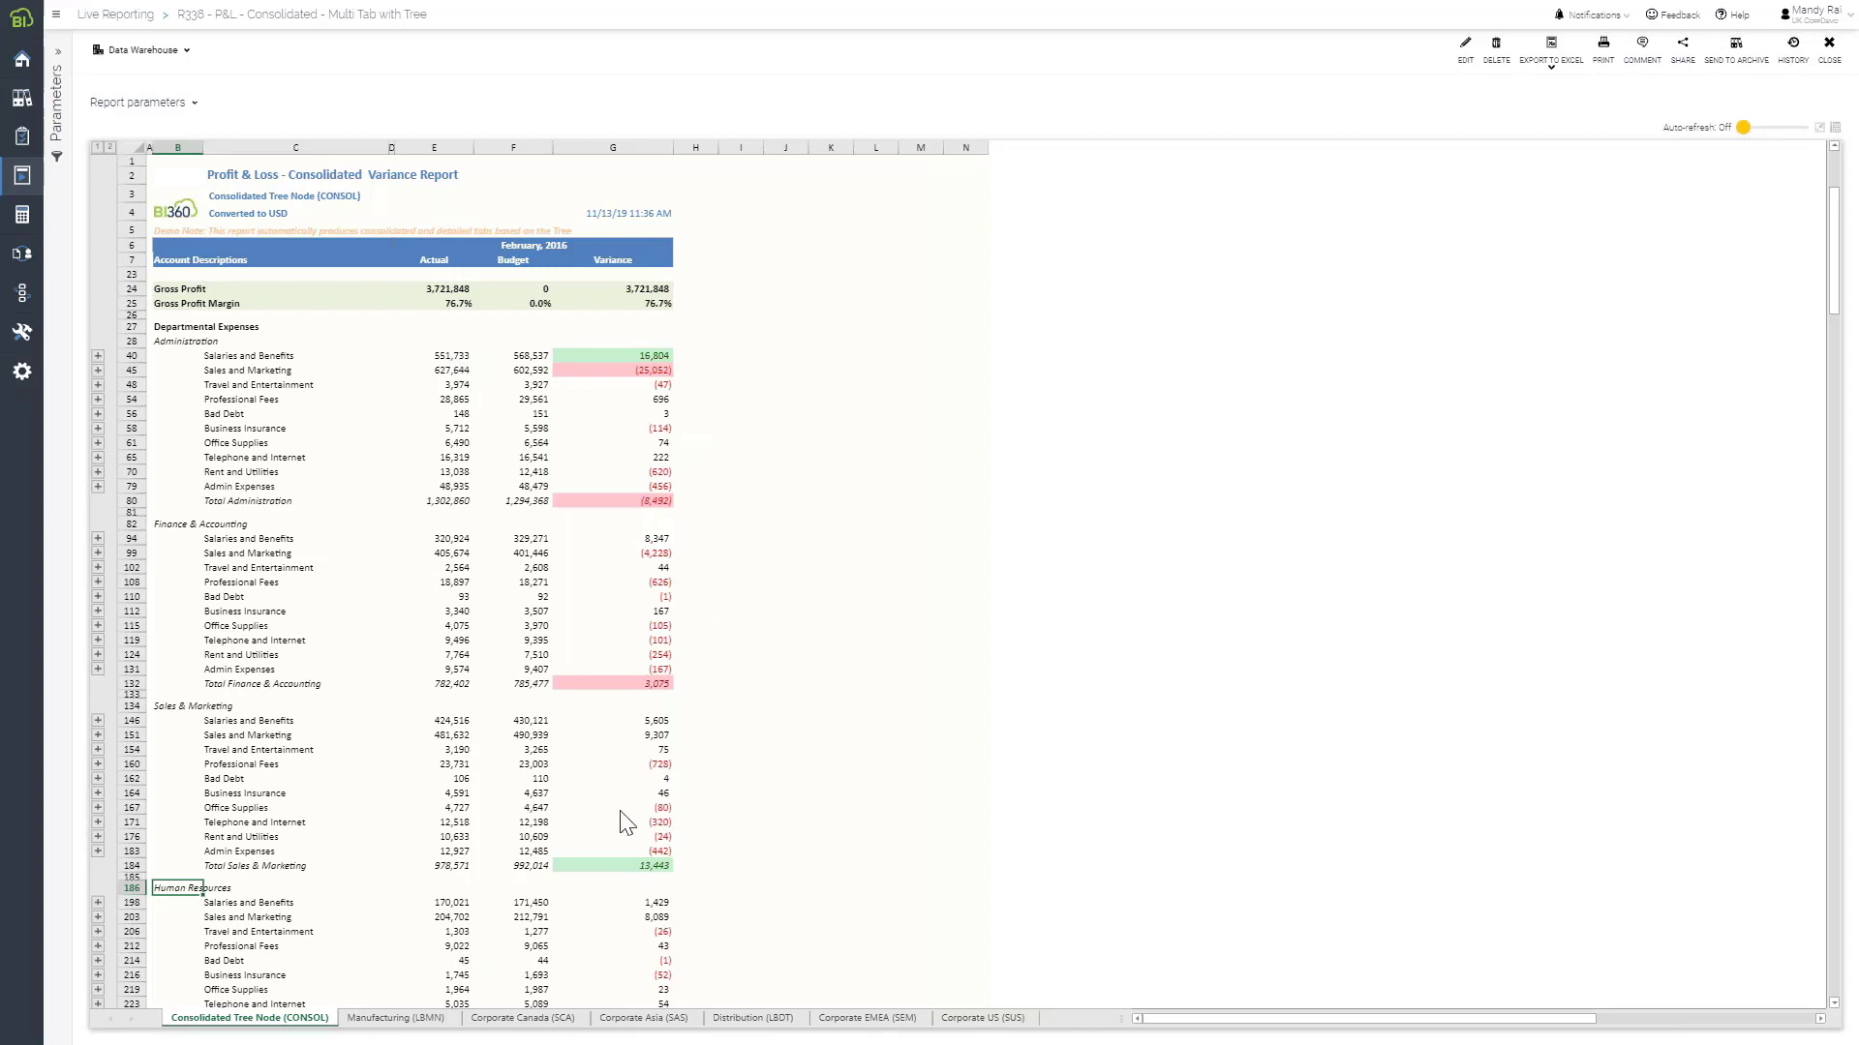
# Show the report's Manufacturing (LBMN) sheet and widen its Variance column
pyautogui.click(378, 1018)
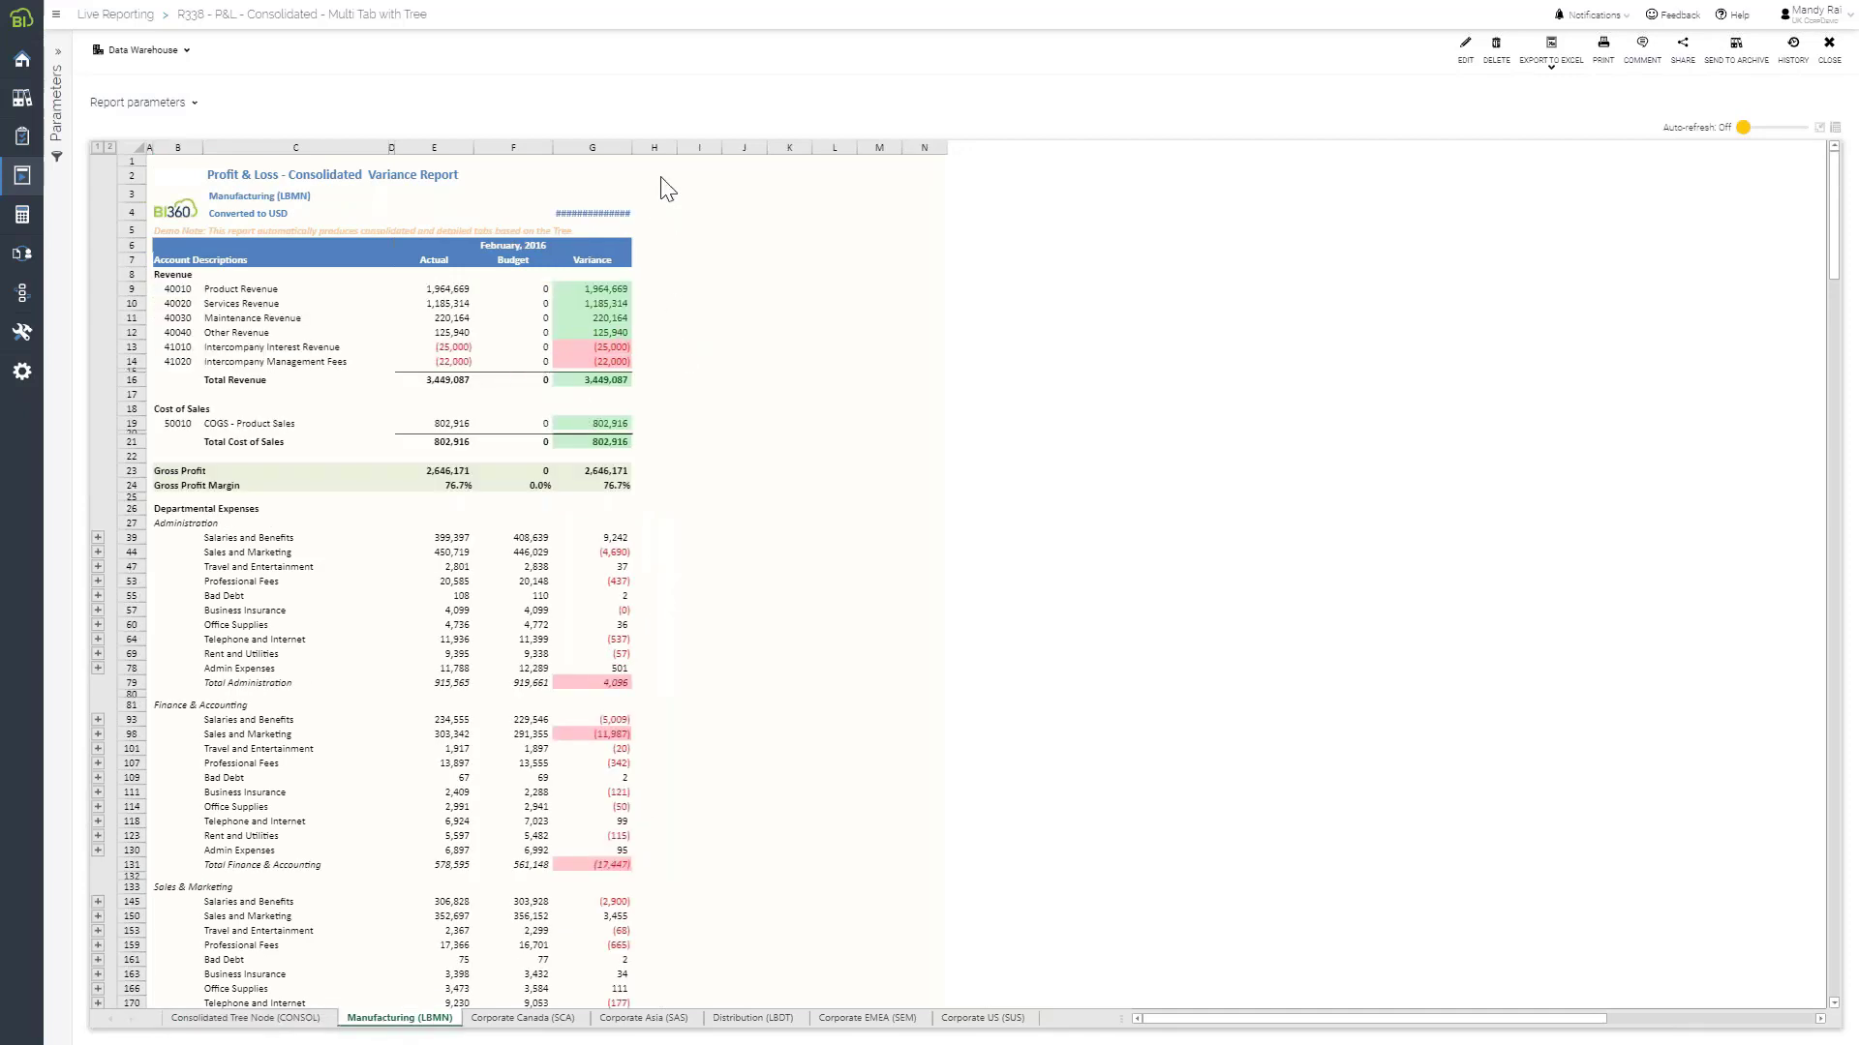
pyautogui.moveTo(639, 147); pyautogui.dragTo(671, 146)
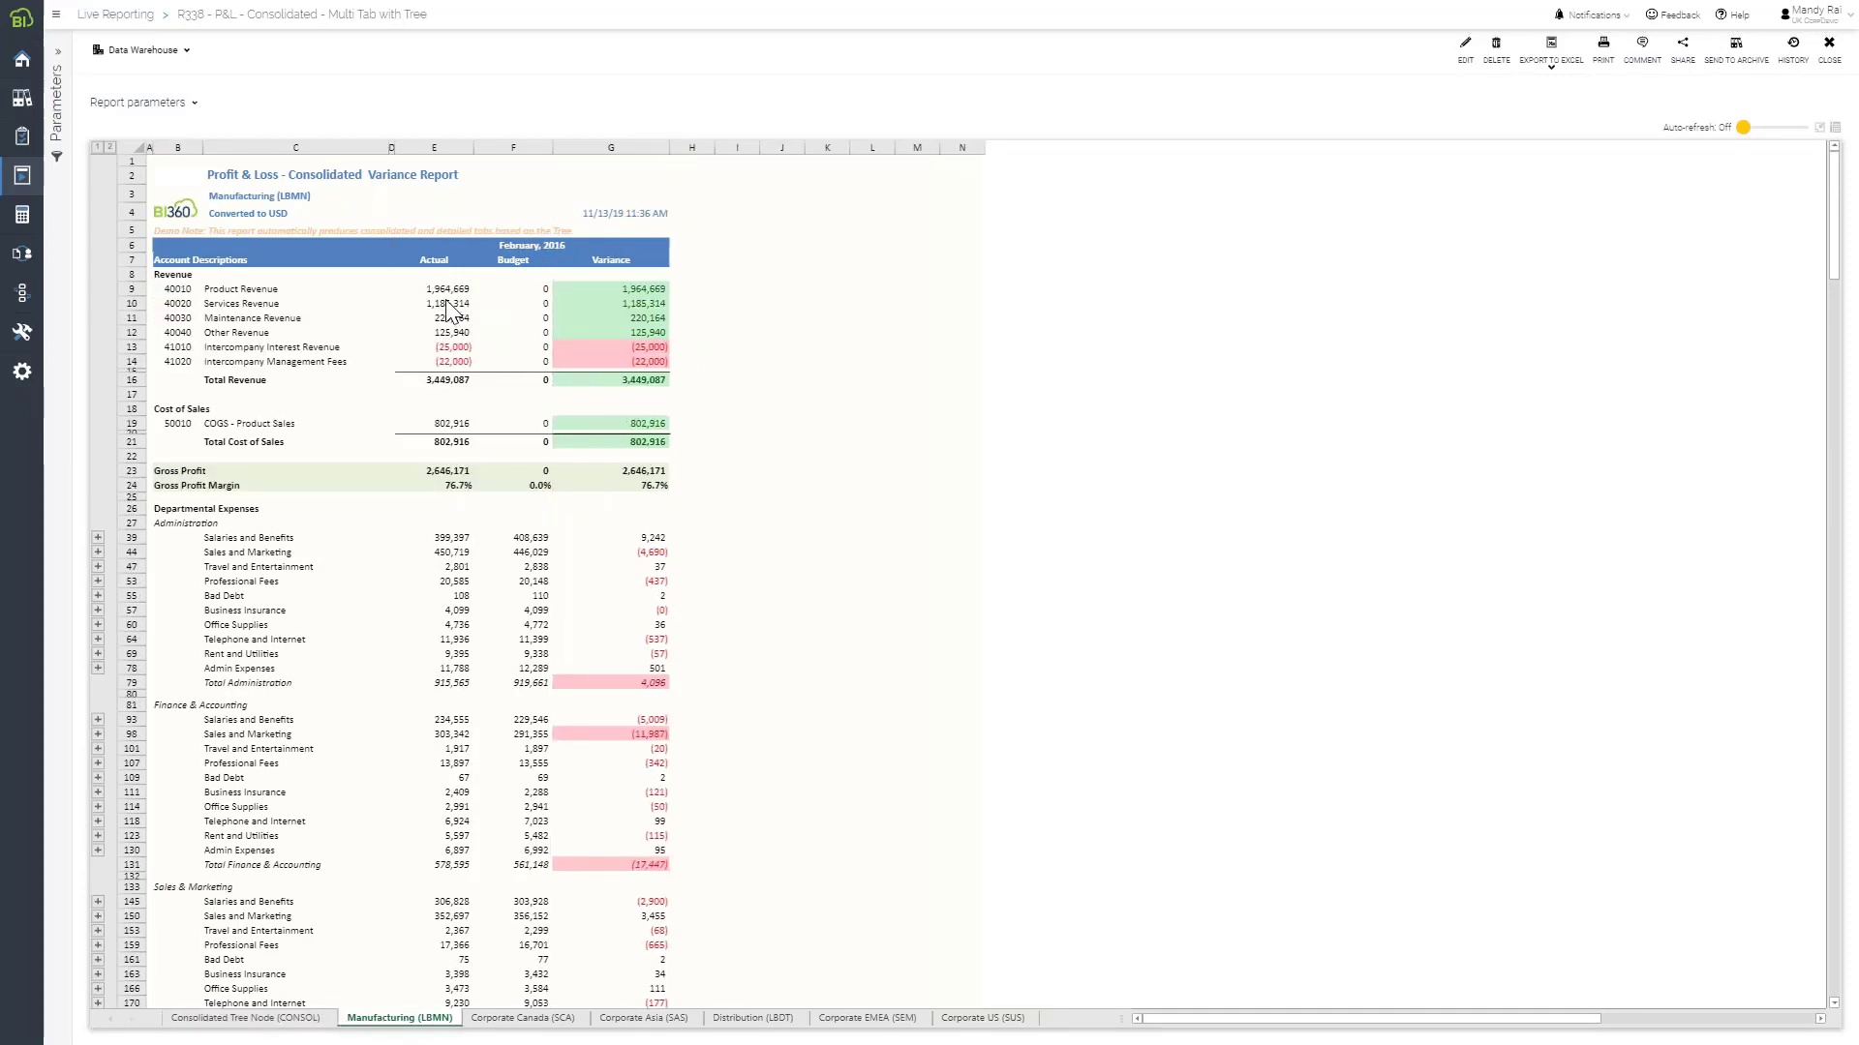
# Review the Manufacturing (LBMN) sheet's departmental expenses down to EBITDA and show the Corporate Asia (SAS) sheet
pyautogui.scroll(-8, 460, 542)
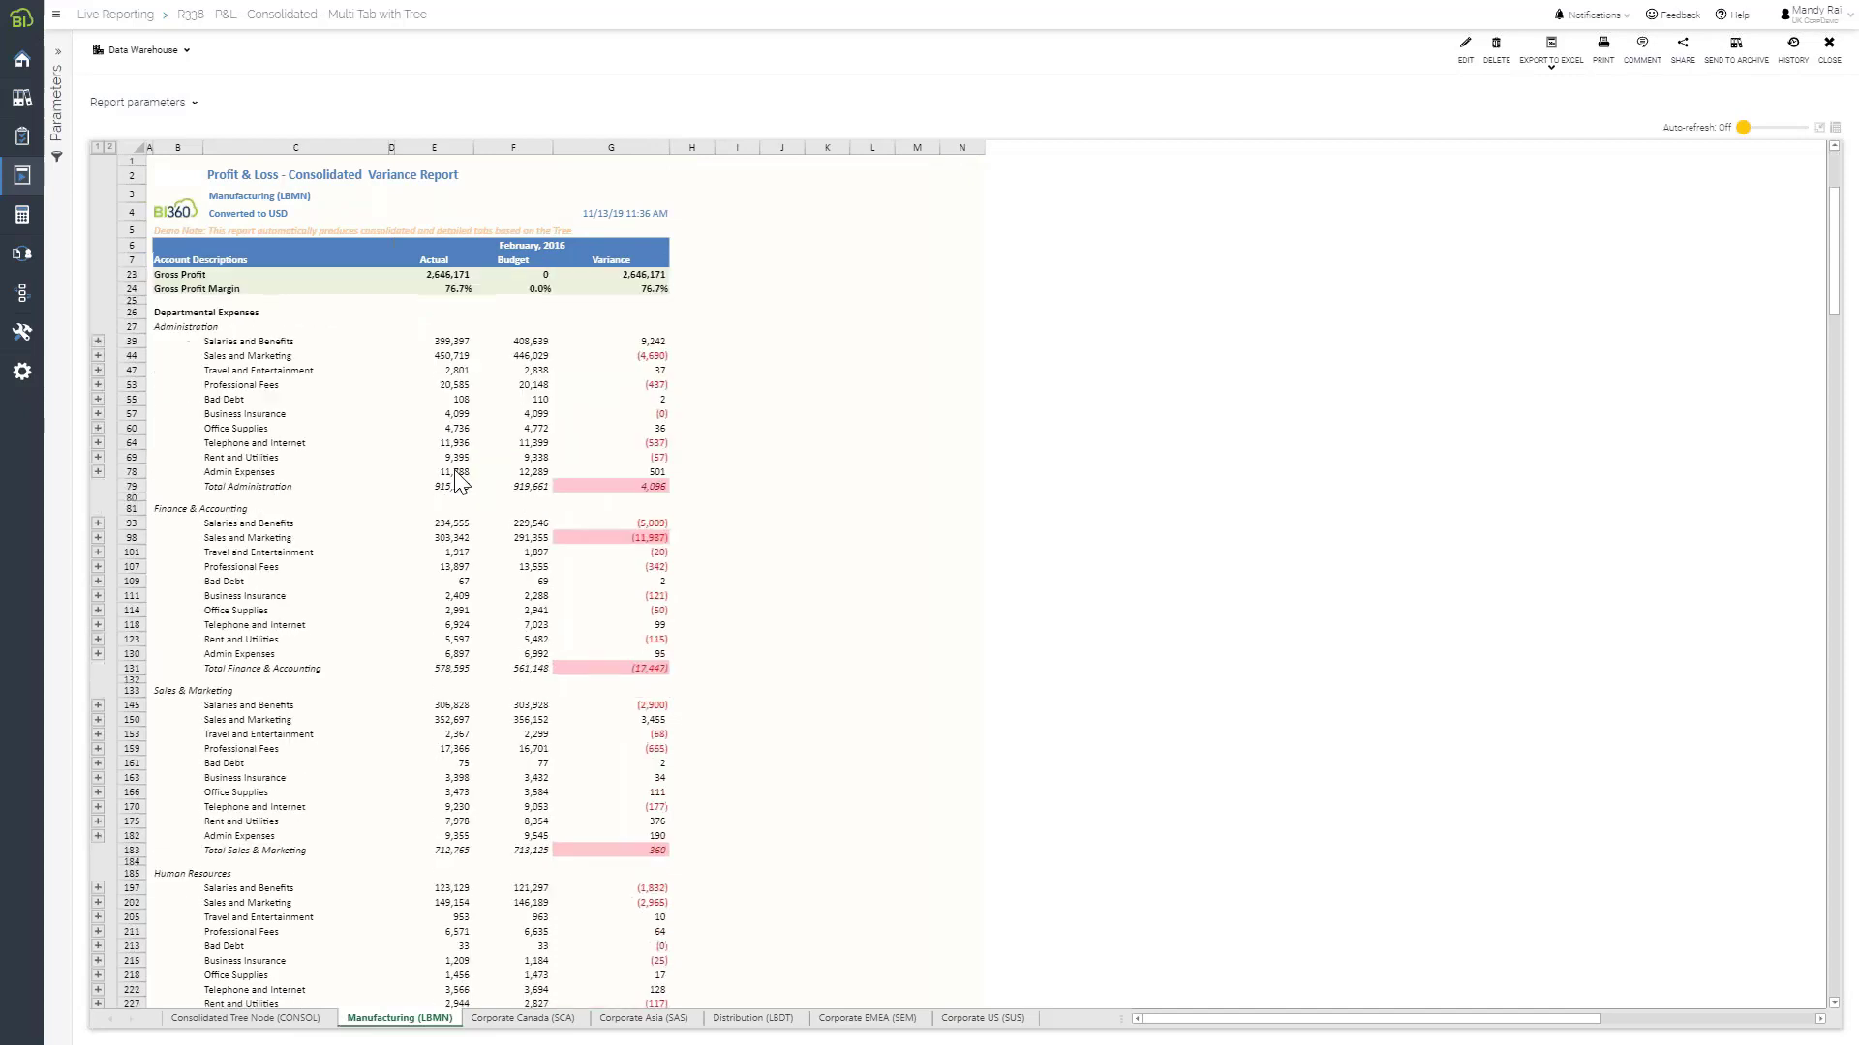
pyautogui.scroll(-3, 465, 542)
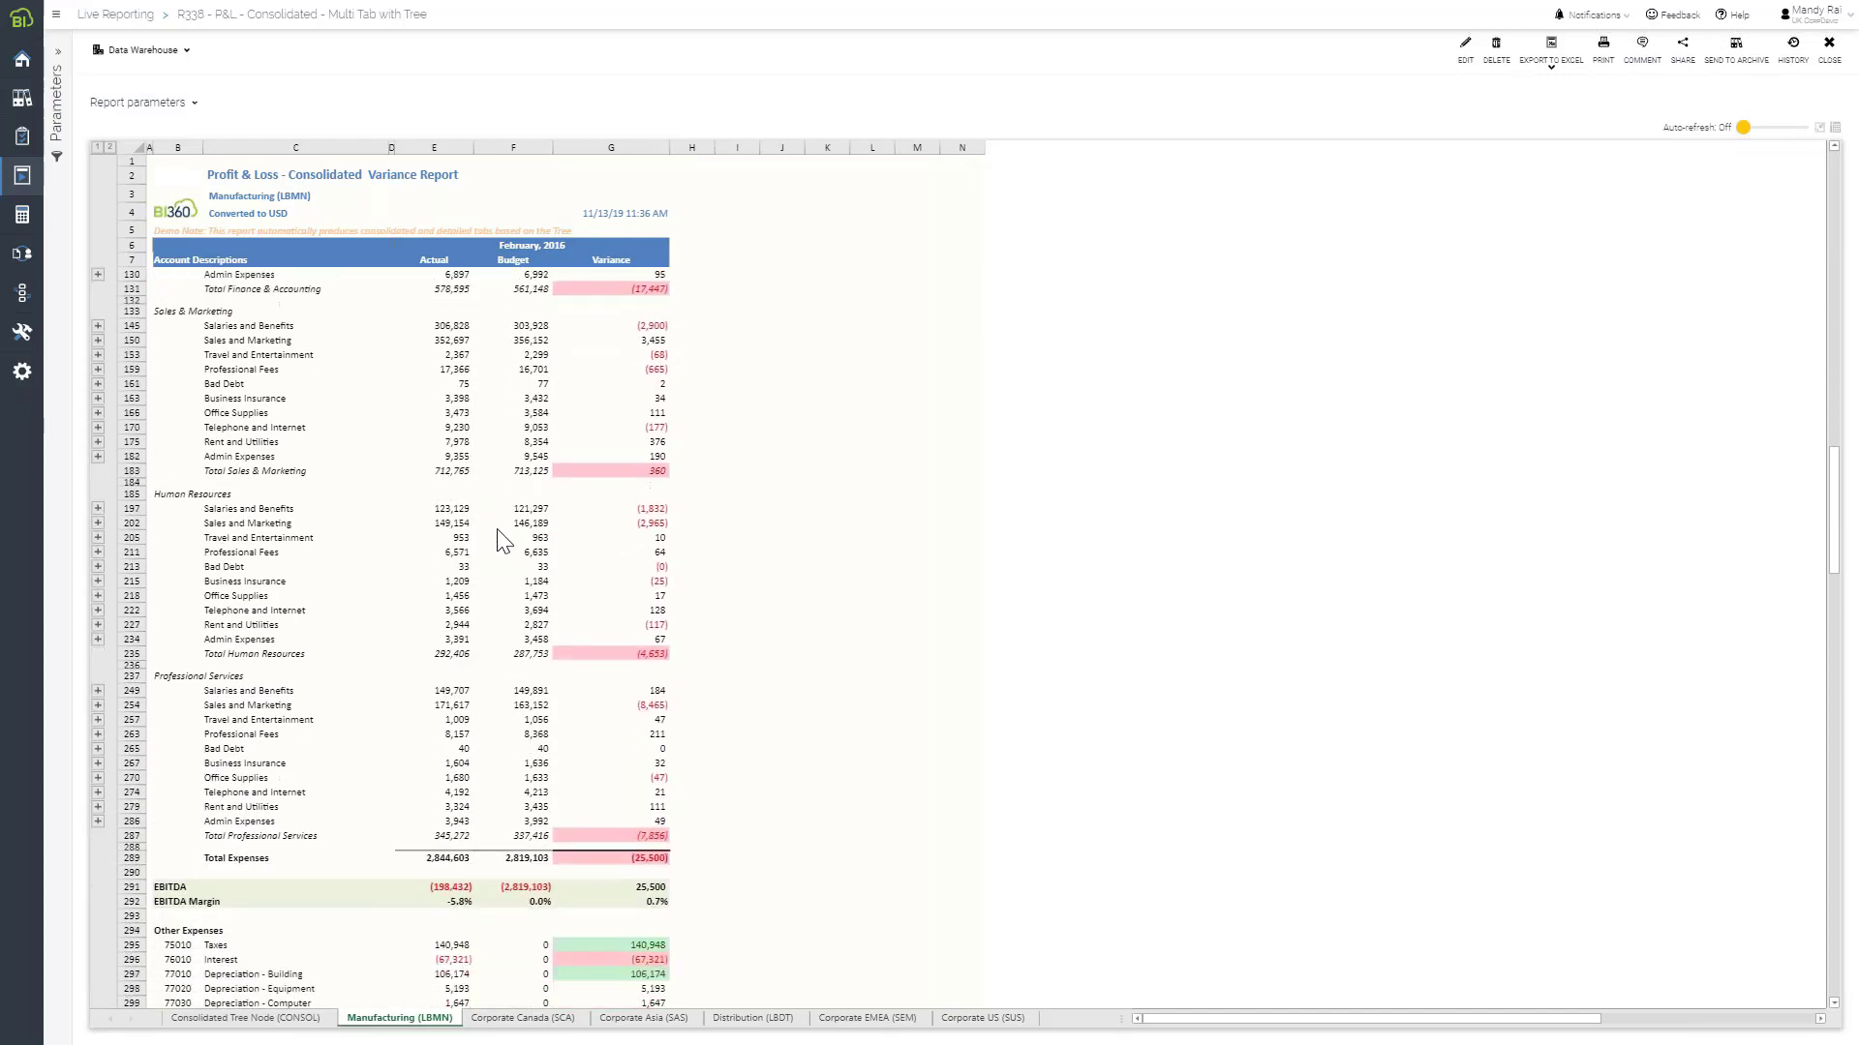
pyautogui.click(620, 1022)
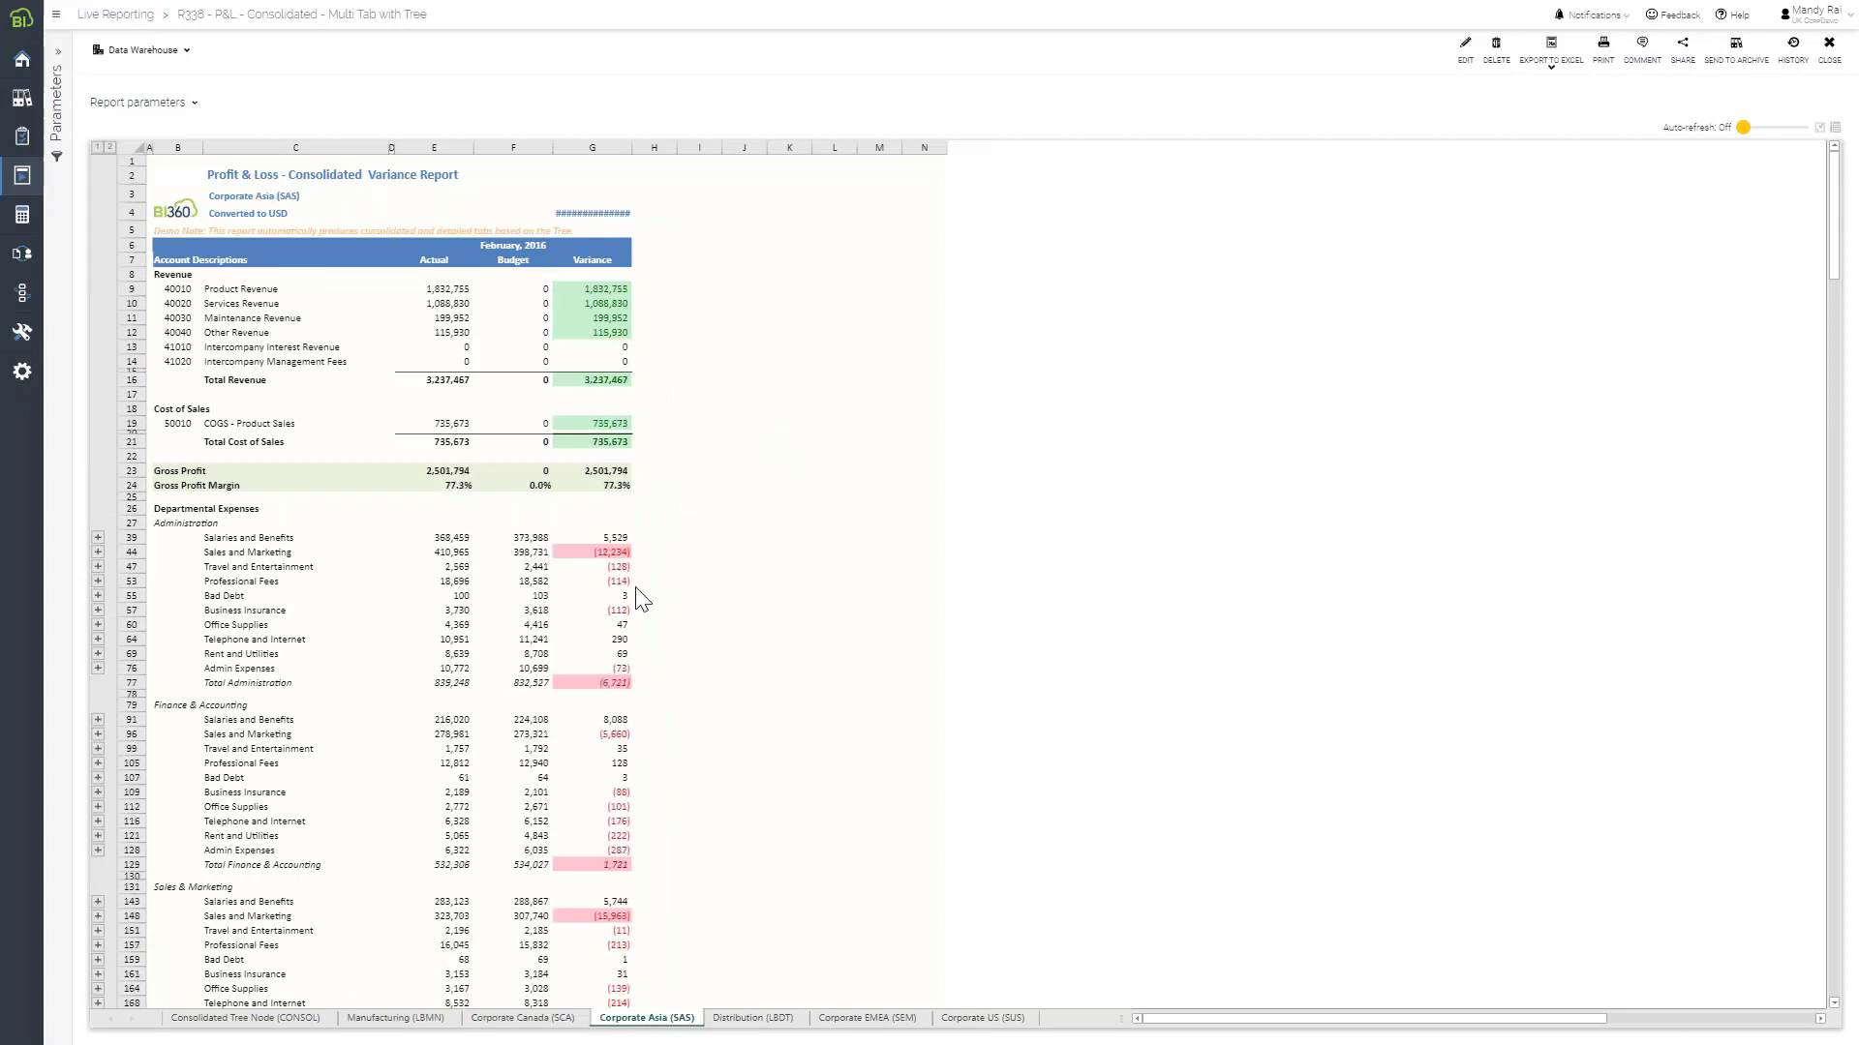
# Drill down from Corporate Asia's Actual Product Revenue to General Ledger, widen the TransactionID column and review the transaction columns
pyautogui.click(451, 293)
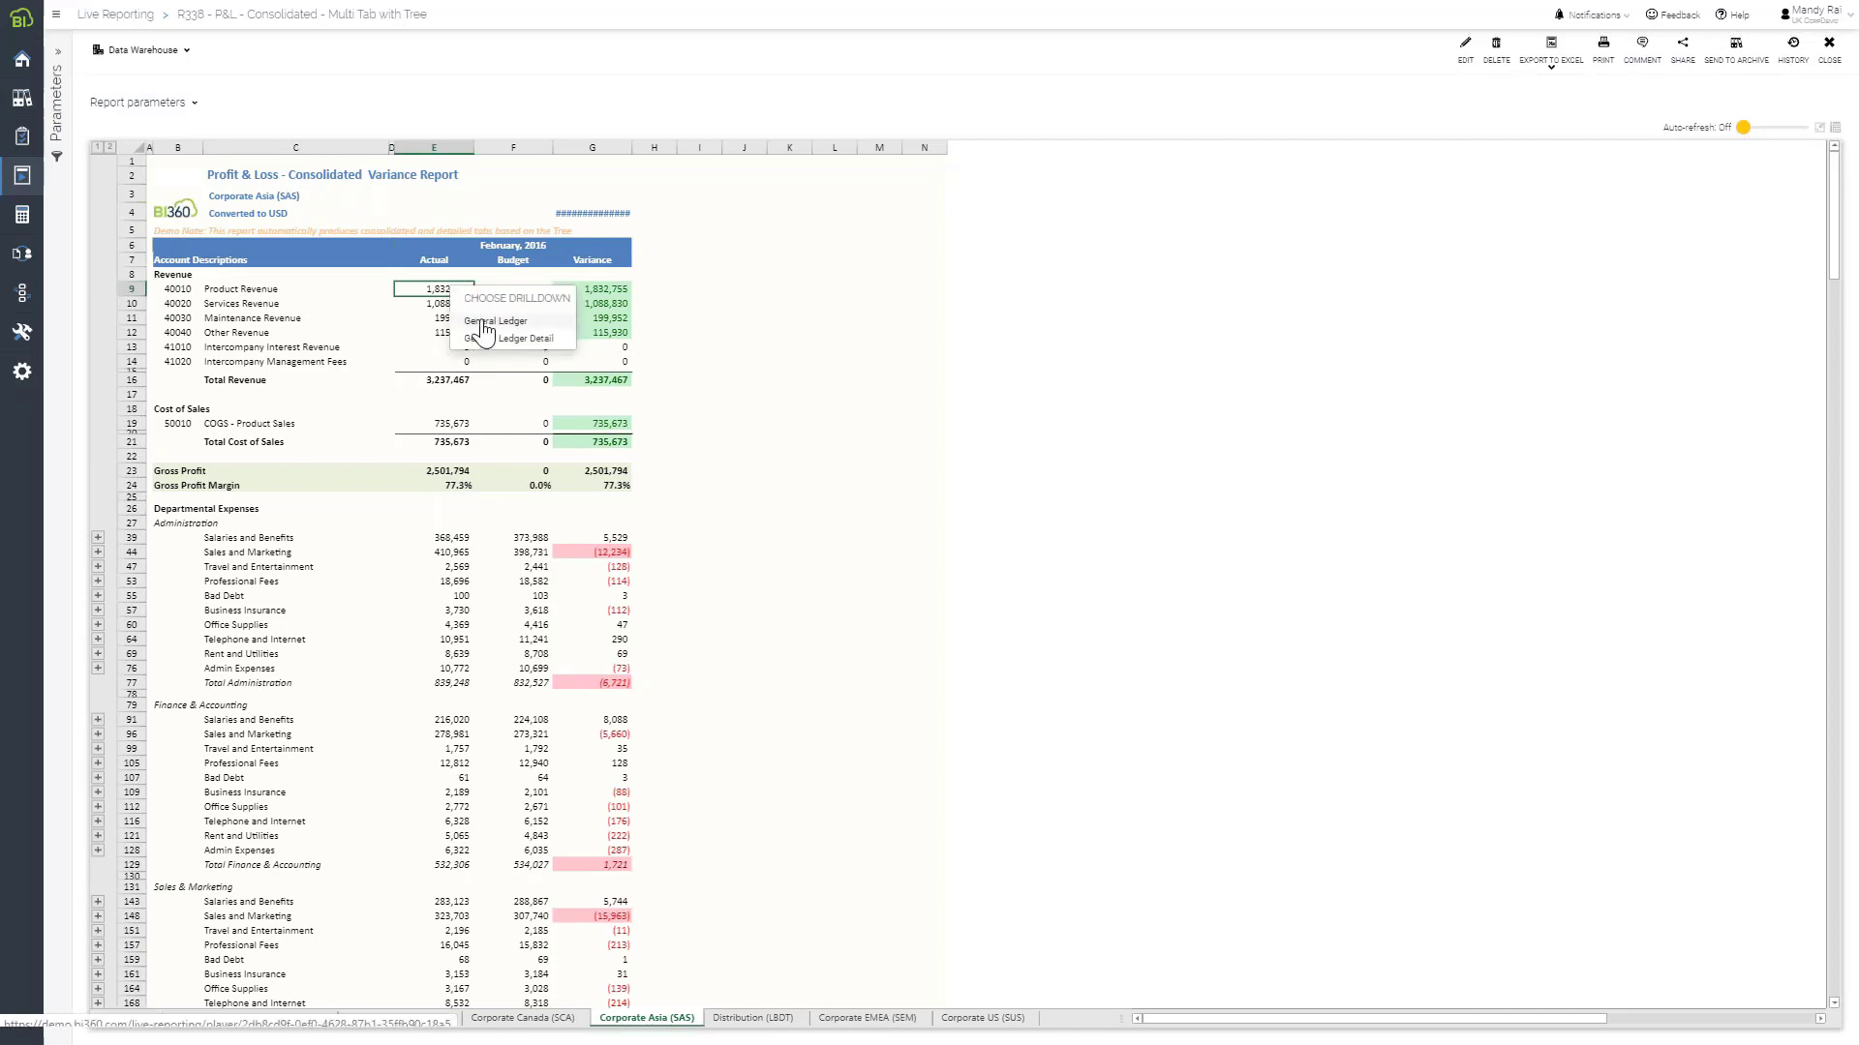
pyautogui.click(484, 322)
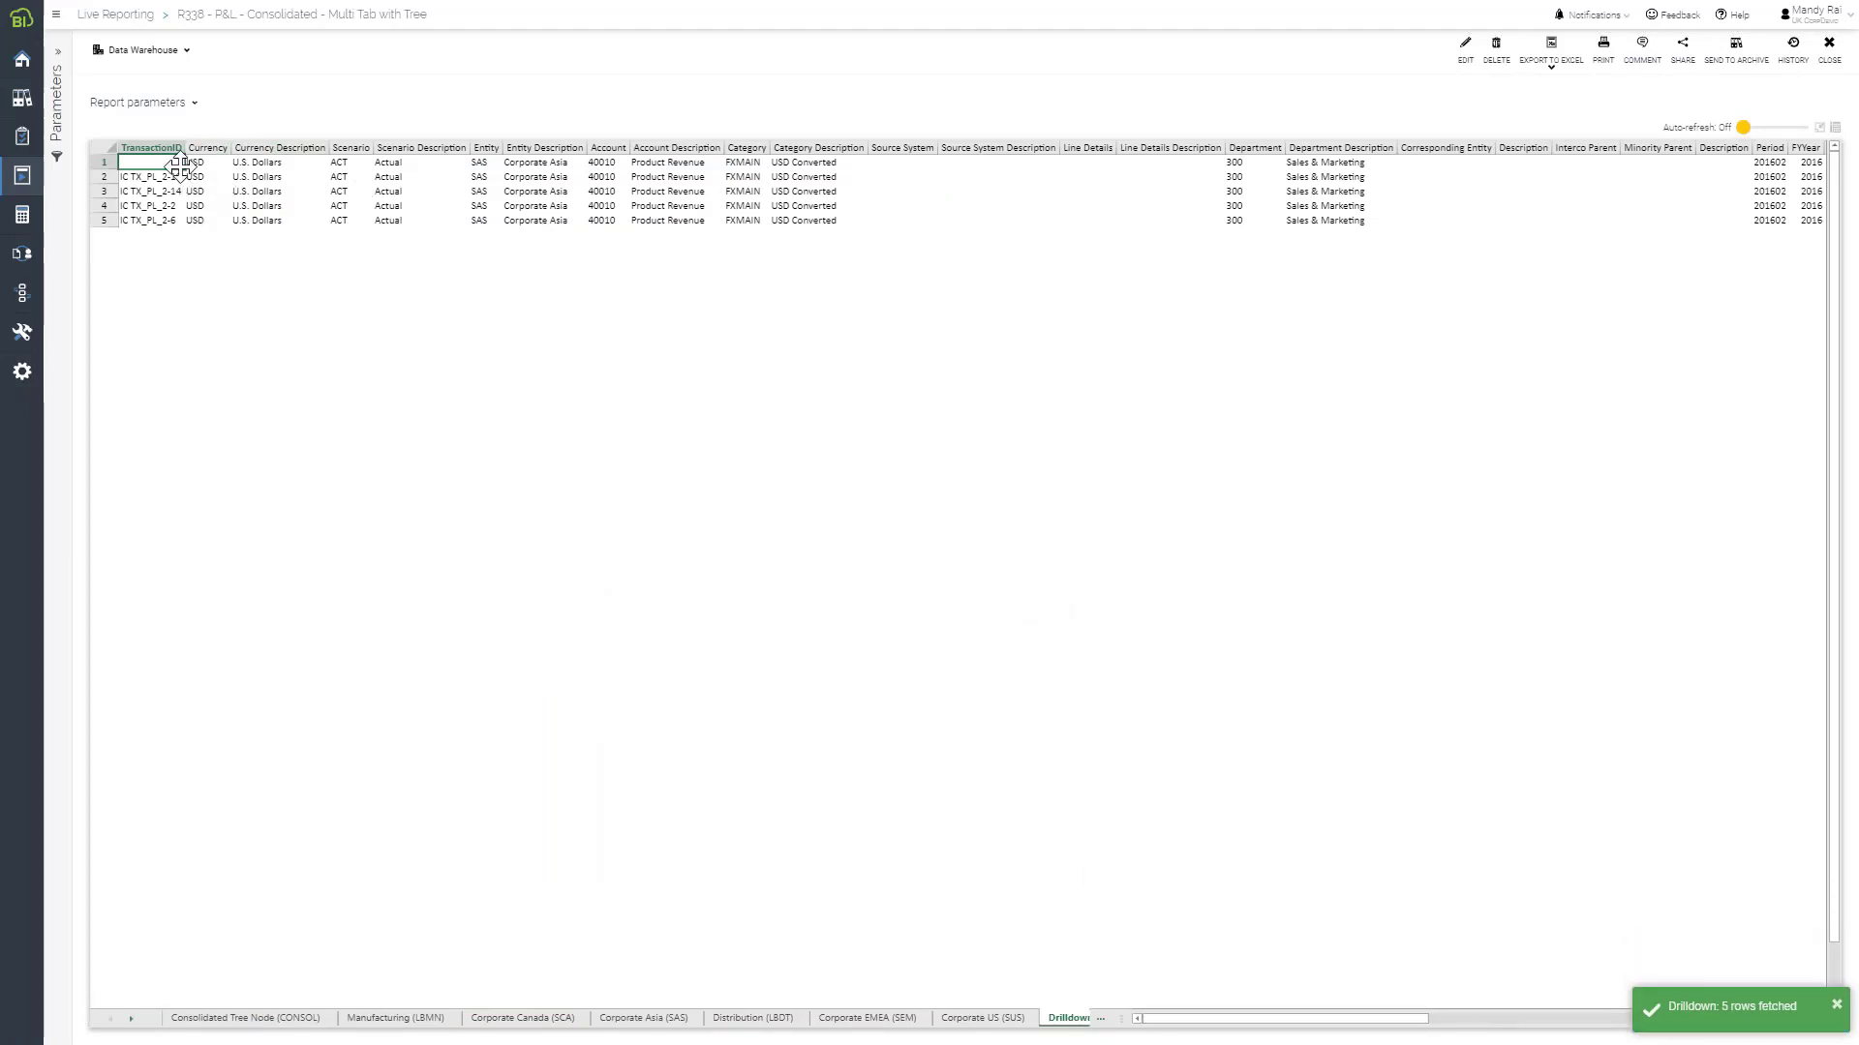
pyautogui.moveTo(185, 148); pyautogui.dragTo(229, 148)
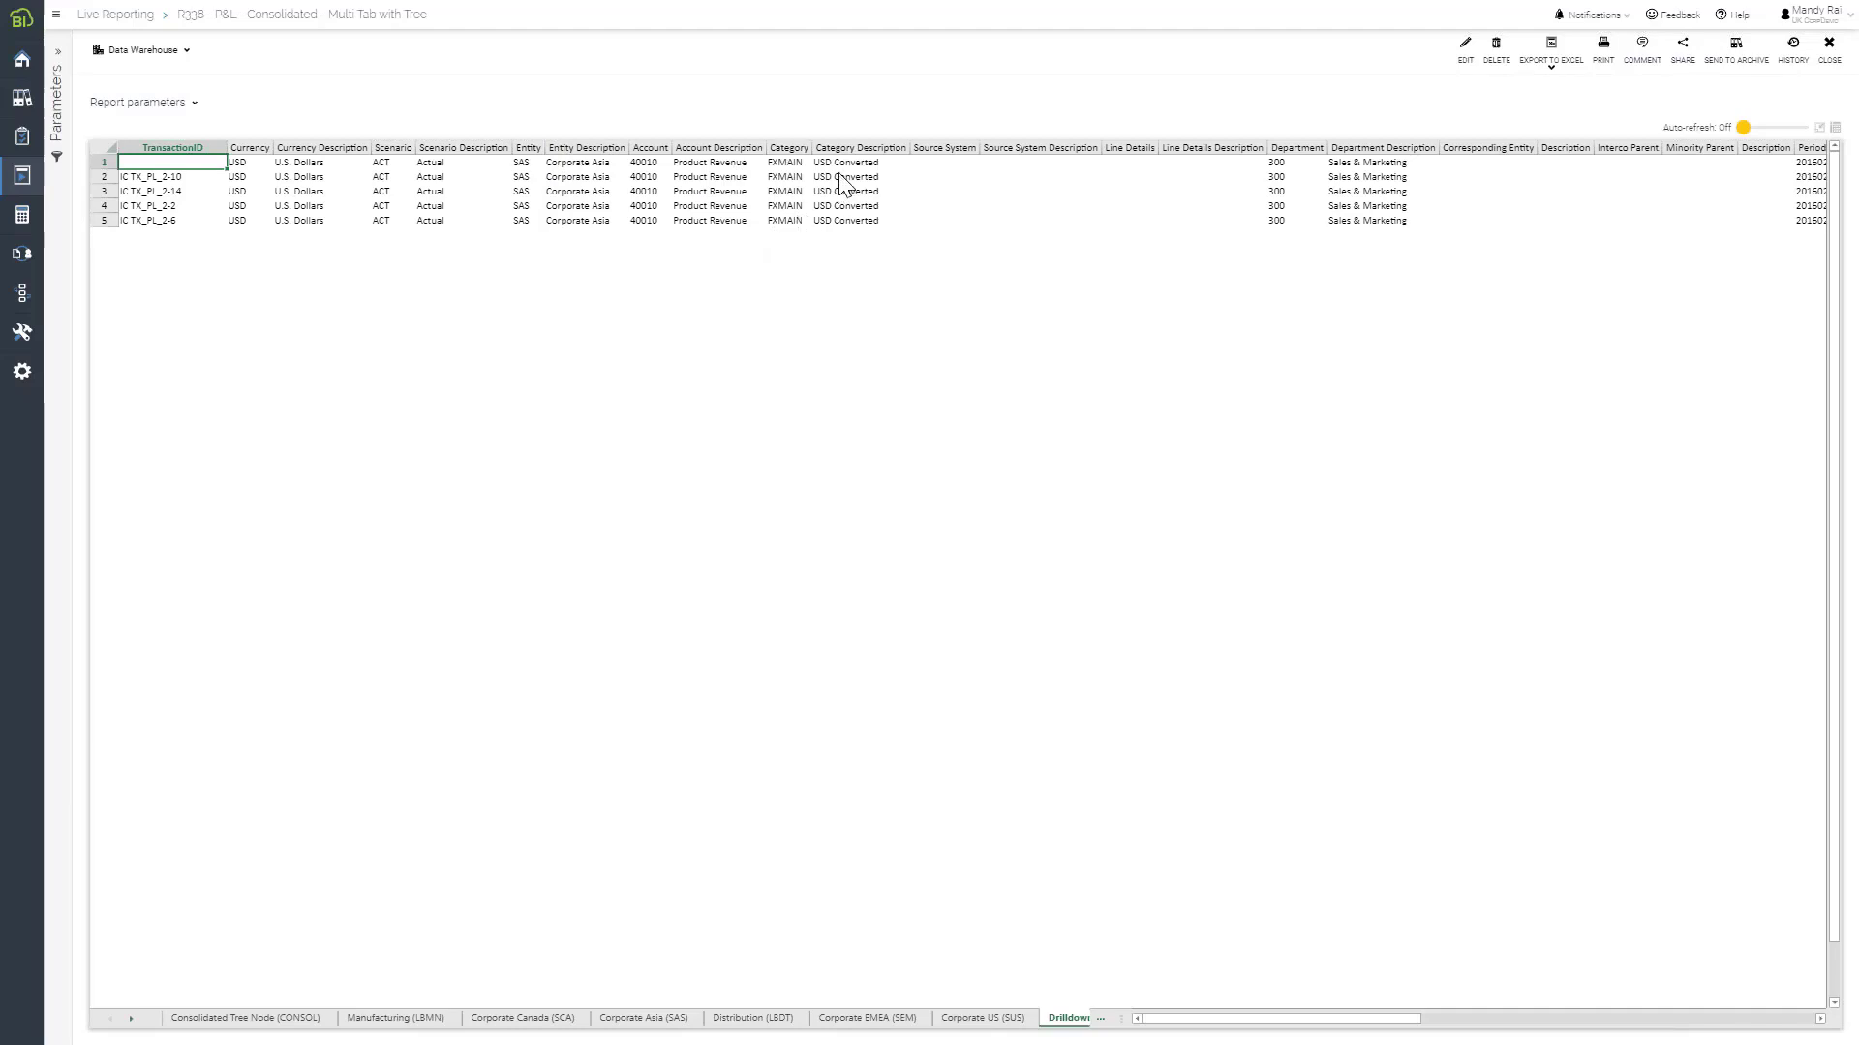
pyautogui.moveTo(1287, 1019); pyautogui.dragTo(1146, 1017)
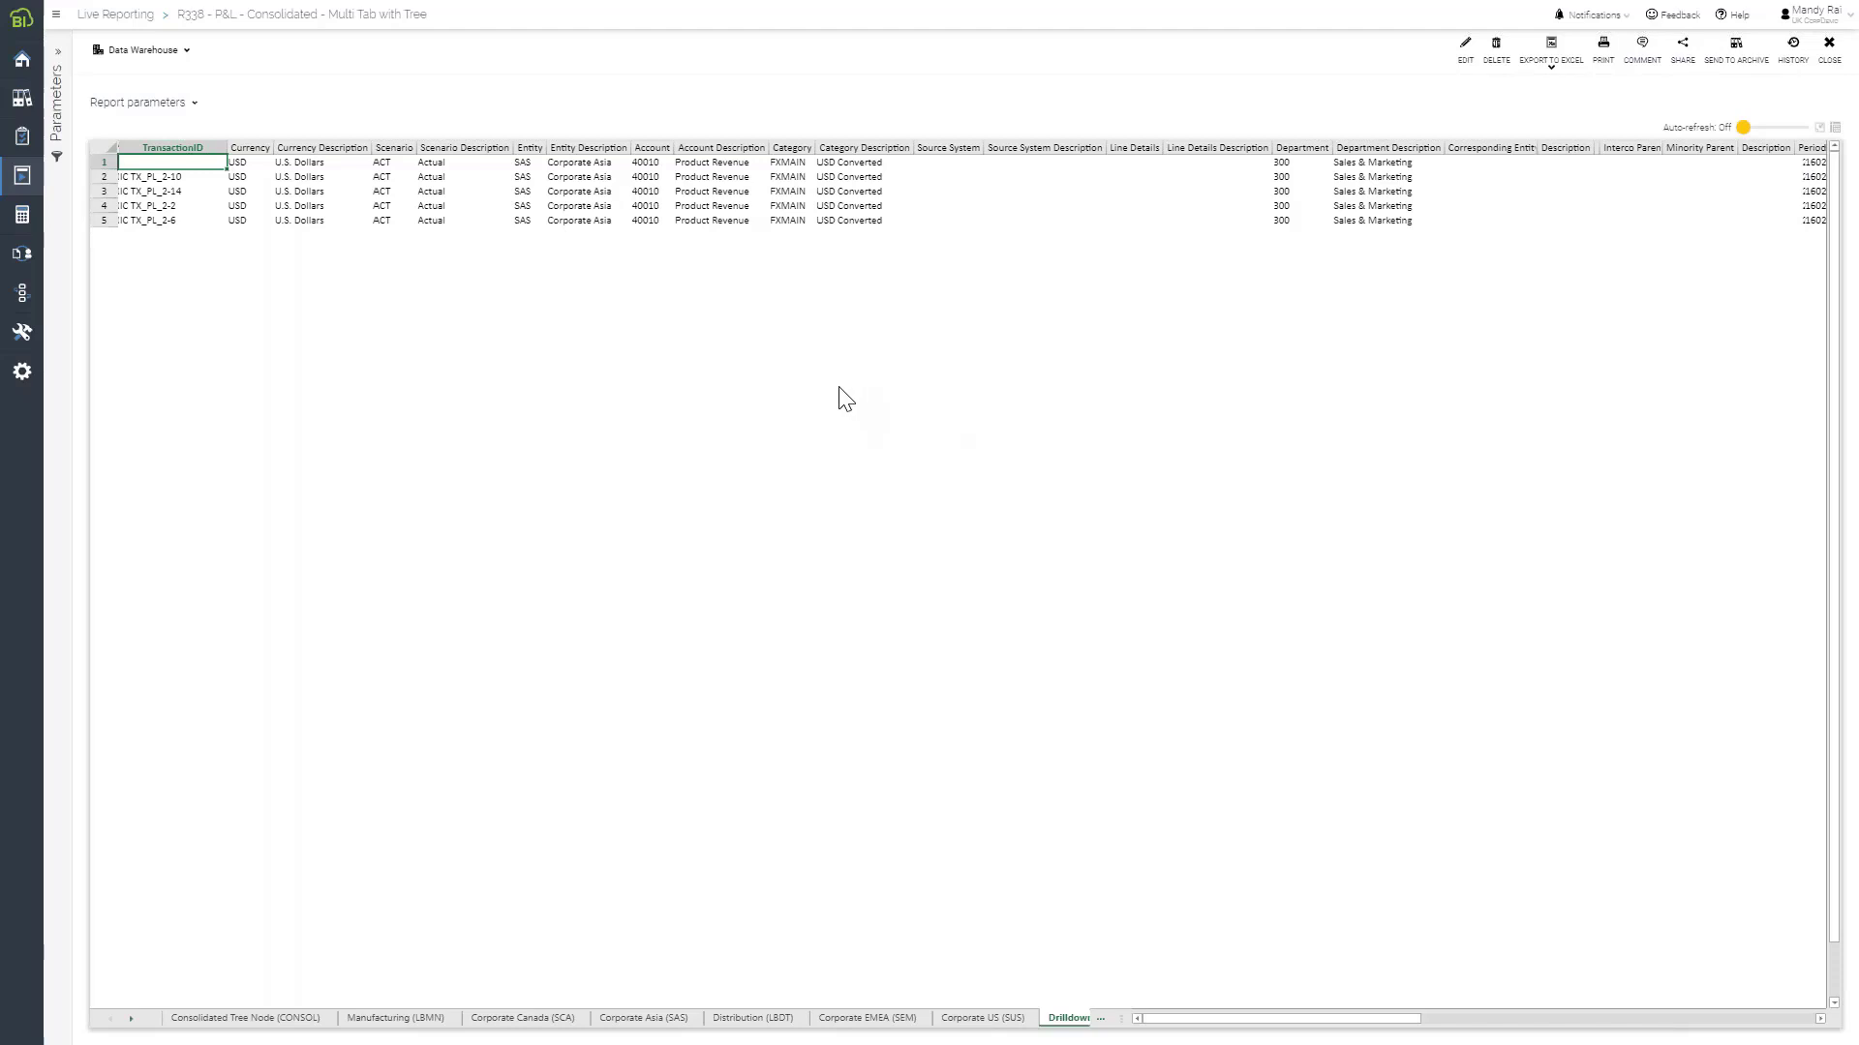
pyautogui.moveTo(792, 184); pyautogui.dragTo(786, 250)
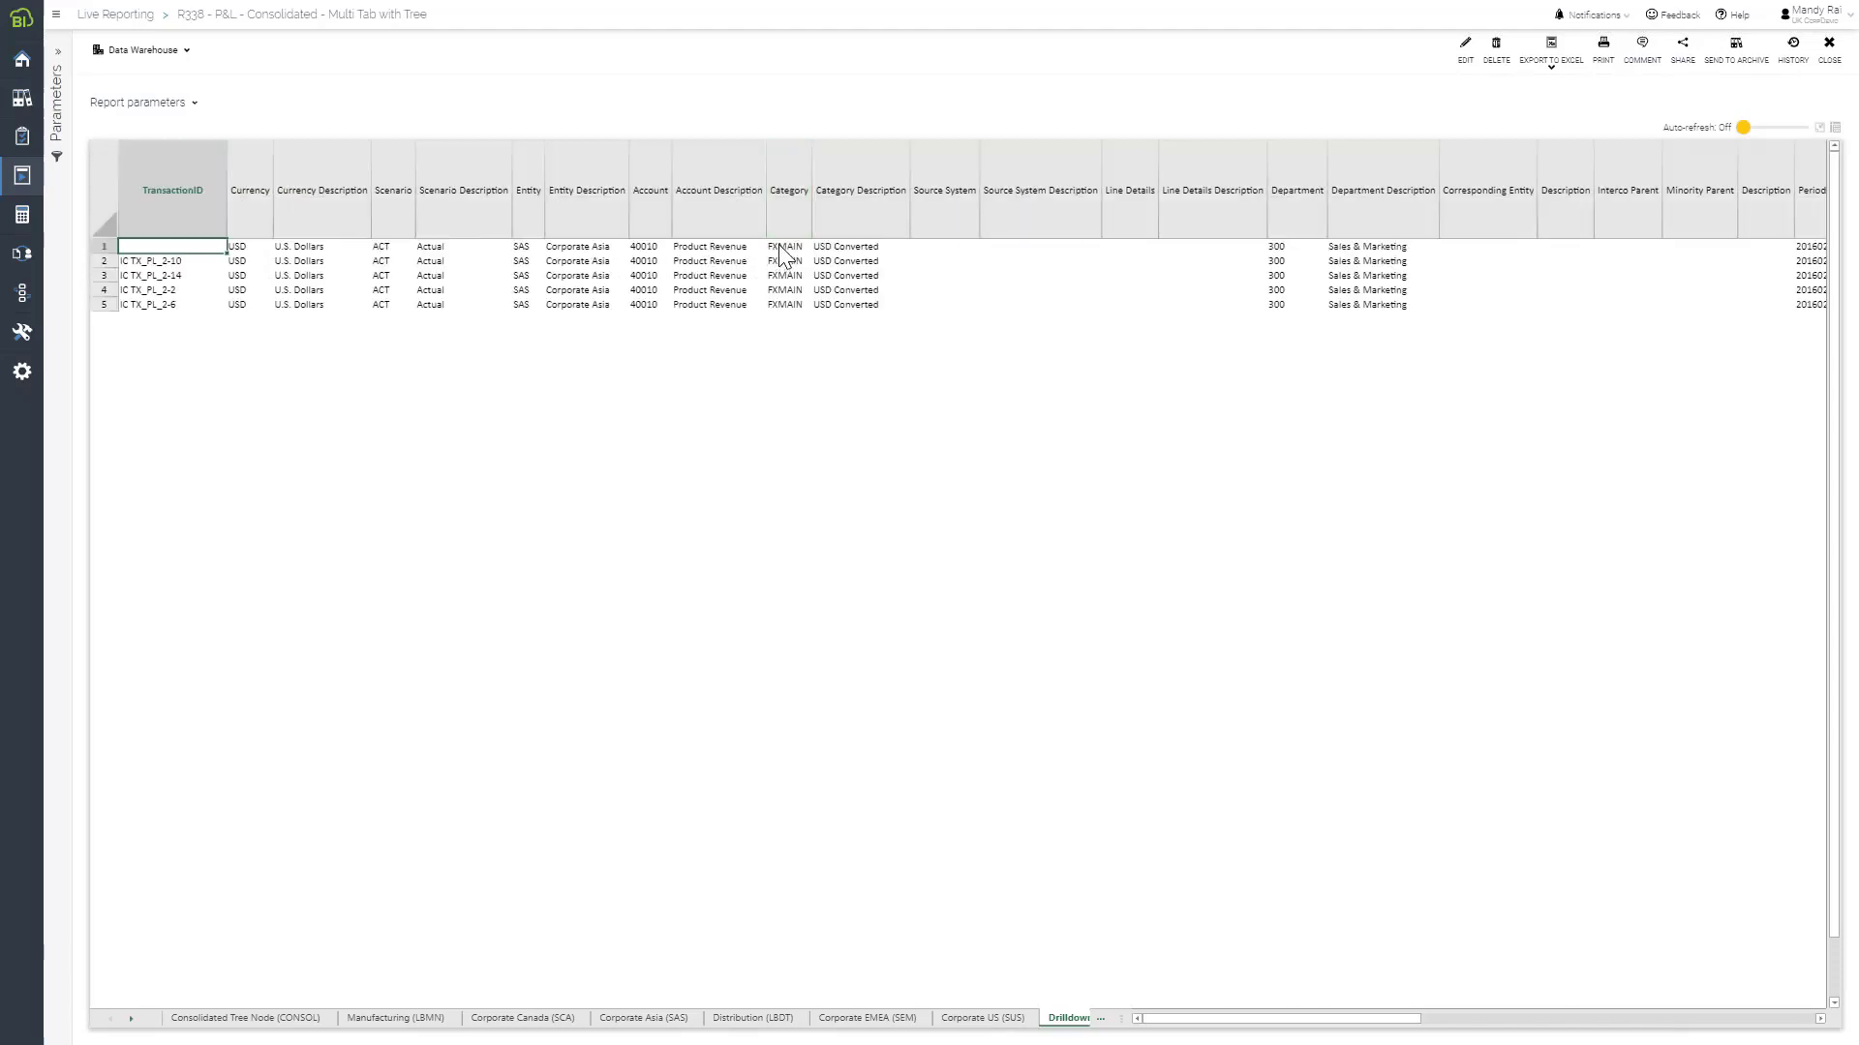
pyautogui.moveTo(780, 247); pyautogui.dragTo(888, 329)
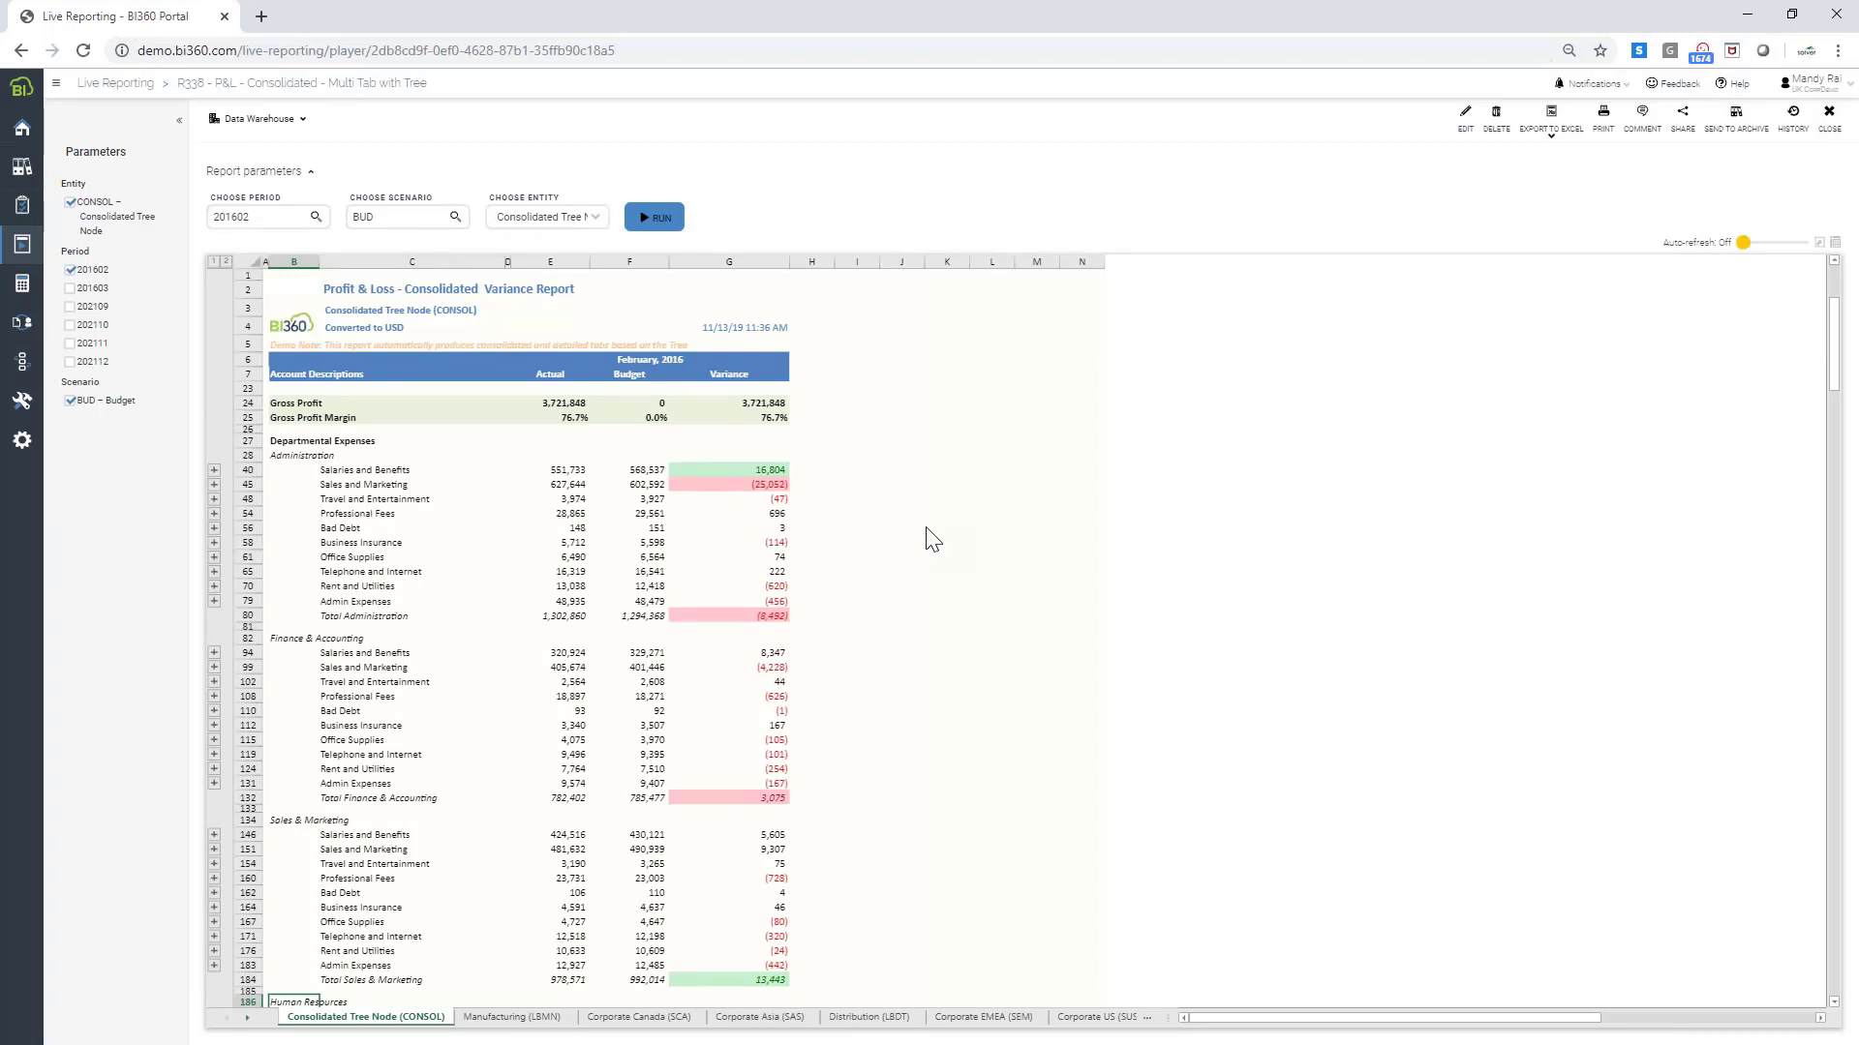
# Browse the consolidated P&L report's entity sheets, including Corporate Asia (SAS) and Corporate EMEA (SEM)
pyautogui.click(515, 1024)
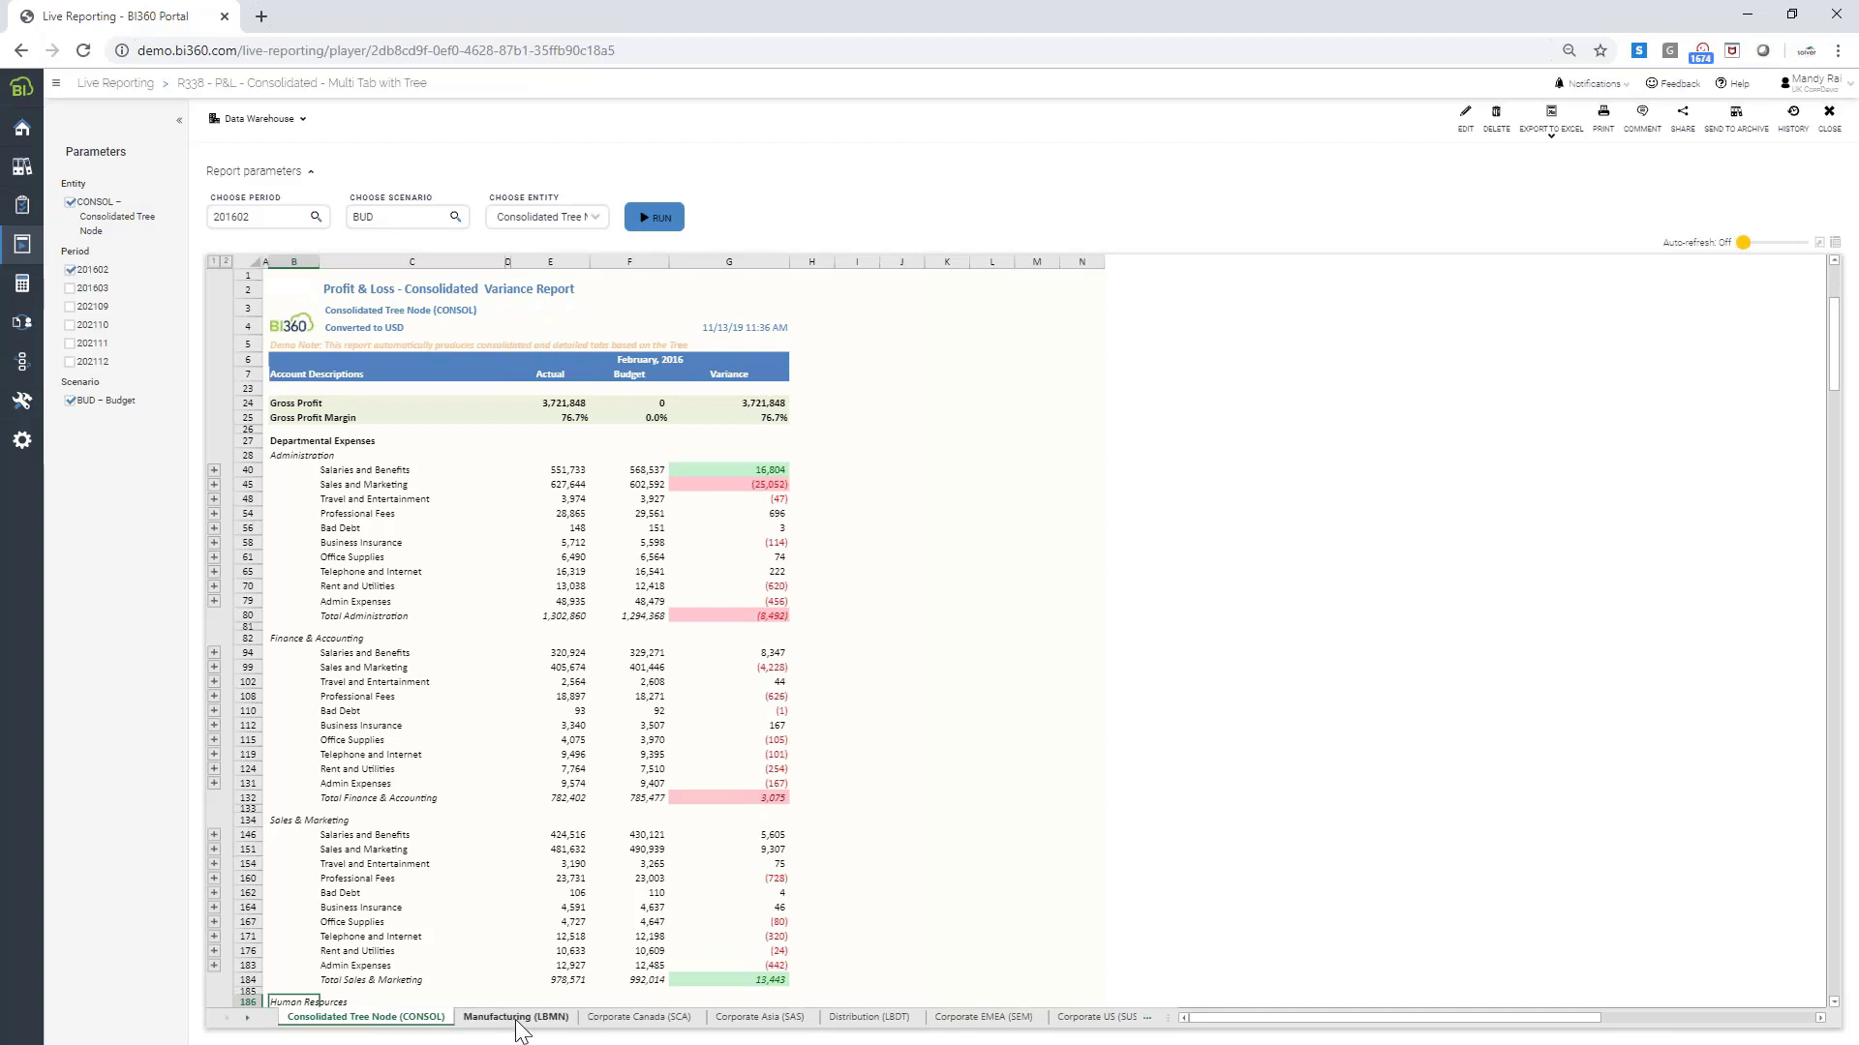
pyautogui.click(644, 1020)
pyautogui.click(746, 1020)
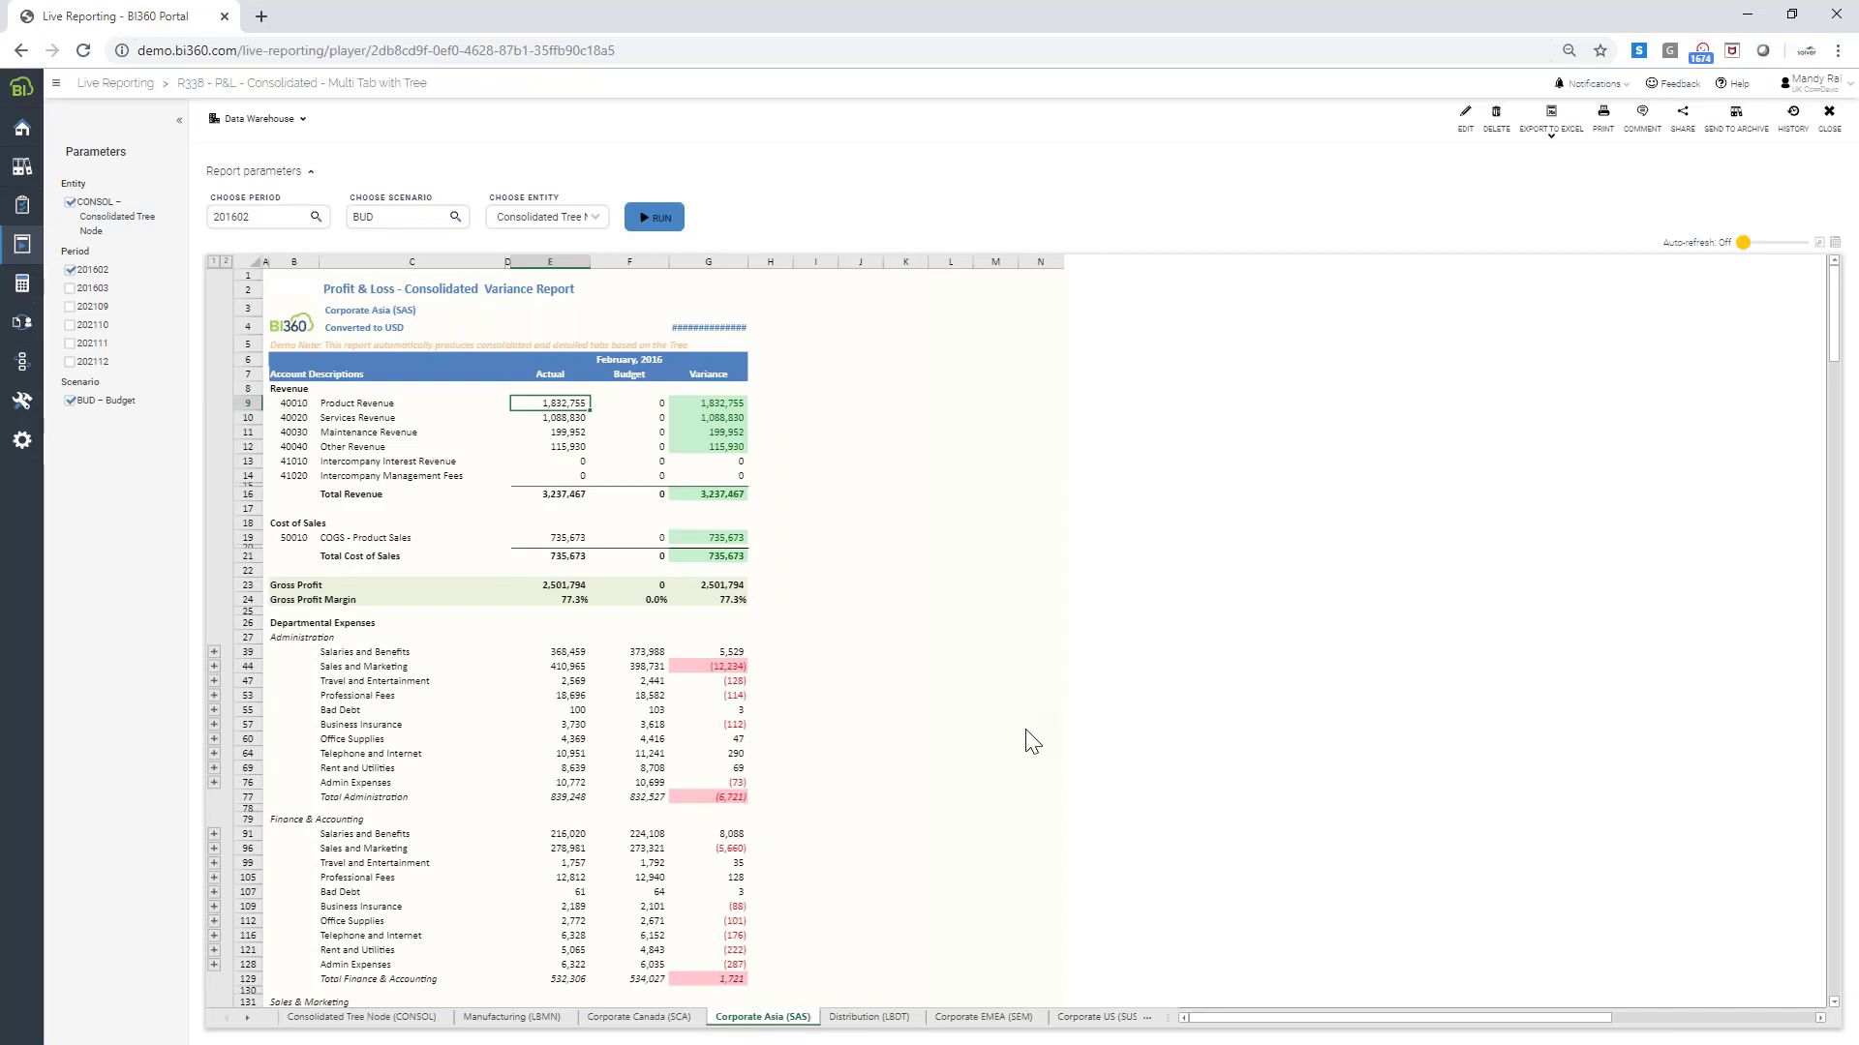
pyautogui.click(986, 1017)
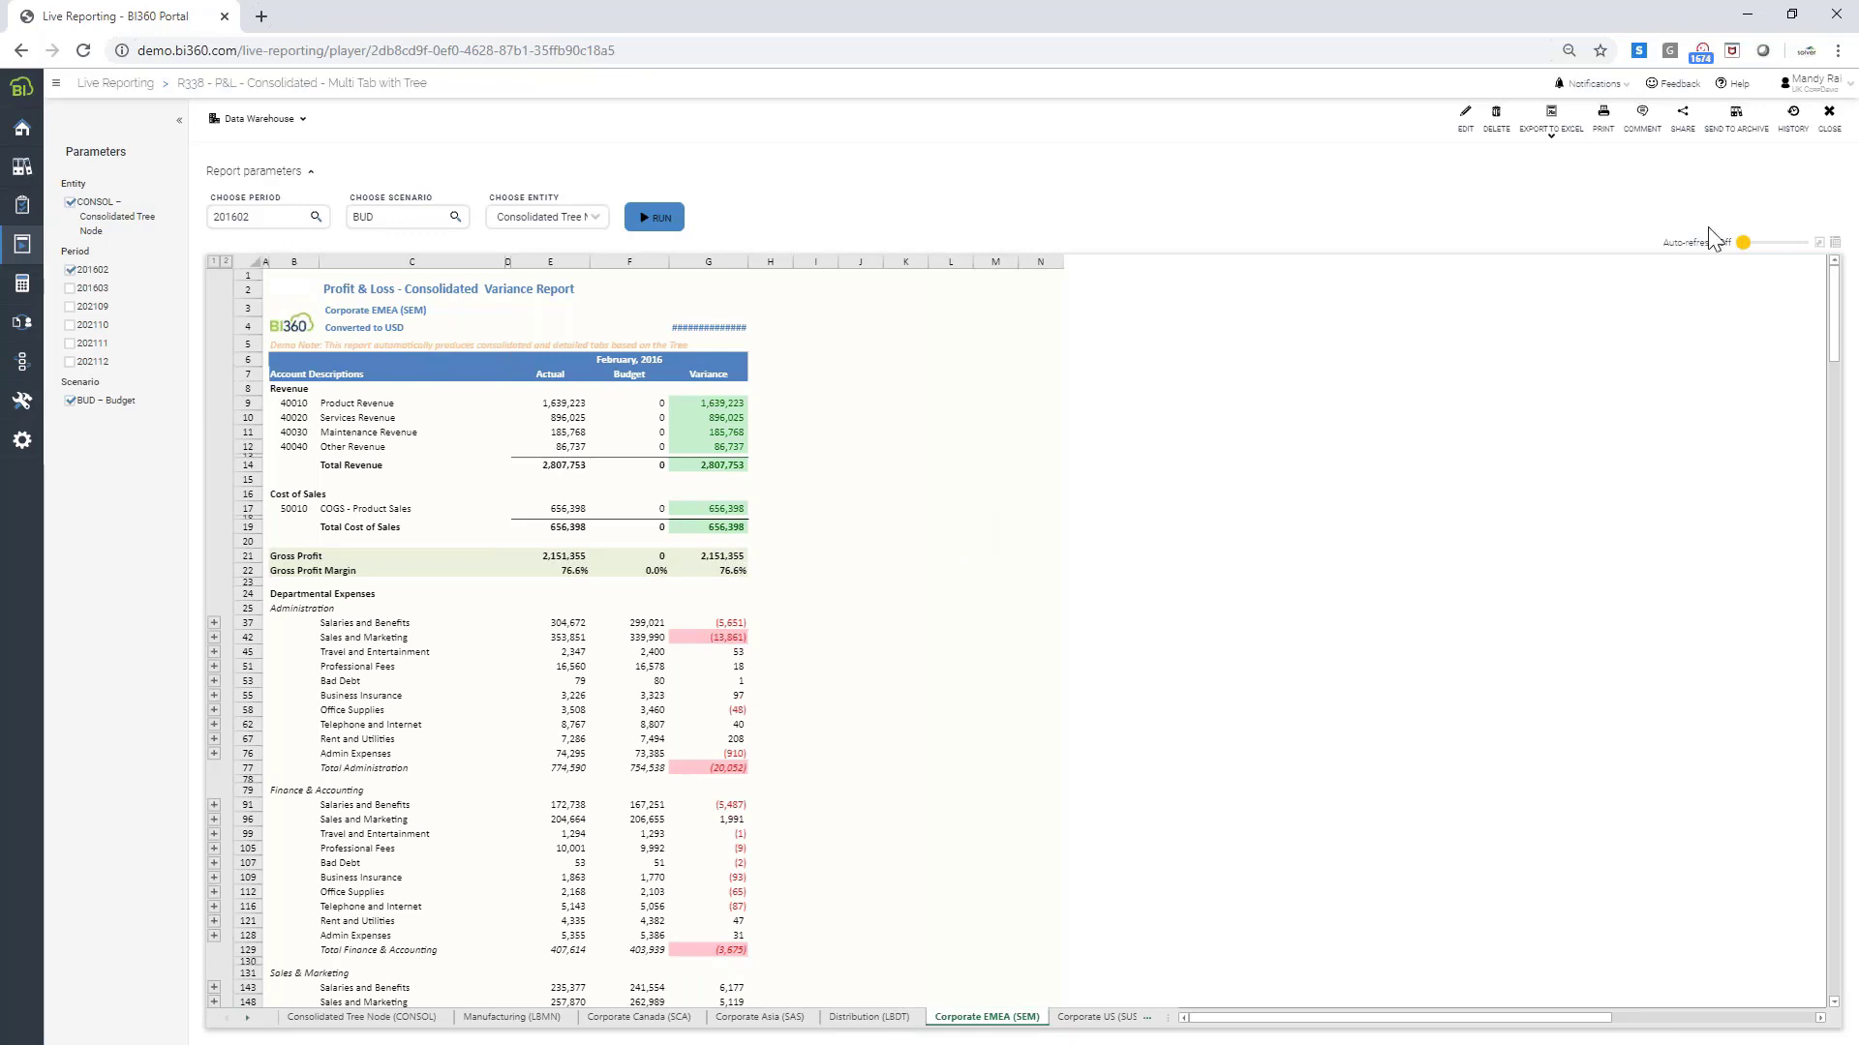
# Close the P&L report, find R380 - Balance Sheet - Consolidating in the report library and open it in full-screen mode
pyautogui.click(1829, 114)
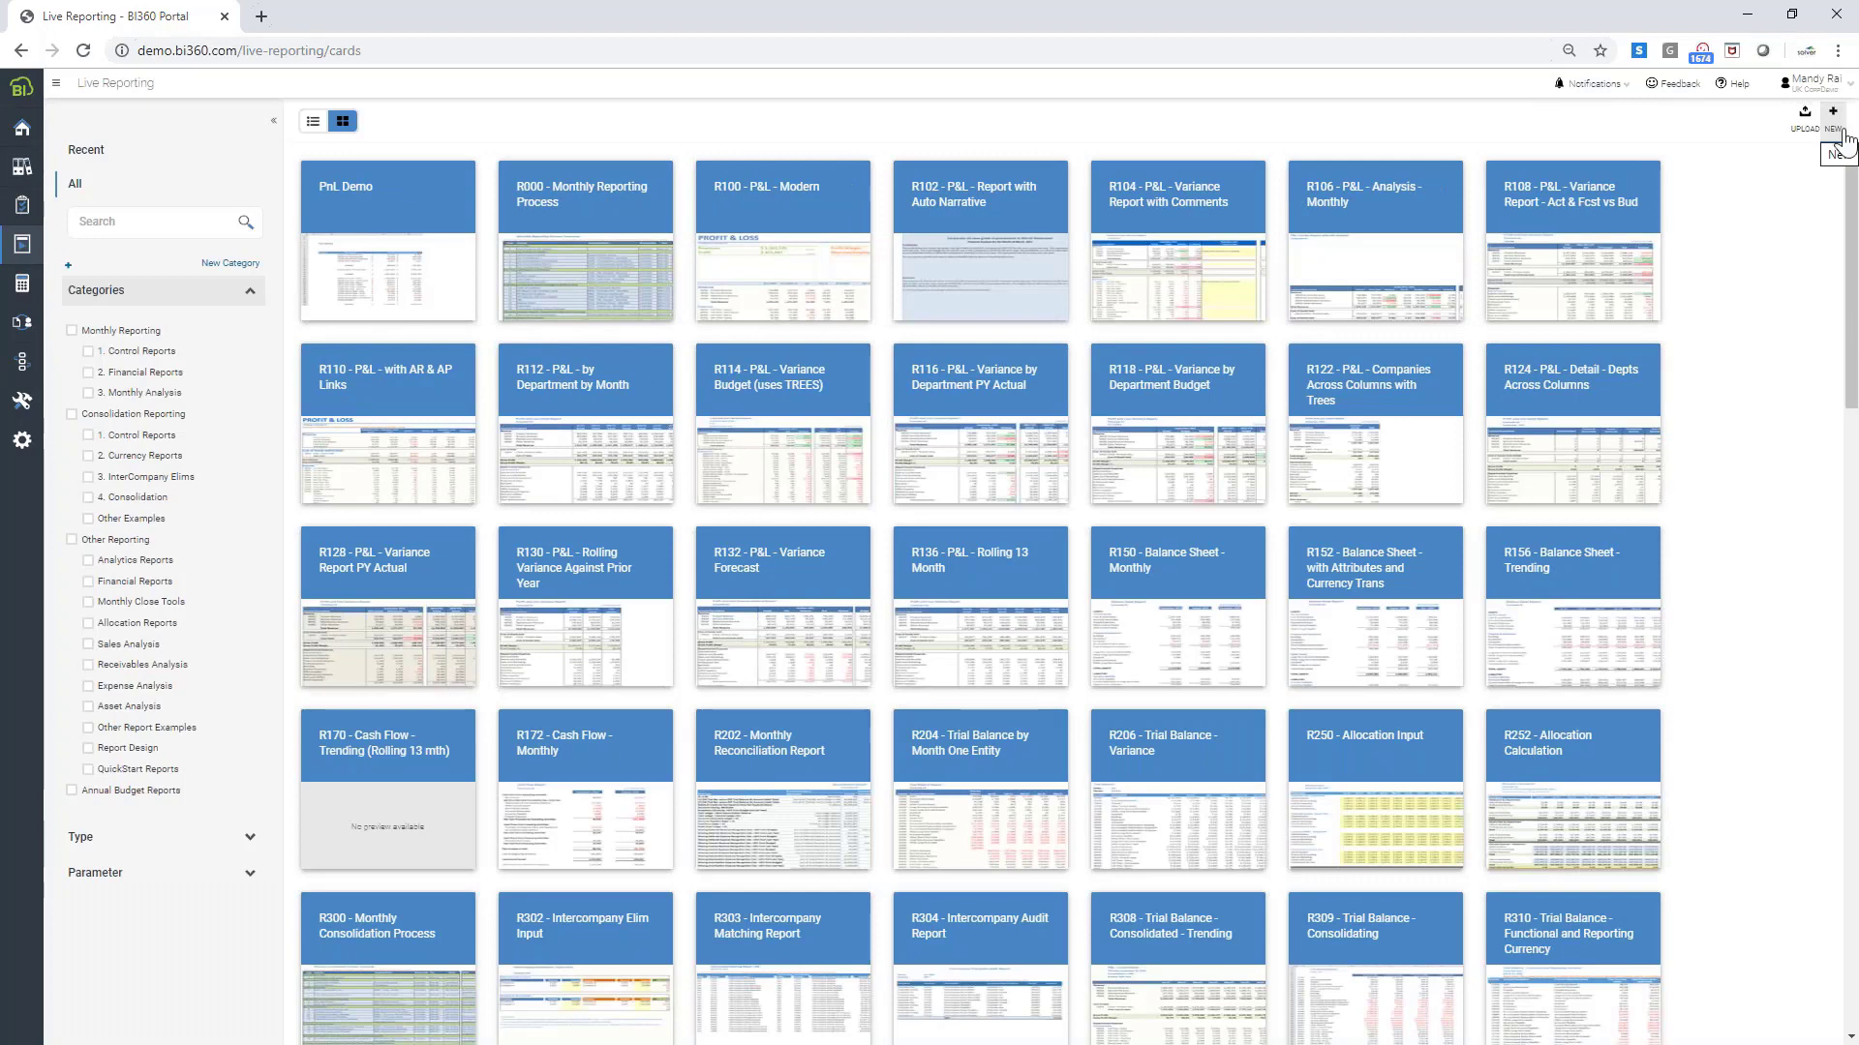
pyautogui.write('r380')
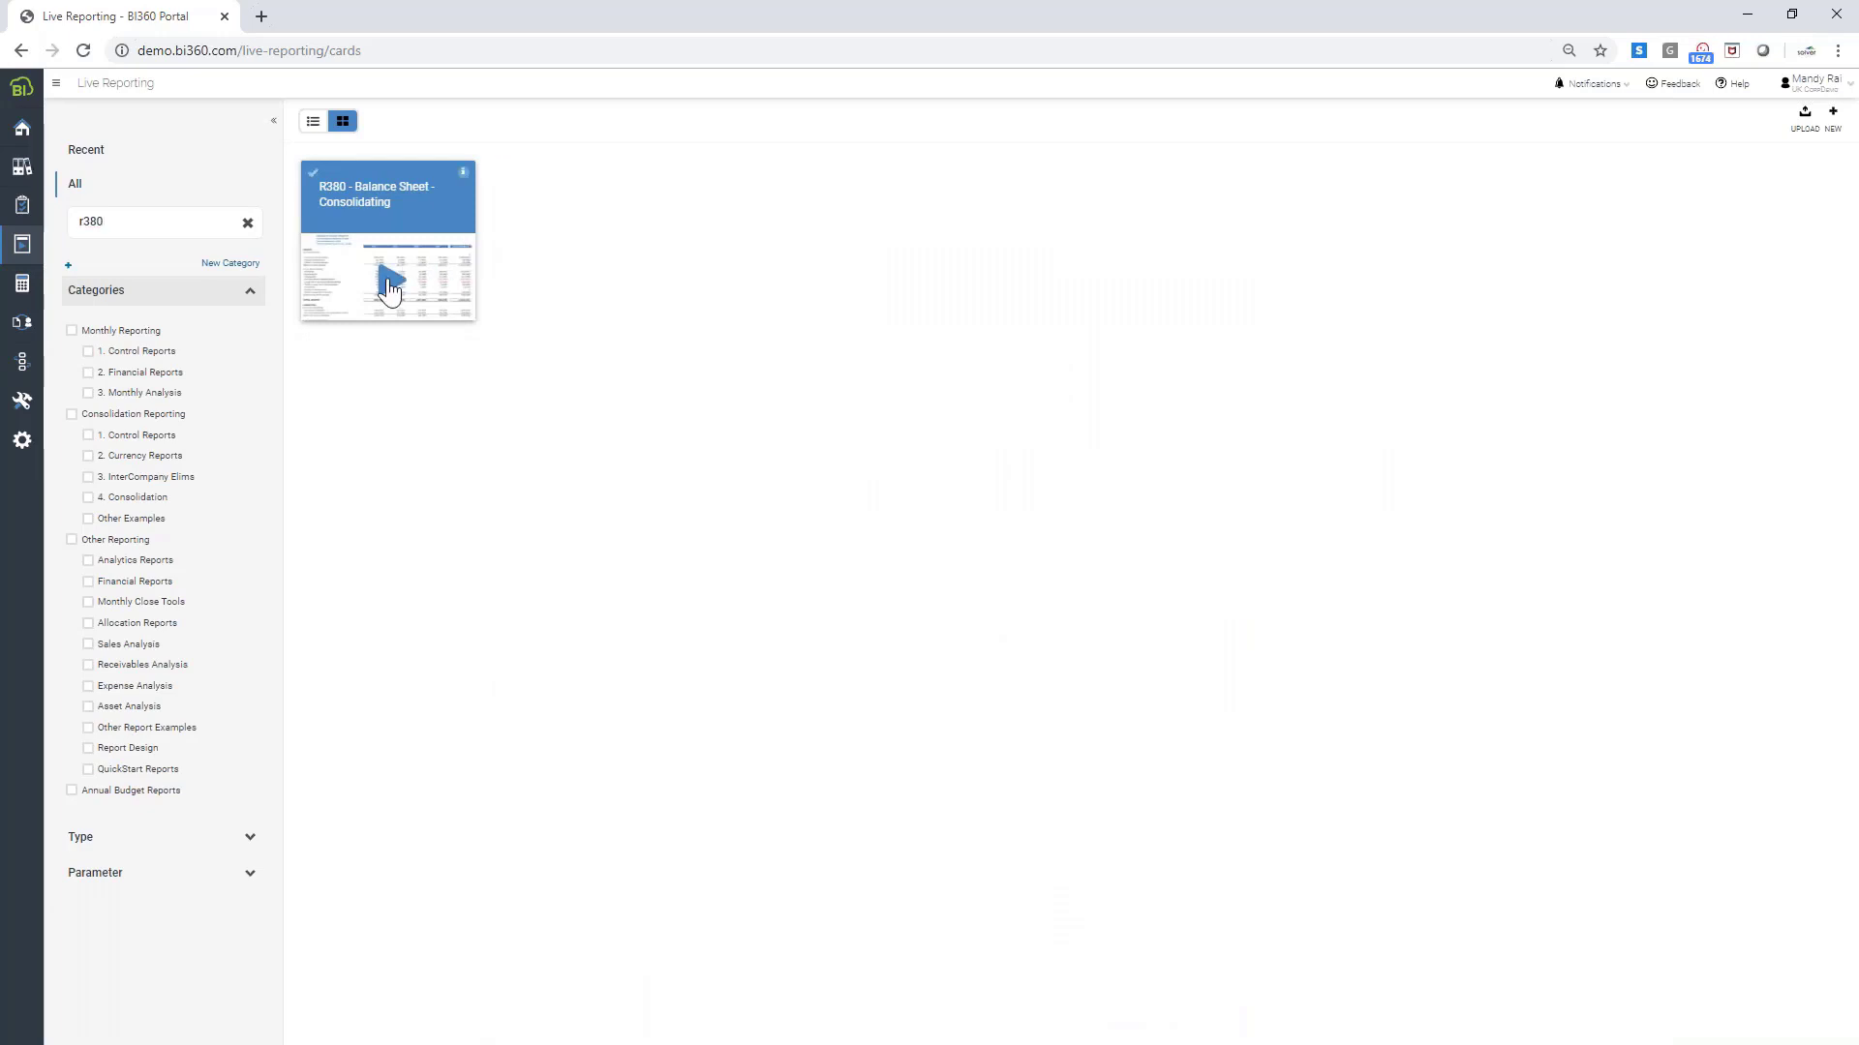
pyautogui.click(391, 288)
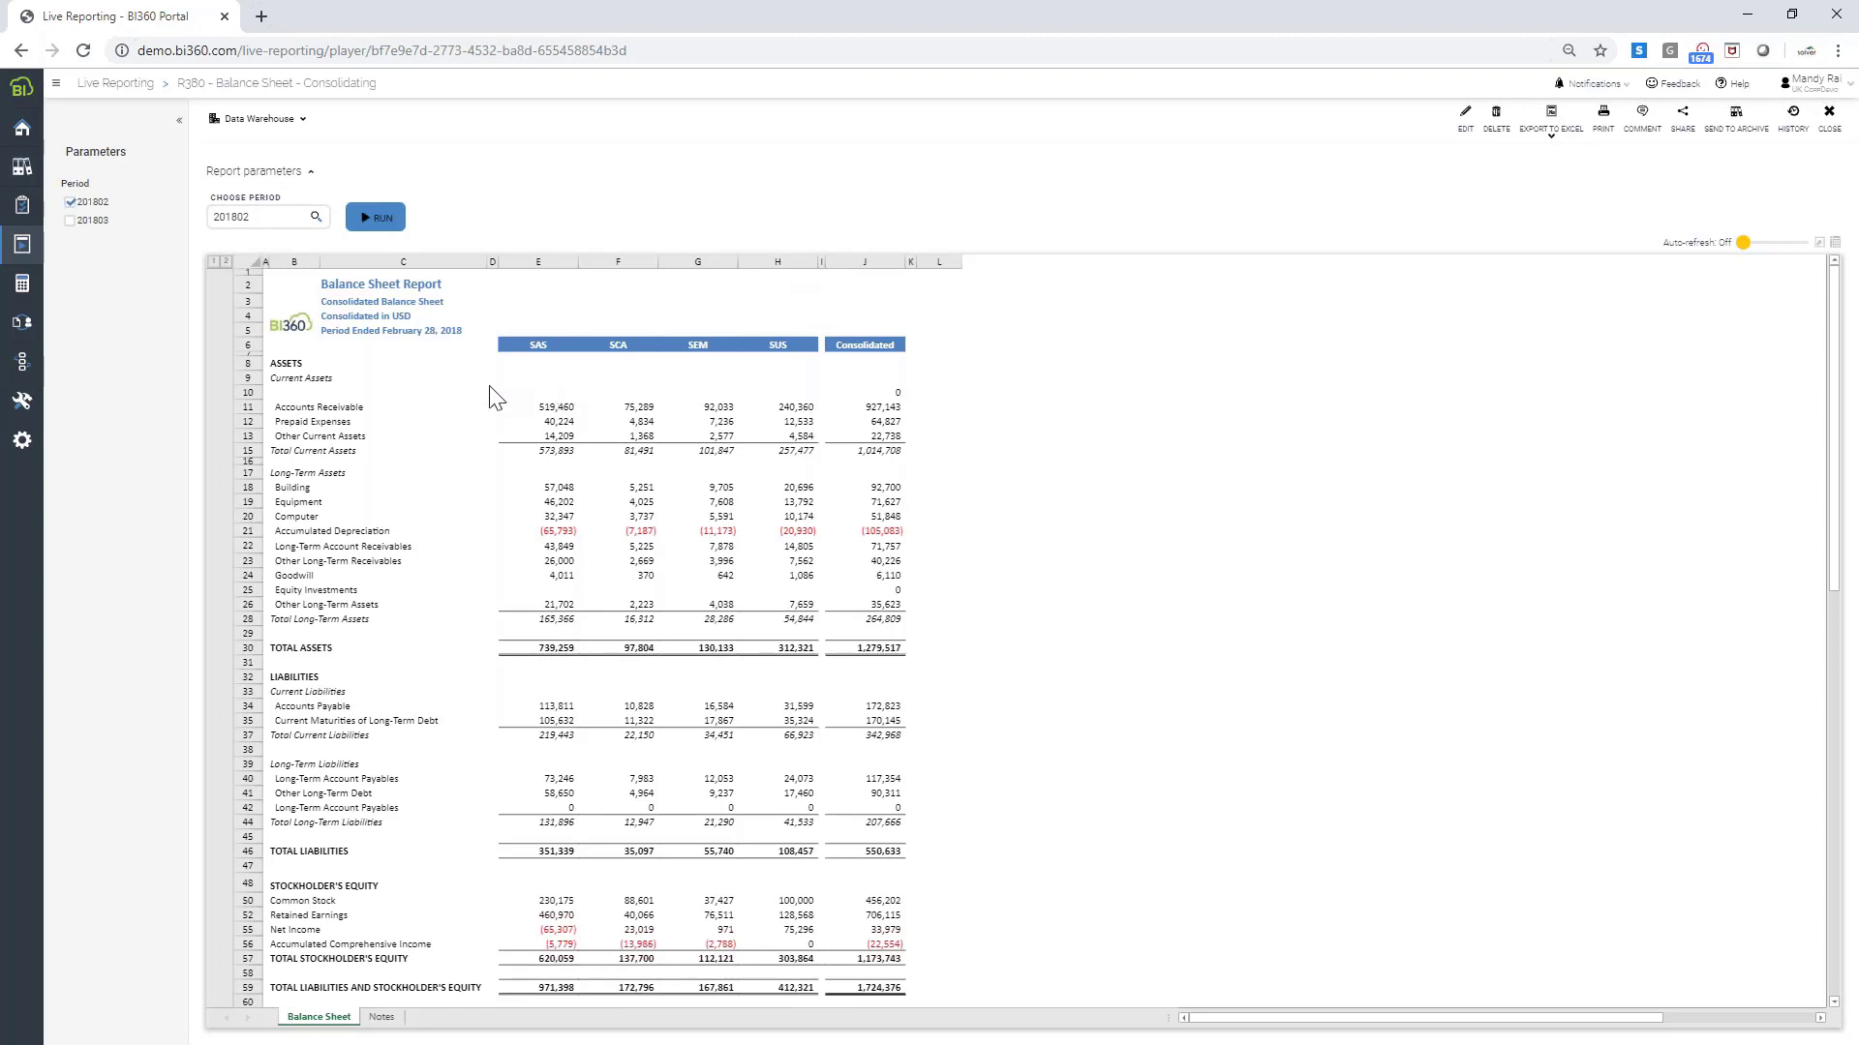
pyautogui.click(1819, 244)
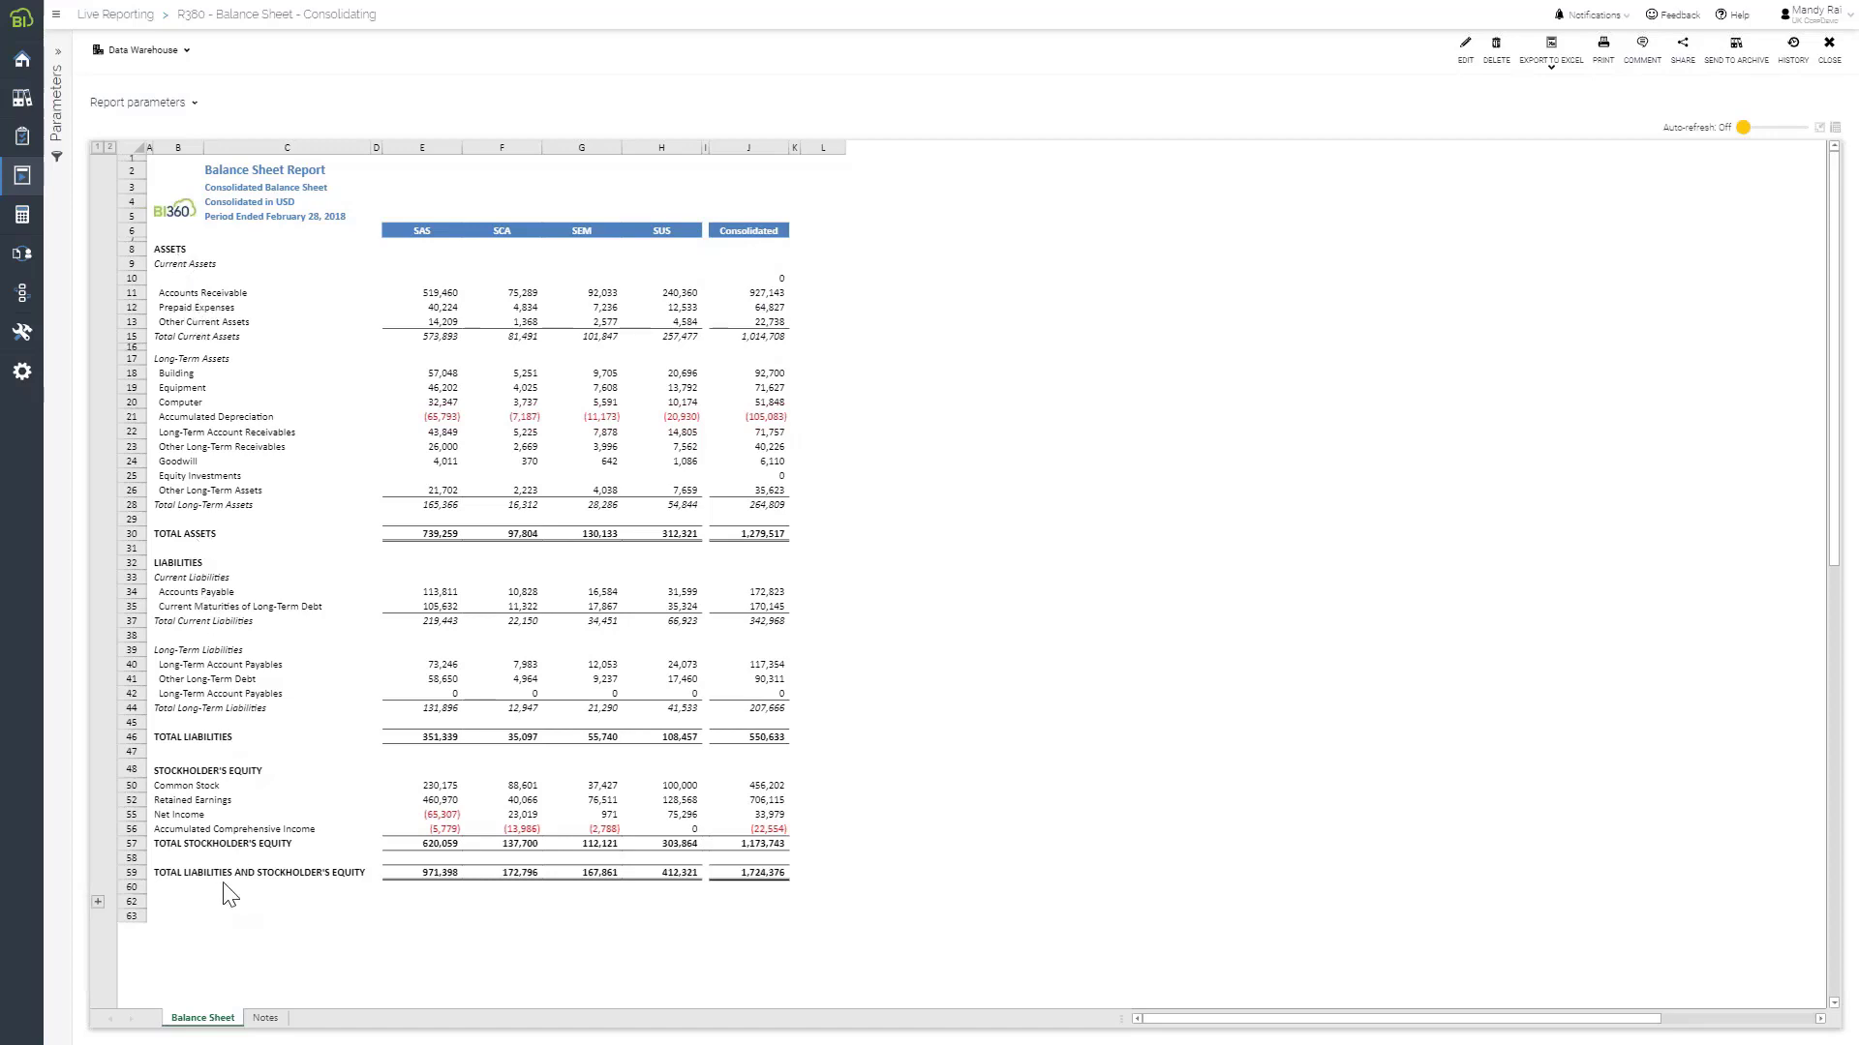
# Drill down from the SAS Accounts Receivable balance to General Ledger, examine the transactions and return to the report library
pyautogui.rightClick(448, 302)
pyautogui.click(504, 341)
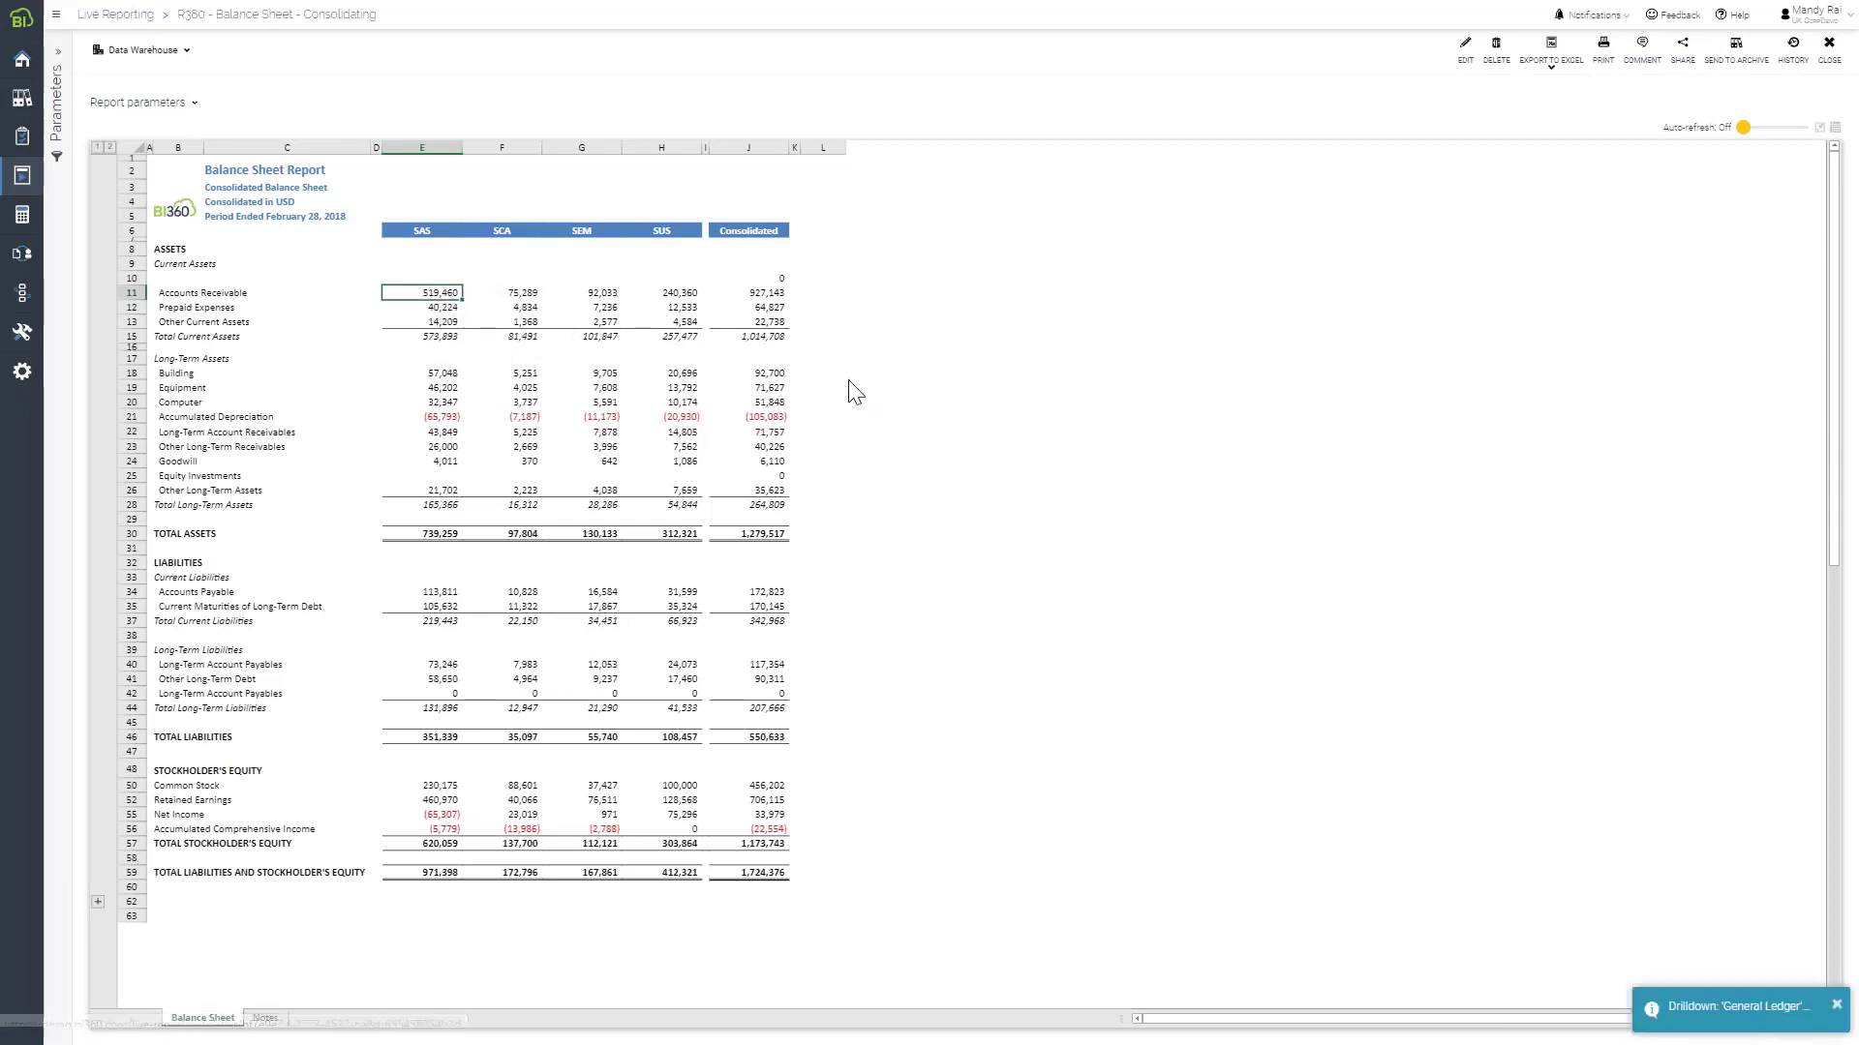
pyautogui.moveTo(659, 163); pyautogui.dragTo(1699, 215)
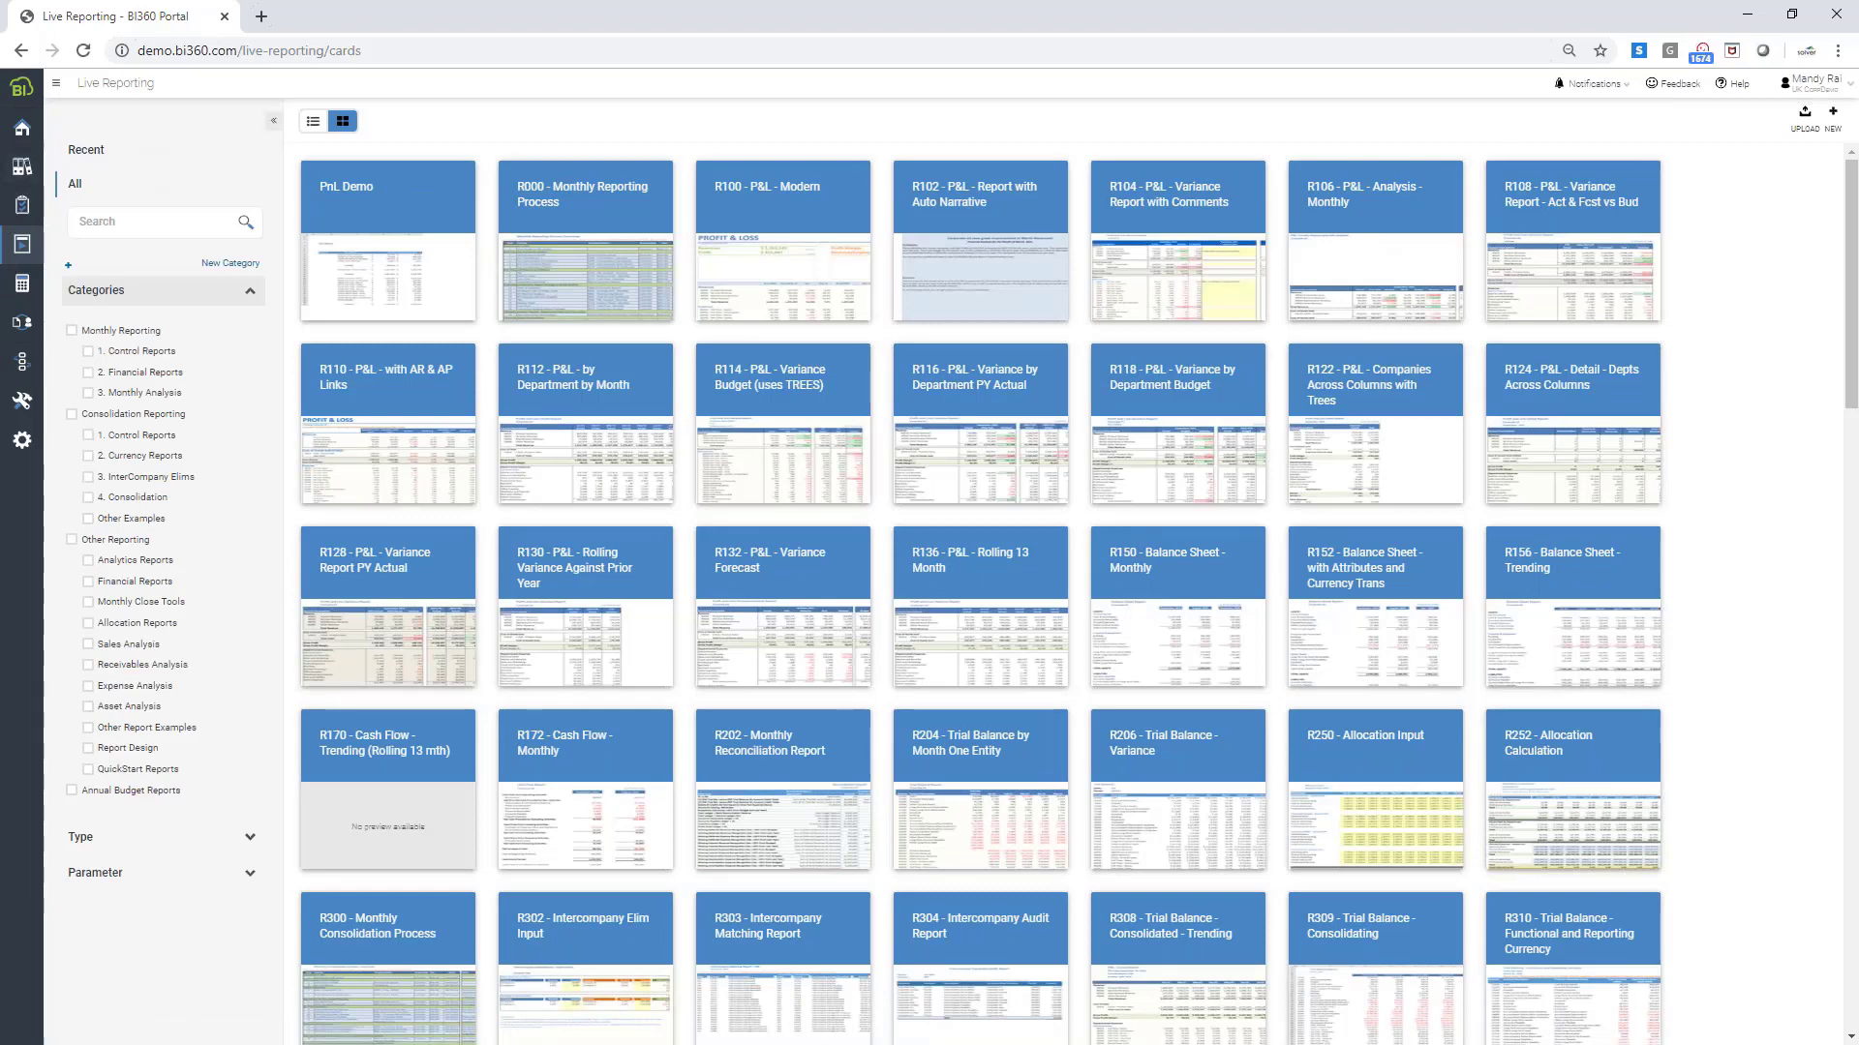
# Expand the main navigation to show its labels and open the Budgeting form library
pyautogui.click(274, 120)
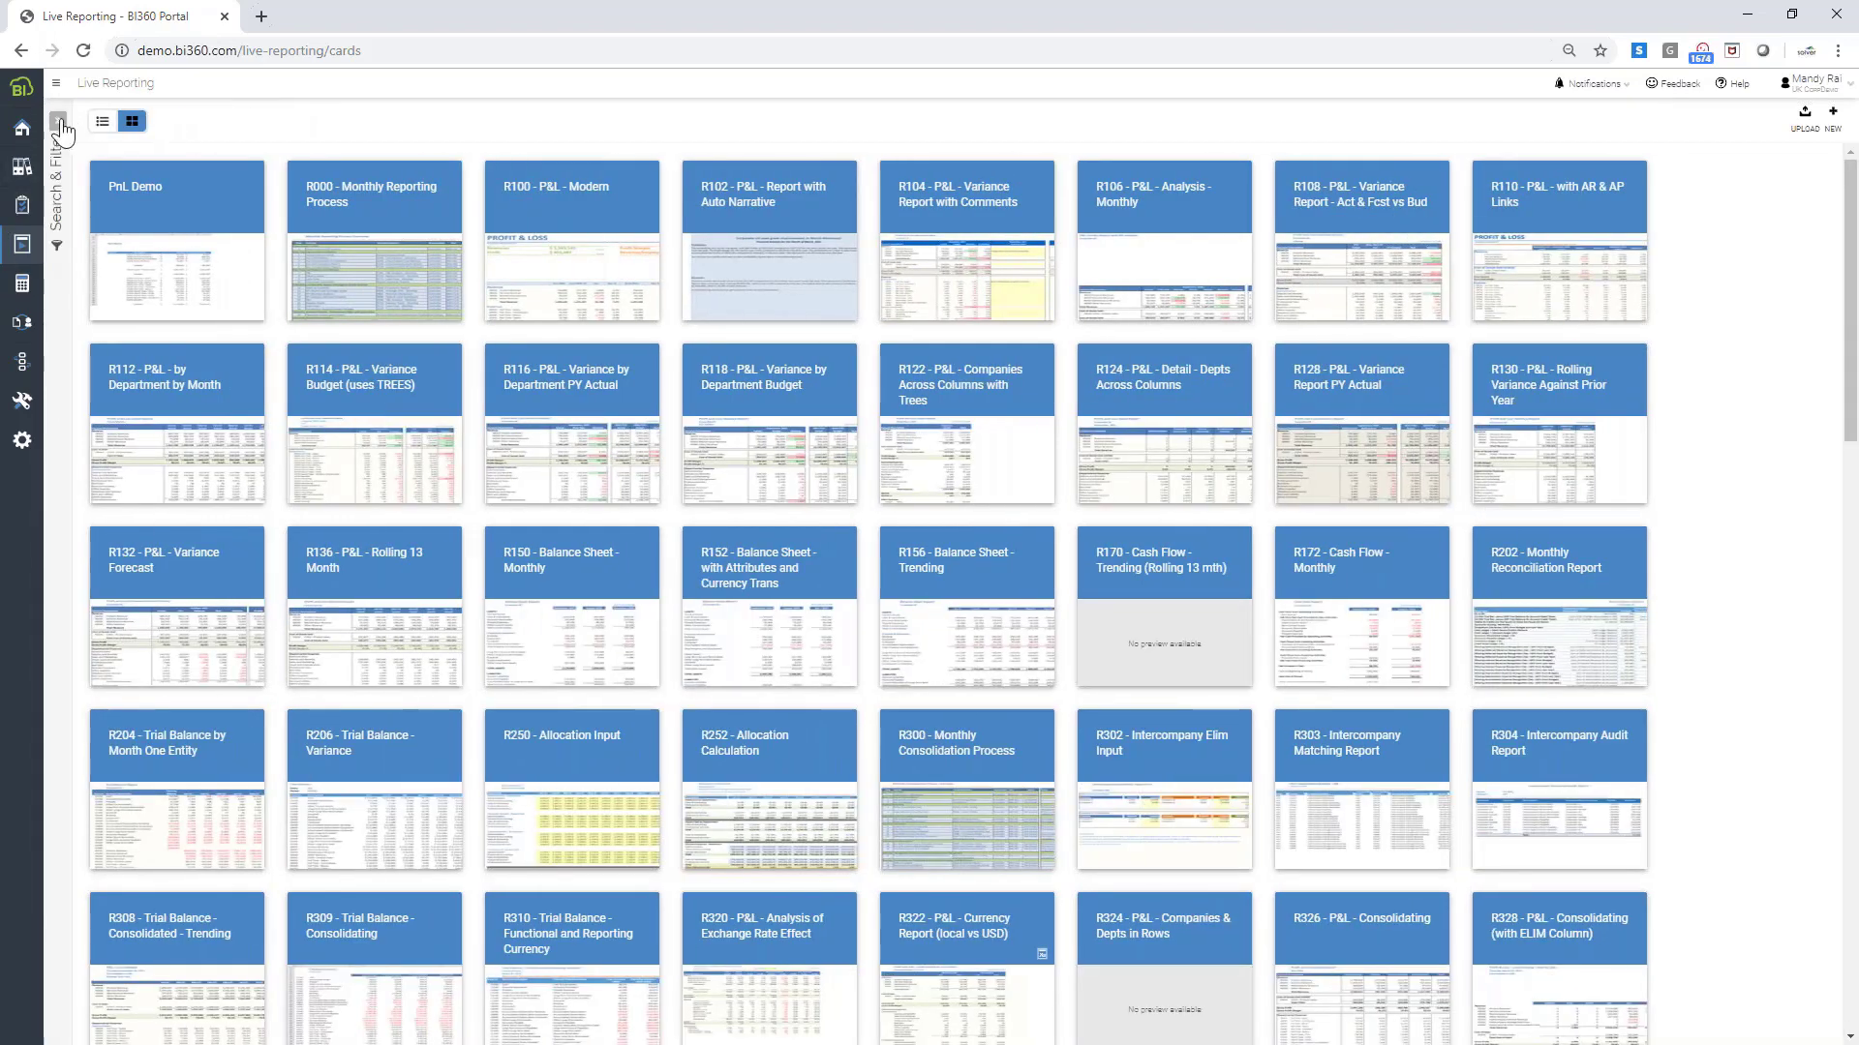
pyautogui.click(58, 122)
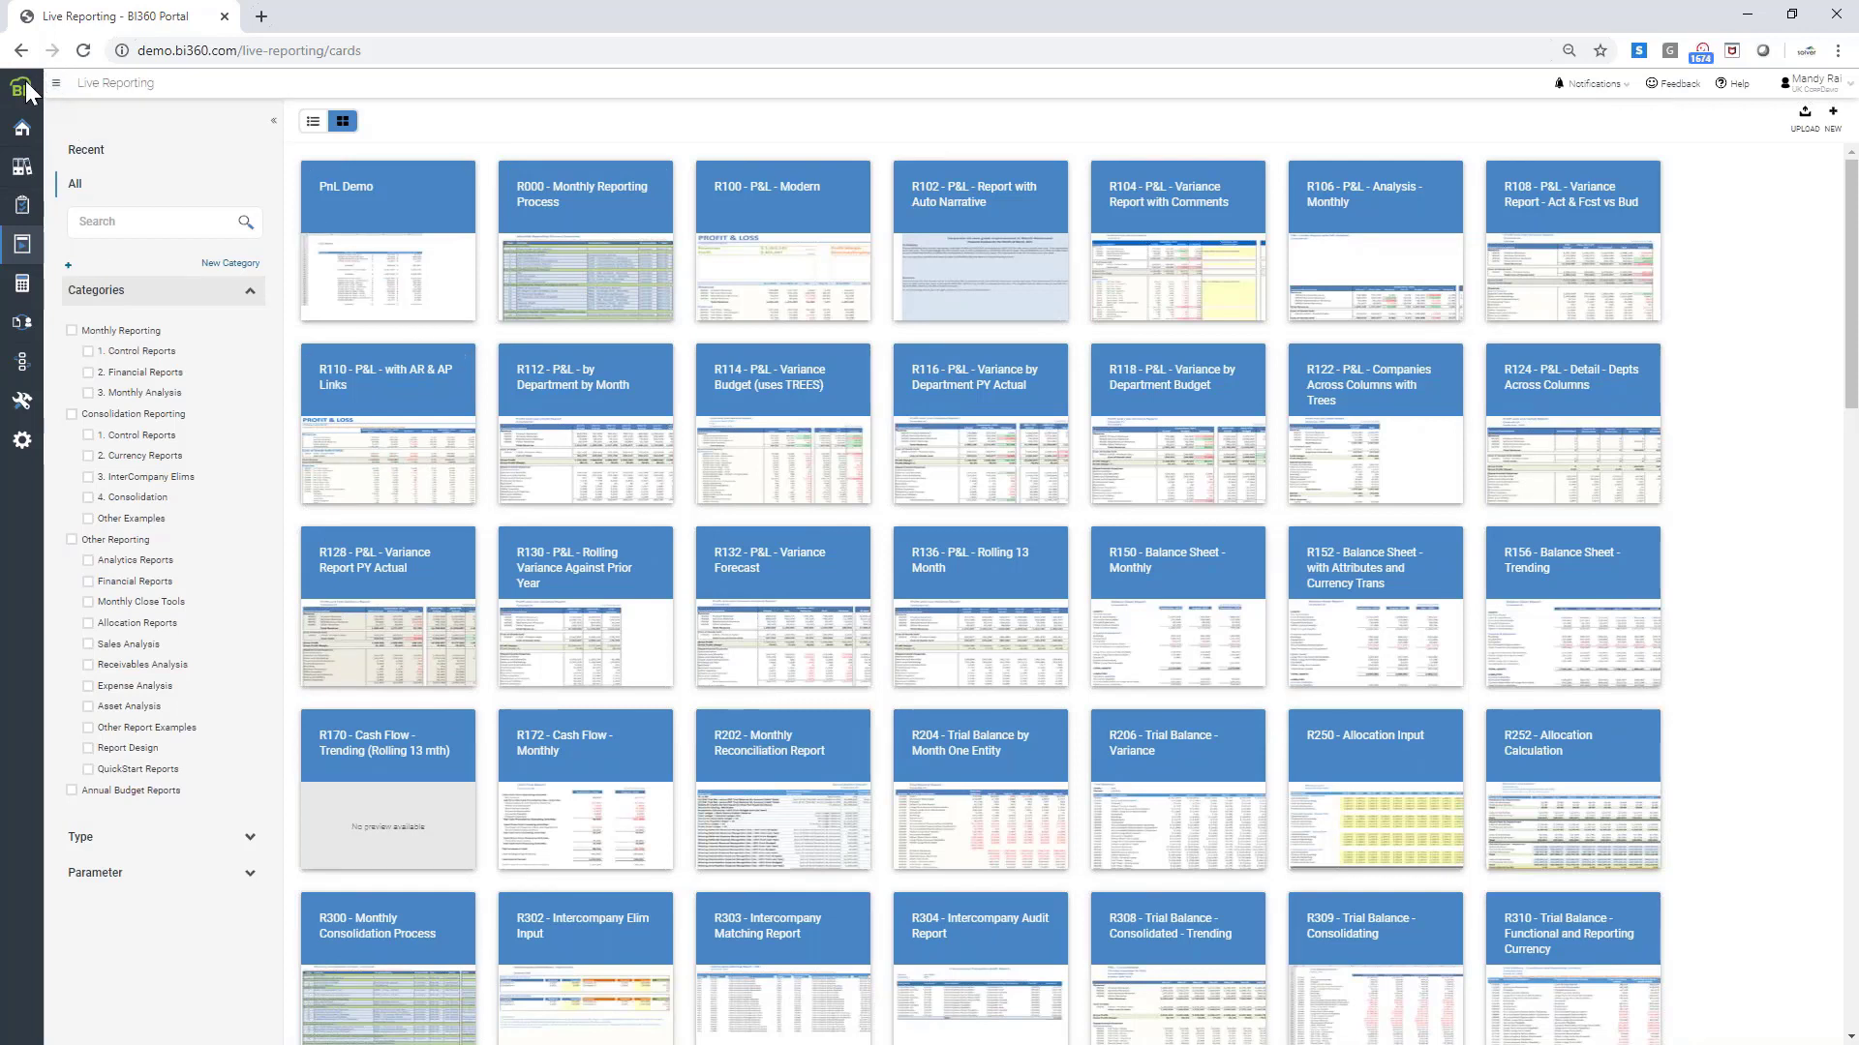
pyautogui.click(56, 84)
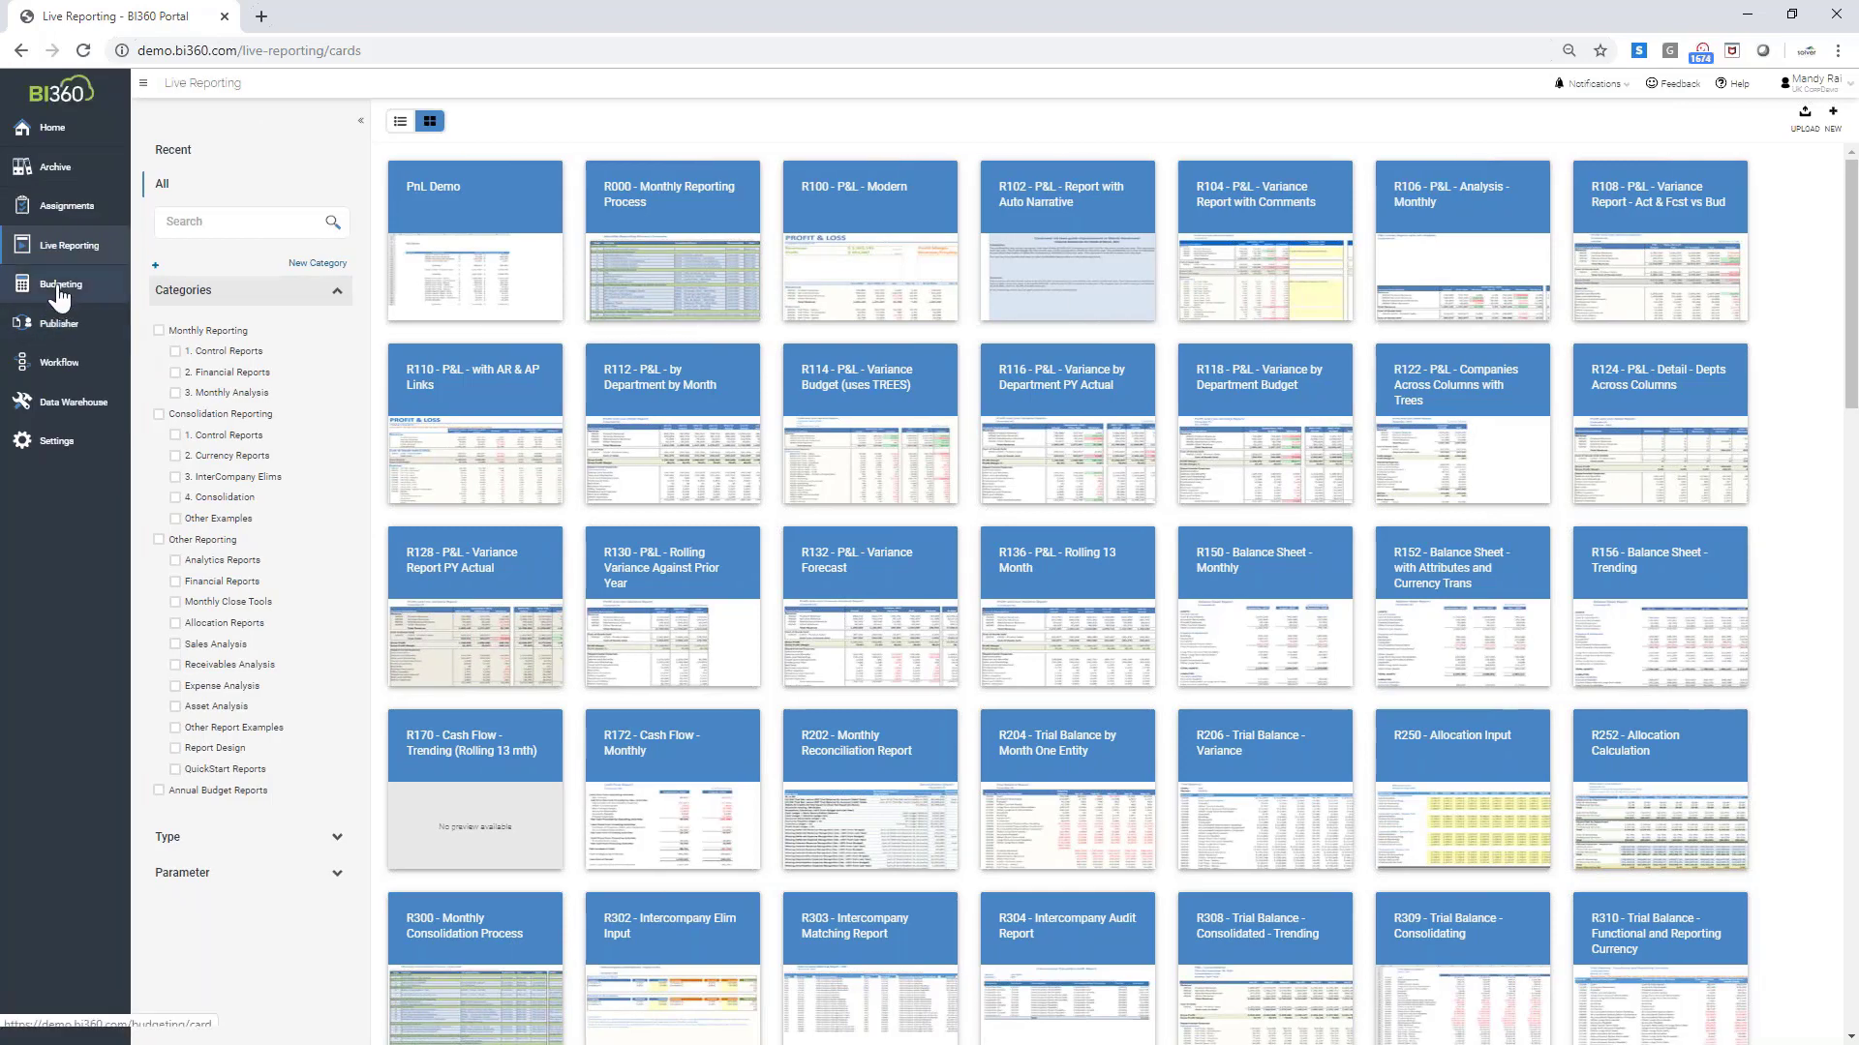
pyautogui.click(60, 287)
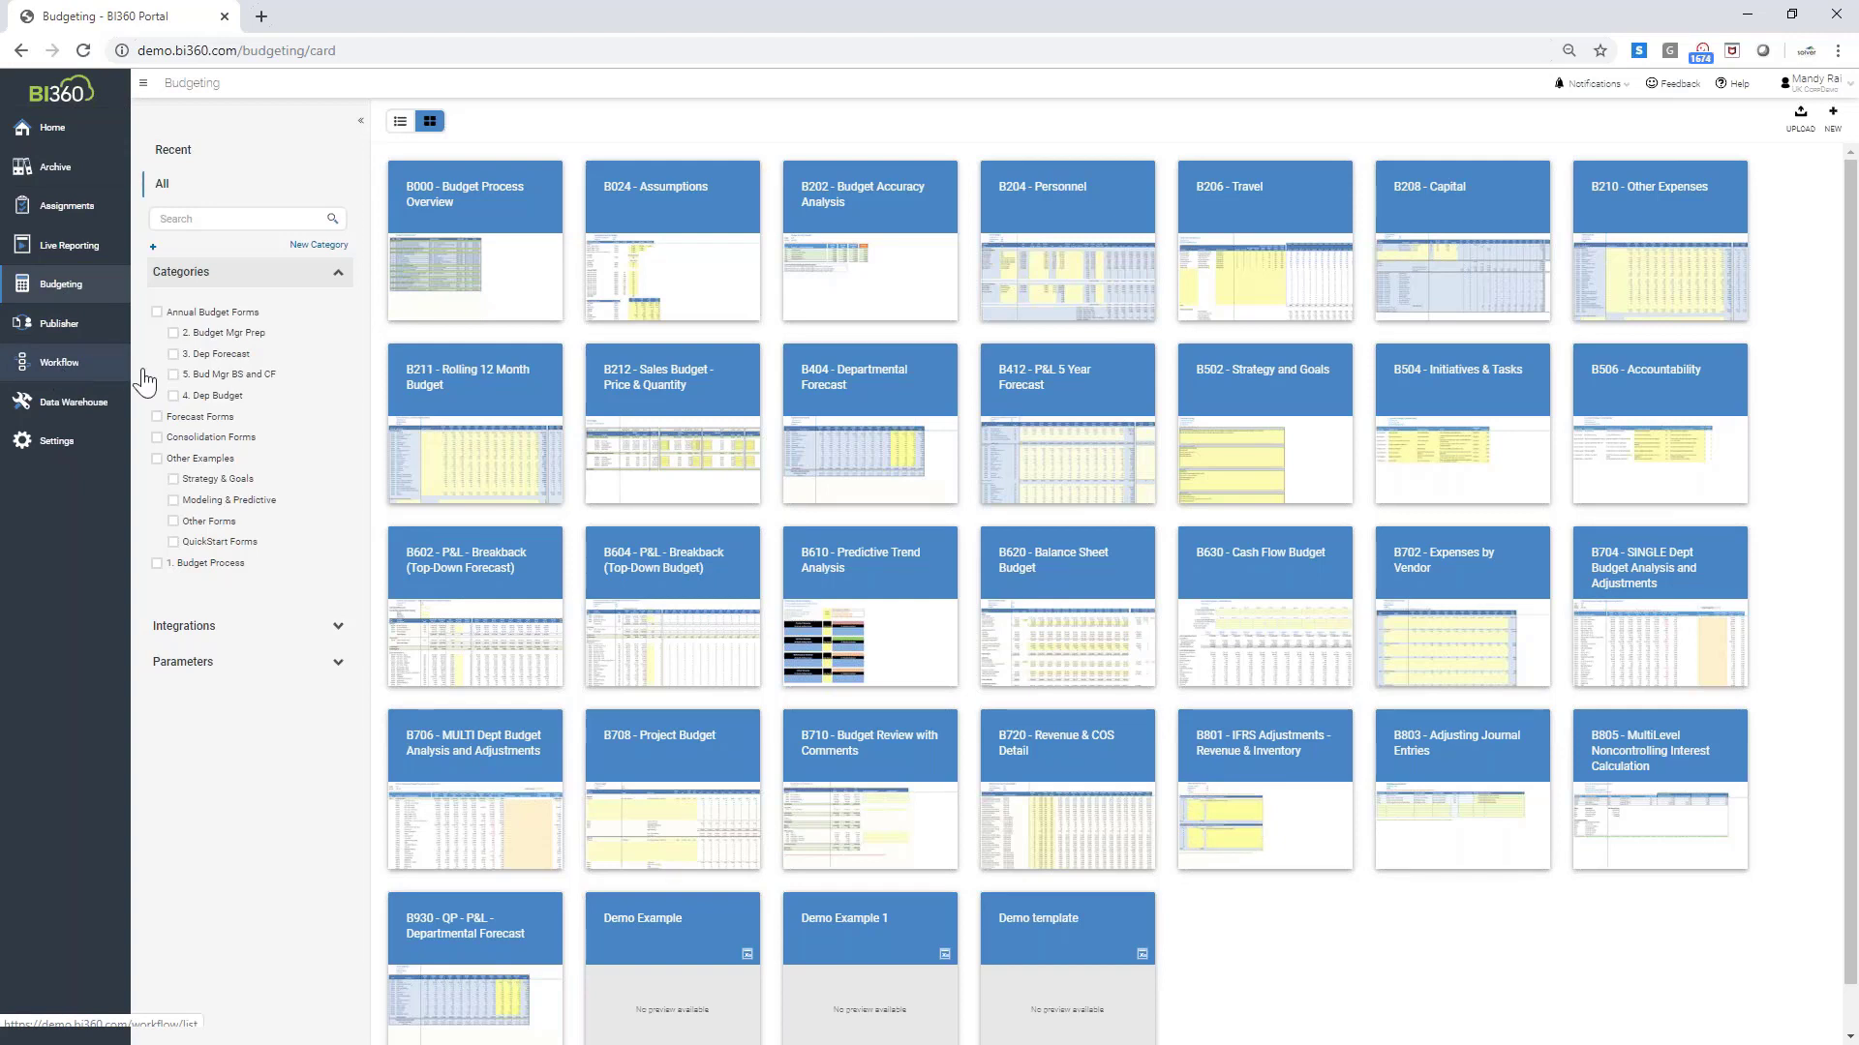
# View the B024 - Assumptions form, return to the Budgeting library and open B803 - Adjusting Journal Entries
pyautogui.moveTo(1131, 281)
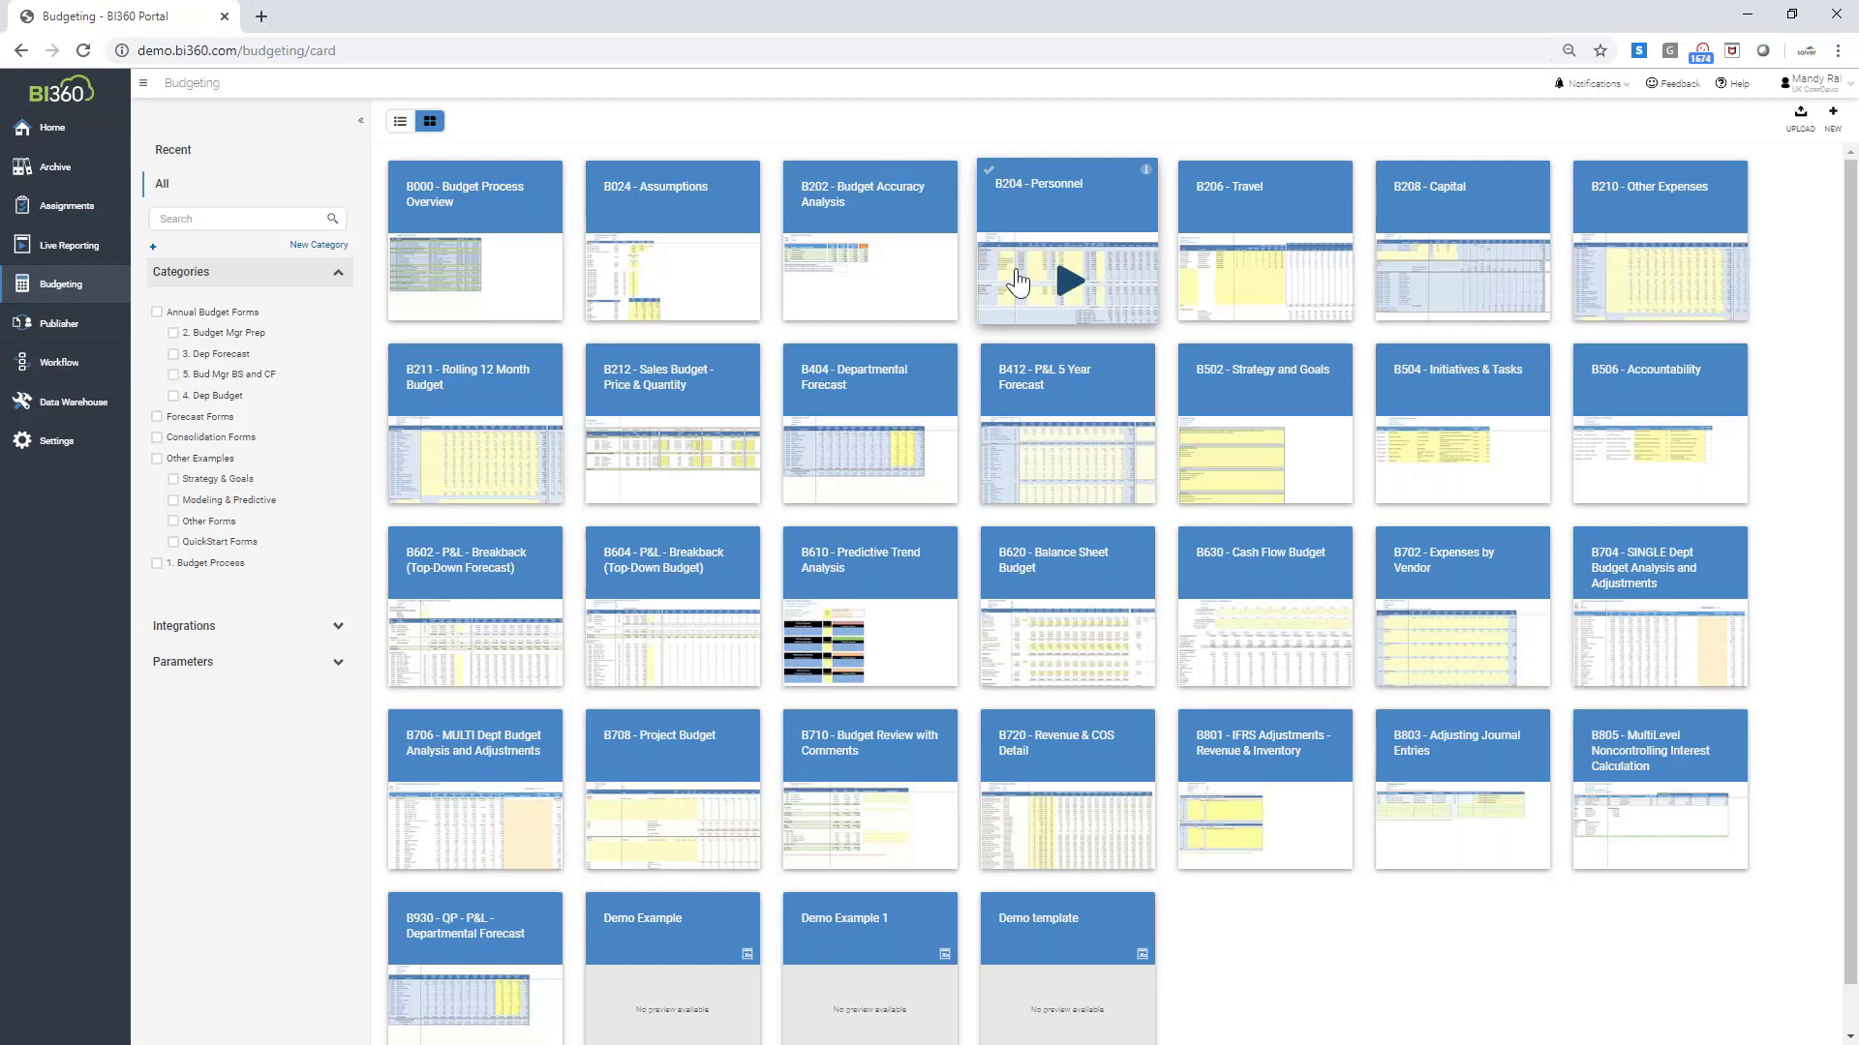
pyautogui.click(674, 283)
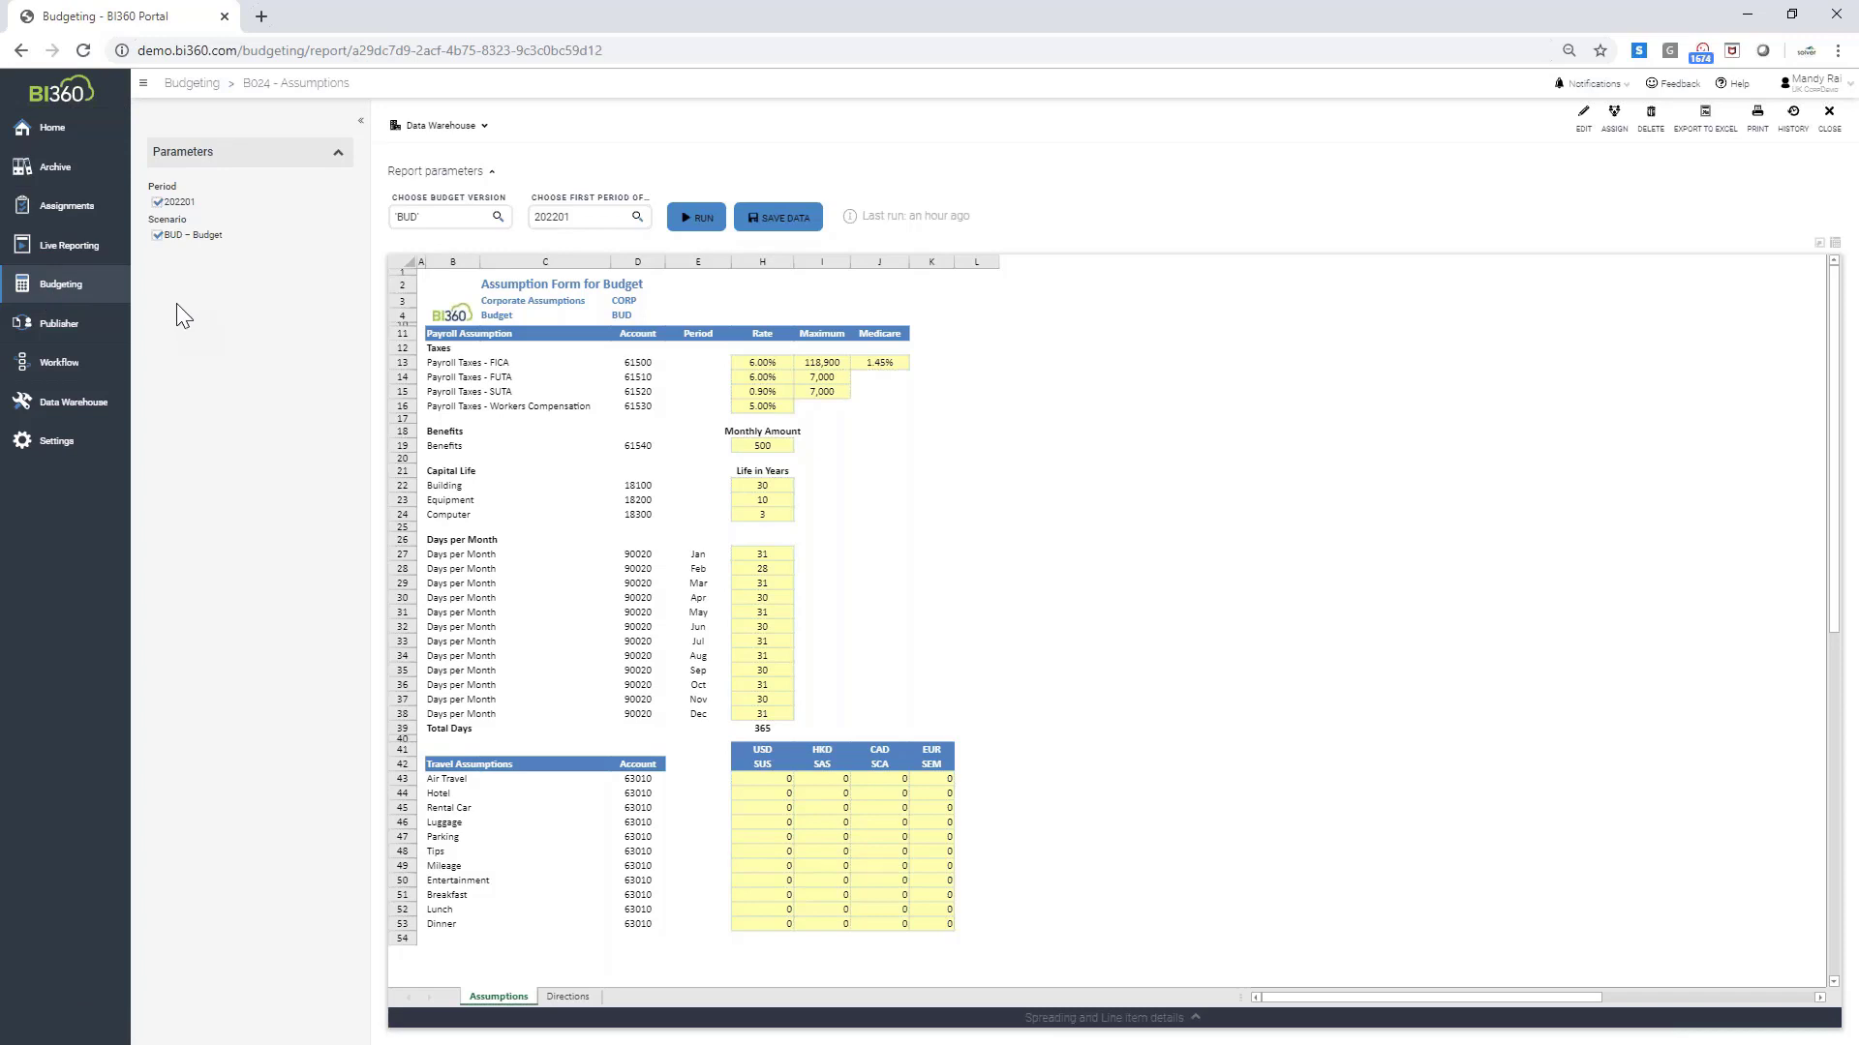
pyautogui.click(207, 94)
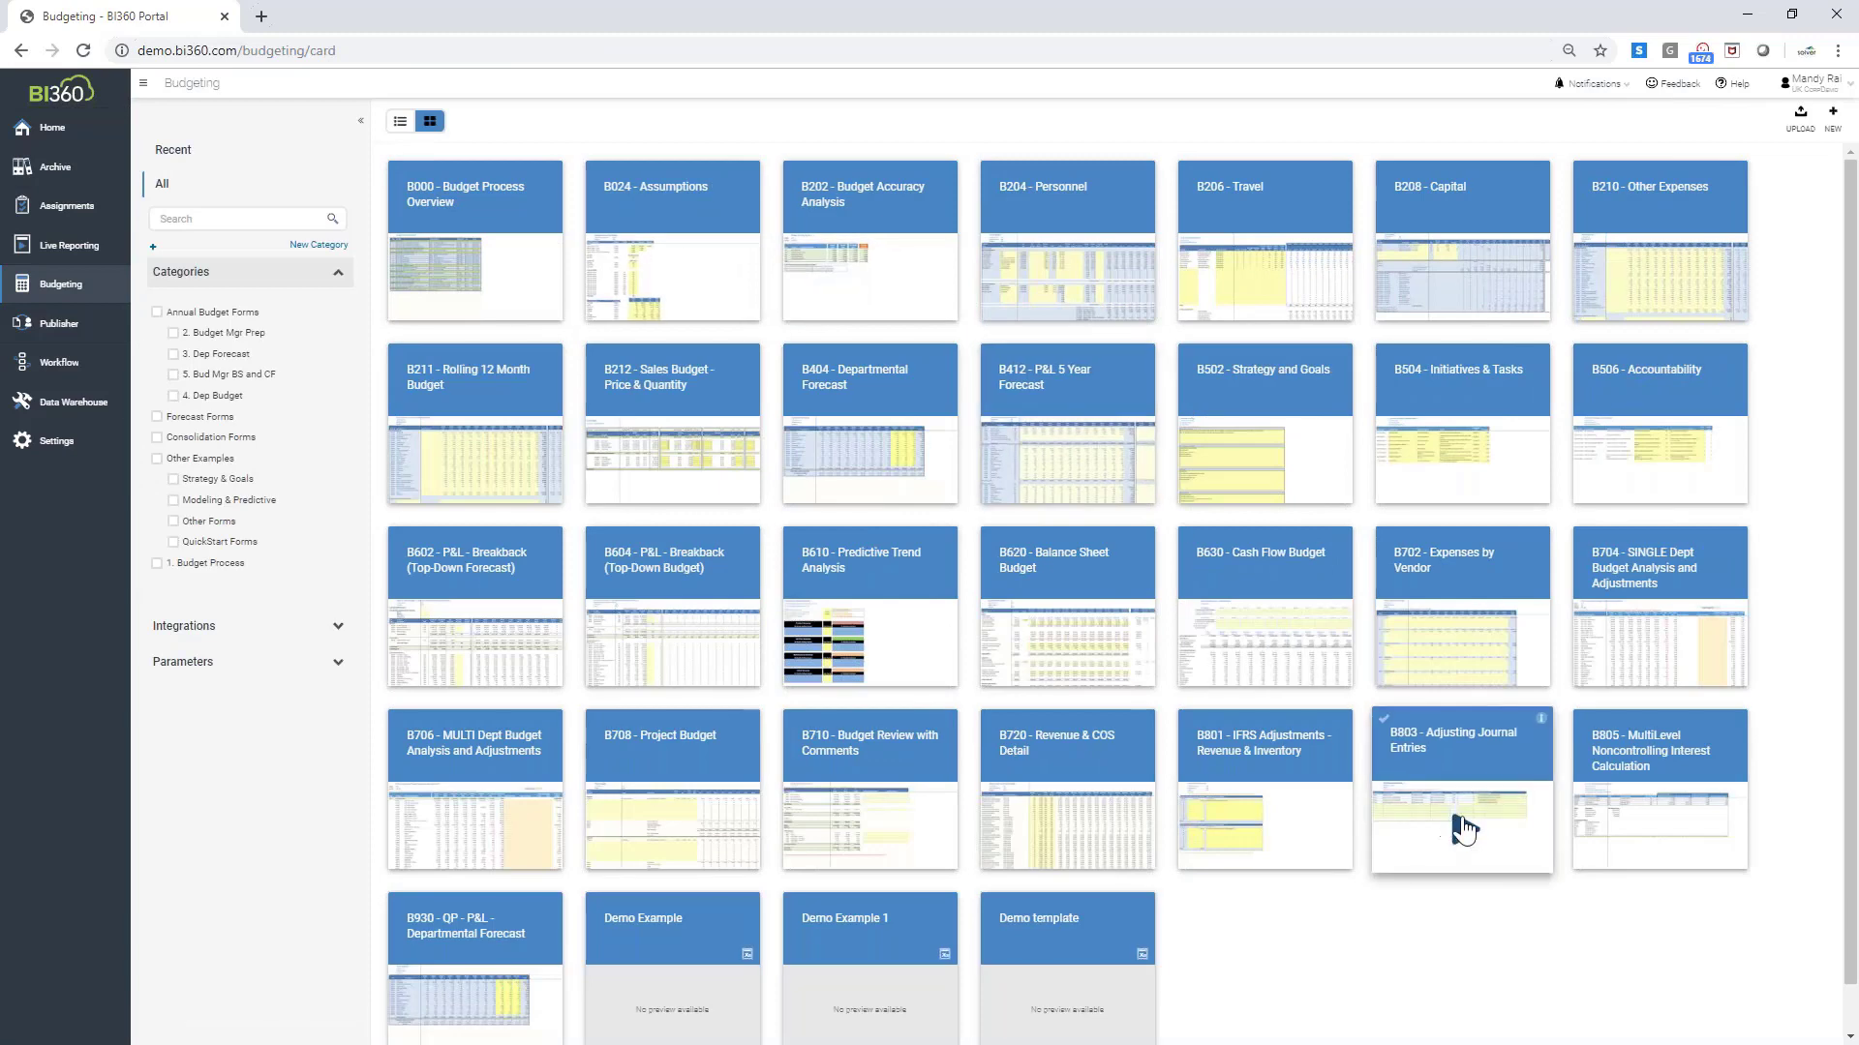
pyautogui.click(1464, 831)
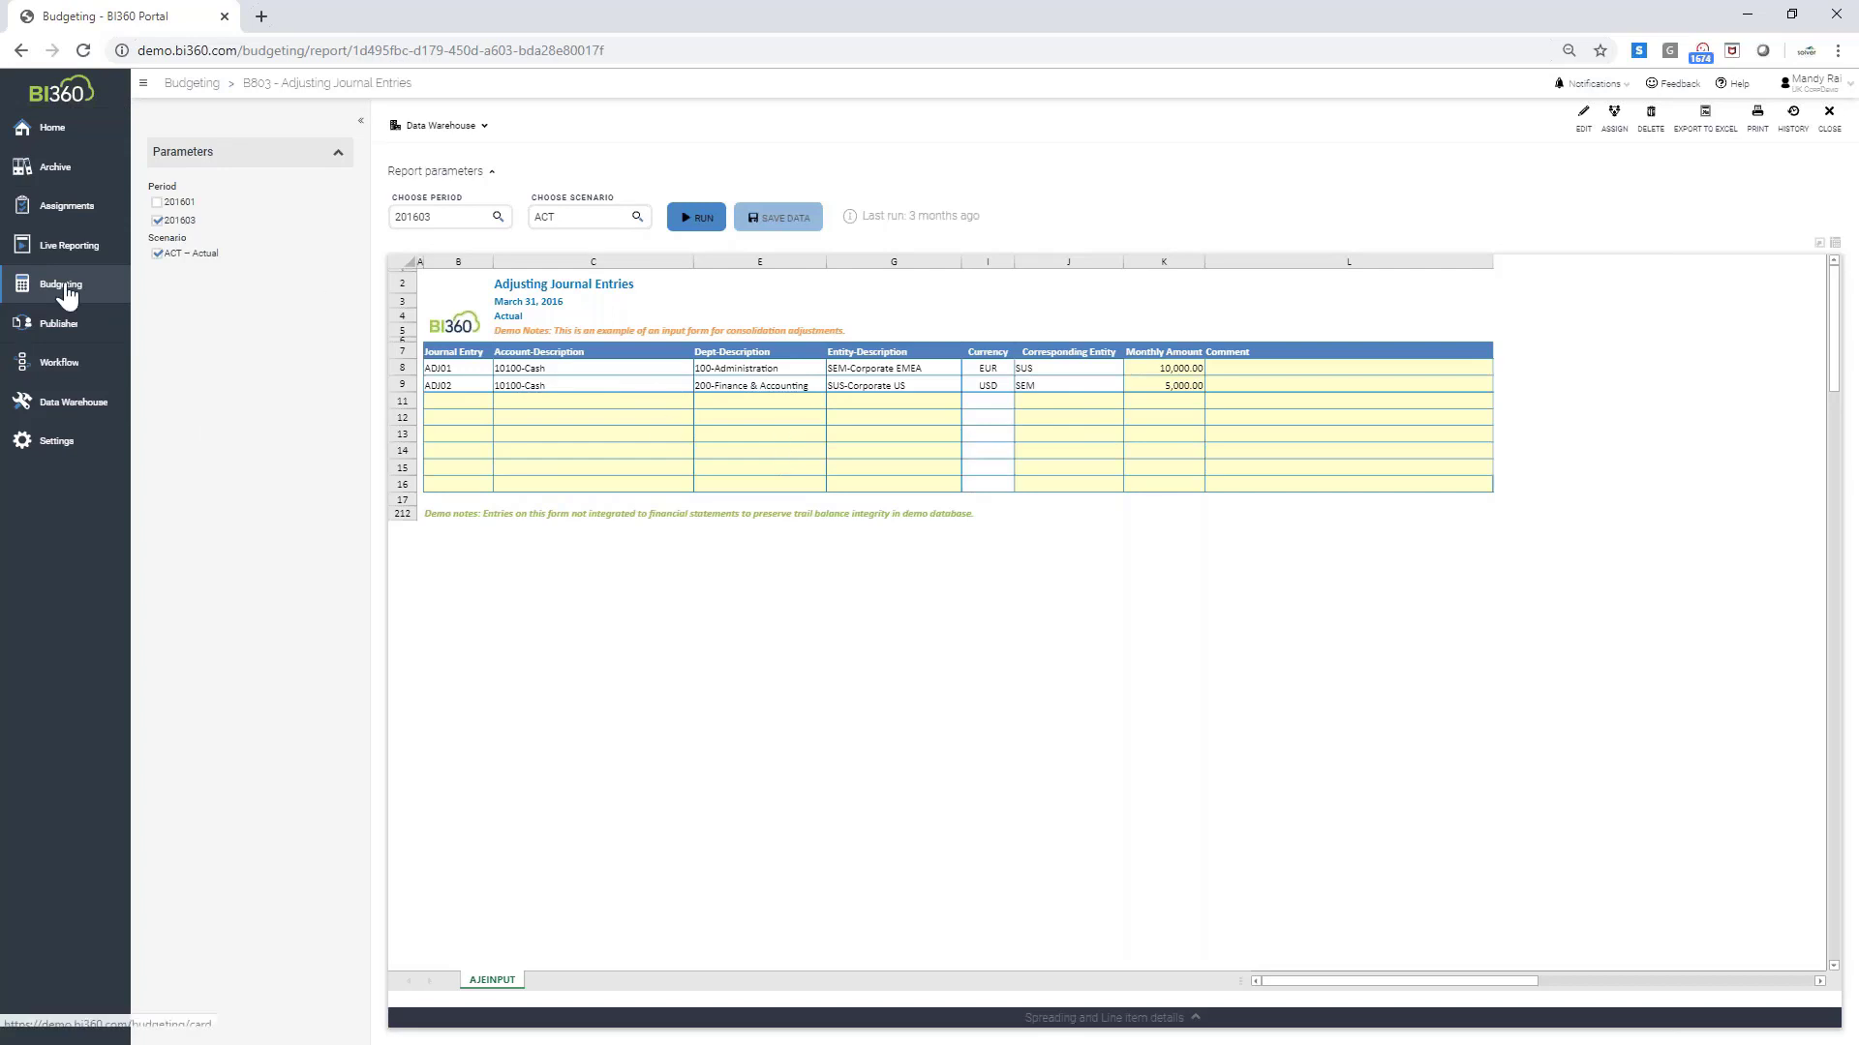
# Return to the Budgeting library and reopen the B024 - Assumptions form in full-screen mode
pyautogui.click(67, 294)
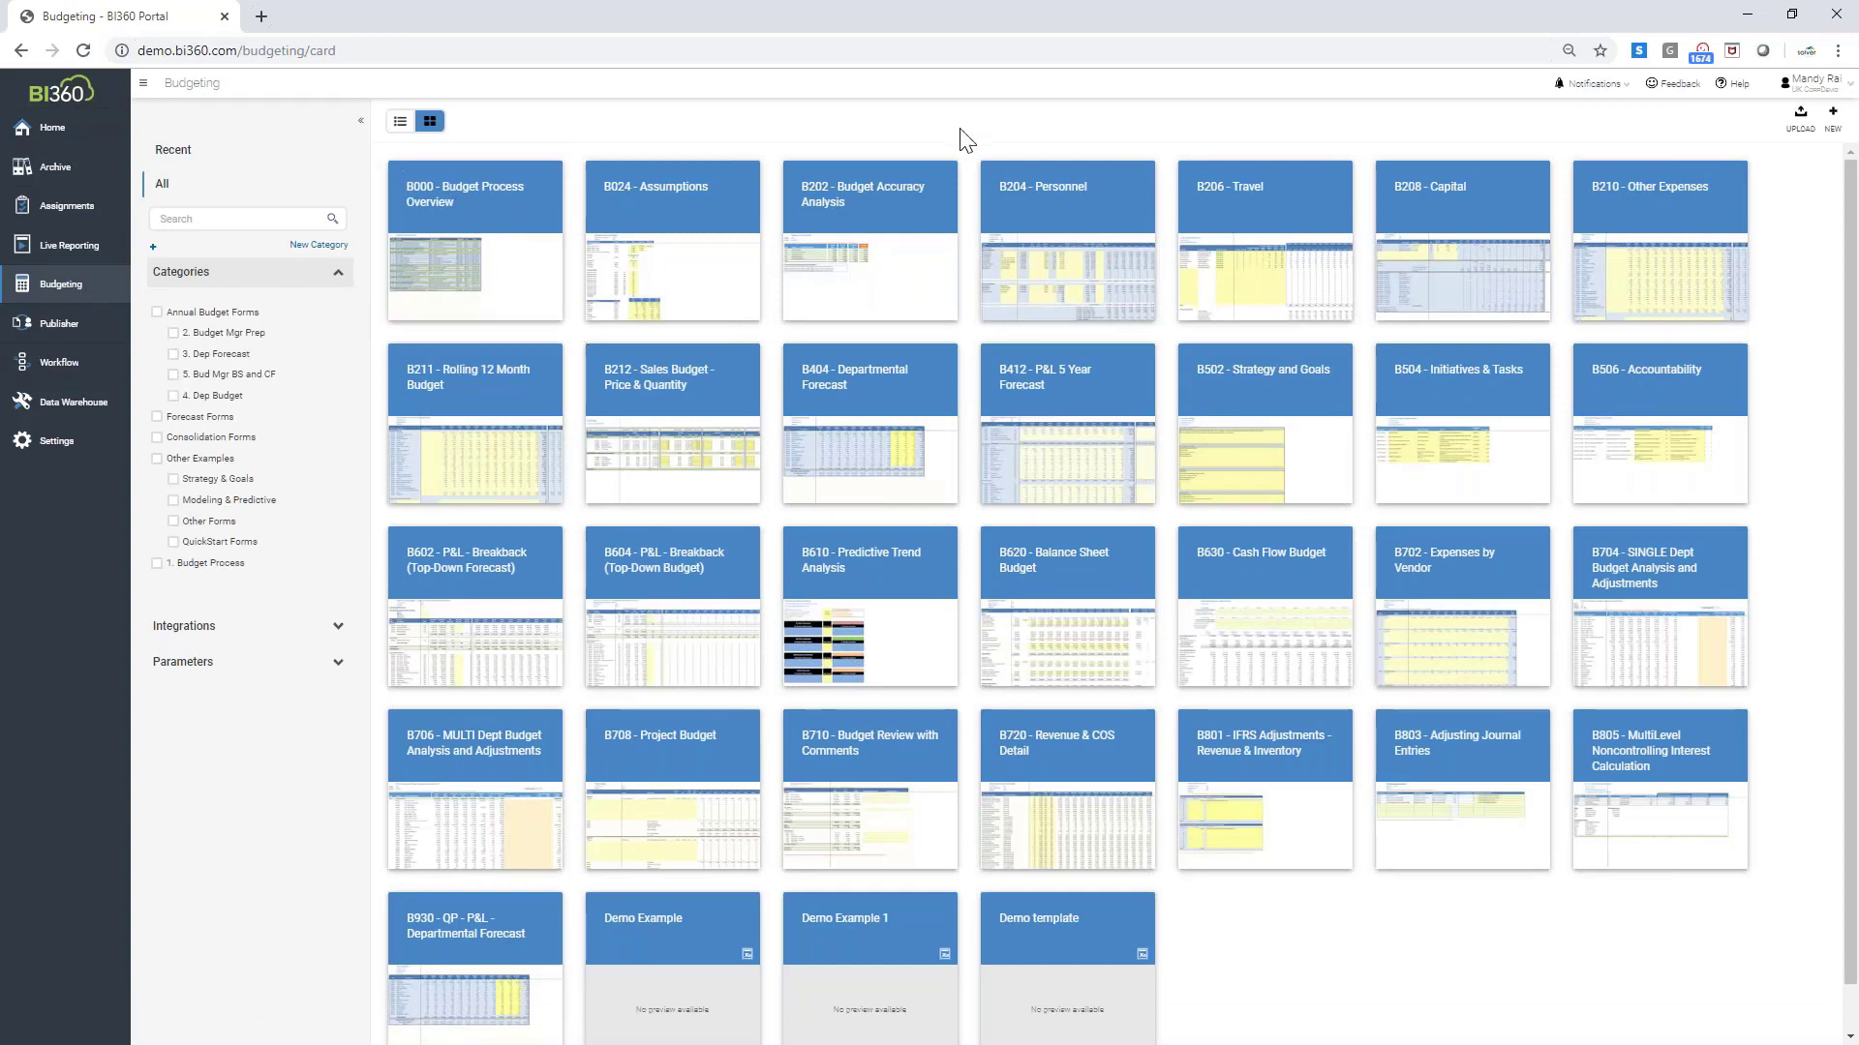
pyautogui.click(668, 291)
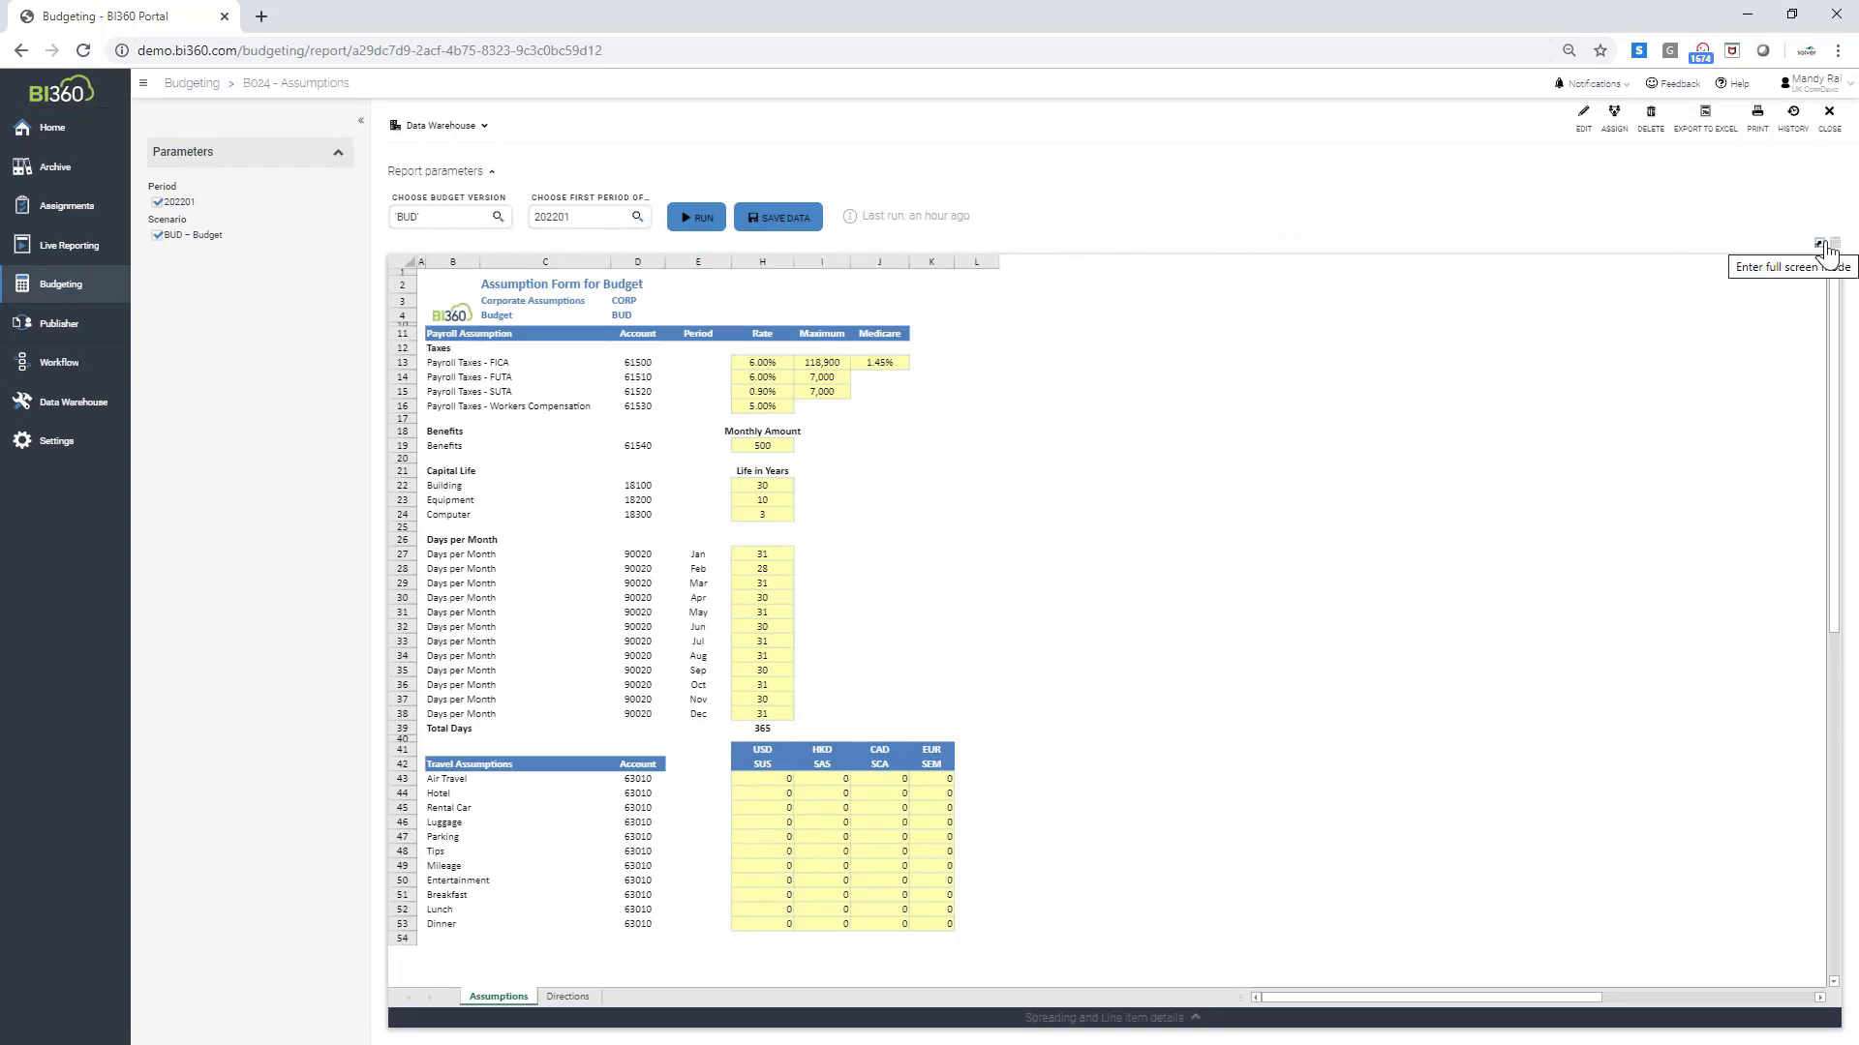
pyautogui.click(1821, 245)
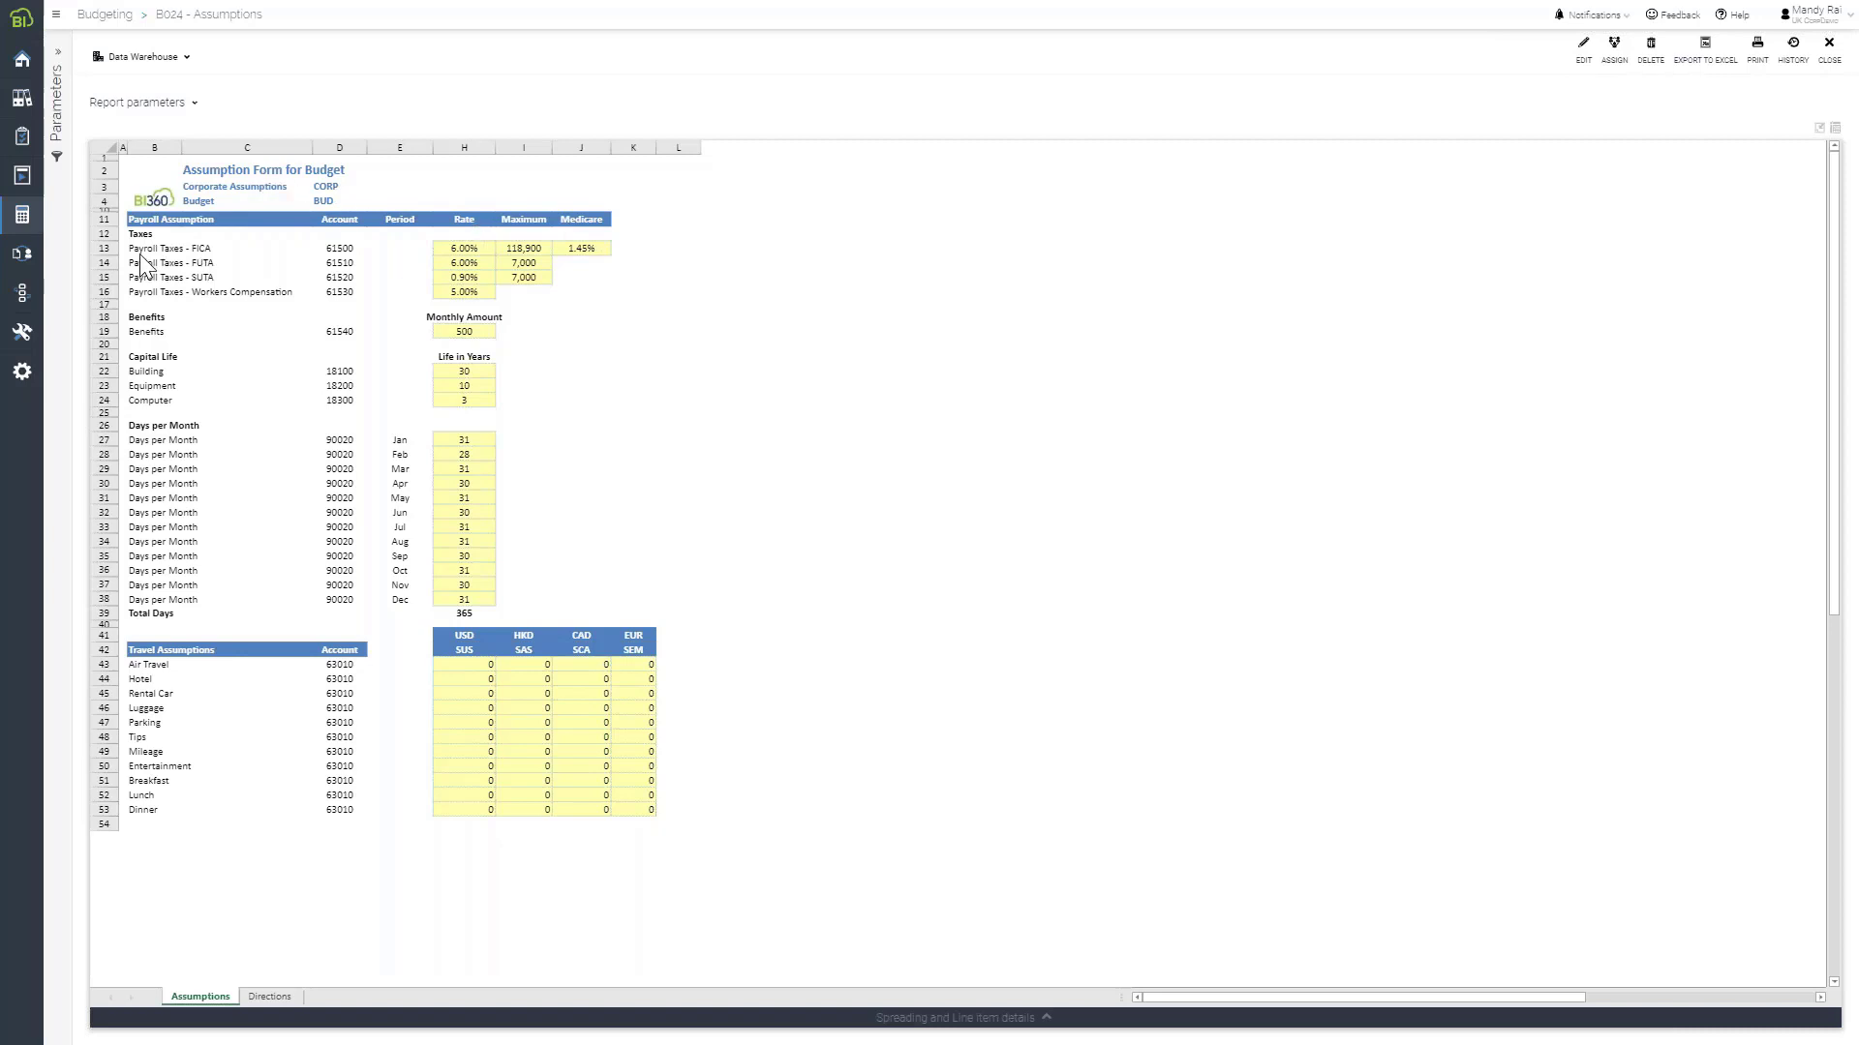
# Highlight the FICA payroll tax account and the Rate, Maximum and Medicare input cells of the payroll taxes
pyautogui.click(219, 249)
pyautogui.moveTo(218, 245); pyautogui.dragTo(353, 249)
pyautogui.click(354, 248)
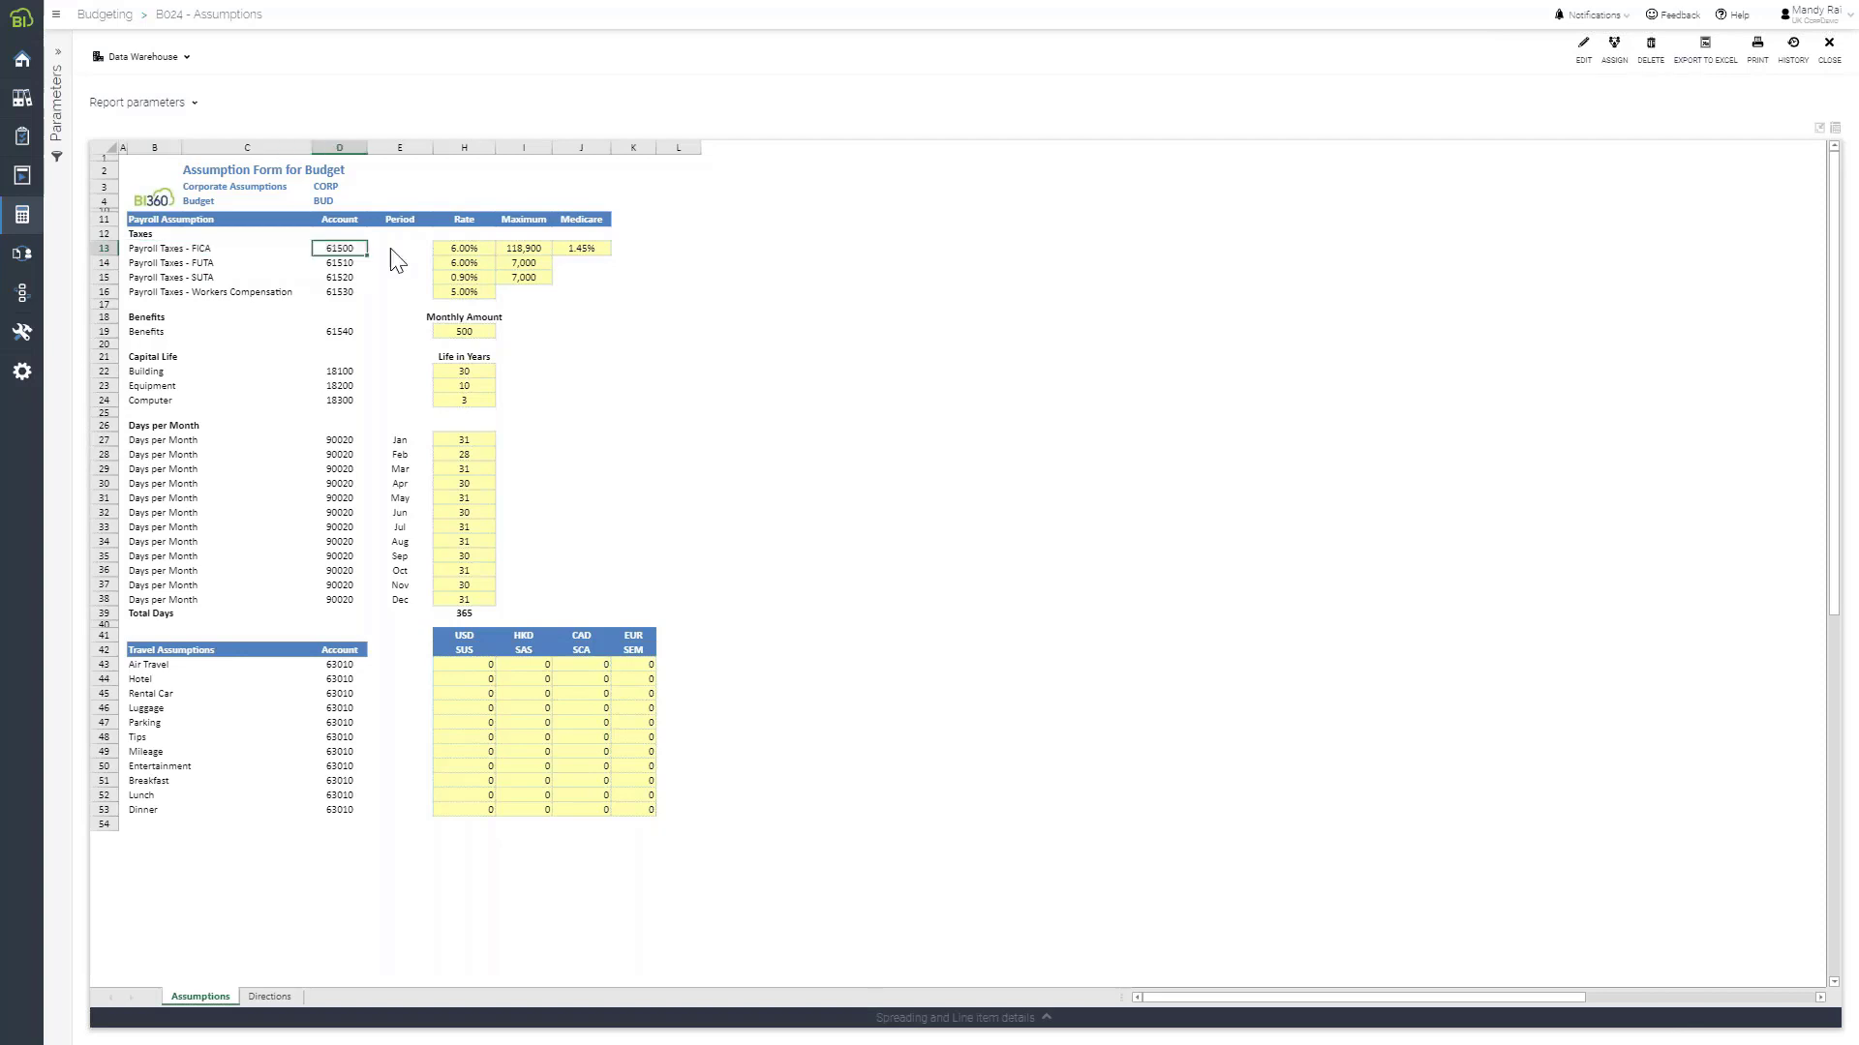
pyautogui.click(455, 247)
pyautogui.moveTo(458, 271); pyautogui.dragTo(578, 308)
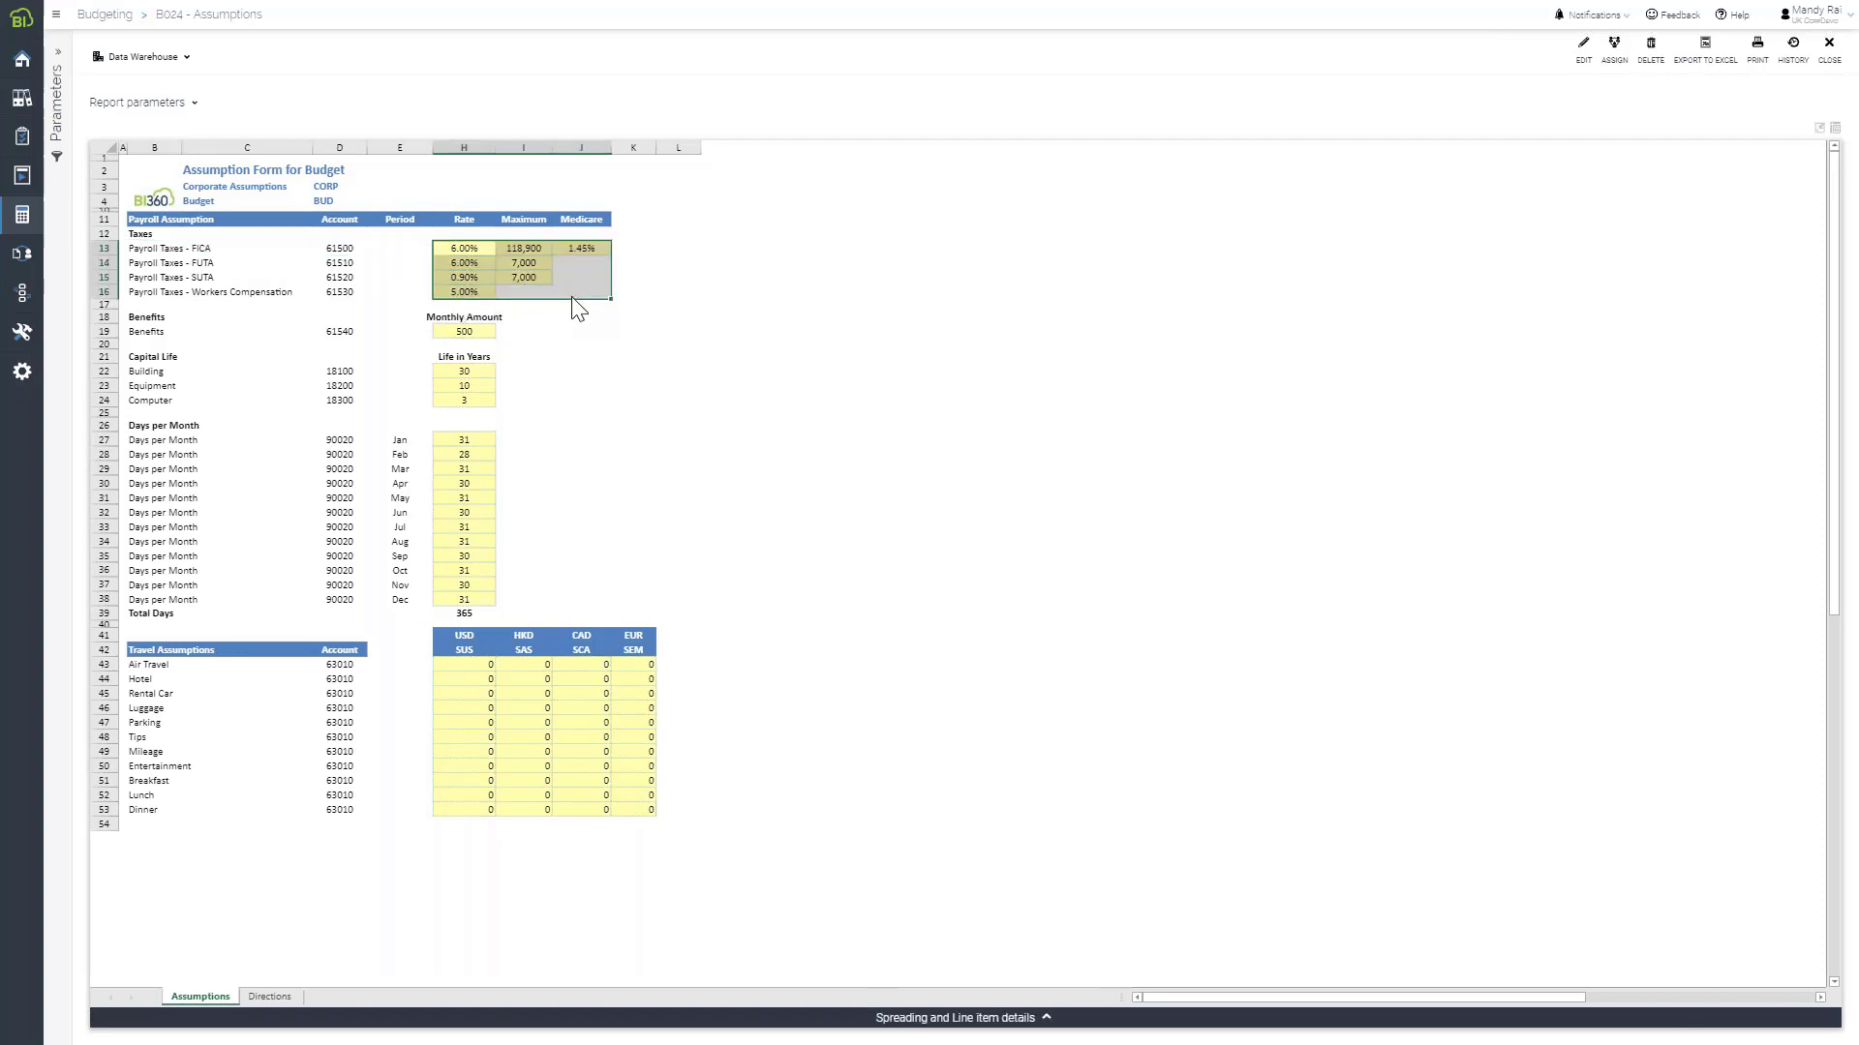
# Point out the Benefits line's account and monthly amount, look over the assumptions form and select the FICA rate cell
pyautogui.click(704, 310)
pyautogui.moveTo(145, 331); pyautogui.dragTo(451, 329)
pyautogui.click(367, 335)
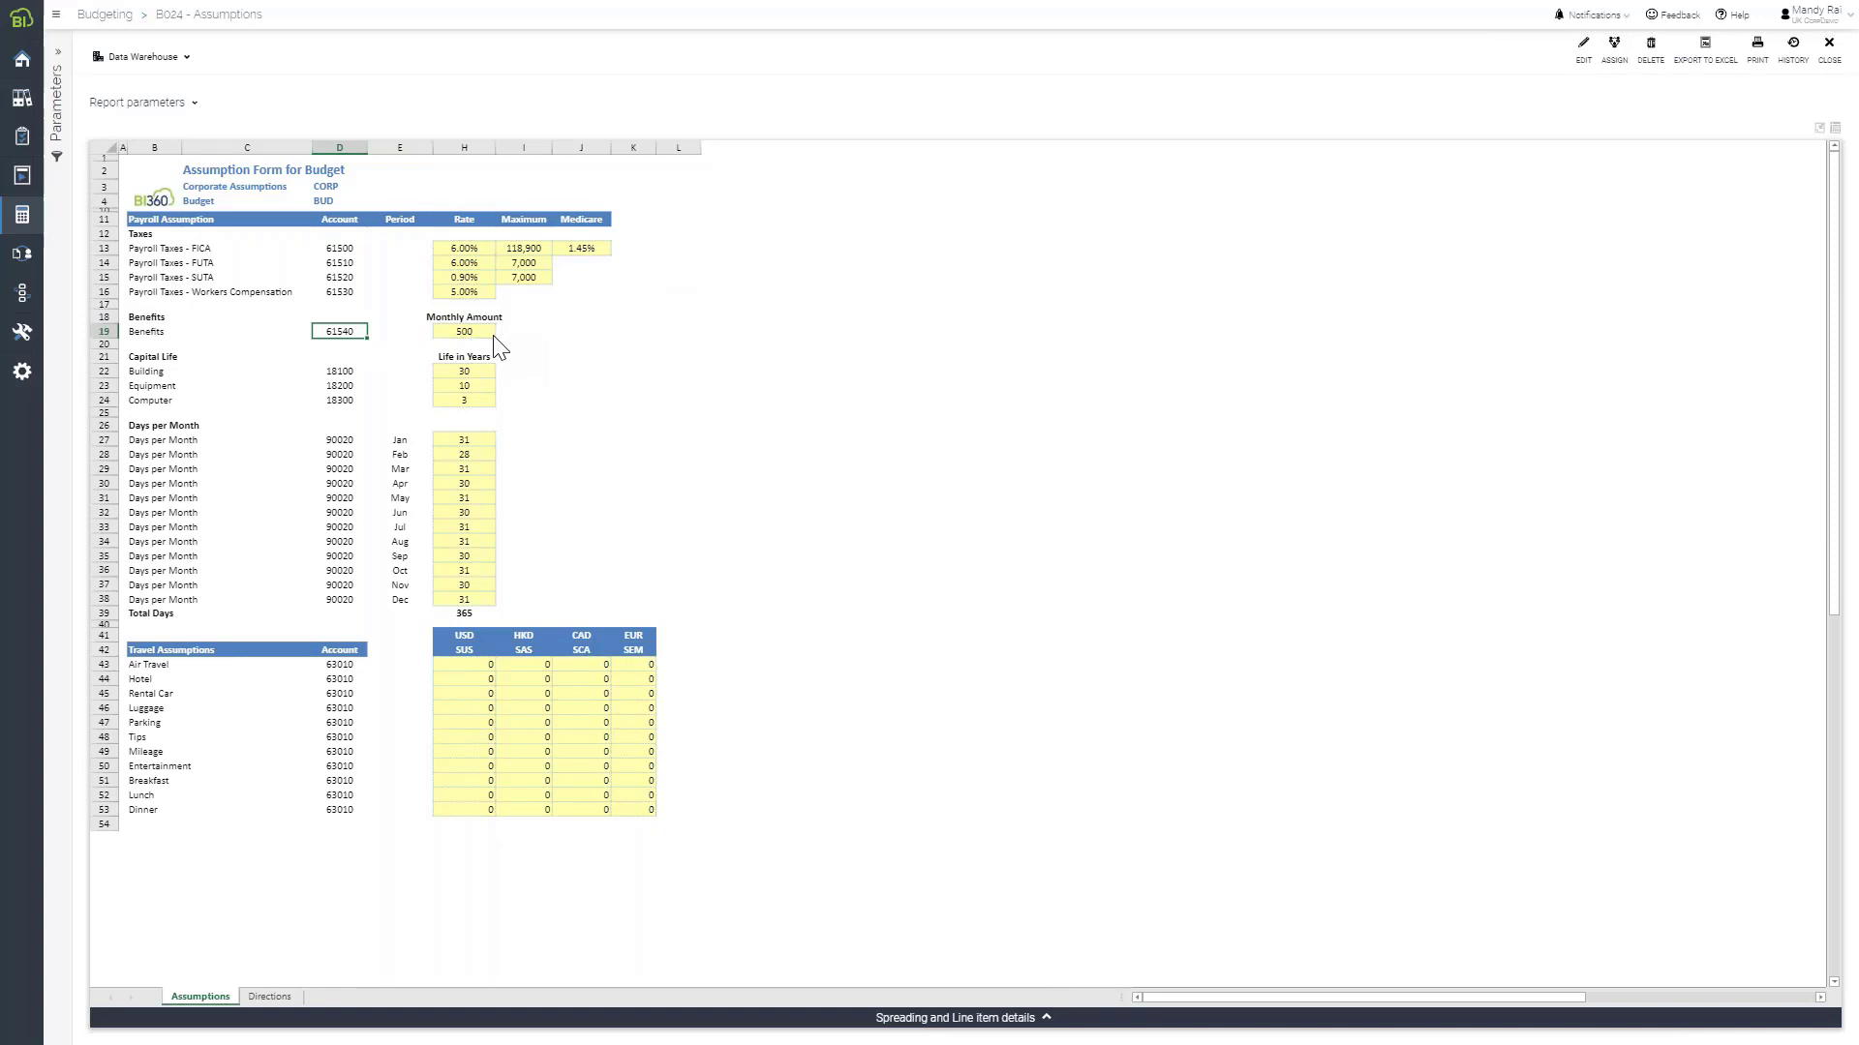
pyautogui.scroll(-1, 590, 354)
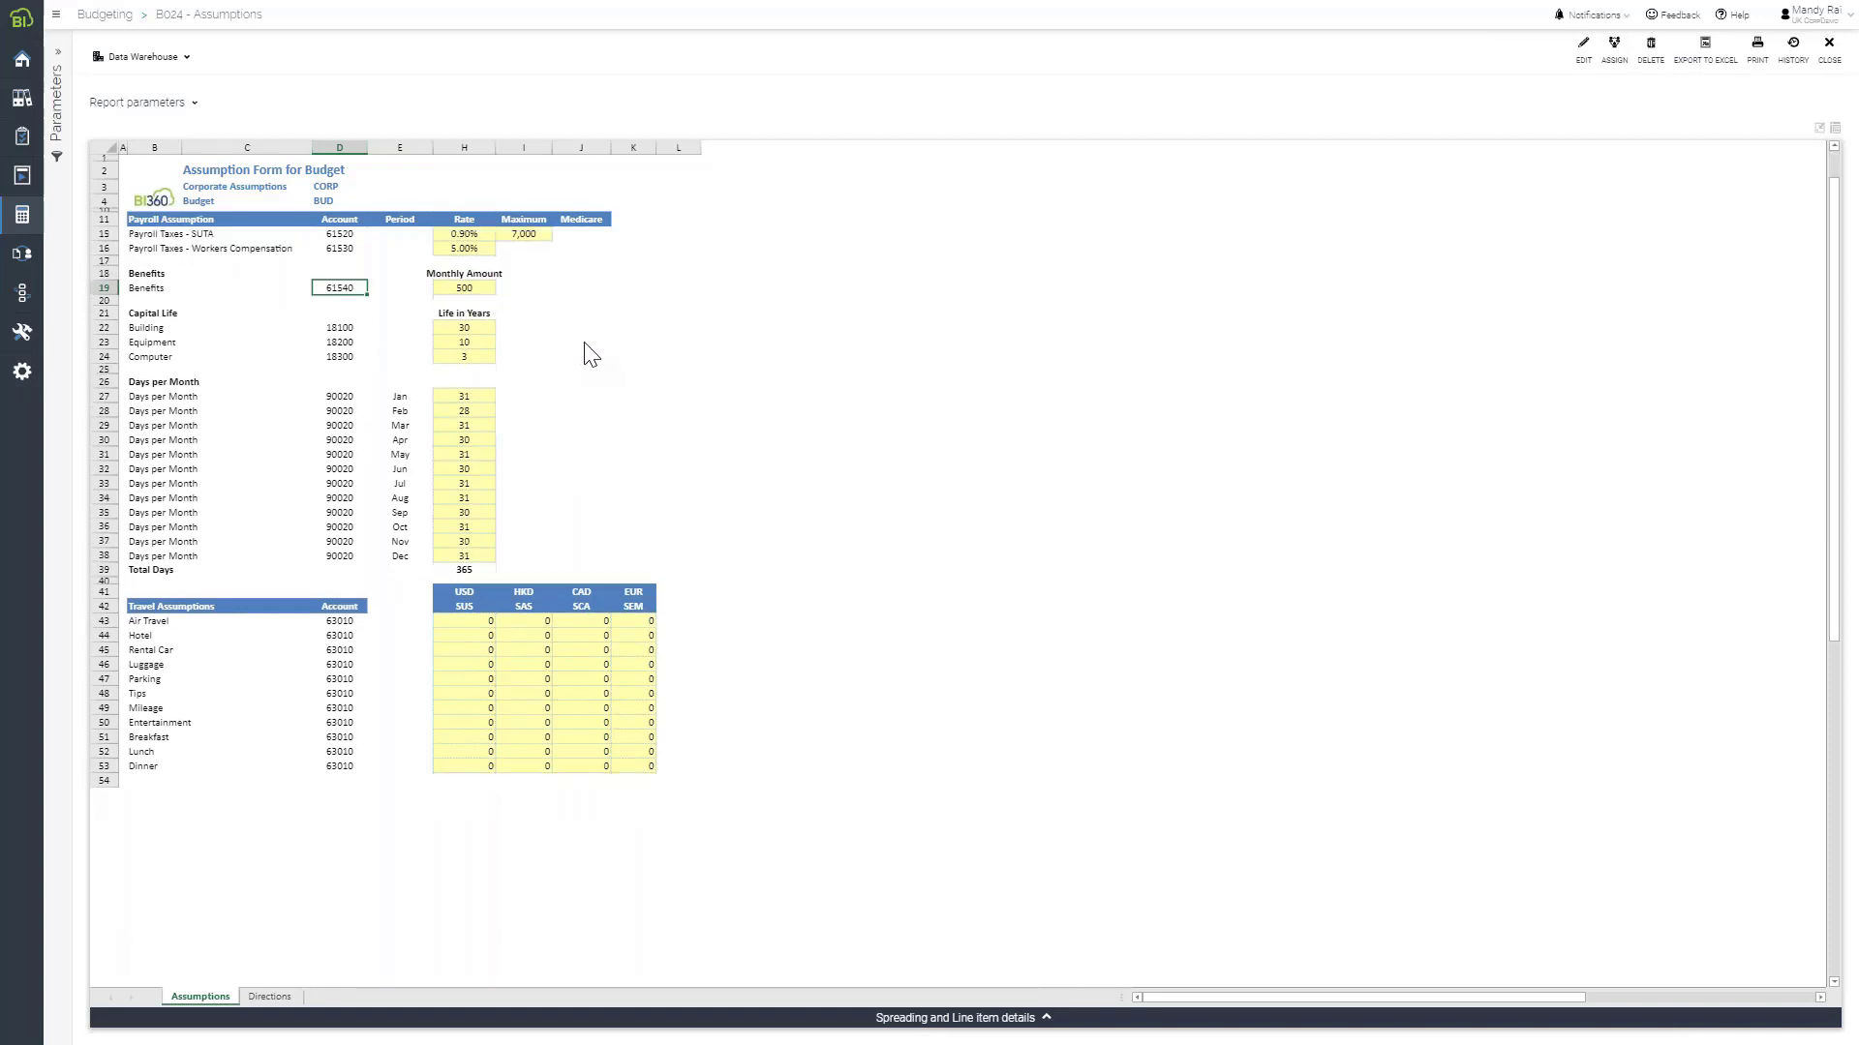
pyautogui.scroll(1, 581, 384)
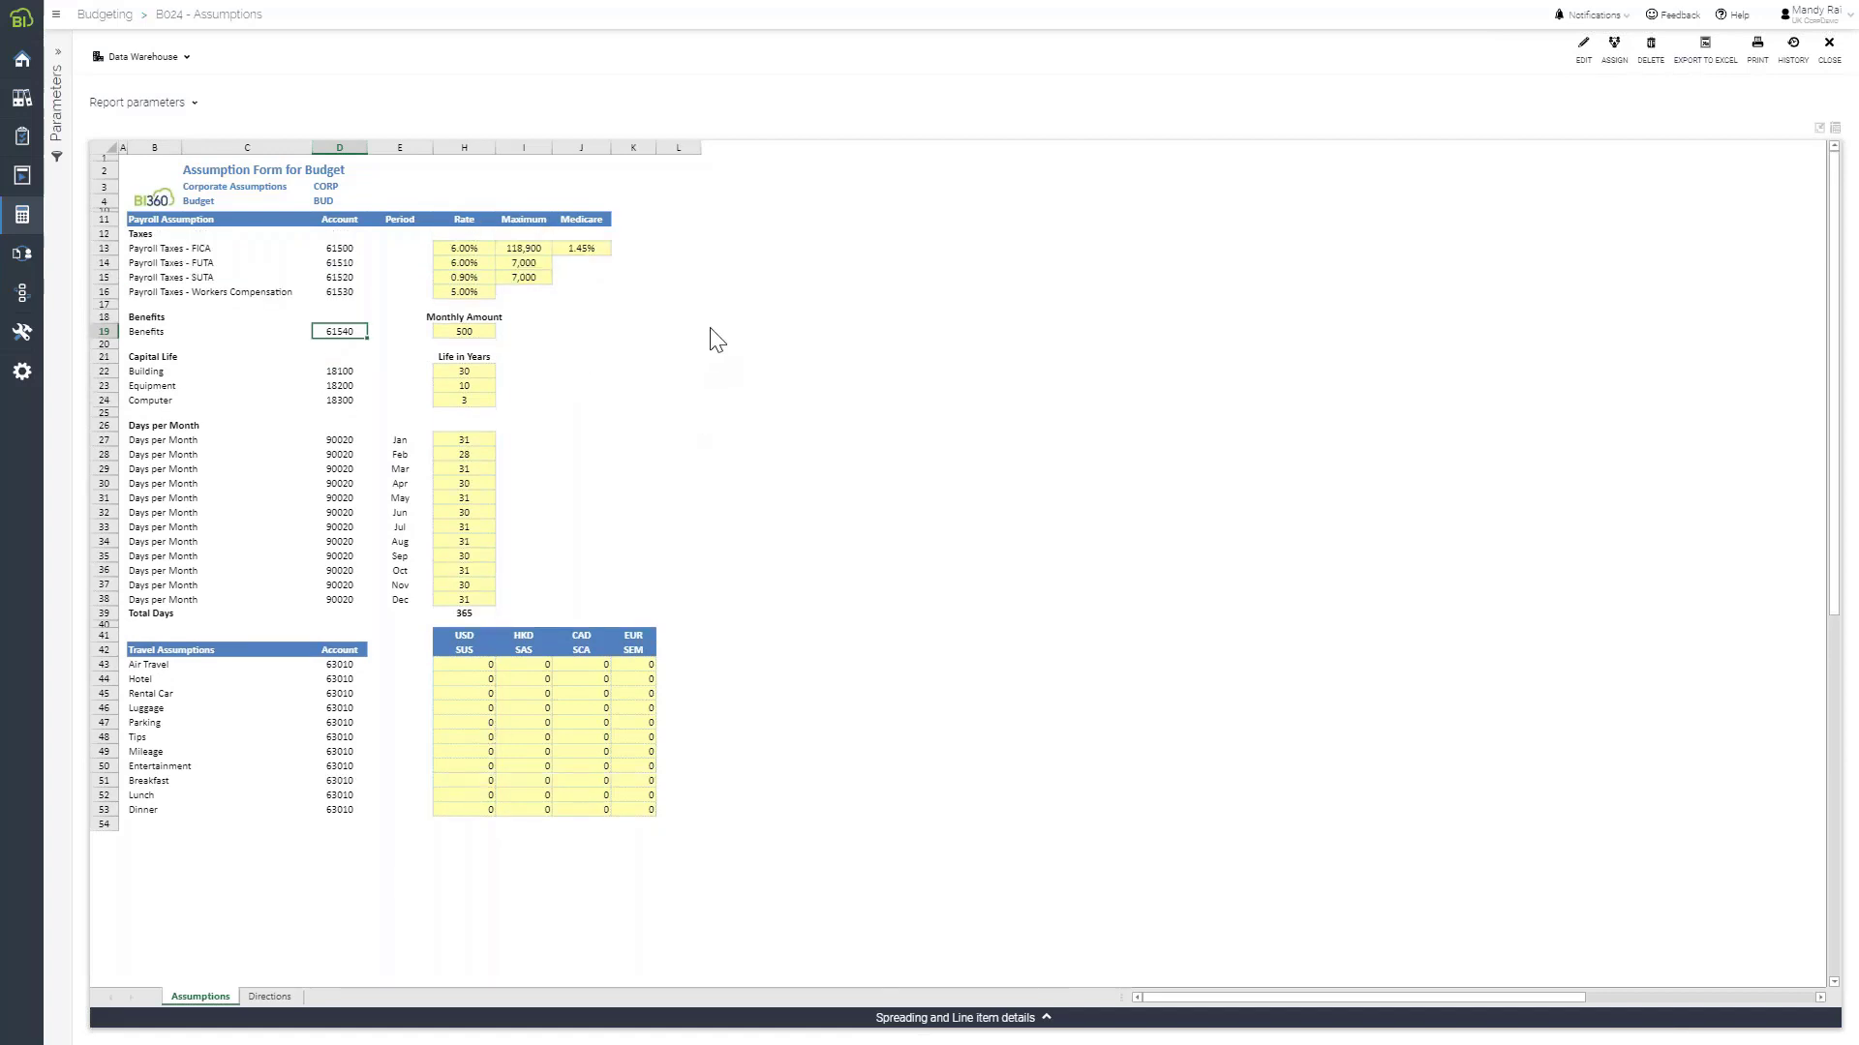
pyautogui.click(467, 250)
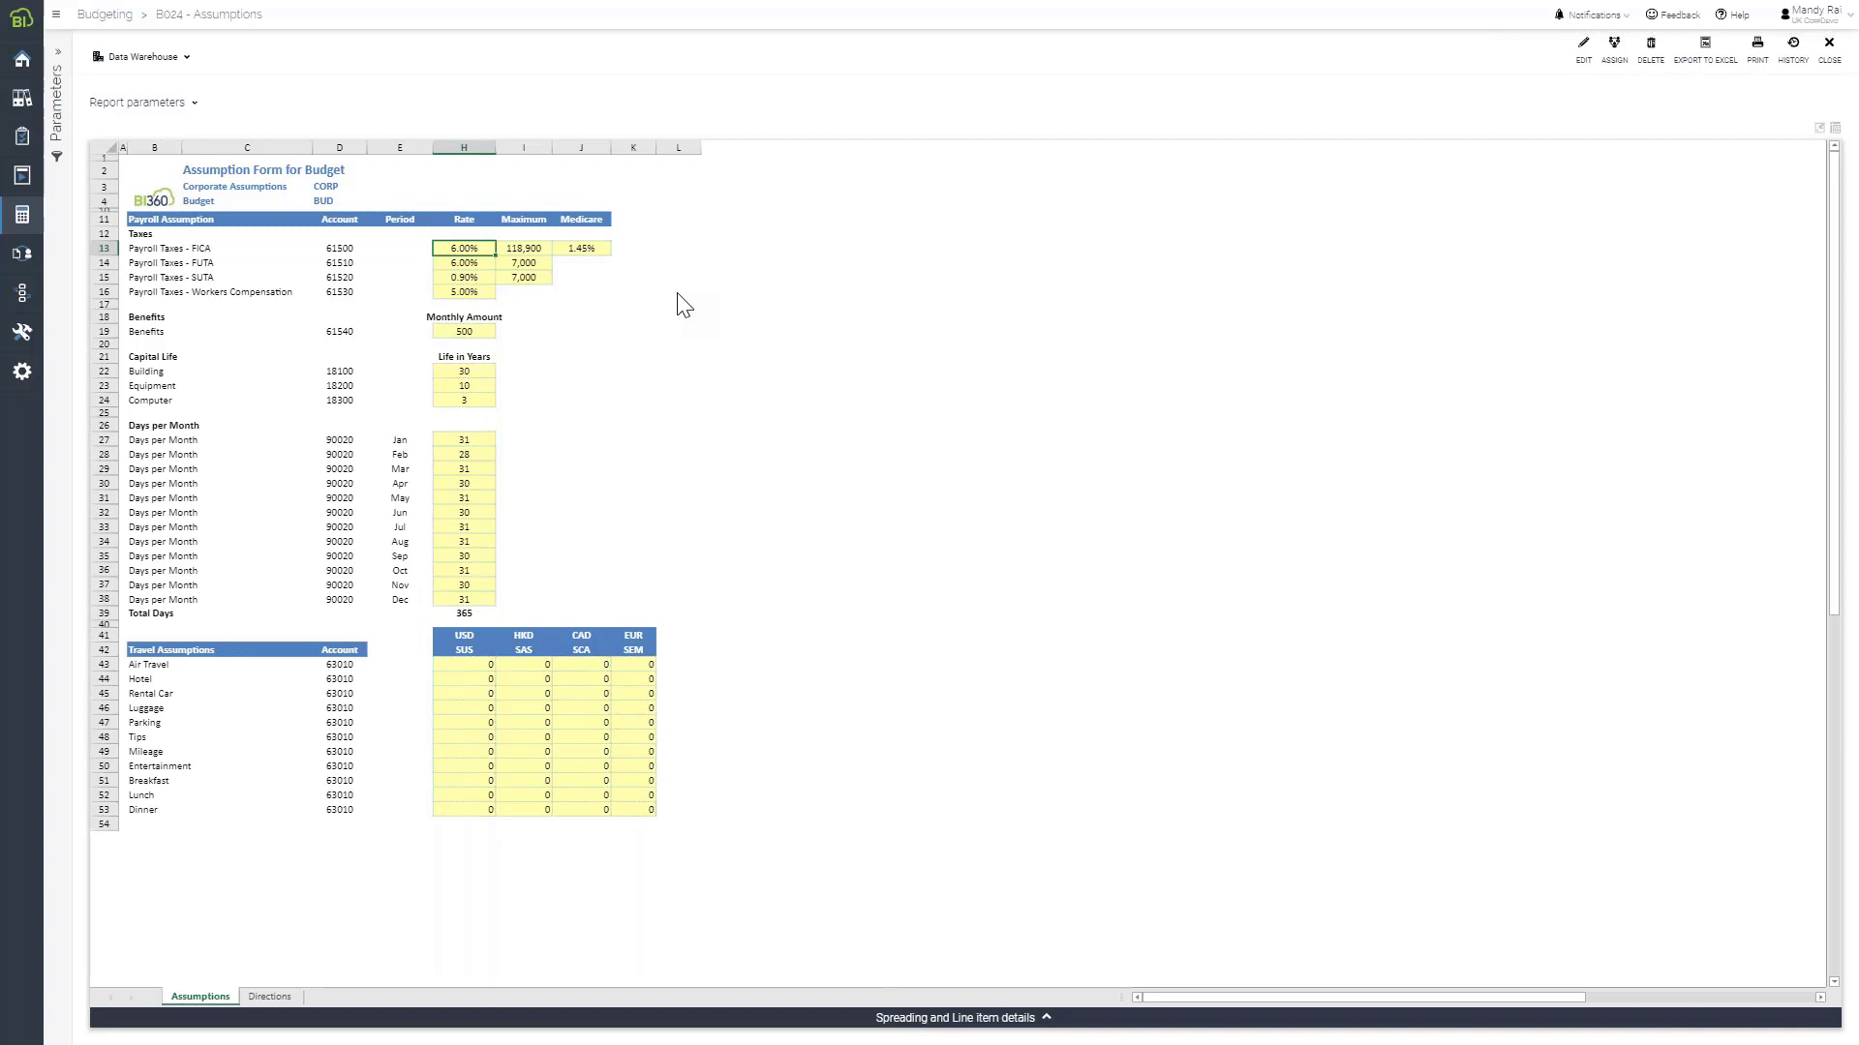
# Set the FICA rate to 10% and the monthly Benefits amount to 1000, and save the form data
pyautogui.write('0.10')
pyautogui.press('Return')
pyautogui.click(465, 332)
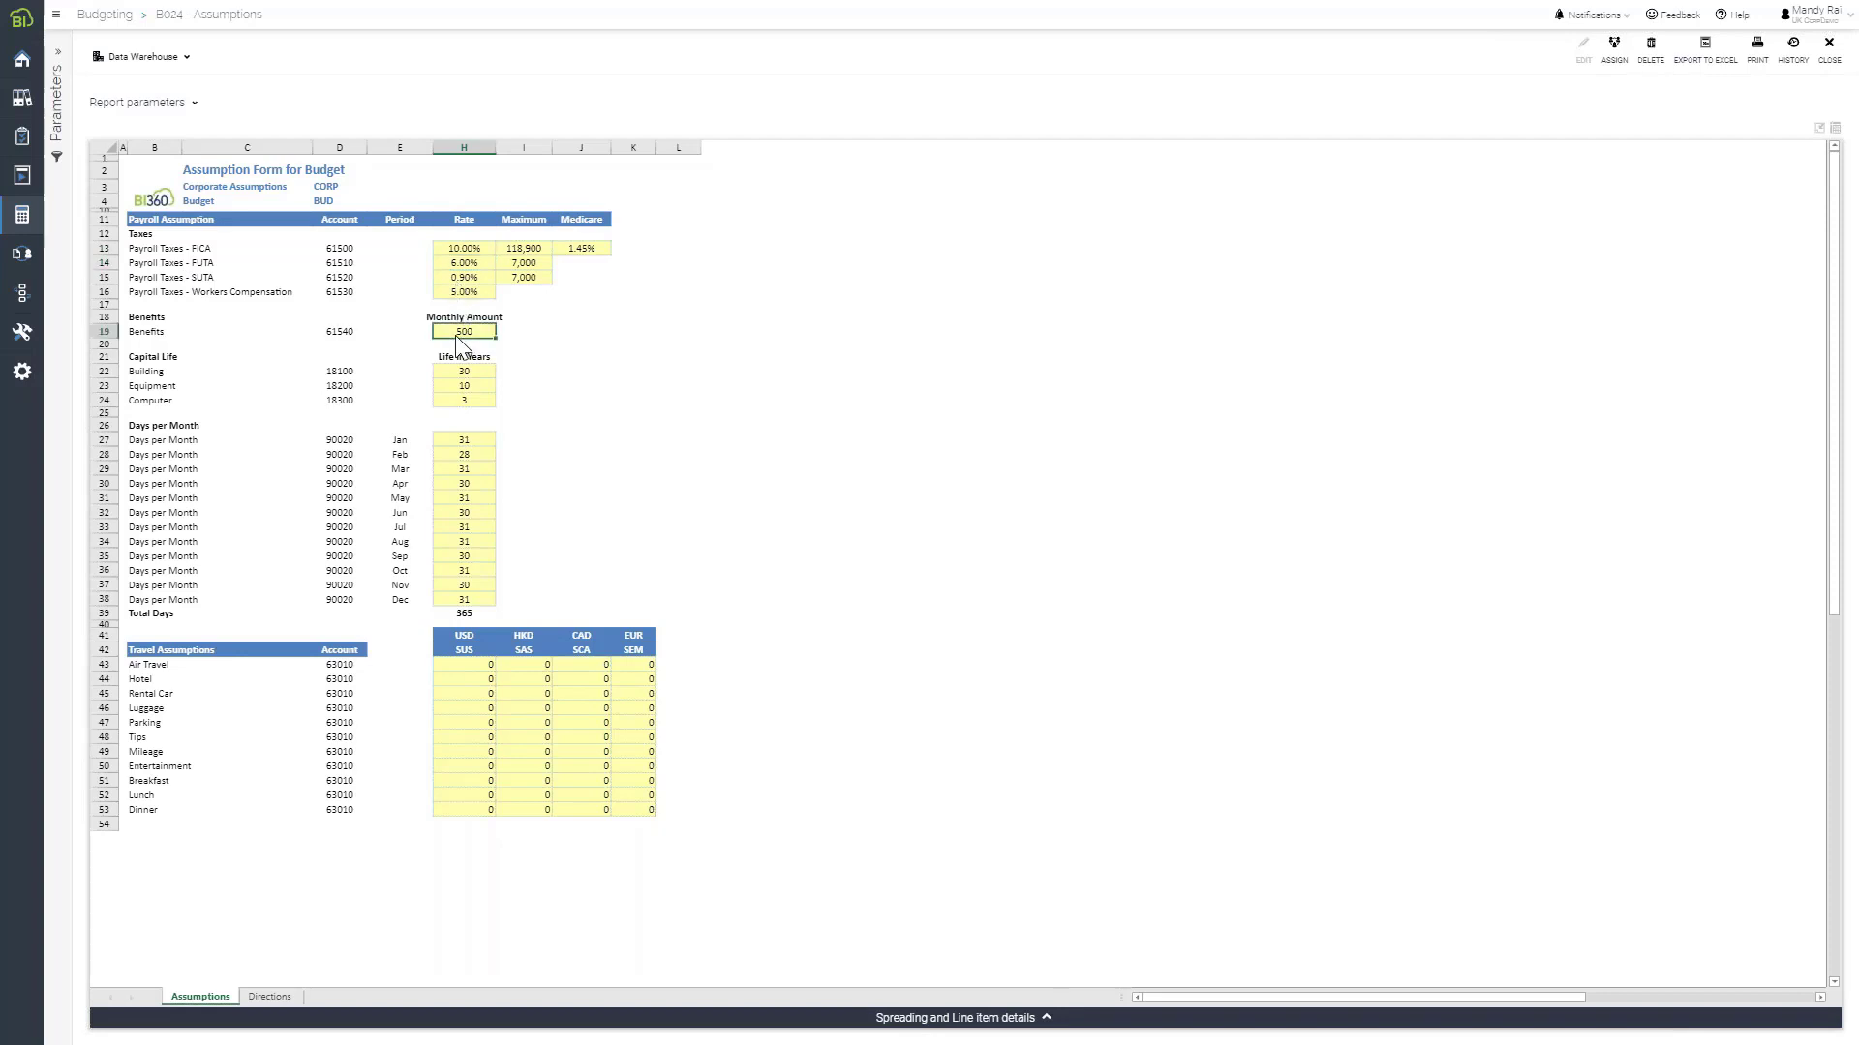
pyautogui.write('1000')
pyautogui.press('Return')
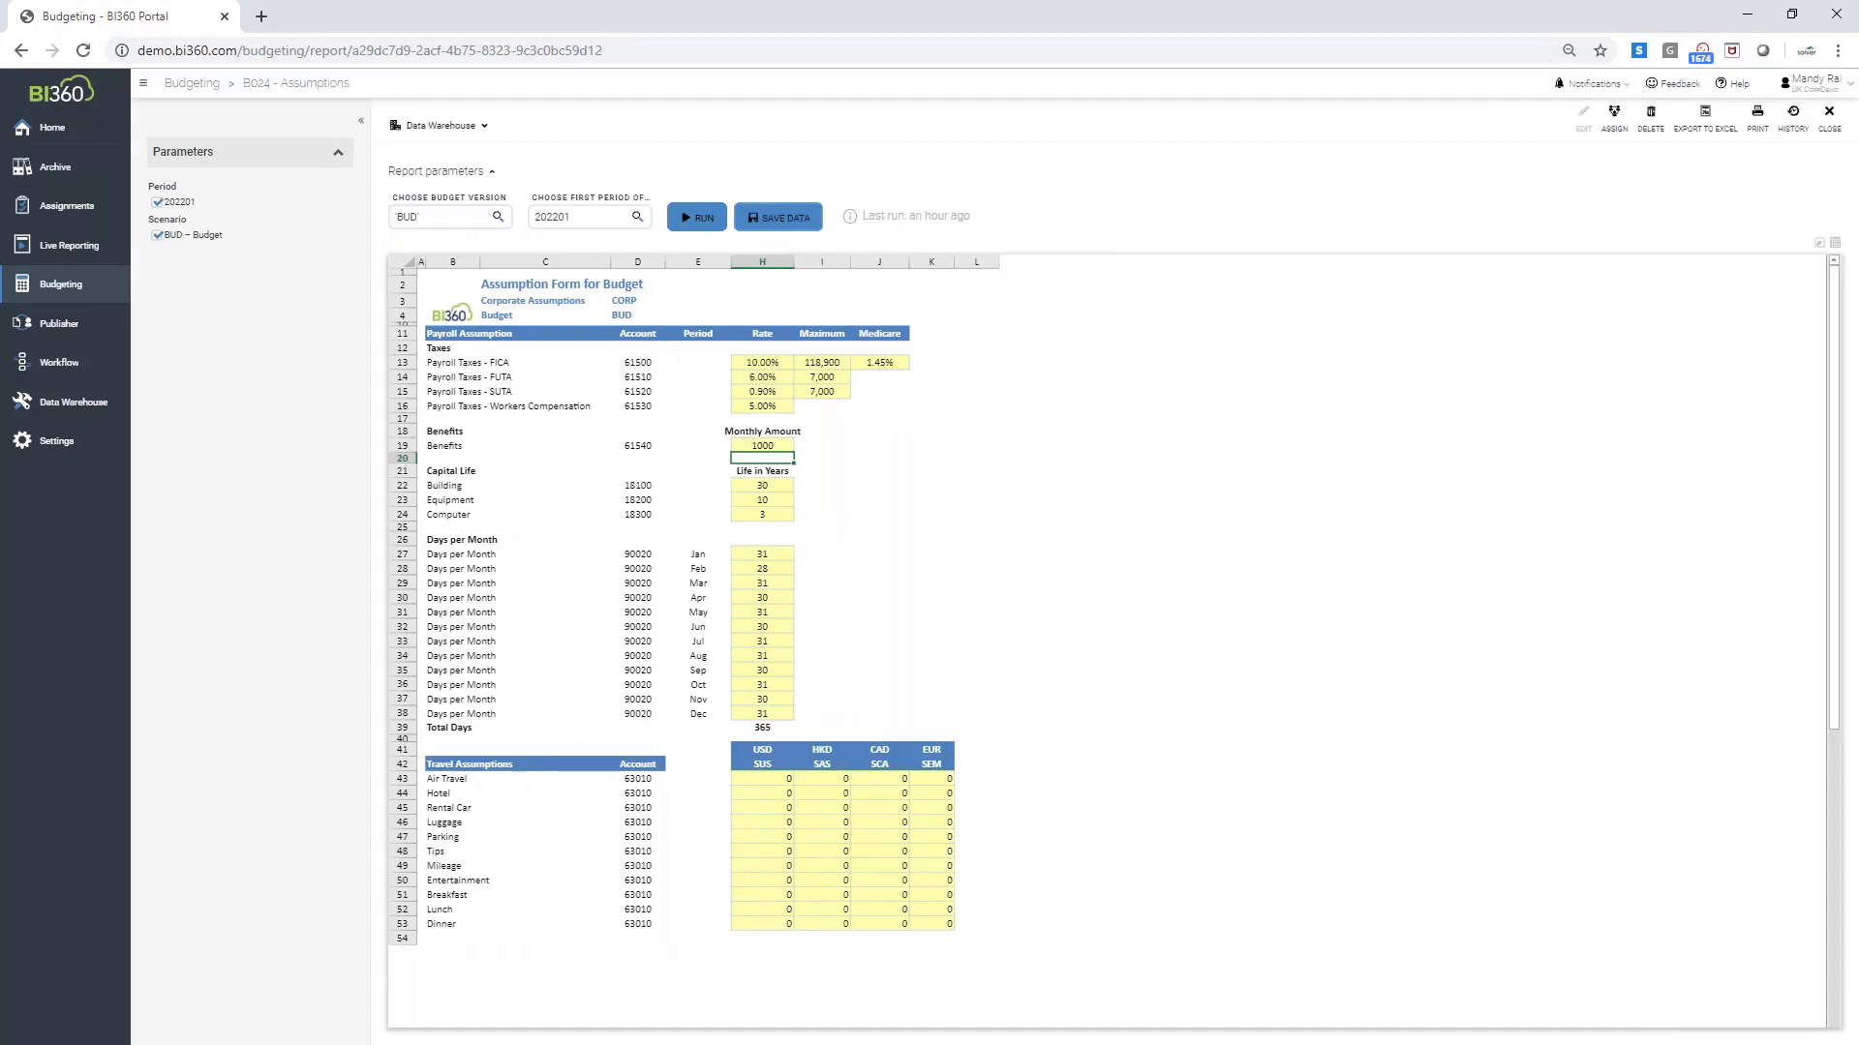
pyautogui.click(778, 216)
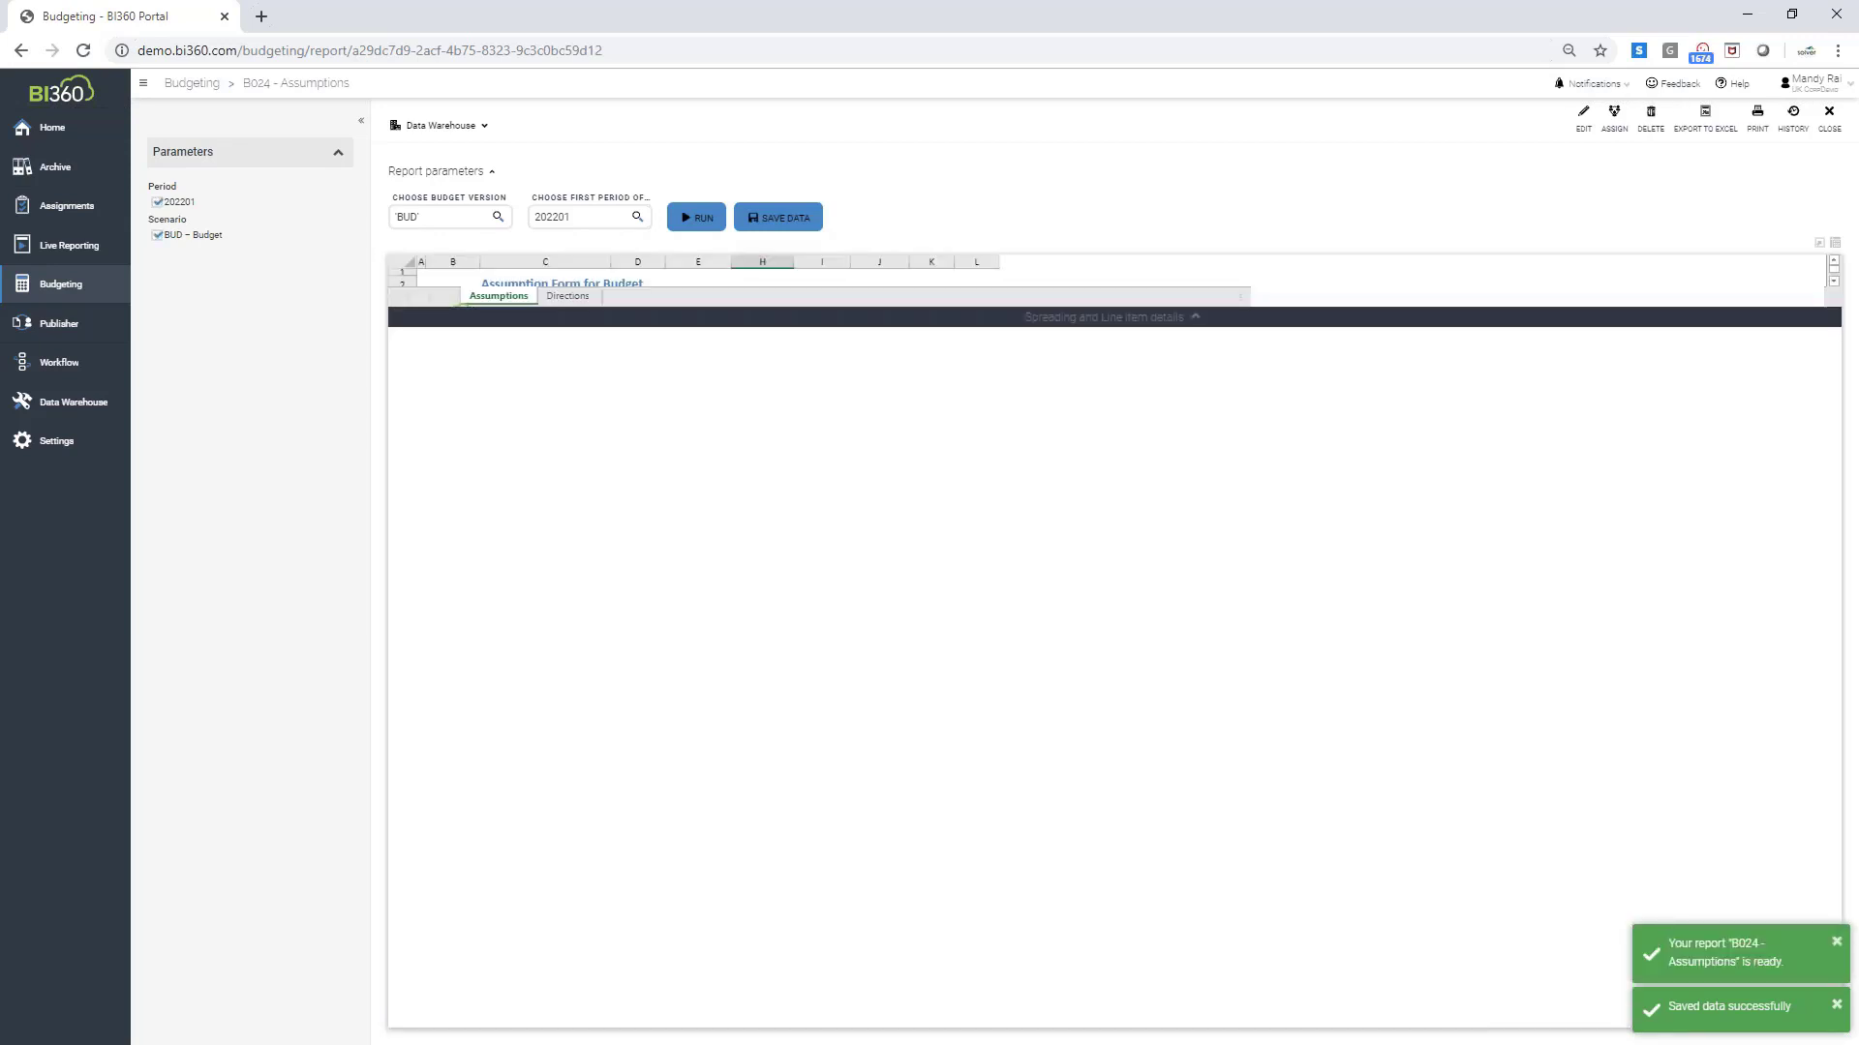
# Return to the Budgeting library, open B204 - Personnel and run it for entity SUS and department 300
pyautogui.click(1831, 116)
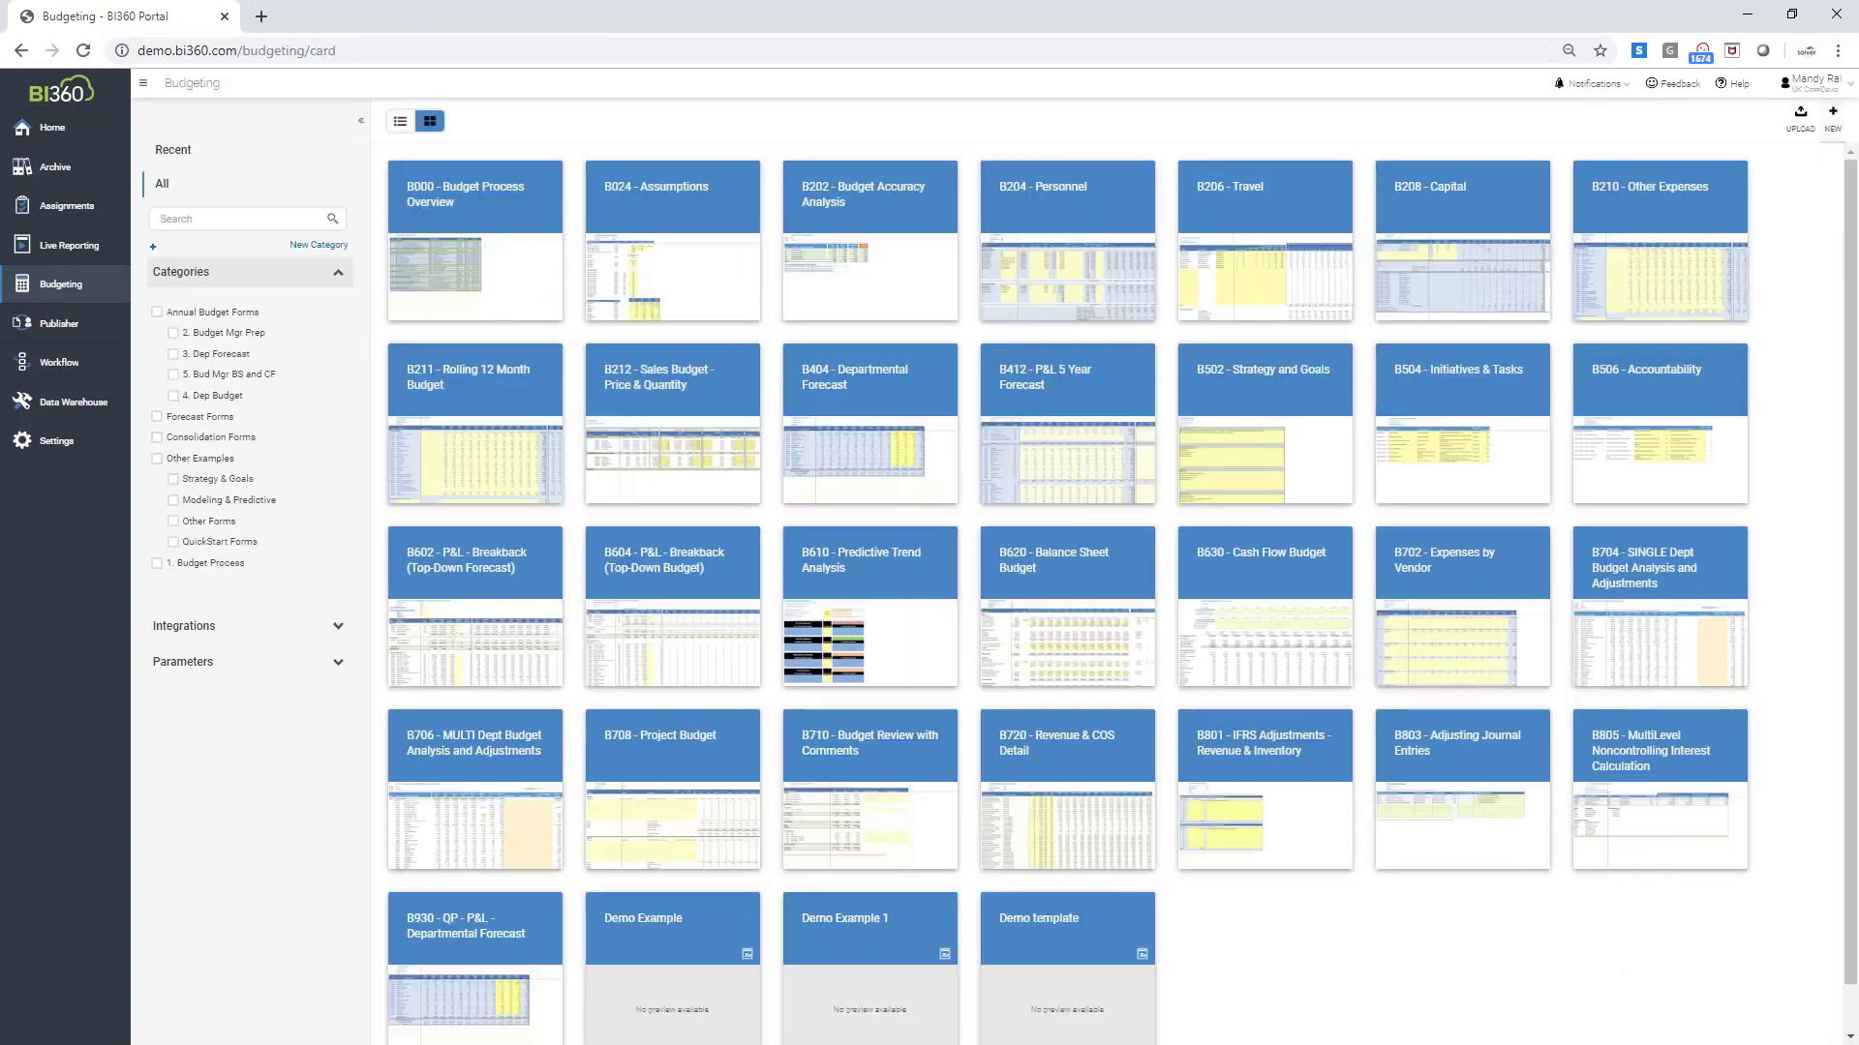
pyautogui.click(1068, 284)
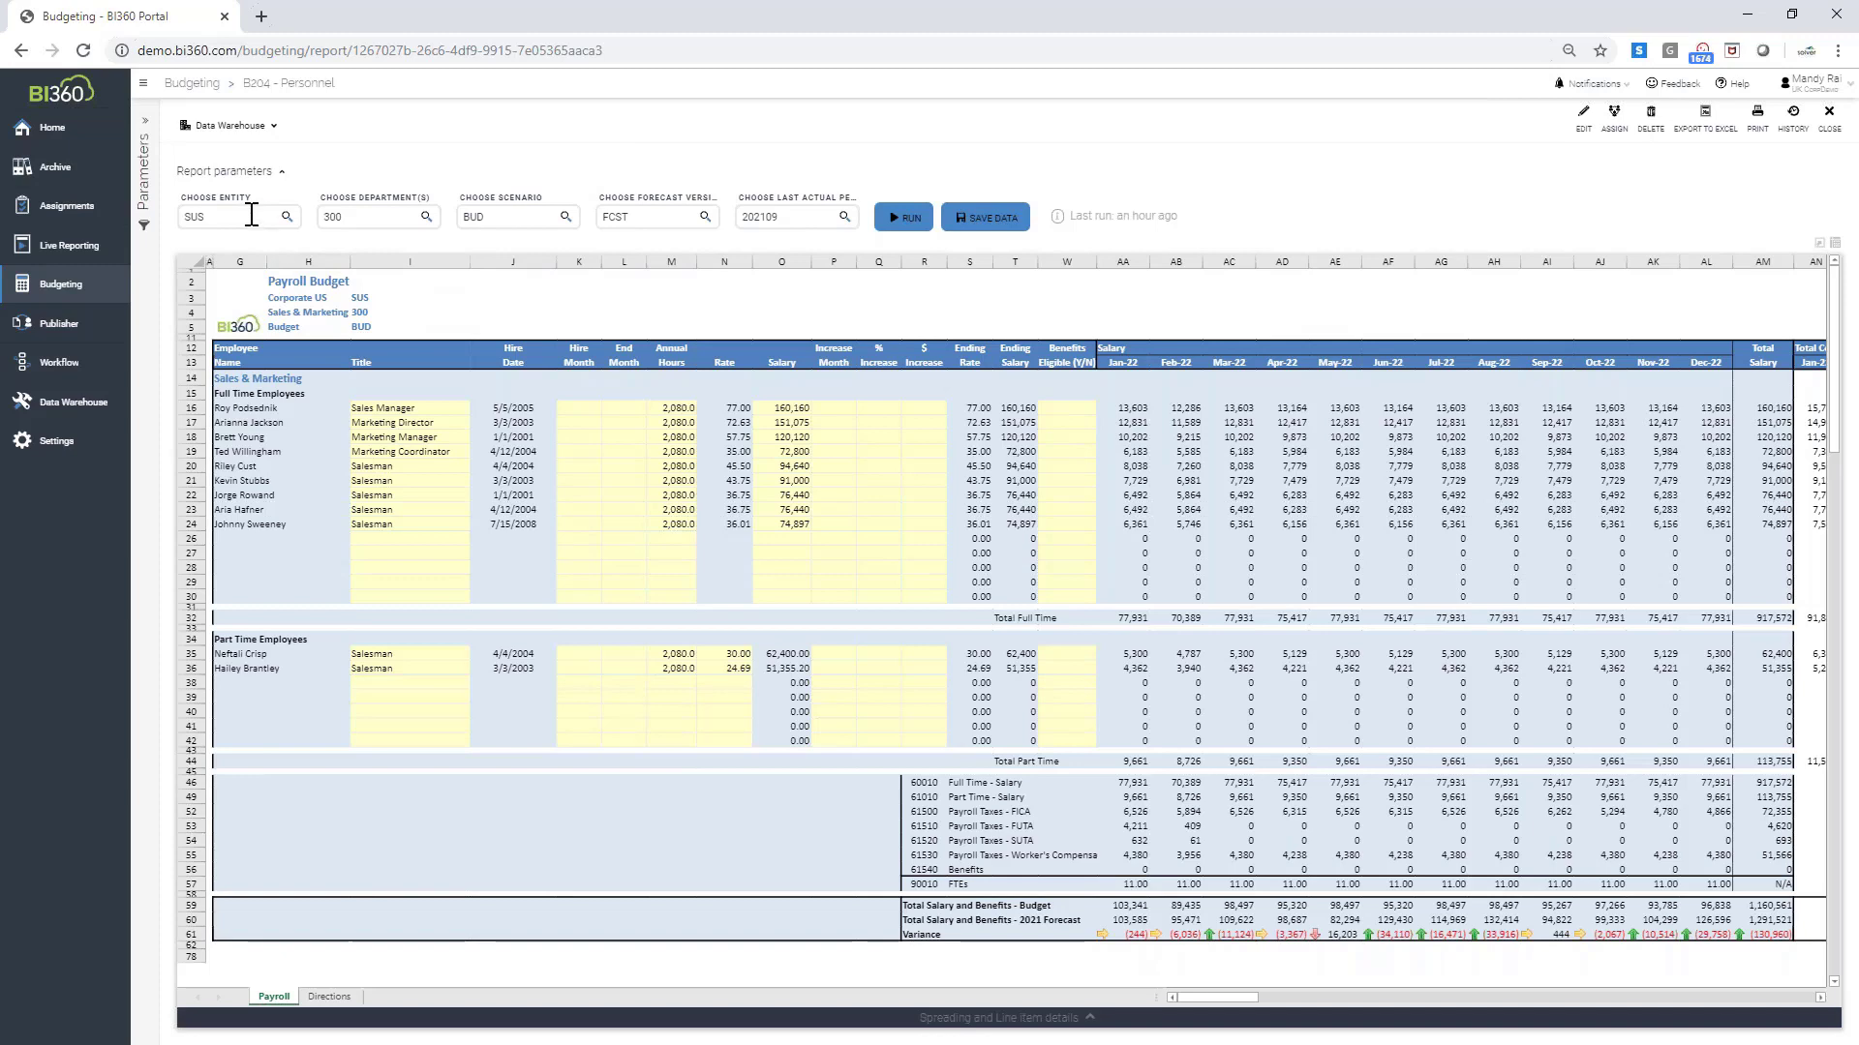
pyautogui.click(287, 217)
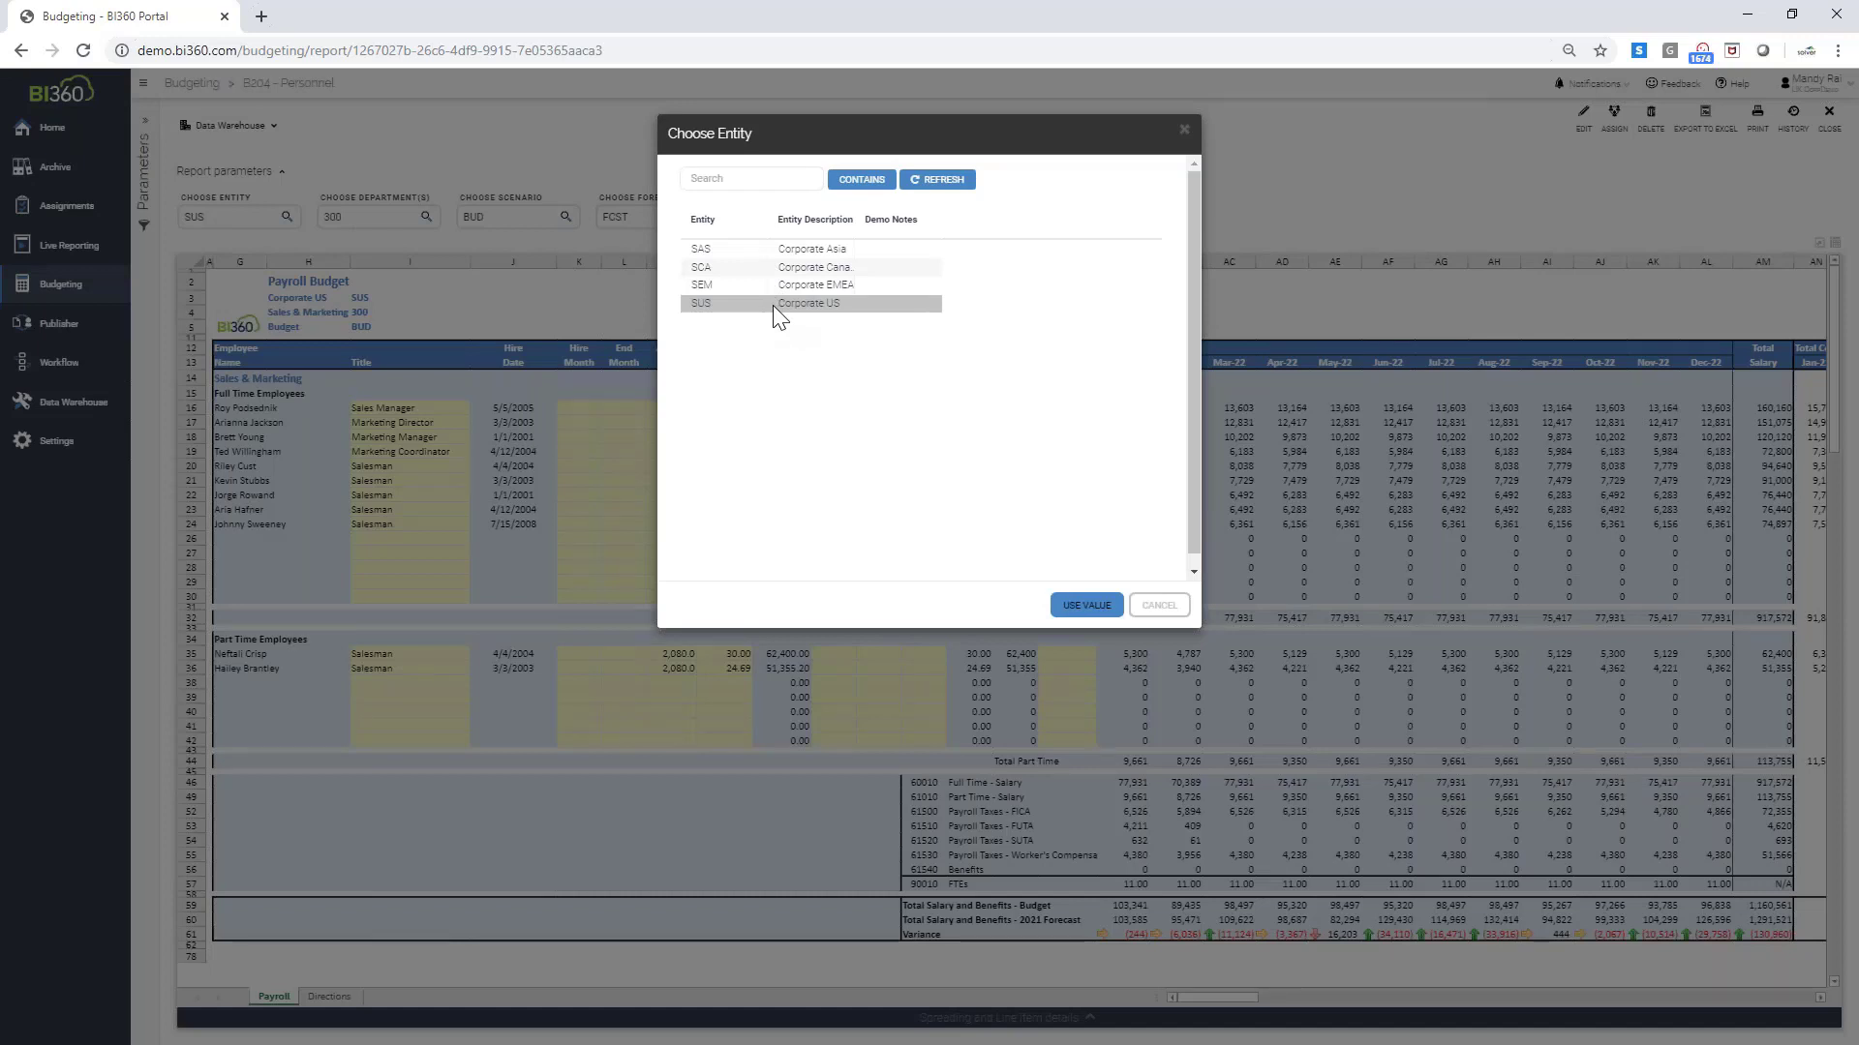
pyautogui.click(1095, 606)
pyautogui.click(426, 217)
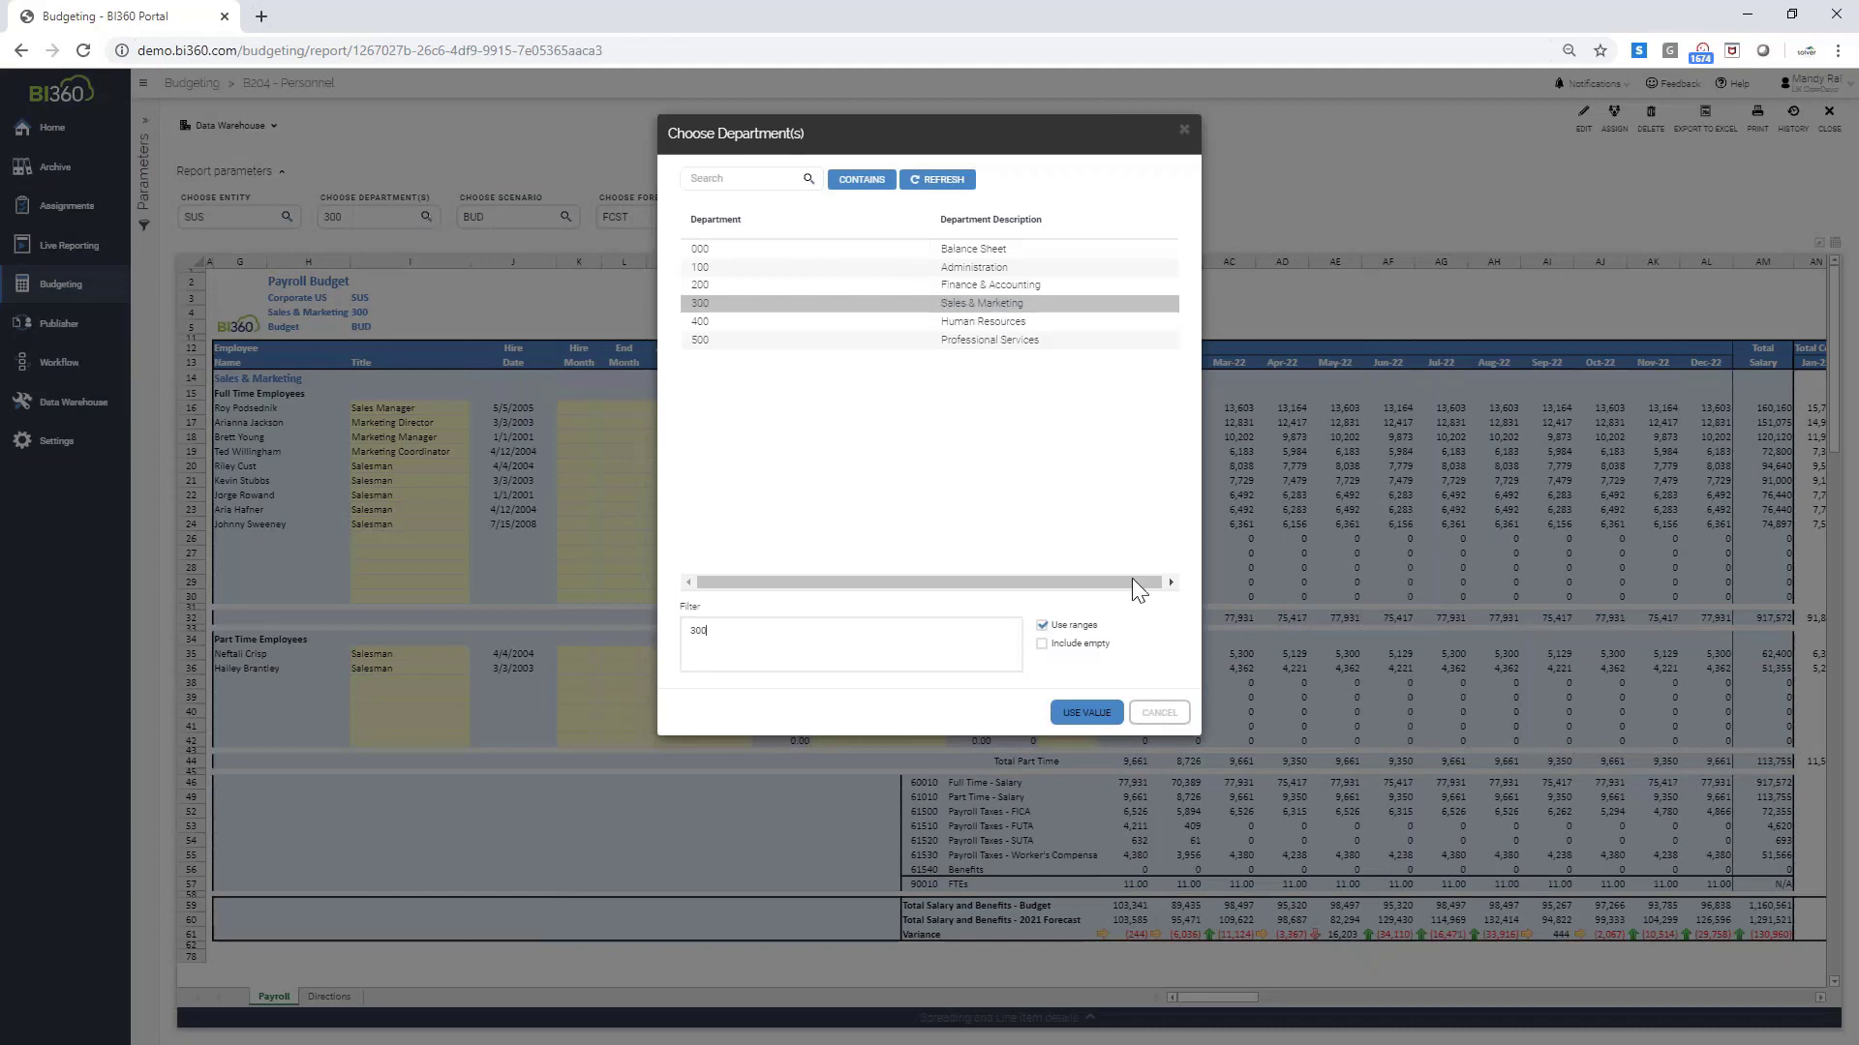
pyautogui.click(1097, 713)
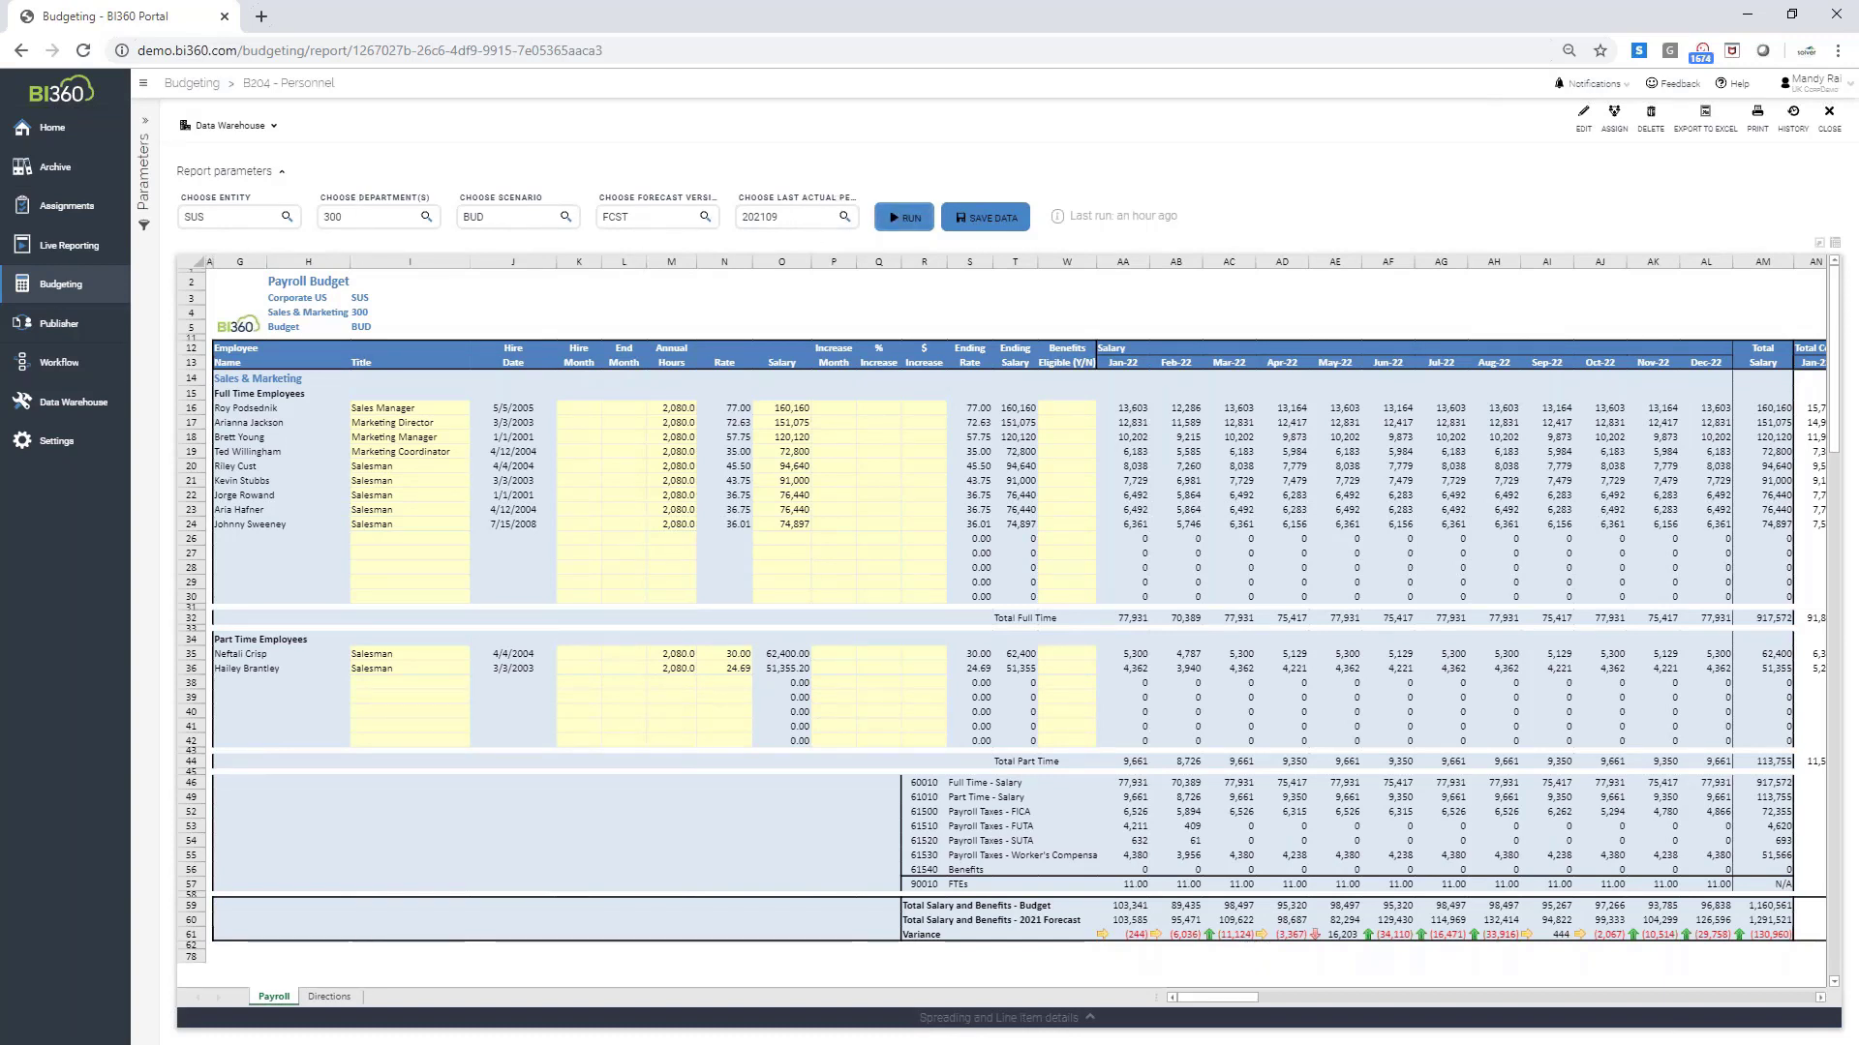
pyautogui.click(900, 218)
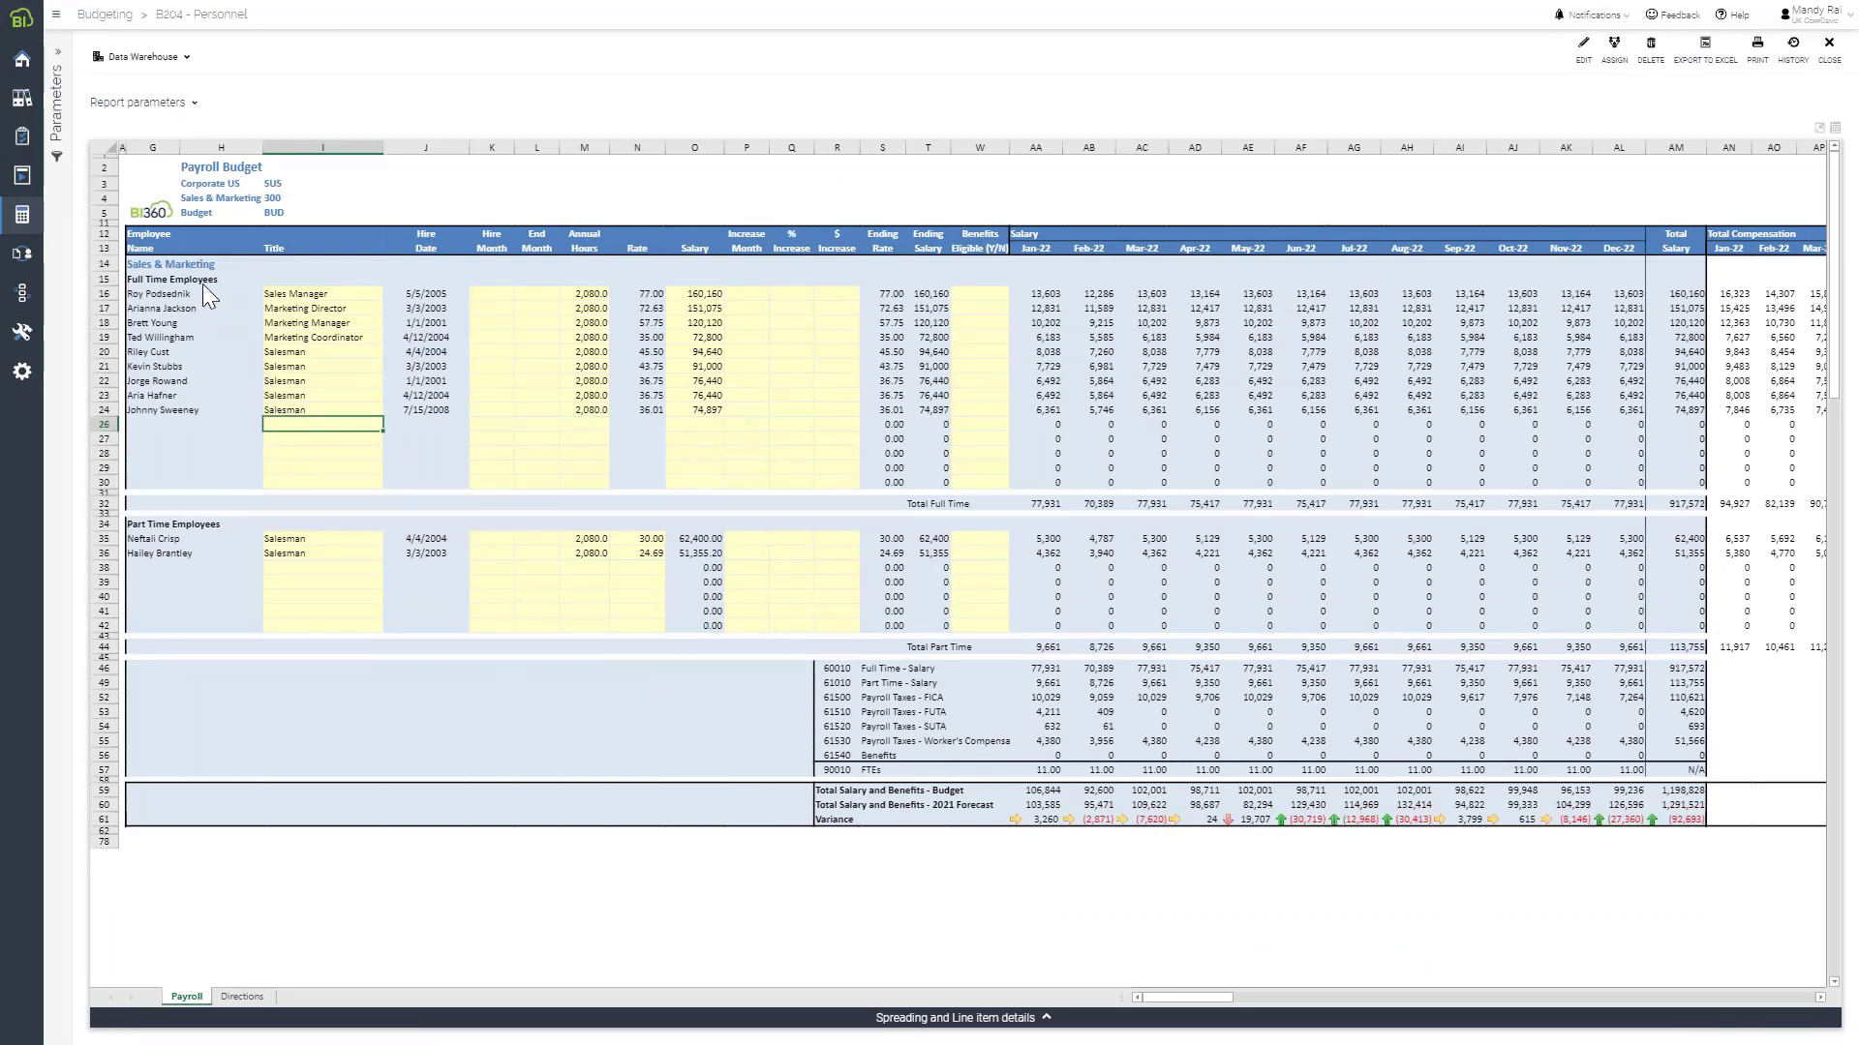
# Point out the full-time and part-time employee sections and the columns from Title to Benefits Eligible
pyautogui.moveTo(199, 282); pyautogui.dragTo(203, 297)
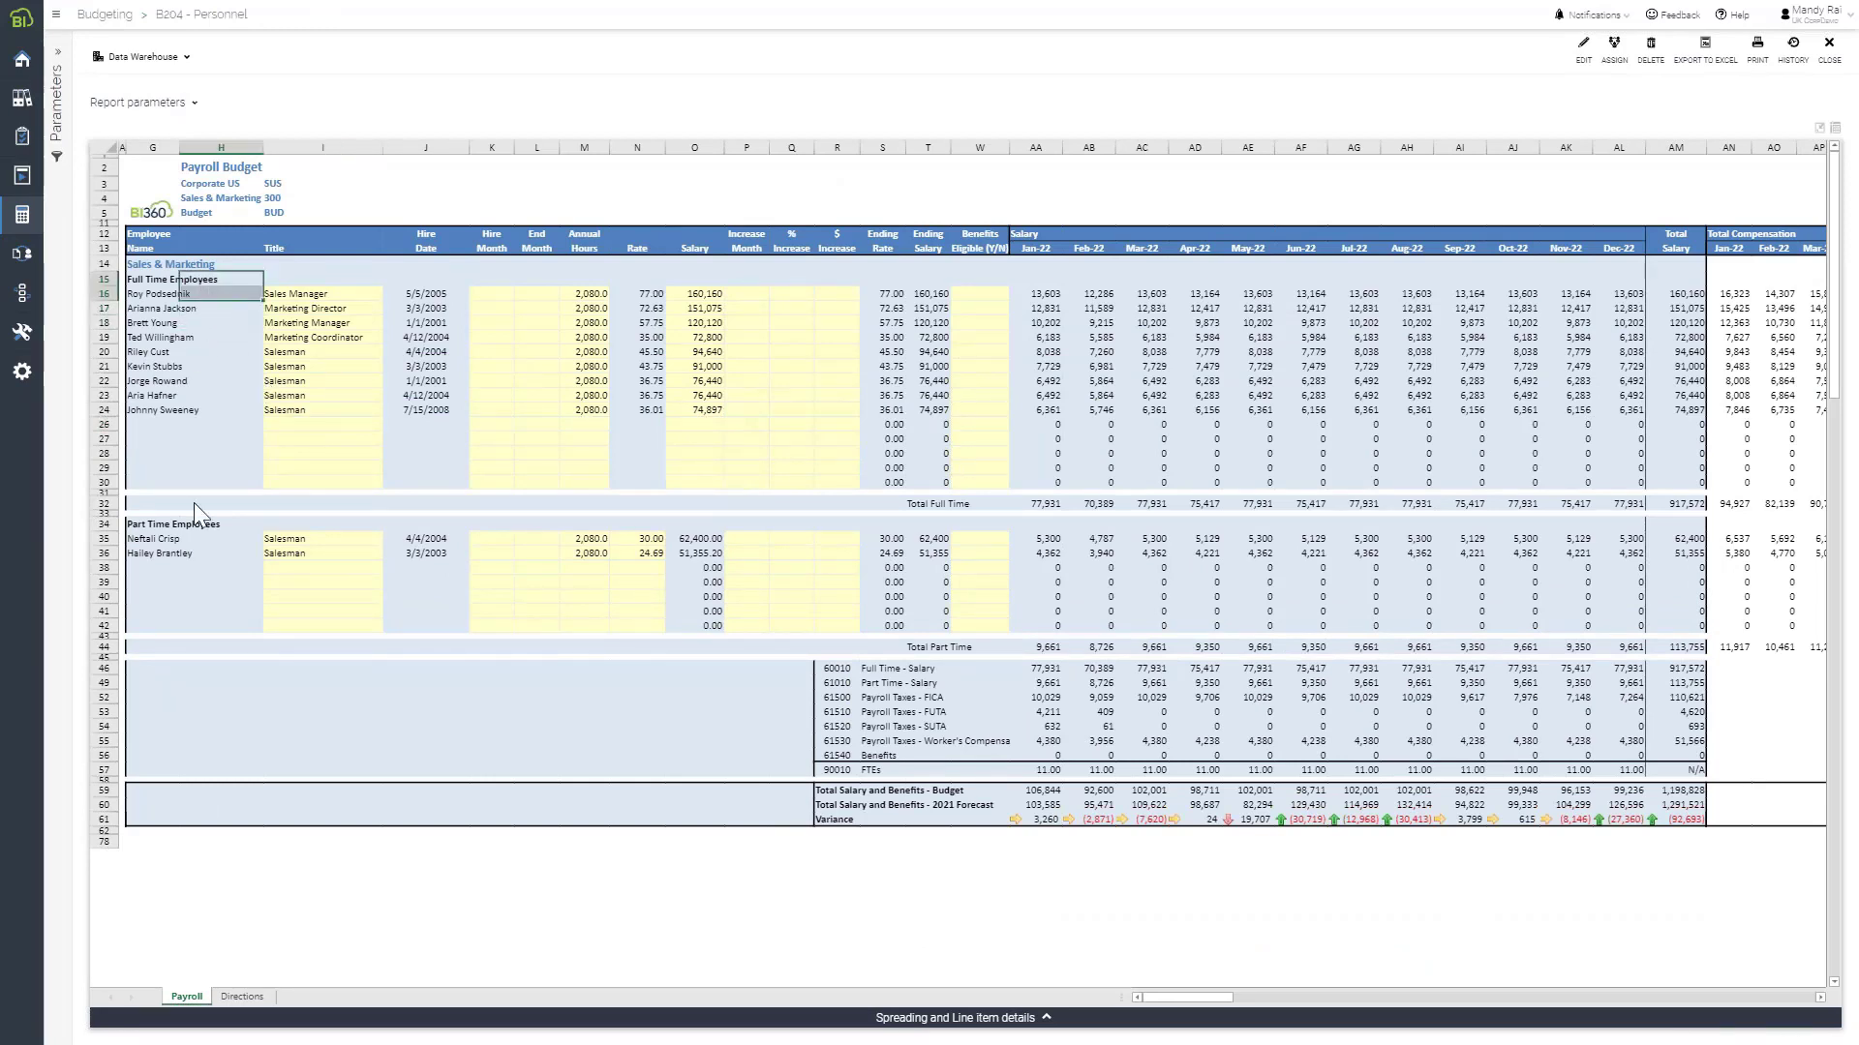
pyautogui.click(179, 527)
pyautogui.moveTo(284, 245)
pyautogui.mouseDown()
pyautogui.moveTo(966, 238)
pyautogui.moveTo(968, 423)
pyautogui.mouseUp()
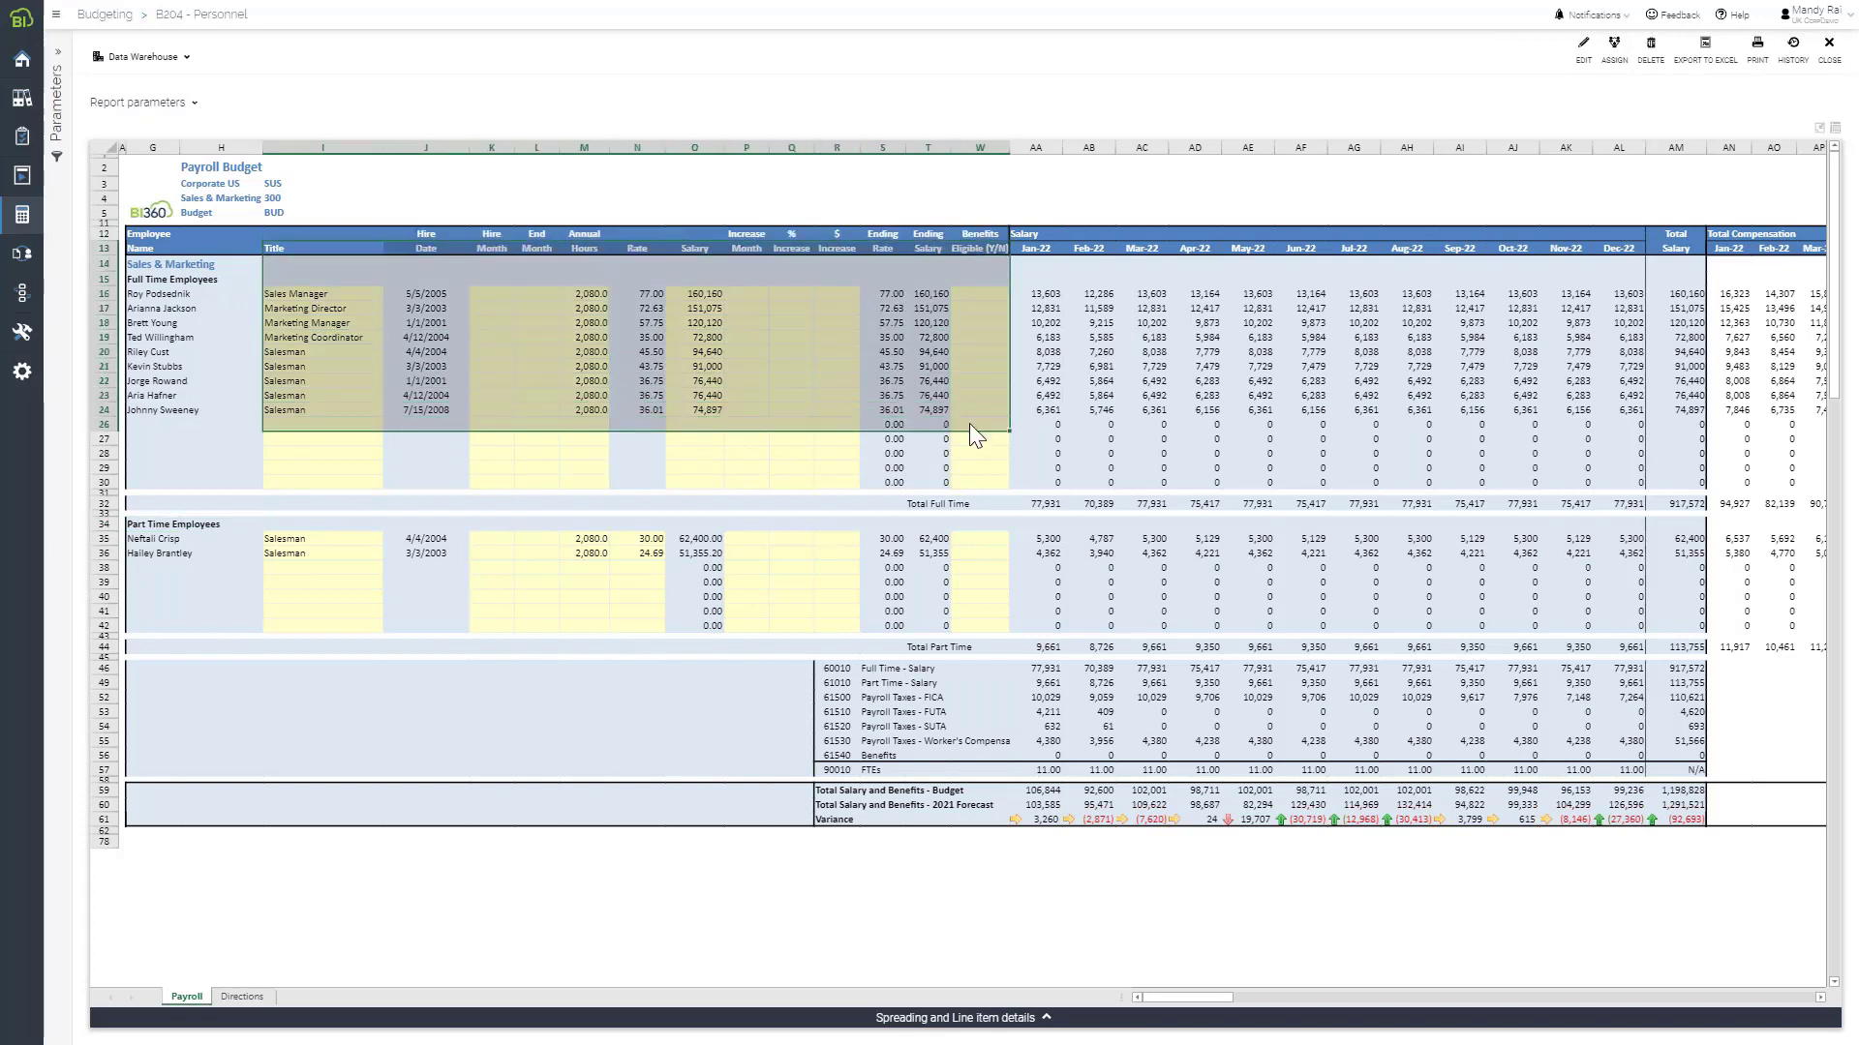
pyautogui.click(272, 415)
pyautogui.click(489, 412)
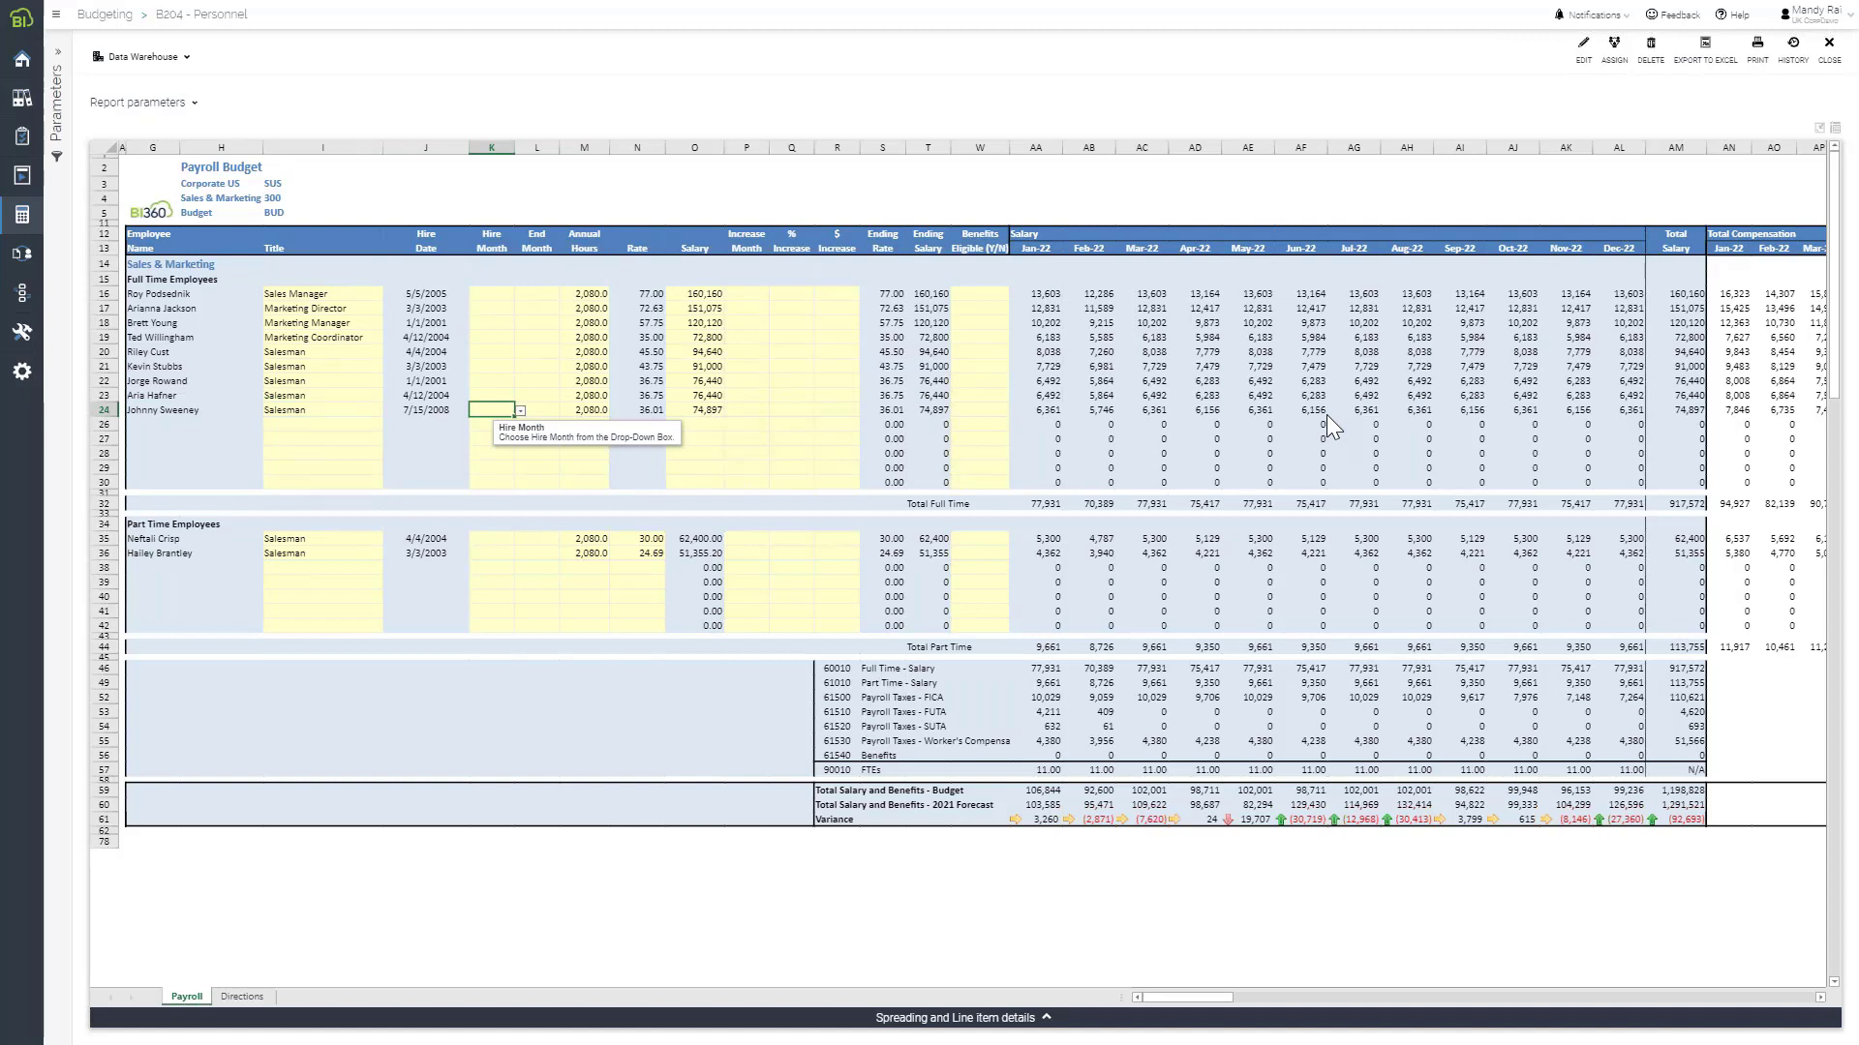
# Enter an Account Manager in the first empty full-time row, with Mar as the hire month
pyautogui.click(285, 424)
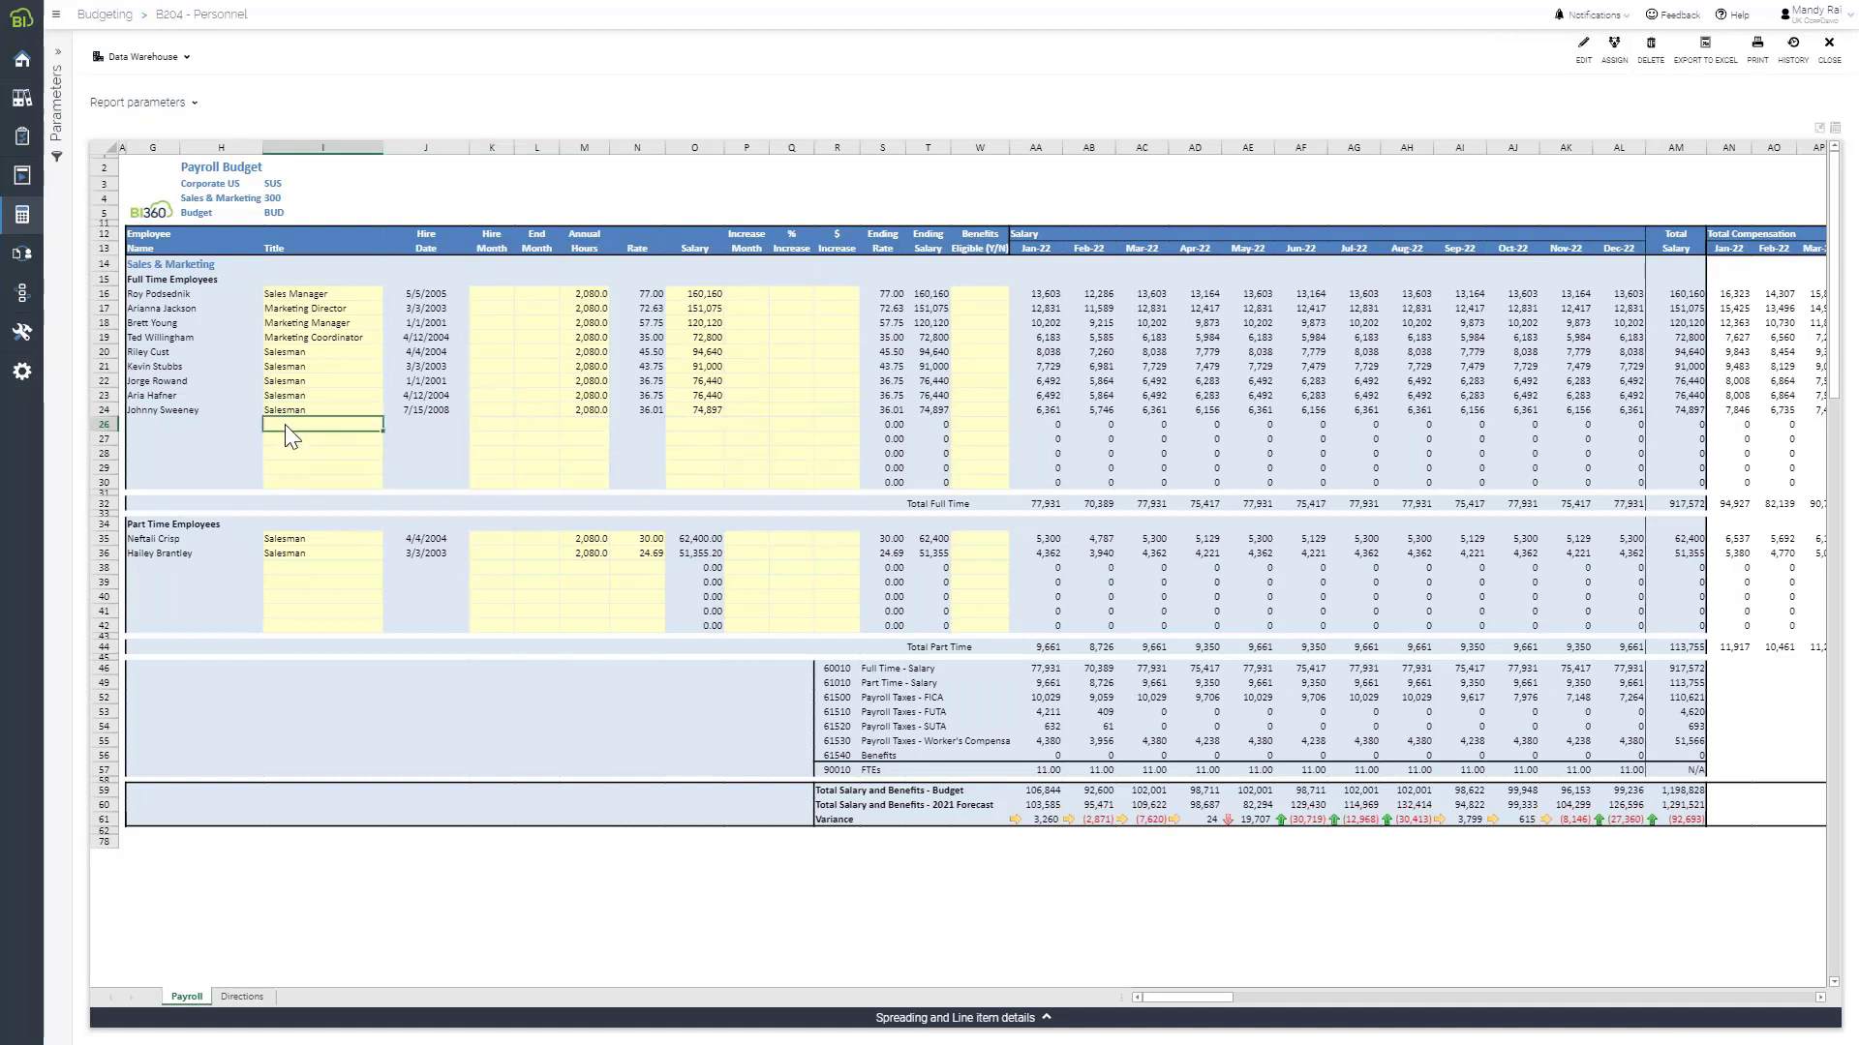
pyautogui.write('Account Manager')
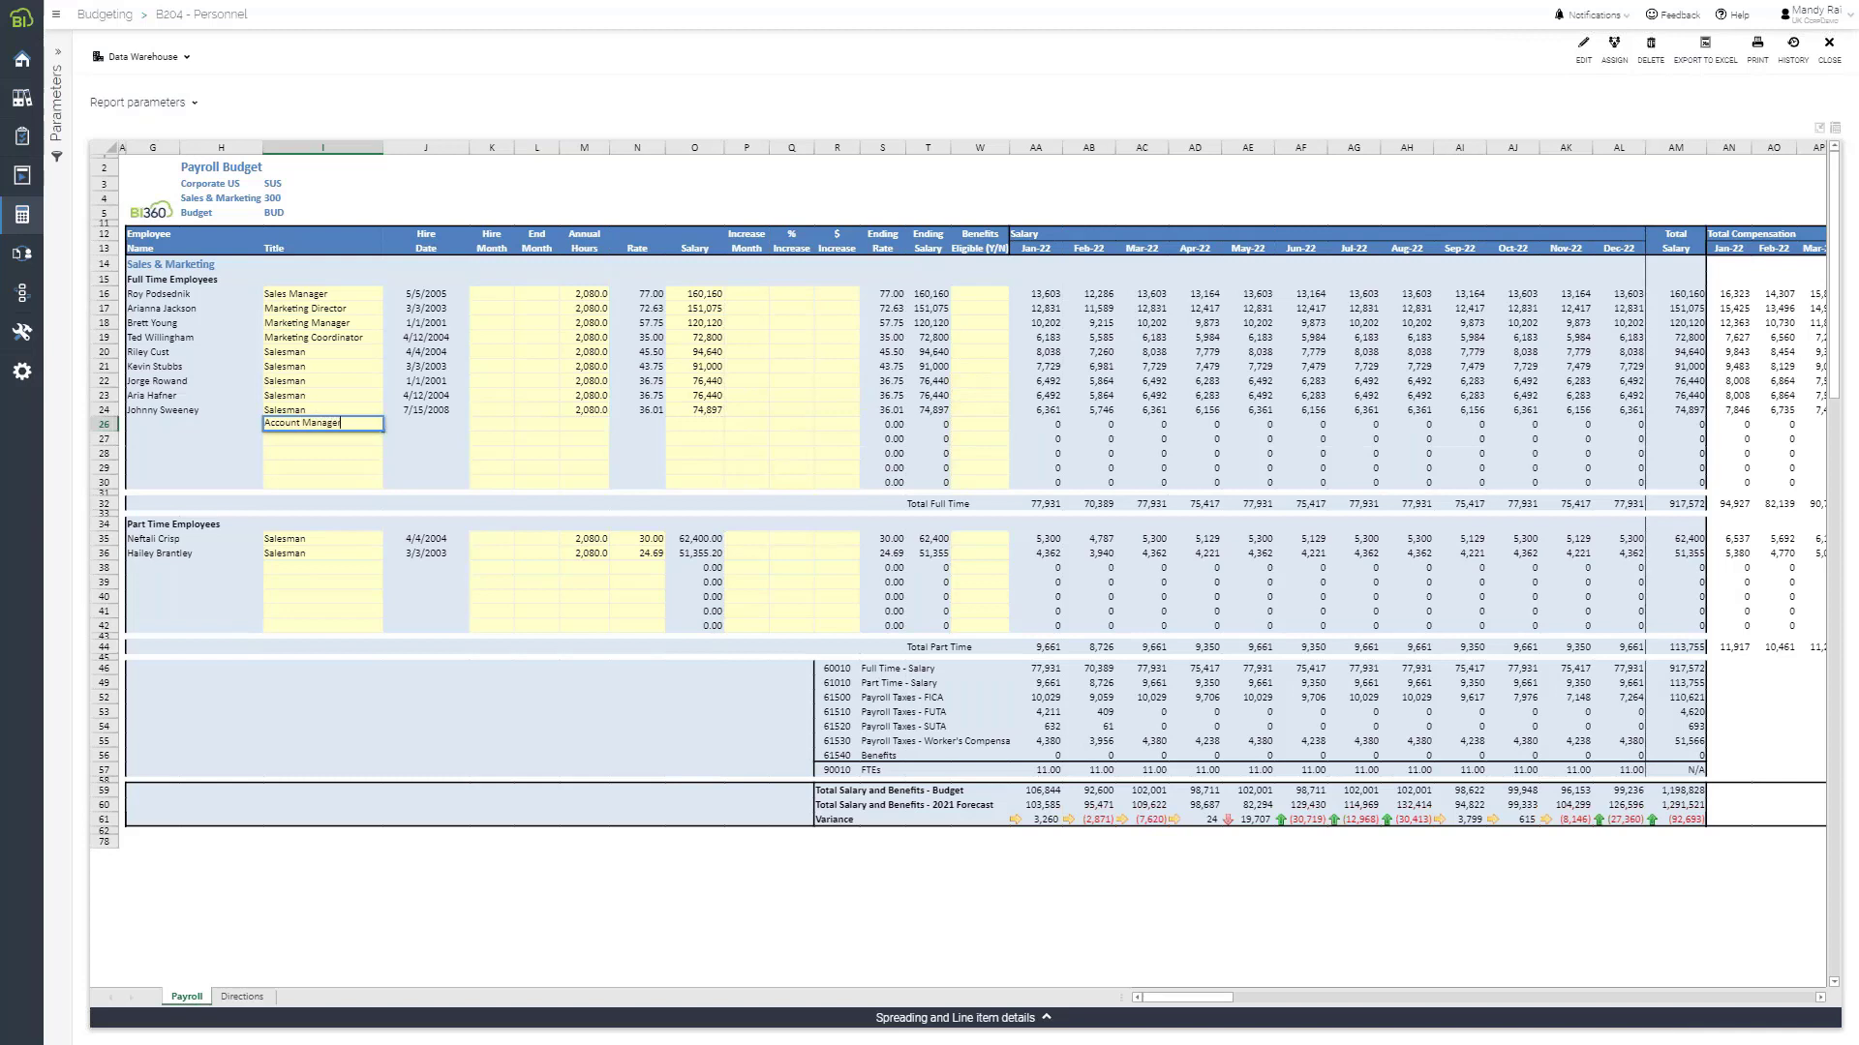
pyautogui.click(491, 426)
pyautogui.click(520, 426)
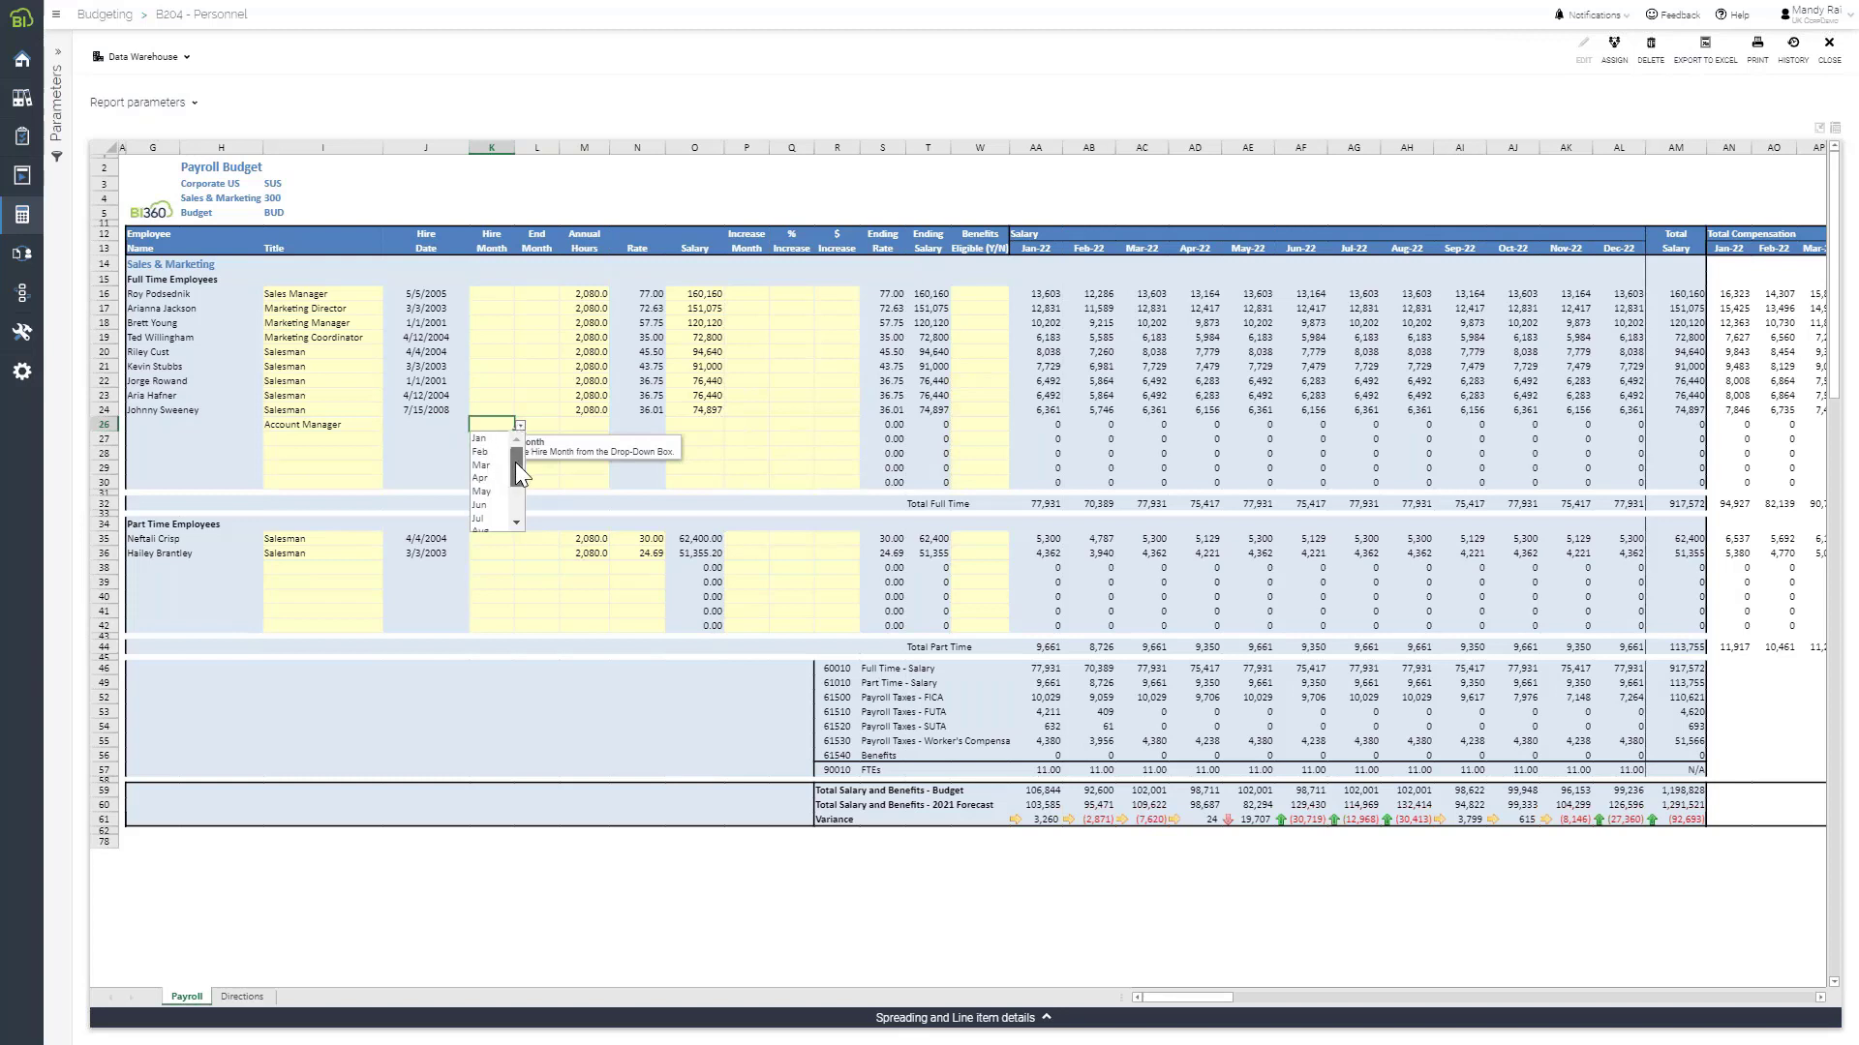
pyautogui.scroll(-1, 489, 462)
pyautogui.press('Return')
# Set the new Account Manager's end month to Dec, annual hours to 2080 and salary to 50000
pyautogui.click(537, 426)
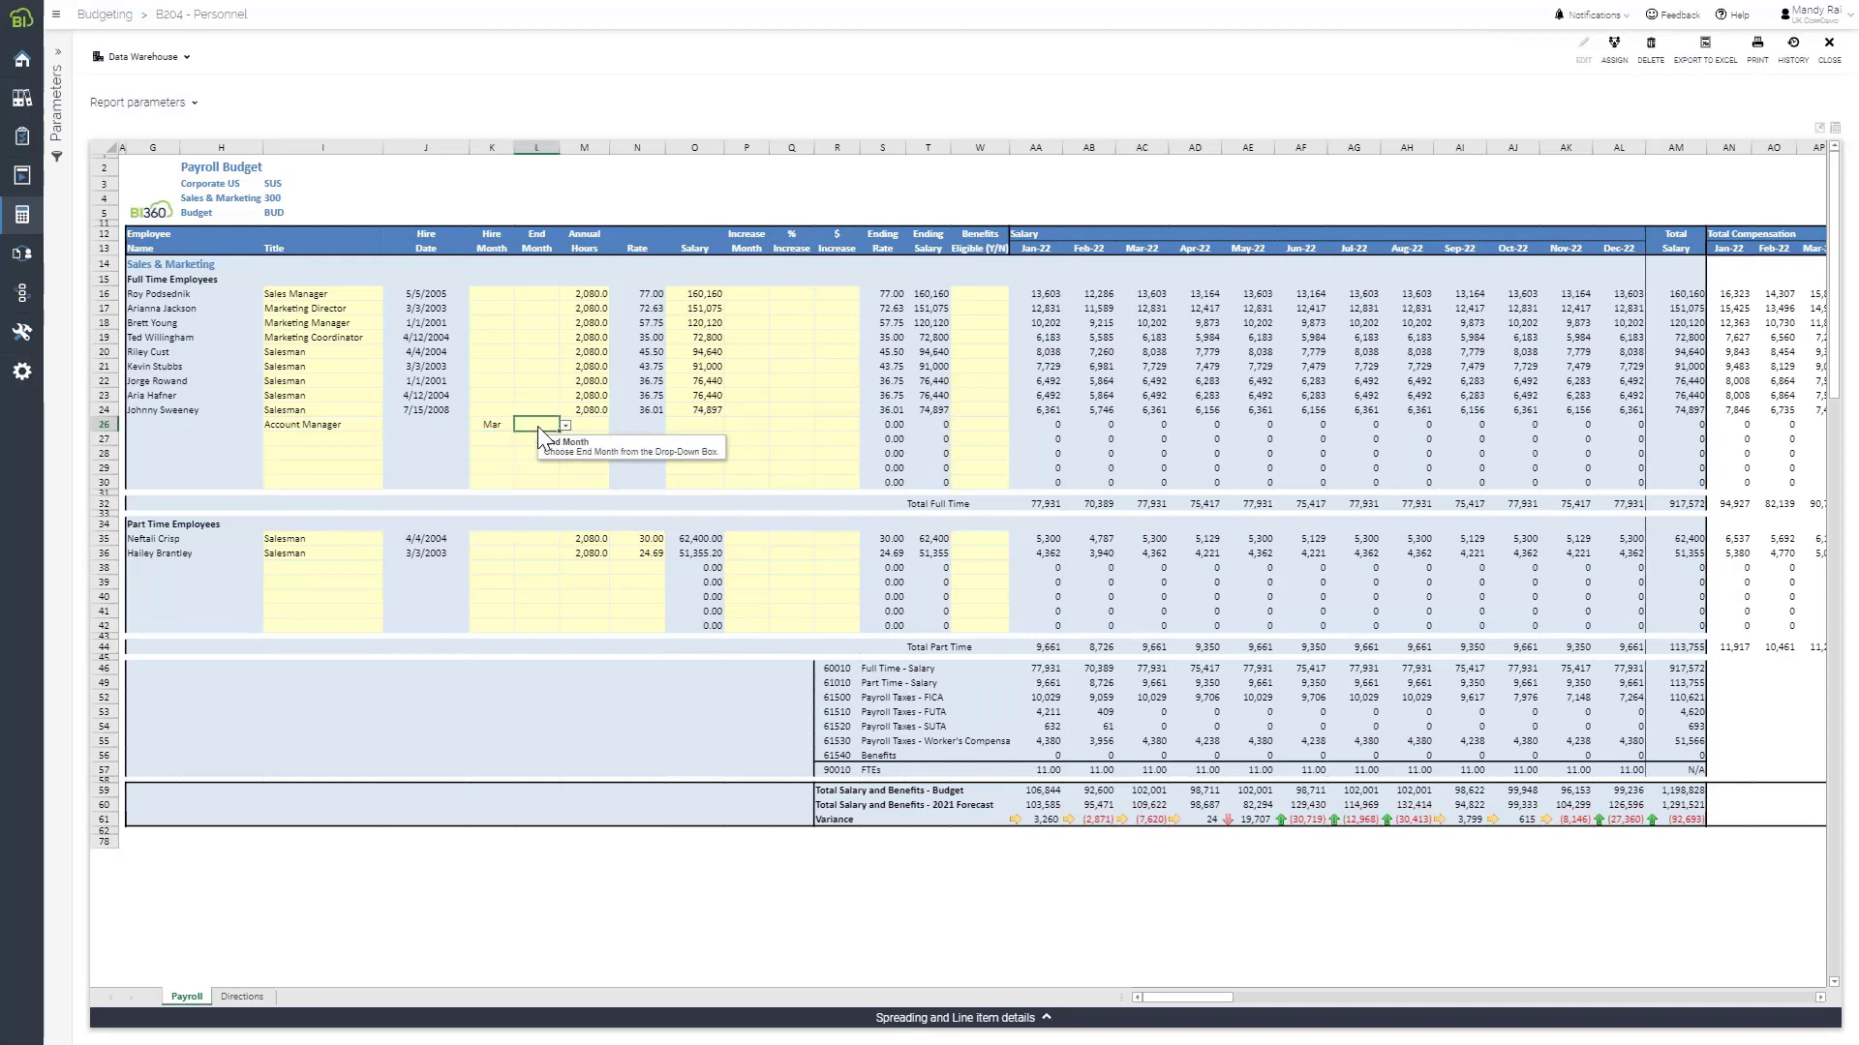
pyautogui.click(566, 427)
pyautogui.click(530, 512)
pyautogui.press('Return')
pyautogui.write('2080')
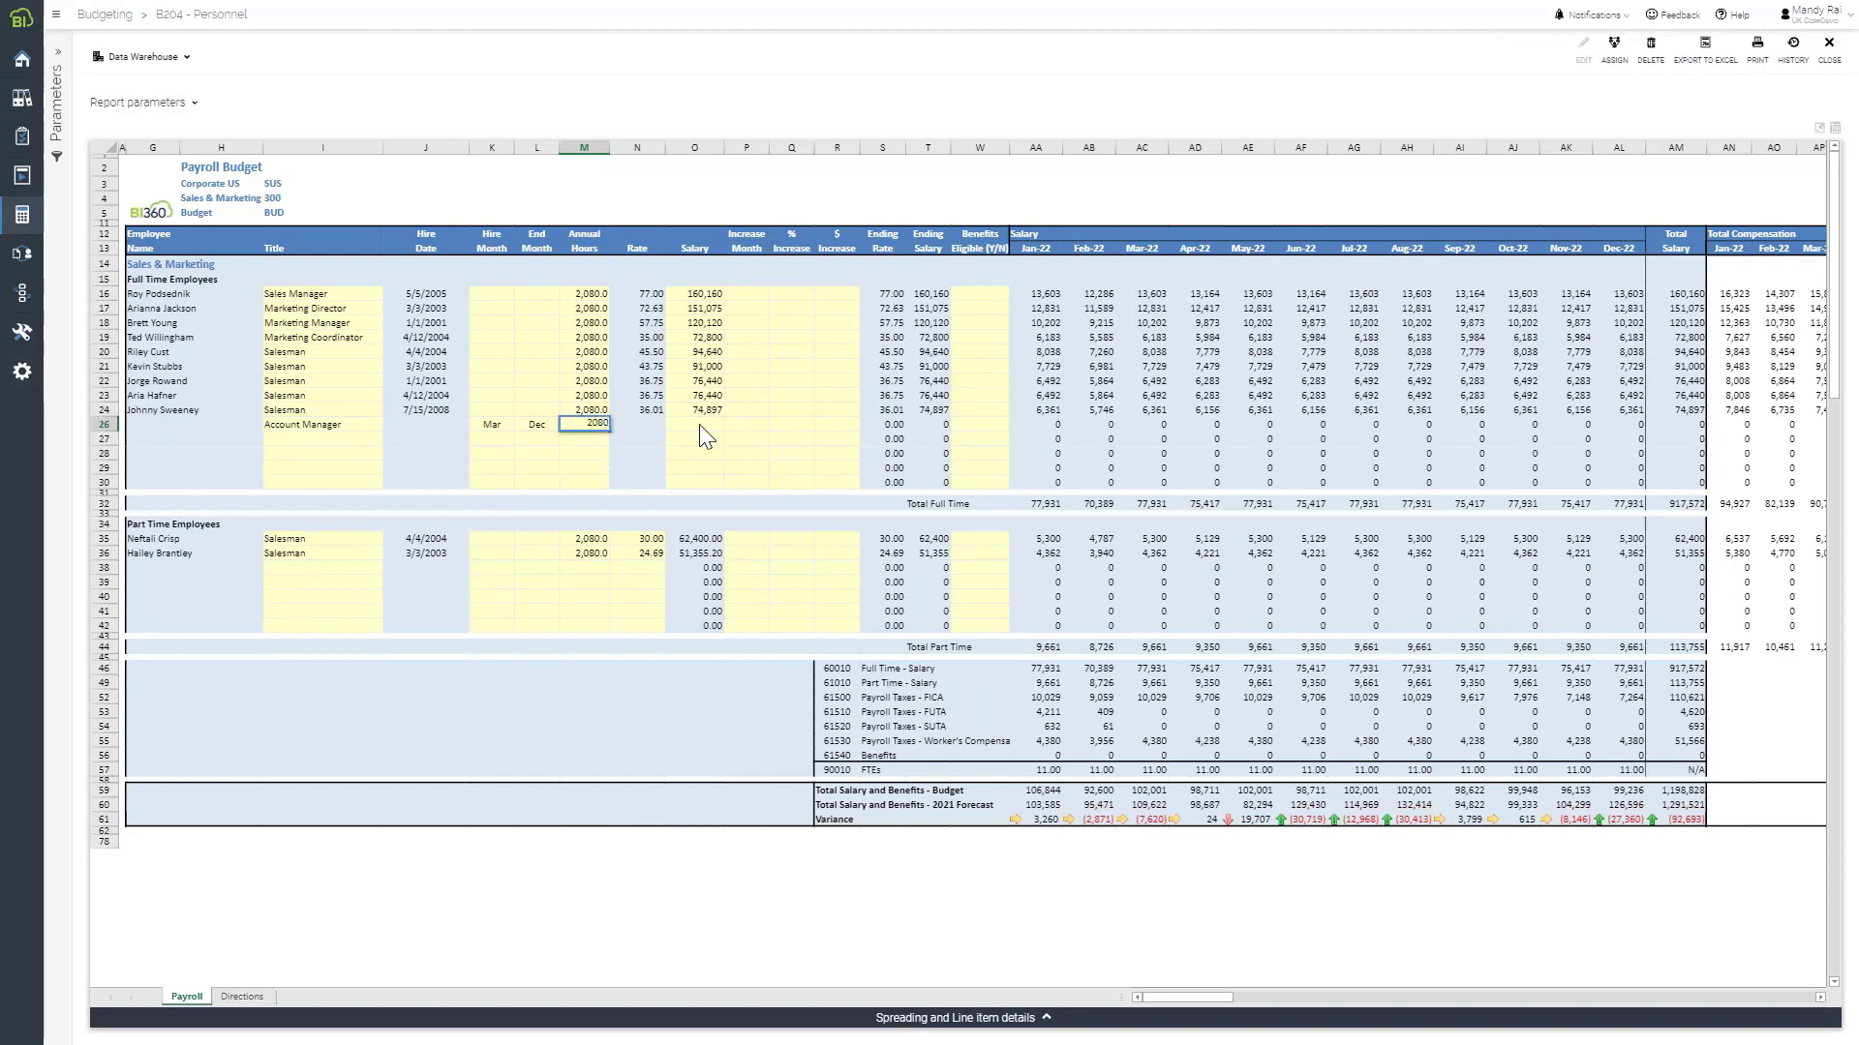
pyautogui.press('Return')
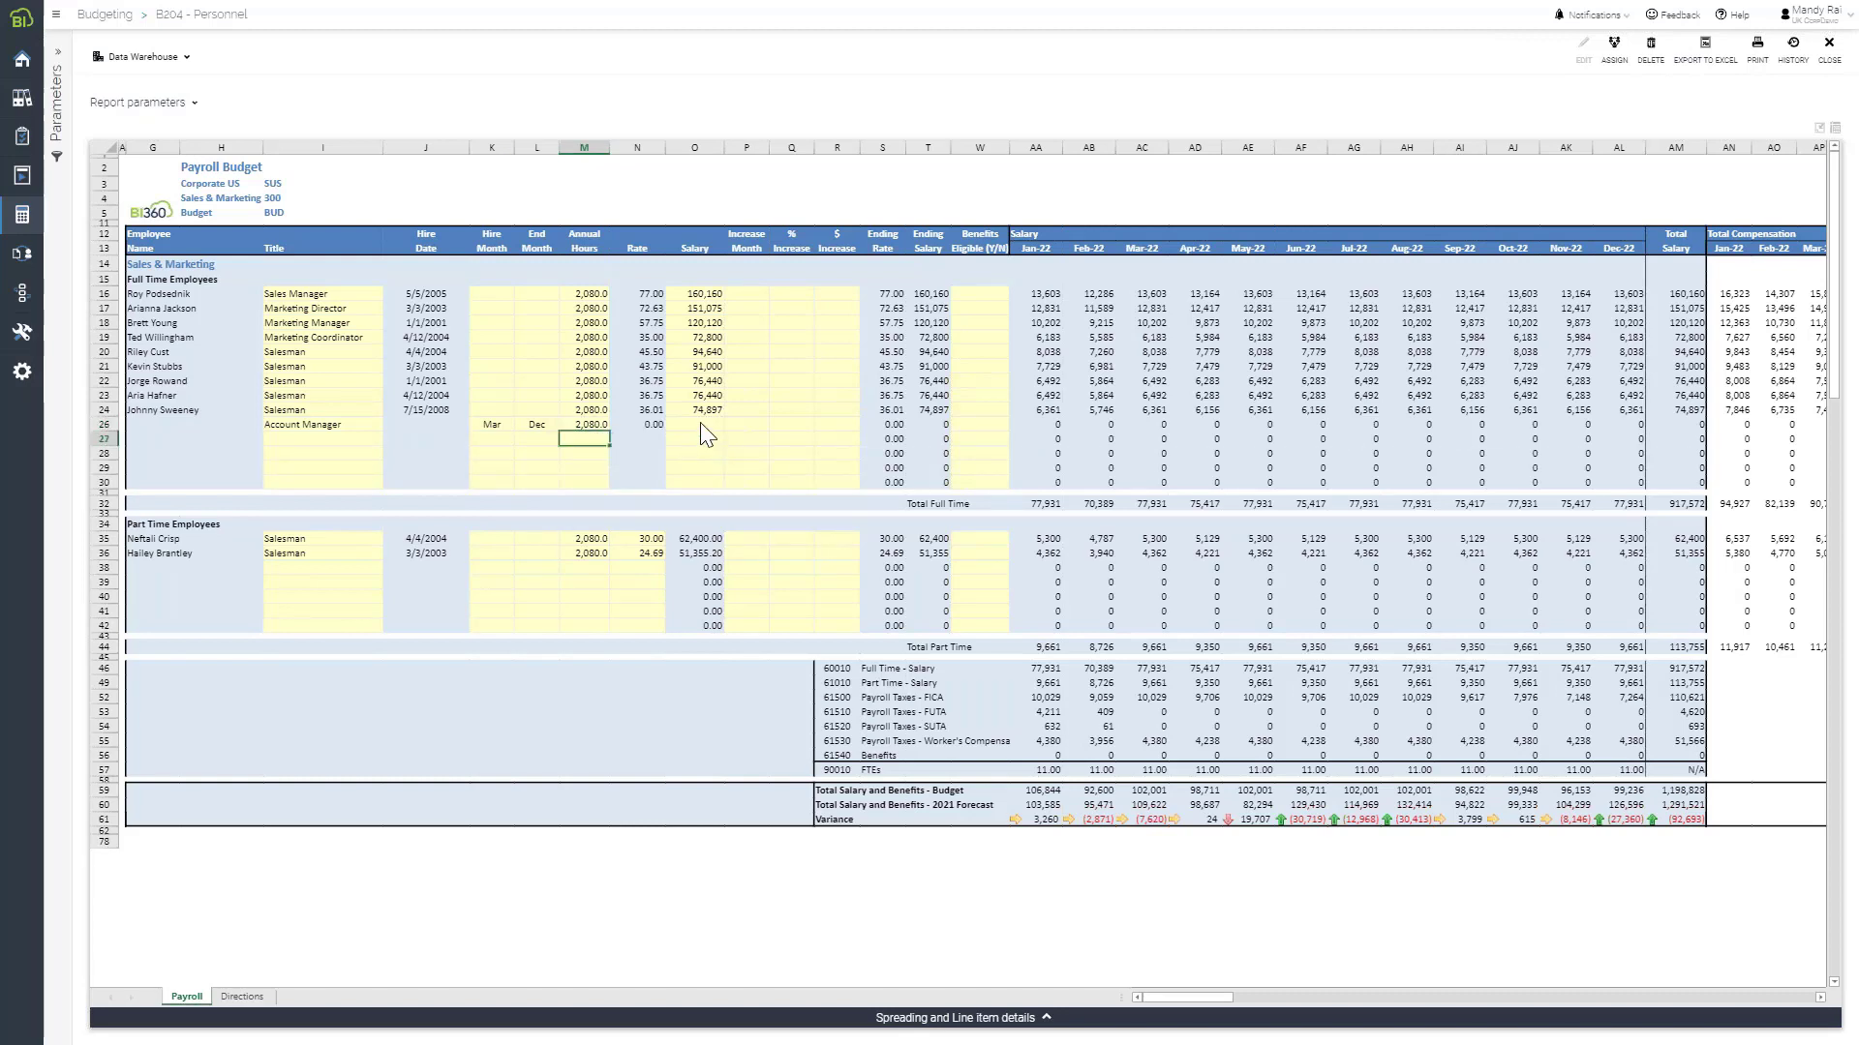
pyautogui.click(701, 424)
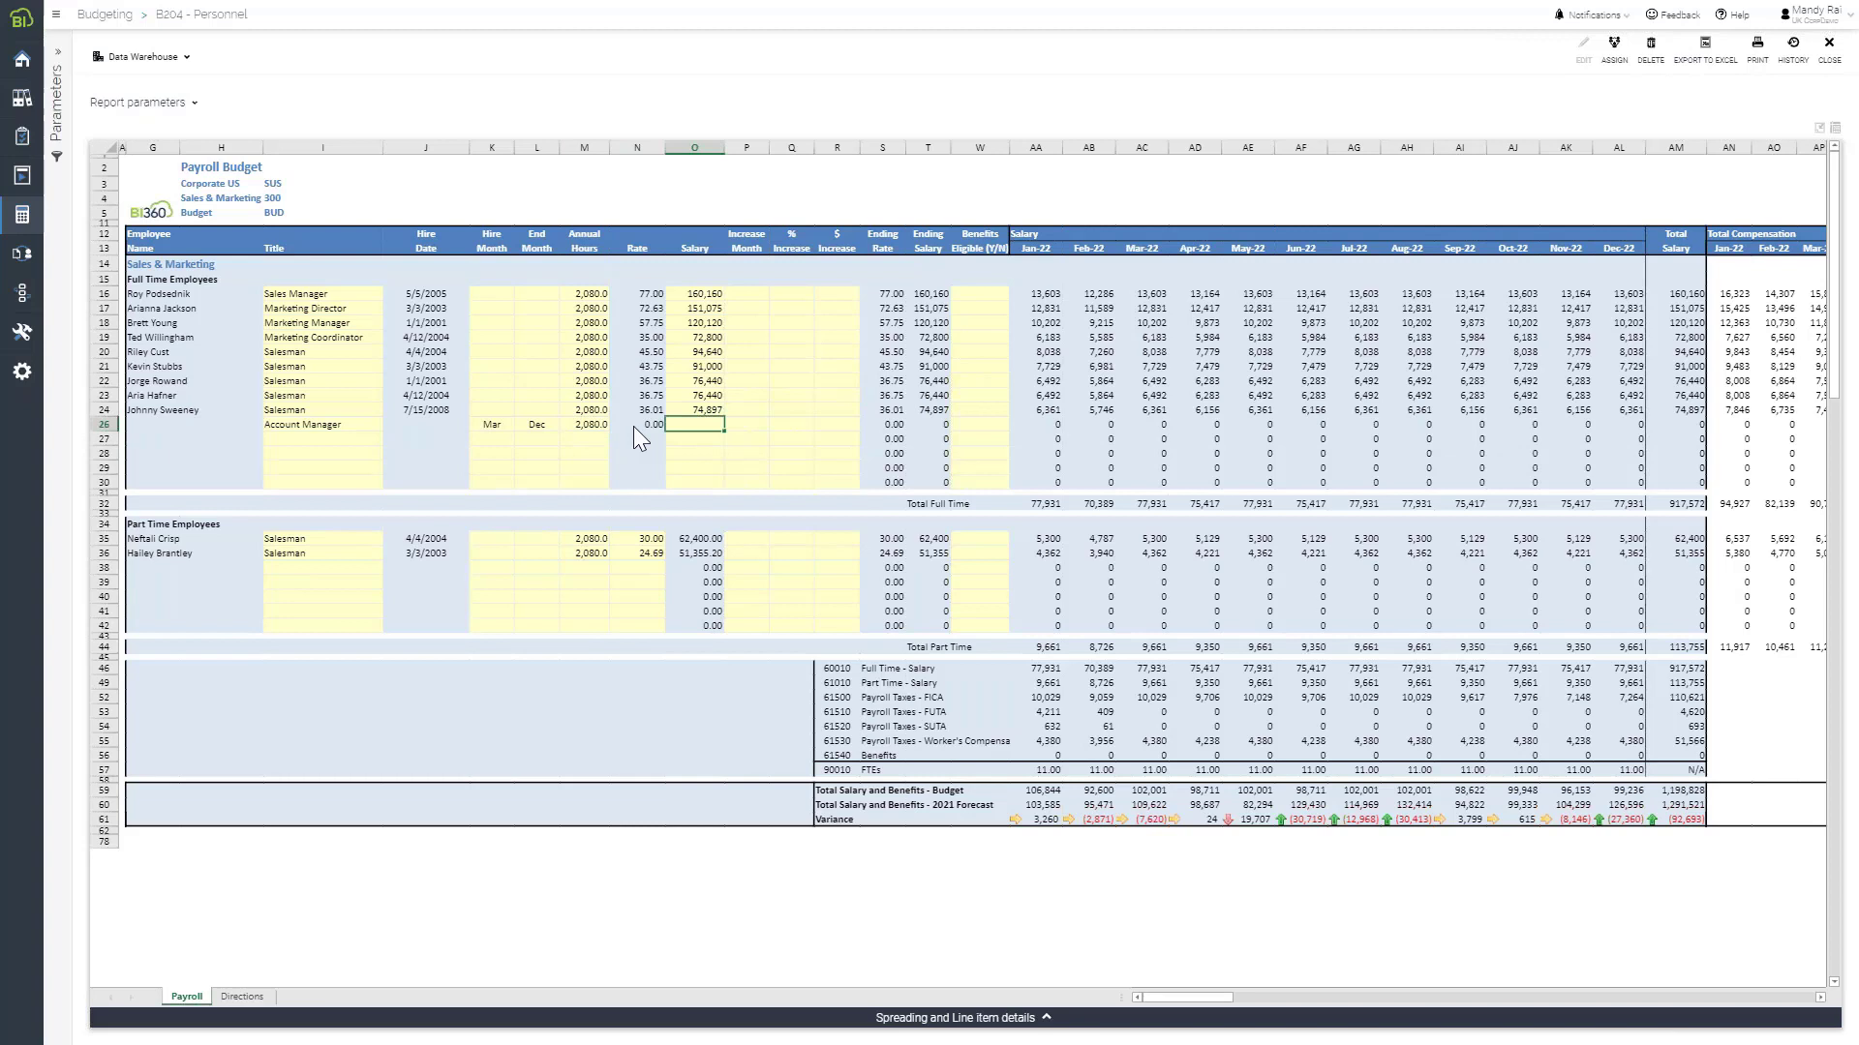
pyautogui.write('50000')
pyautogui.press('Return')
# Highlight the new hire's hours, salary, March to December monthly salaries with their total, and the pay increase cells
pyautogui.click(697, 425)
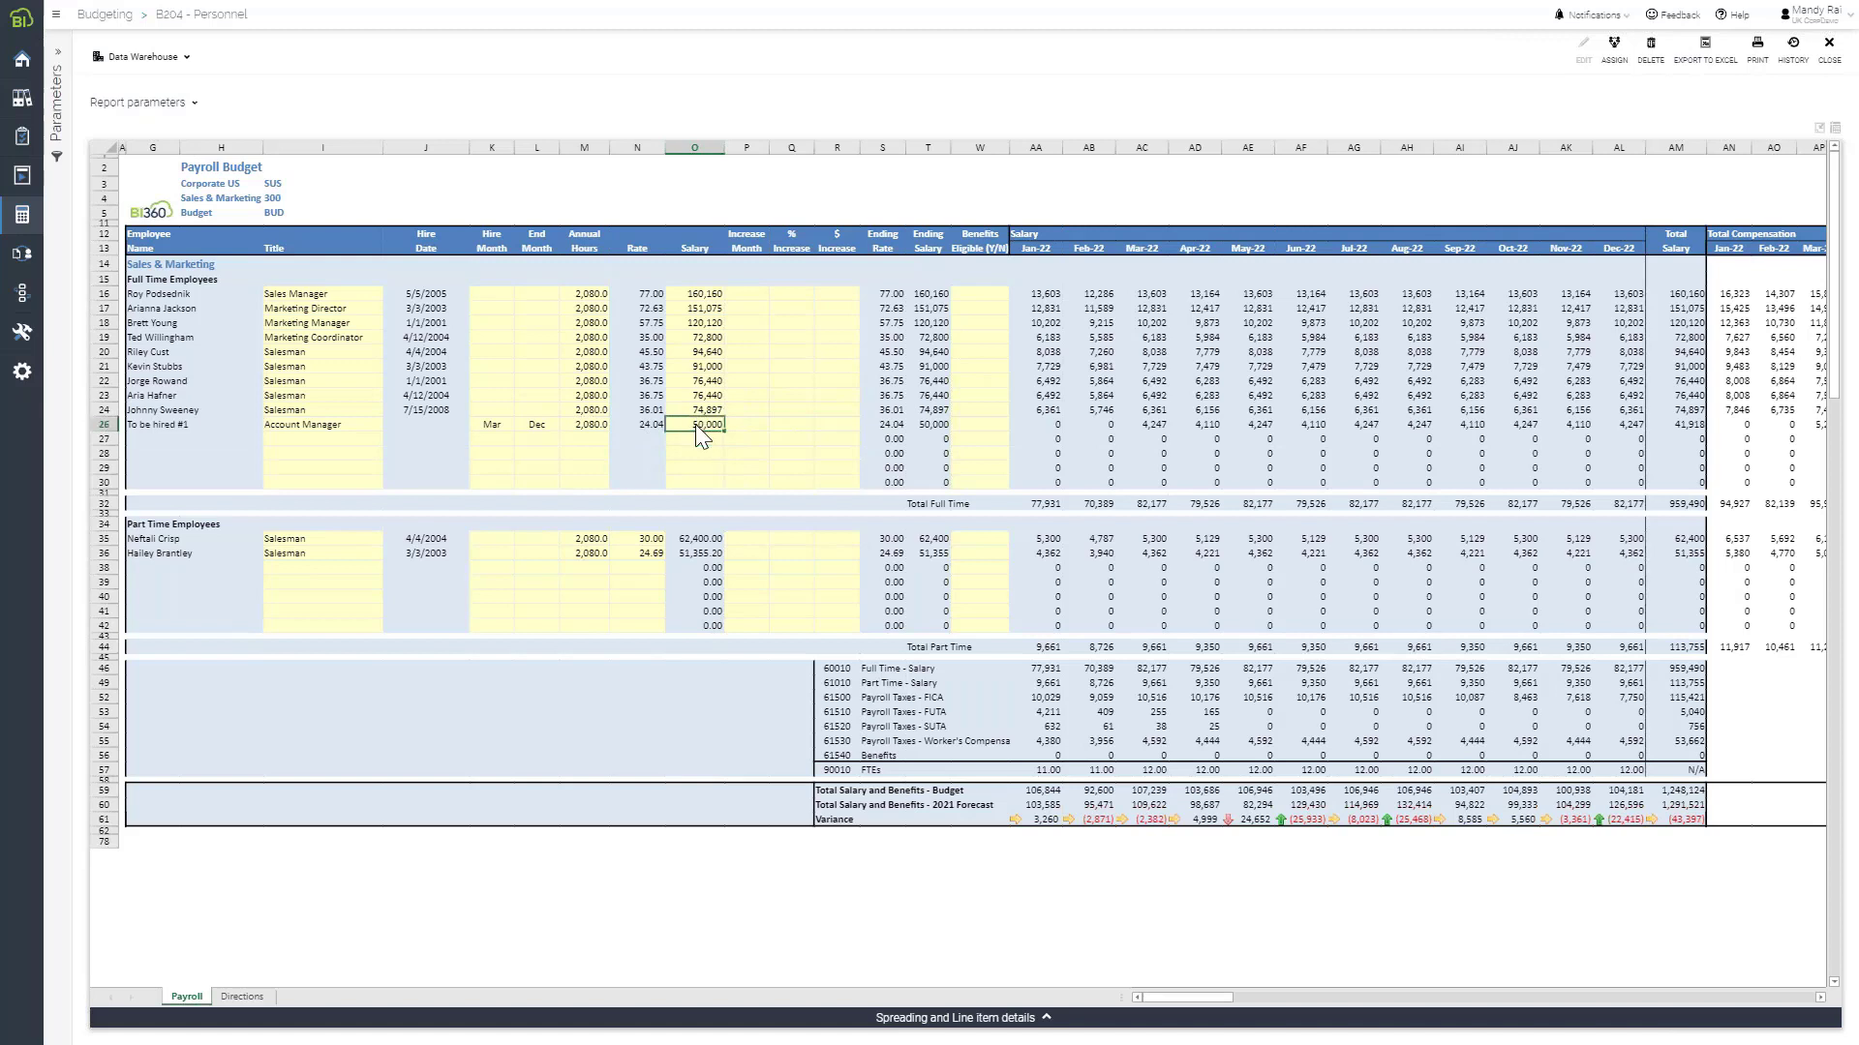
pyautogui.click(578, 425)
pyautogui.click(695, 425)
pyautogui.click(745, 426)
pyautogui.moveTo(1150, 424); pyautogui.dragTo(1663, 426)
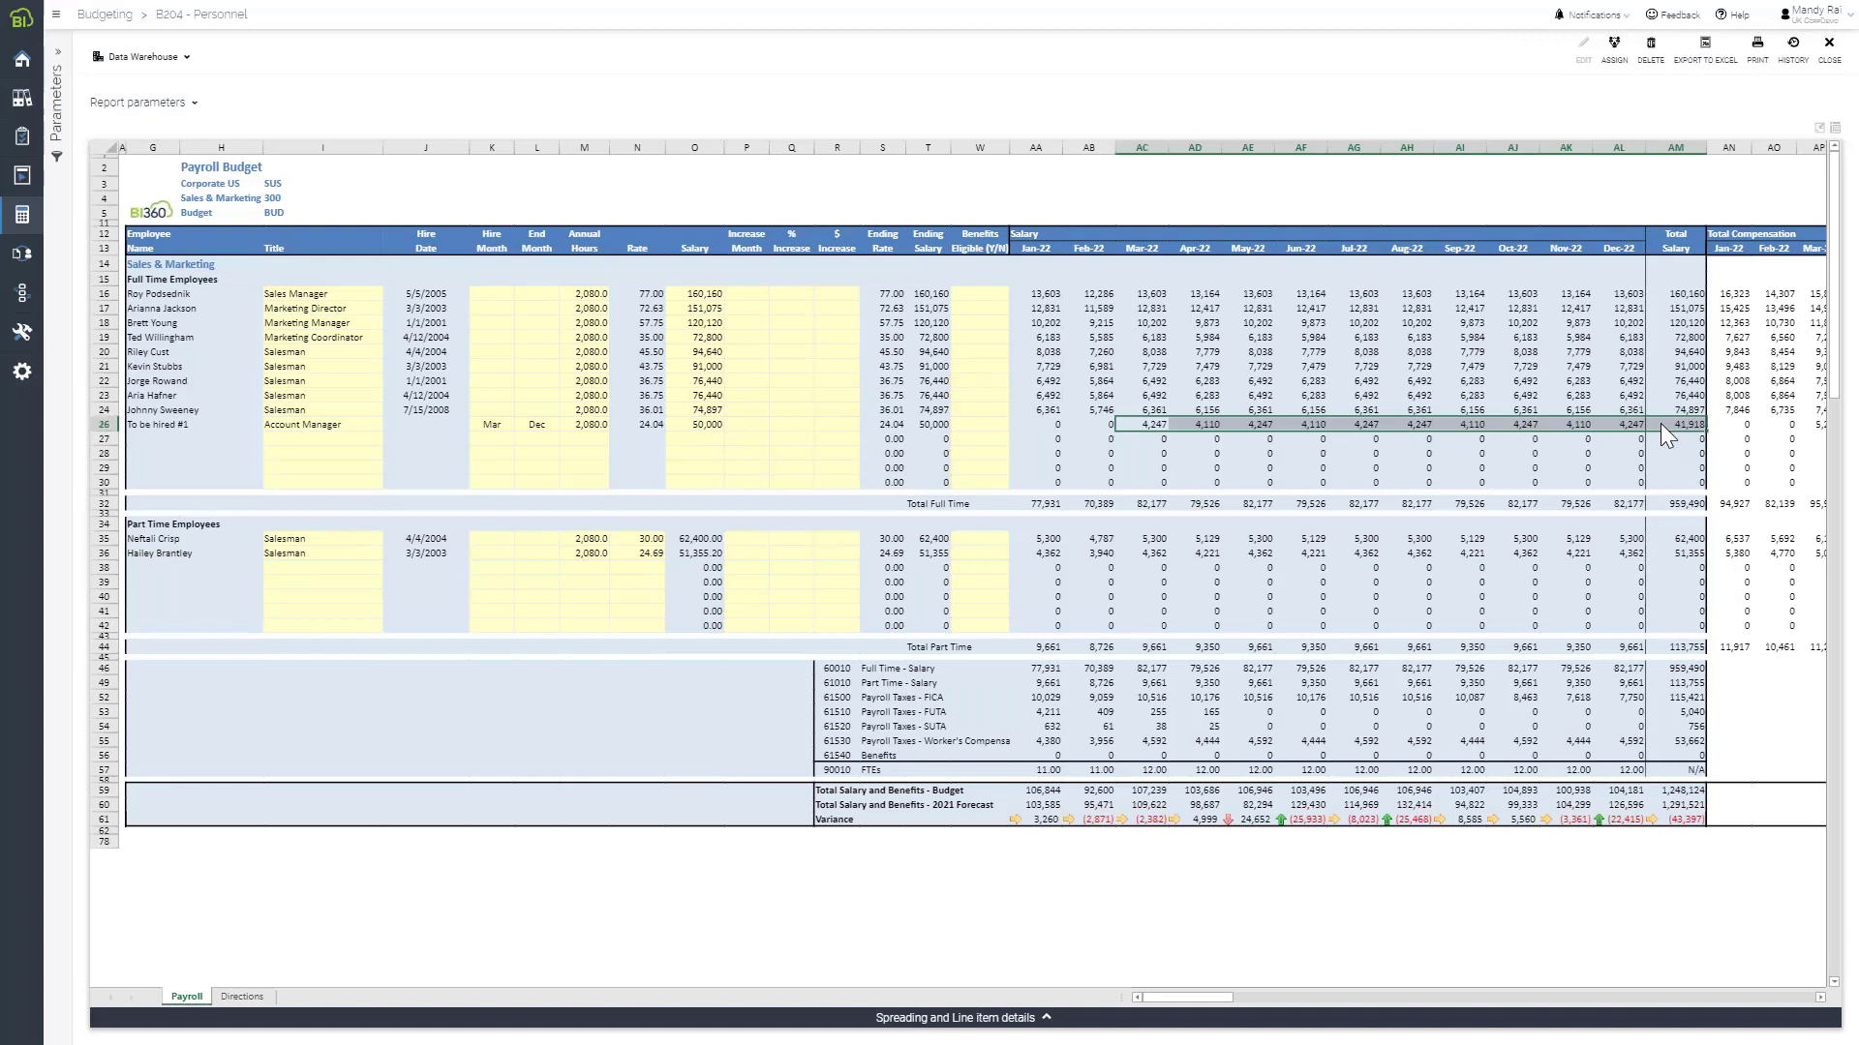
pyautogui.click(791, 425)
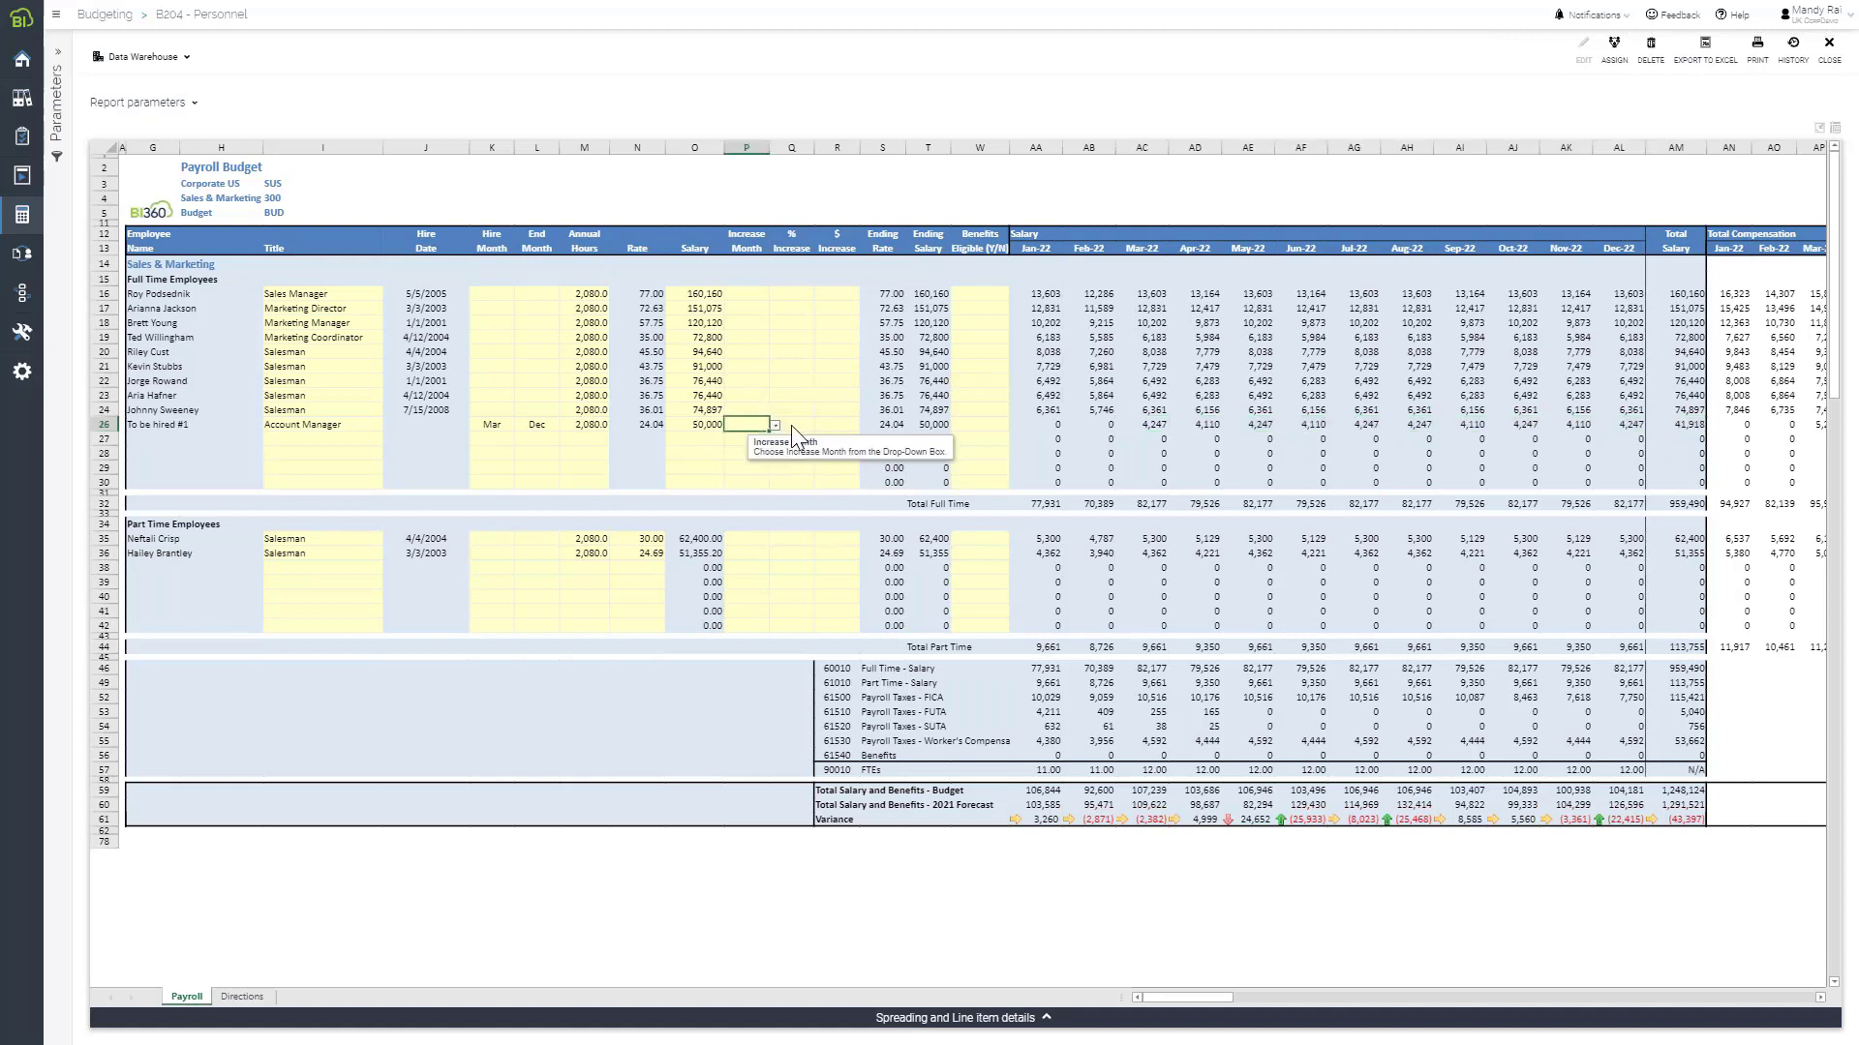
pyautogui.moveTo(758, 426); pyautogui.dragTo(830, 425)
pyautogui.click(833, 424)
# Mark the new Account Manager as benefits eligible with Y
pyautogui.click(966, 426)
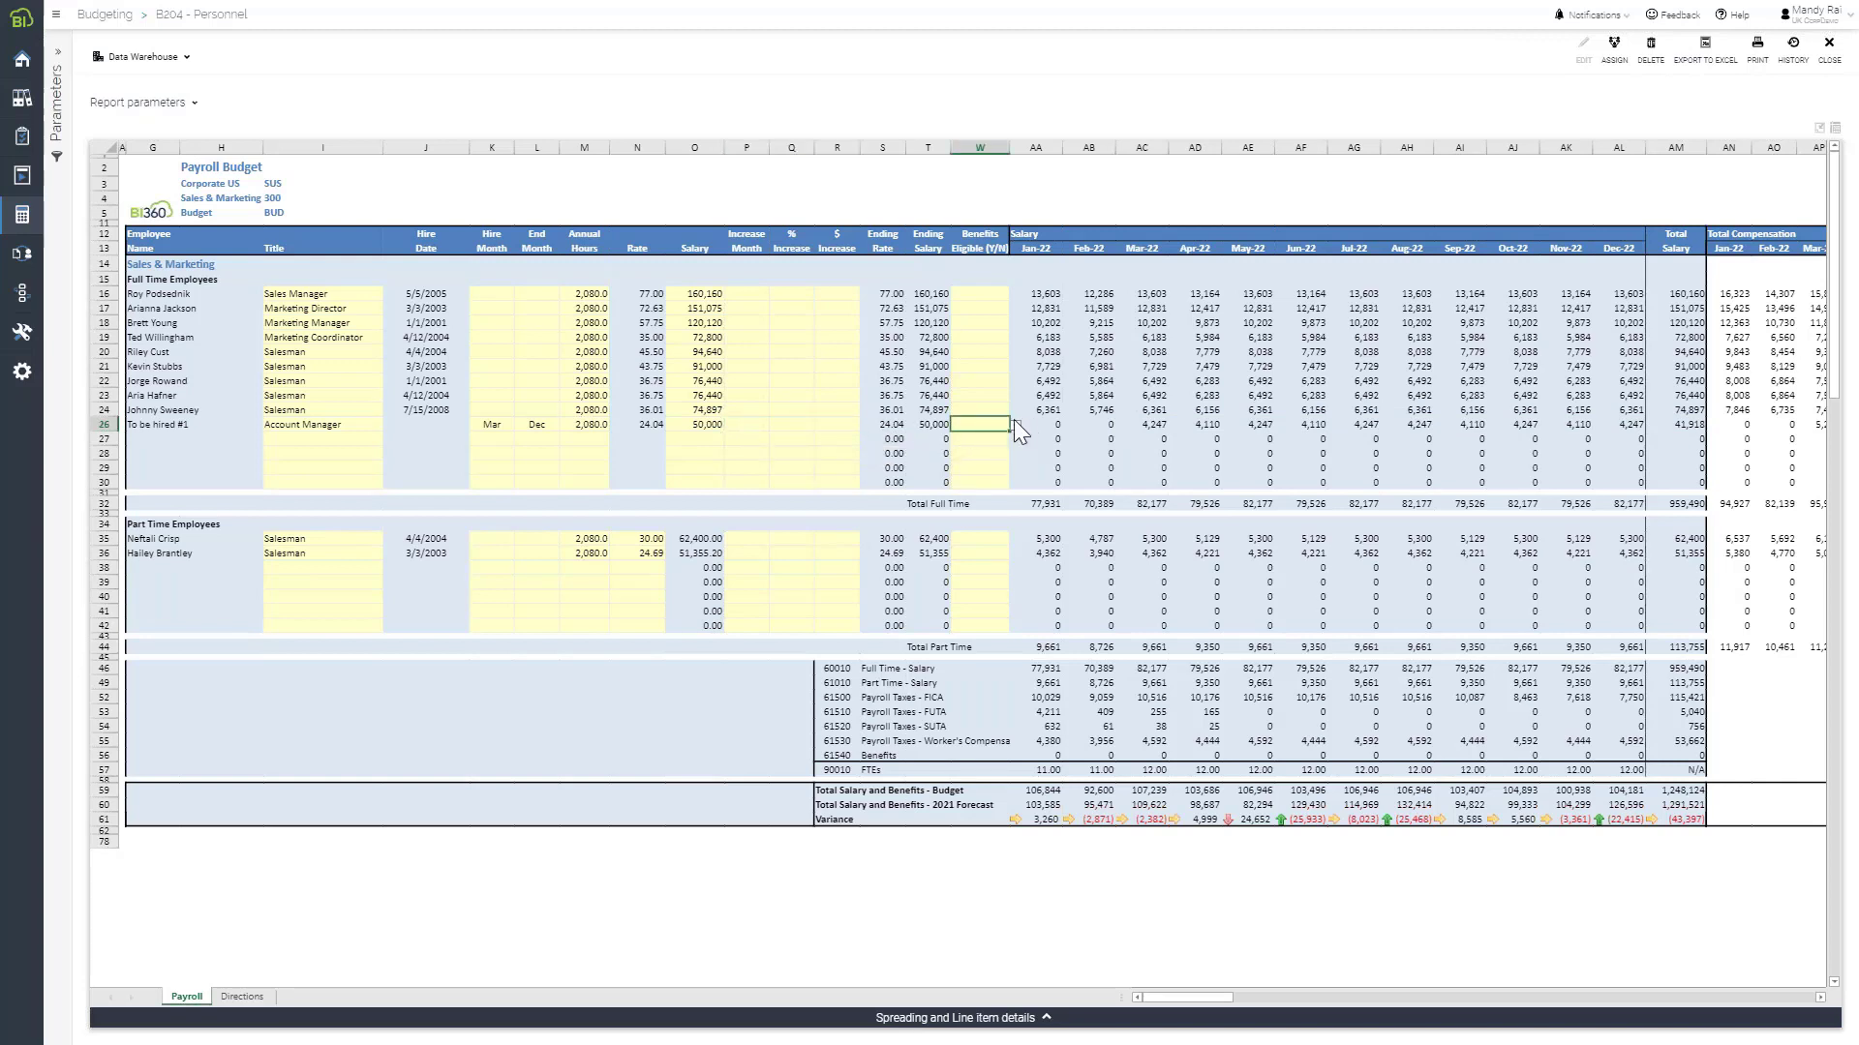
pyautogui.click(1015, 426)
pyautogui.click(974, 437)
# Look along the new hire's row through the Salary, Total Compensation, Taxable Income, FICA and FUTA sections
pyautogui.press('Right')
pyautogui.press('Right')
pyautogui.press('Right')
pyautogui.press('Right')
pyautogui.press('Right')
pyautogui.press('Right')
pyautogui.press('Right')
pyautogui.press('Right')
pyautogui.press('Right')
pyautogui.press('Right')
pyautogui.press('Right')
pyautogui.press('Right')
pyautogui.press('Right')
pyautogui.press('Right')
pyautogui.press('Right')
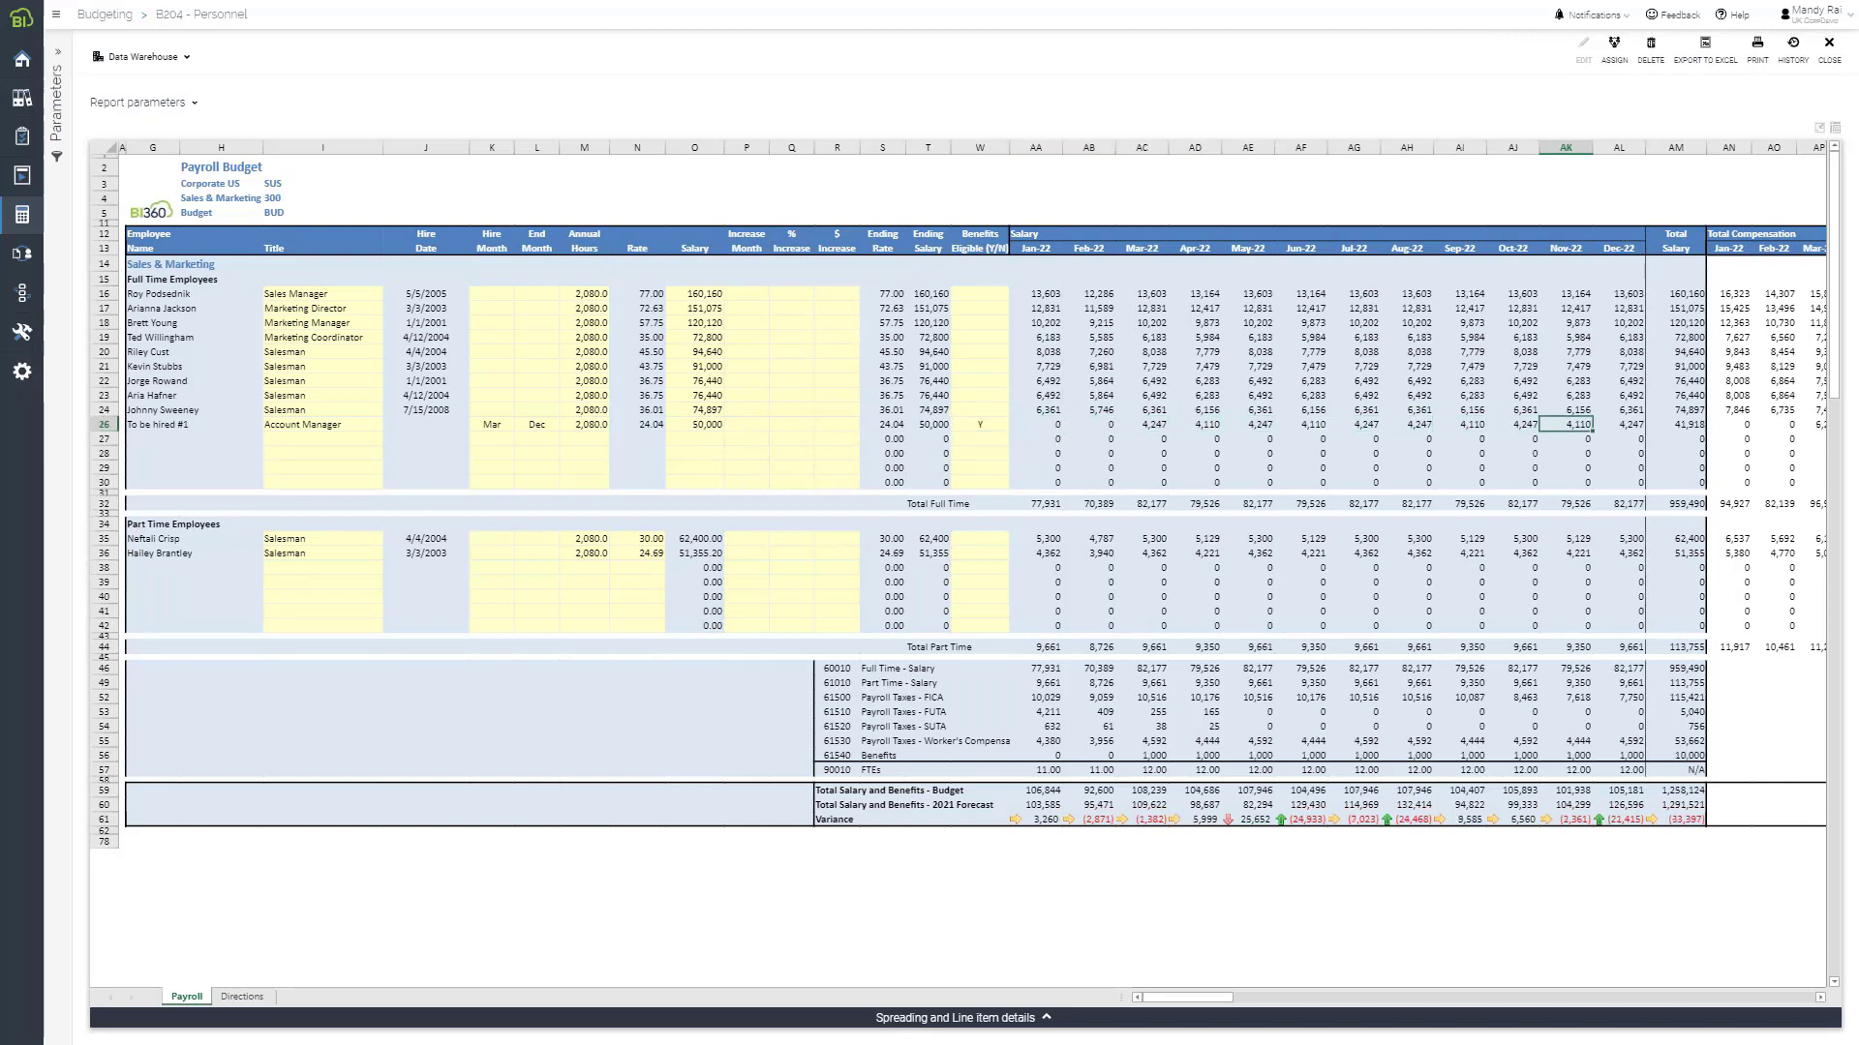
pyautogui.press('Right')
pyautogui.press('Right')
pyautogui.press('Right')
pyautogui.press('Right')
pyautogui.press('Right')
pyautogui.press('Right')
pyautogui.press('Right')
pyautogui.press('Right')
pyautogui.press('Right')
pyautogui.press('Right')
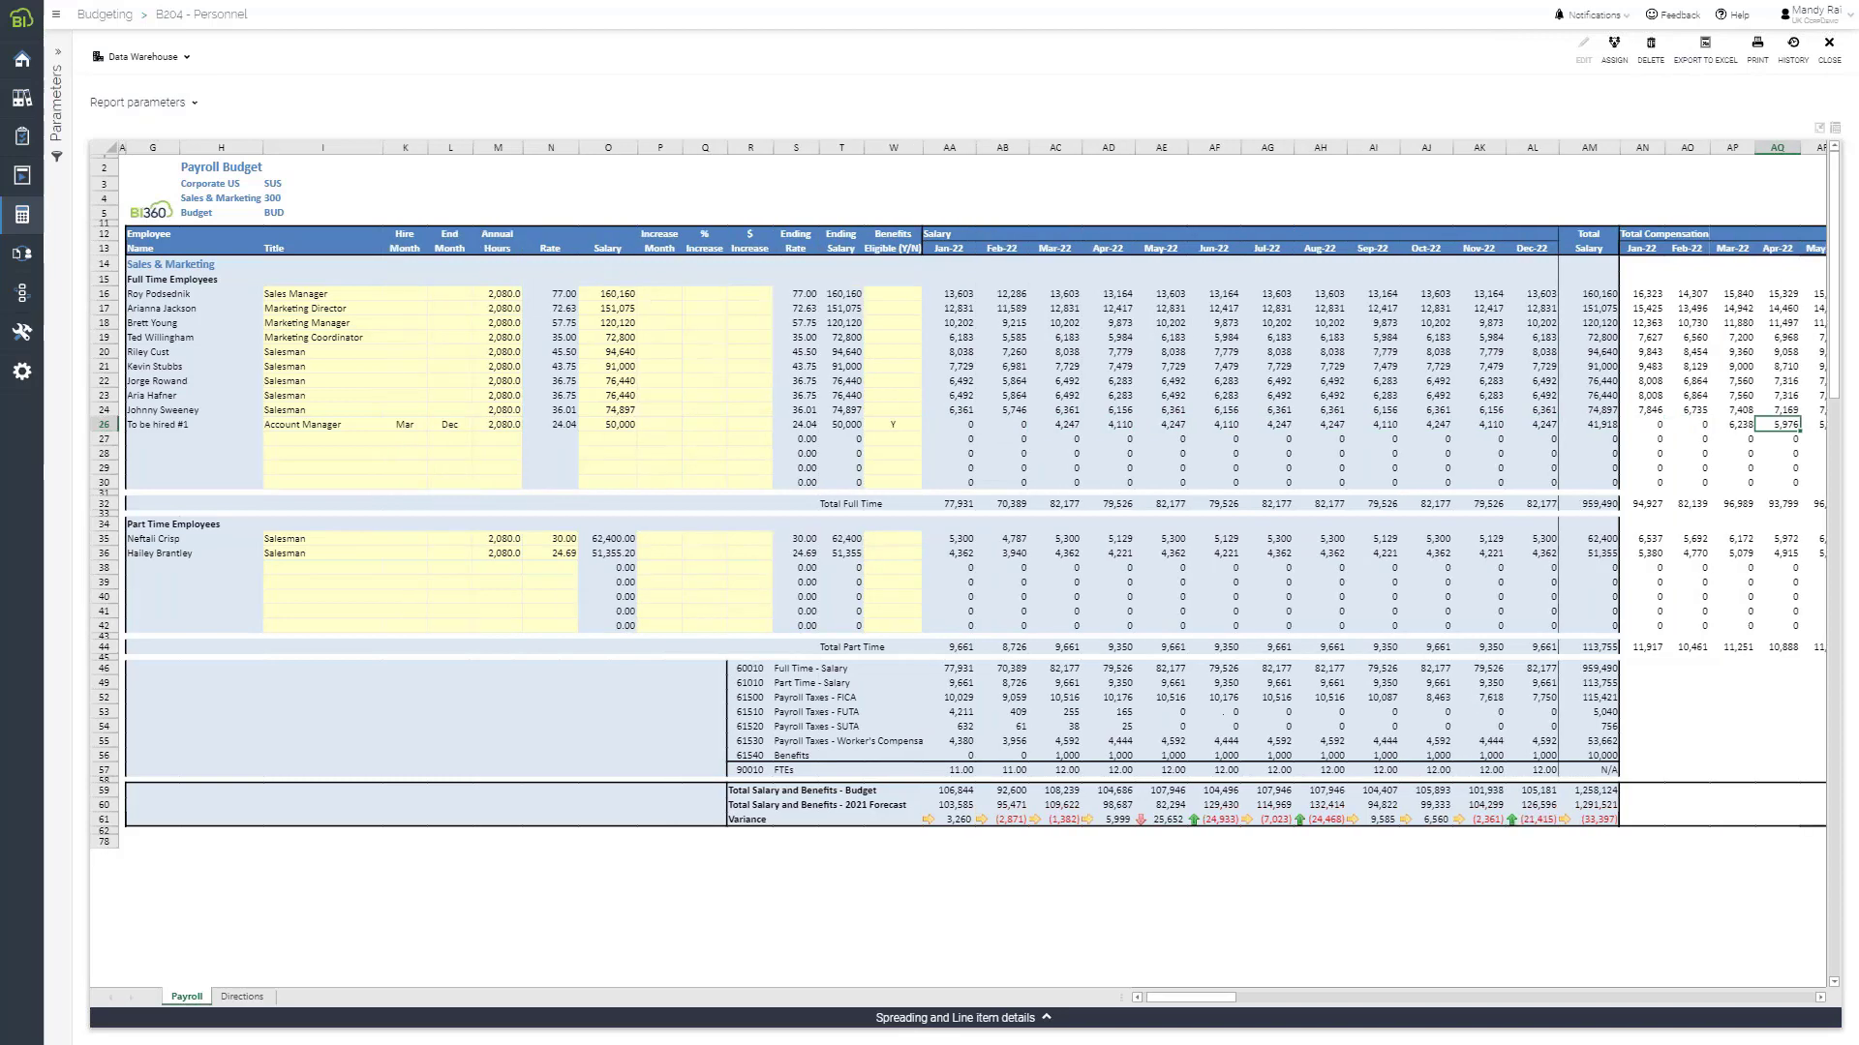
pyautogui.press('Right')
pyautogui.press('Right')
pyautogui.press('Right')
pyautogui.press('Right')
pyautogui.press('Right')
pyautogui.press('Right')
pyautogui.press('Right')
pyautogui.press('Right')
pyautogui.press('Right')
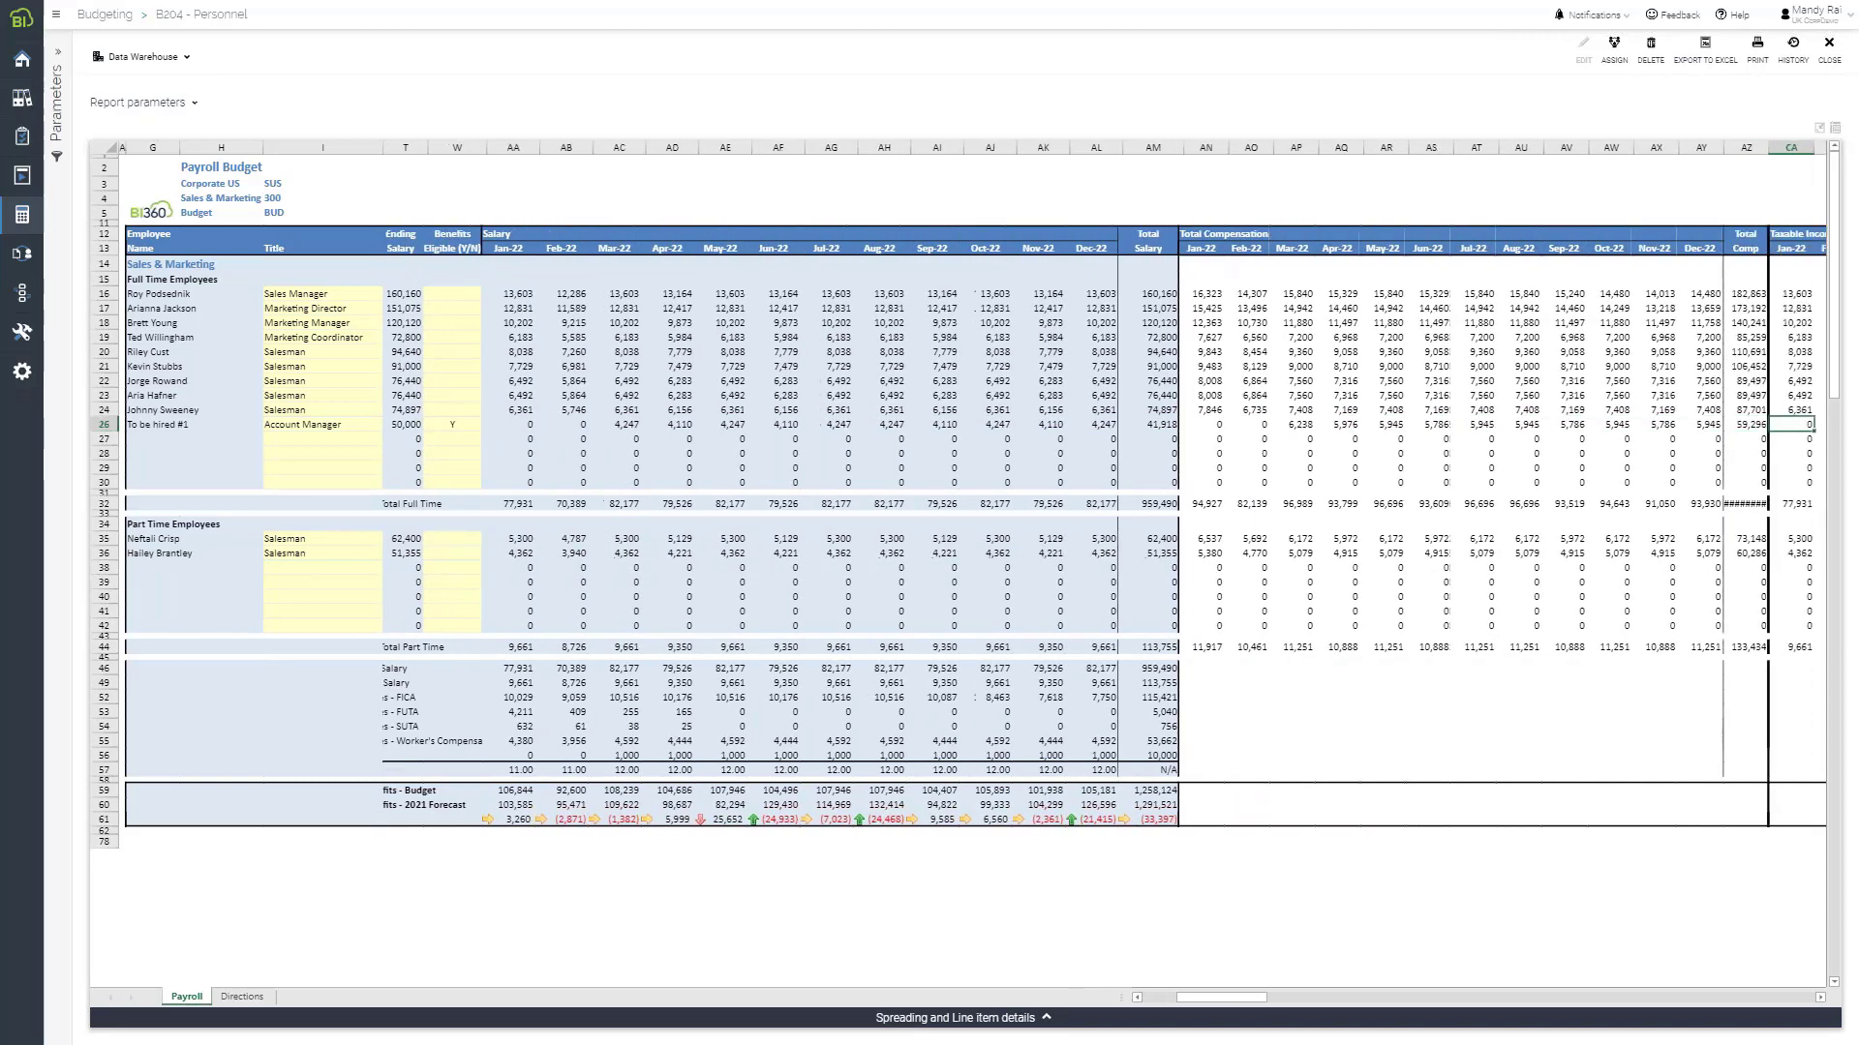
pyautogui.press('Right')
pyautogui.press('Right')
pyautogui.press('Right')
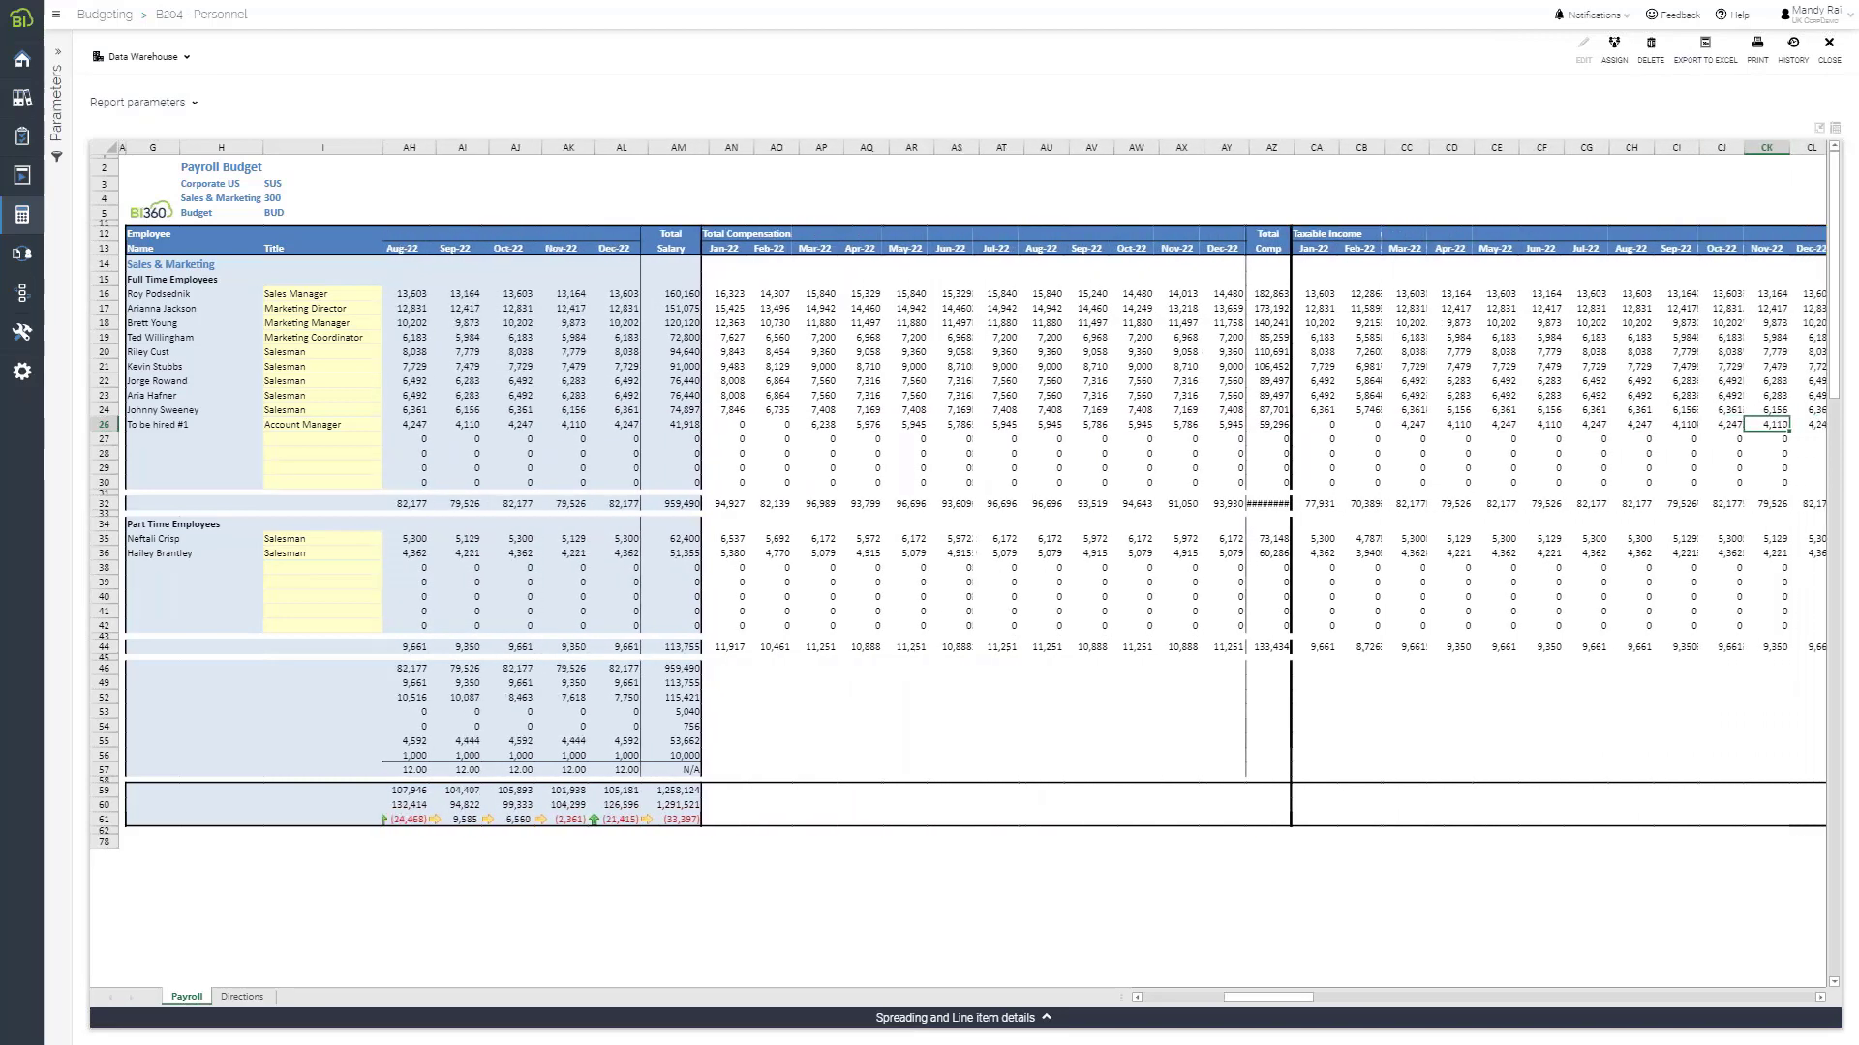
pyautogui.press('Right')
pyautogui.press('Right')
pyautogui.press('Right')
pyautogui.press('Right')
pyautogui.press('Right')
pyautogui.press('Right')
pyautogui.press('Right')
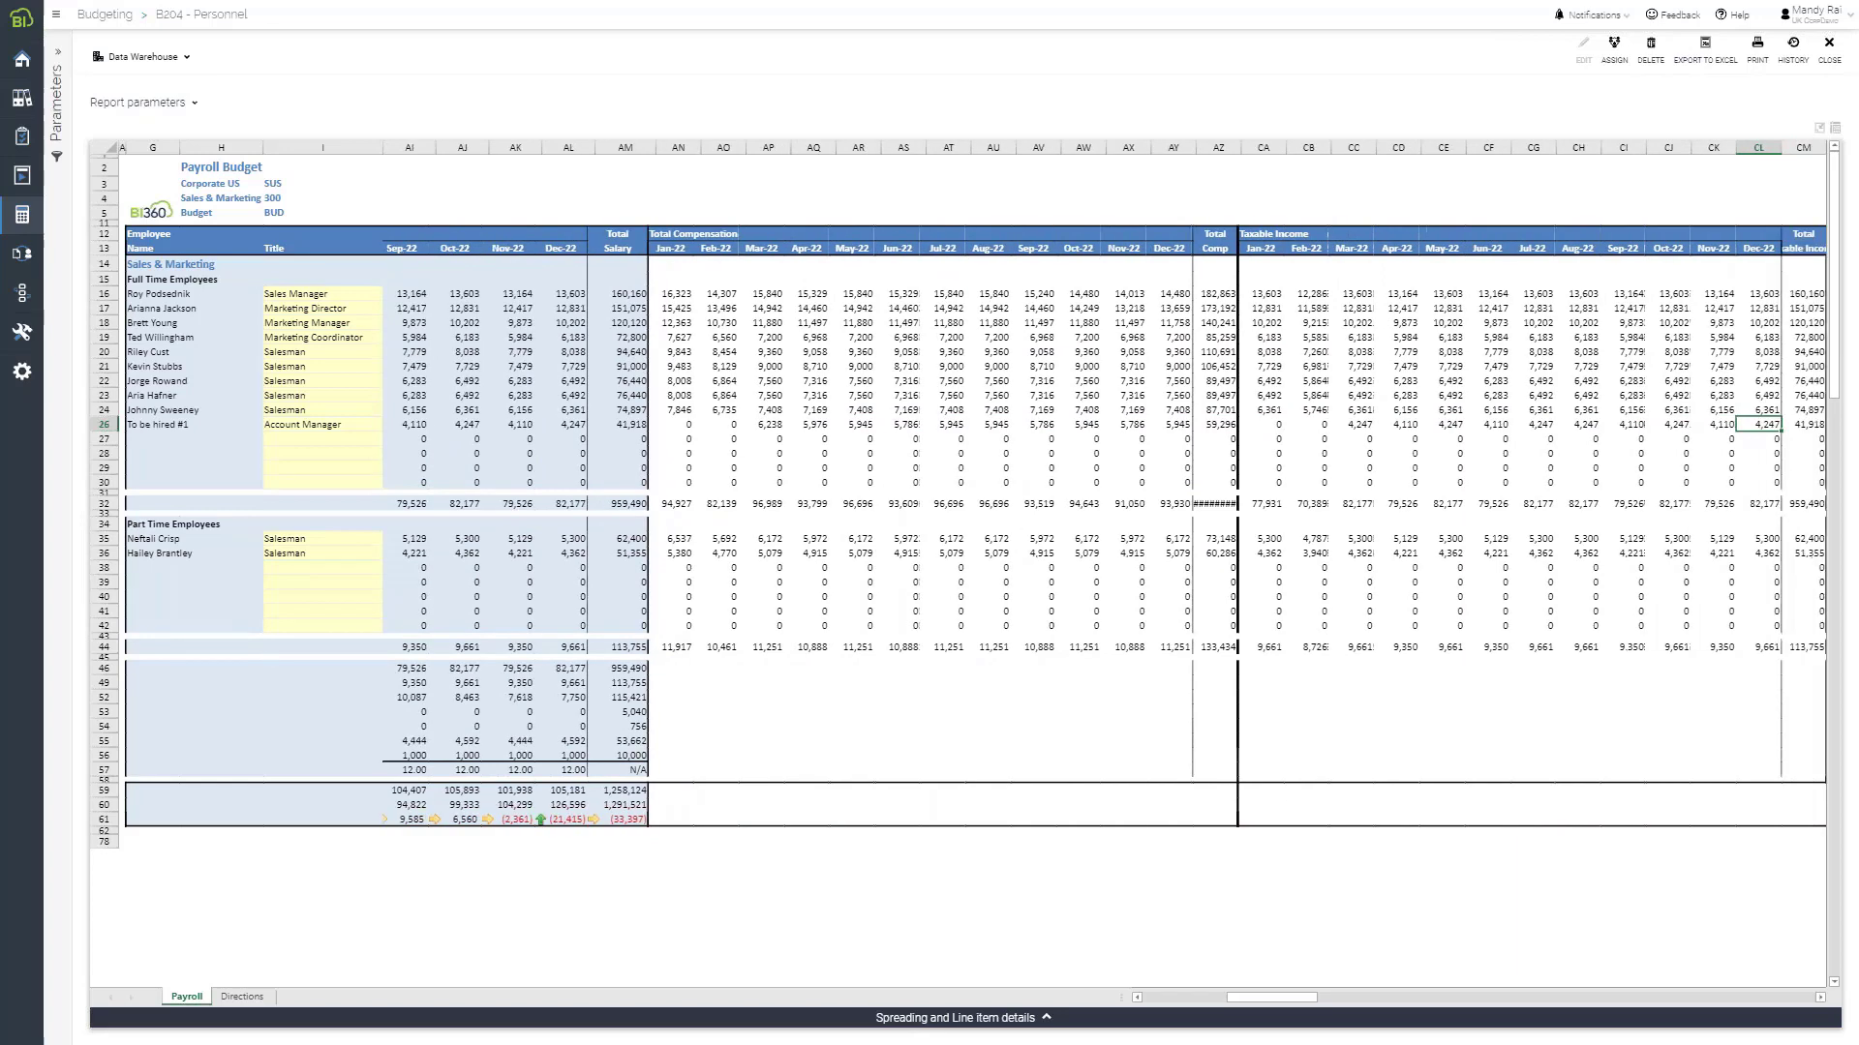
pyautogui.press('Right')
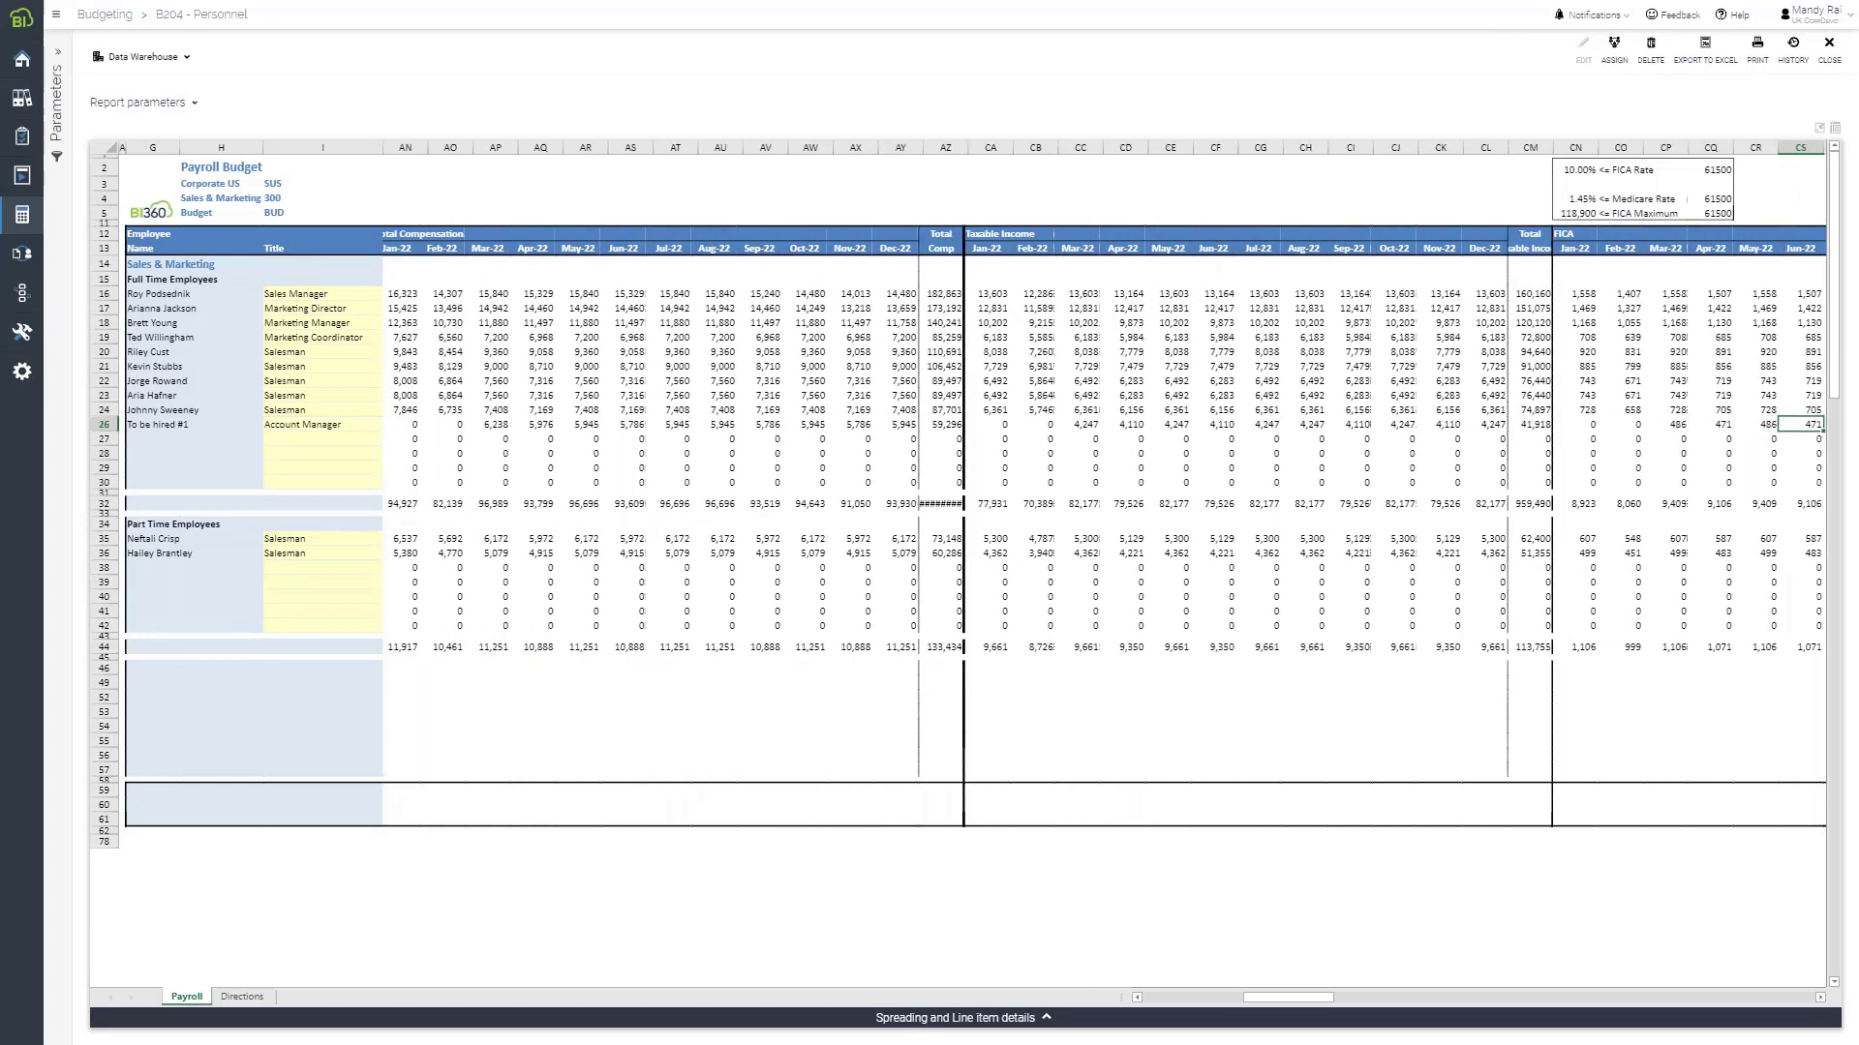
pyautogui.press('Right')
pyautogui.press('Right')
pyautogui.press('Right')
pyautogui.press('Right')
pyautogui.press('Right')
pyautogui.press('Right')
pyautogui.press('Right')
pyautogui.press('Right')
pyautogui.press('Right')
pyautogui.press('Right')
pyautogui.press('Right')
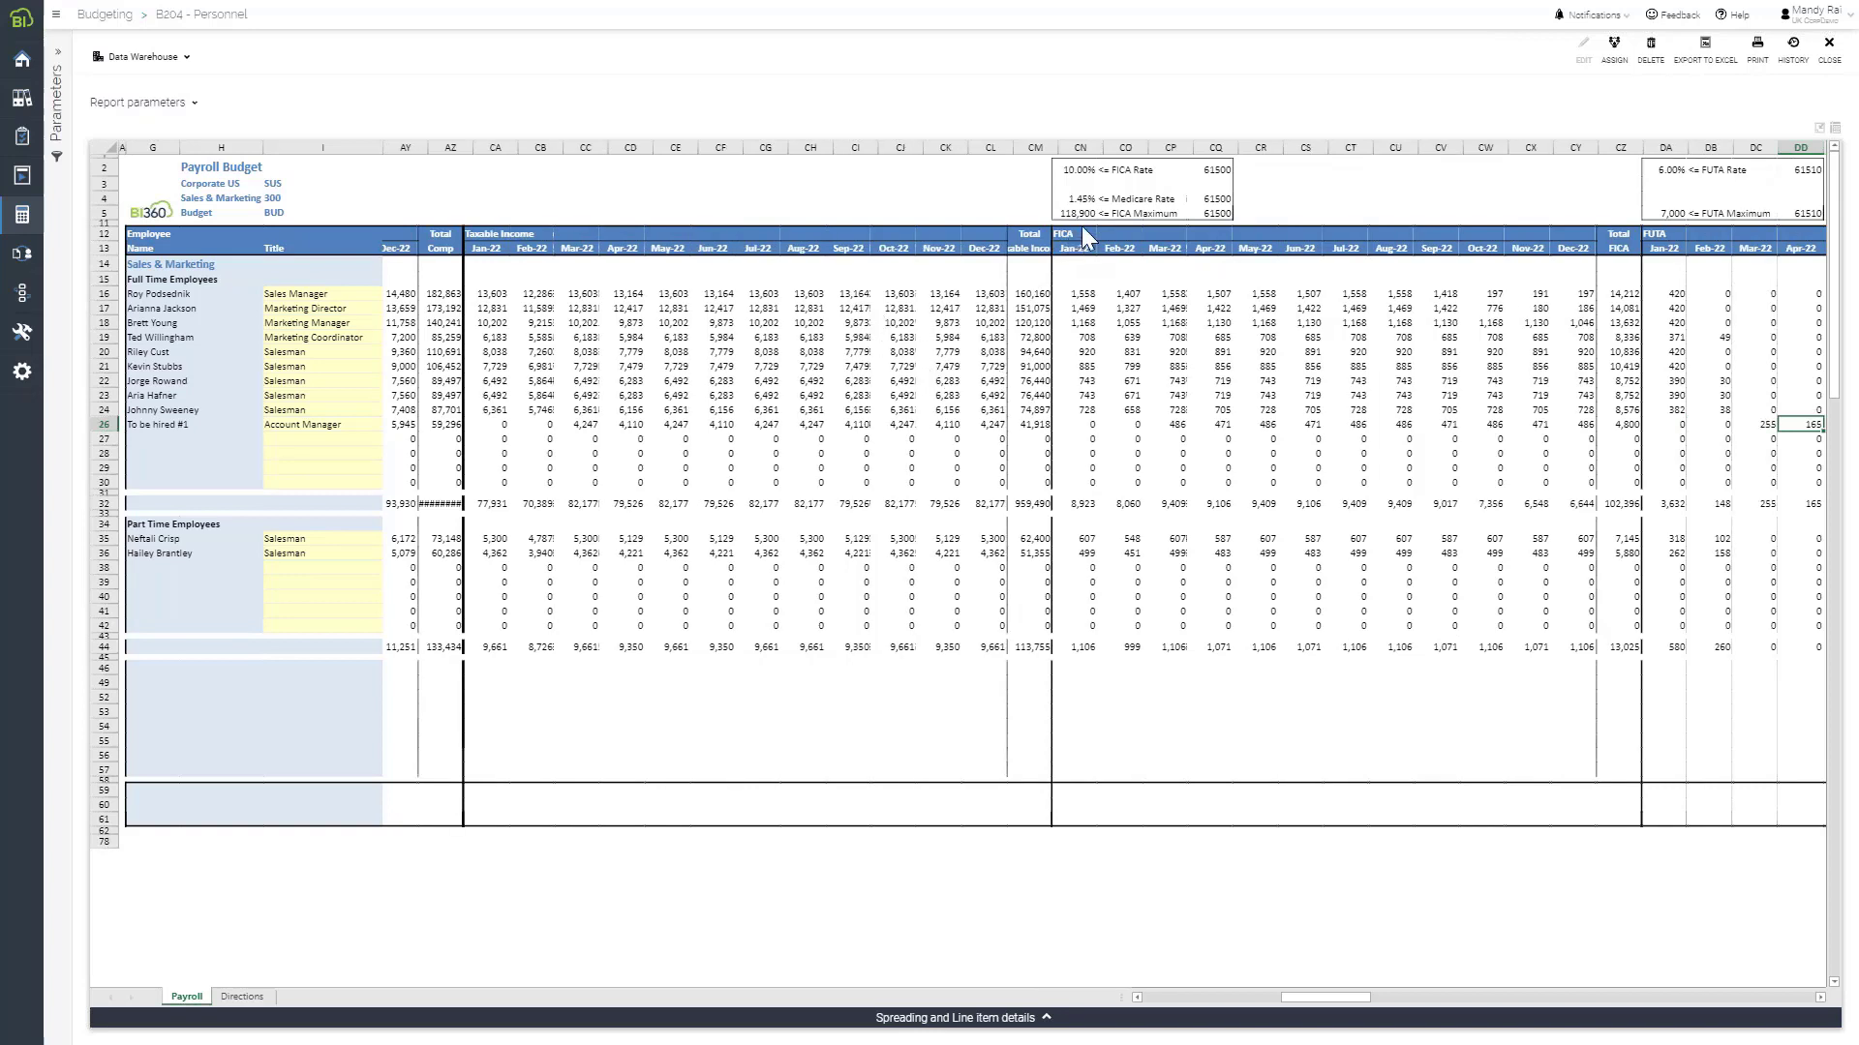
# Point out the FICA rate above the FICA section and look across to the FUTA rate and its account
pyautogui.click(1079, 175)
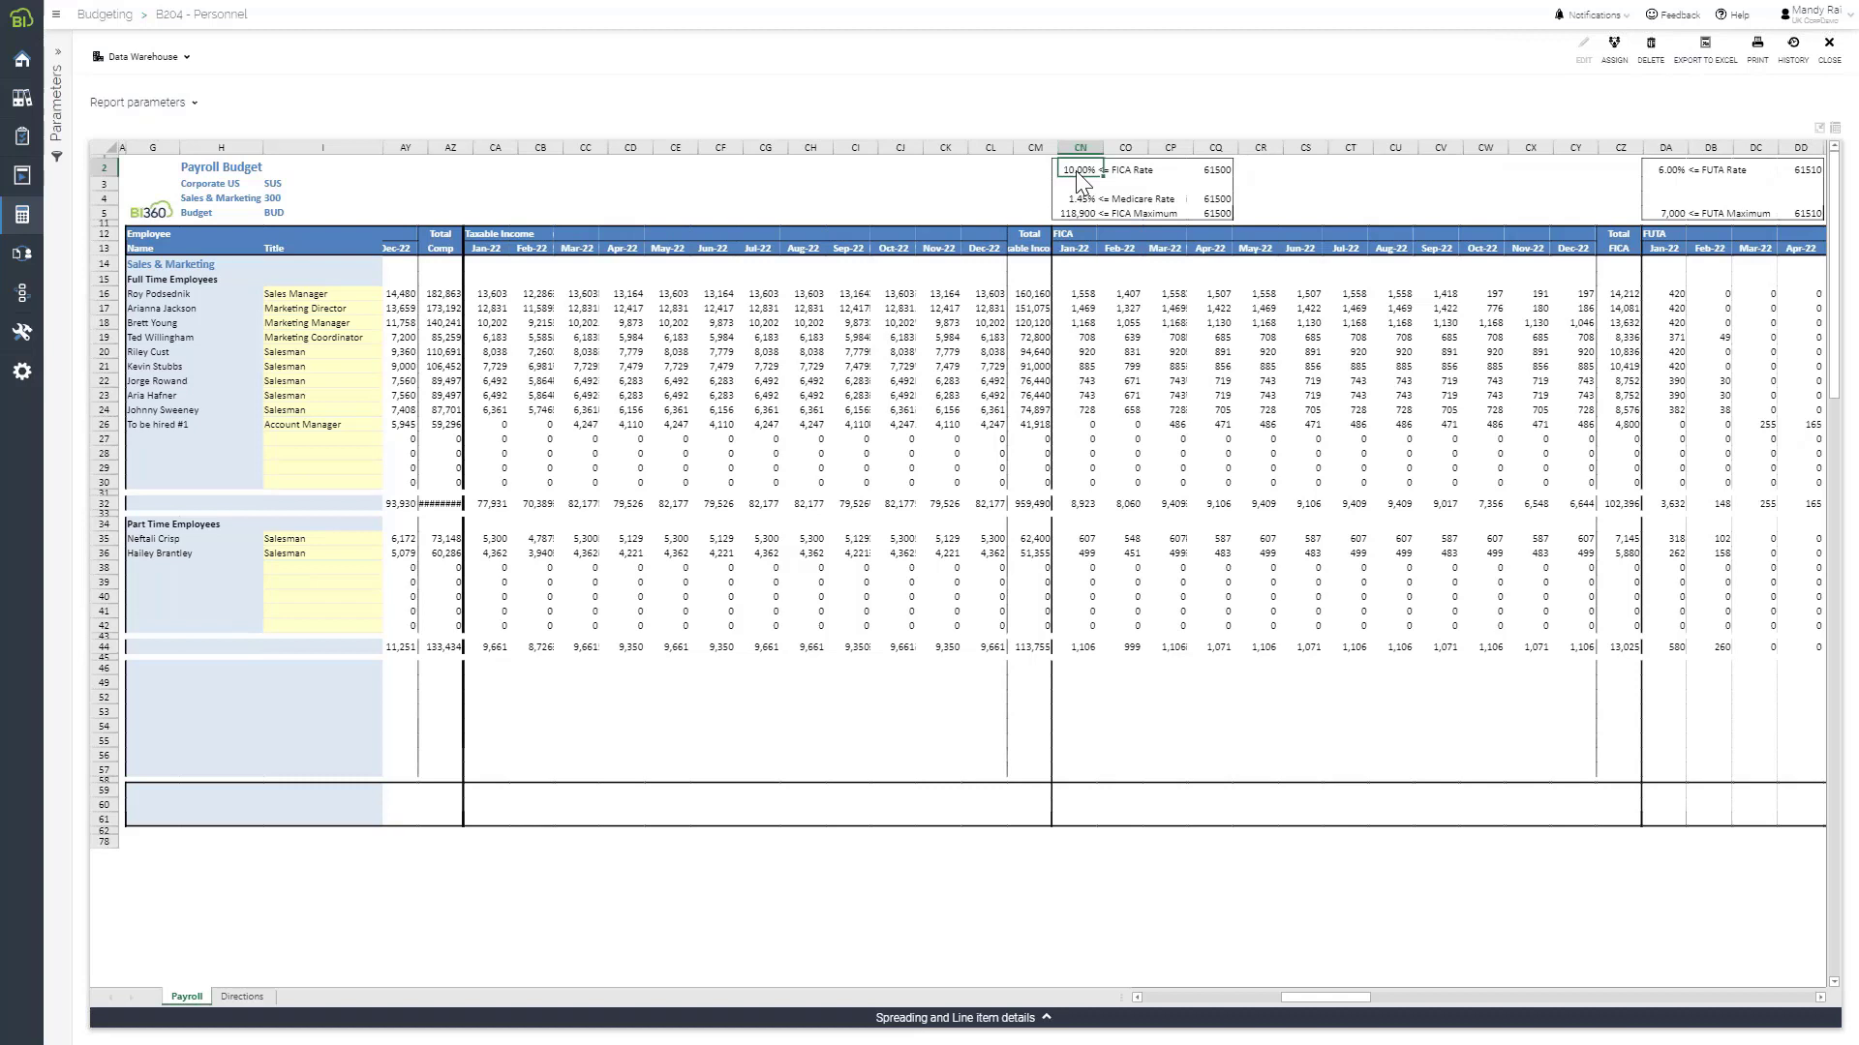
pyautogui.press('Right')
pyautogui.press('Right')
pyautogui.press('Right')
pyautogui.press('Right')
pyautogui.press('Right')
pyautogui.press('Right')
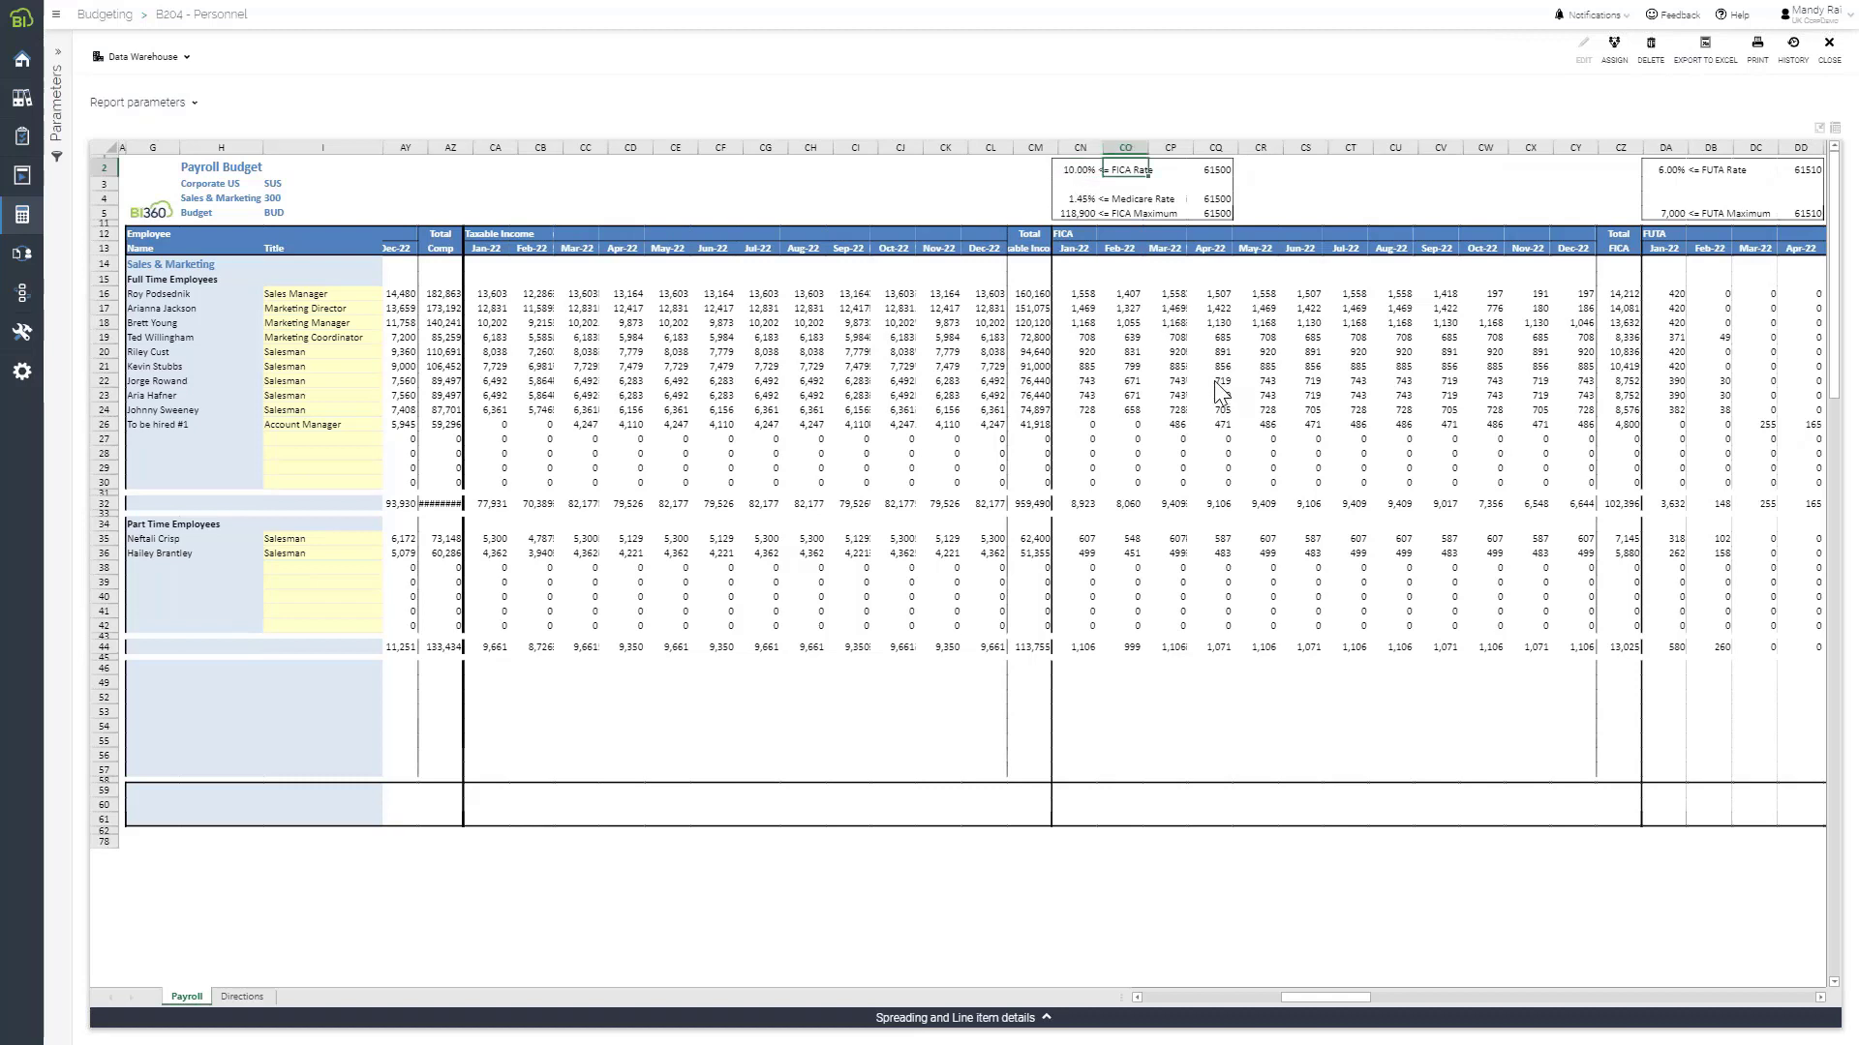
pyautogui.press('Right')
pyautogui.press('Right')
pyautogui.press('Right')
pyautogui.press('Right')
pyautogui.press('Right')
pyautogui.press('Right')
pyautogui.press('Right')
pyautogui.press('Right')
pyautogui.press('Right')
pyautogui.press('Right')
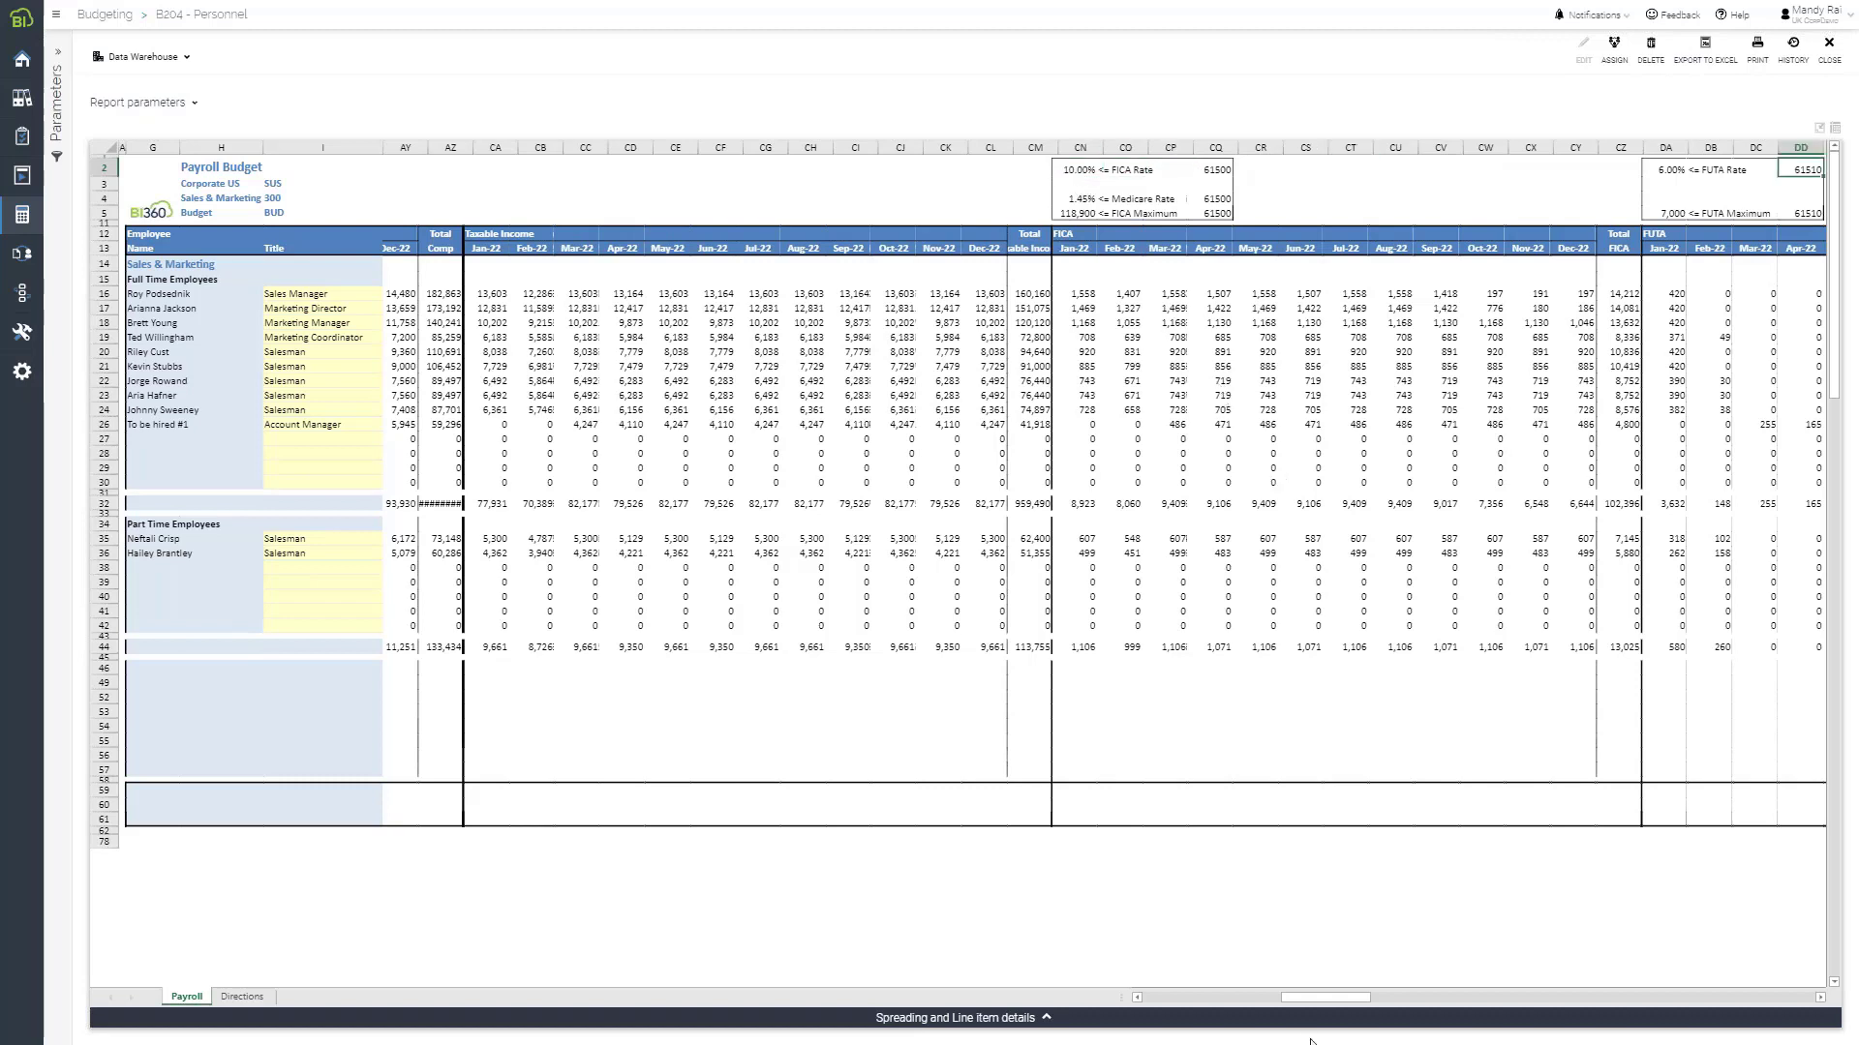
# Highlight the new hire's Benefits amounts from March to December together with the Total Benefits cell
pyautogui.moveTo(1331, 1012); pyautogui.dragTo(1583, 1005)
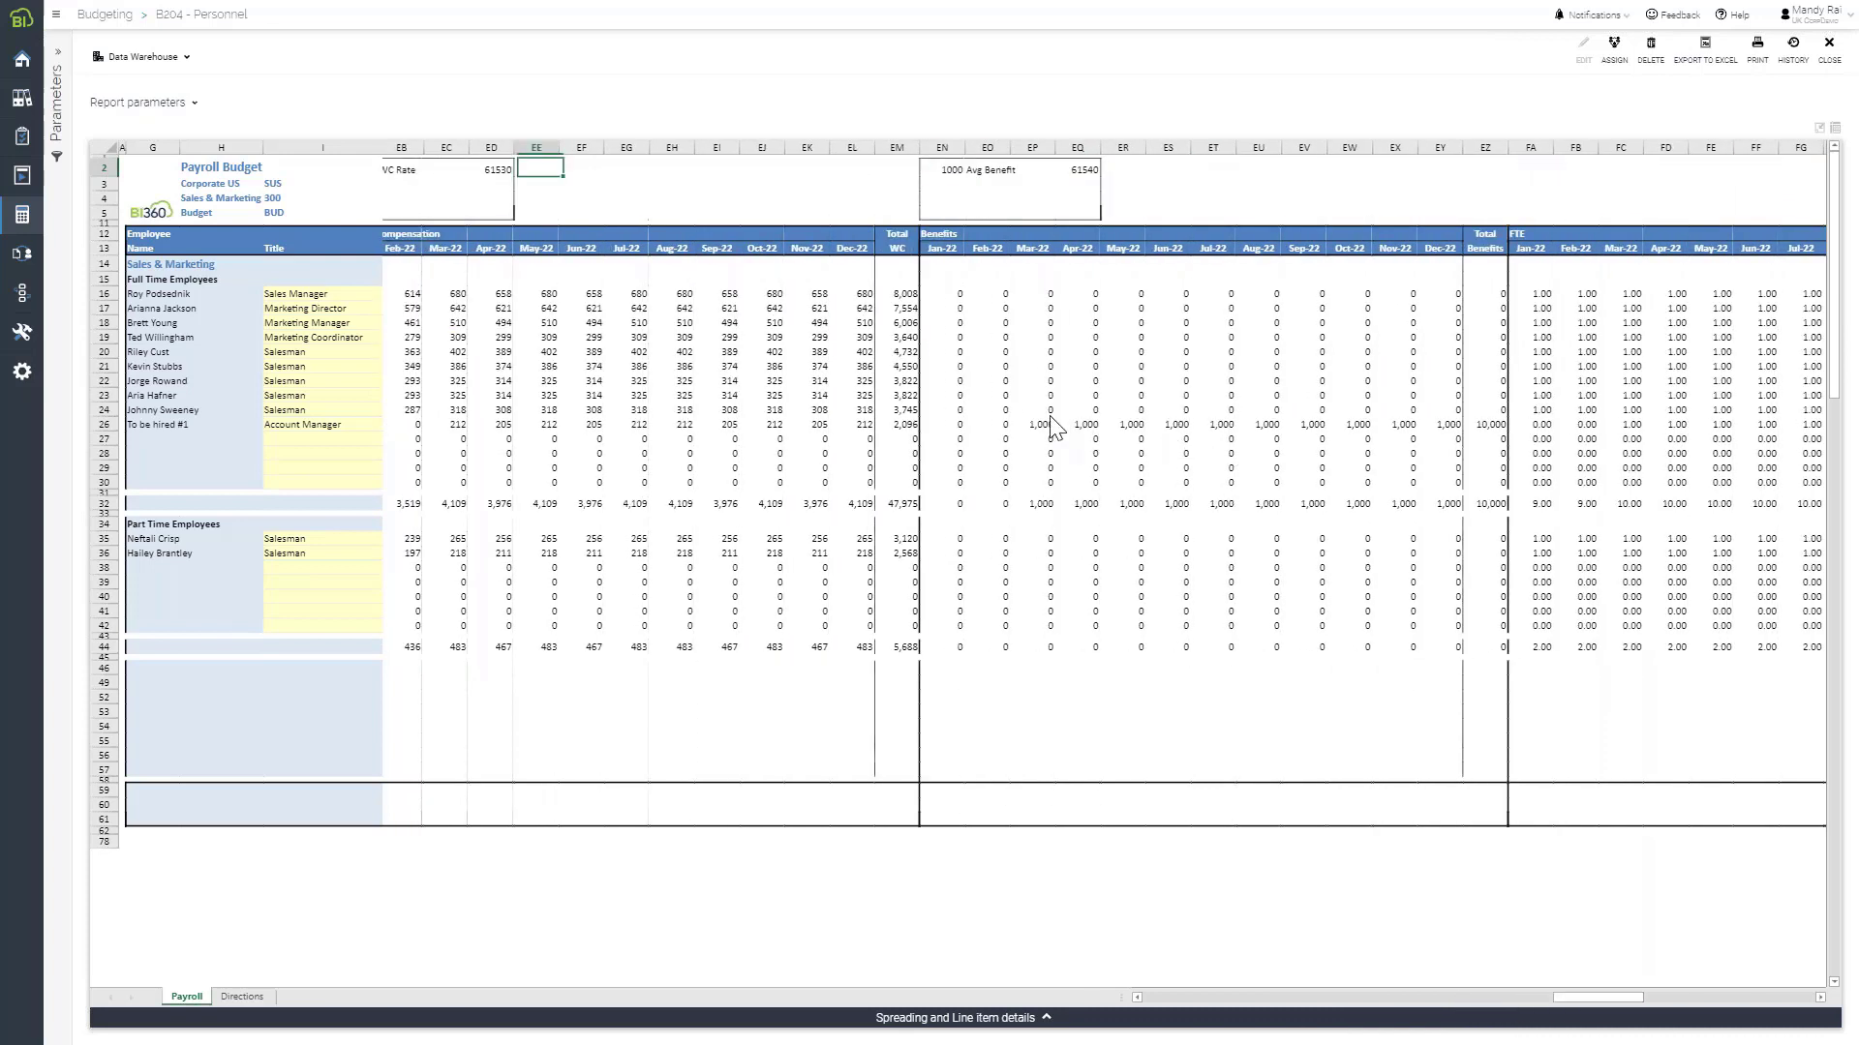
pyautogui.moveTo(1034, 426); pyautogui.dragTo(1487, 437)
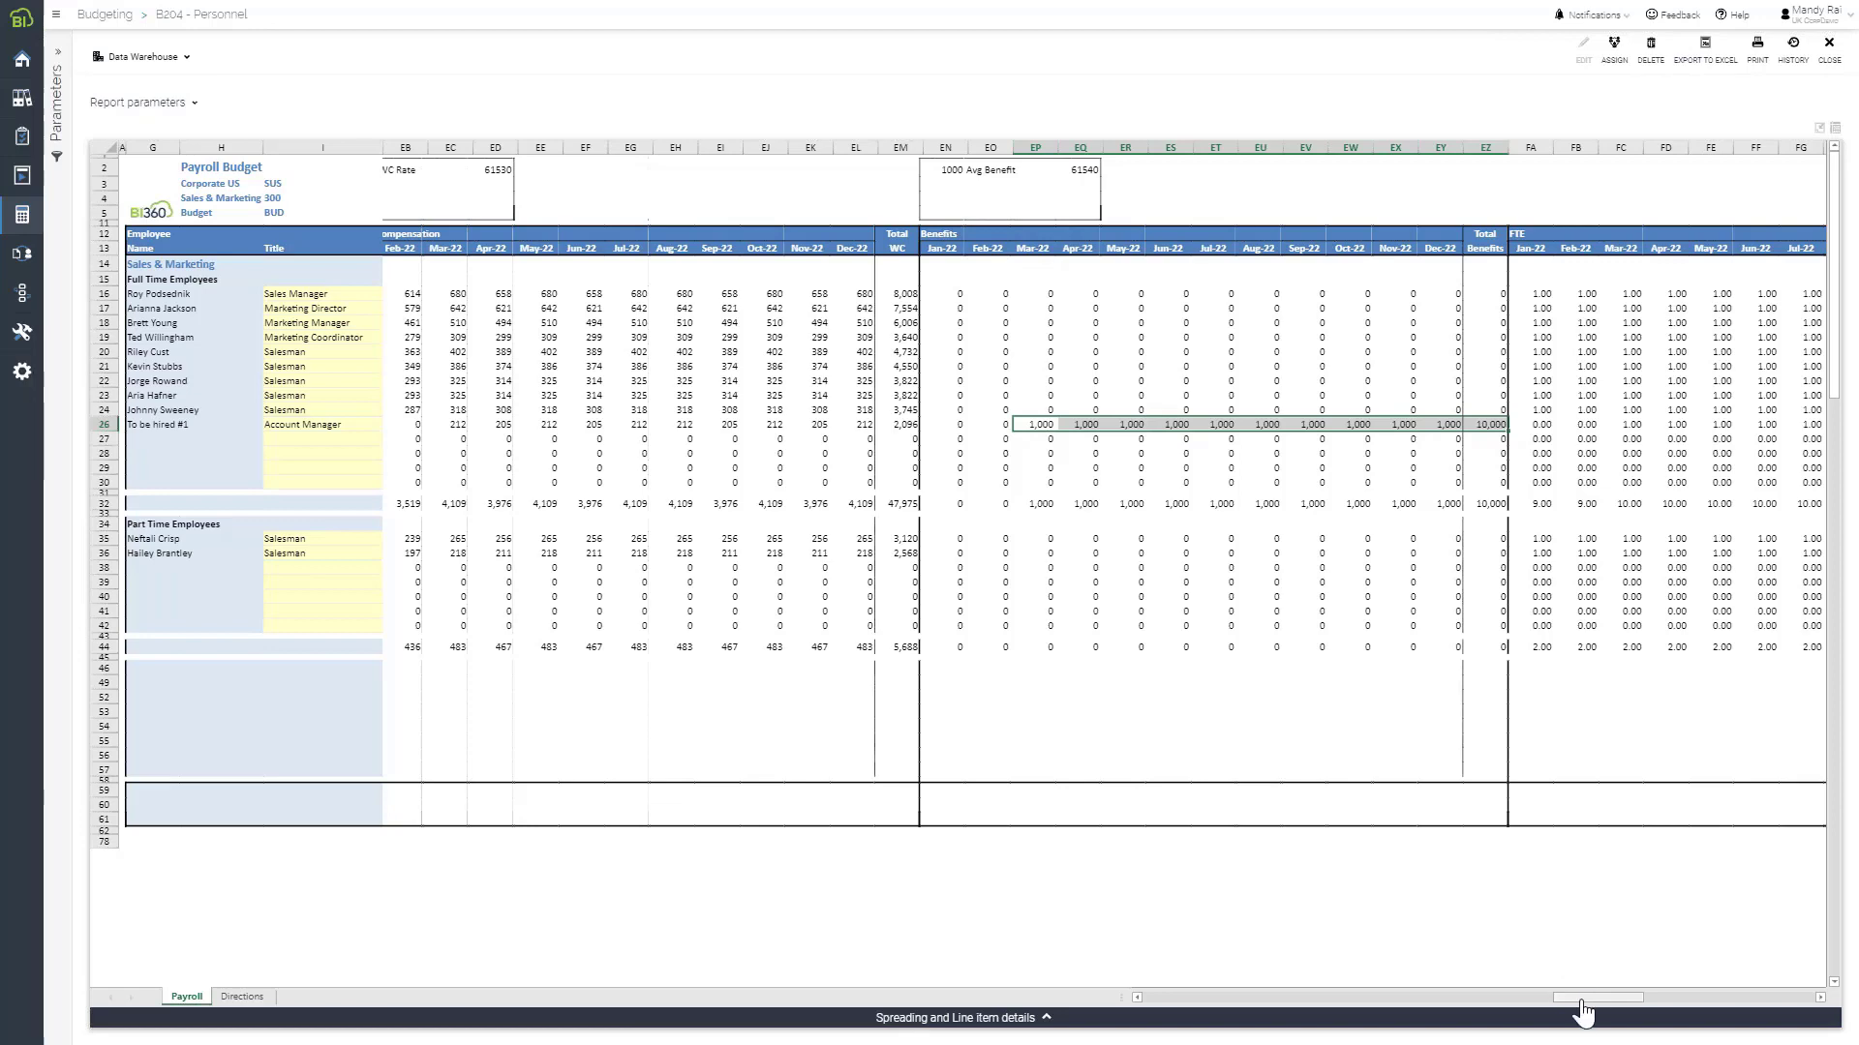
# Look over the payroll summary rows by account, the Total Salary amounts and the Total Salary and Benefits - Budget row
pyautogui.moveTo(1561, 1011); pyautogui.dragTo(1179, 1016)
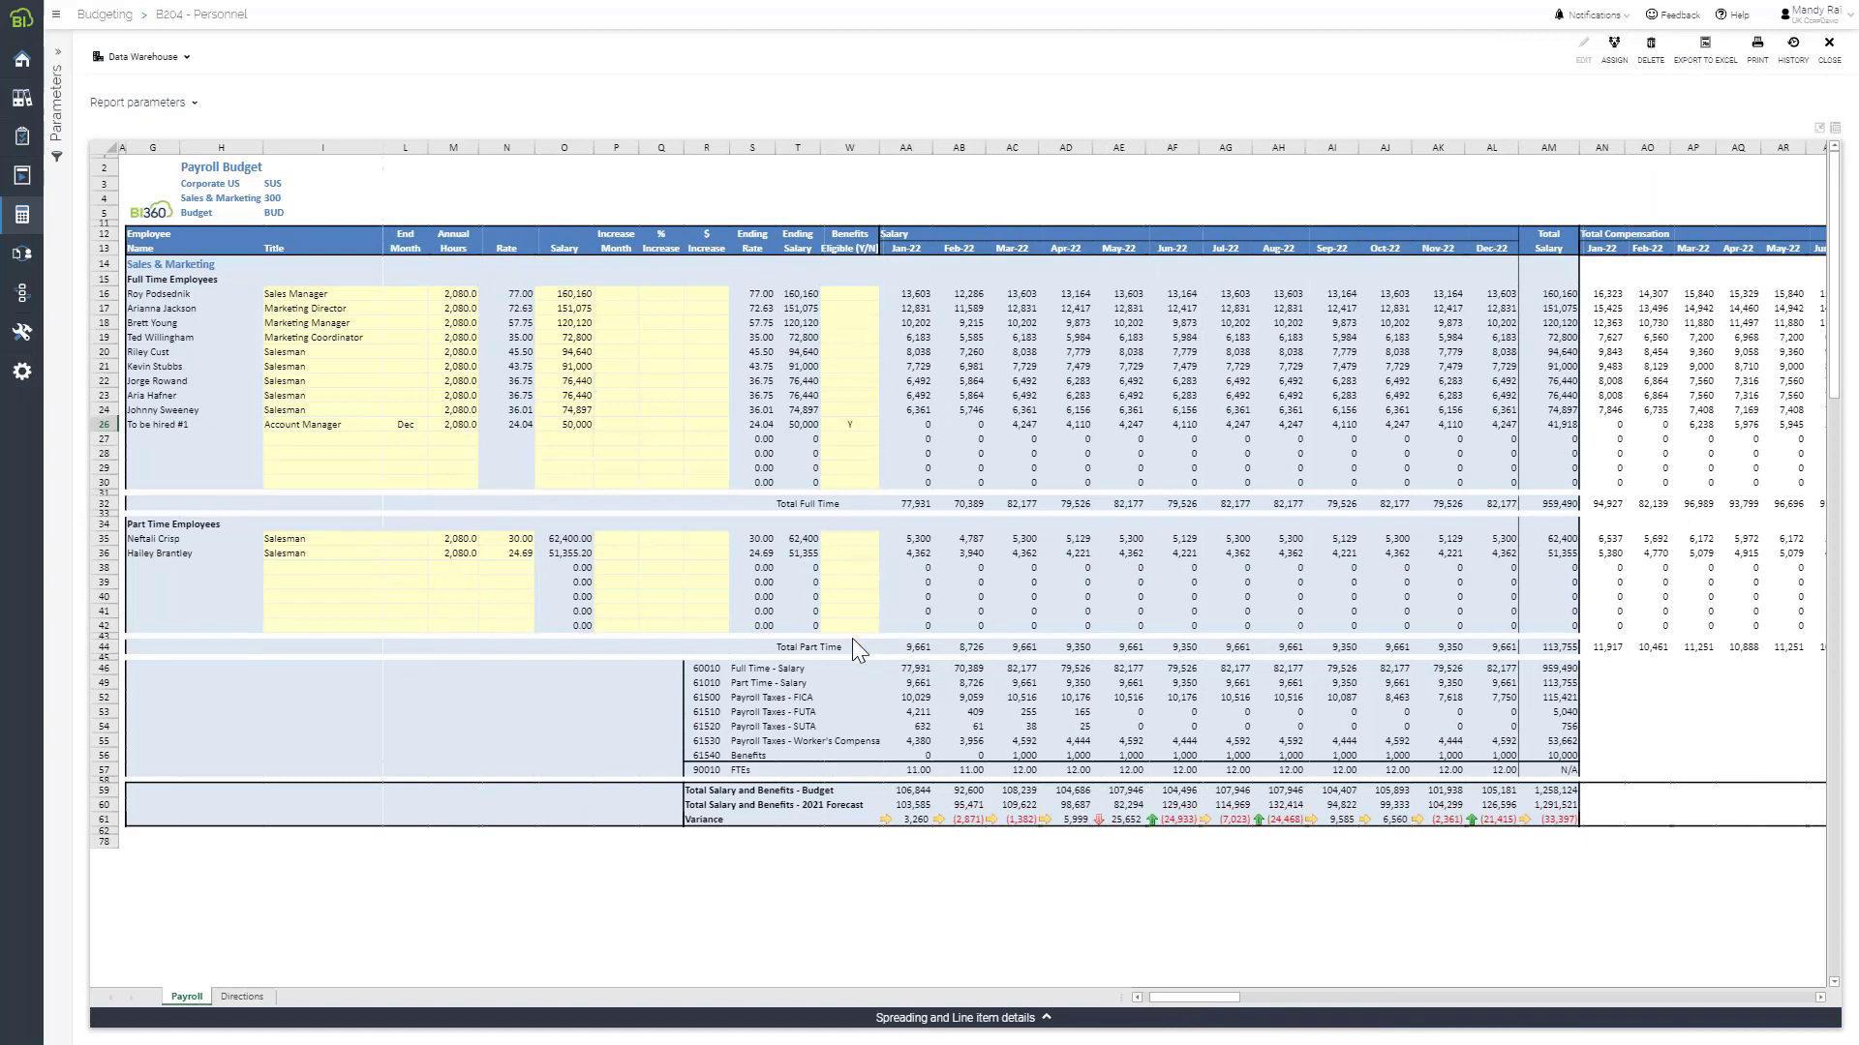
pyautogui.click(915, 669)
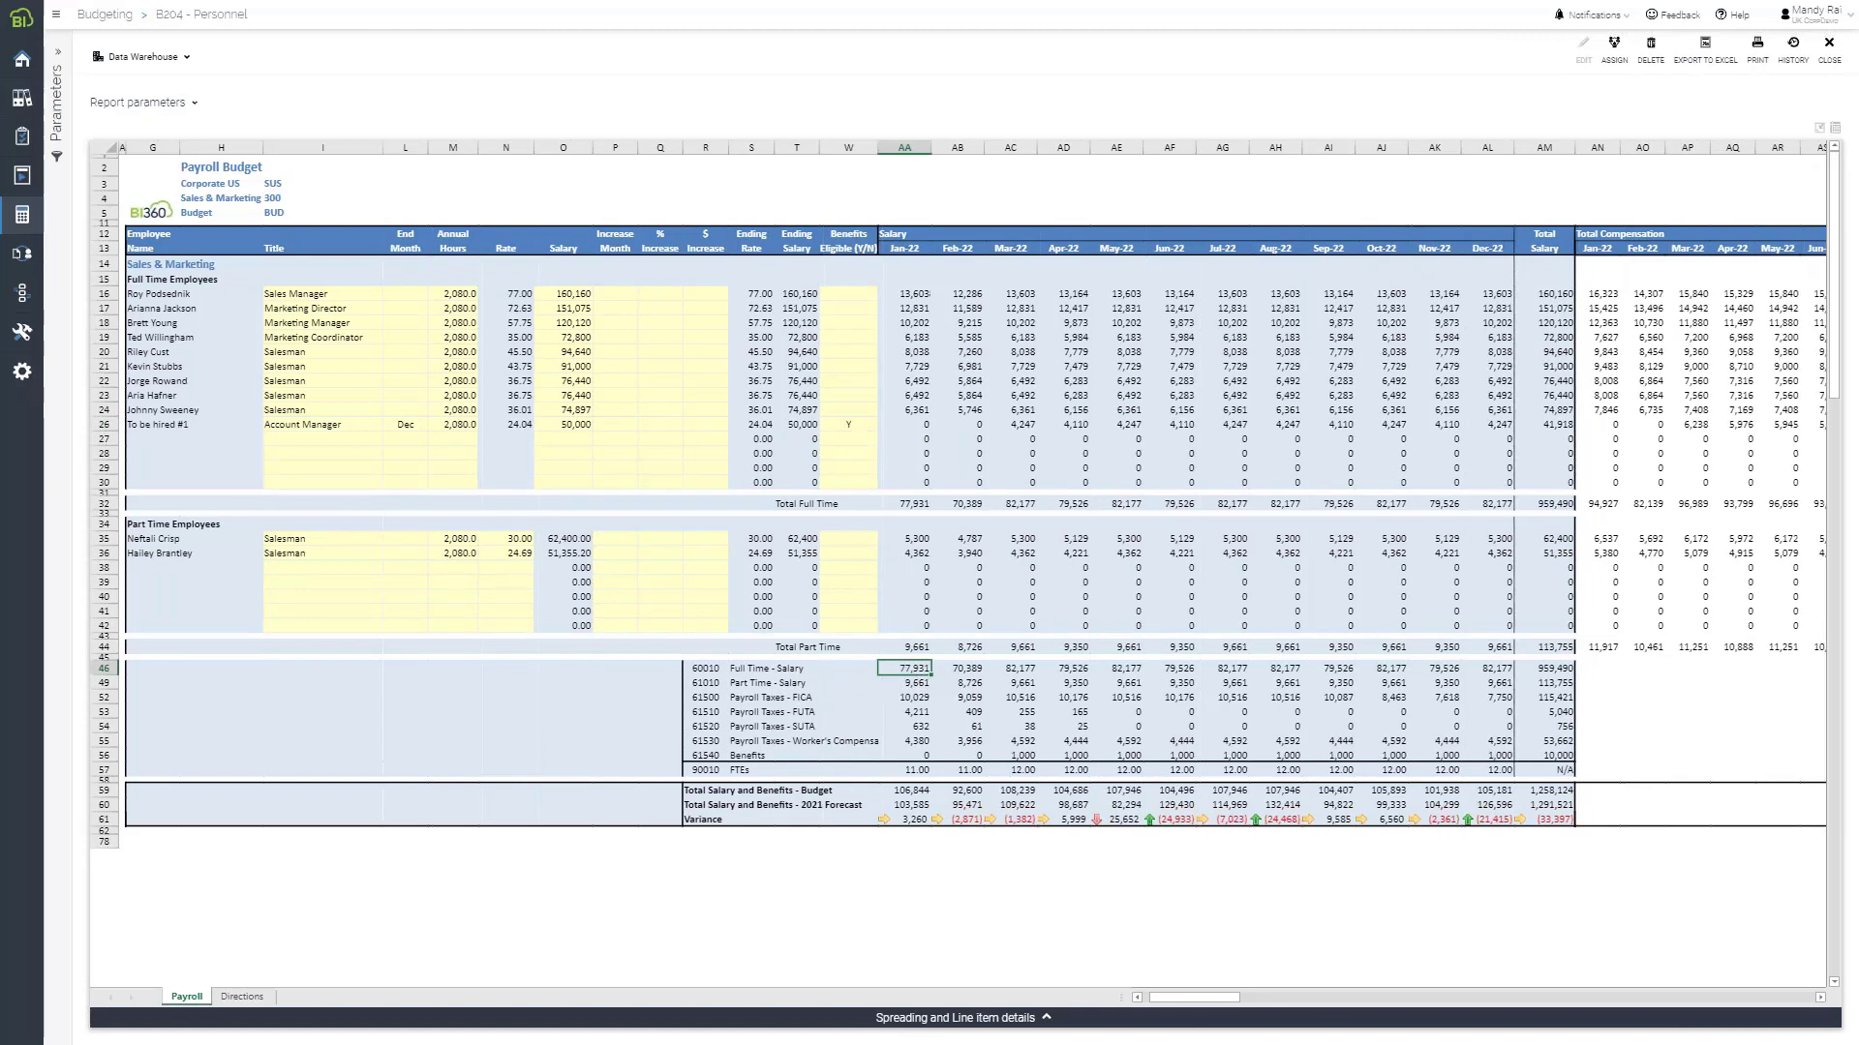
pyautogui.moveTo(1548, 668); pyautogui.dragTo(1548, 751)
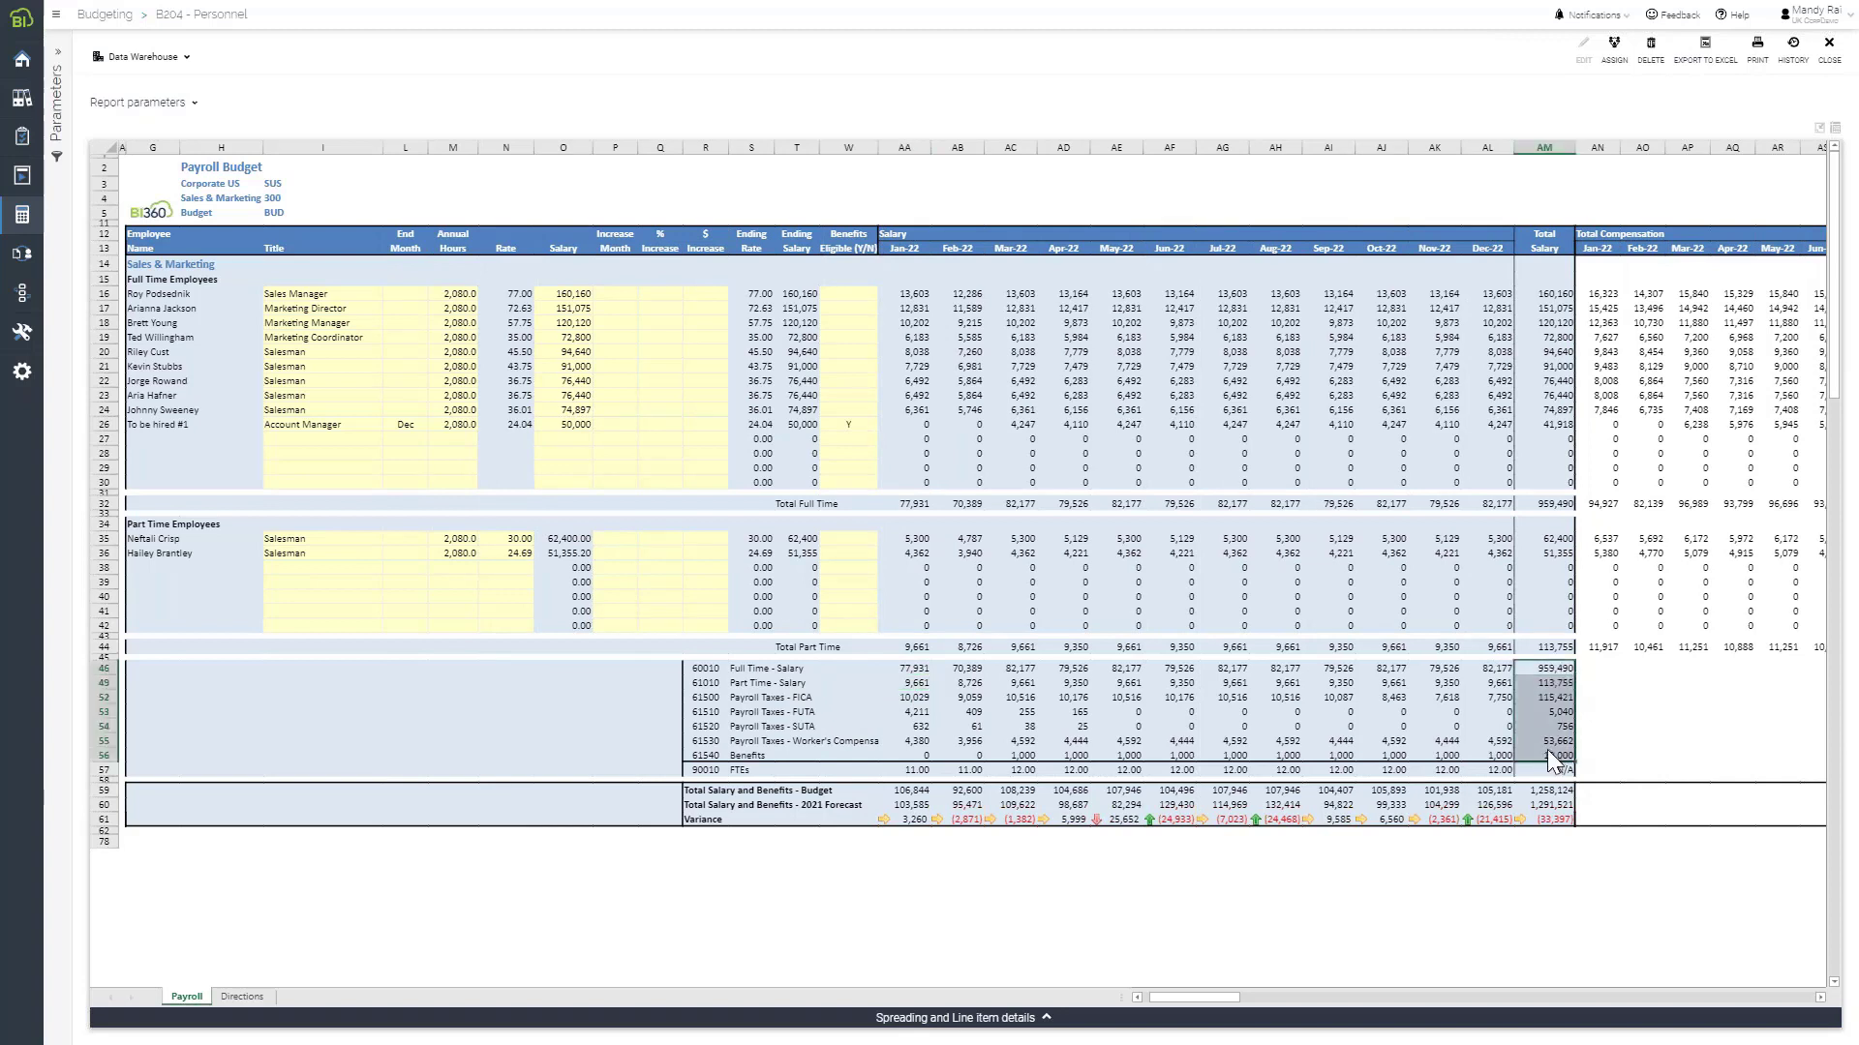
pyautogui.click(828, 786)
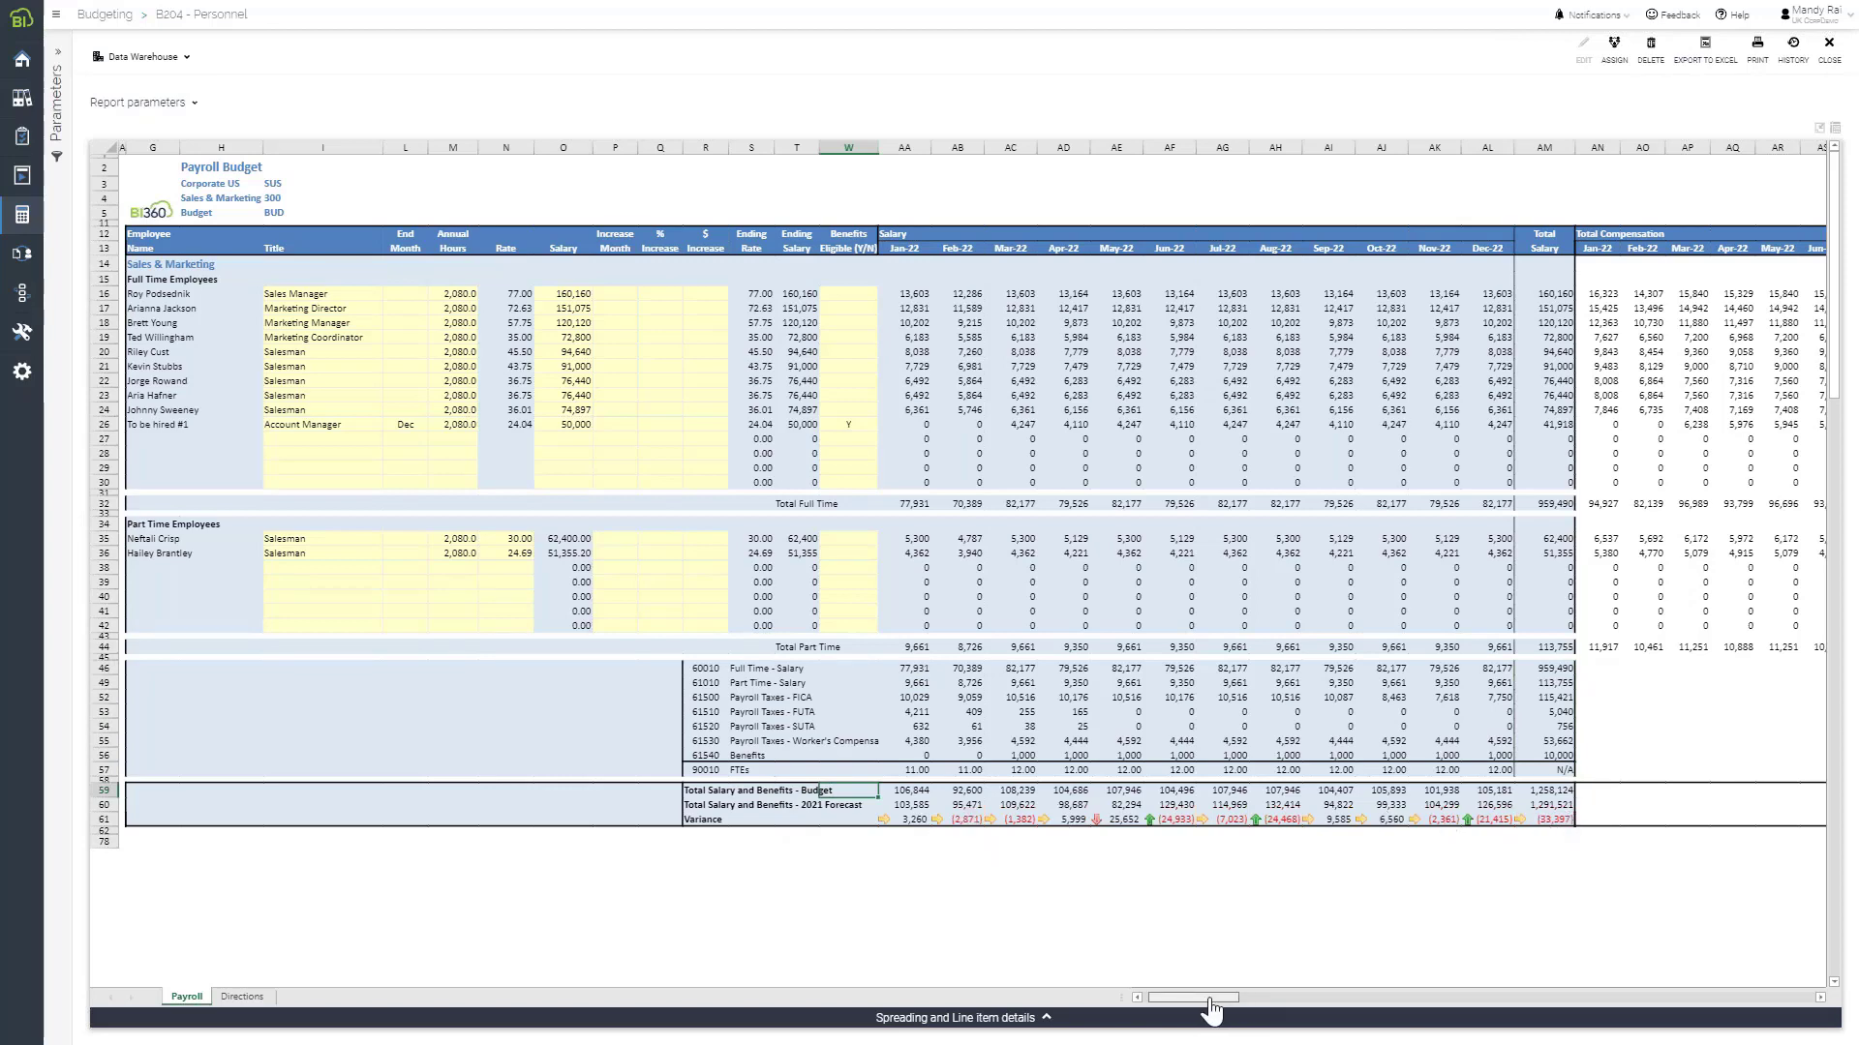
pyautogui.moveTo(1211, 1010); pyautogui.dragTo(1186, 1011)
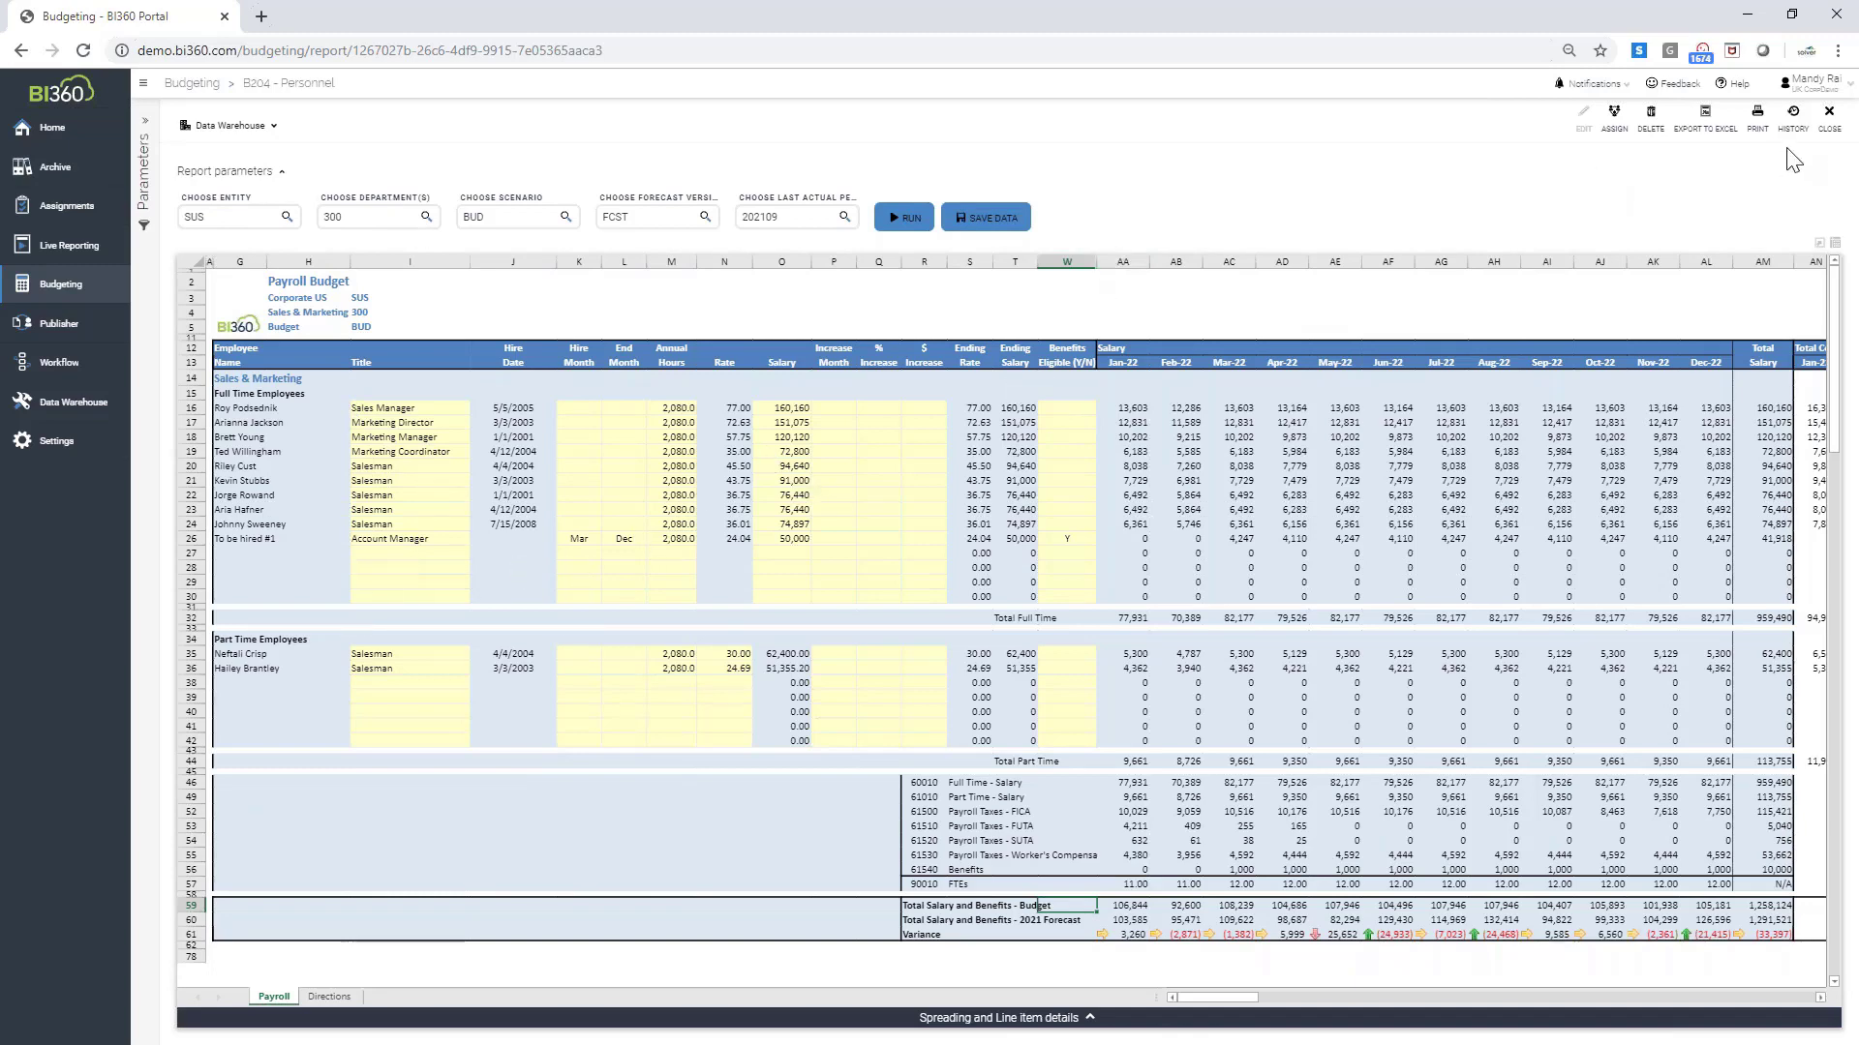
# Close the B204 - Personnel budget form and open the list of workflows
pyautogui.click(1827, 136)
pyautogui.click(1055, 412)
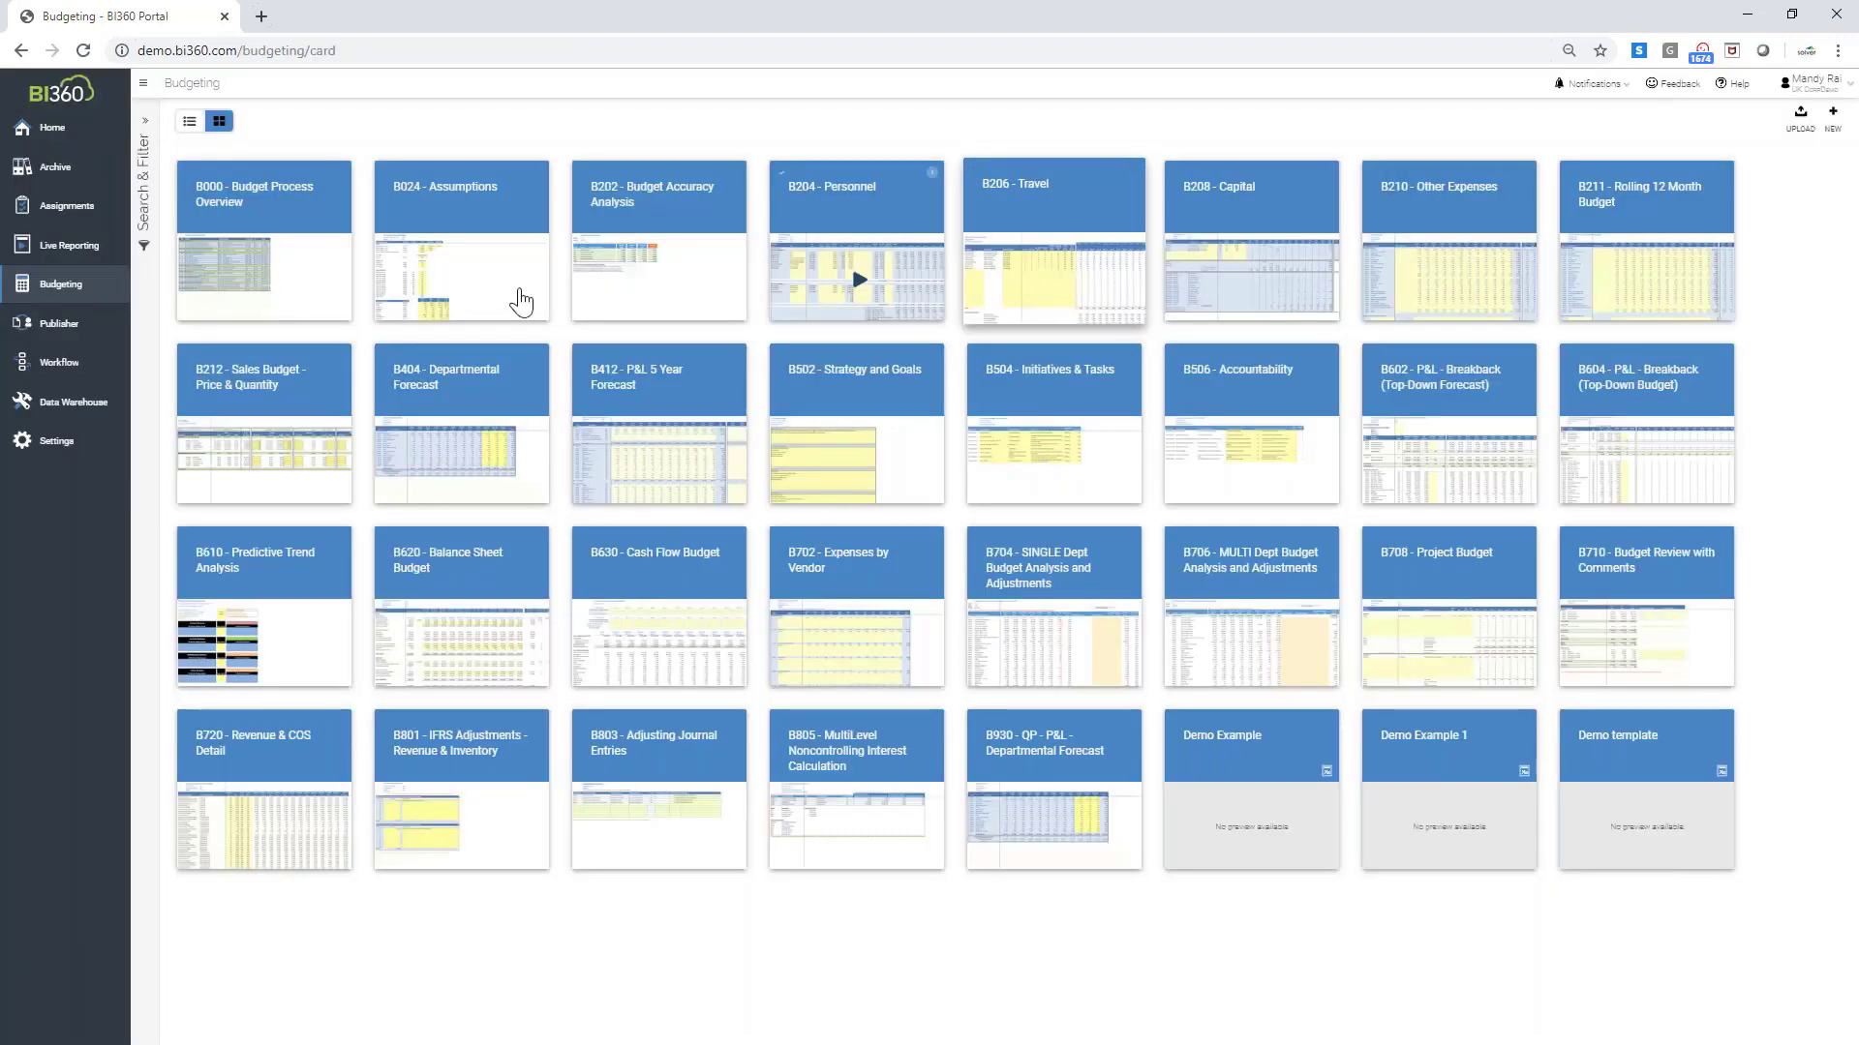
pyautogui.click(42, 370)
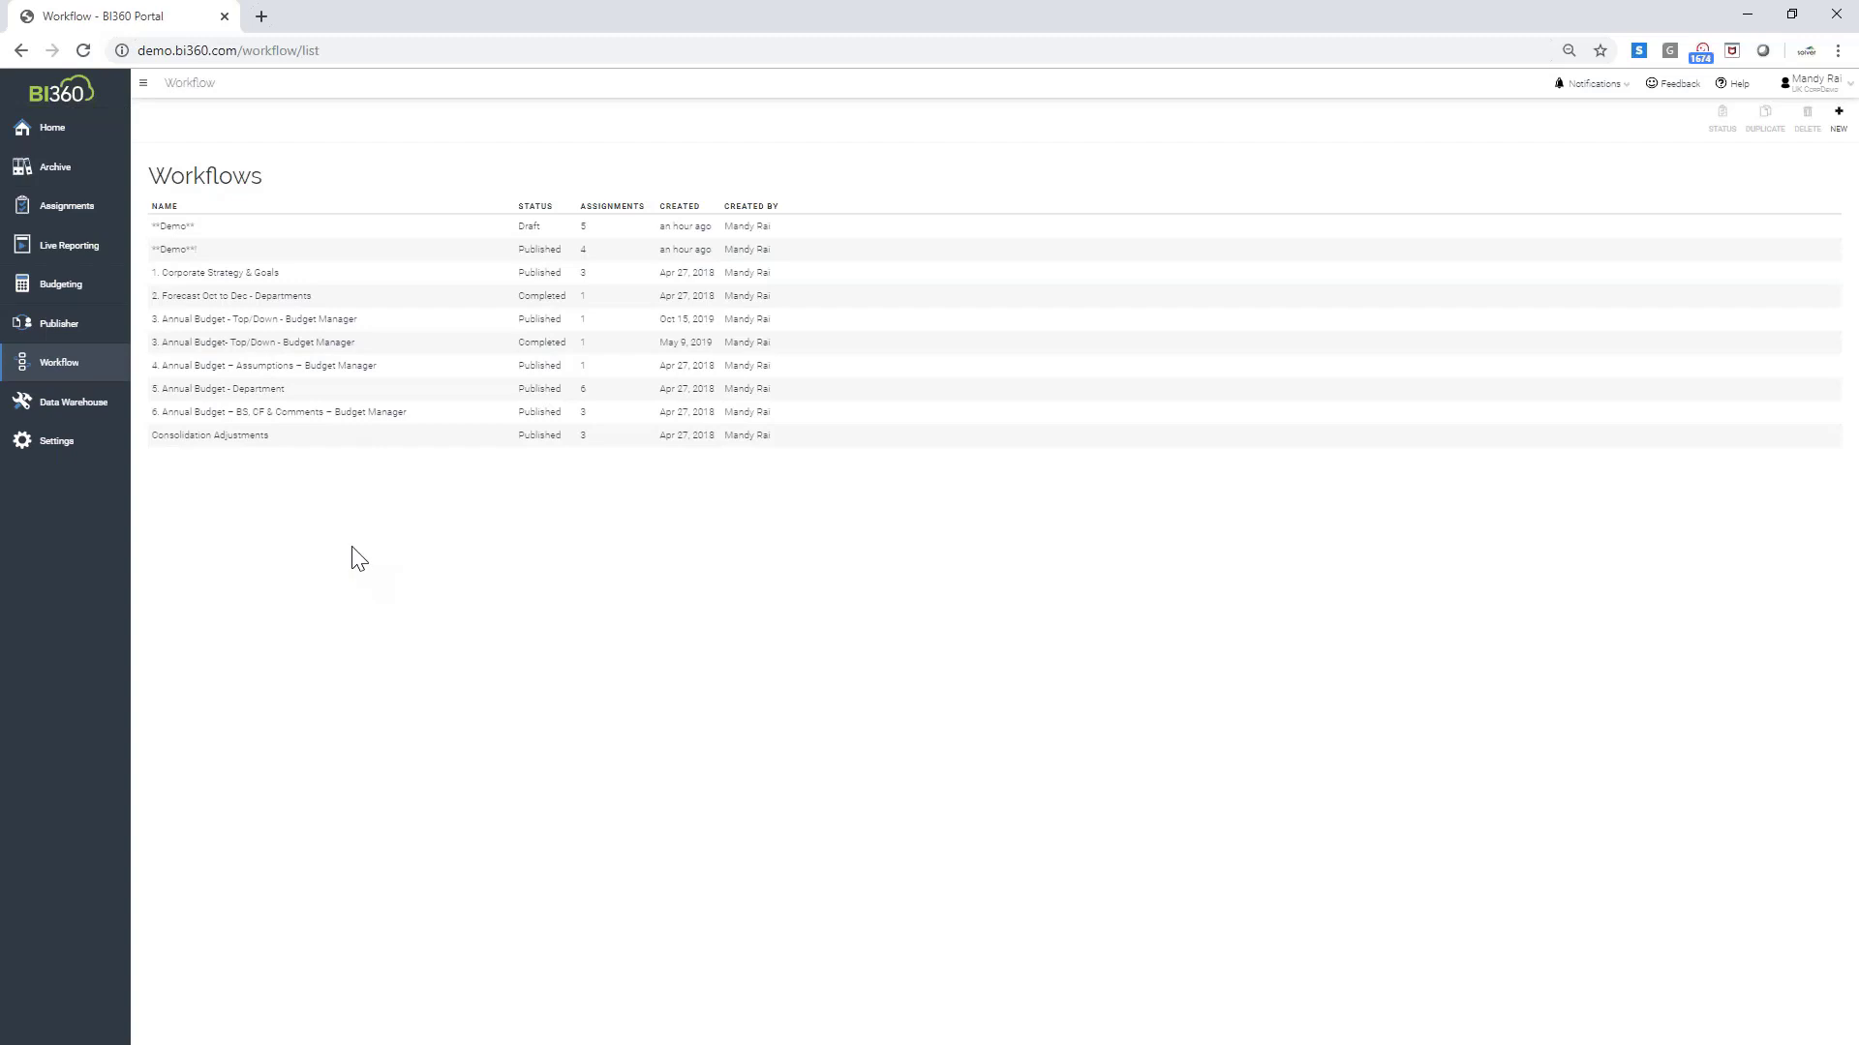
# View the setup of the 1. Corporate Strategy & Goals workflow and return to the workflow list
pyautogui.click(340, 281)
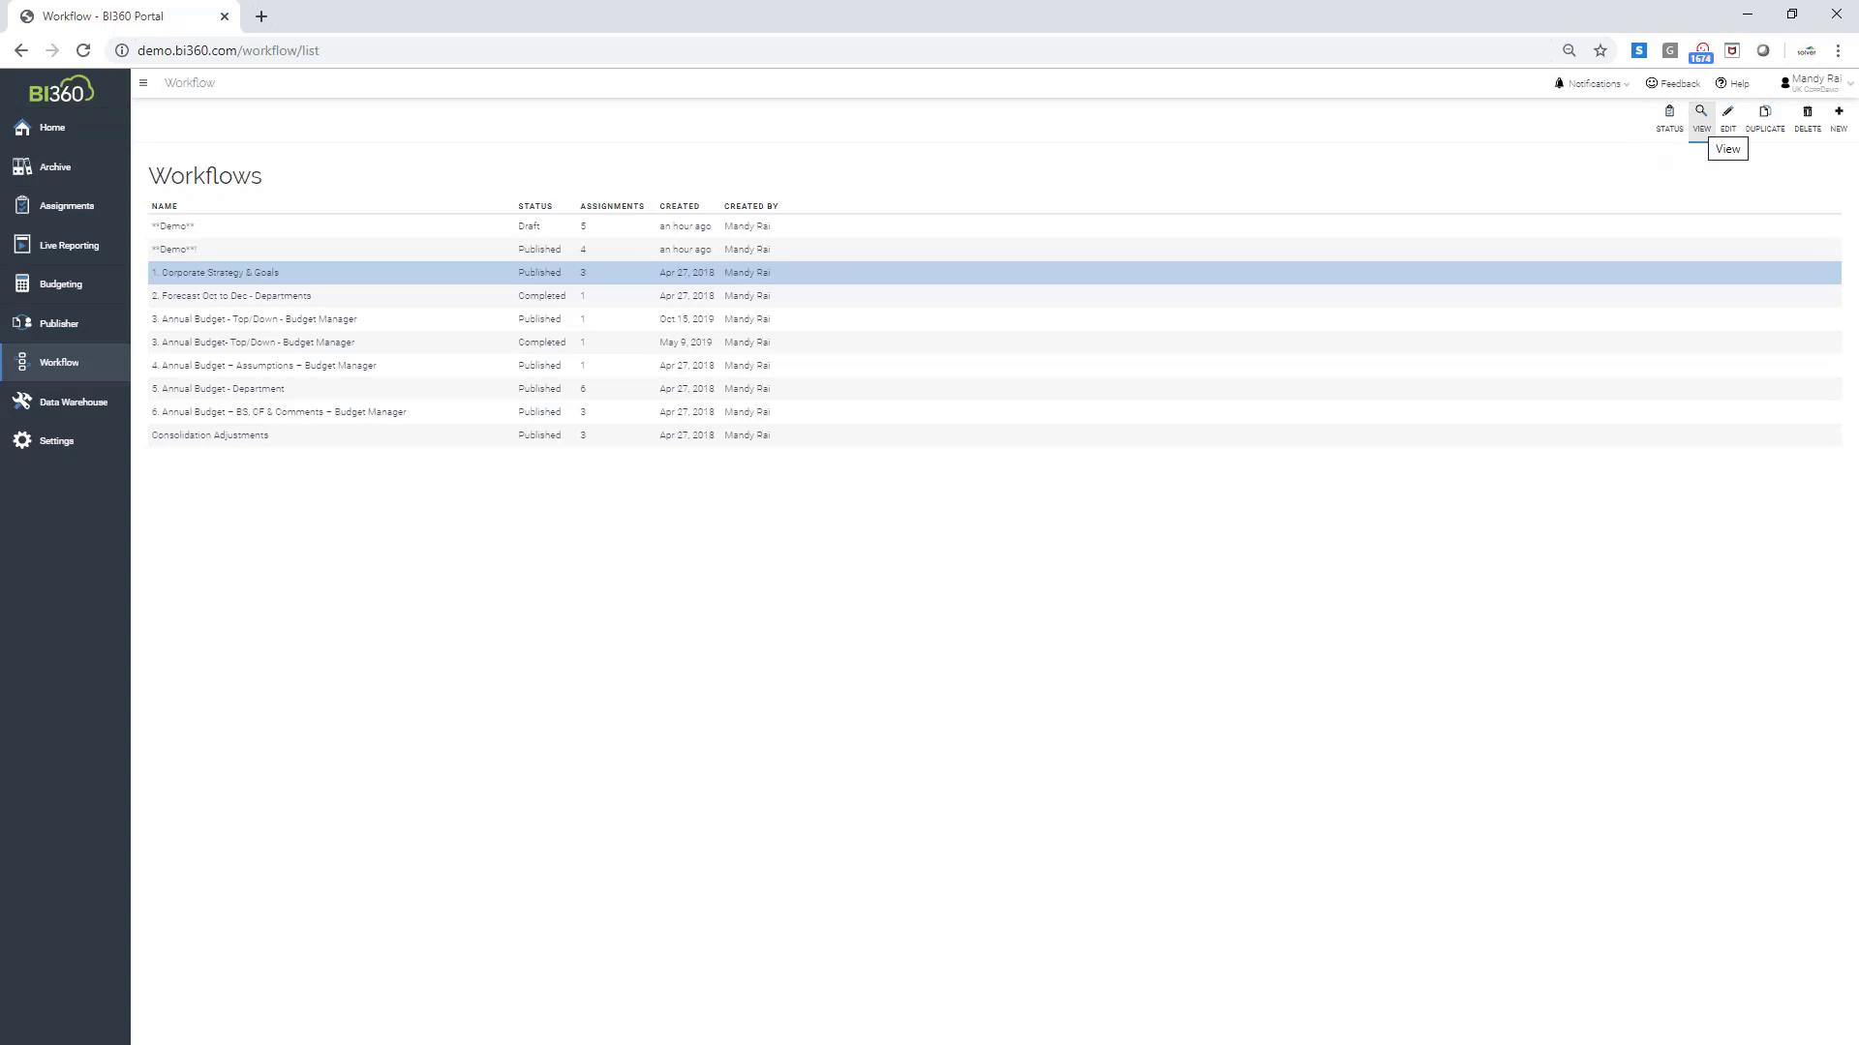
pyautogui.click(1700, 115)
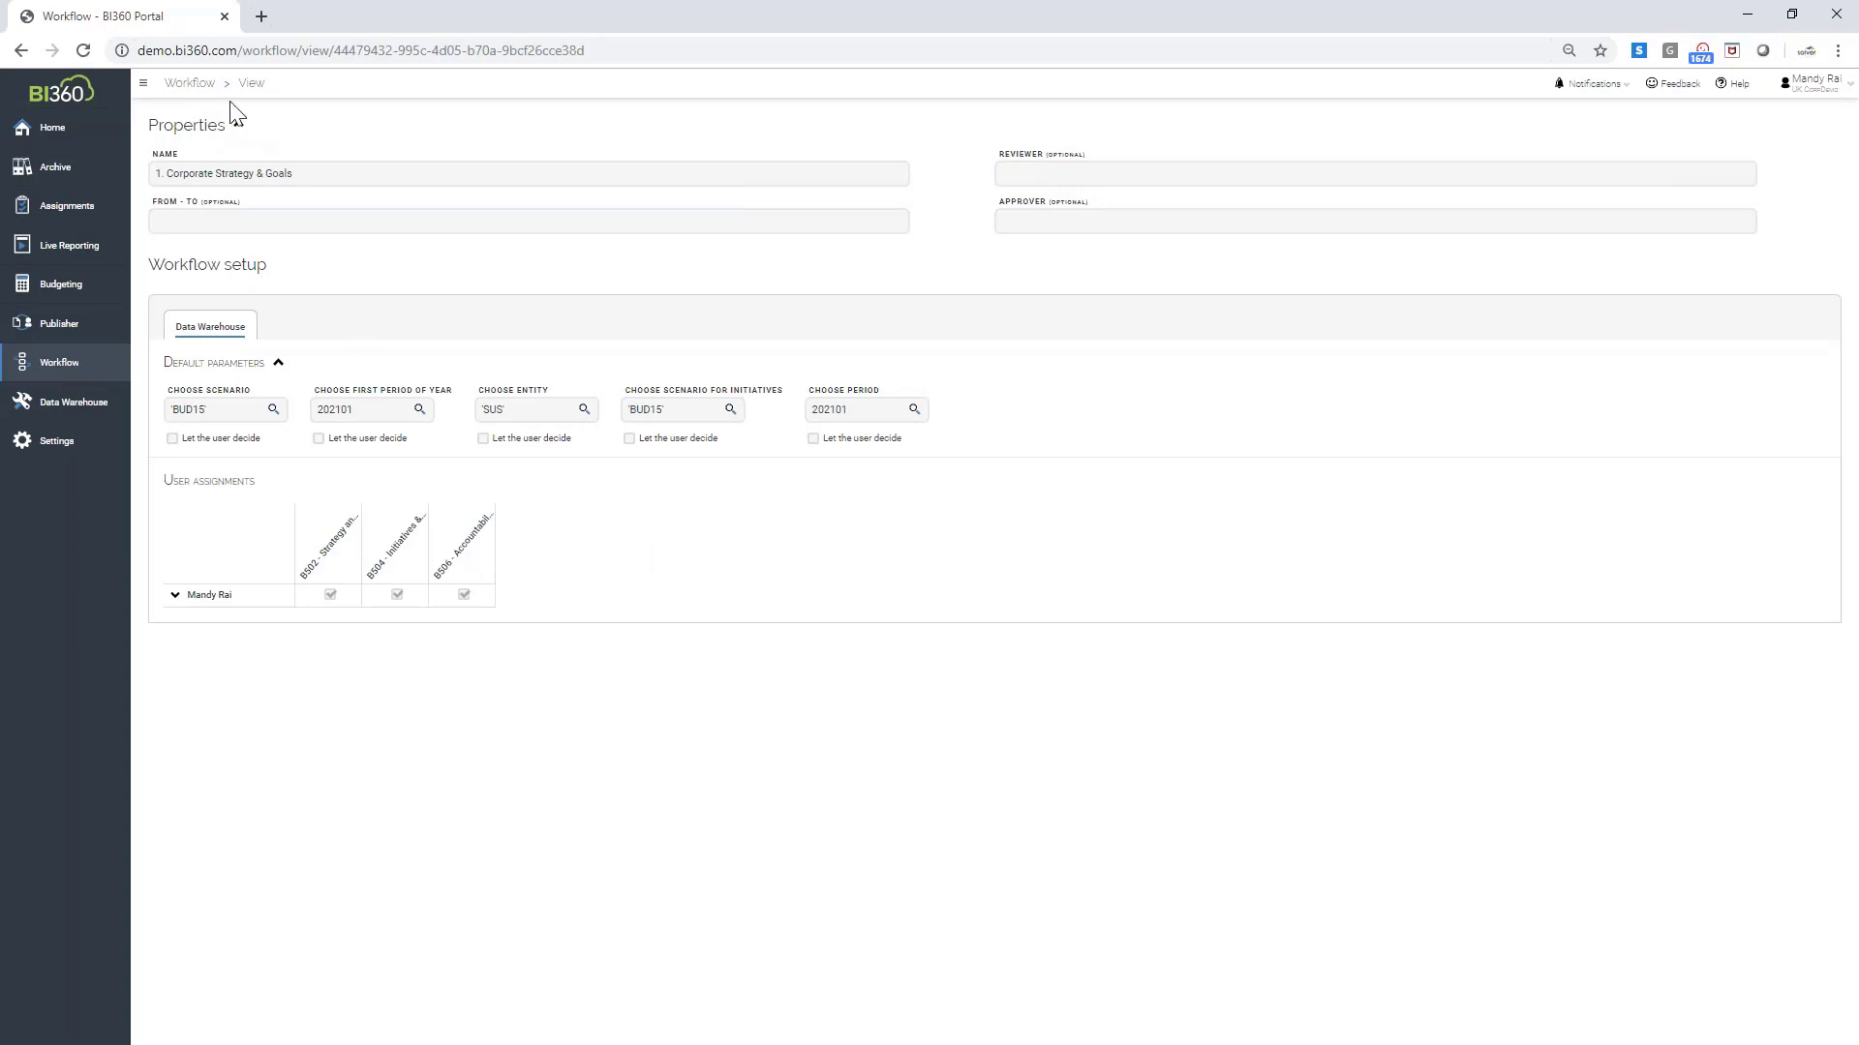
pyautogui.click(21, 51)
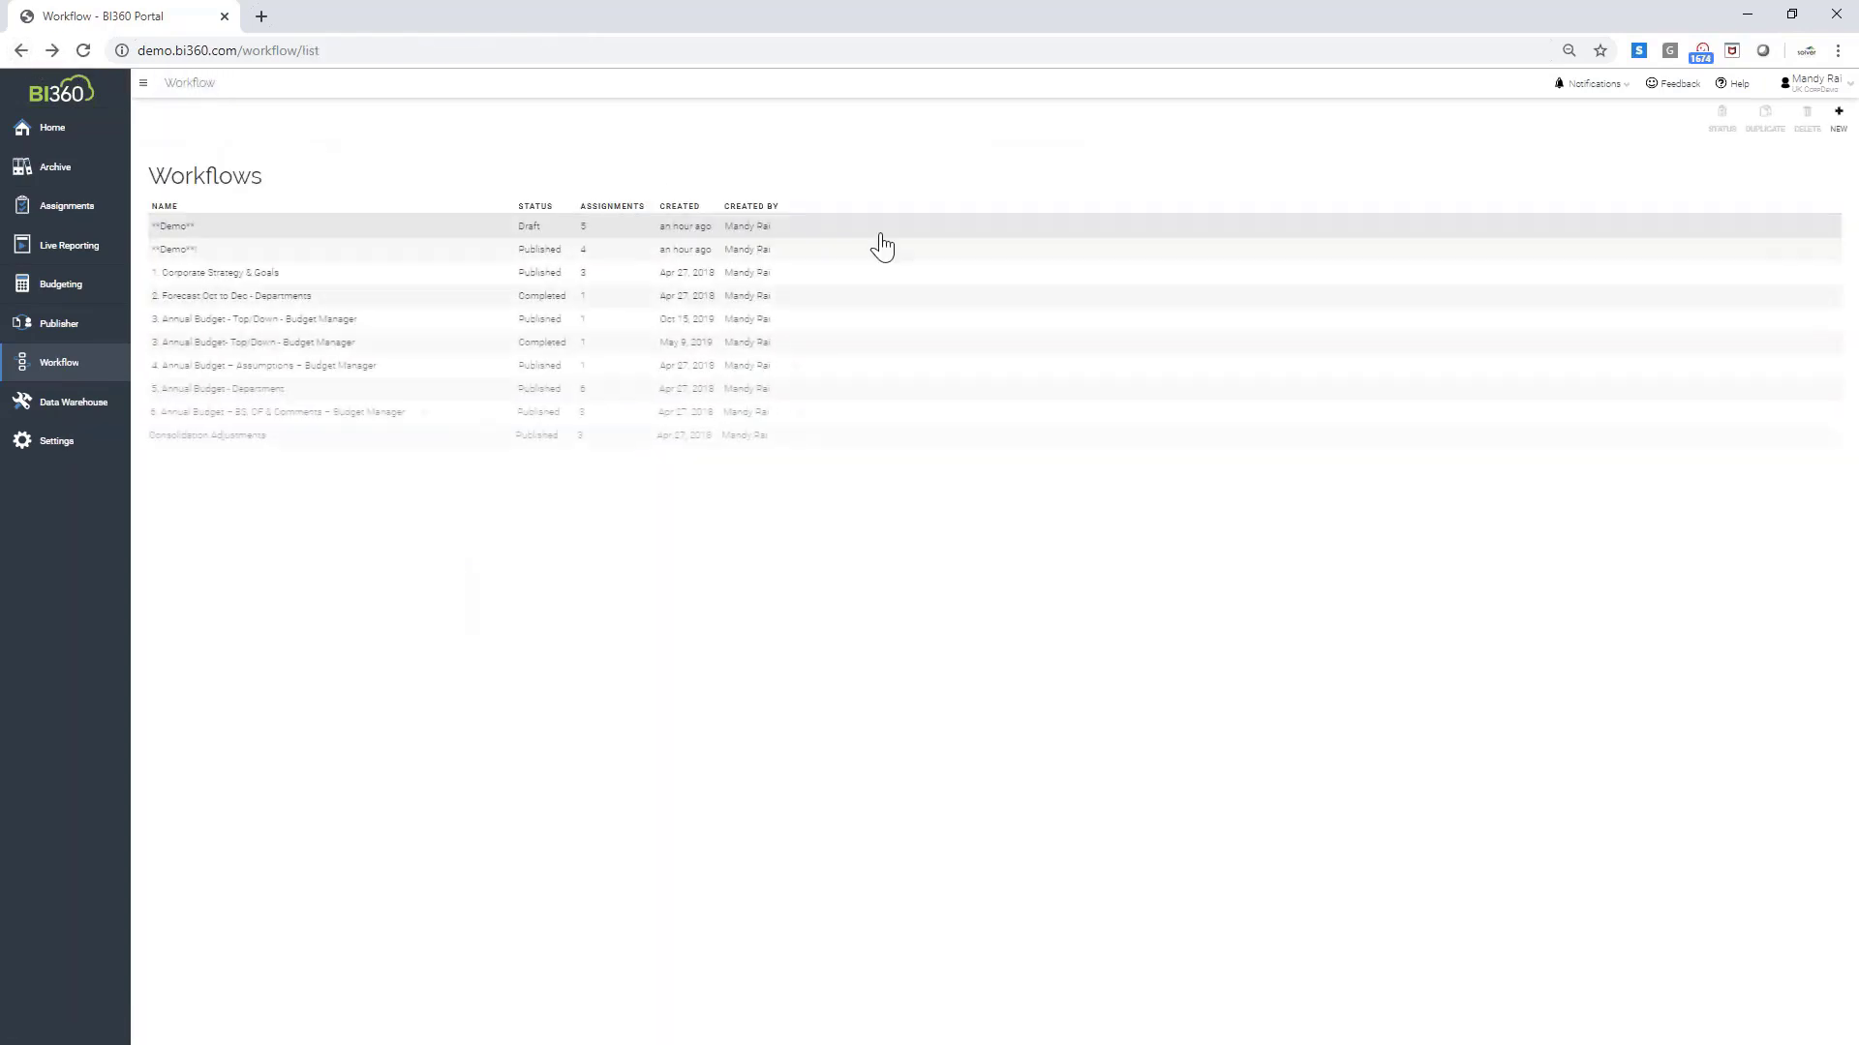
# Check the status board of the 1. Corporate Strategy & Goals workflow and expand its filters
pyautogui.click(279, 278)
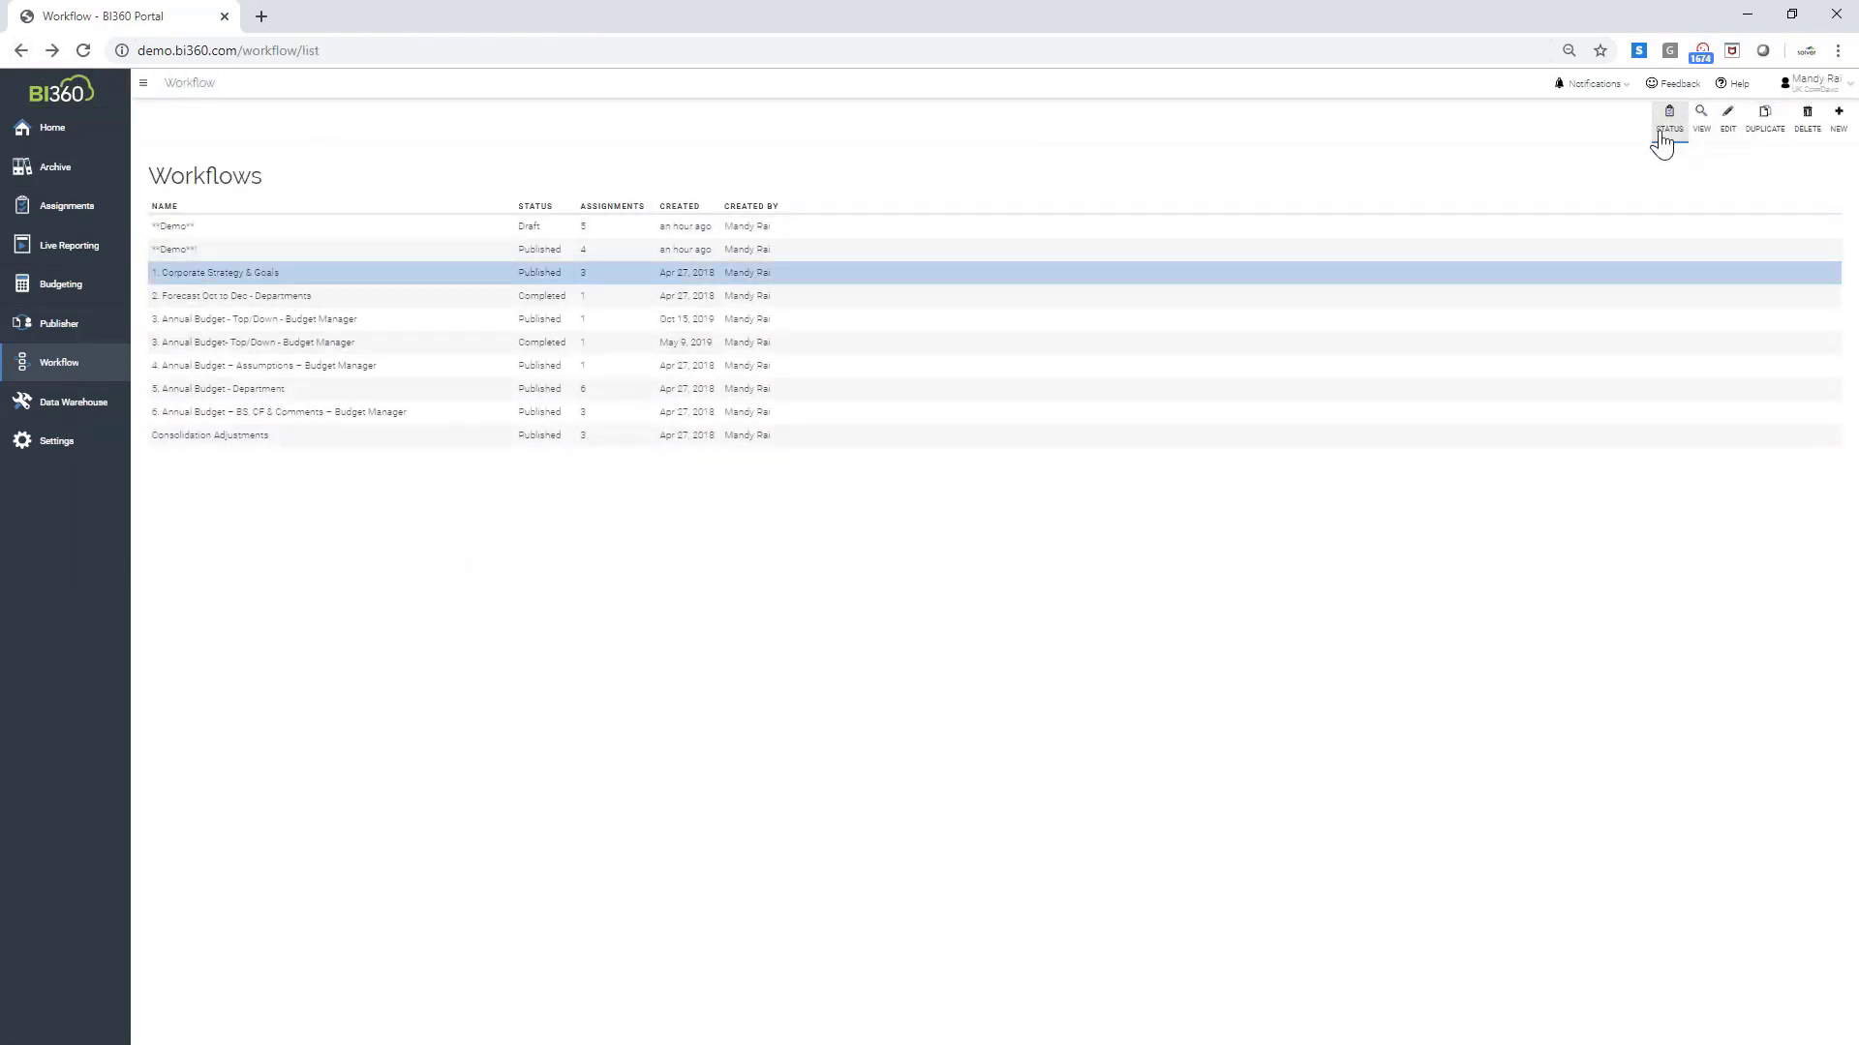
pyautogui.click(1662, 120)
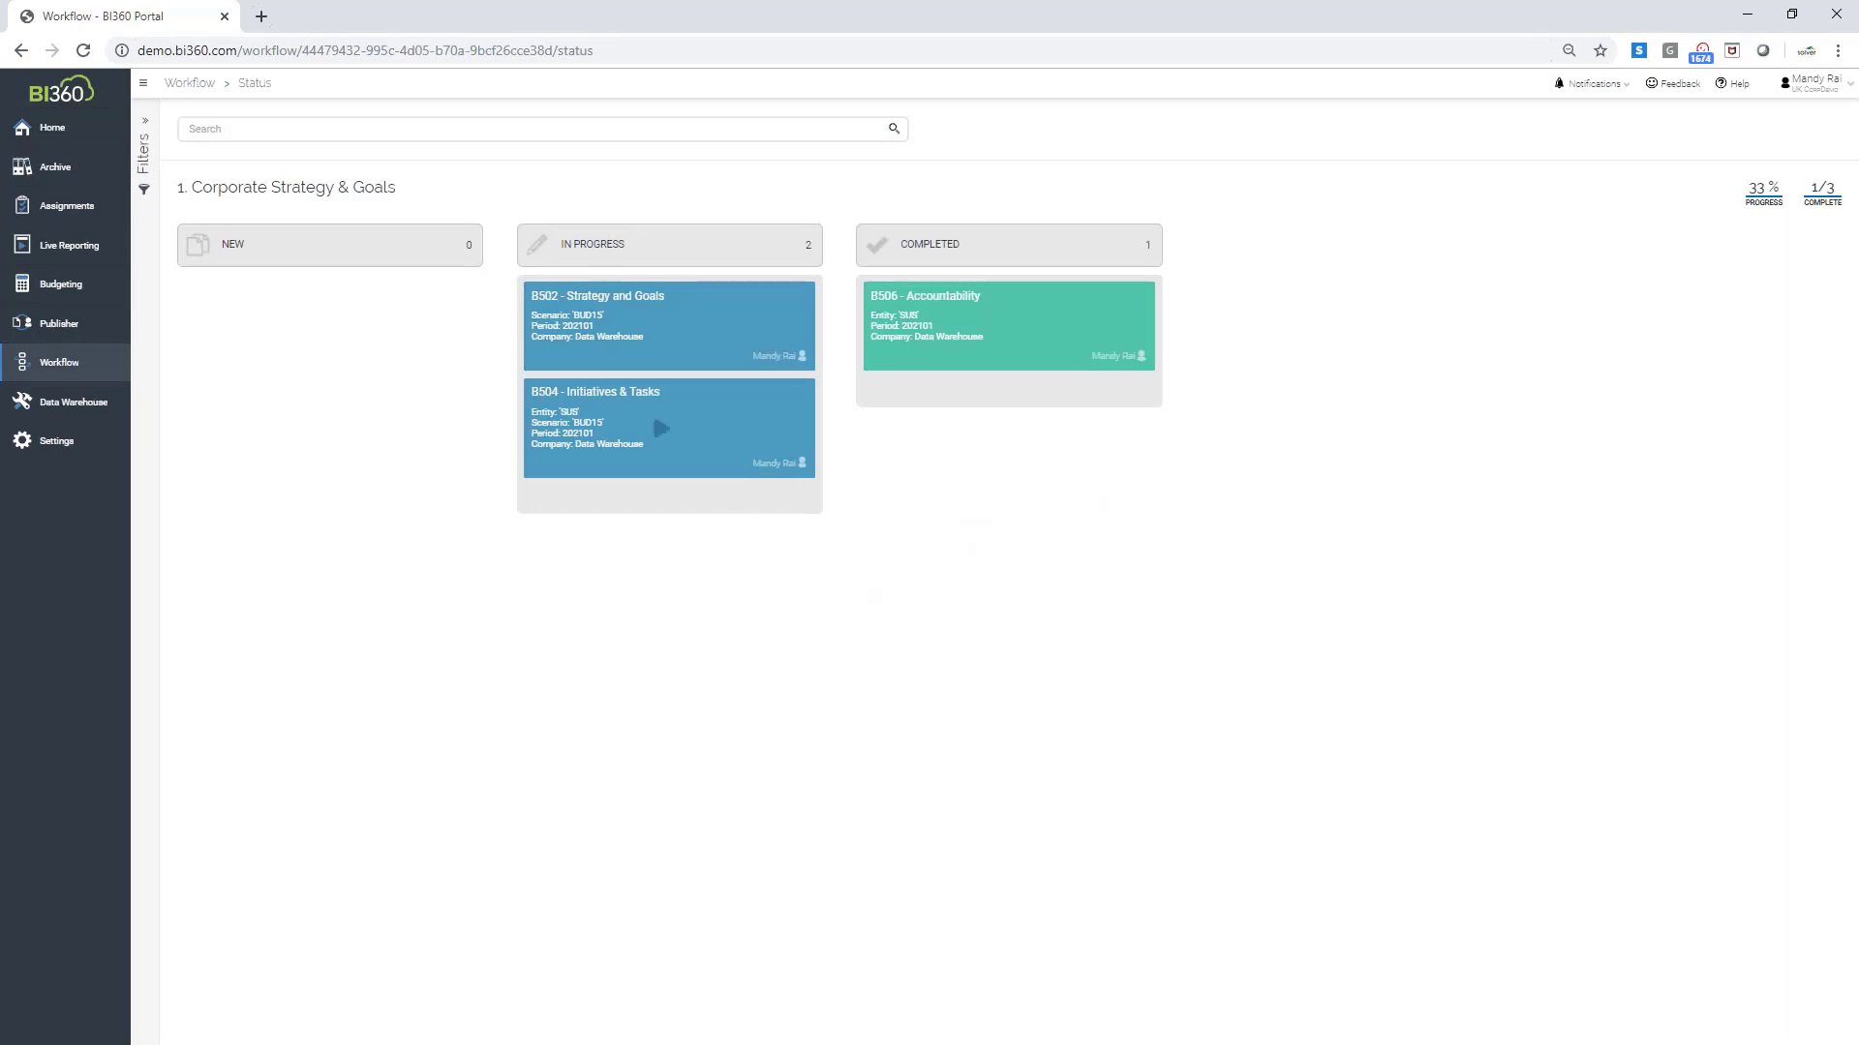
pyautogui.click(144, 136)
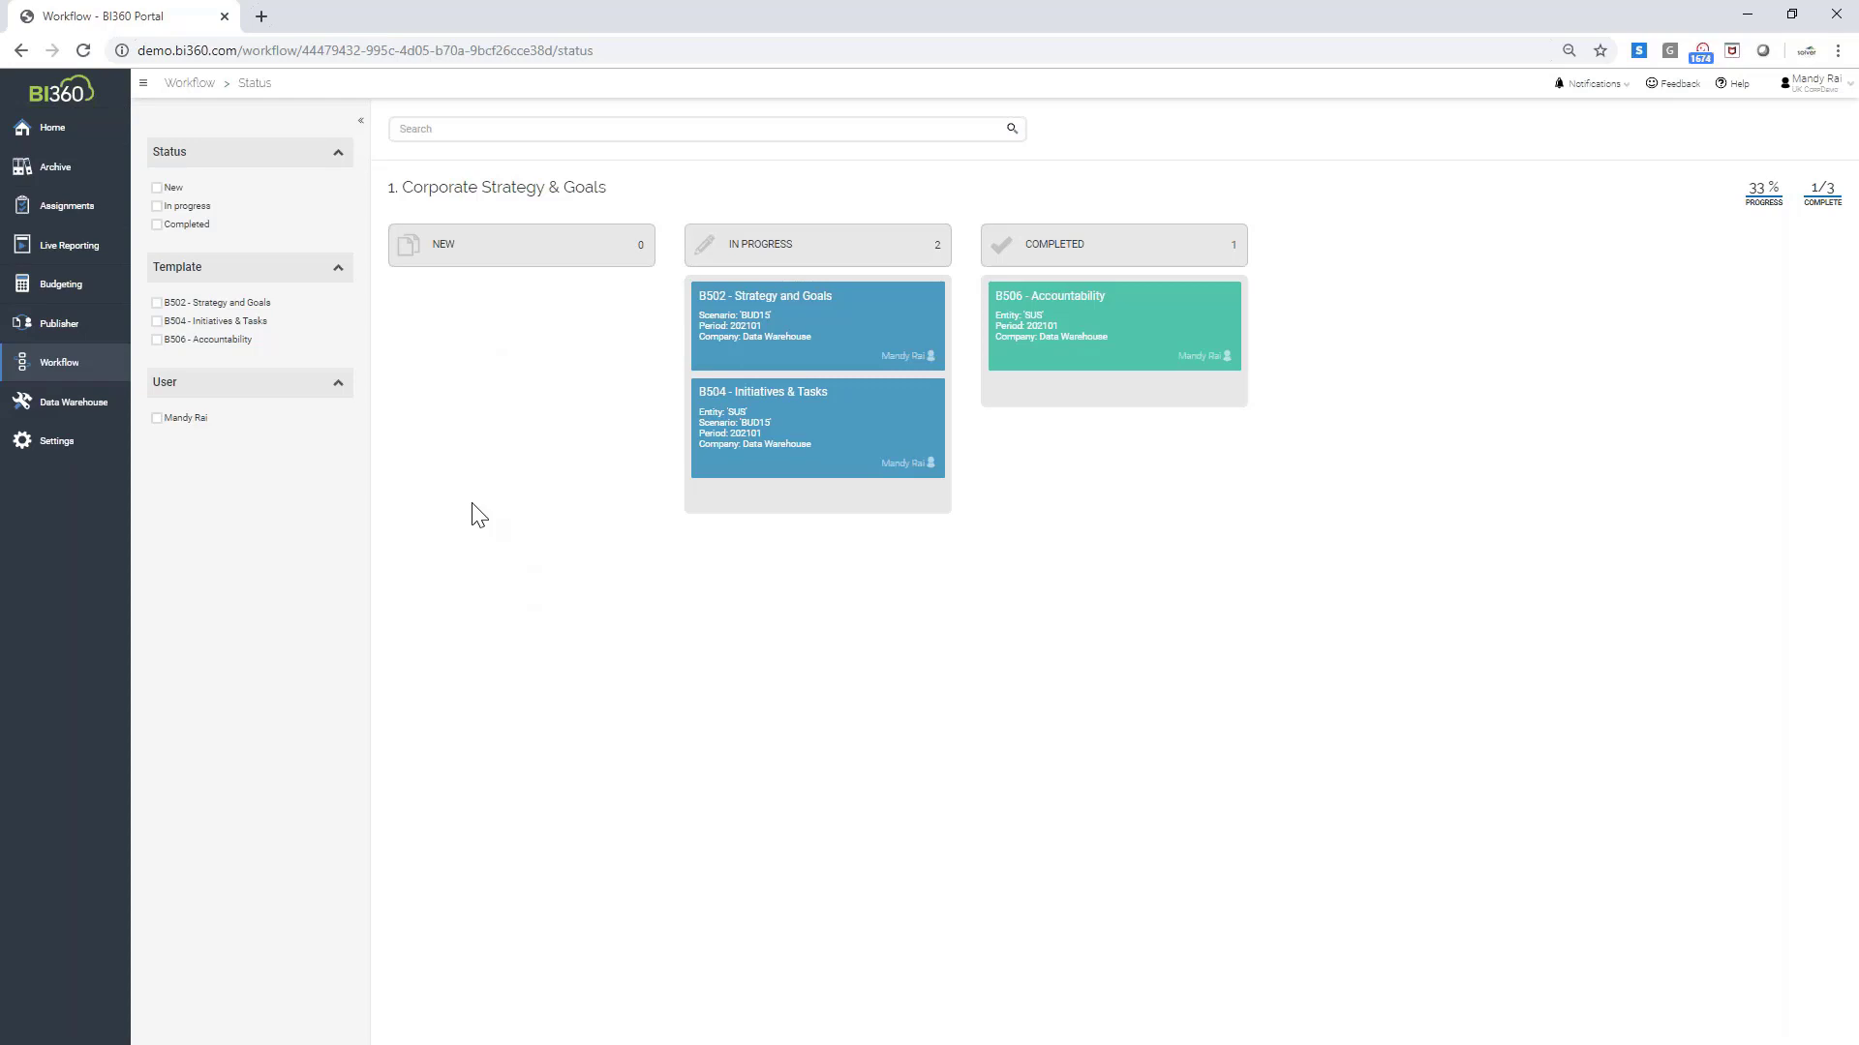
# Return to the workflow list and open the draft **Demo** workflow for editing
pyautogui.click(72, 364)
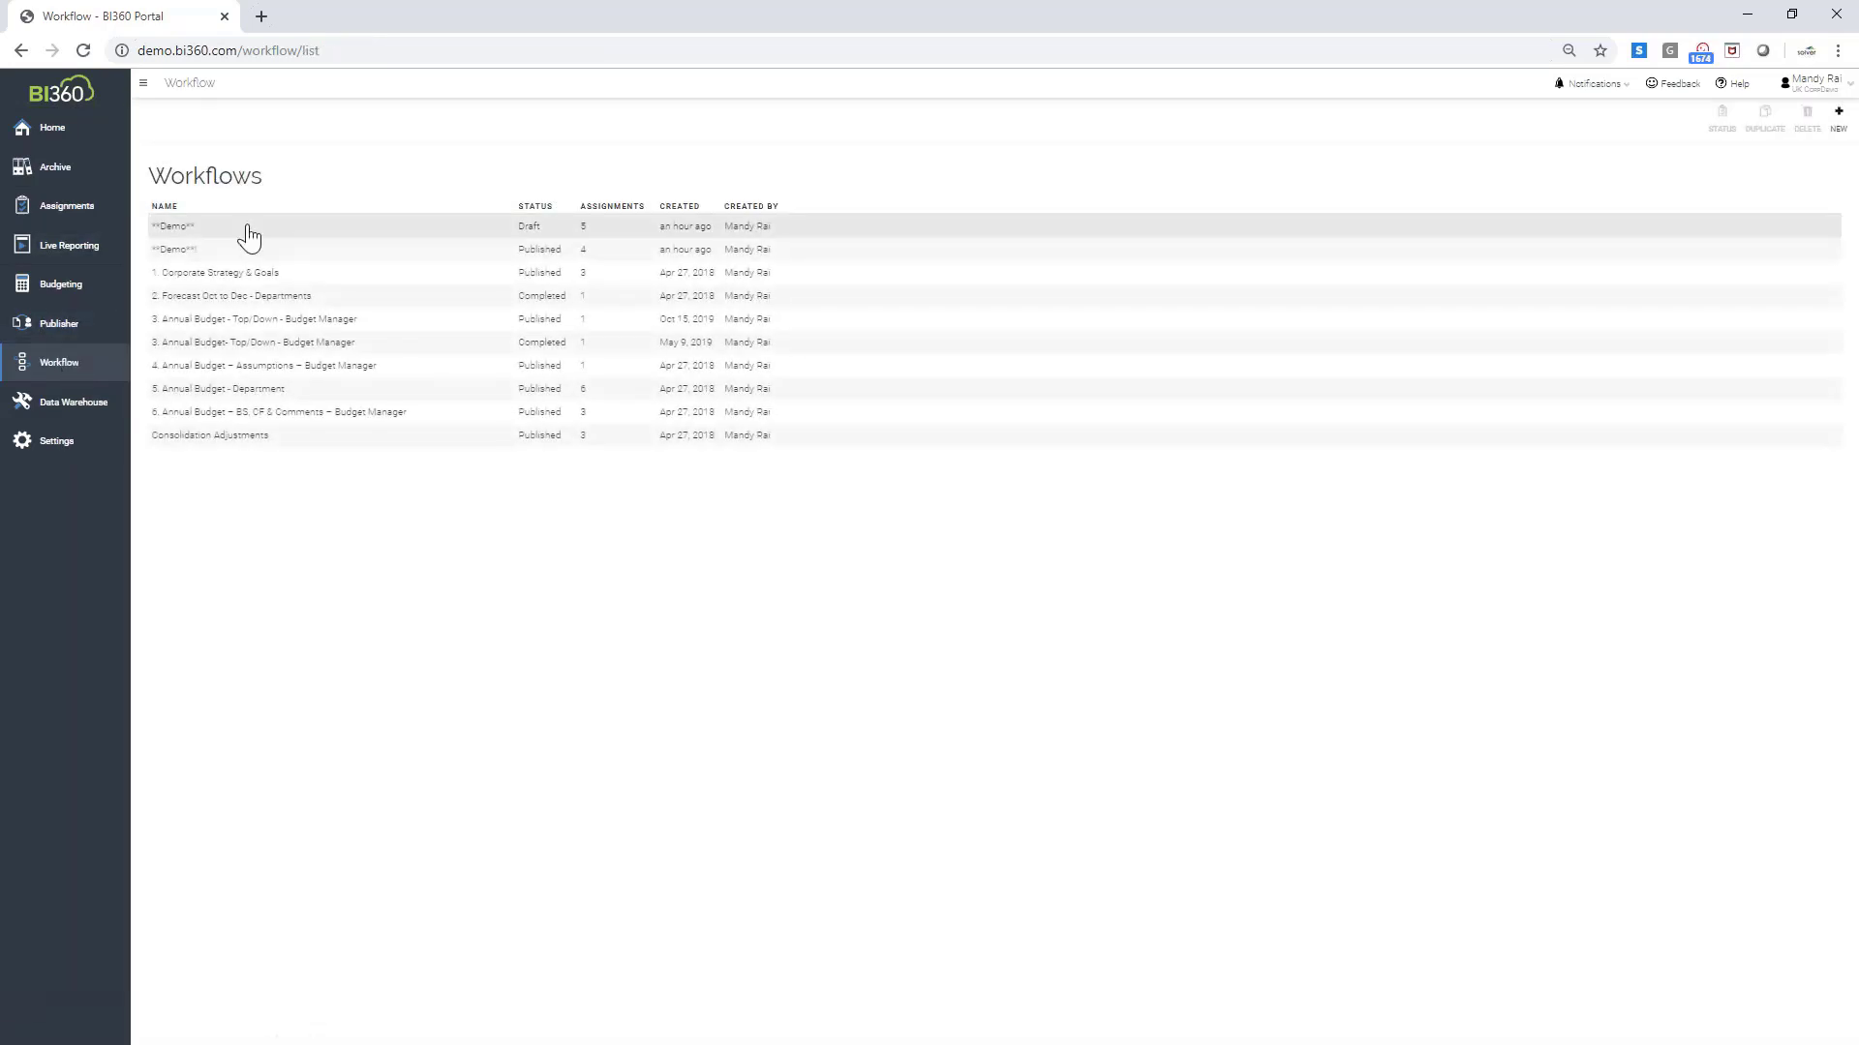
pyautogui.click(244, 229)
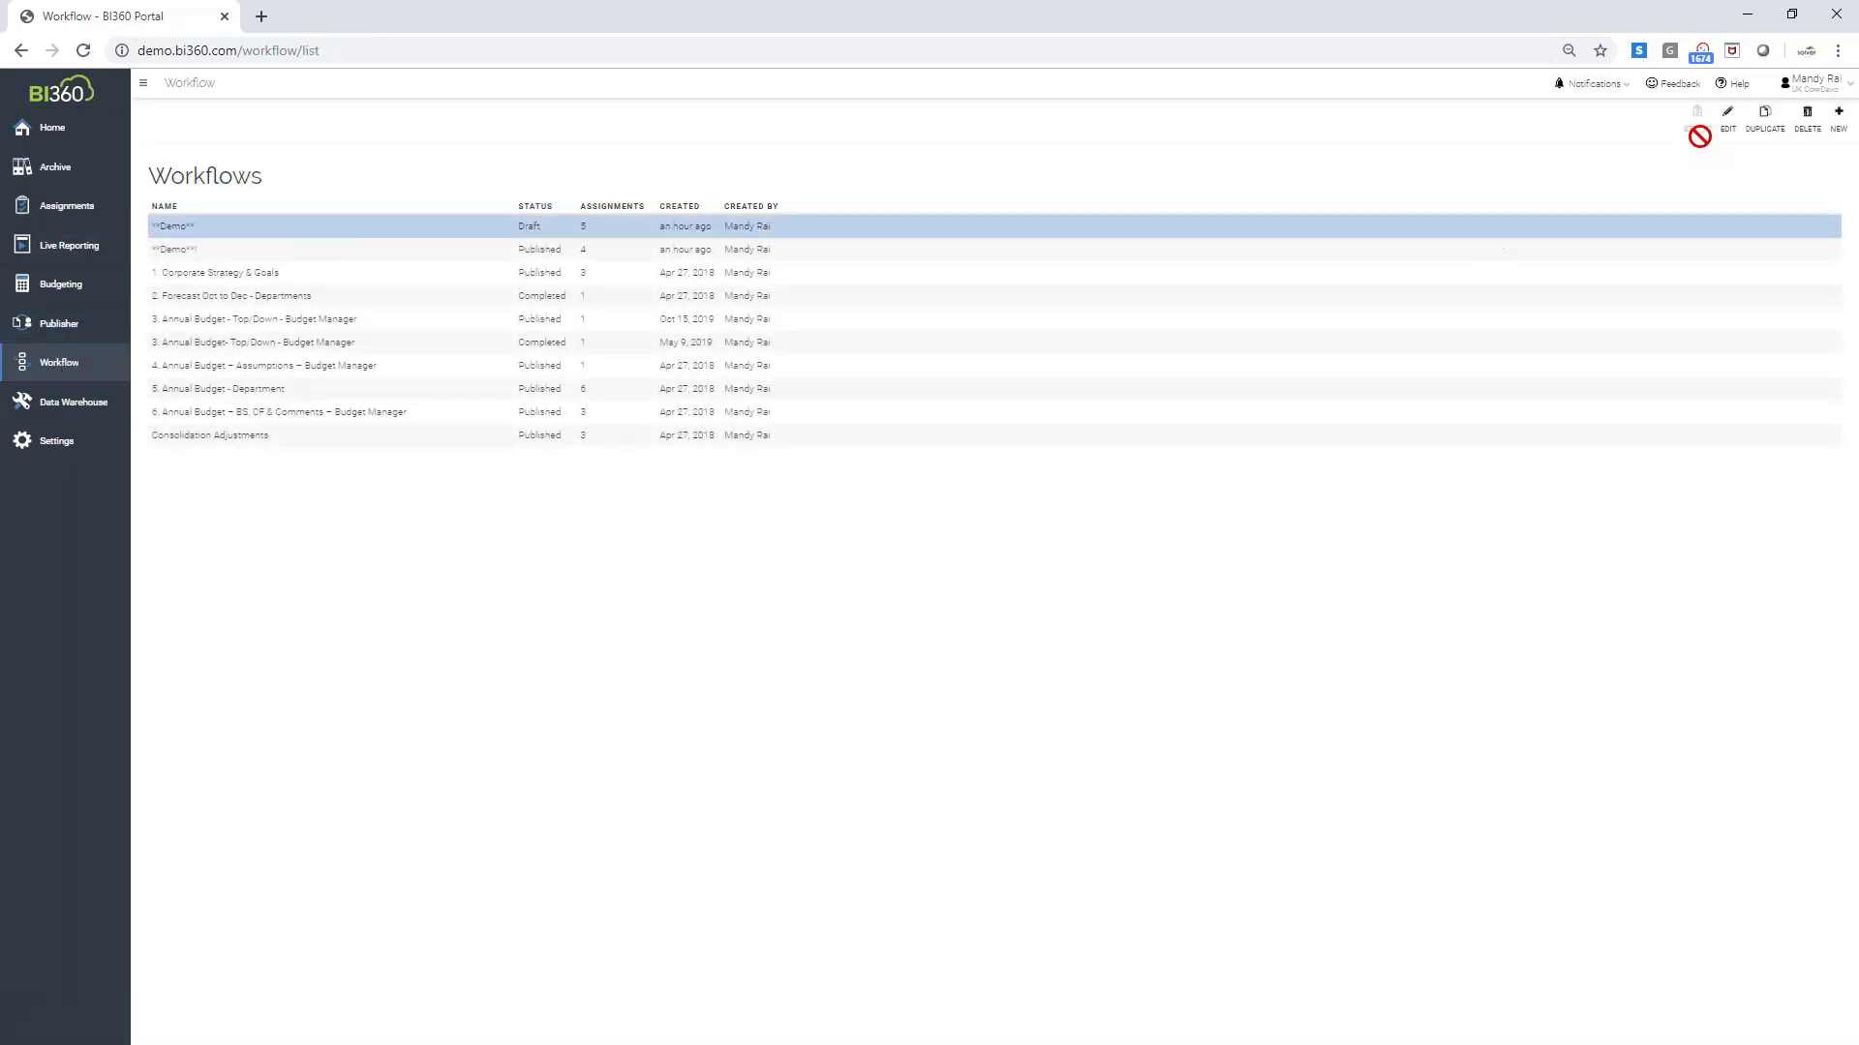
pyautogui.click(1728, 120)
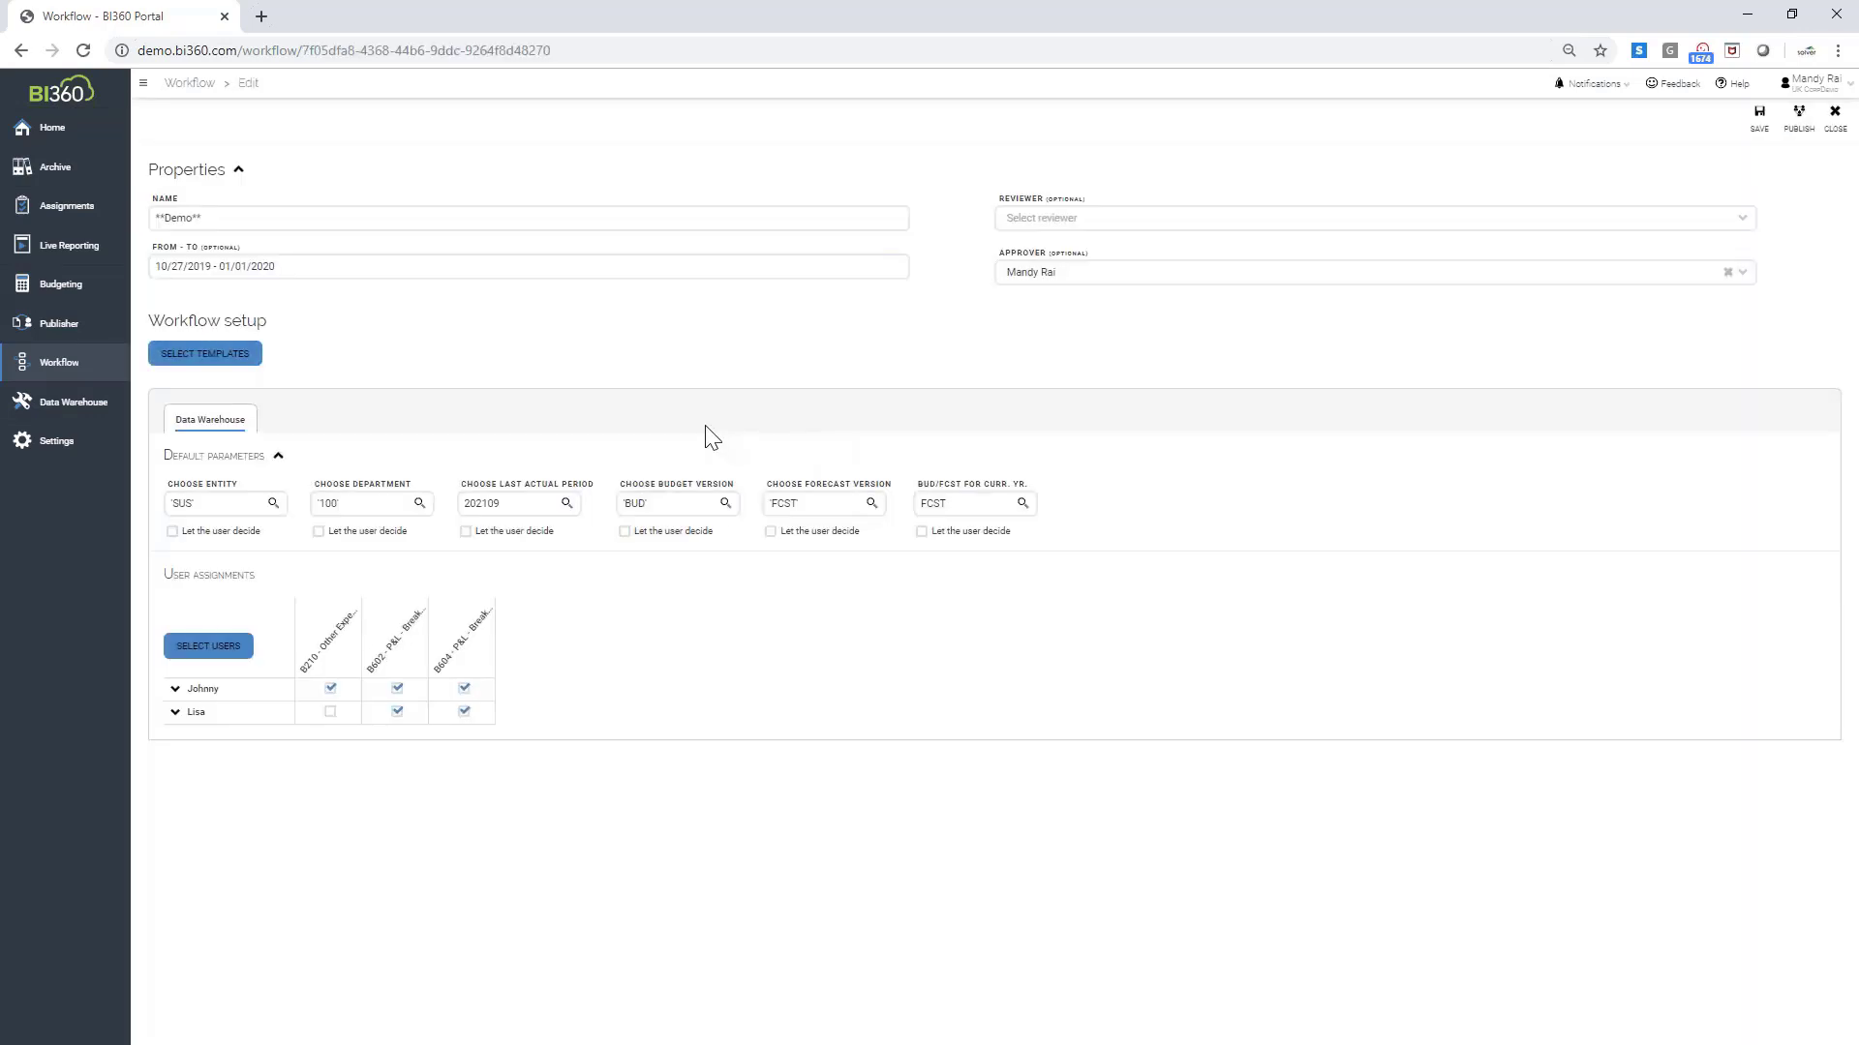
# Examine the workflow's name and its From - To calendar, leaving the dates as they are
pyautogui.click(273, 215)
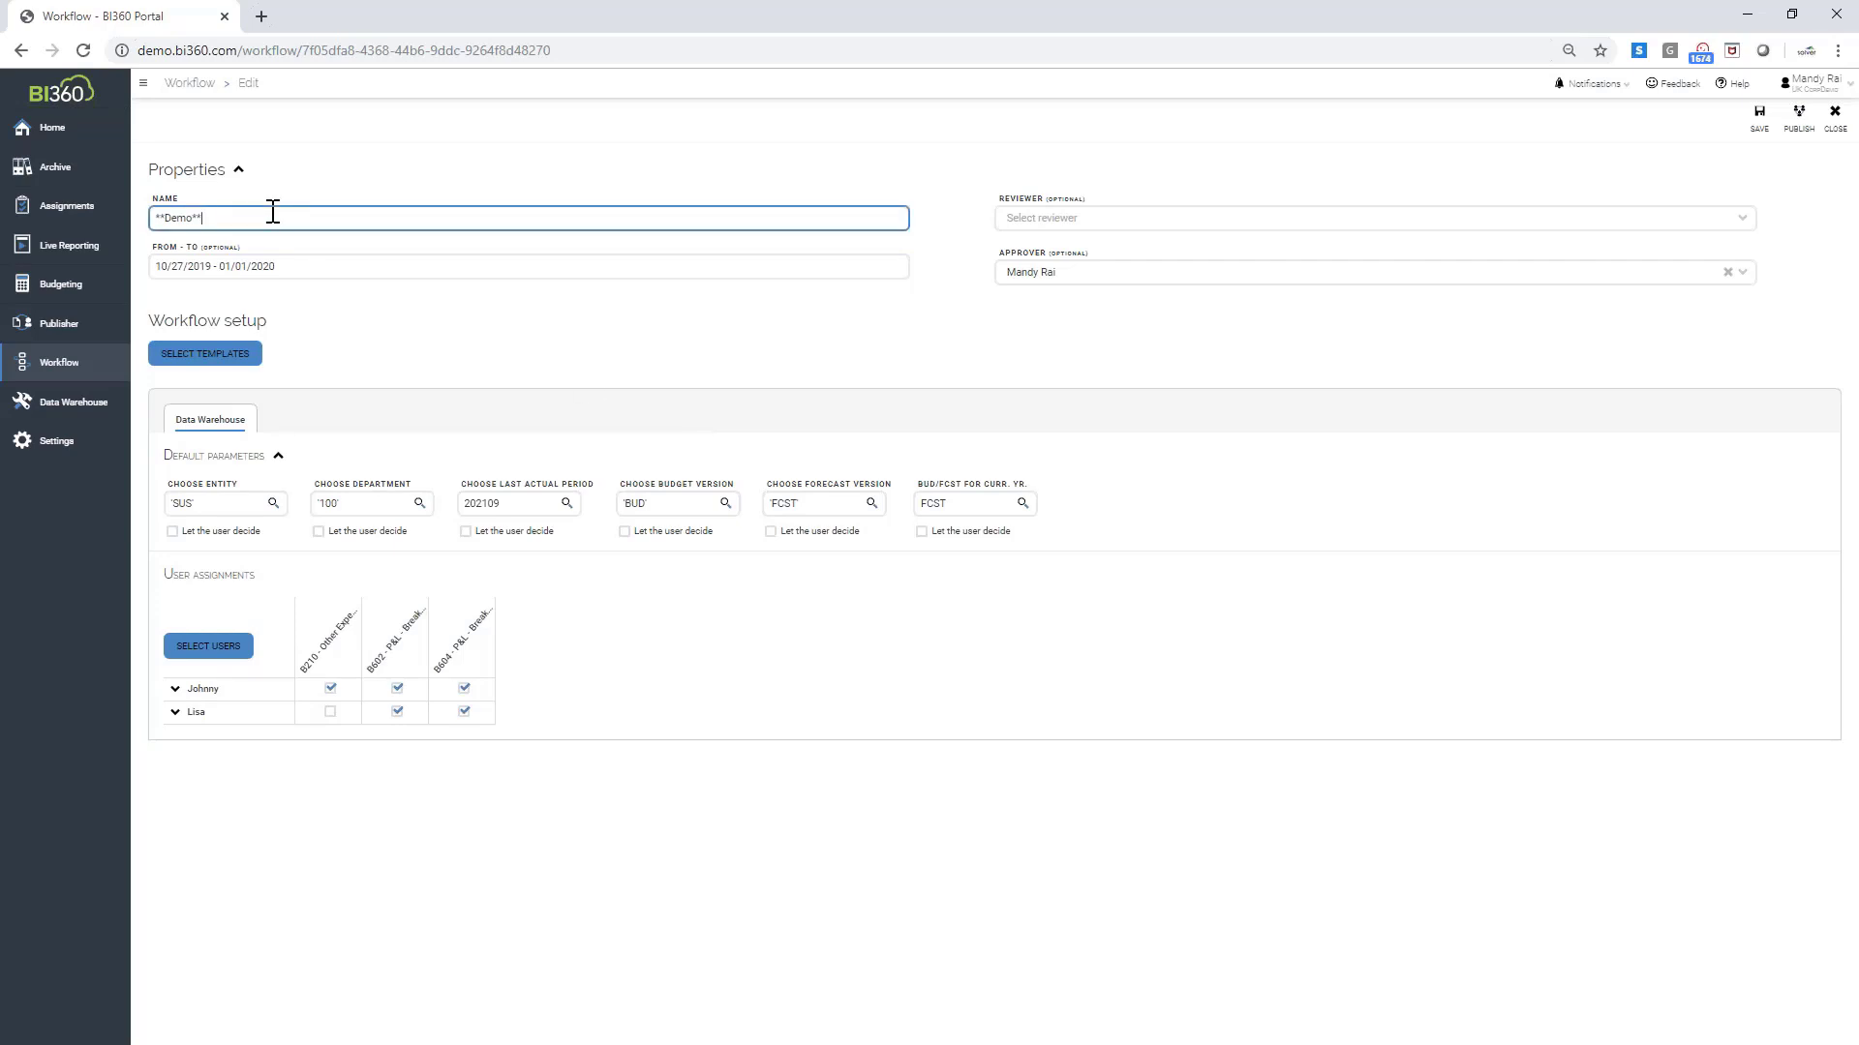
pyautogui.click(278, 266)
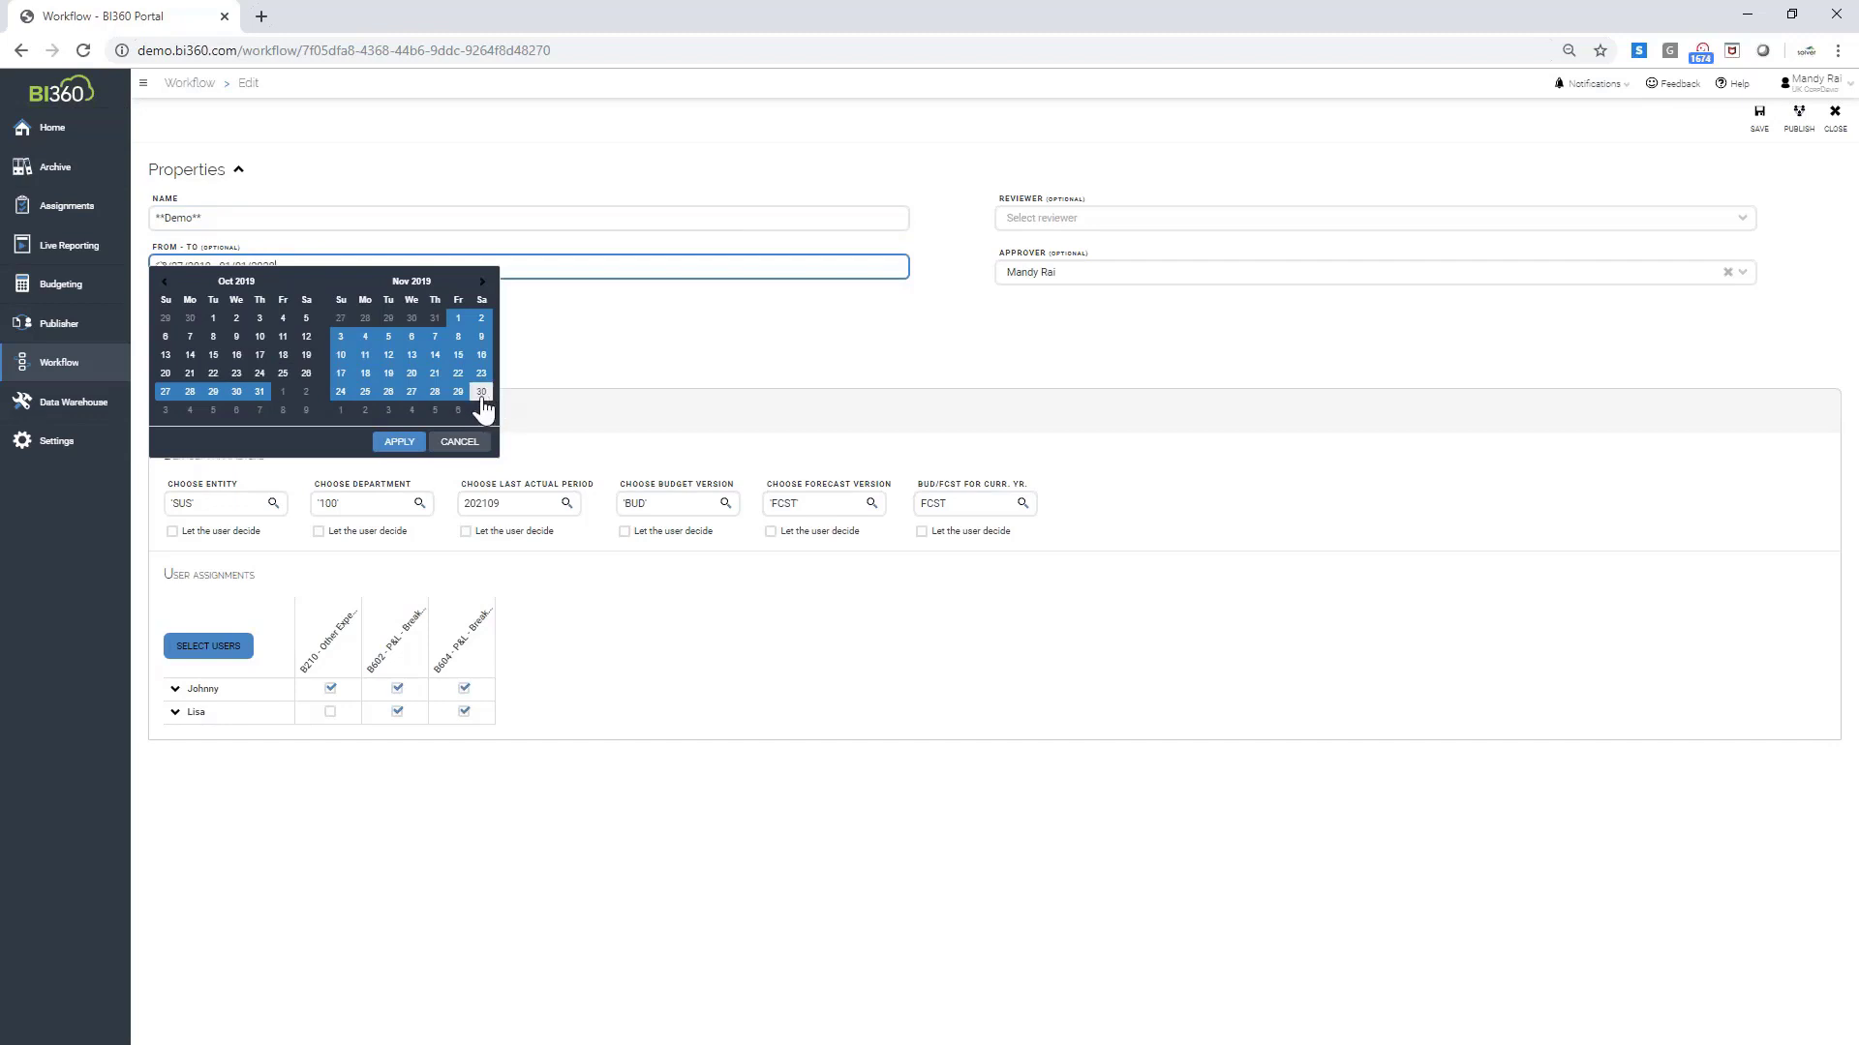
pyautogui.click(682, 348)
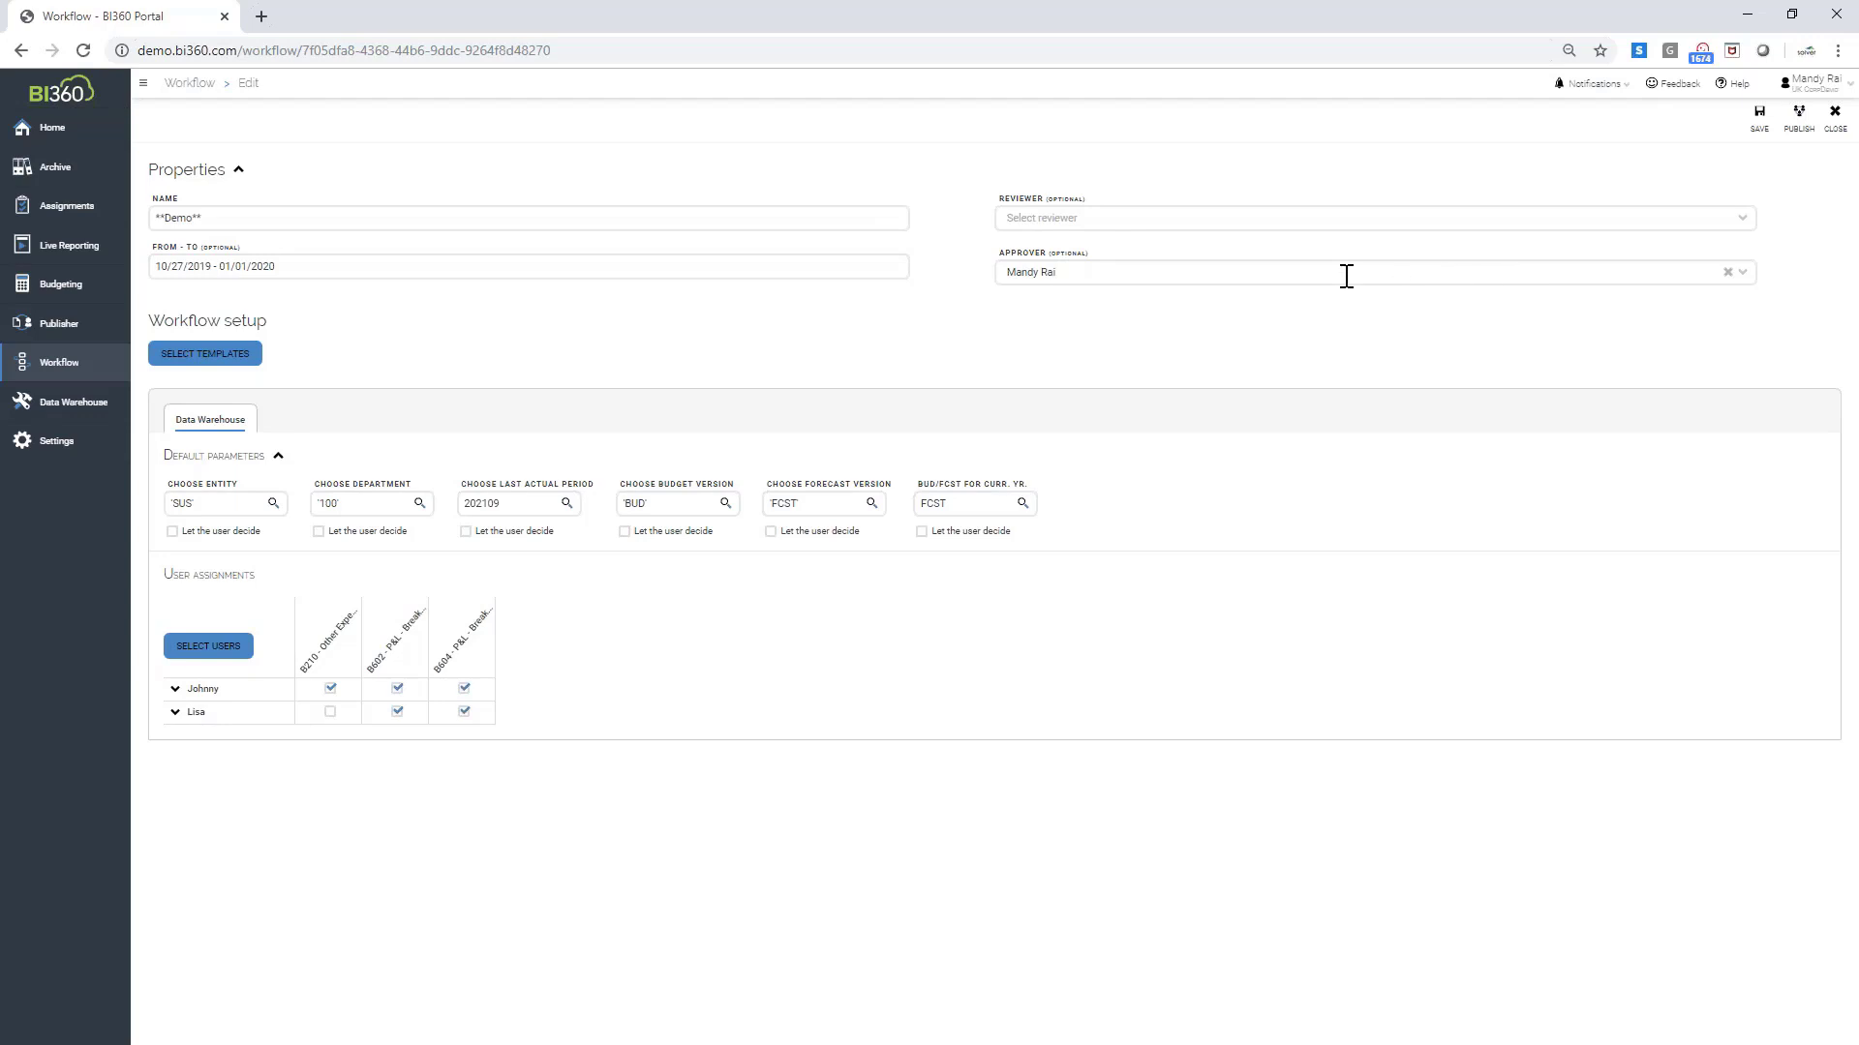
# Review which templates and which roles and users are selected for the workflow, cancelling both selections without changes
pyautogui.click(181, 366)
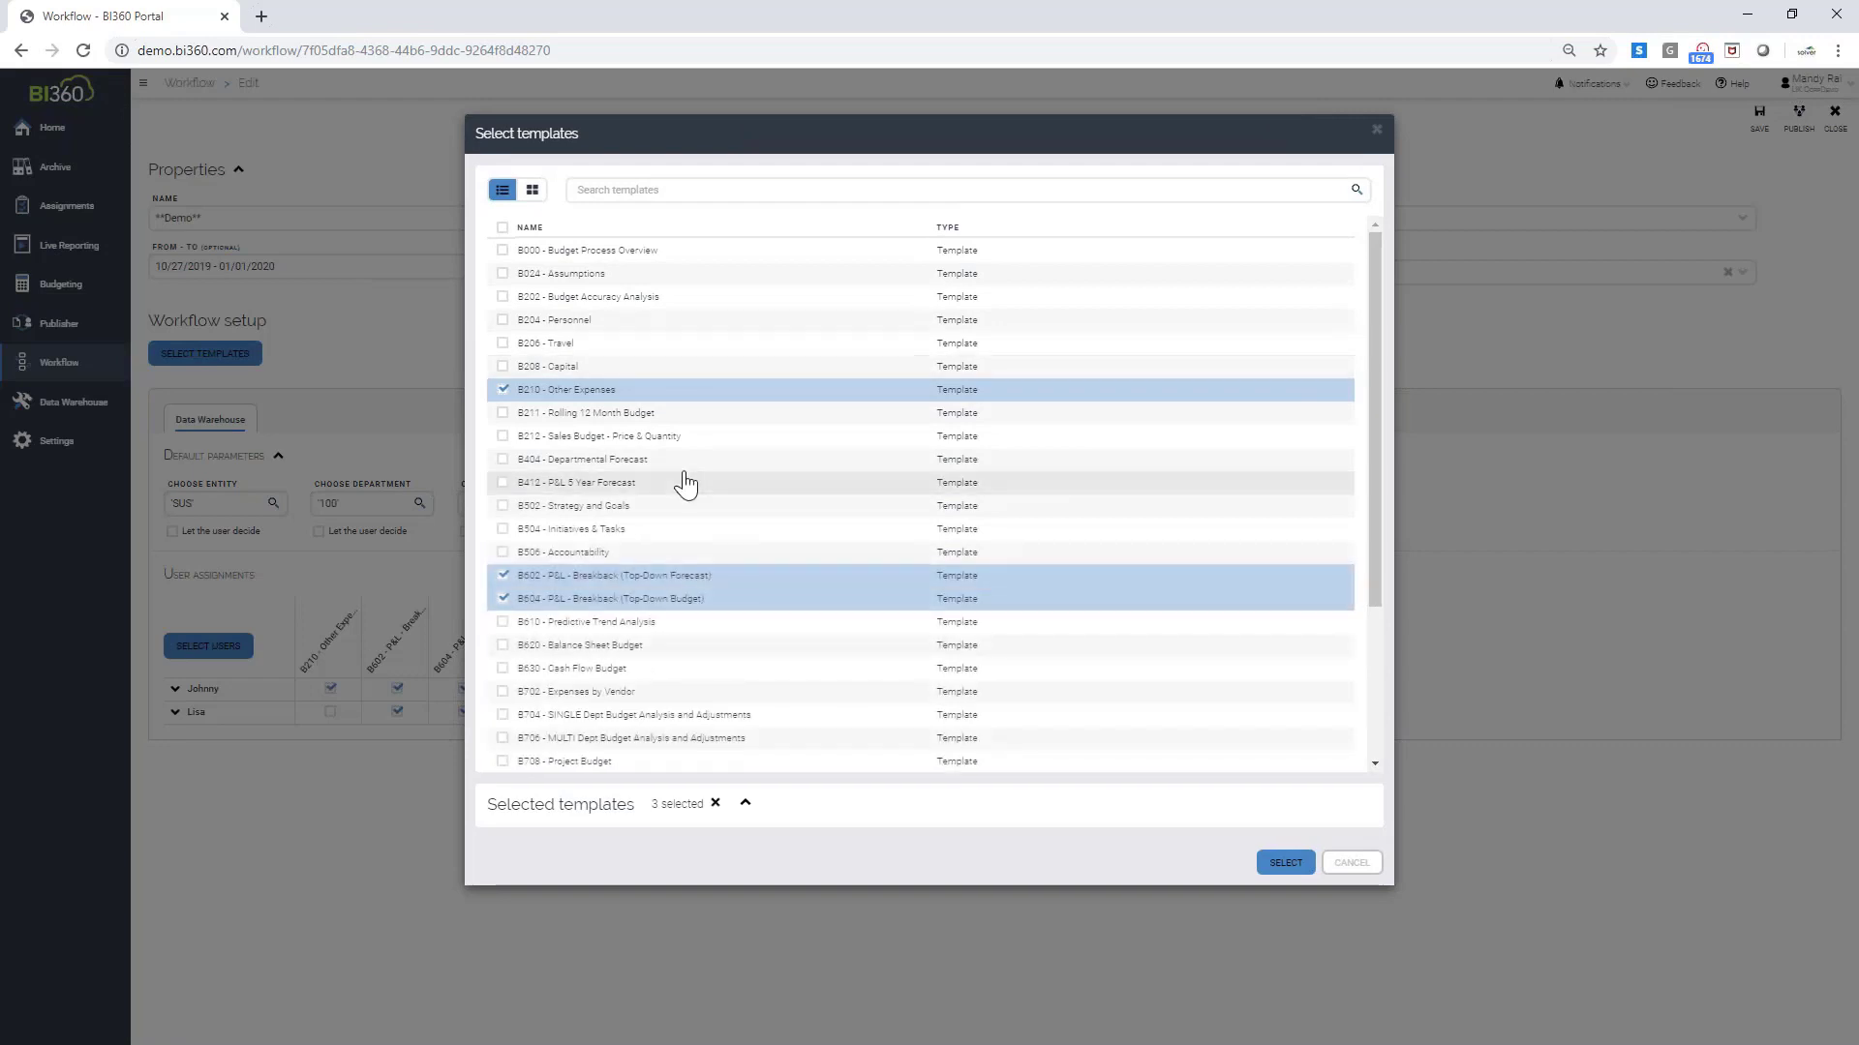
pyautogui.scroll(-3, 682, 521)
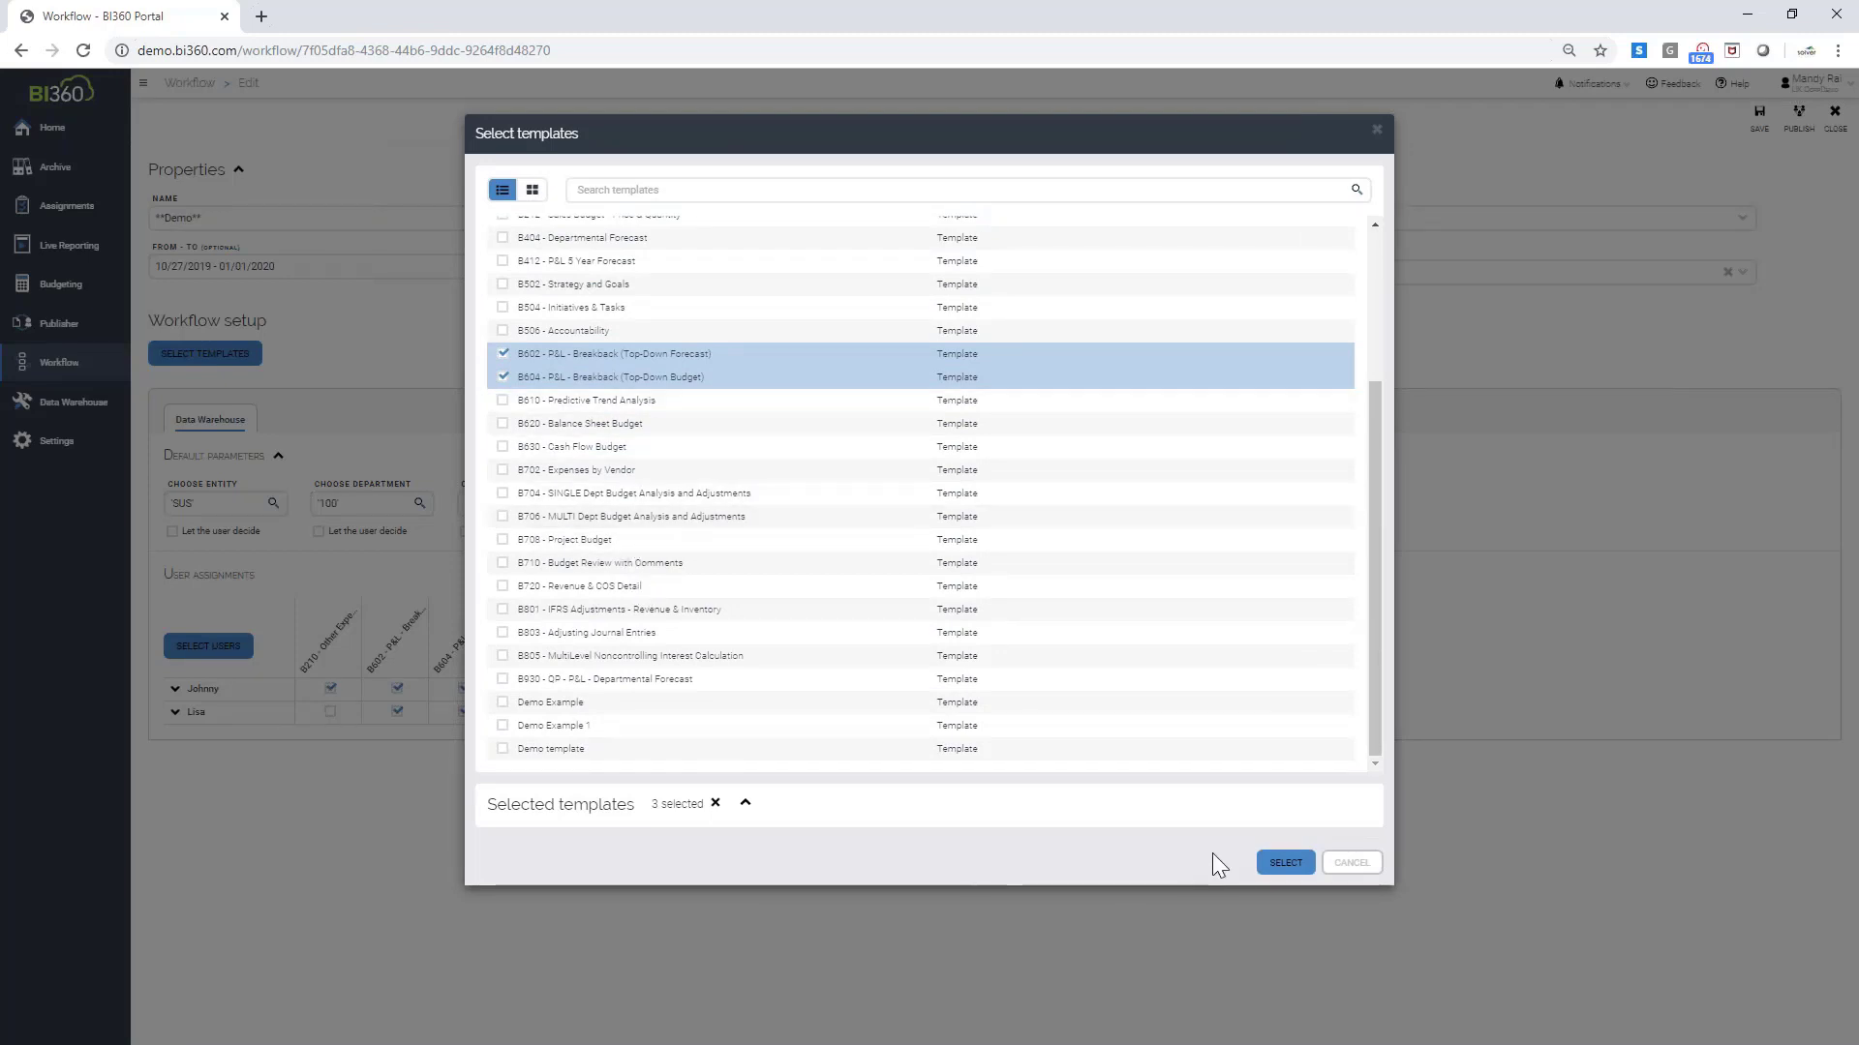
pyautogui.click(1353, 863)
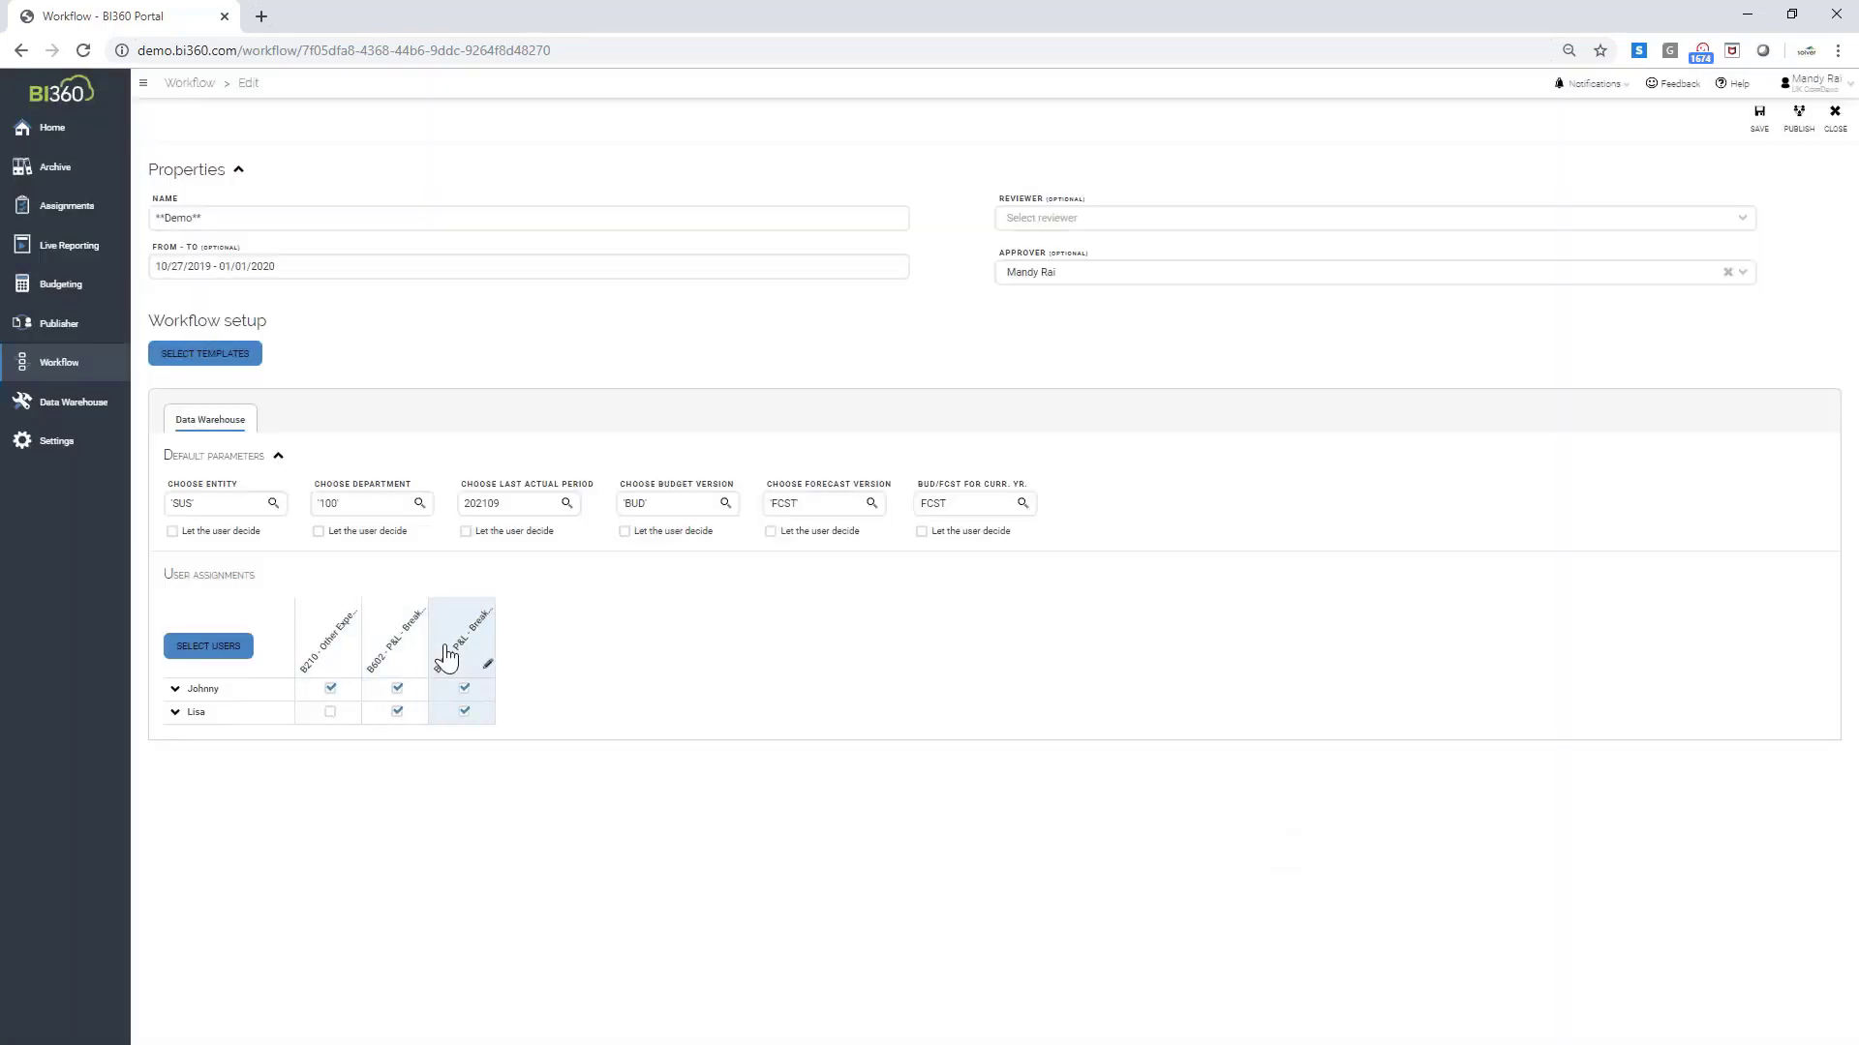
pyautogui.click(210, 646)
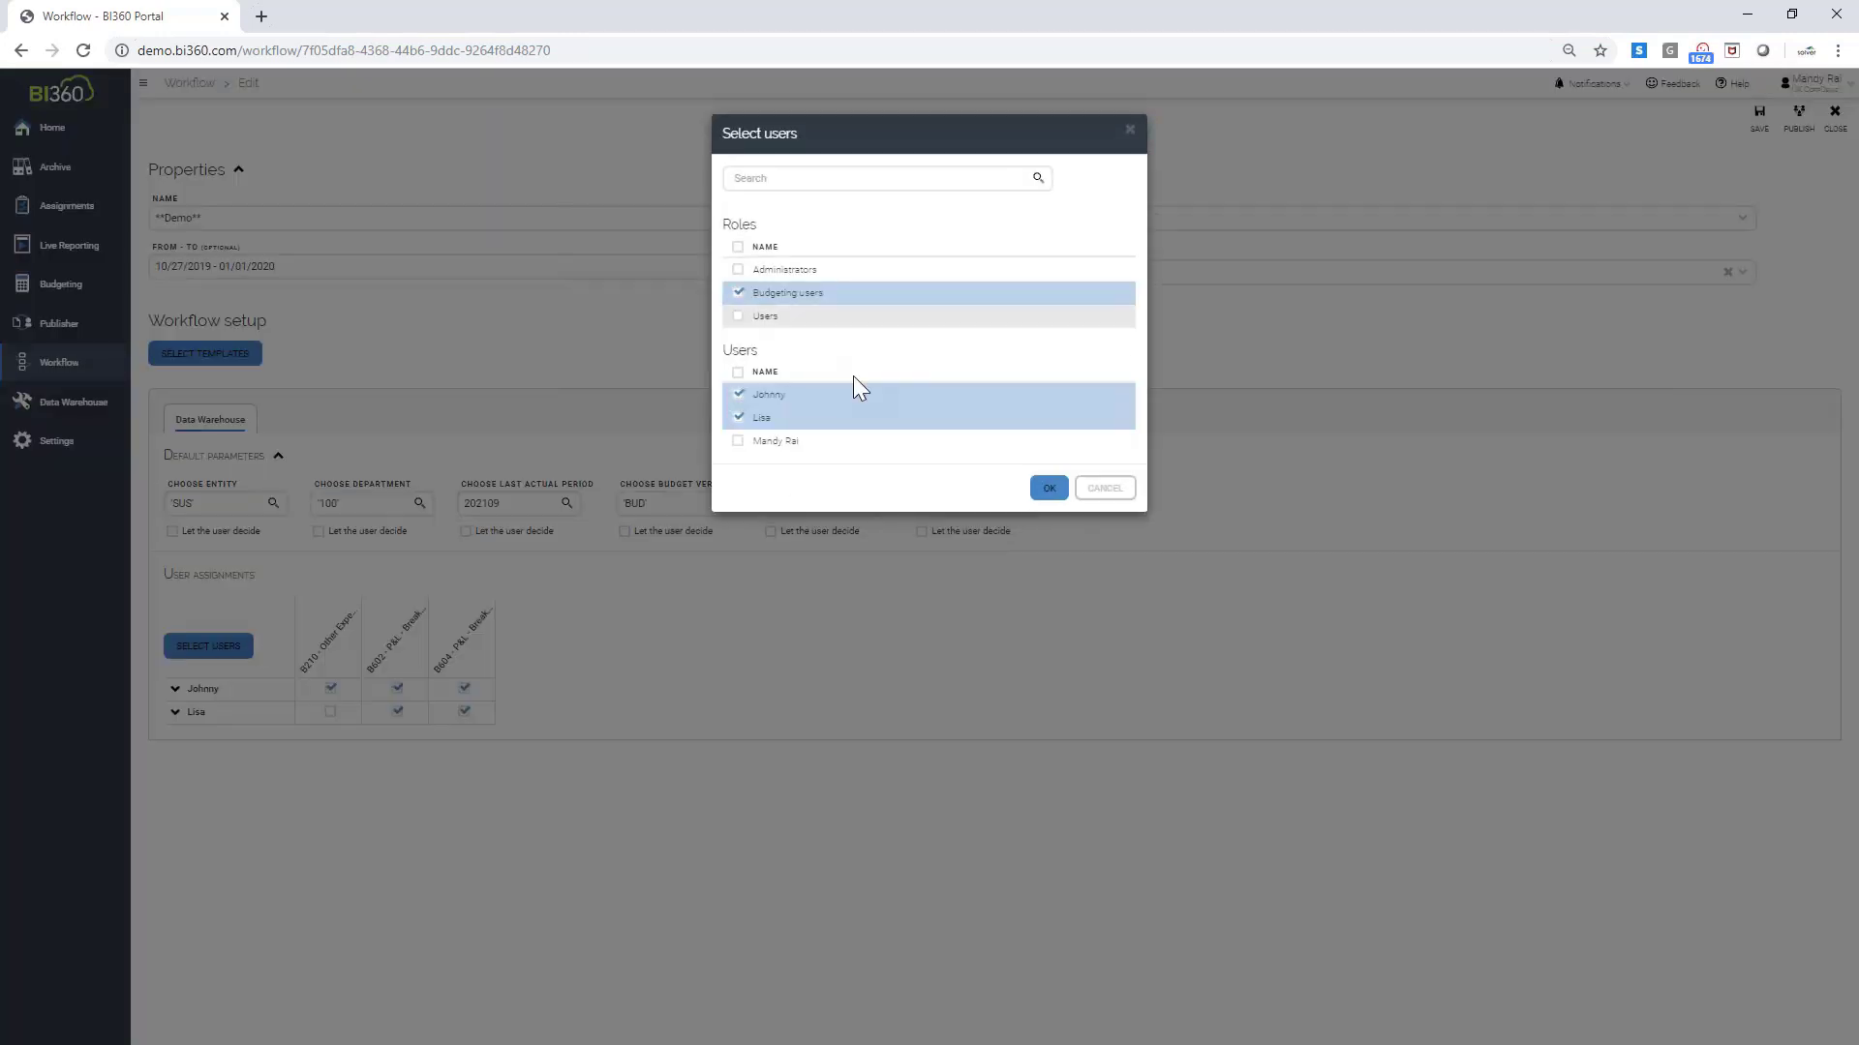
pyautogui.click(1105, 488)
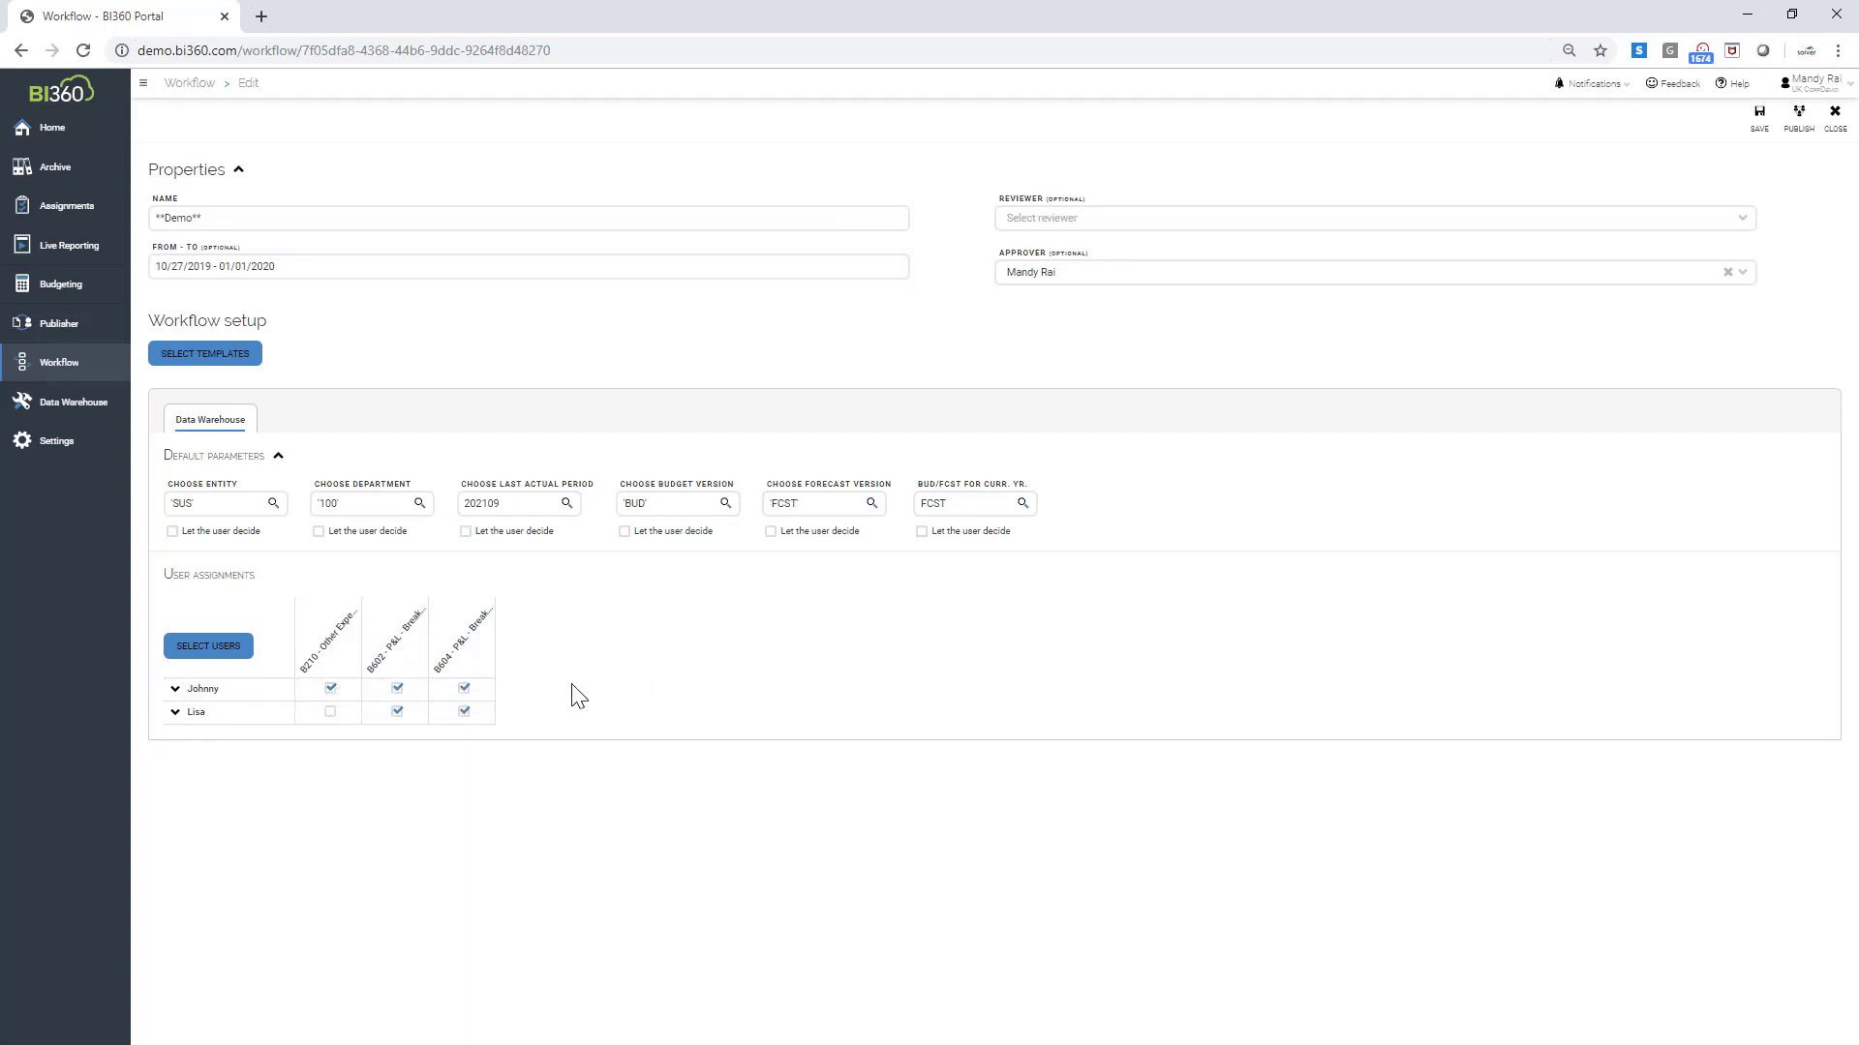
# Unassign the B604 - P&L Breakback template from the second user, save the workflow and publish it
pyautogui.click(465, 713)
pyautogui.click(1762, 129)
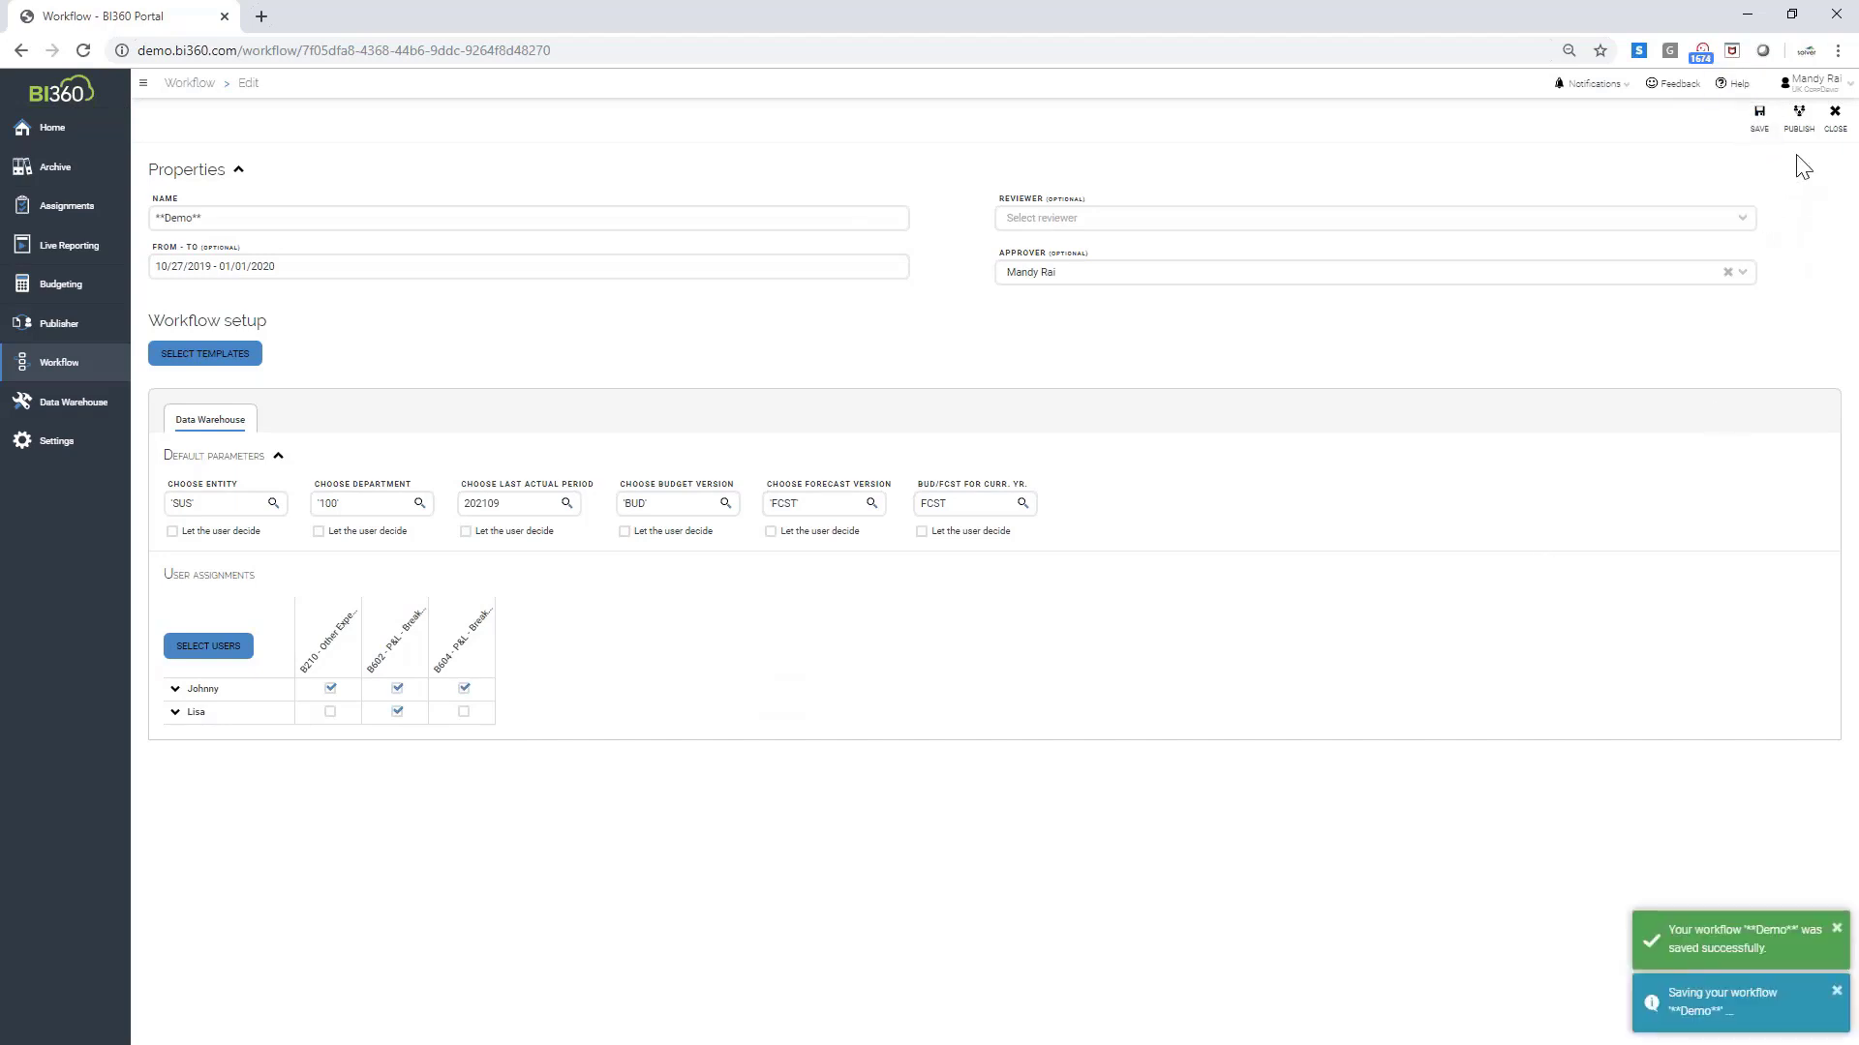
pyautogui.click(1798, 137)
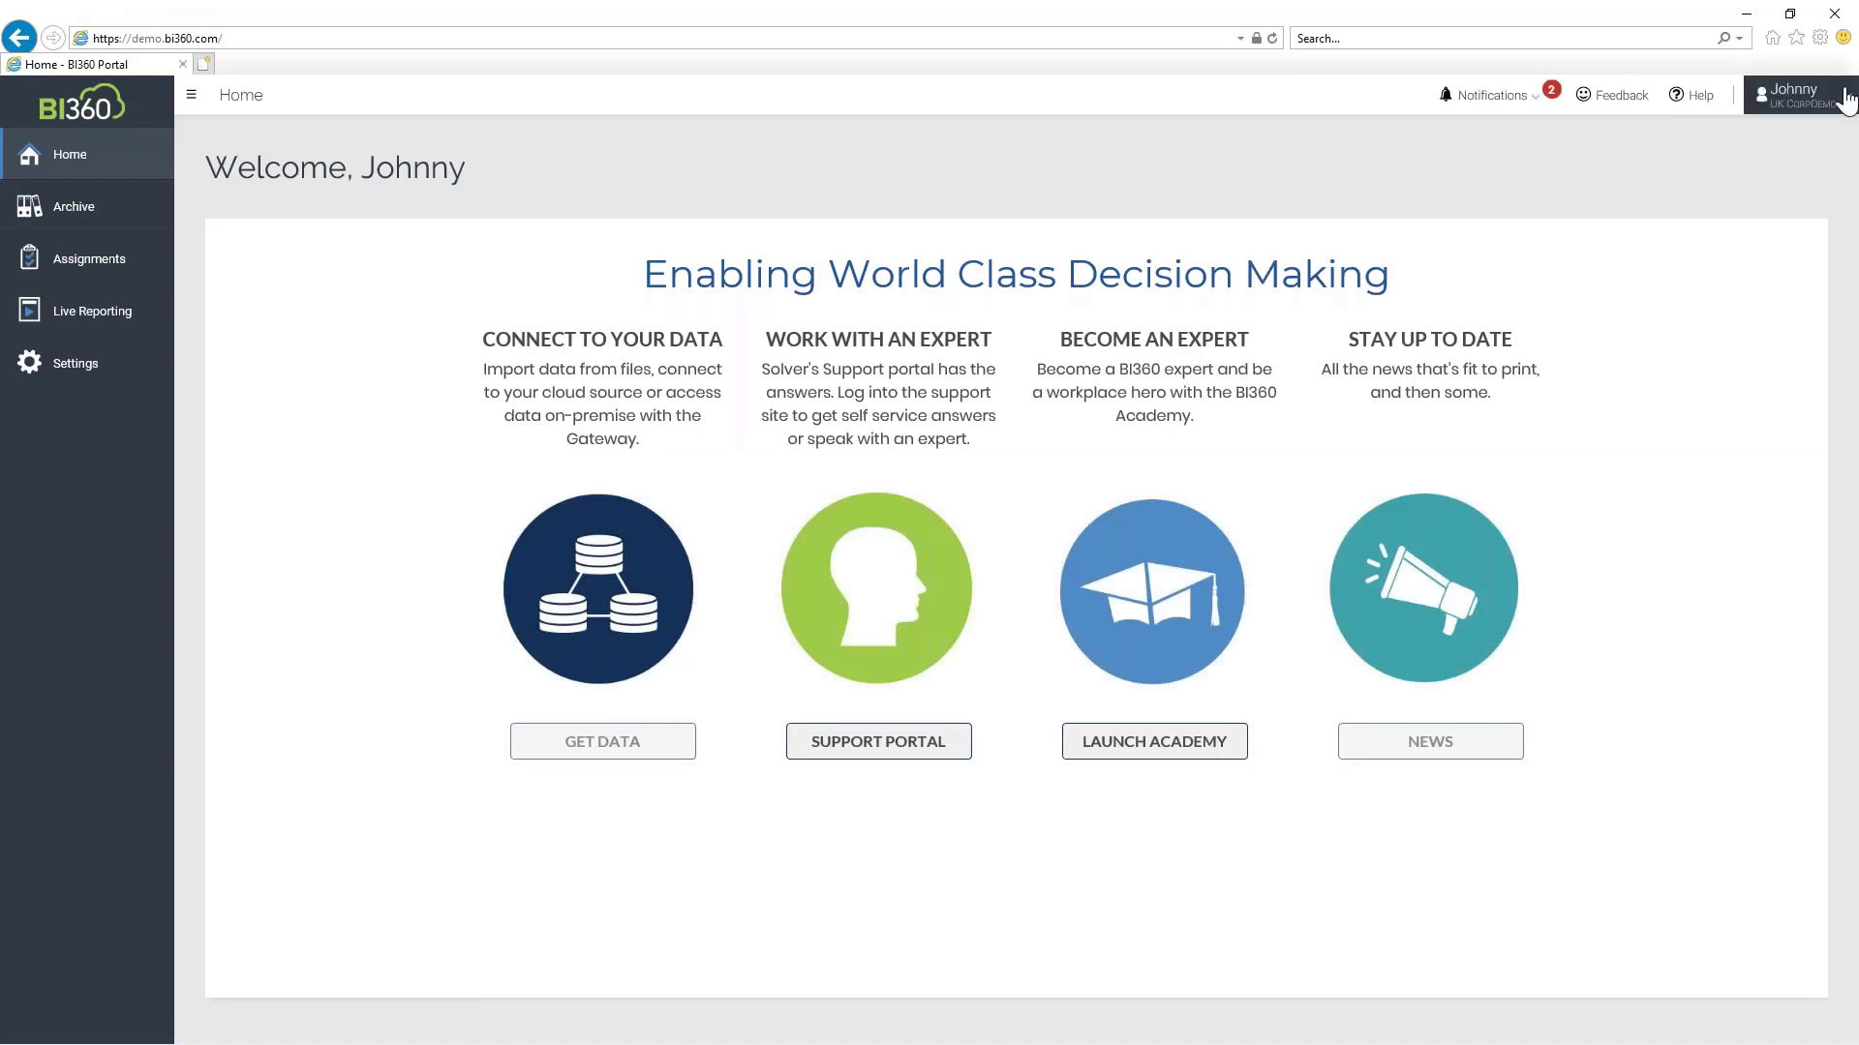
# In the assigned user's portal session, check the notifications and open the B210 - Other Expenses assignment of the **Demo** workflow
pyautogui.click(1531, 107)
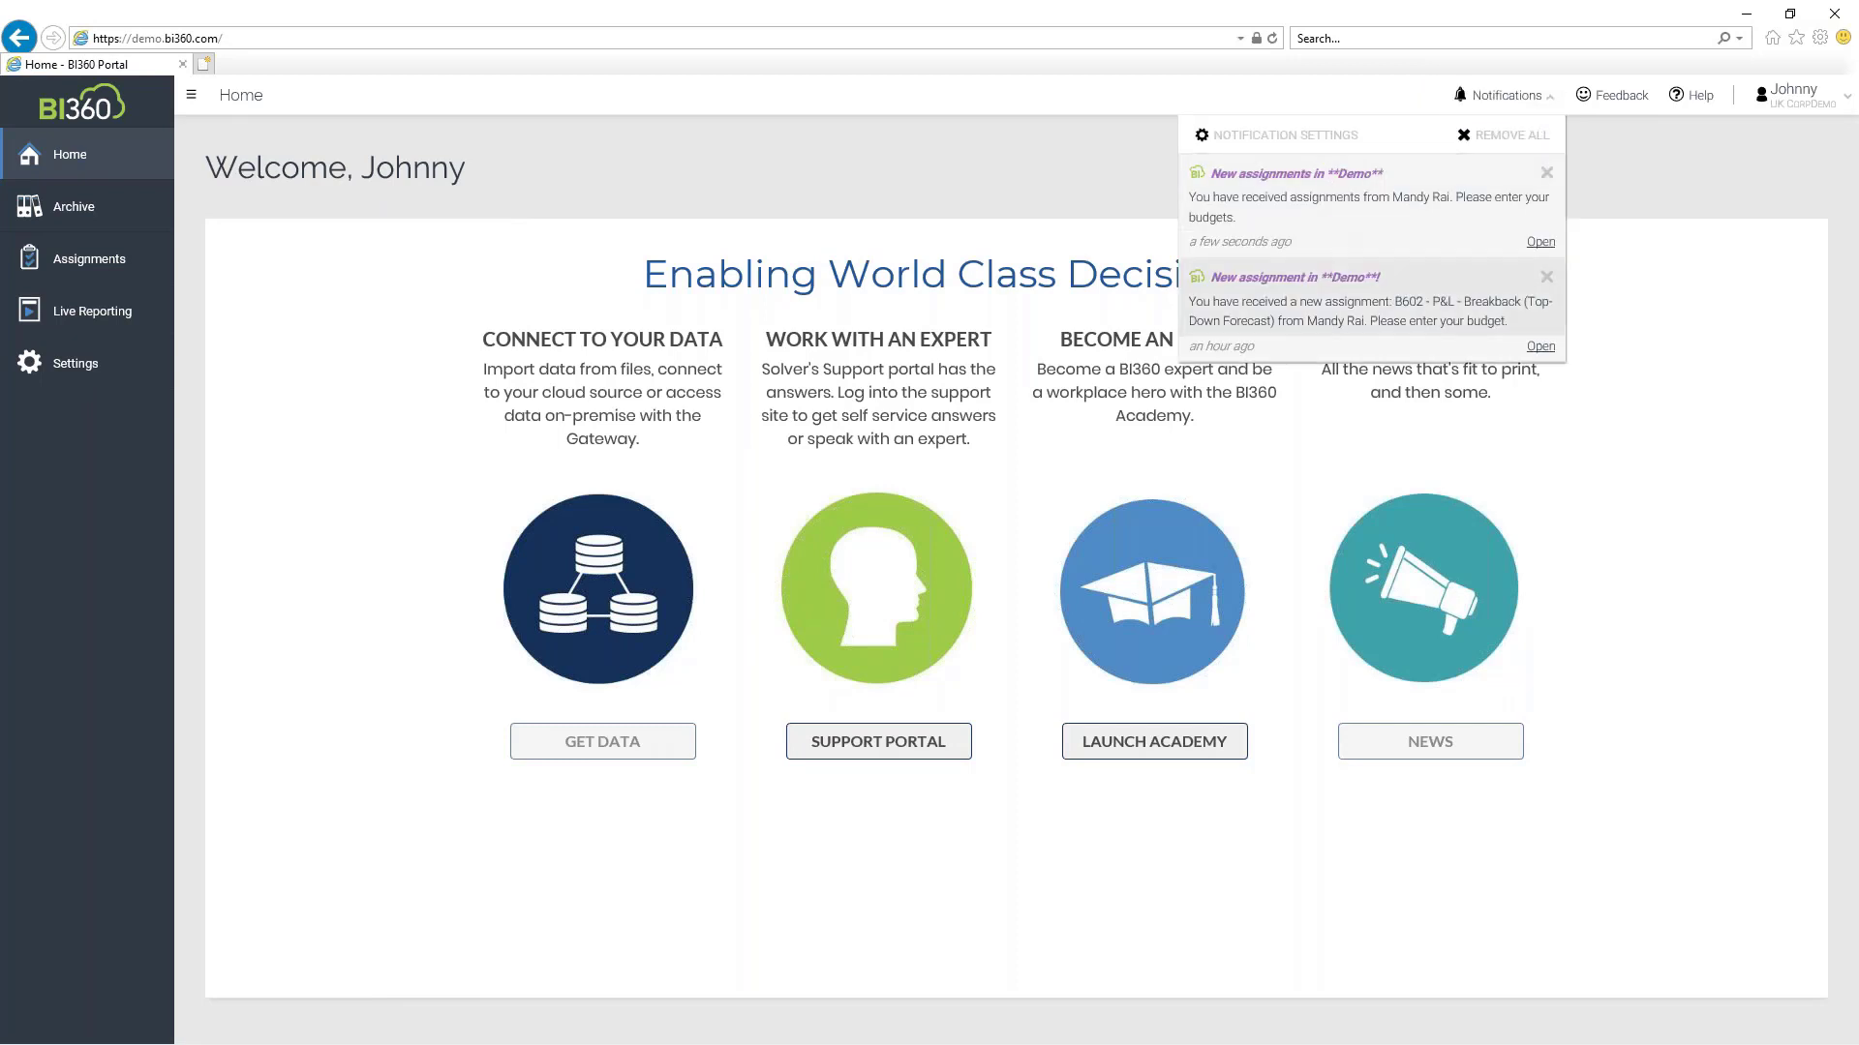
pyautogui.click(1527, 106)
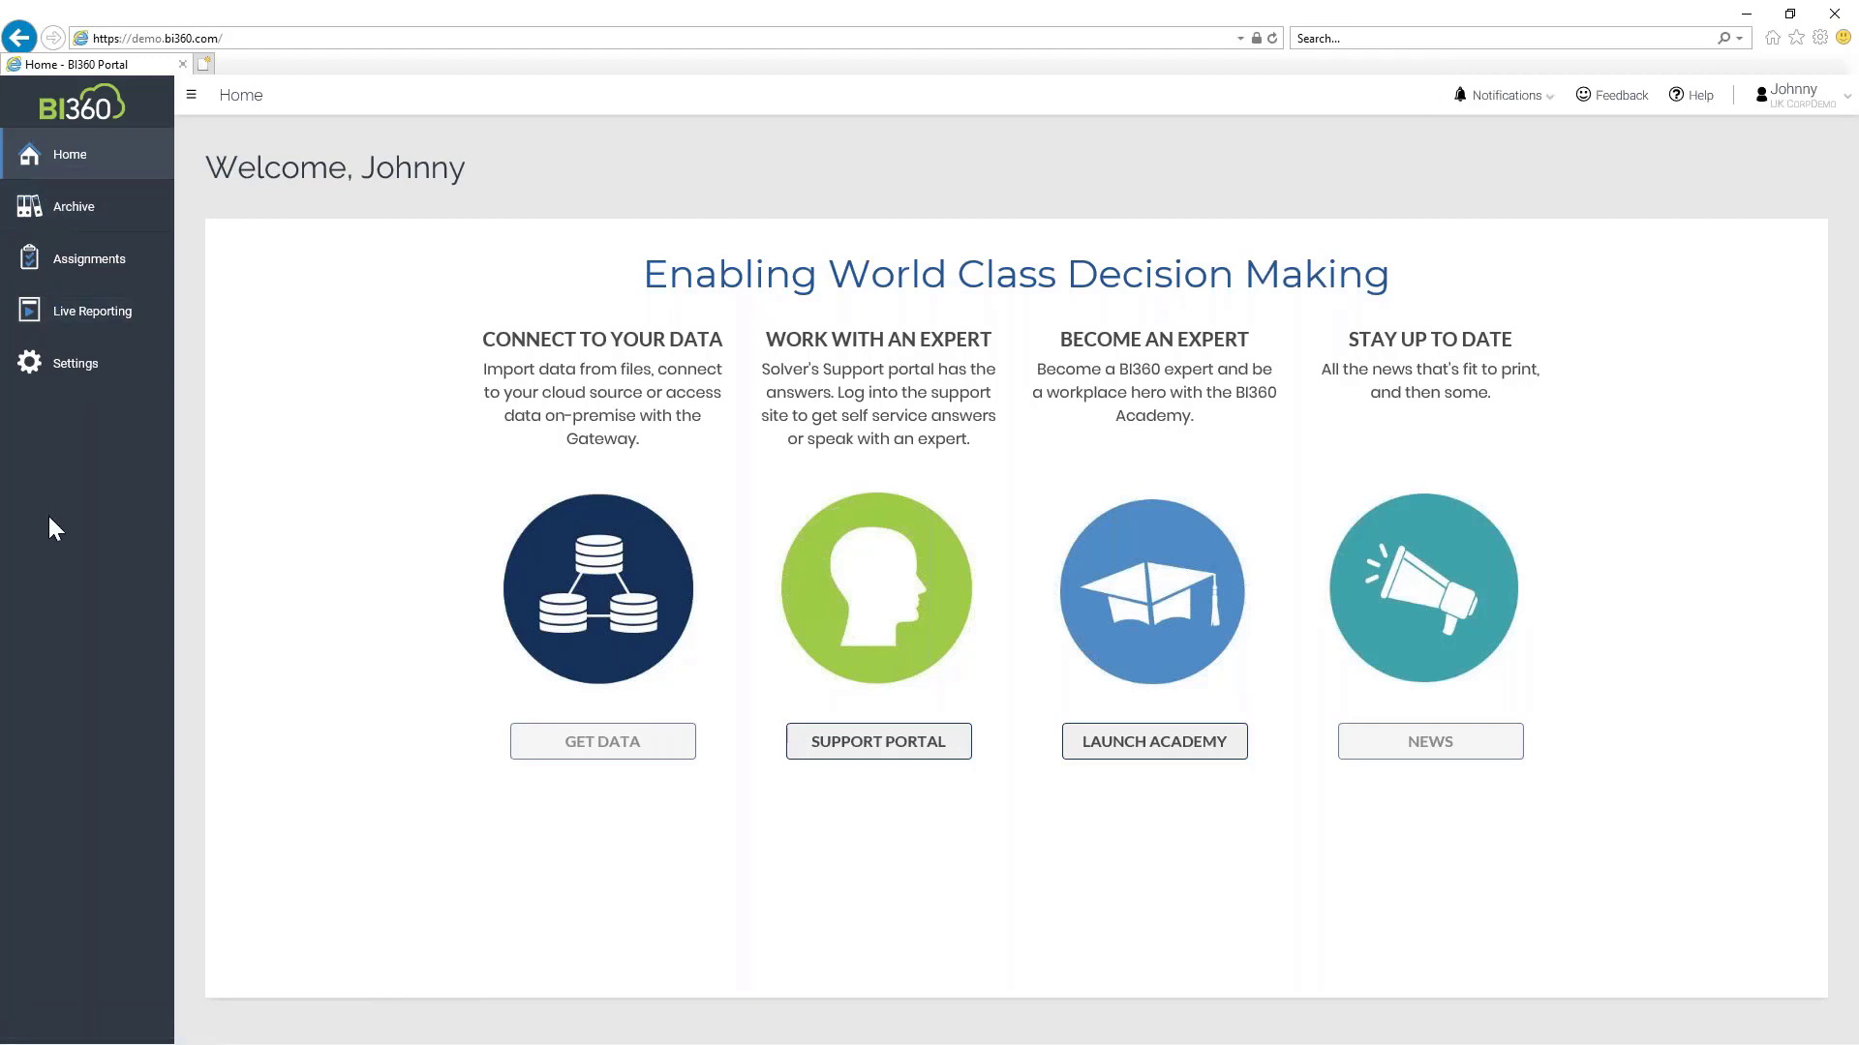
pyautogui.click(101, 272)
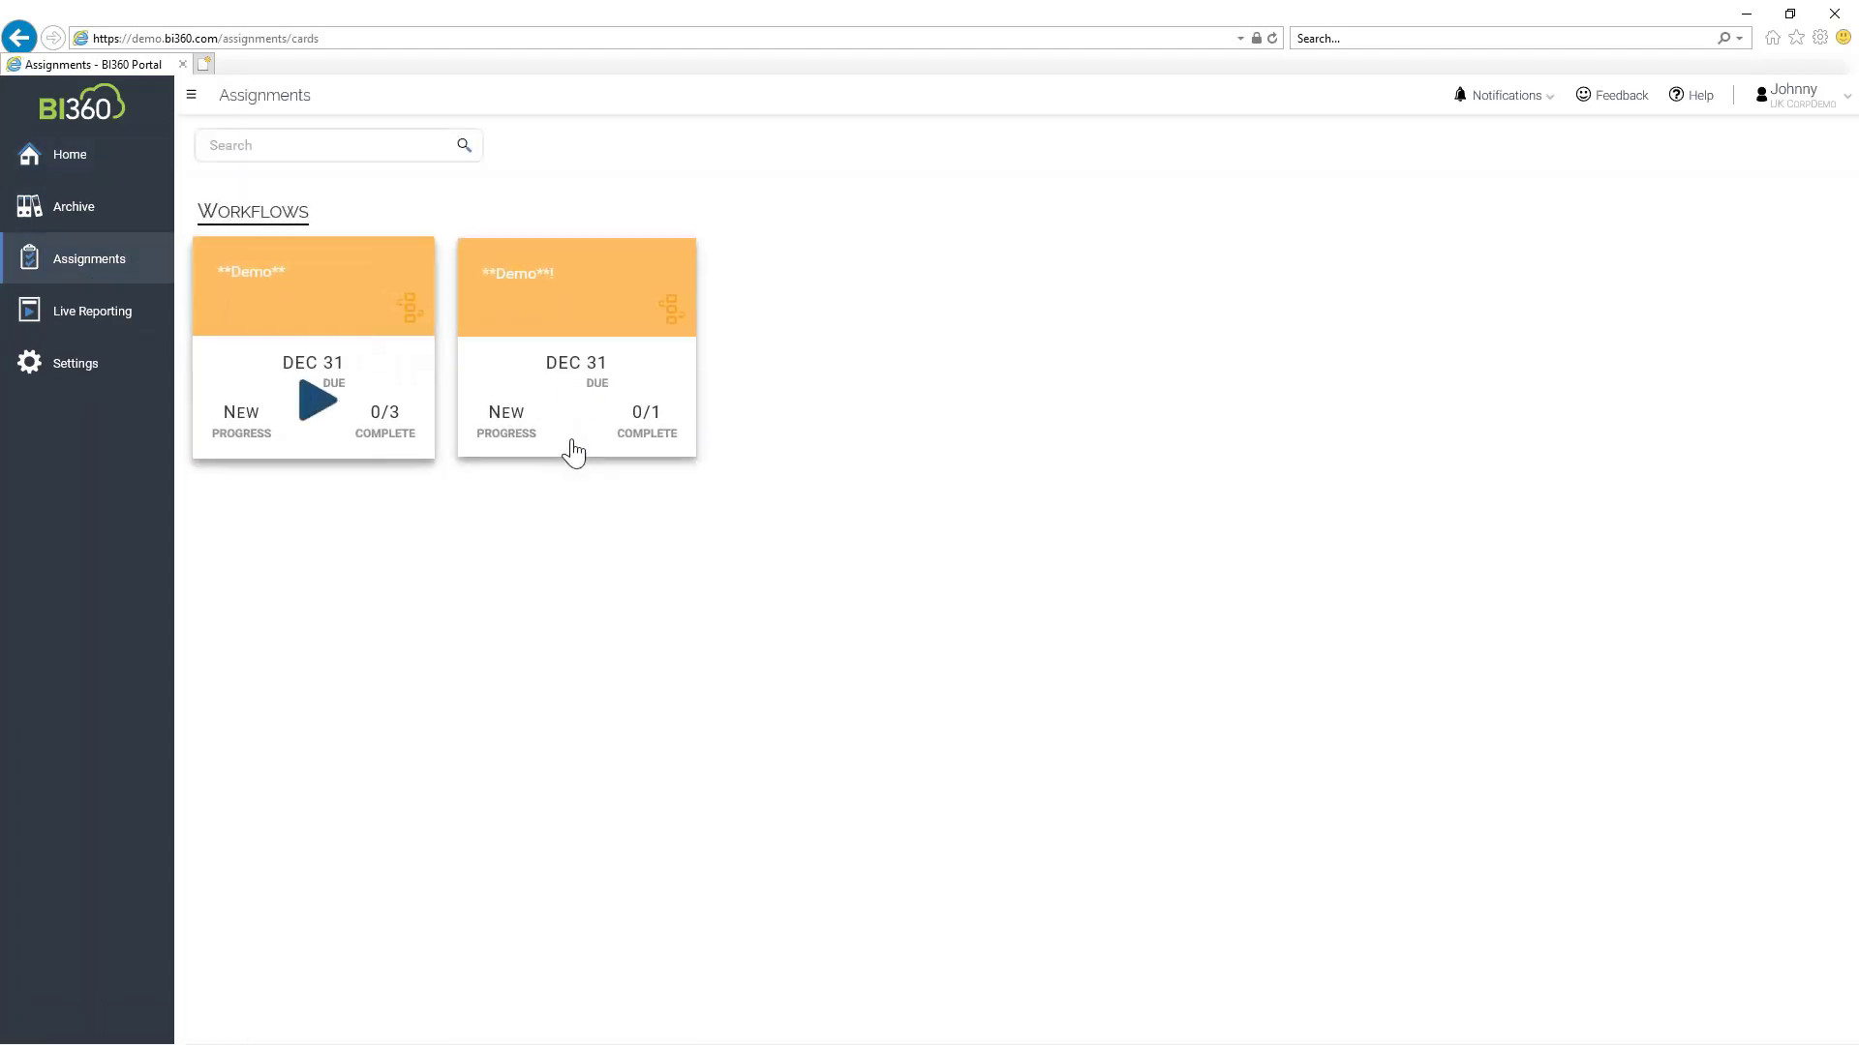
pyautogui.click(314, 418)
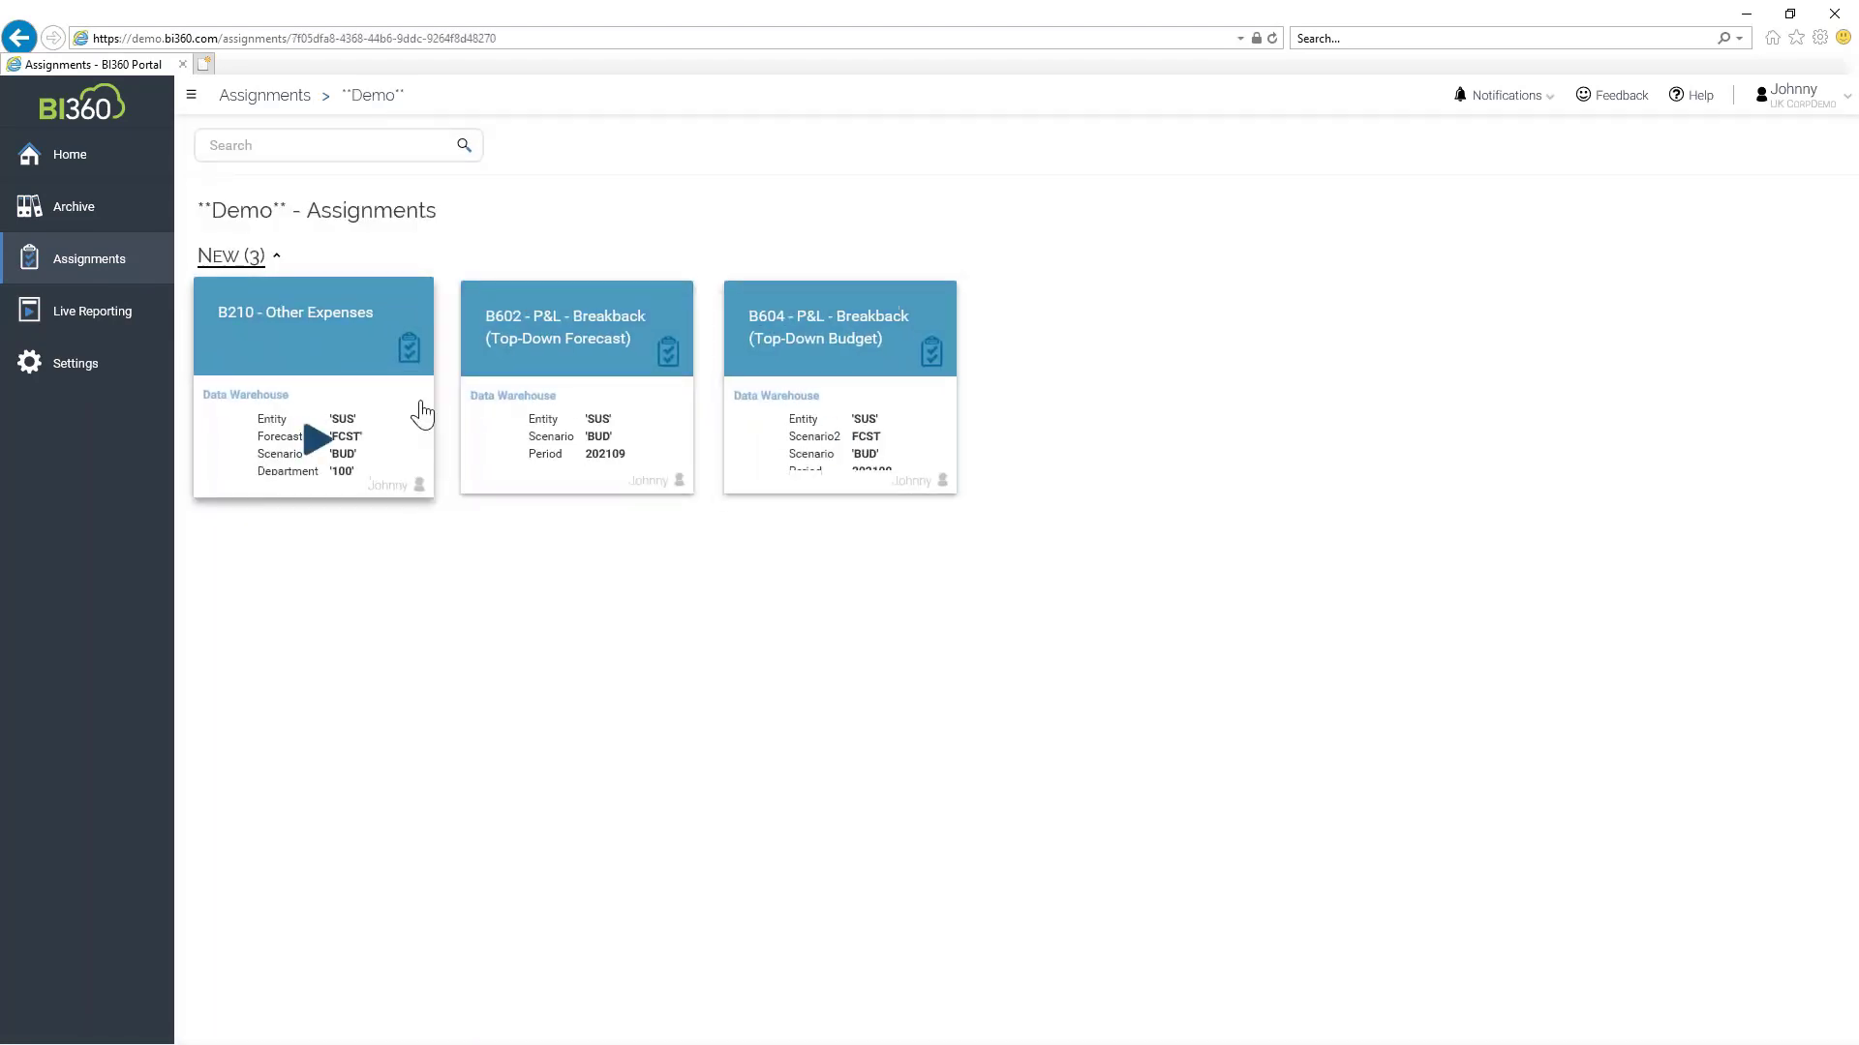
pyautogui.click(312, 445)
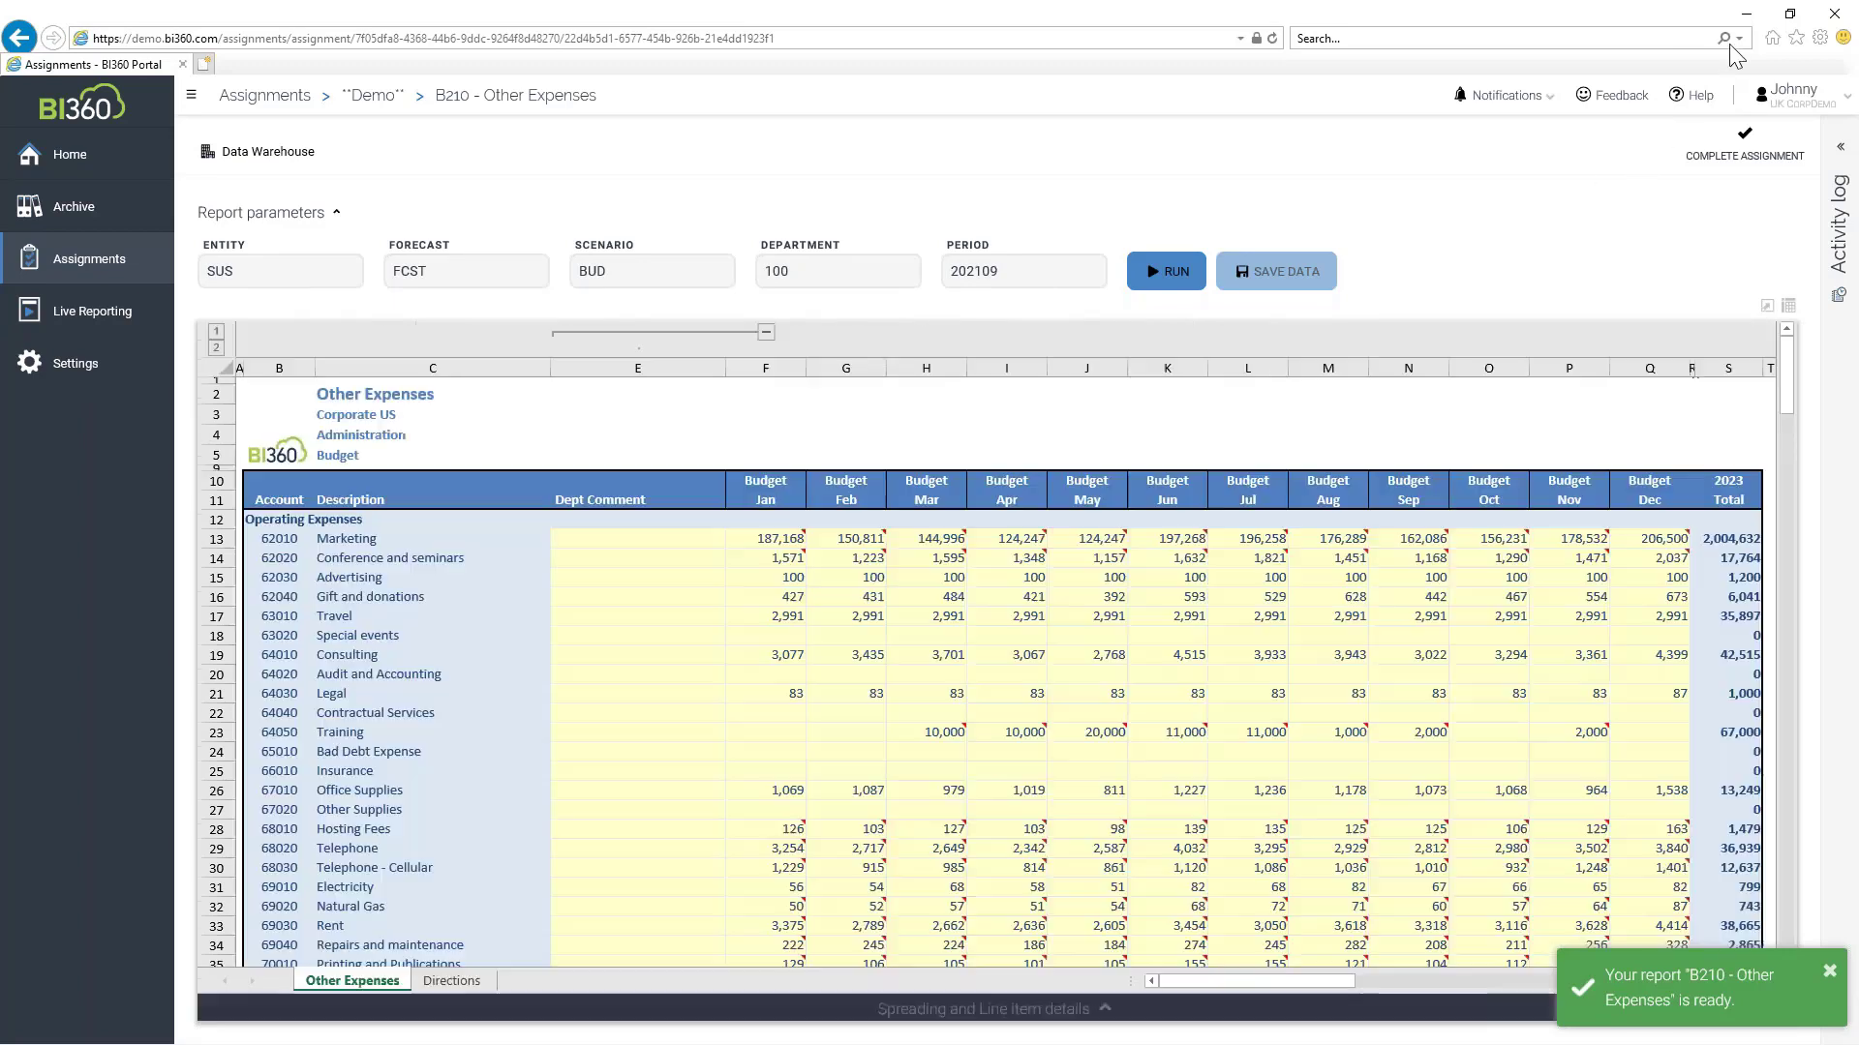
# Return to the administrator's portal session, look at the published **Demo** workflow in edit mode and close it
pyautogui.click(1743, 17)
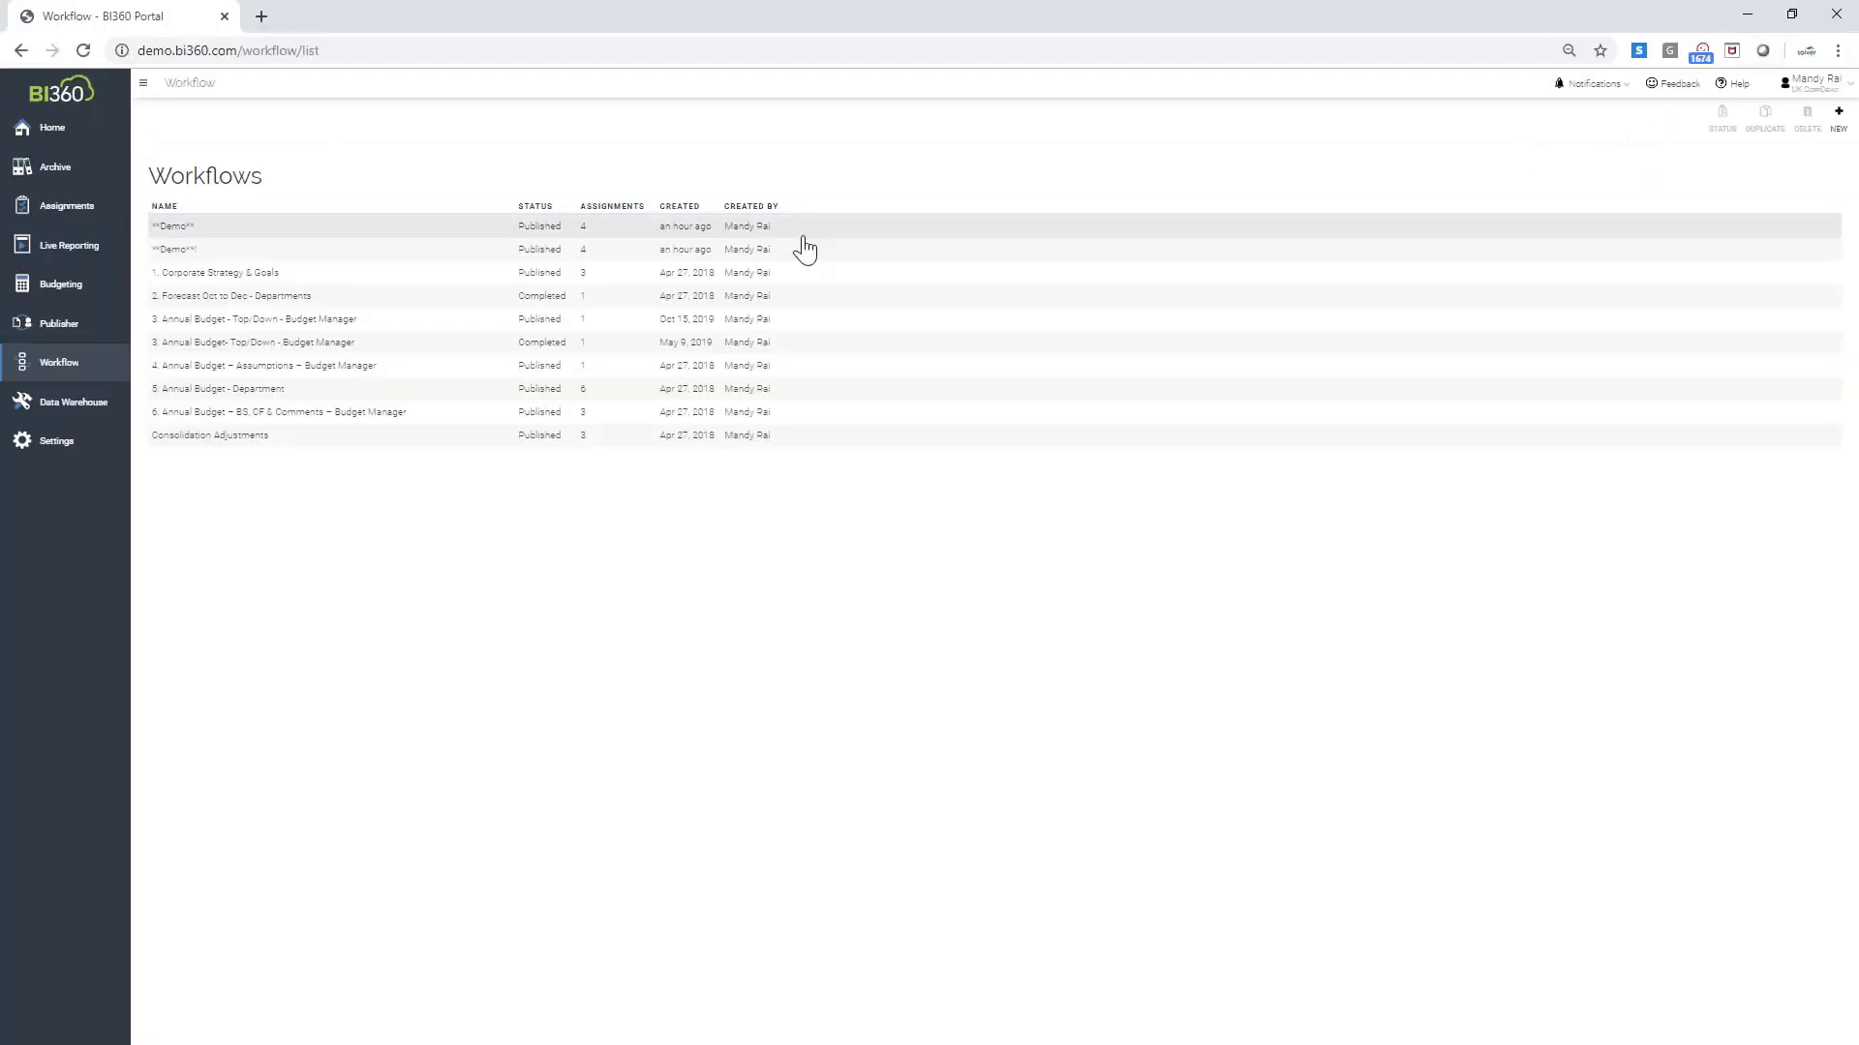
pyautogui.click(548, 231)
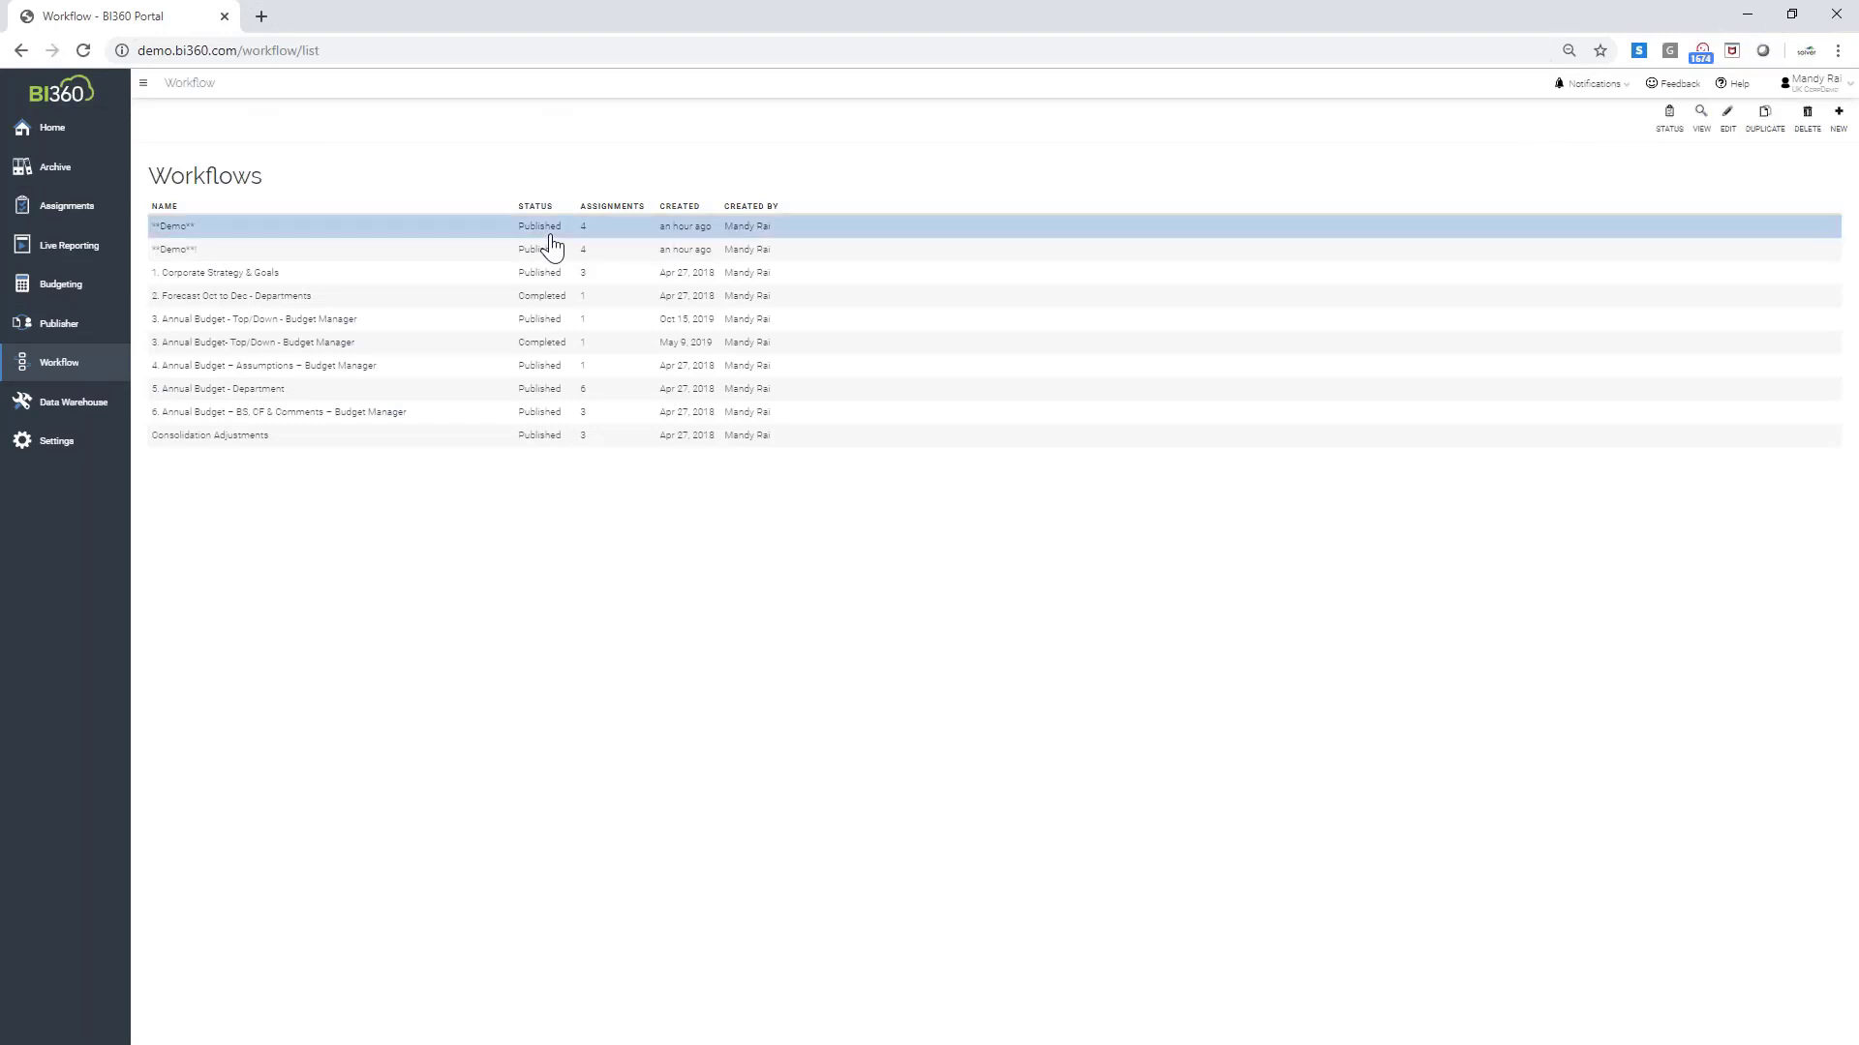
pyautogui.click(1724, 133)
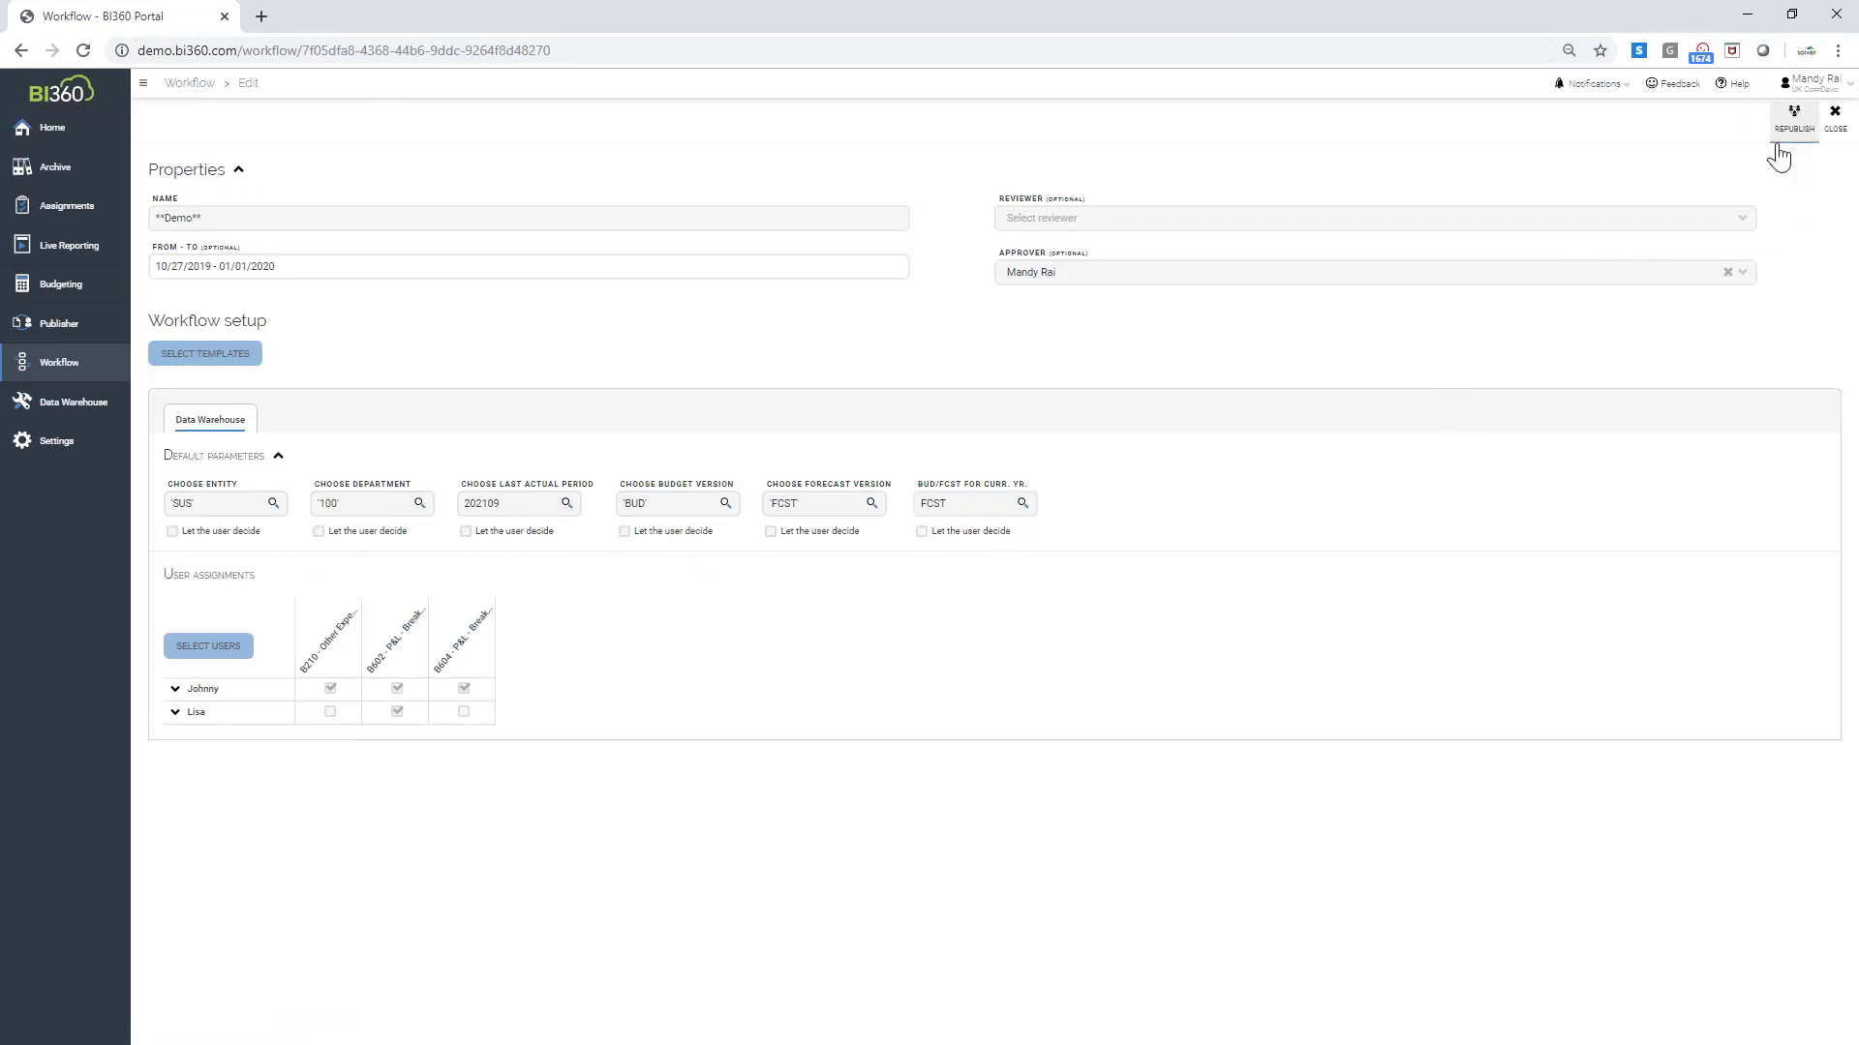
pyautogui.click(1834, 121)
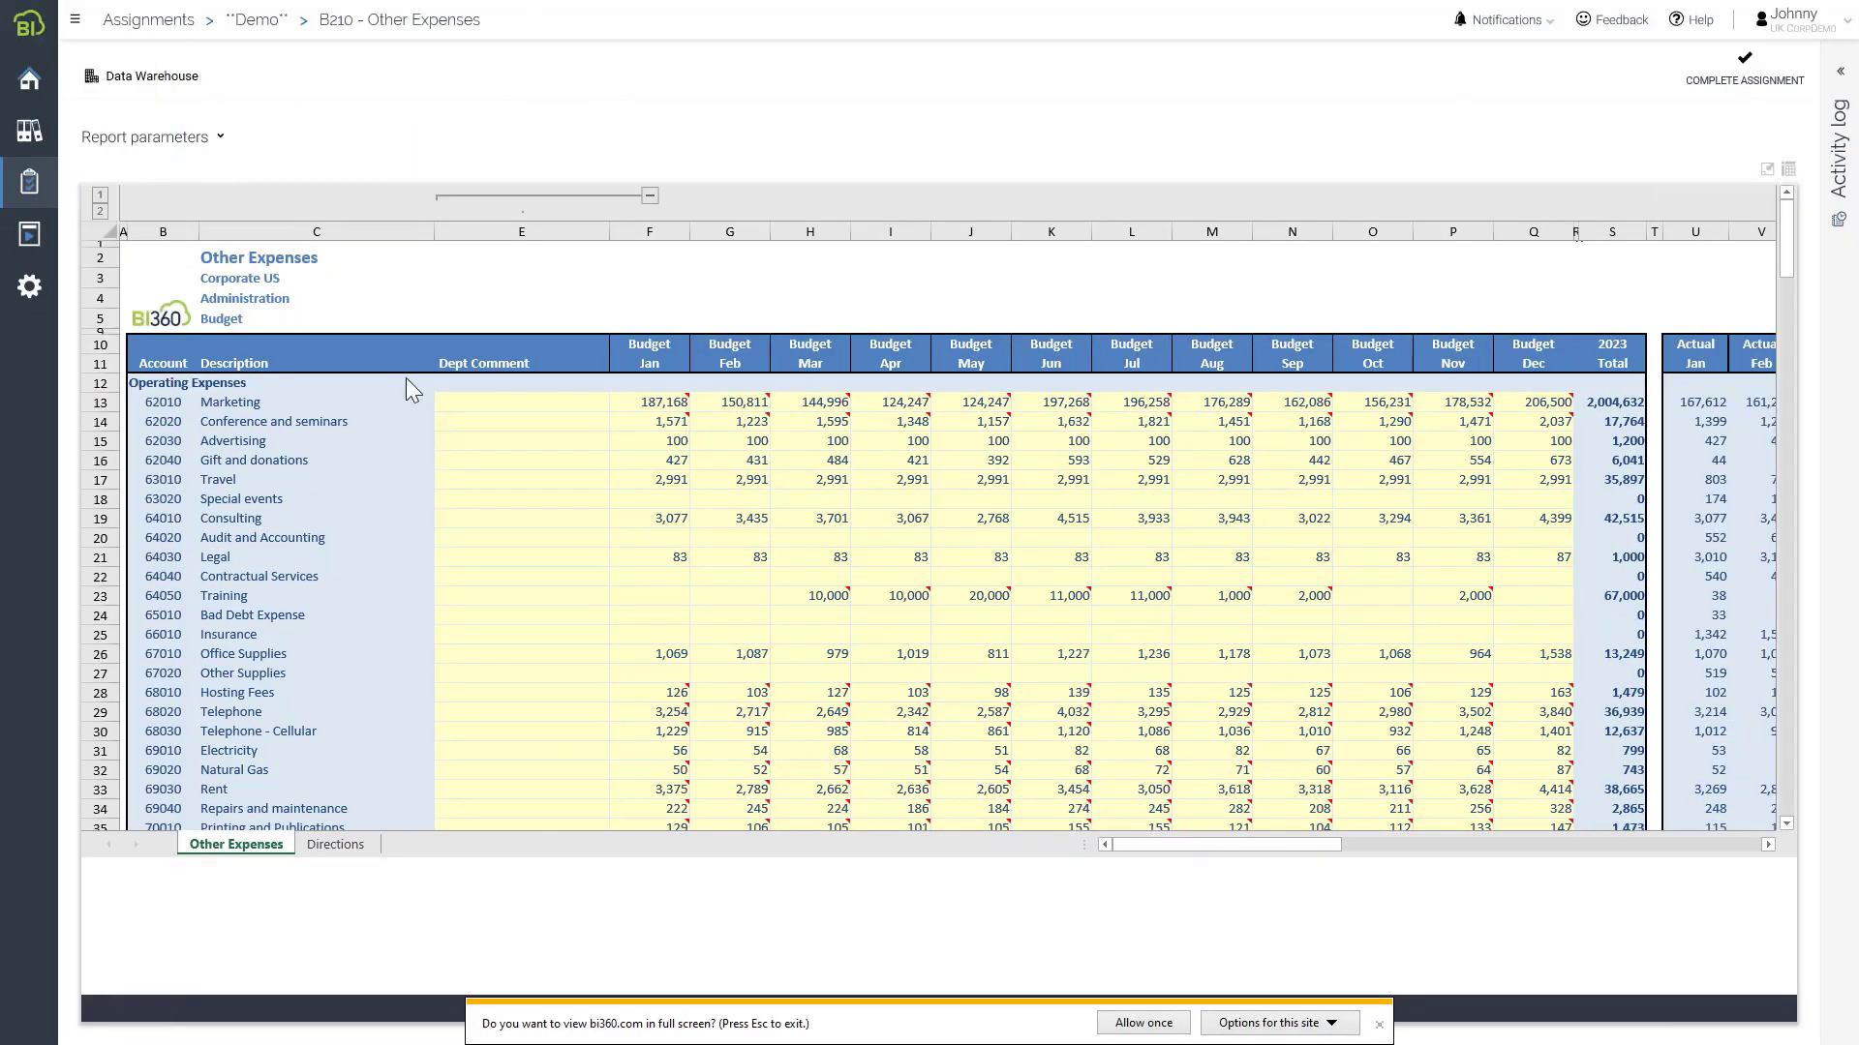
# Select the January to November budget cells of account 64050 Training and look over the 2022 actual and forecast columns
pyautogui.click(699, 596)
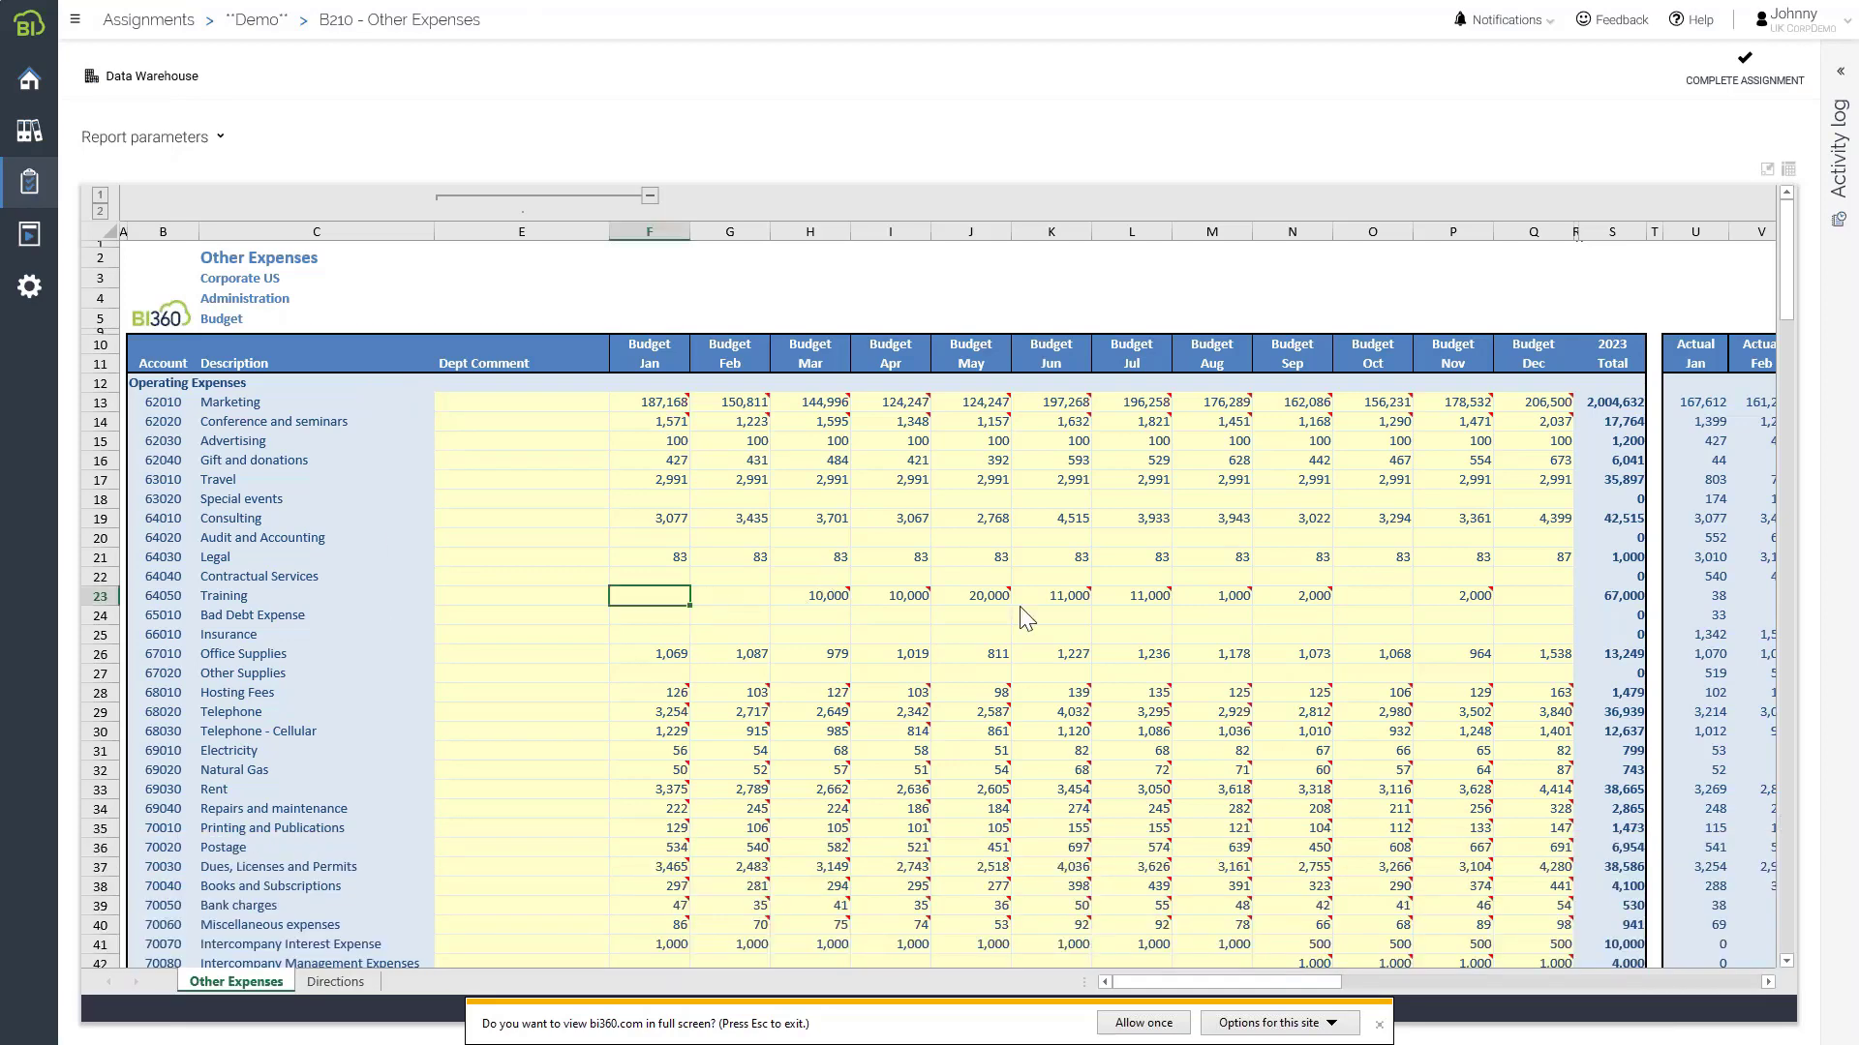
pyautogui.keyDown('shift'); pyautogui.click(1484, 596); pyautogui.keyUp('shift')
pyautogui.moveTo(1229, 989); pyautogui.dragTo(1442, 973)
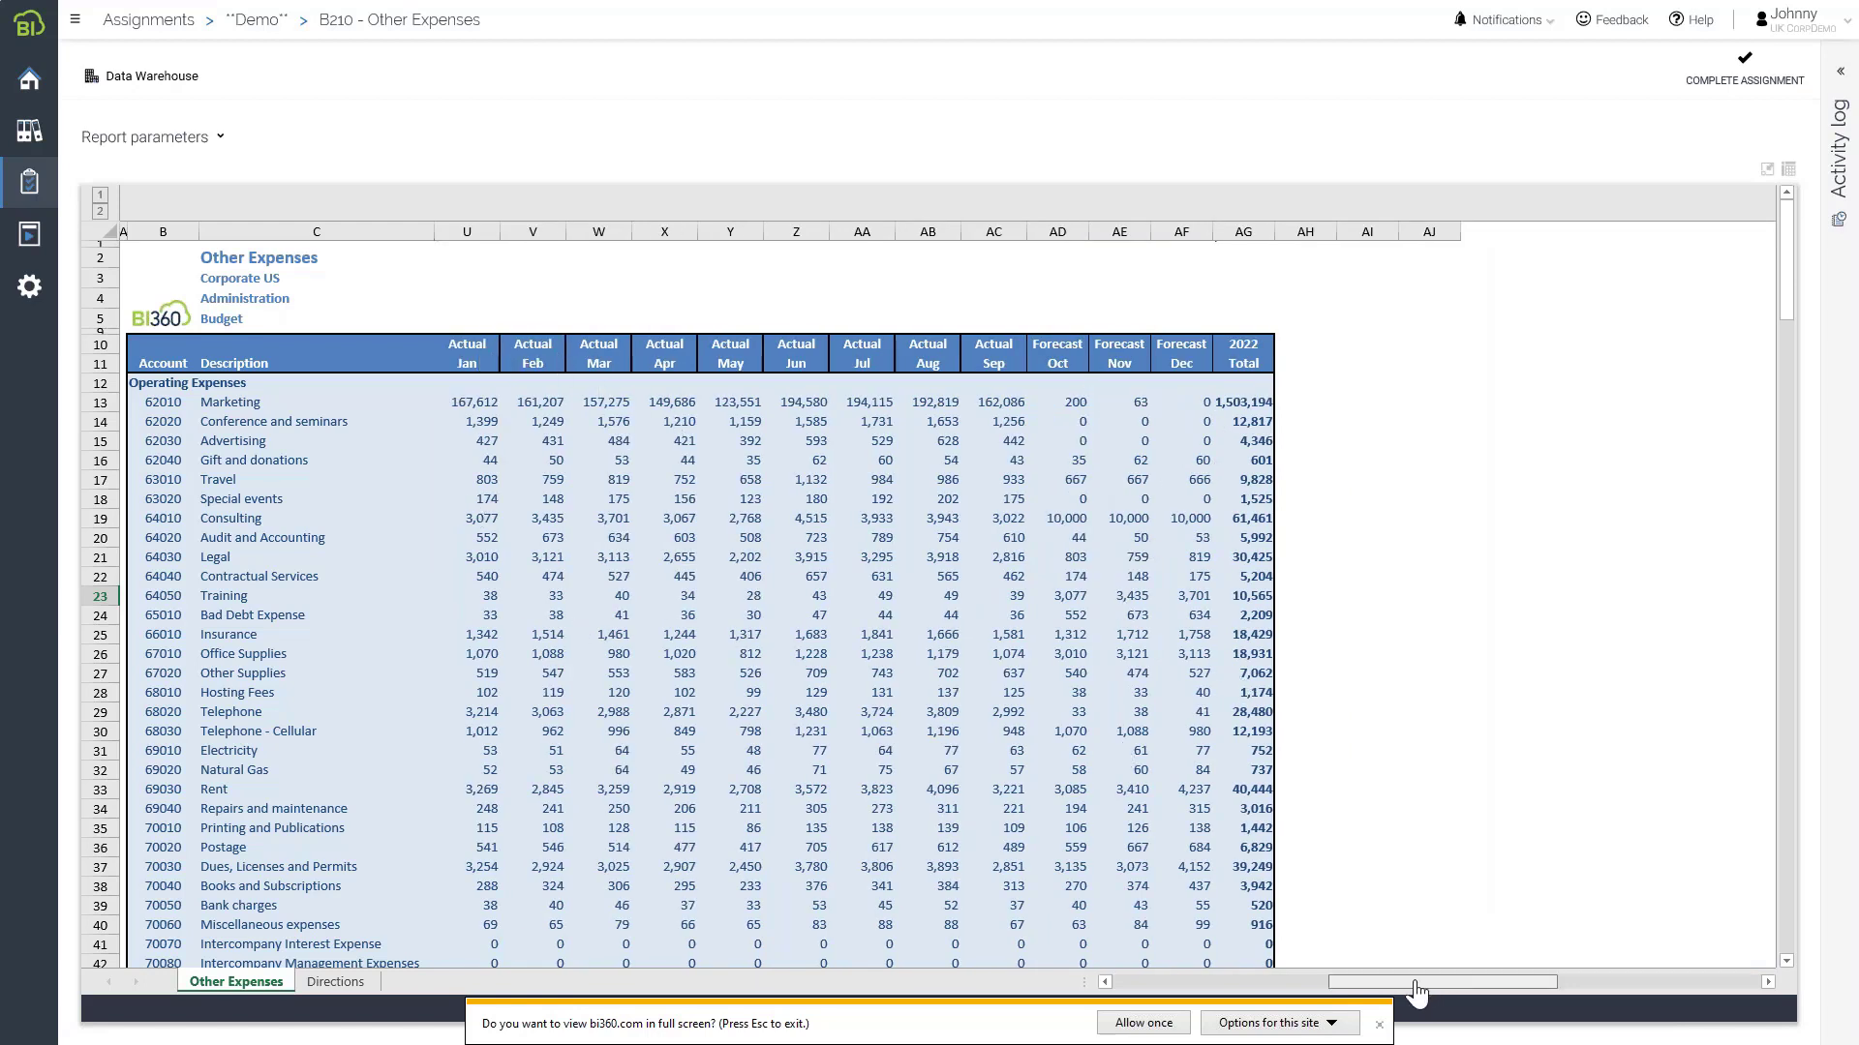
pyautogui.click(1165, 984)
pyautogui.click(1164, 984)
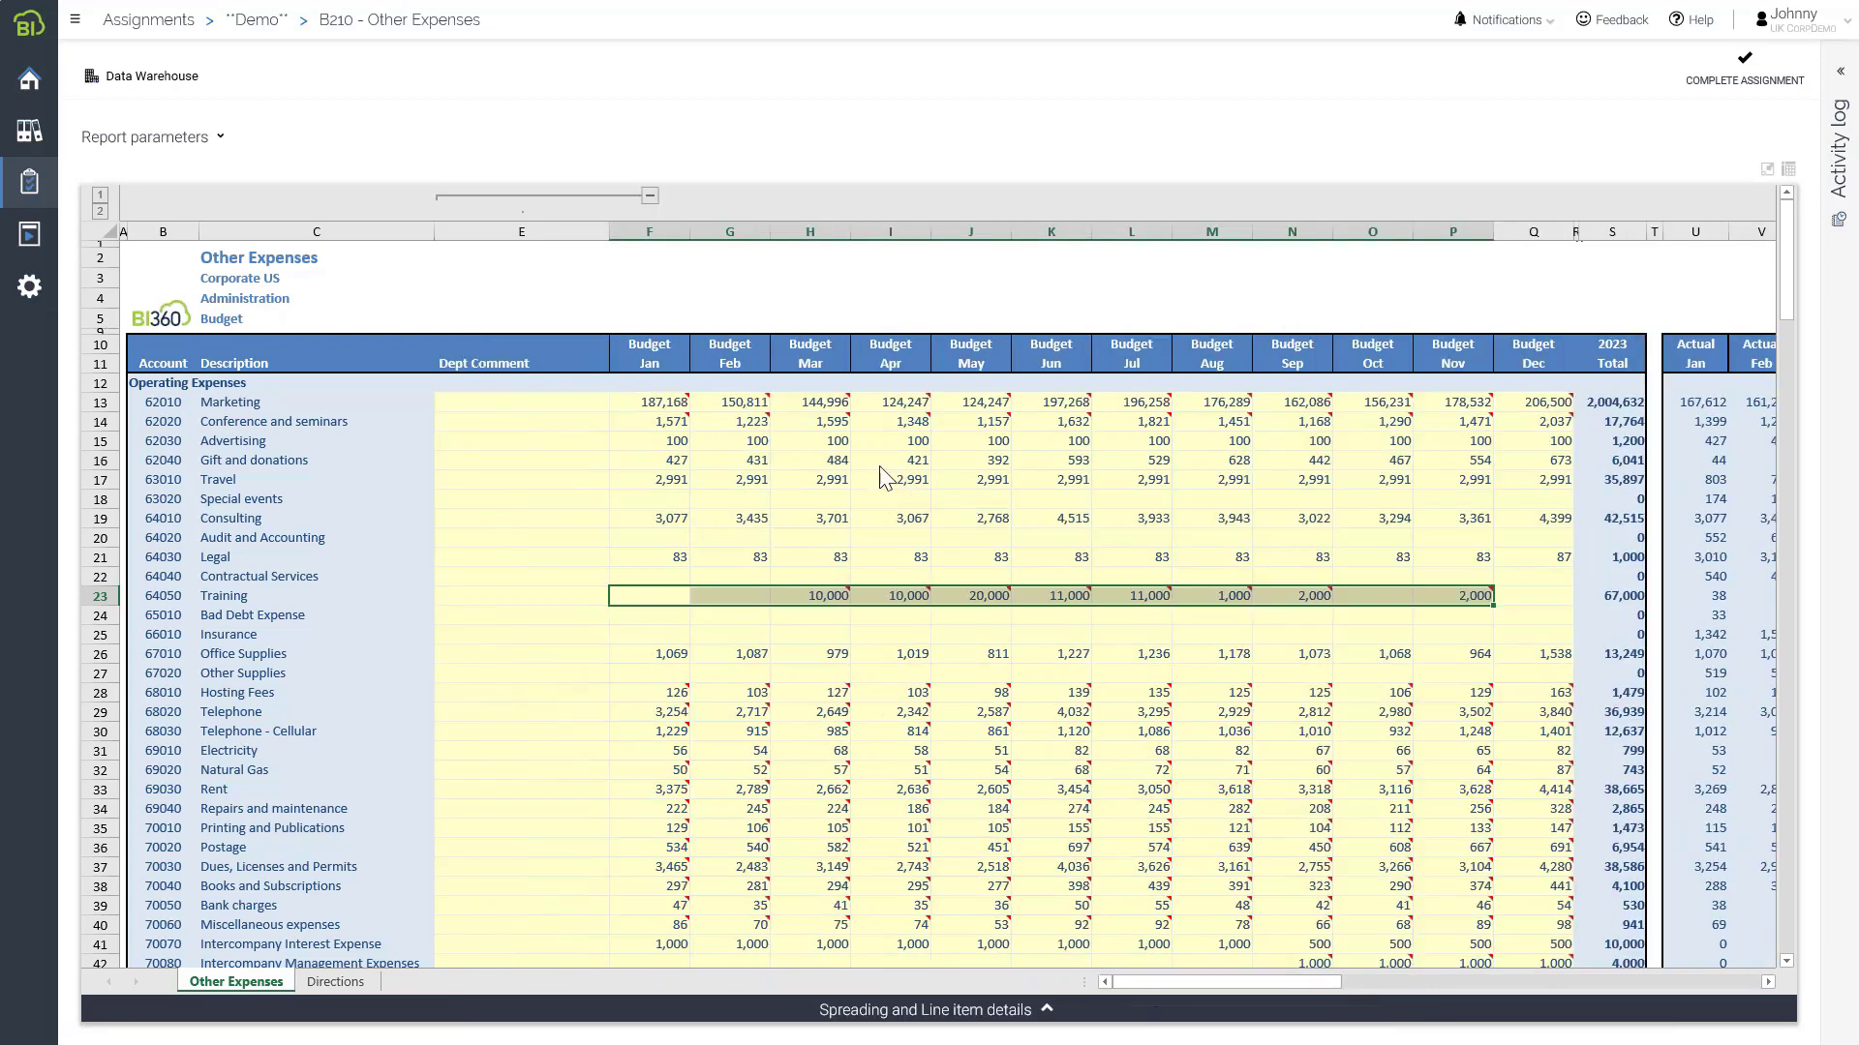
# Copy the January to May actuals of Contractual Services into the June to October budget of Bad Debt Expense
pyautogui.click(1372, 982)
pyautogui.moveTo(1143, 578); pyautogui.dragTo(1410, 578)
pyautogui.hotkey('ctrl', 'c')
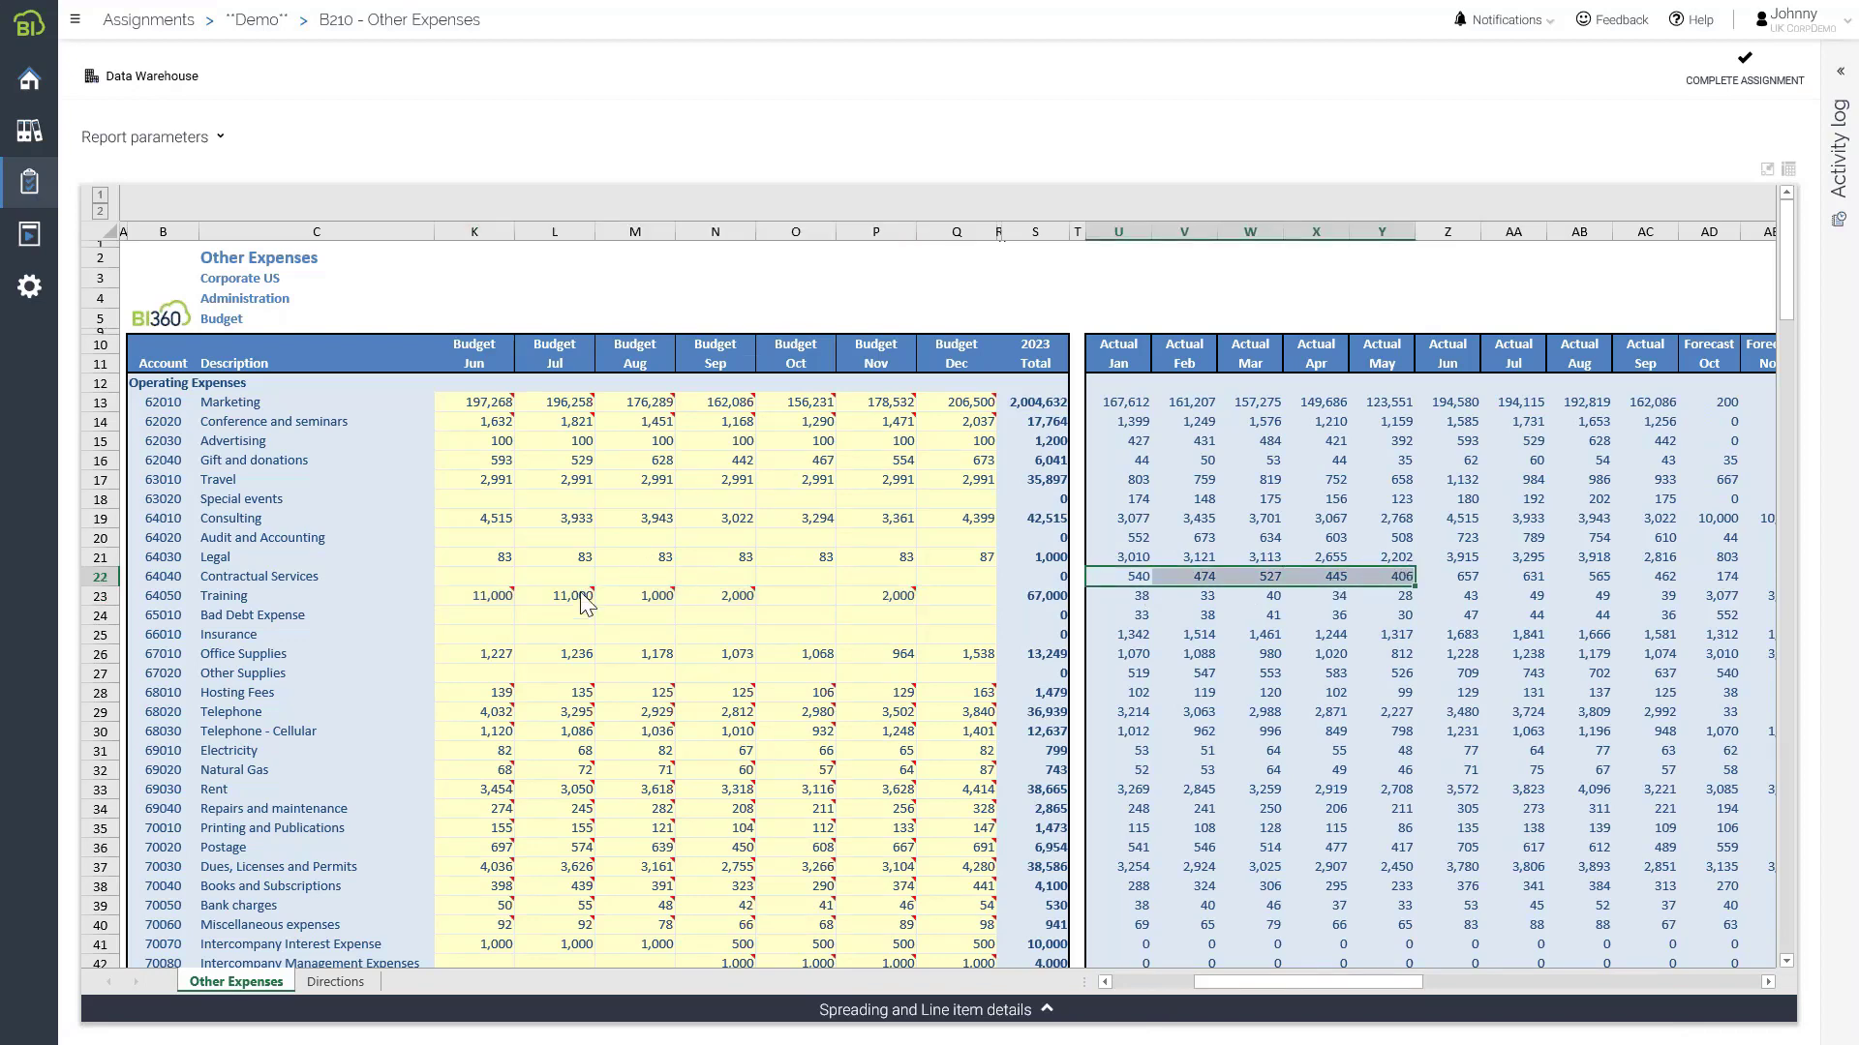
pyautogui.click(481, 626)
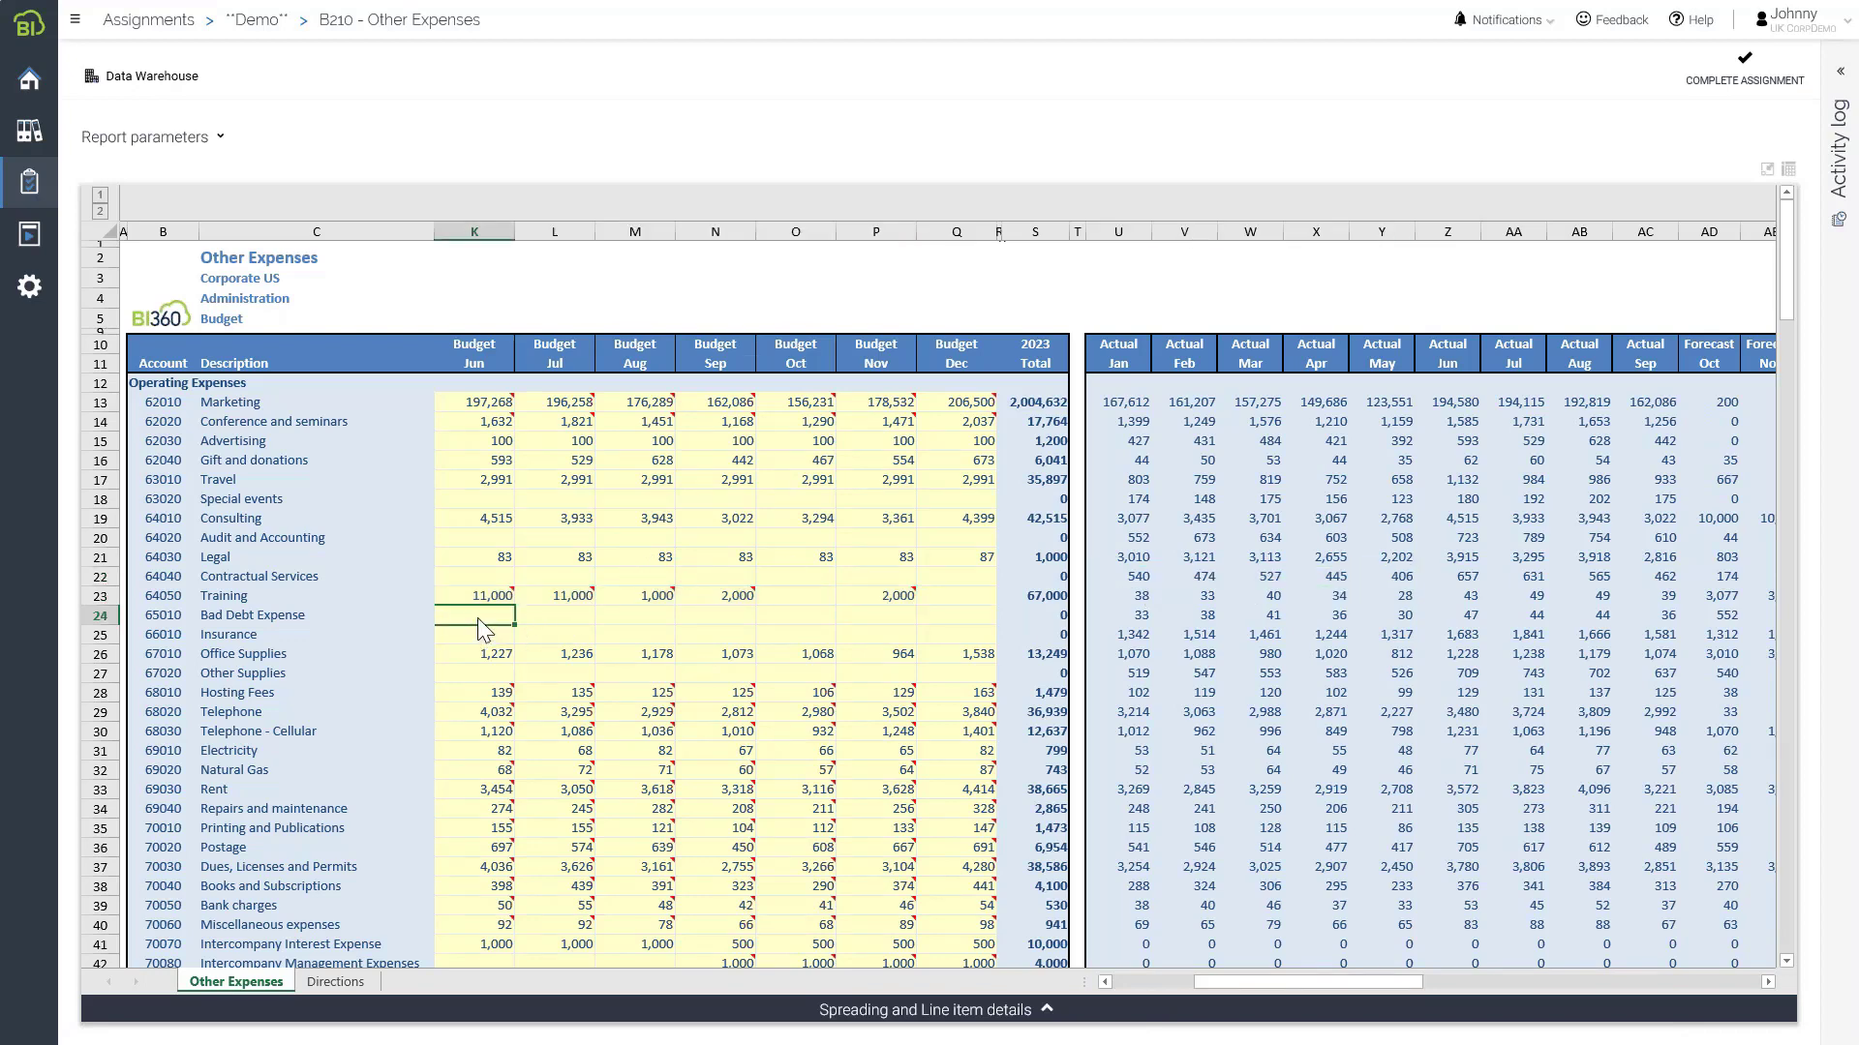
pyautogui.hotkey('ctrl', 'v')
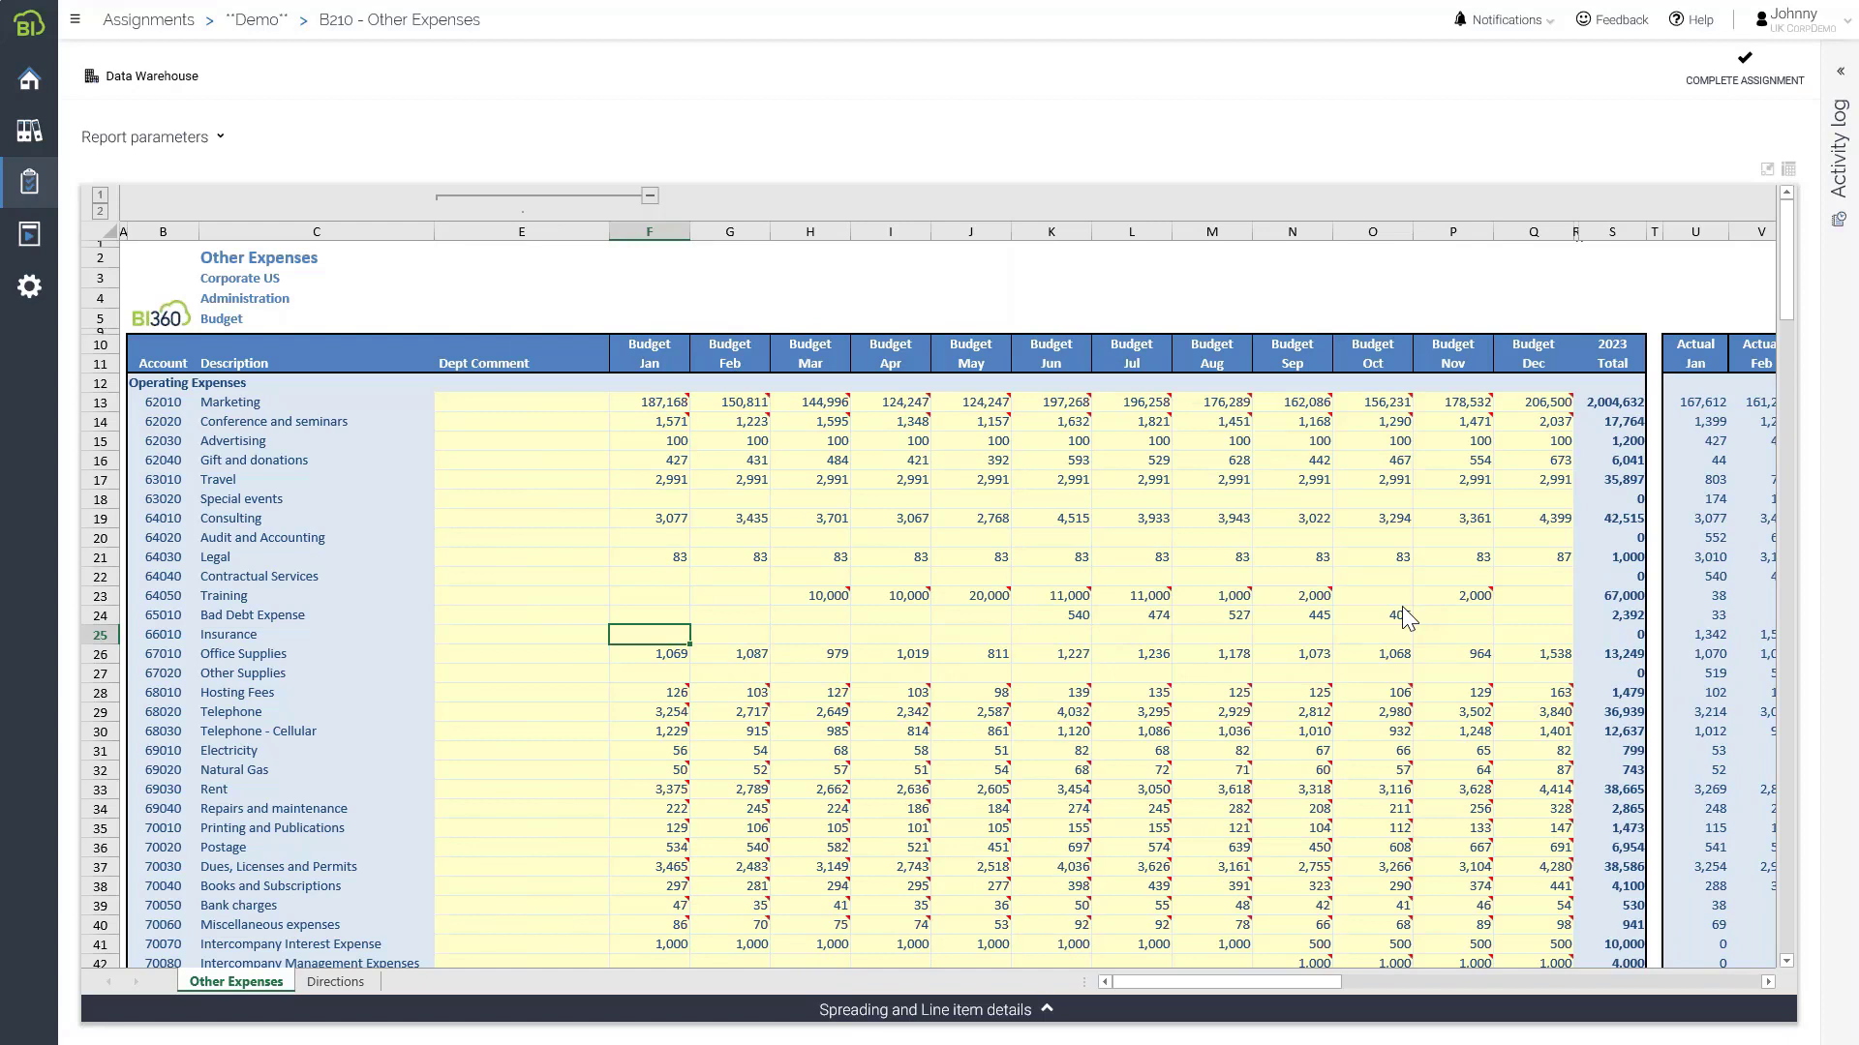
# Enter the formula =F14*1.10 as the January budget for Insurance, based on January Conference and seminars
pyautogui.write('=s')
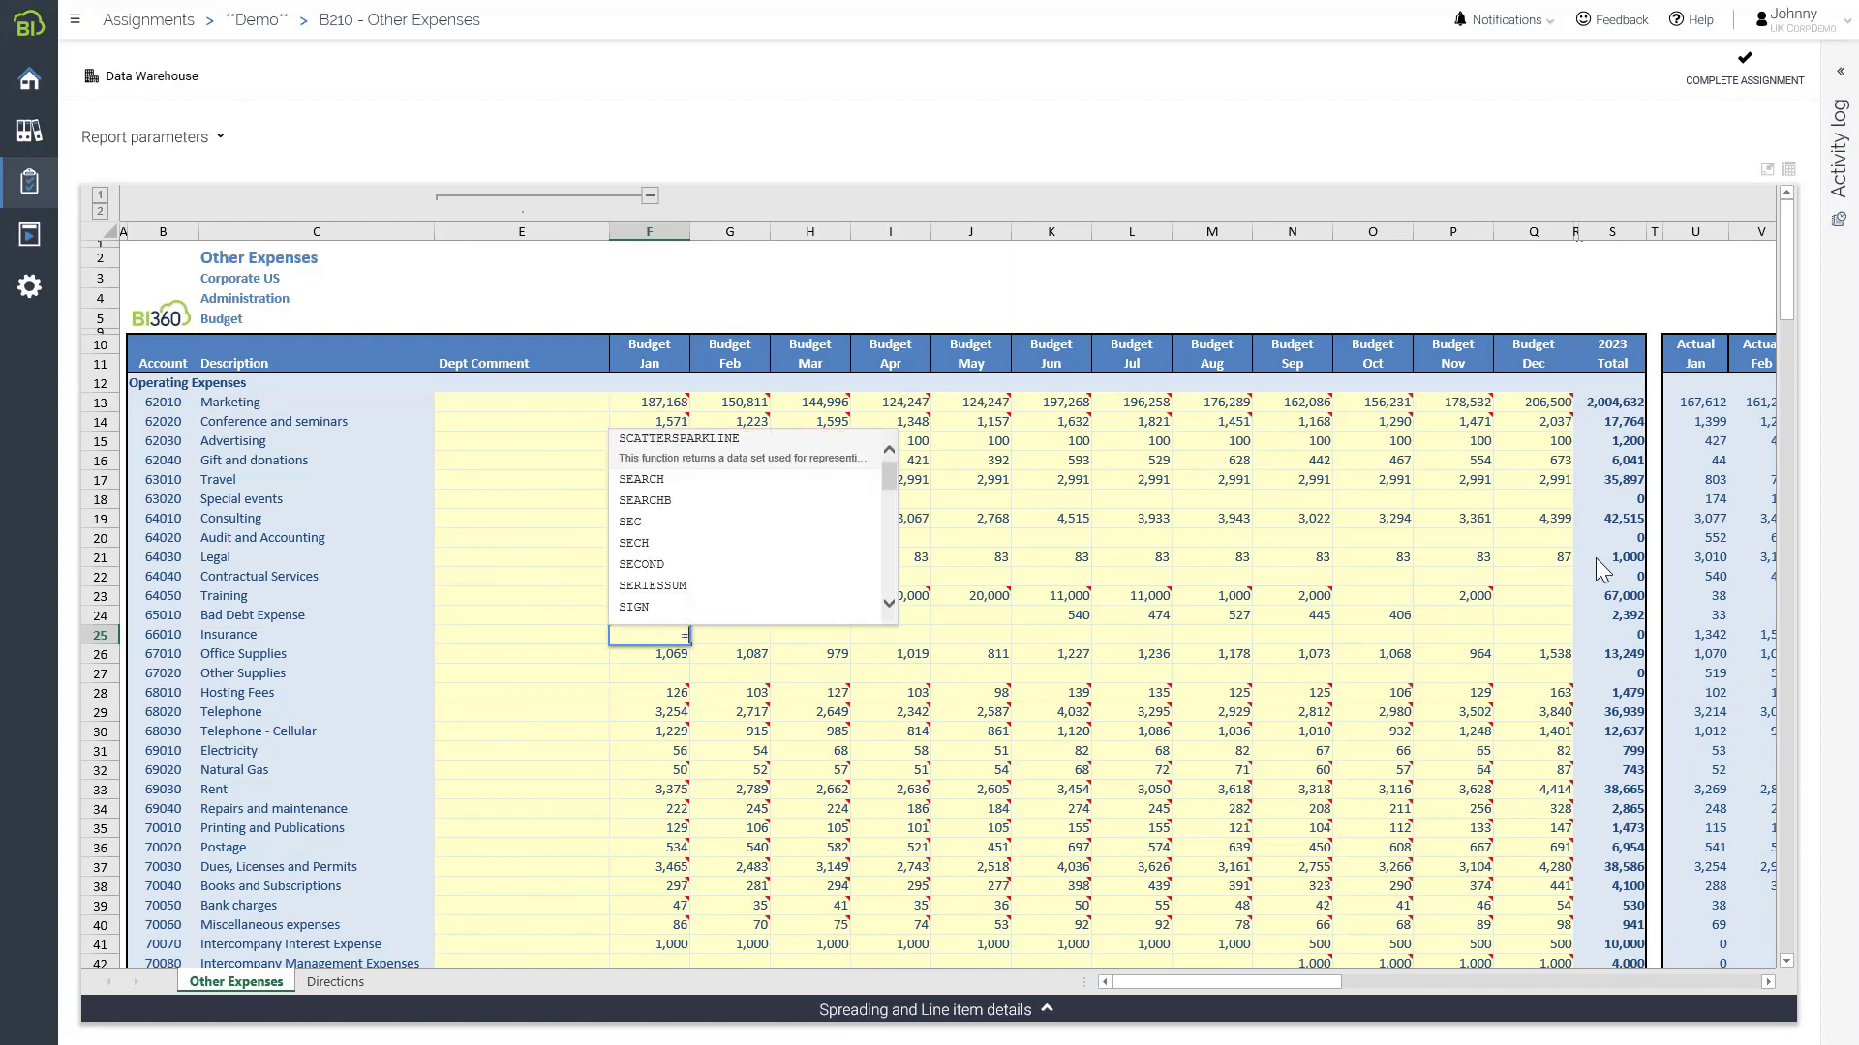
pyautogui.press('BackSpace')
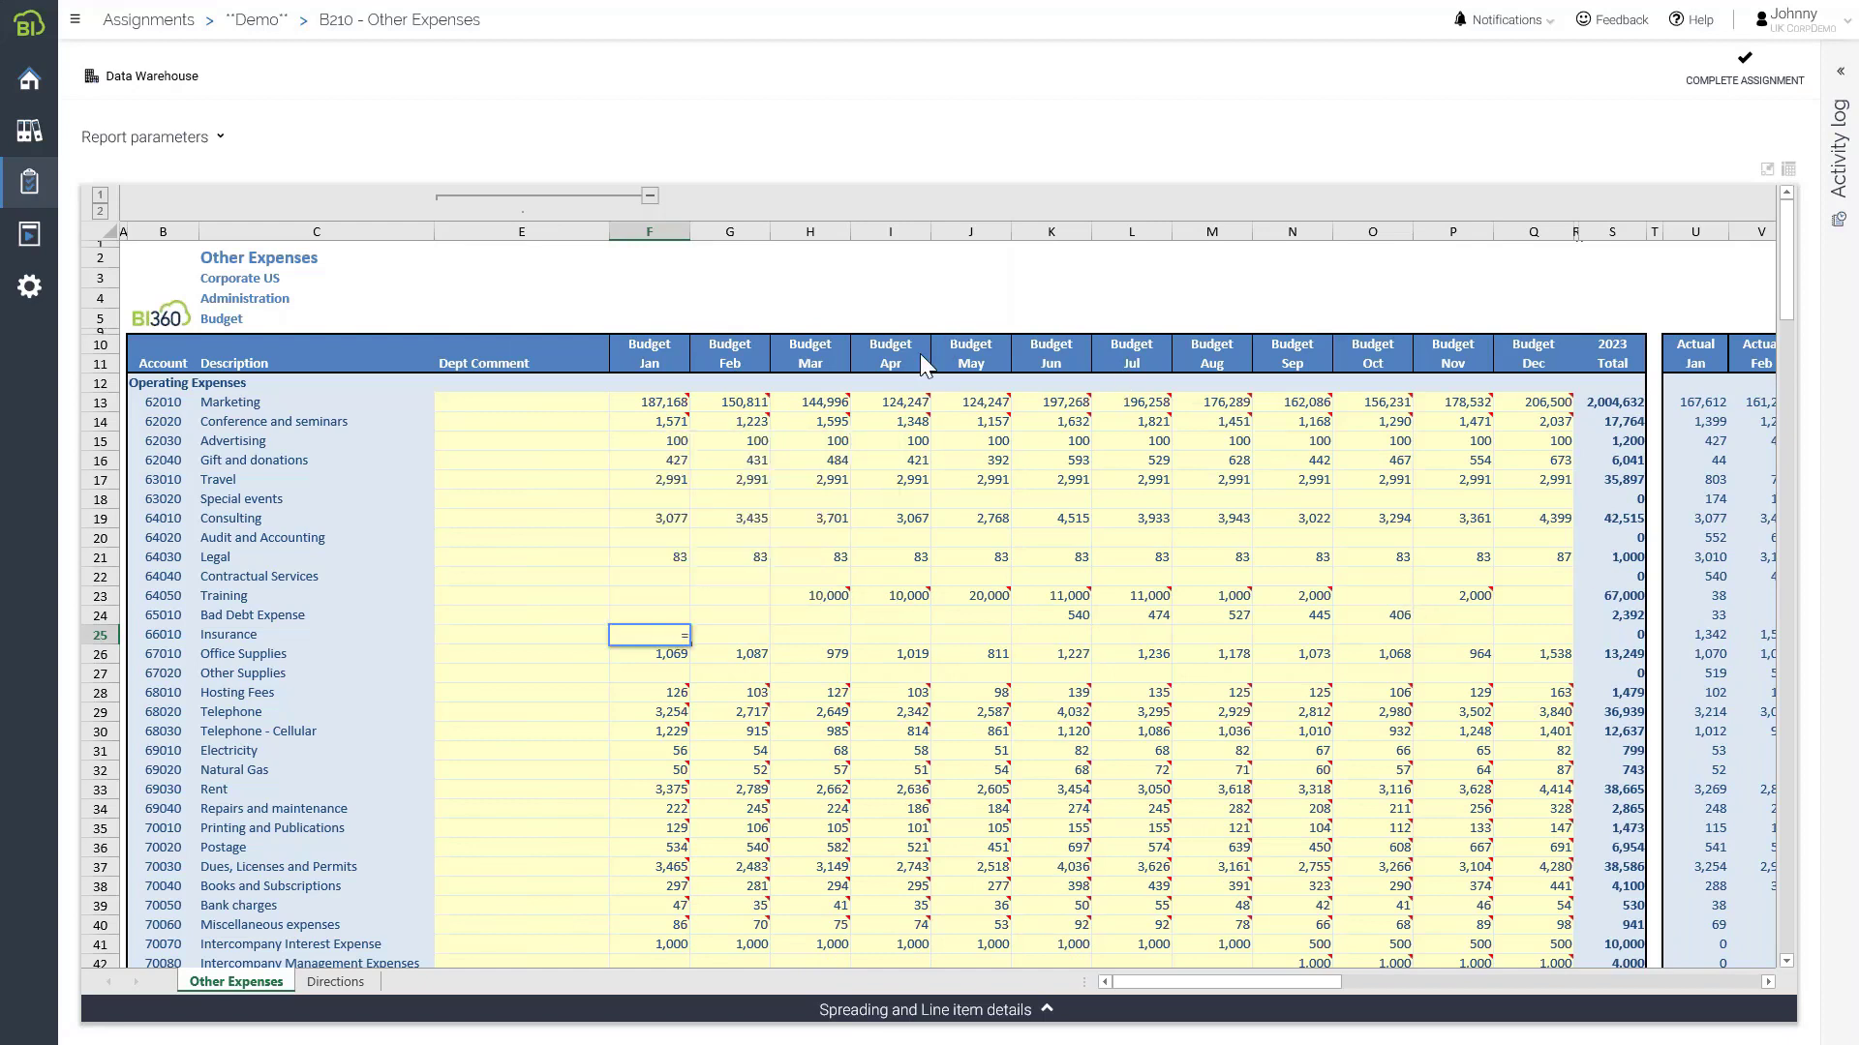
pyautogui.click(664, 424)
pyautogui.write('*1.10')
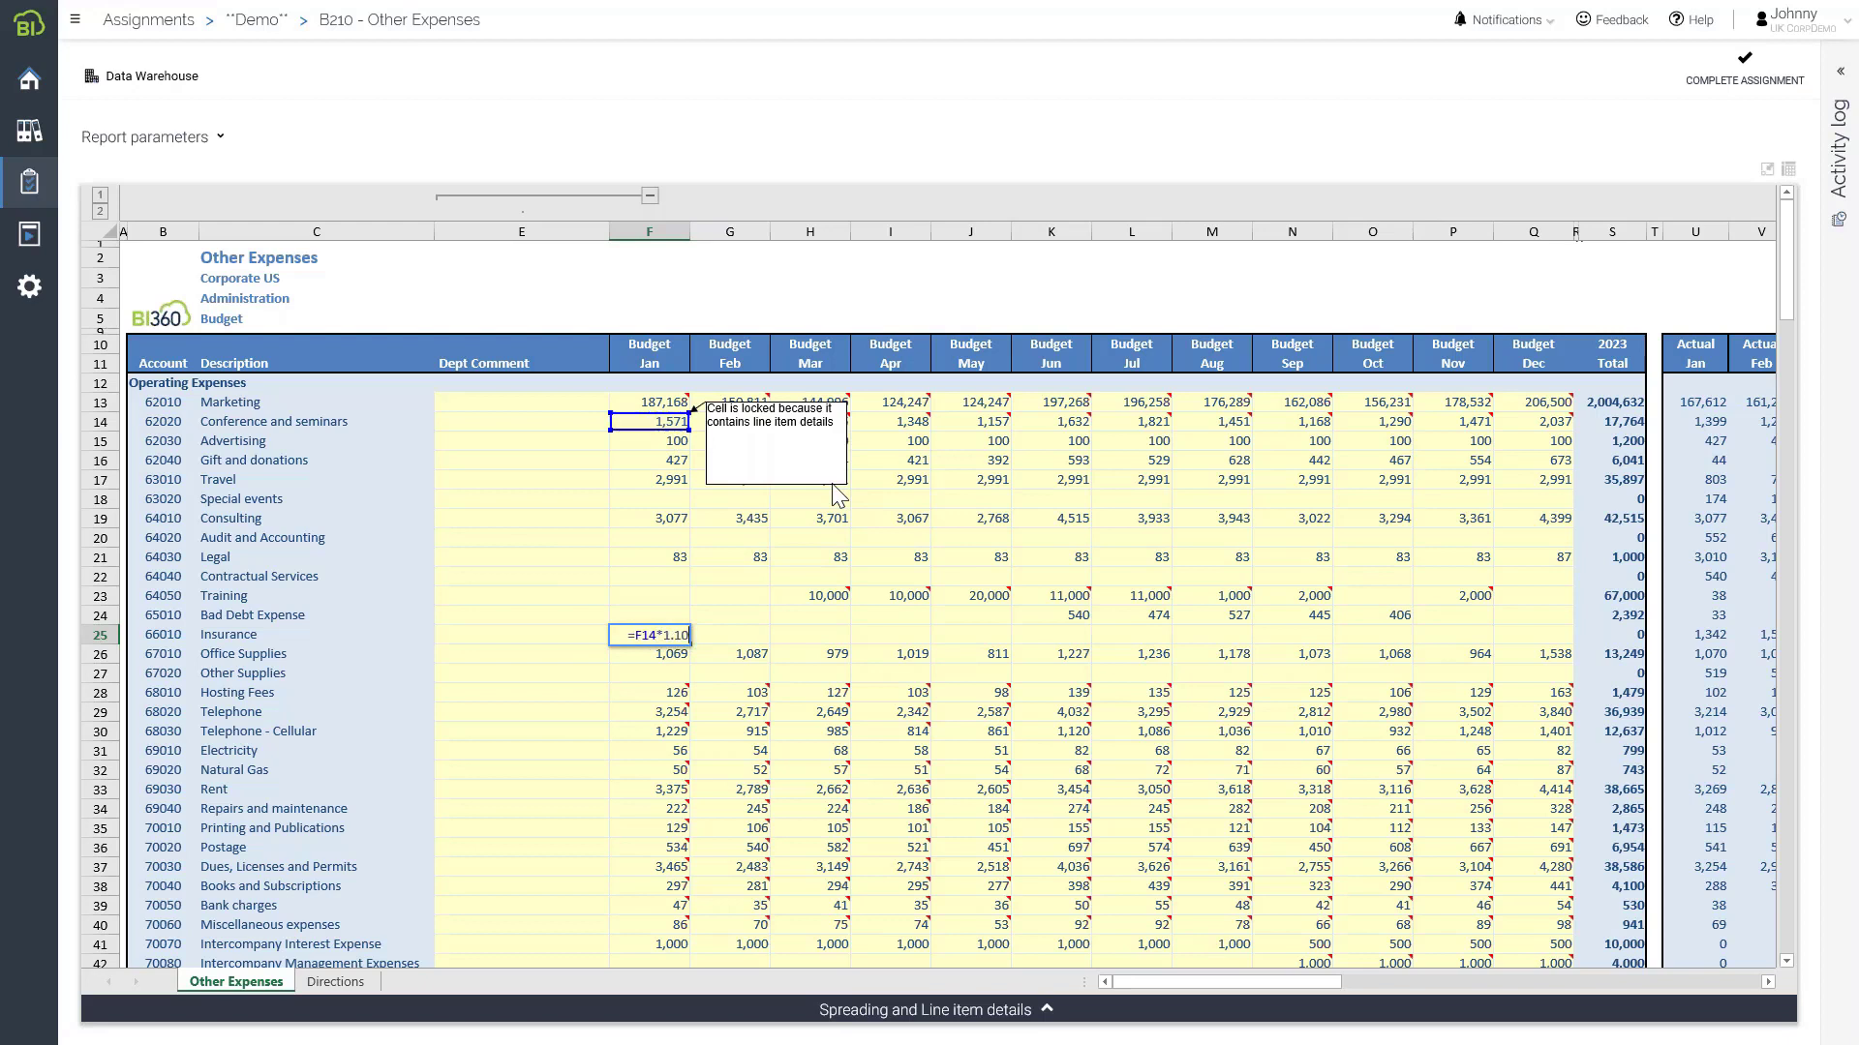
pyautogui.press('Return')
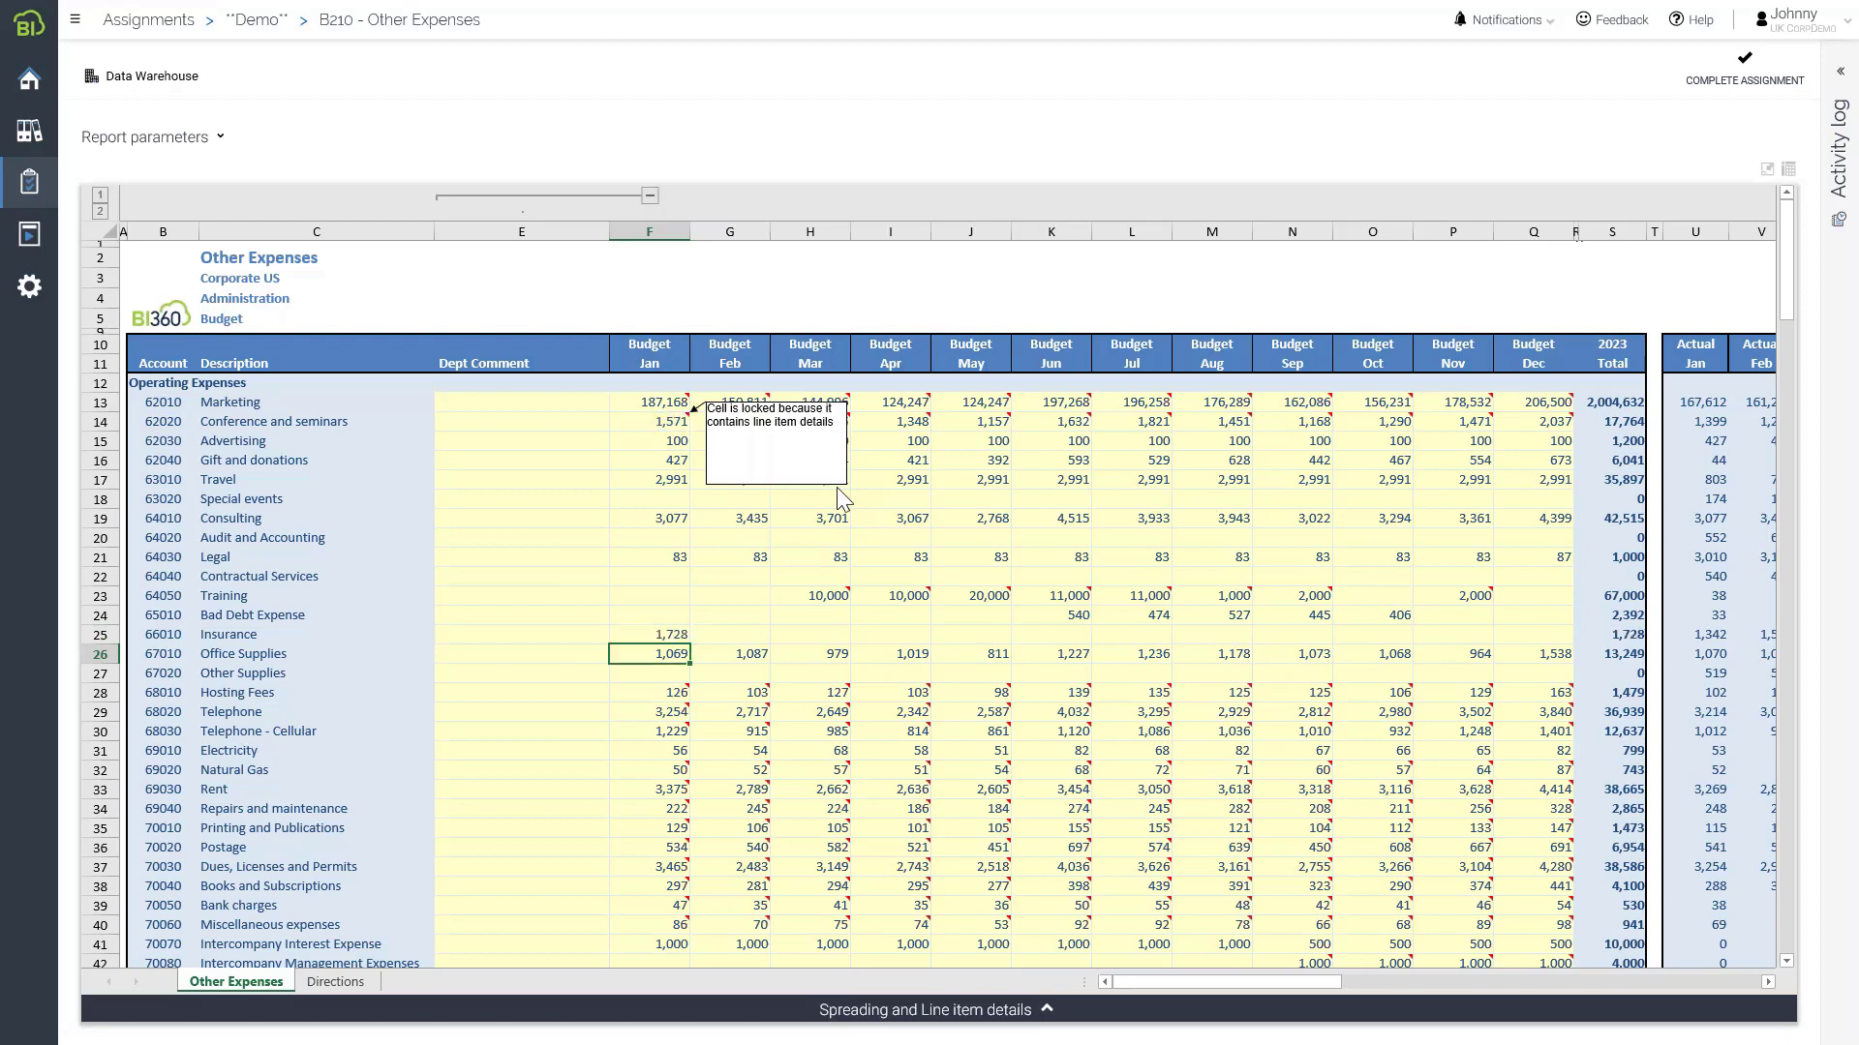
# Spread 20000 over the Special events account's budget months using the Even distribution rule
pyautogui.click(1040, 1016)
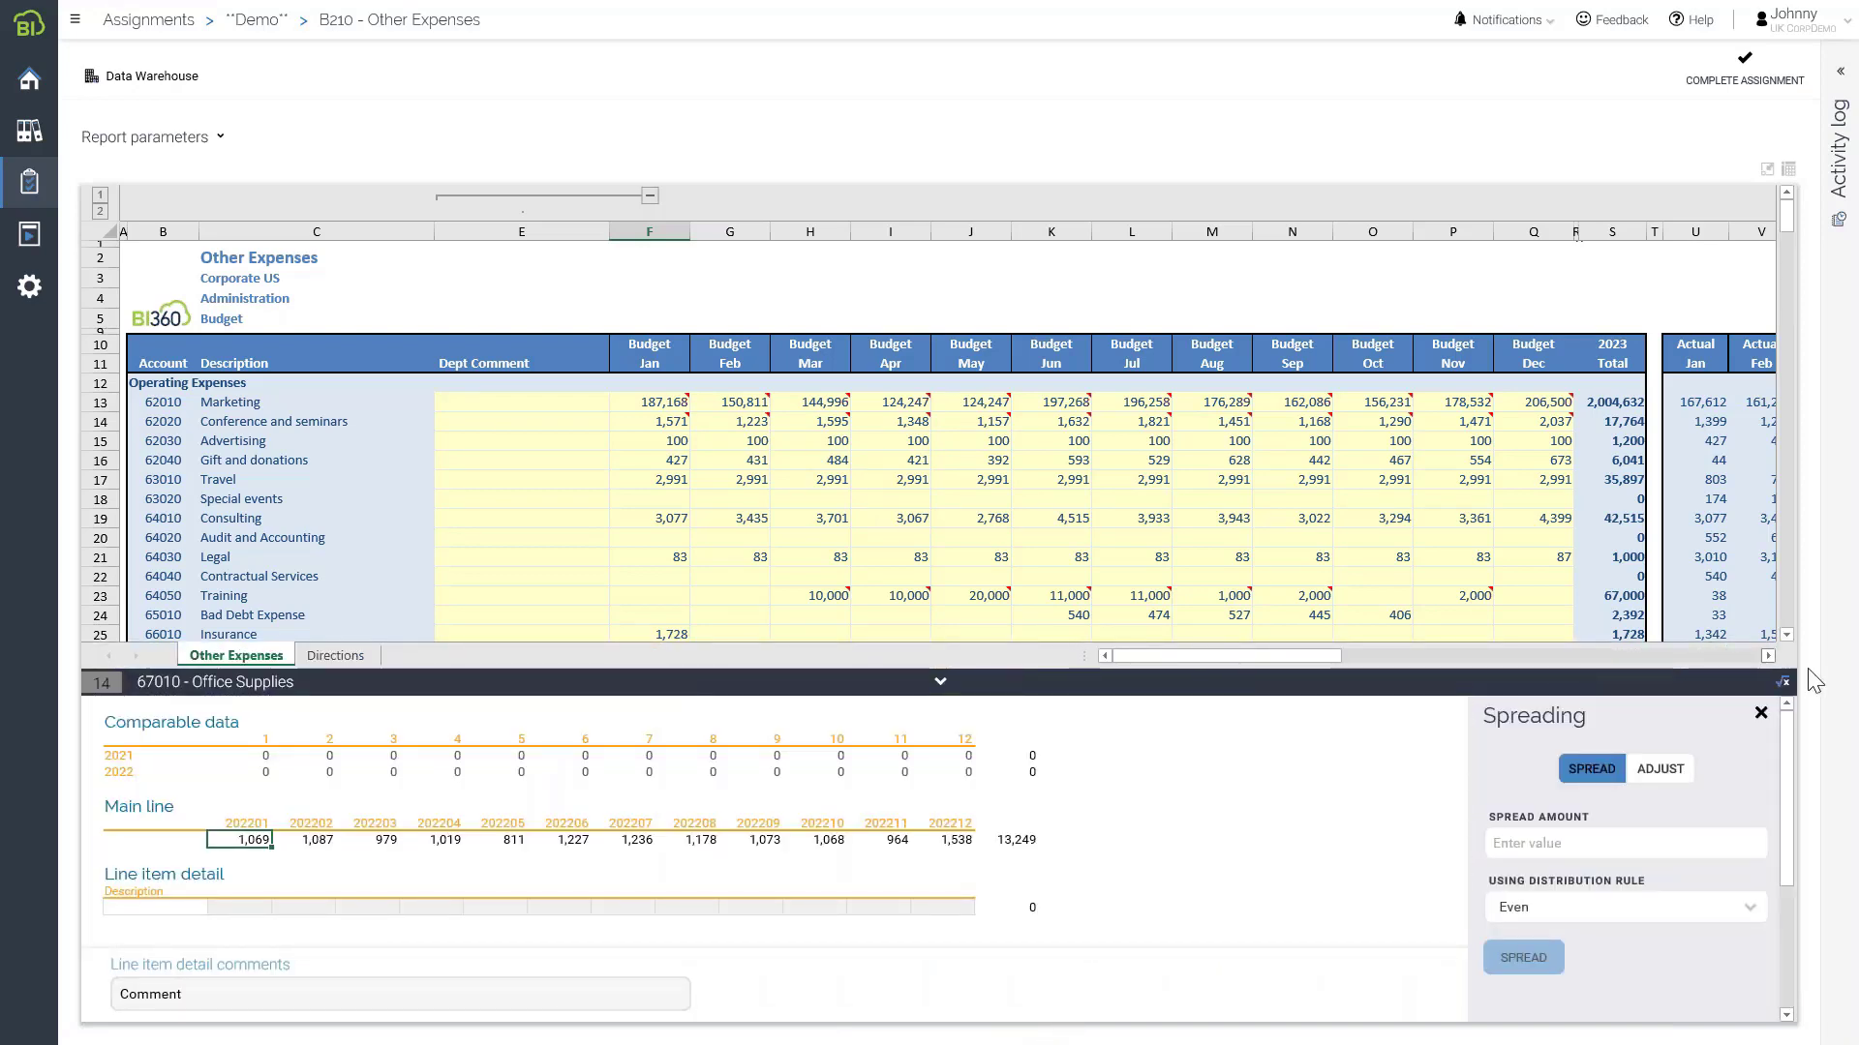
pyautogui.click(640, 502)
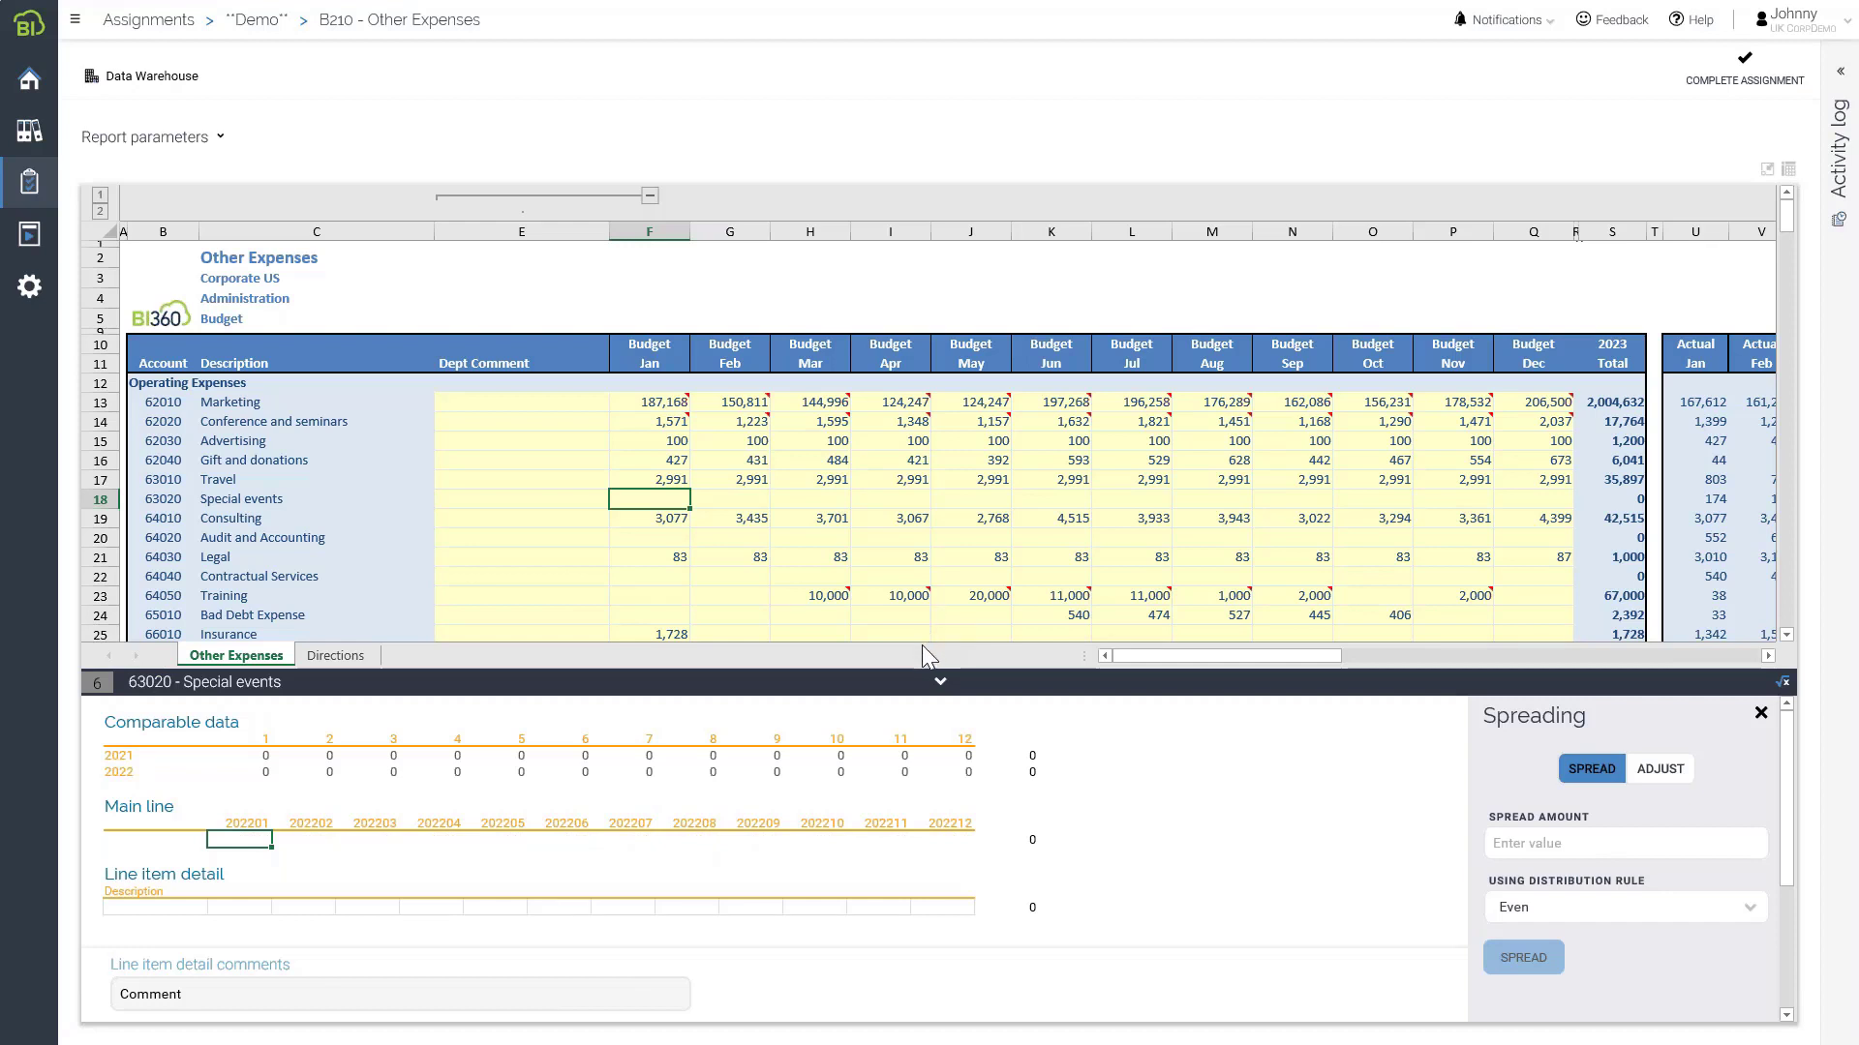
pyautogui.click(1524, 849)
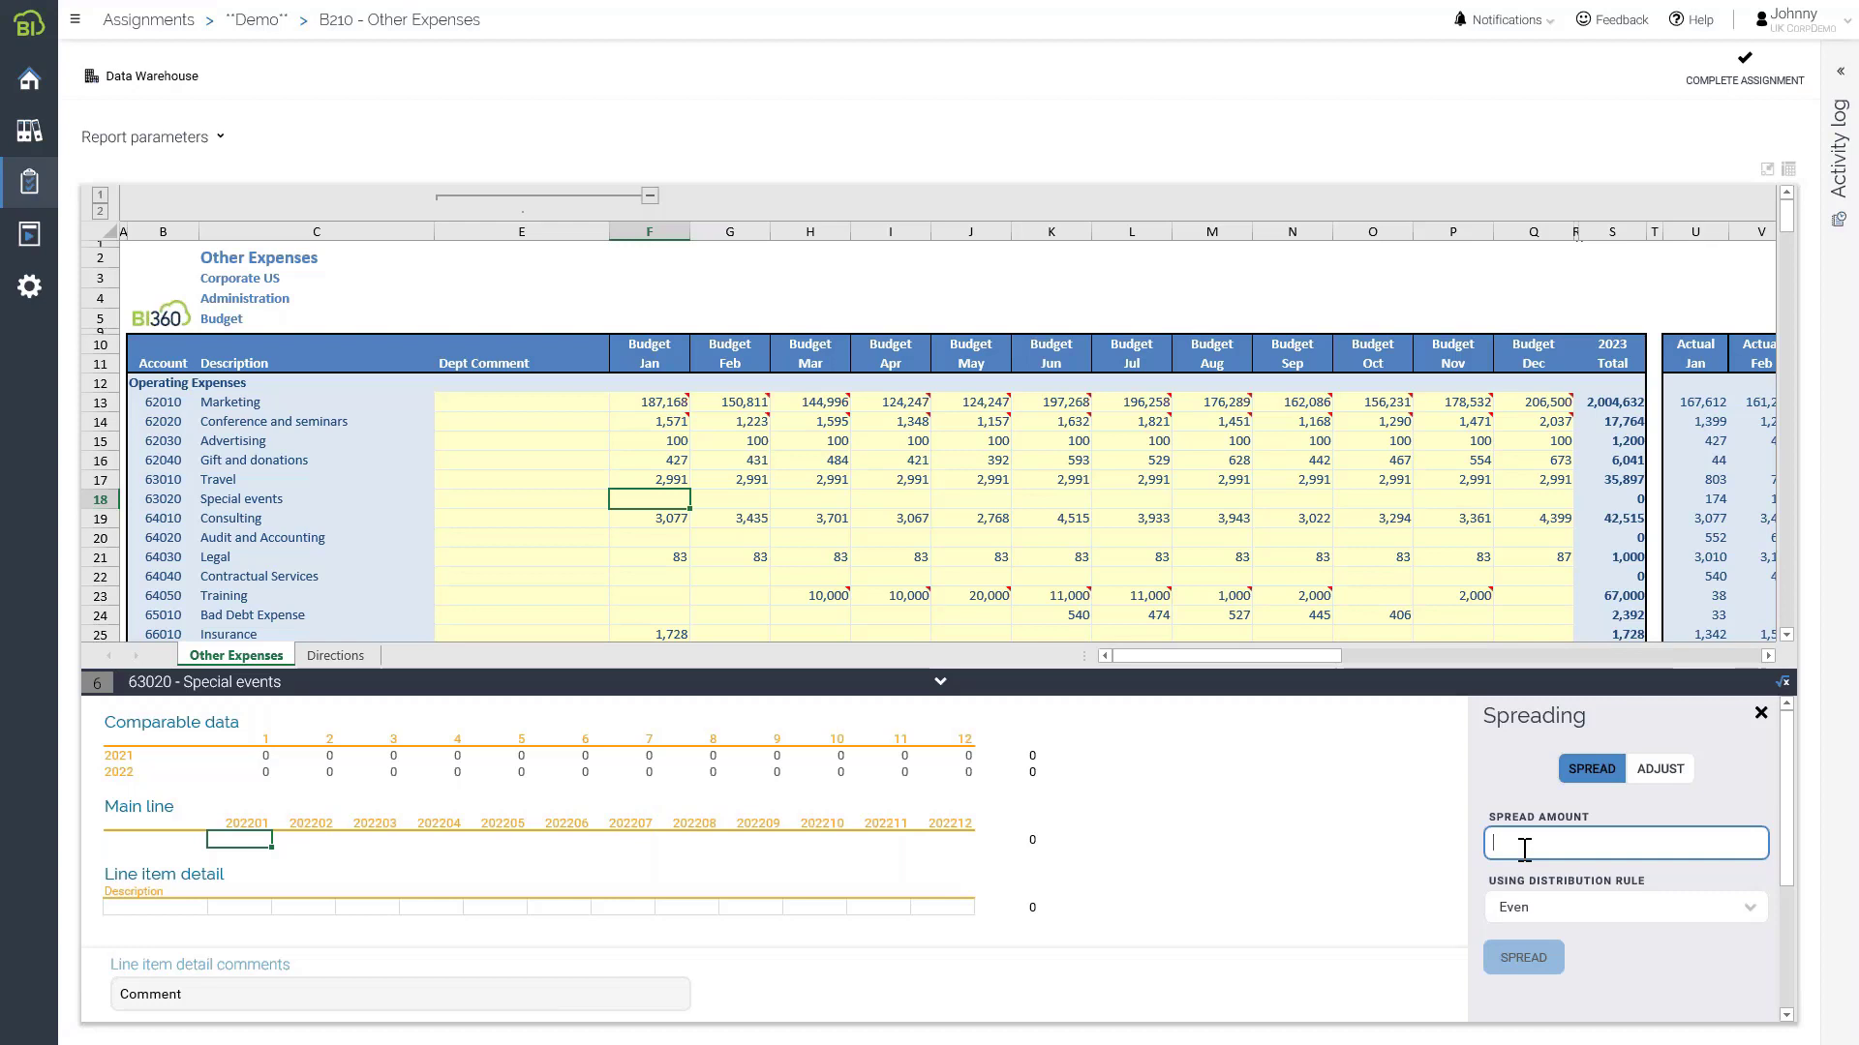
pyautogui.write('20000')
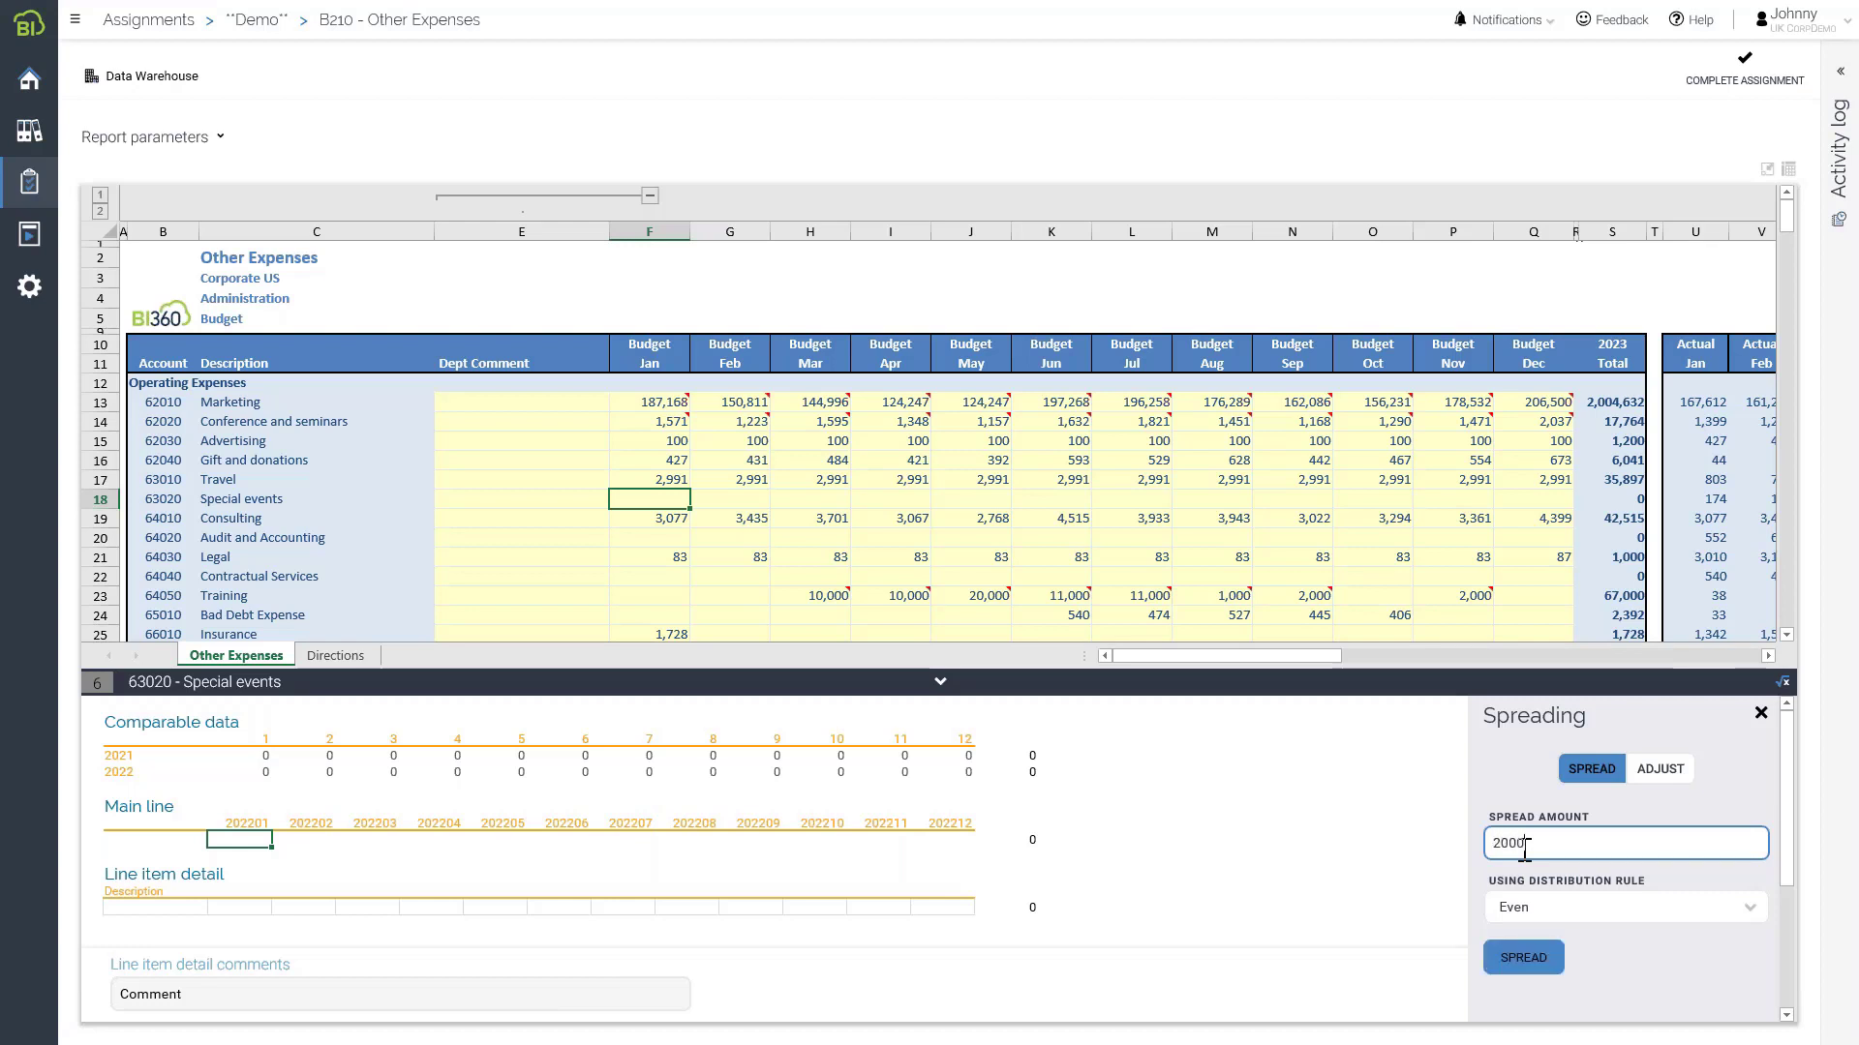
pyautogui.click(1572, 911)
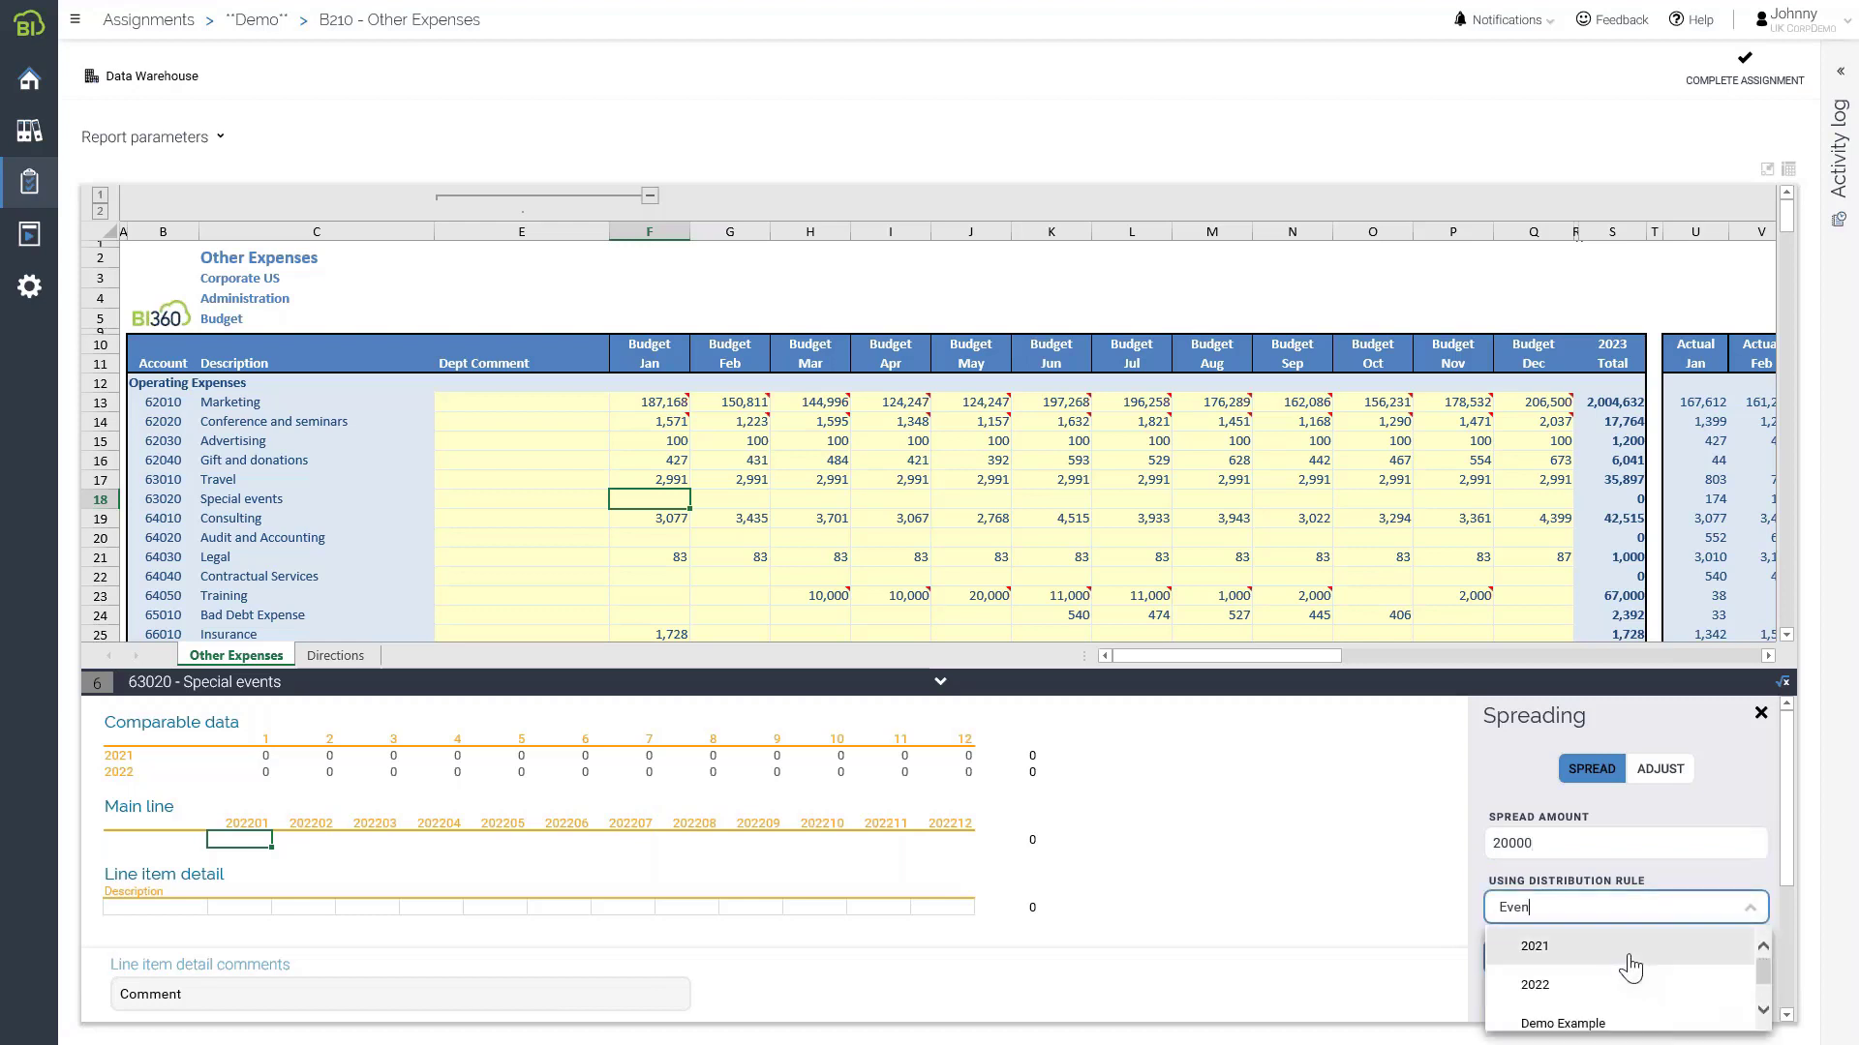
pyautogui.moveTo(1768, 964); pyautogui.dragTo(1768, 1006)
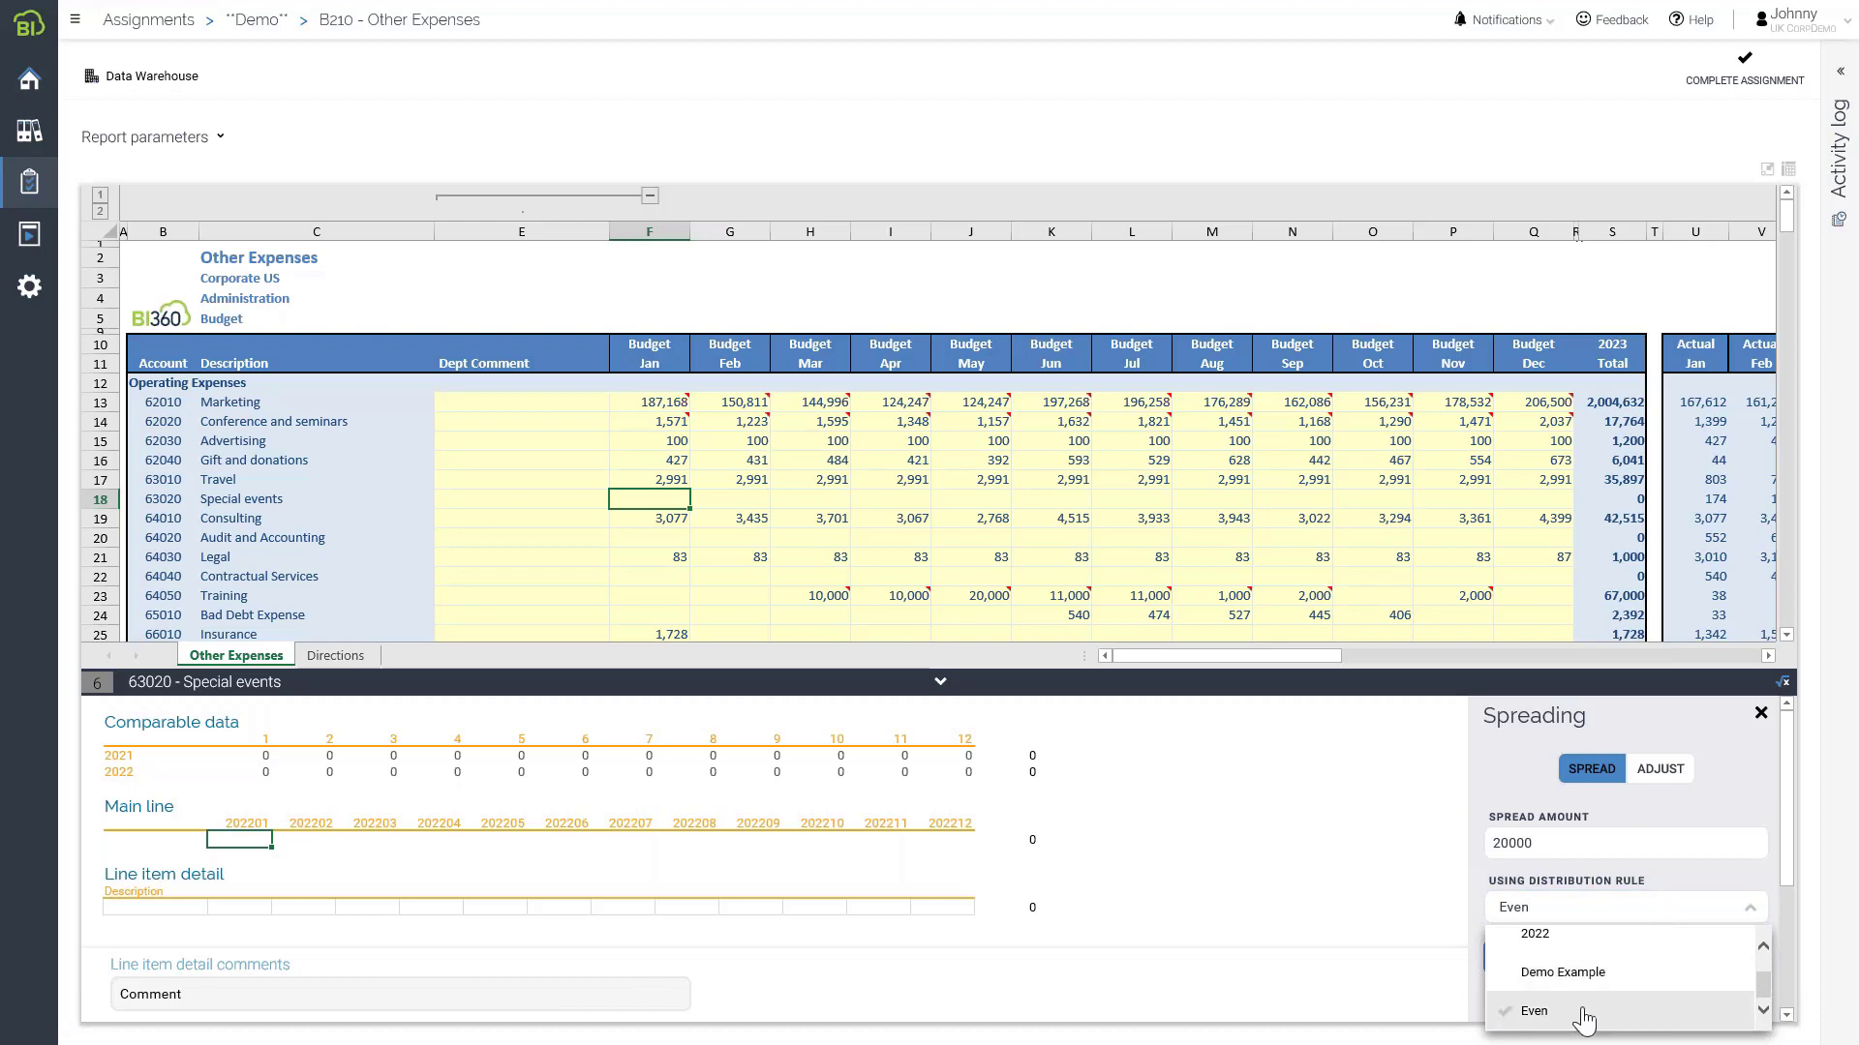
pyautogui.click(1535, 1010)
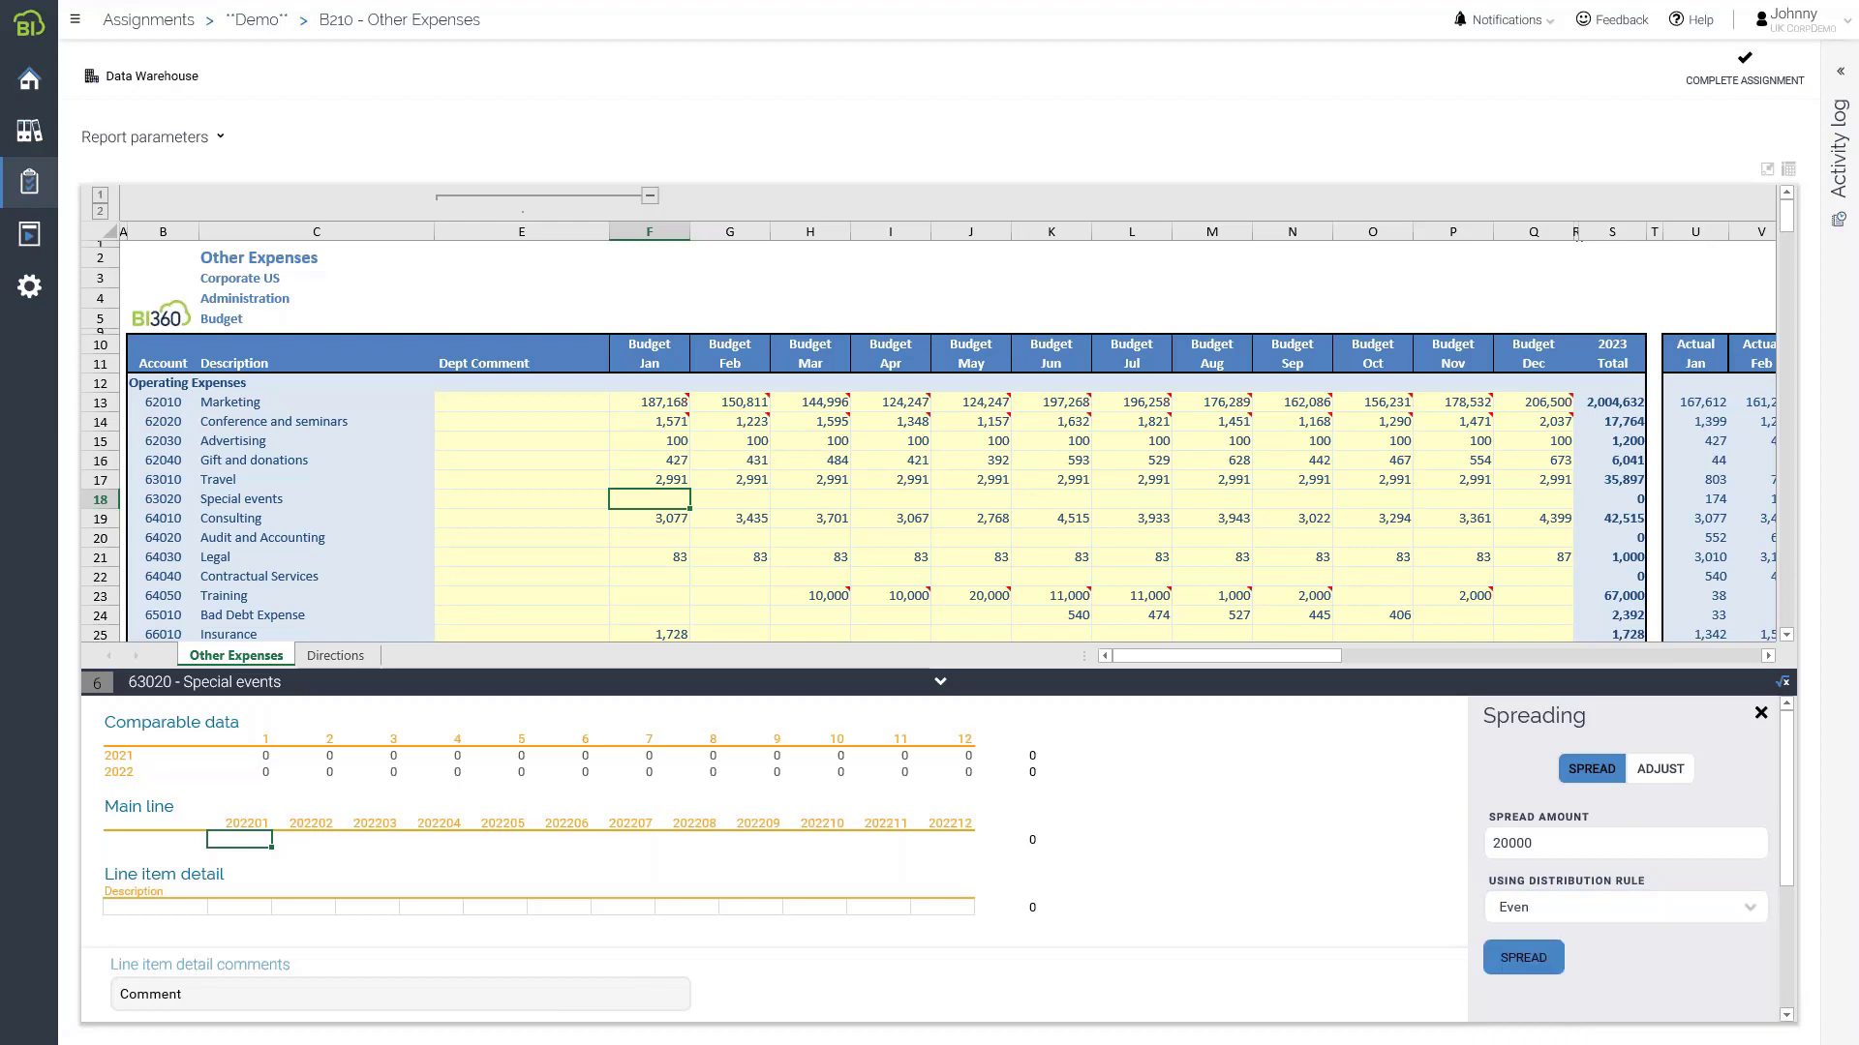
pyautogui.click(1539, 966)
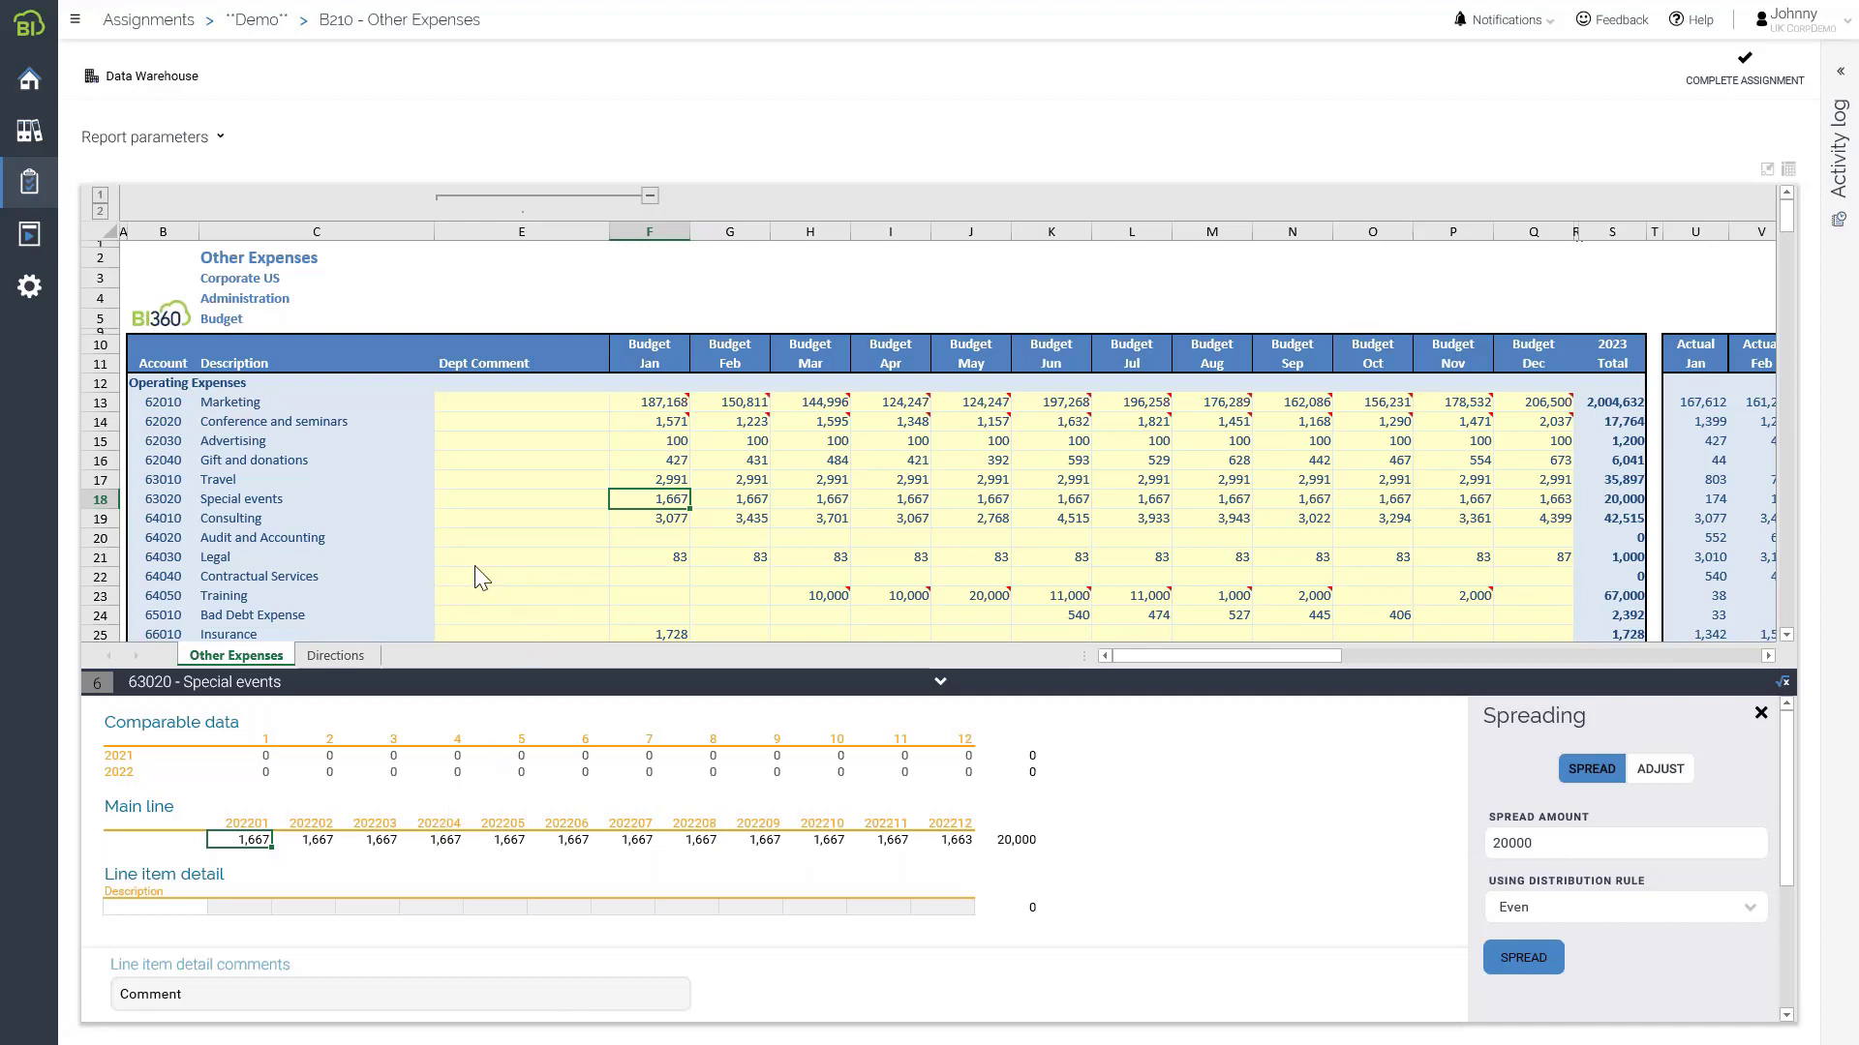
# Enlarge the line item details for the January Audit and Accounting budget and add a line item described as NY OFFICE
pyautogui.click(526, 540)
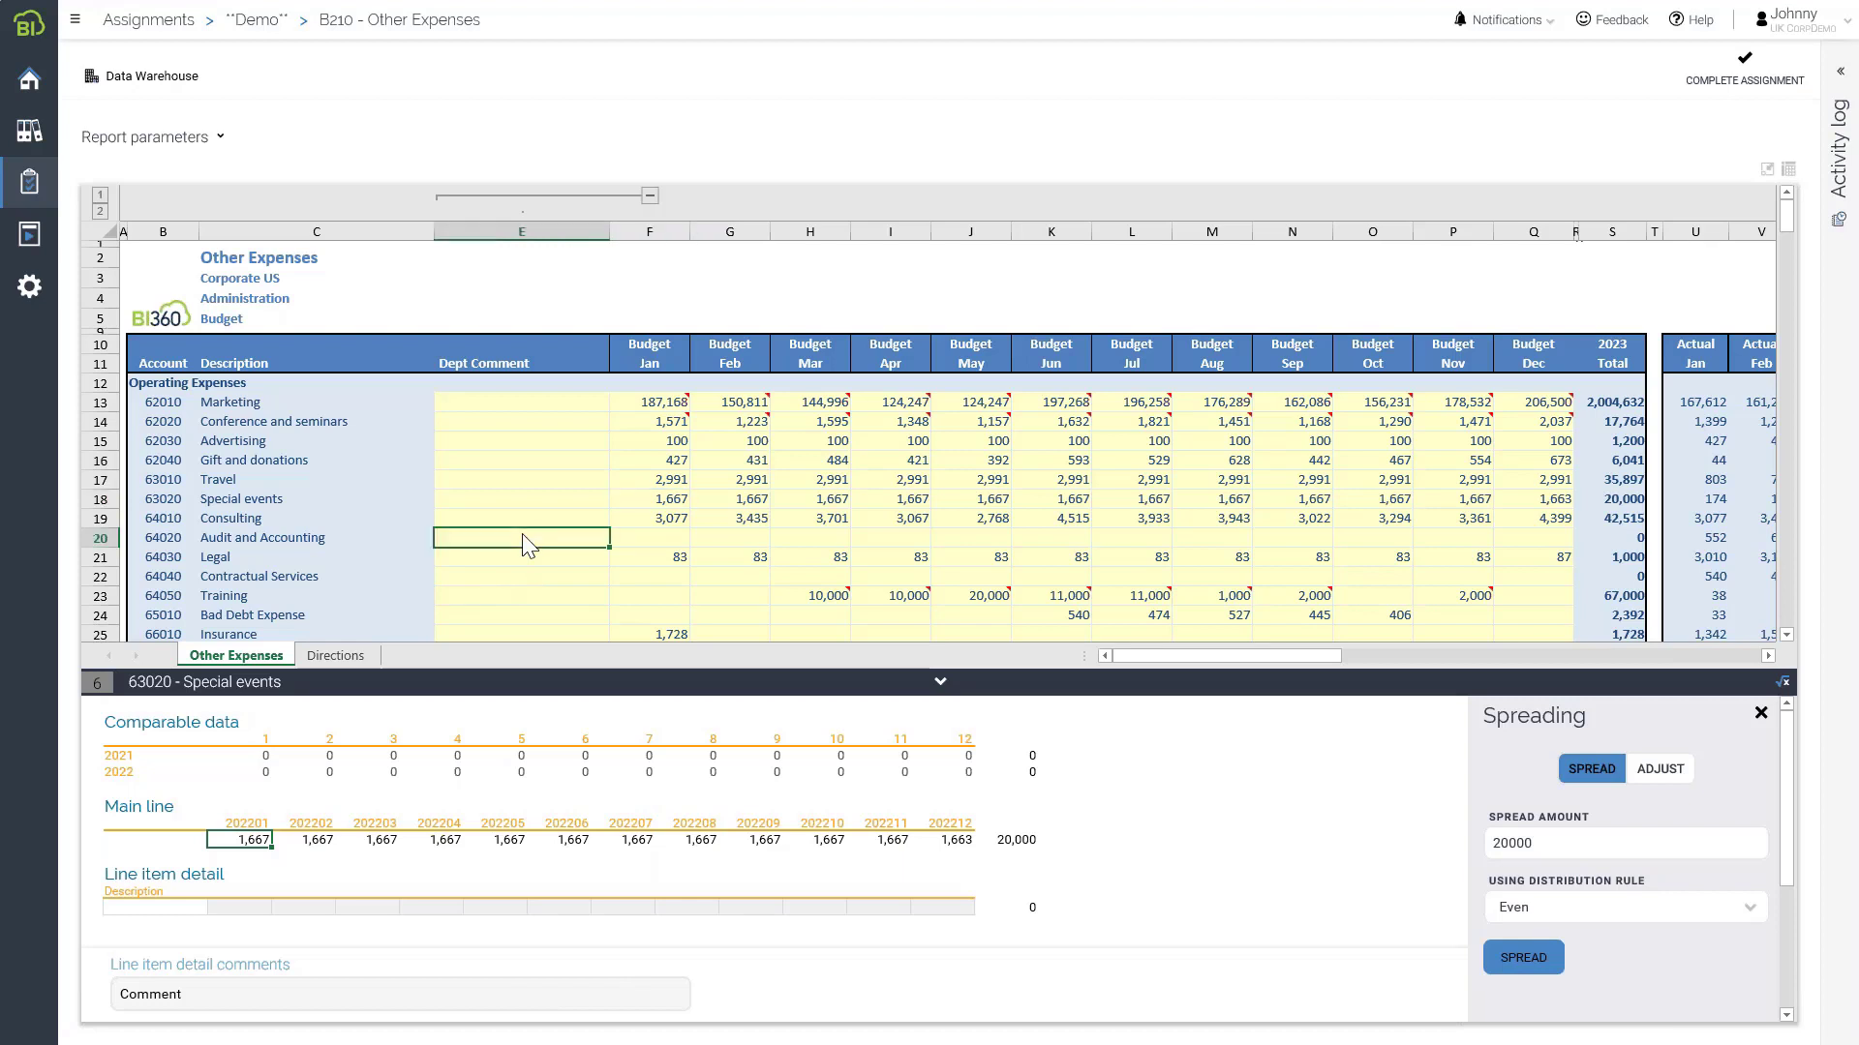
pyautogui.click(645, 546)
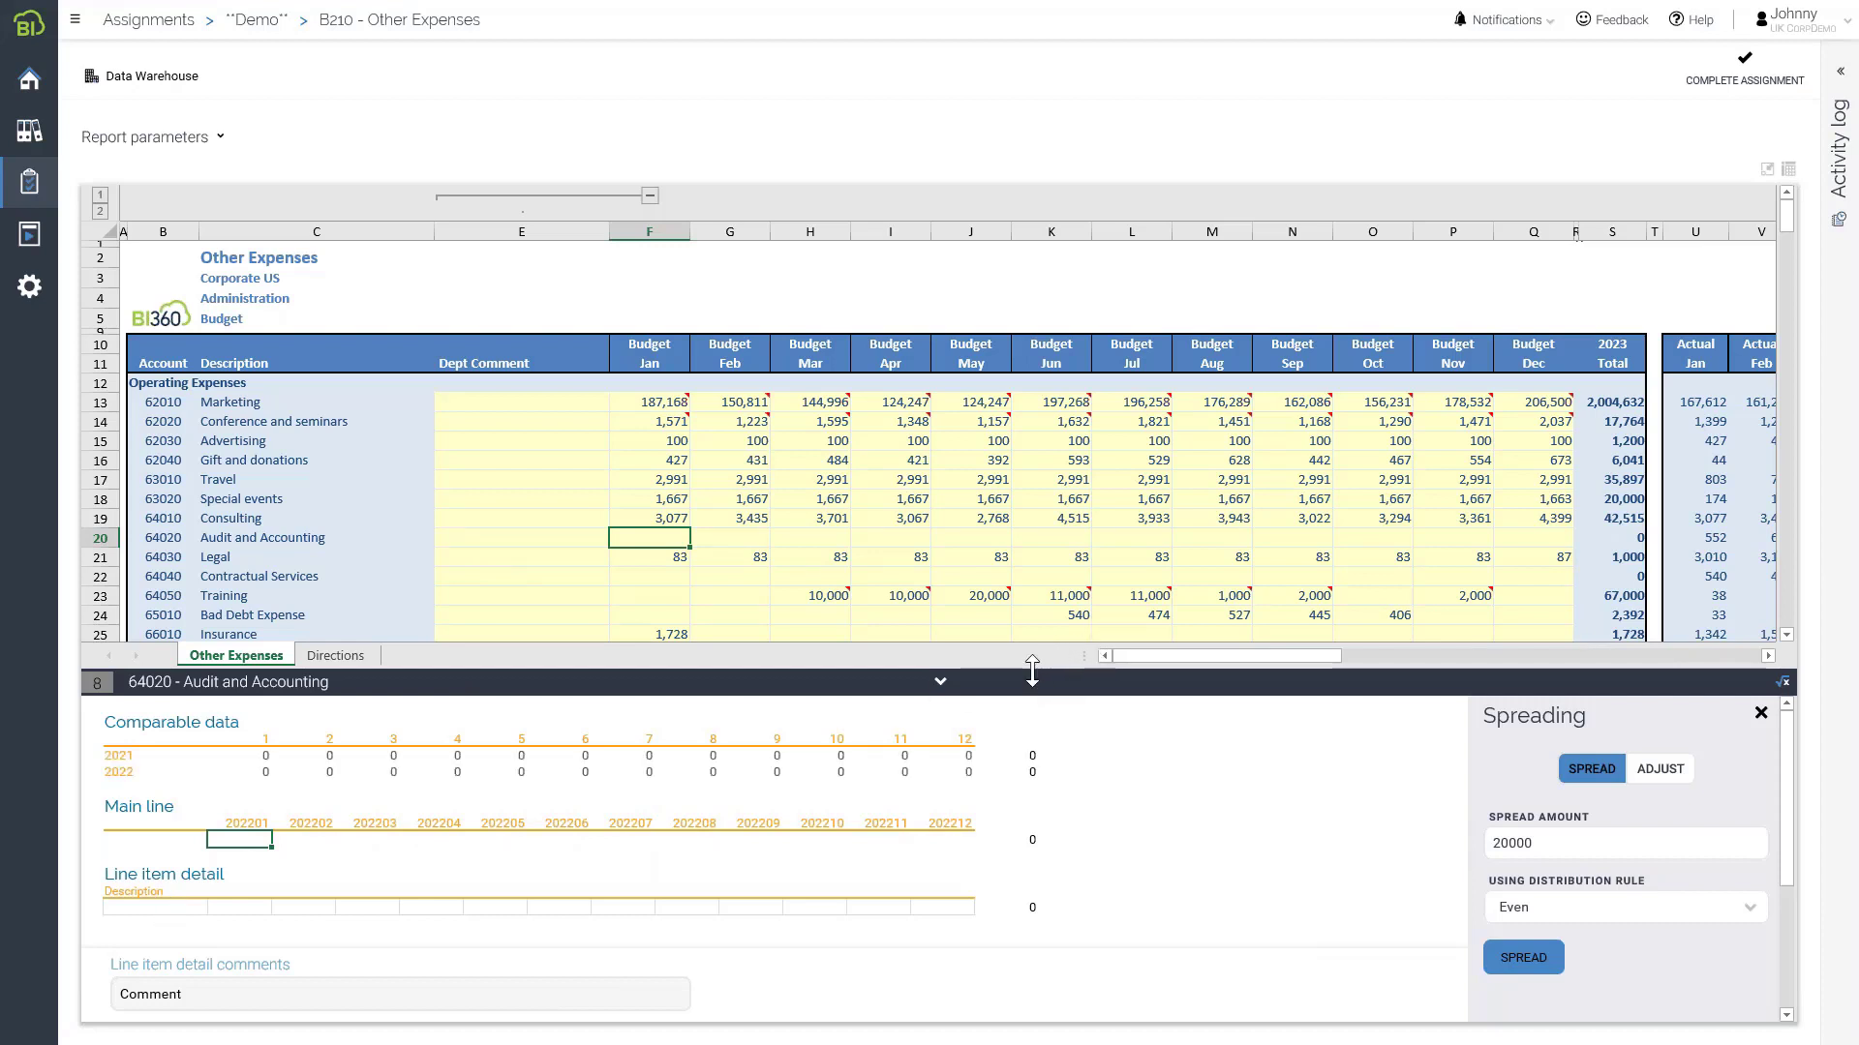
pyautogui.moveTo(1036, 618); pyautogui.dragTo(1014, 545)
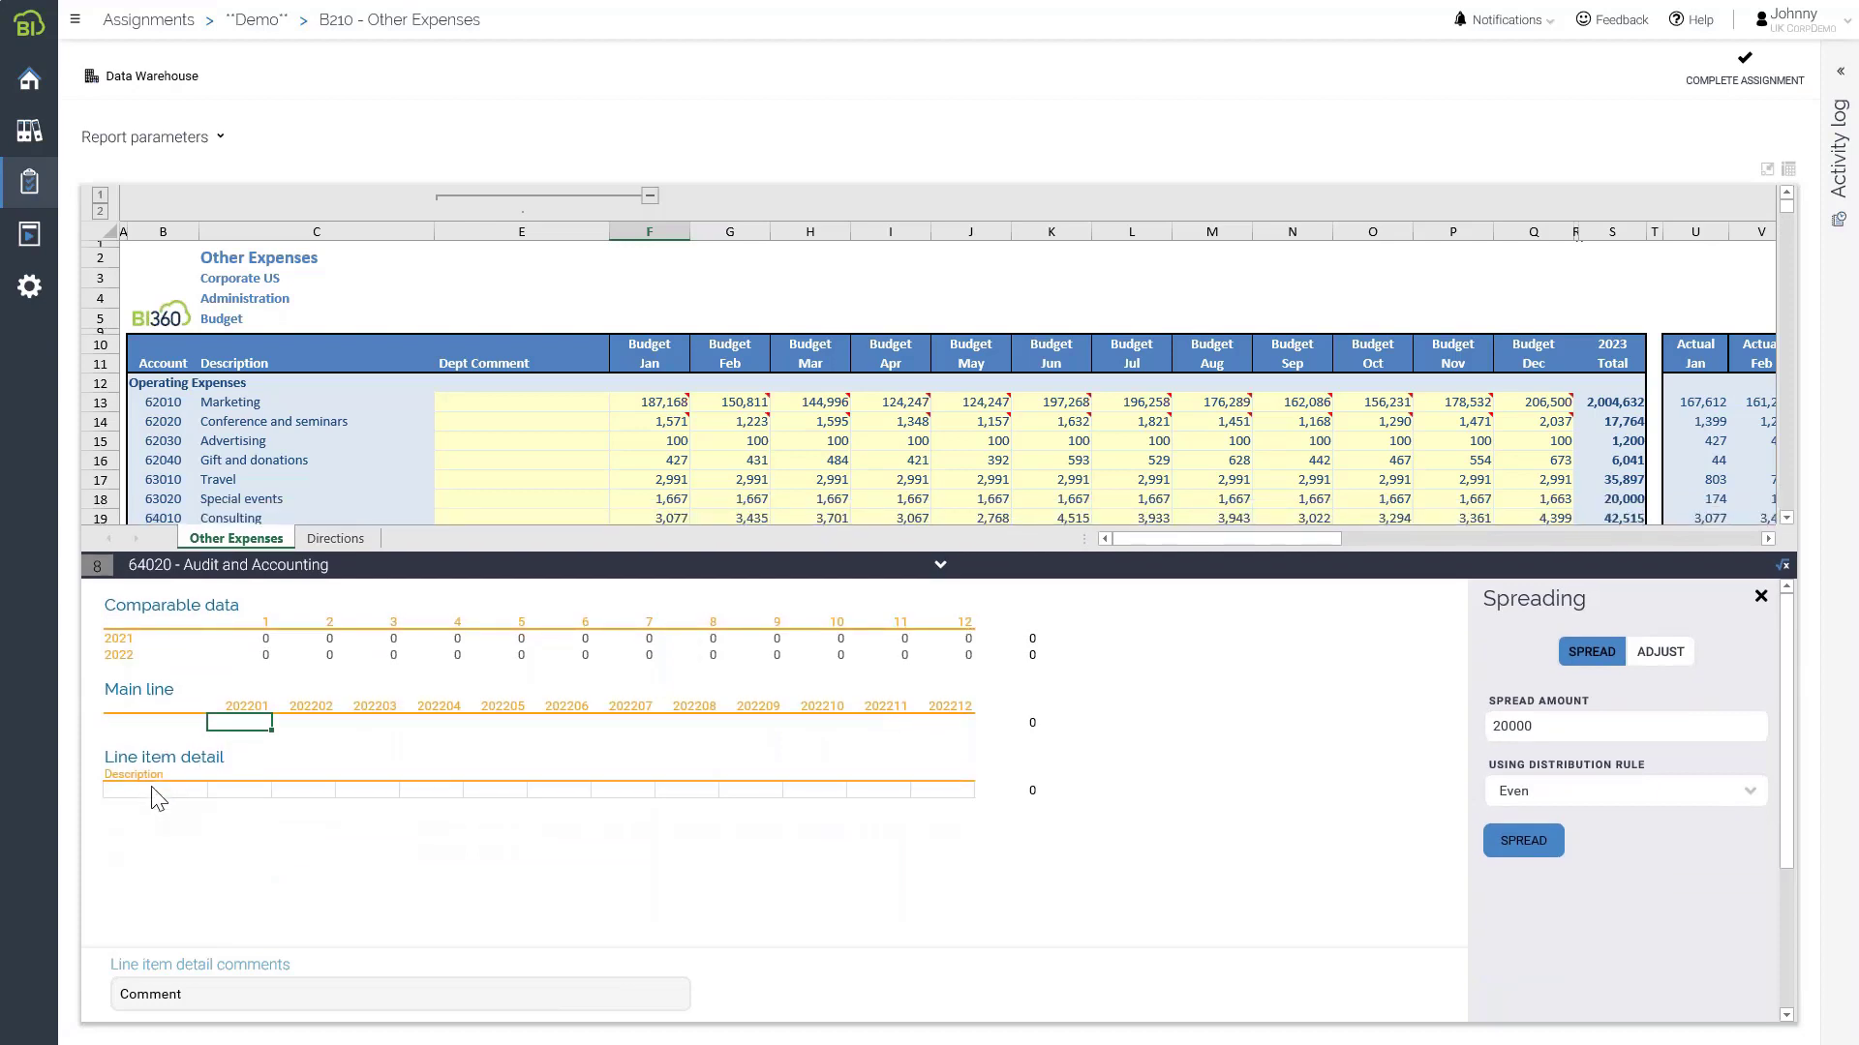
pyautogui.click(155, 791)
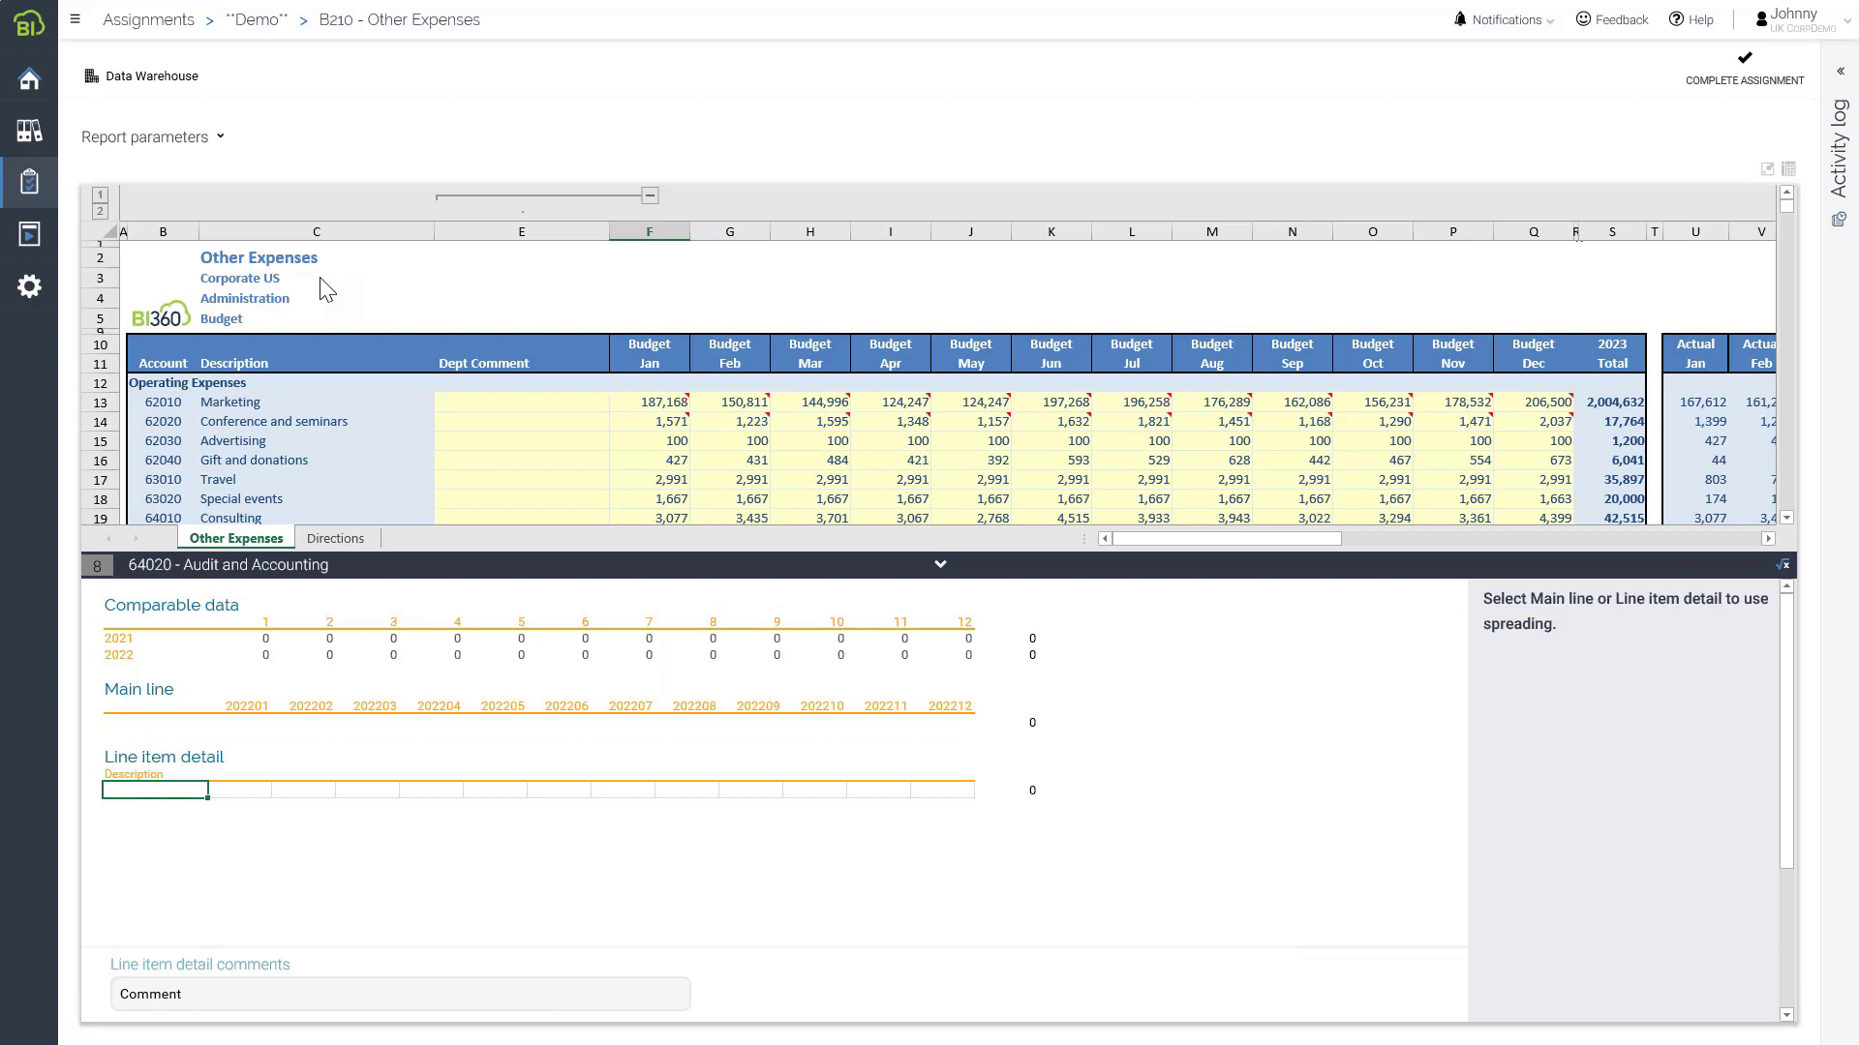
pyautogui.write('NY OFFICE')
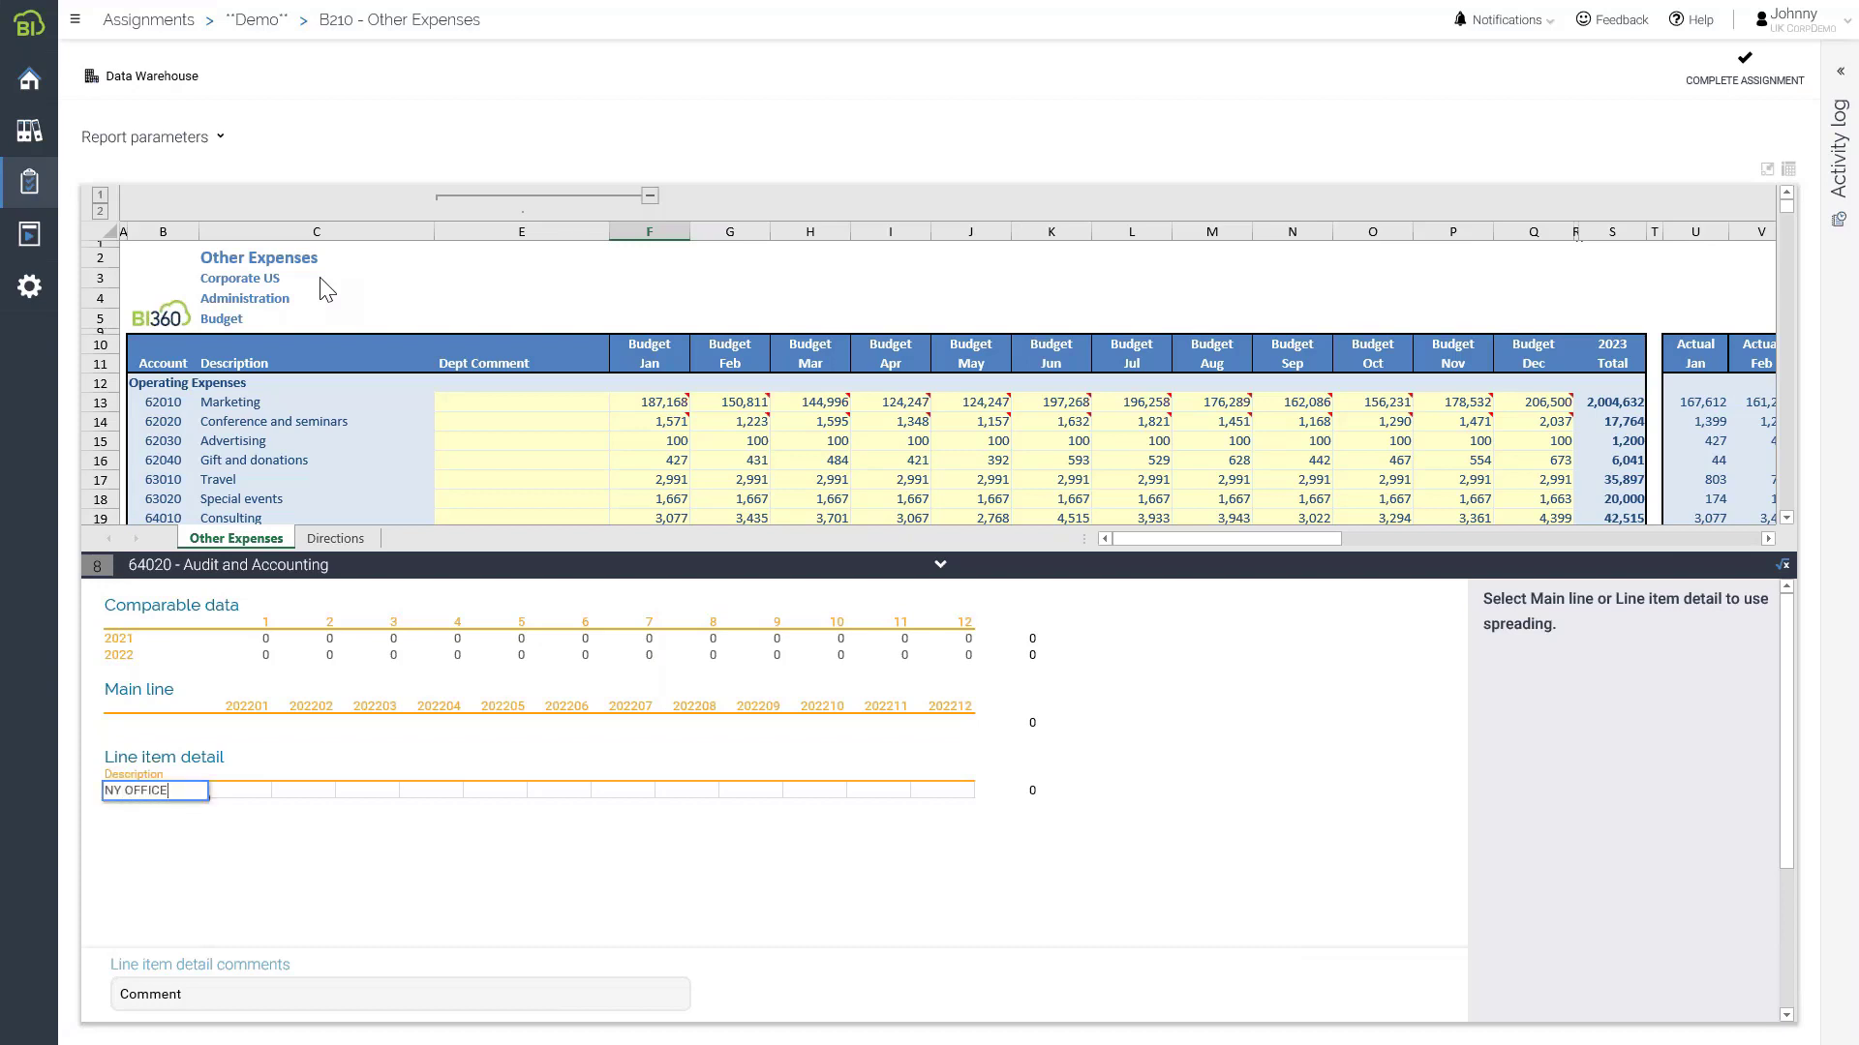
pyautogui.press('Tab')
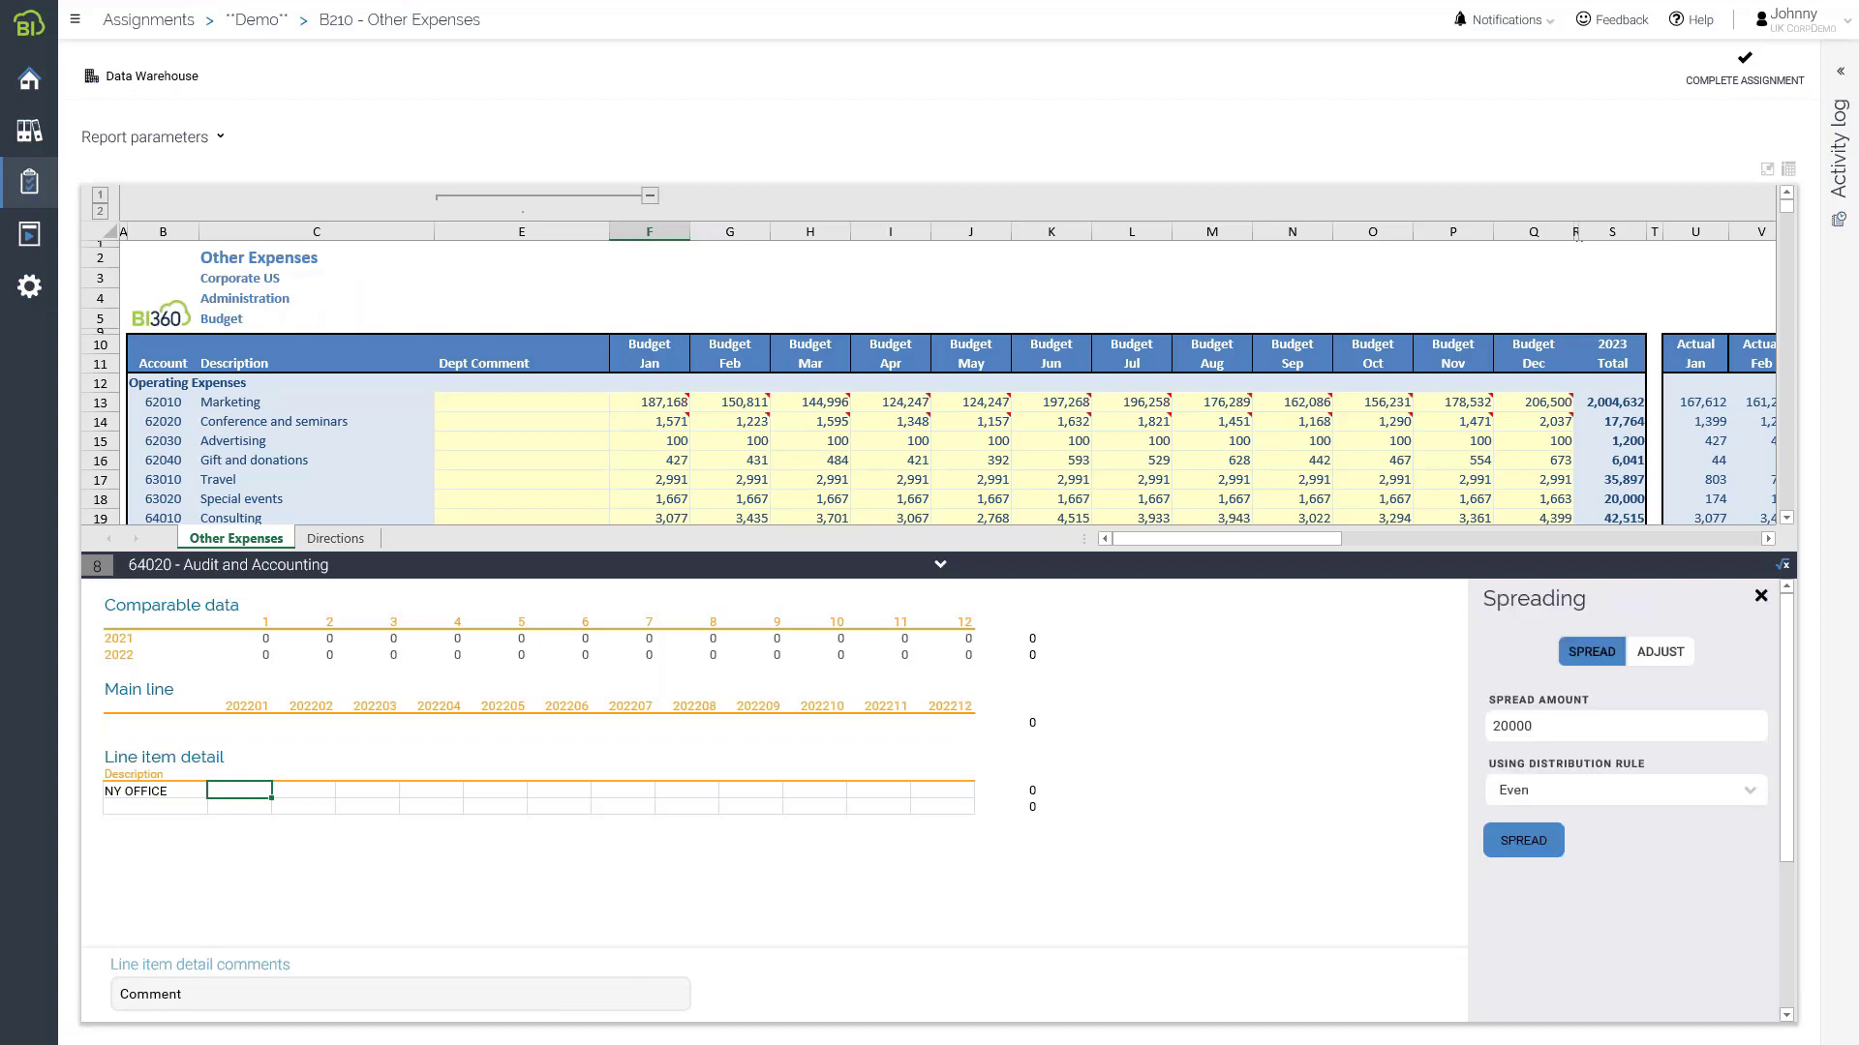
# Enter 1000 on the NY OFFICE line item for each period from 202205 to 202209
pyautogui.press('Tab')
pyautogui.press('Tab')
pyautogui.press('Tab')
pyautogui.press('Tab')
pyautogui.write('1000')
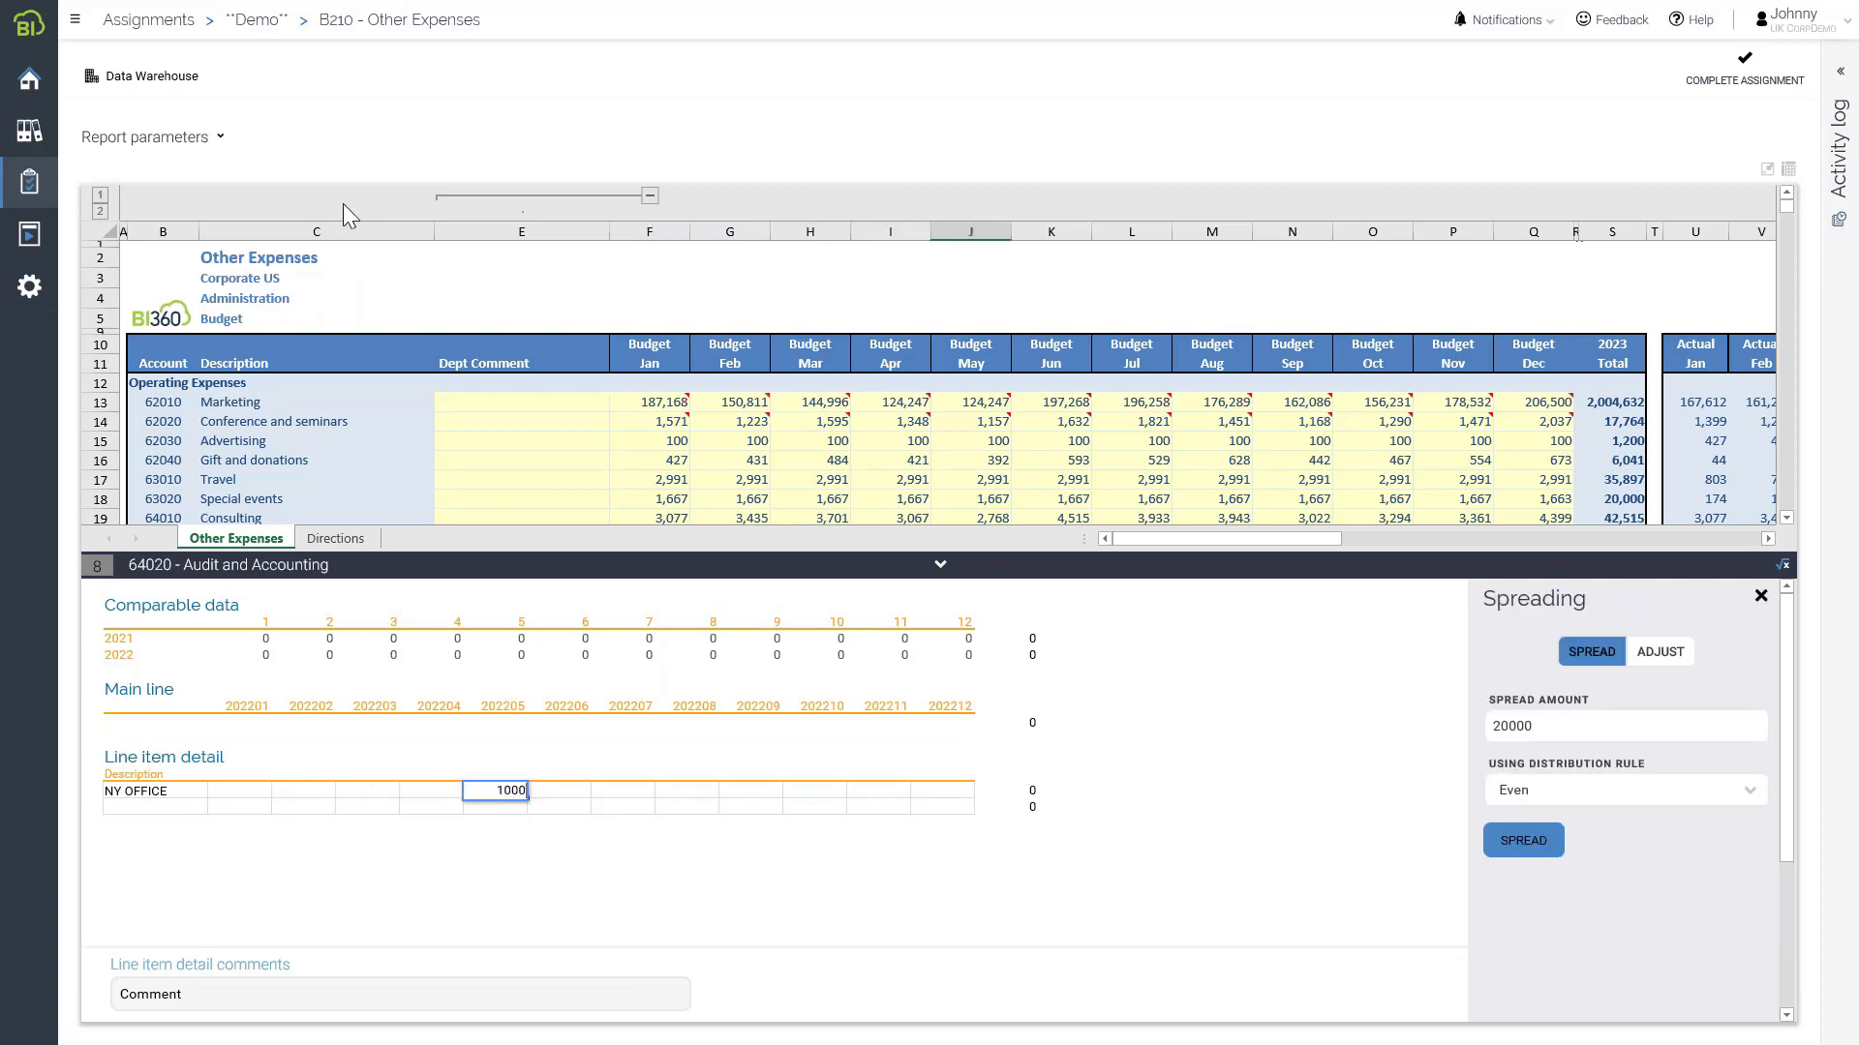
pyautogui.press('Tab')
pyautogui.write('1000')
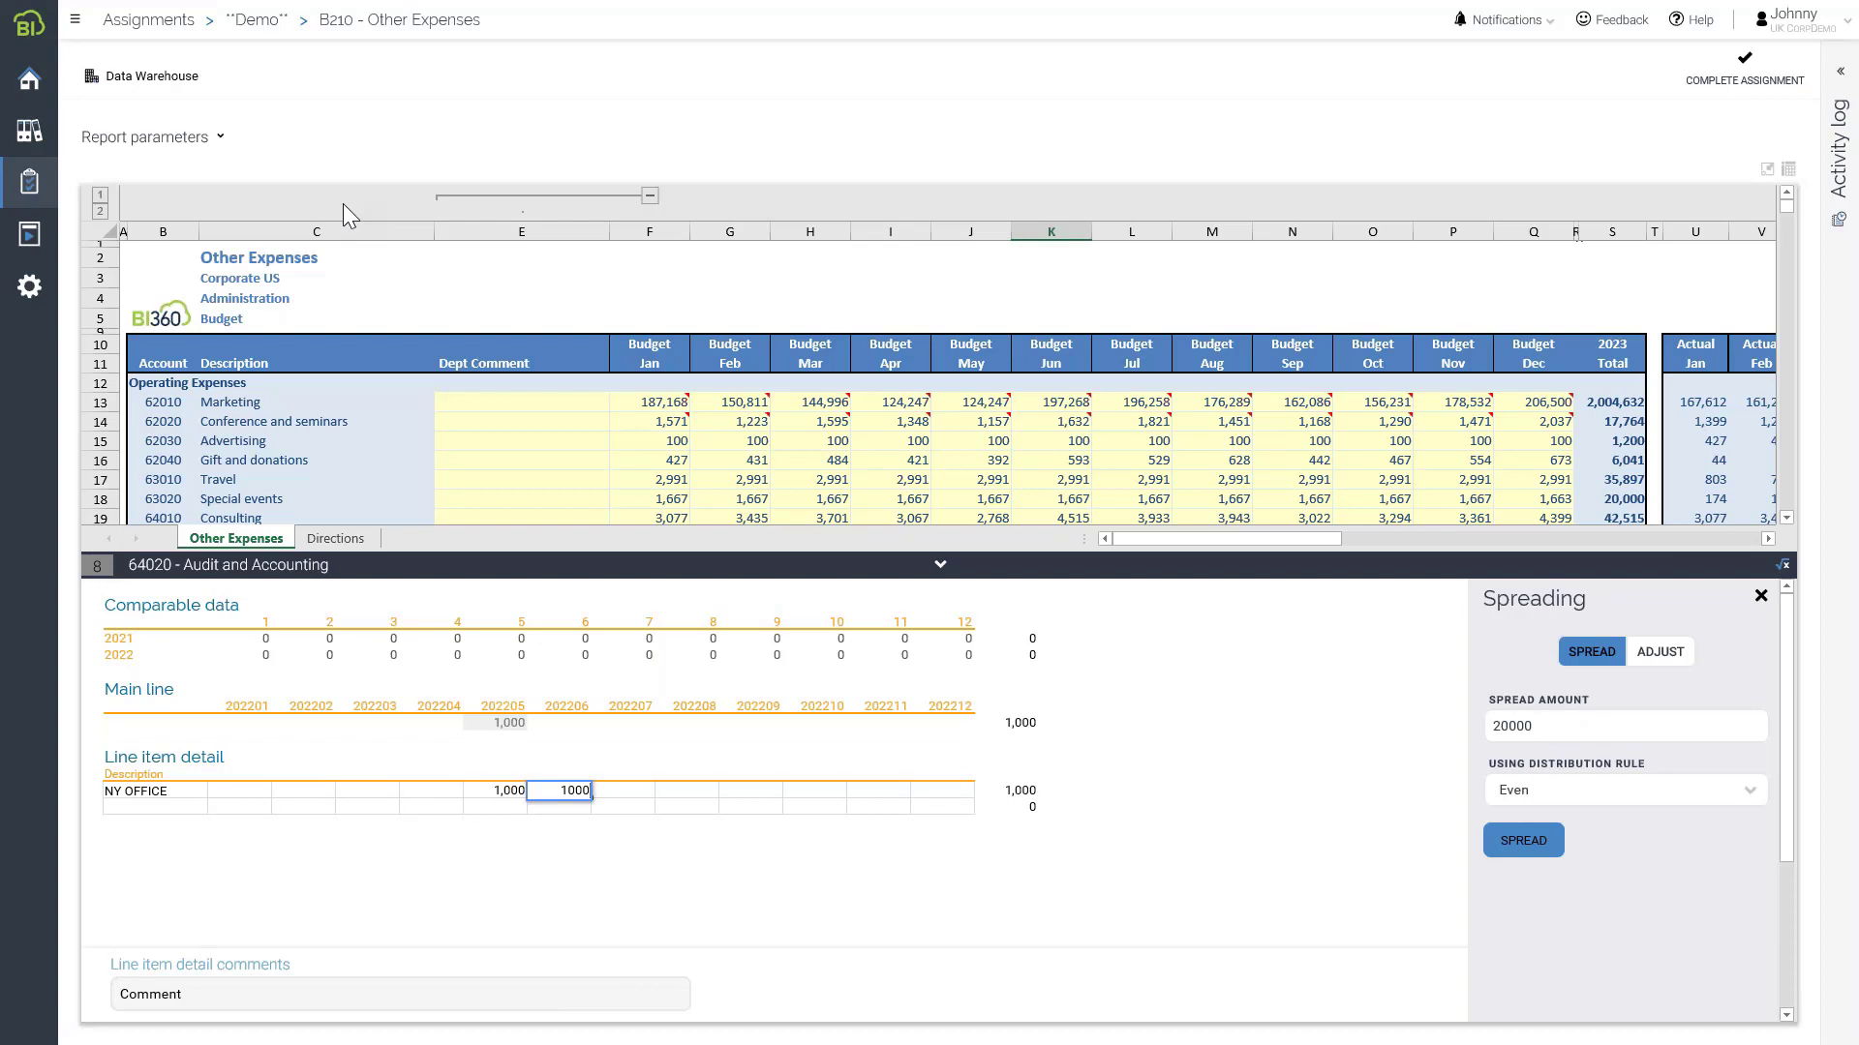
pyautogui.press('Tab')
pyautogui.write('1000')
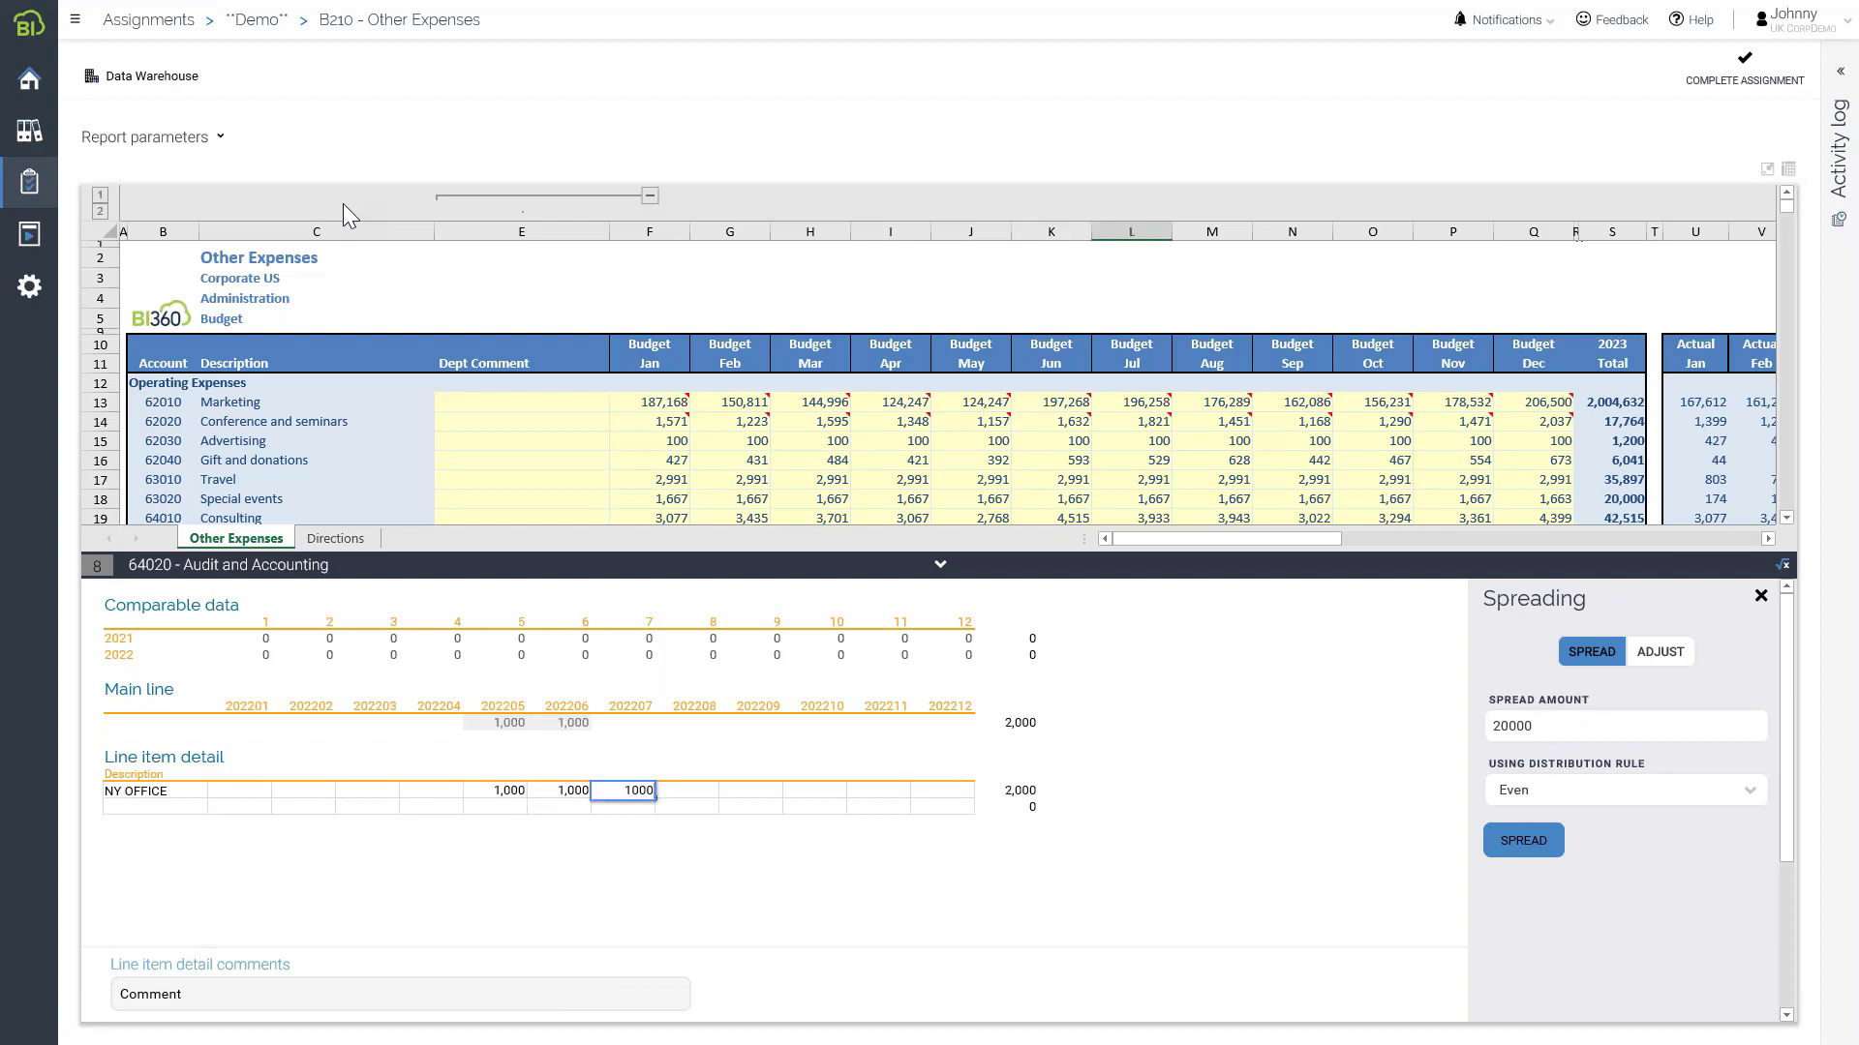
pyautogui.press('Tab')
pyautogui.write('1000')
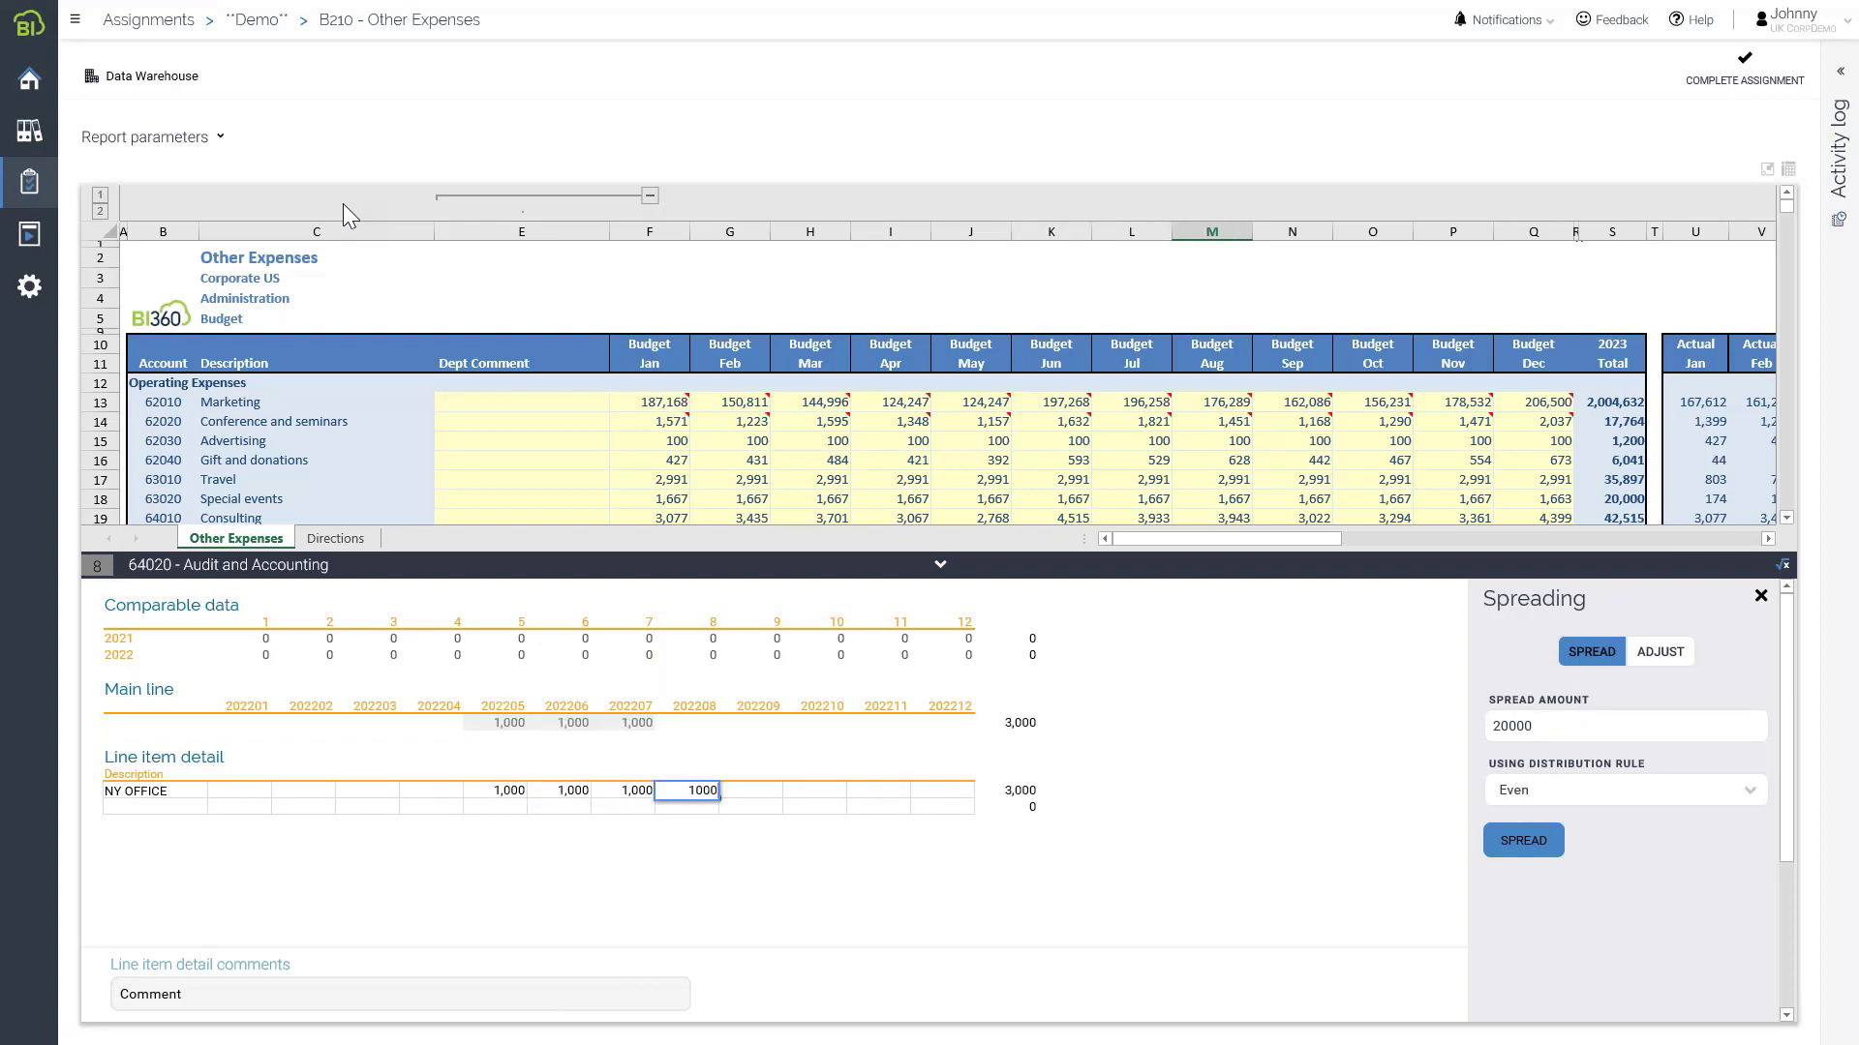
pyautogui.press('Tab')
pyautogui.write('1000')
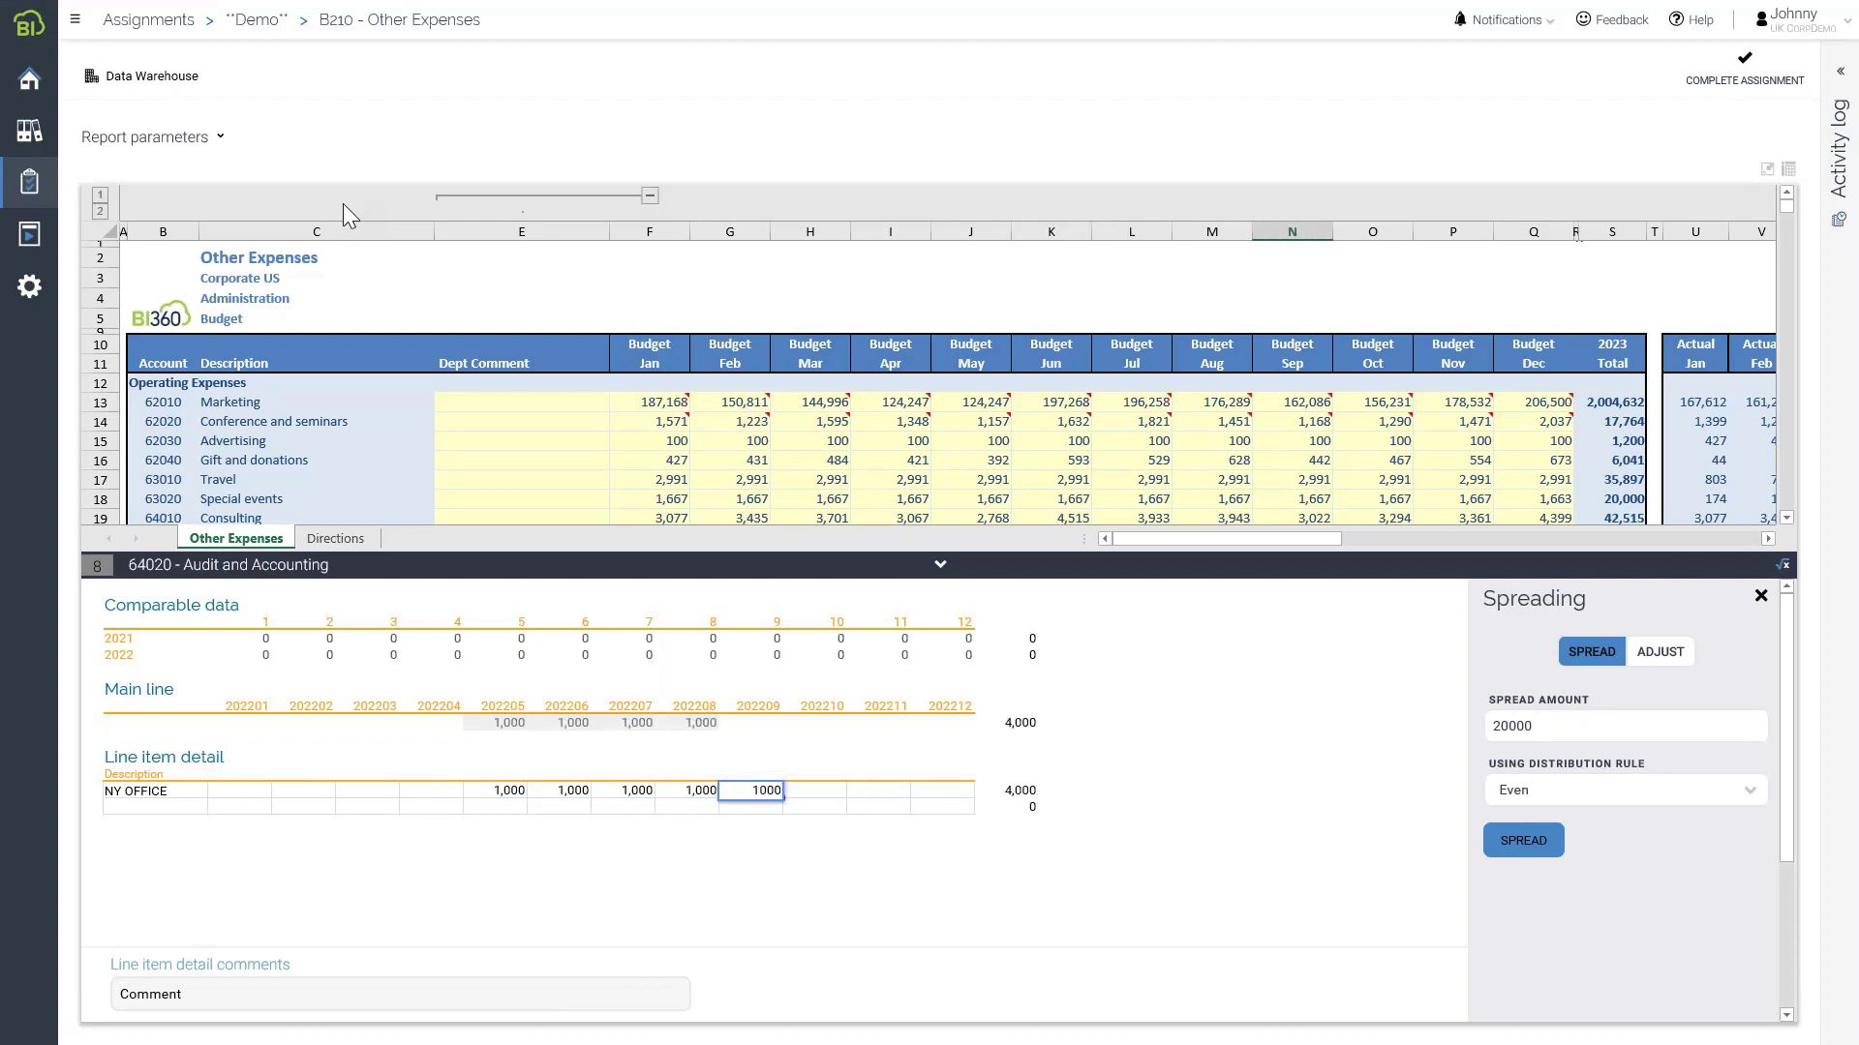
pyautogui.press('Tab')
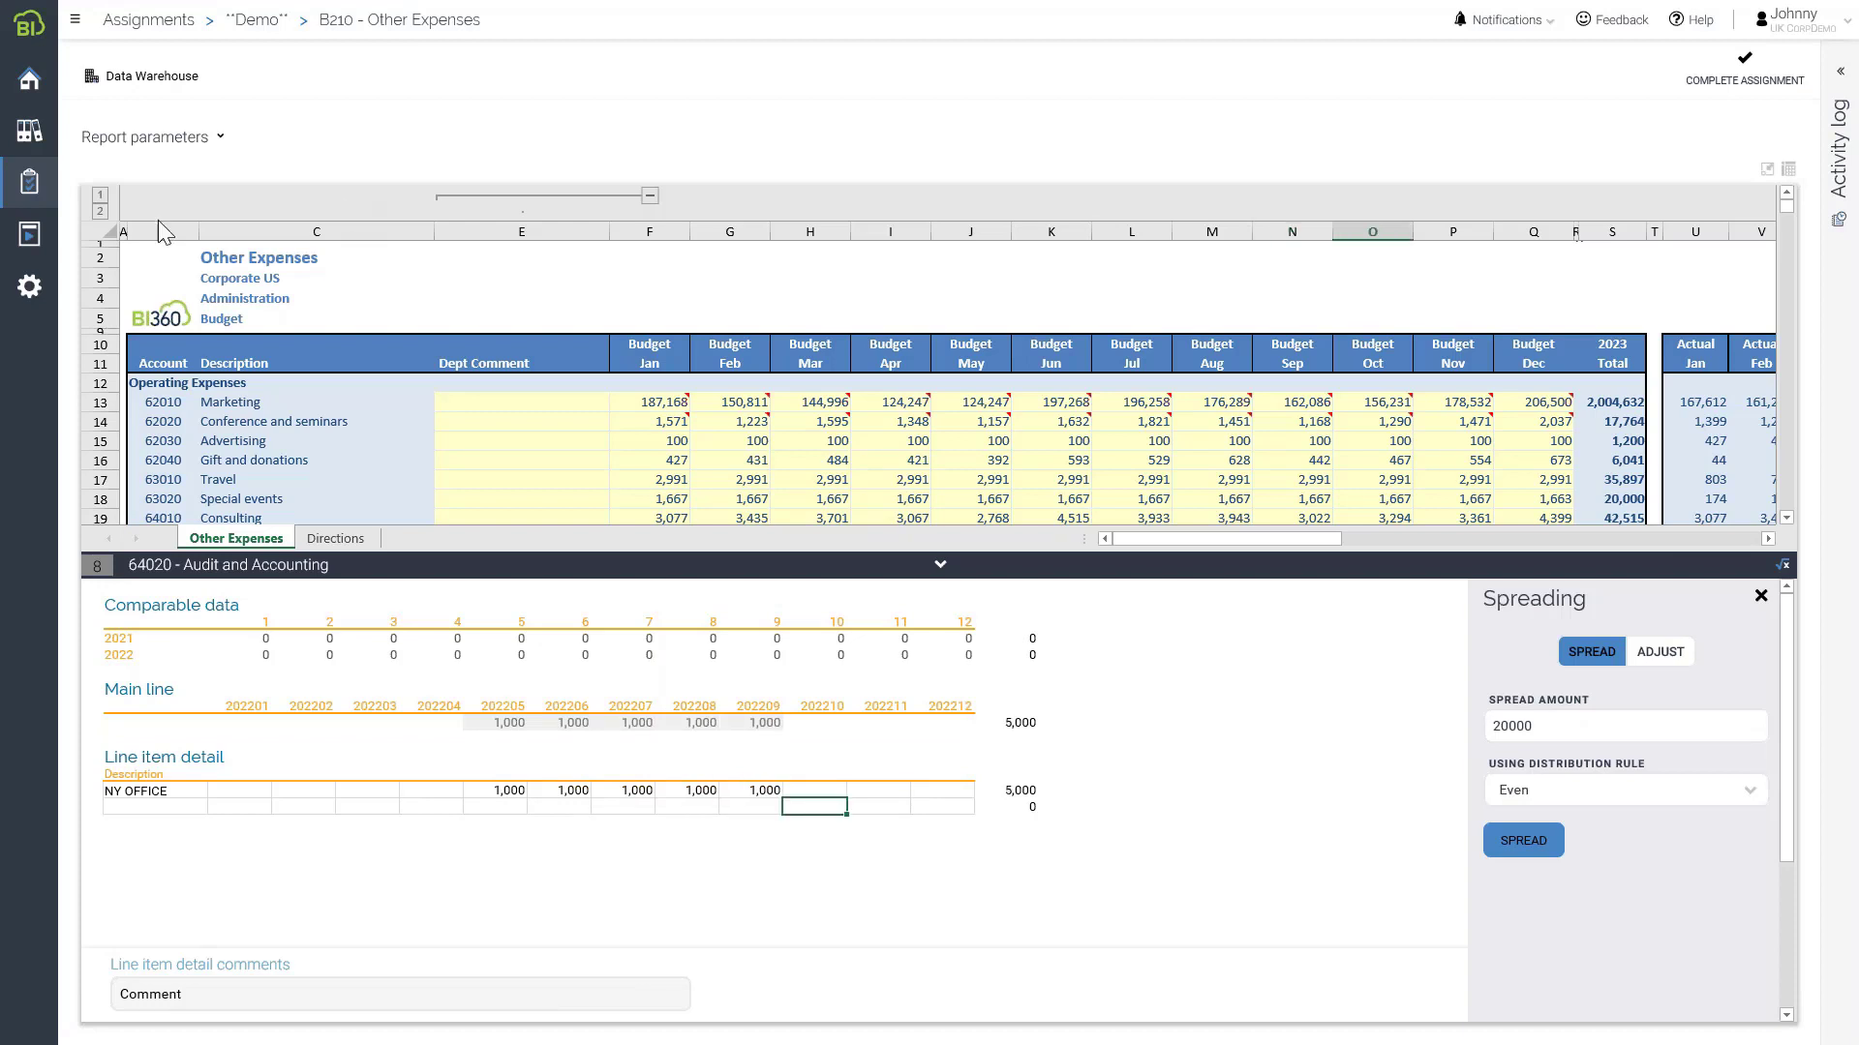
# Add a second Audit and Accounting line item described as MIAMIAMI with 2000 in each of periods 202208 and 202209
pyautogui.click(135, 808)
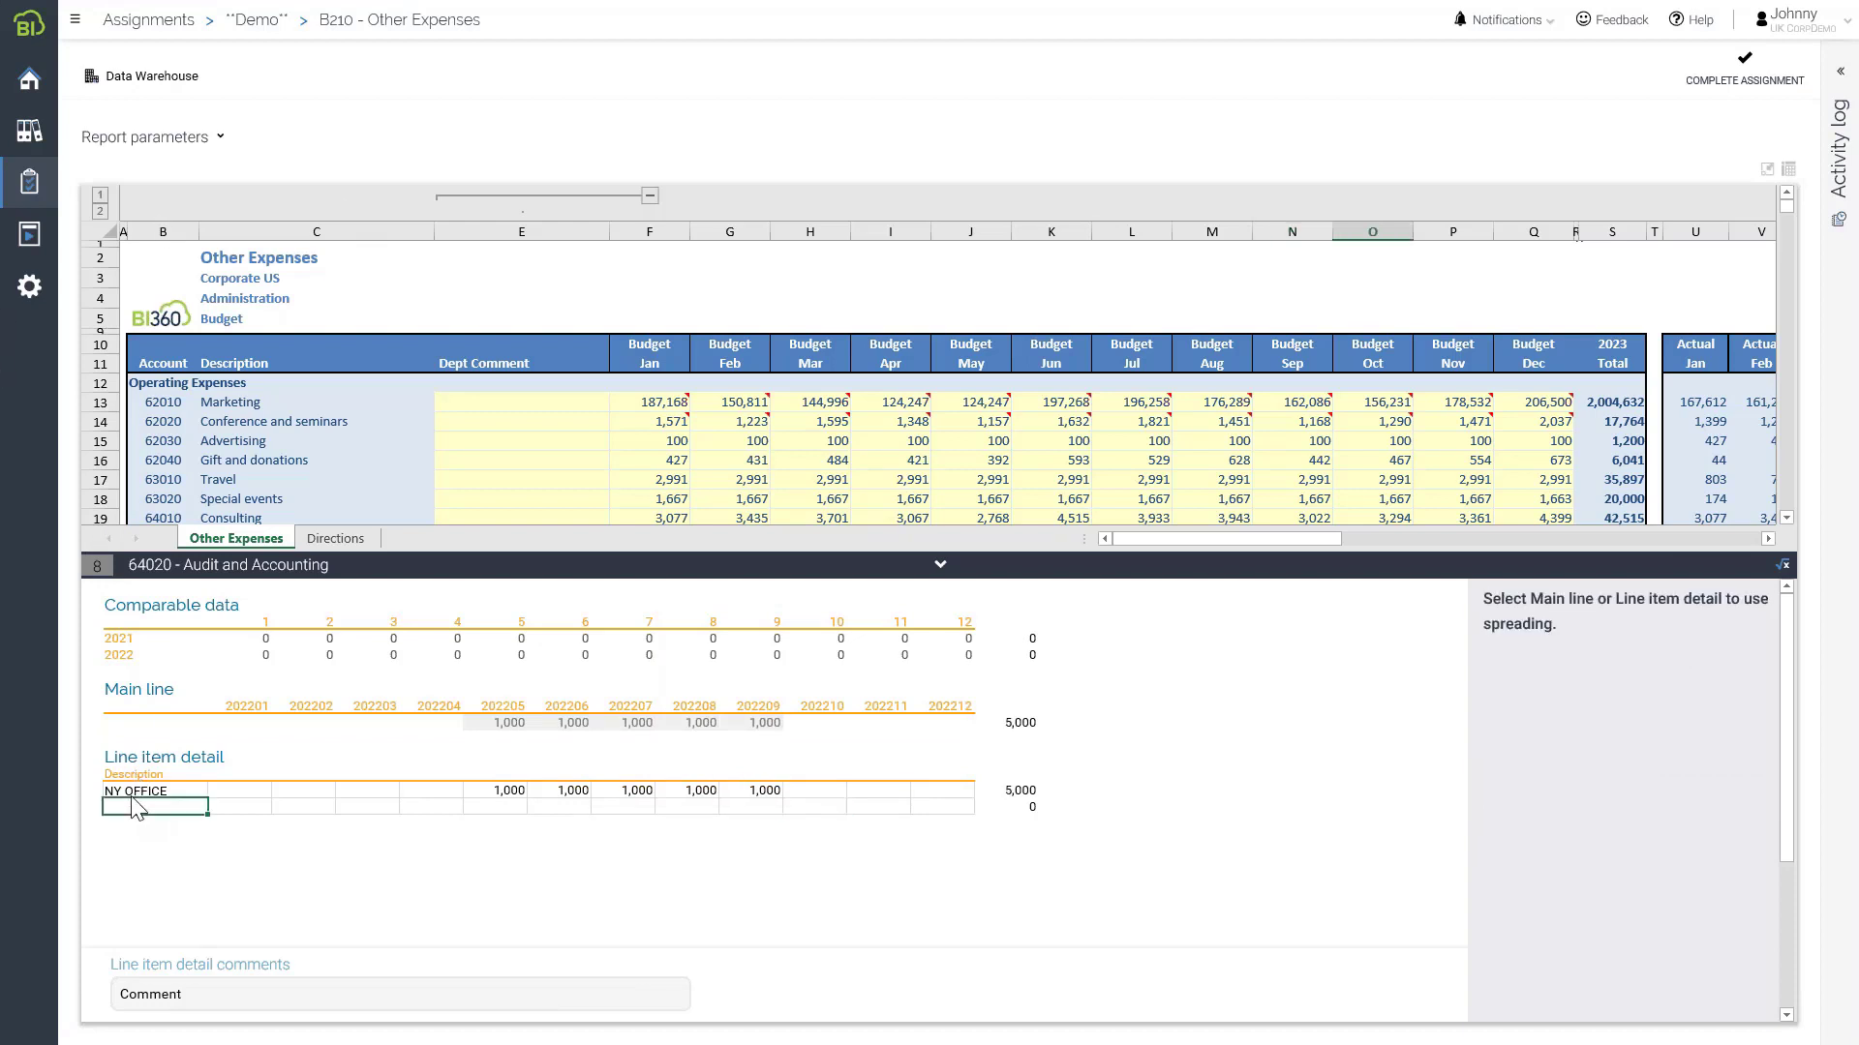
pyautogui.write('Ma')
pyautogui.click(368, 807)
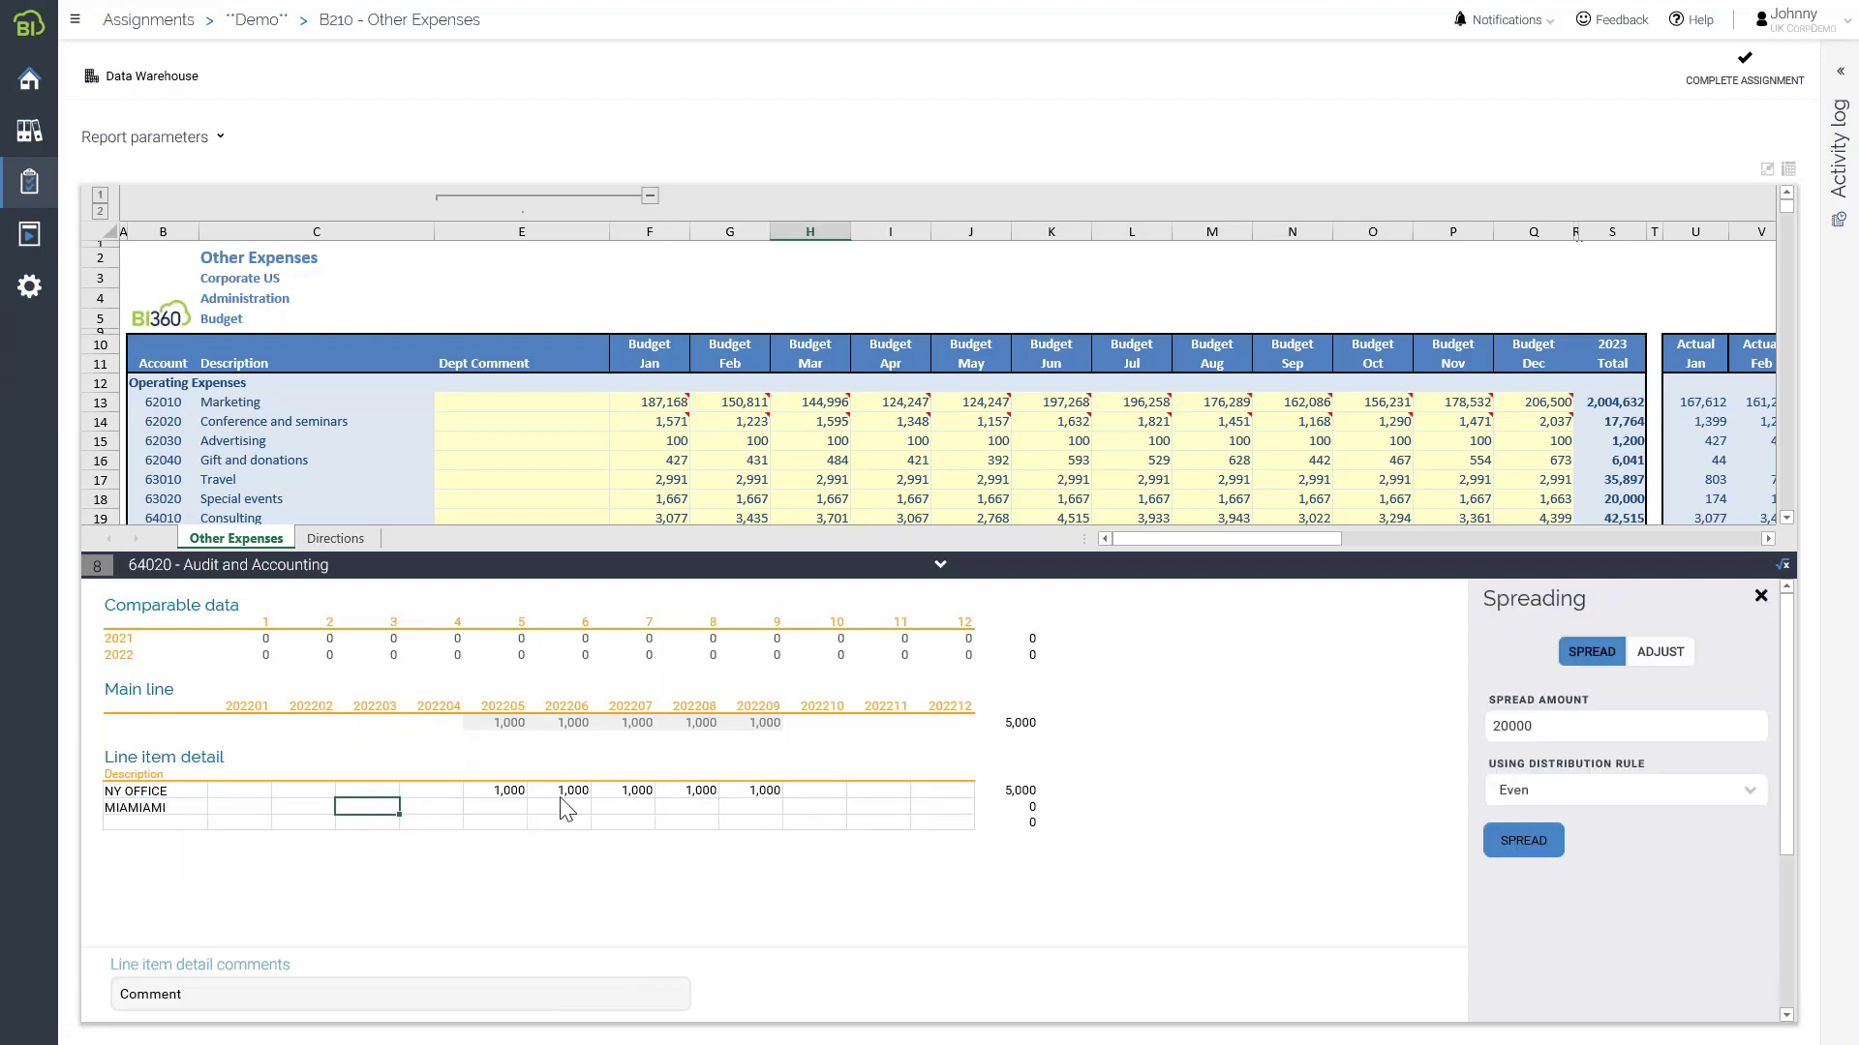
pyautogui.click(505, 807)
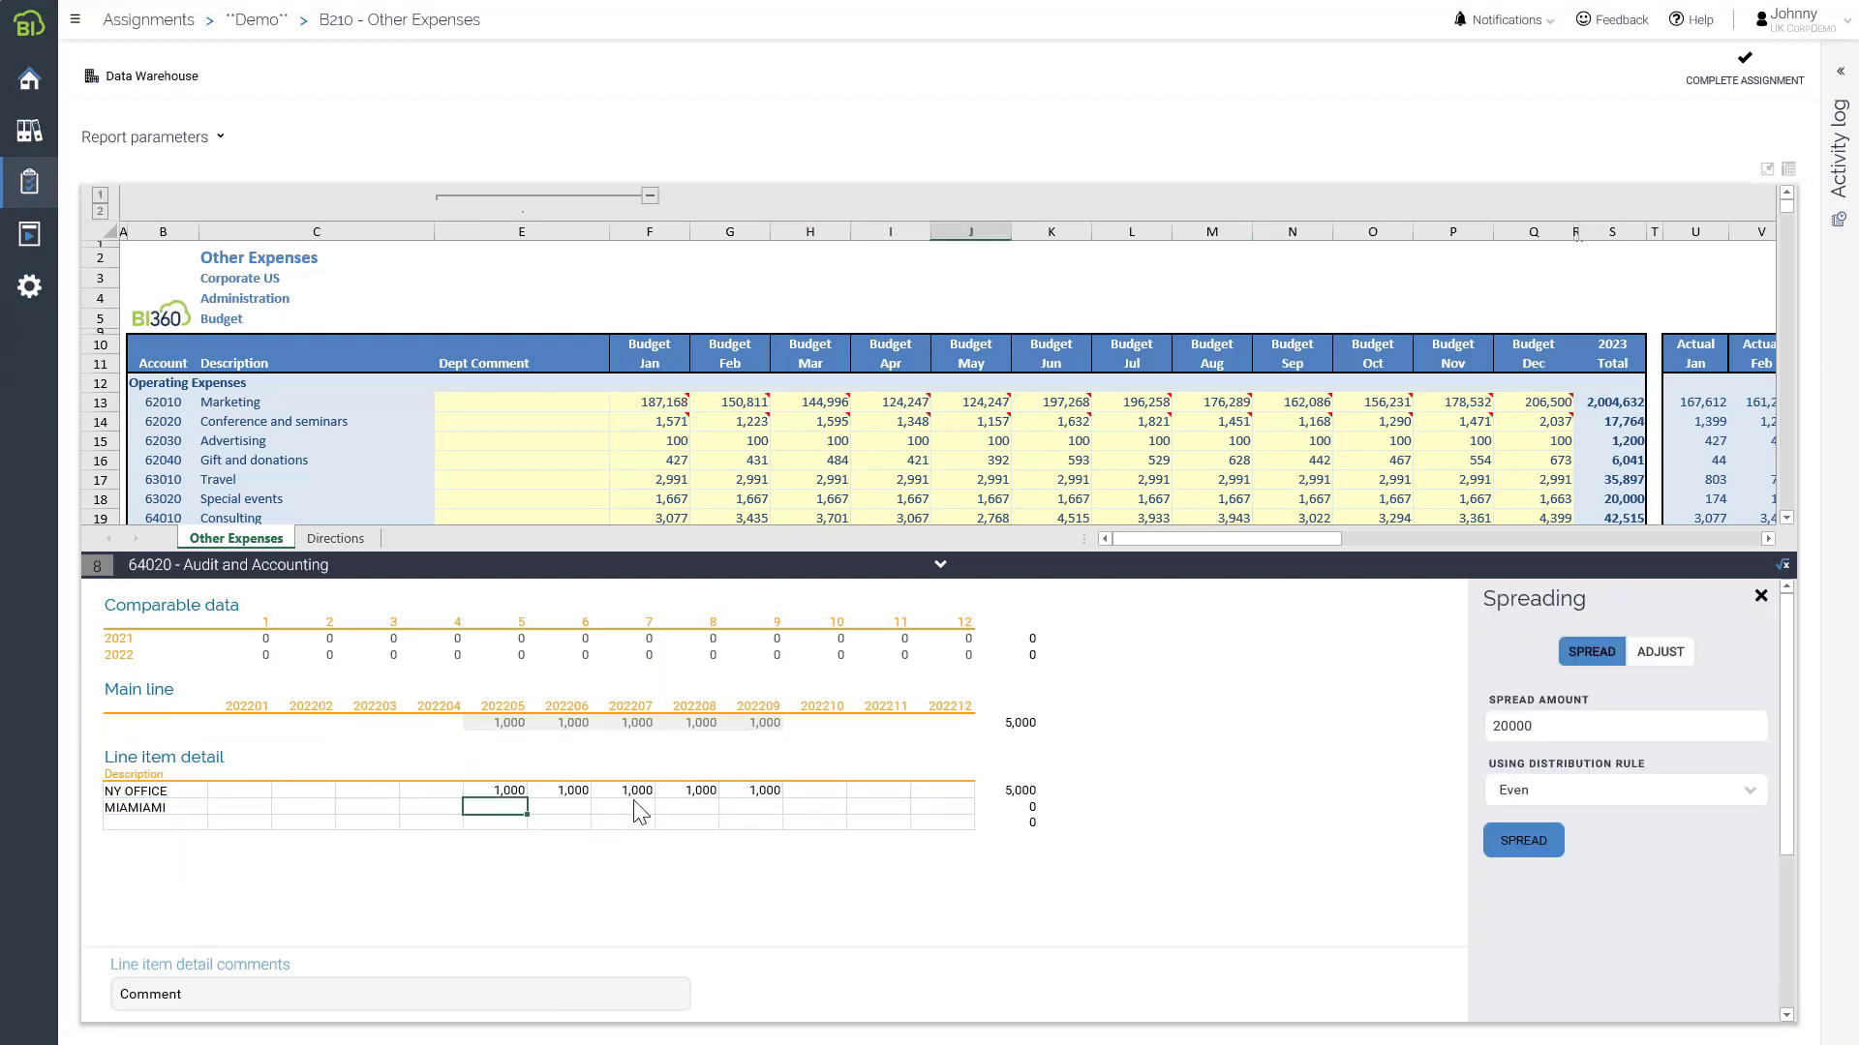
pyautogui.click(634, 807)
pyautogui.click(699, 809)
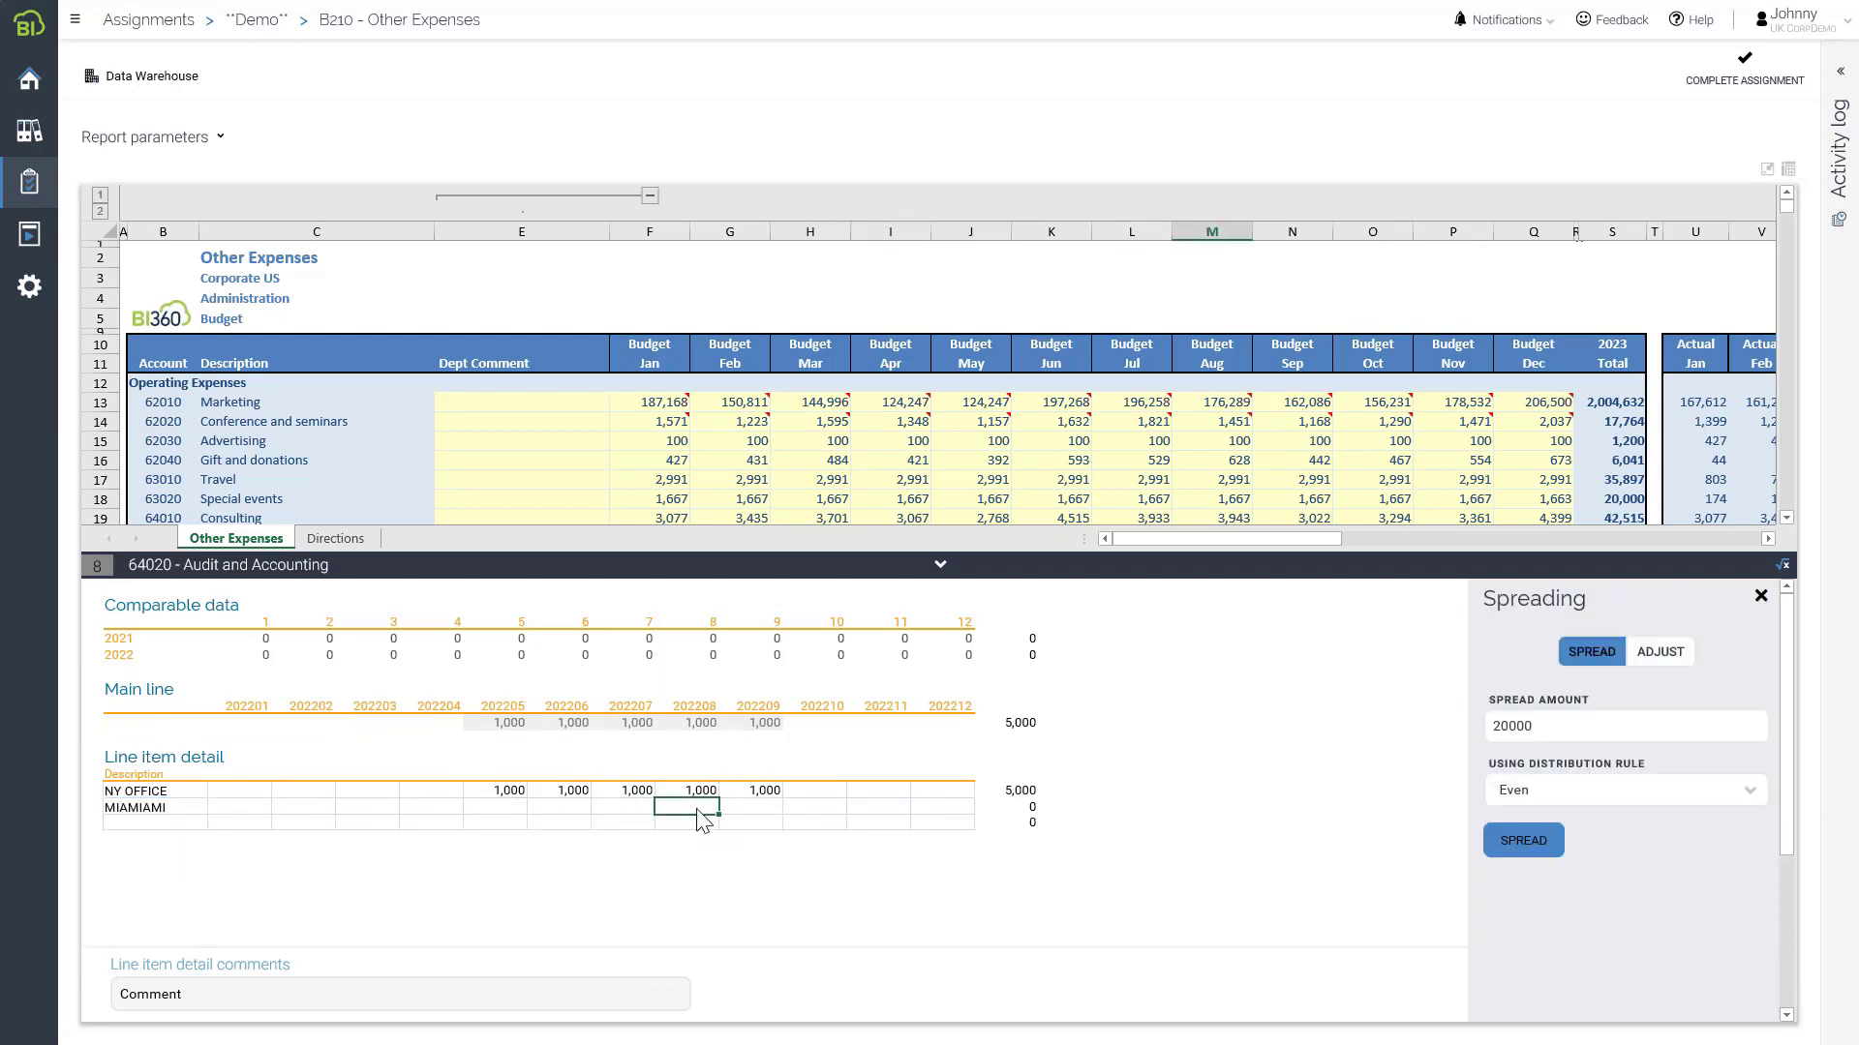
pyautogui.write('2000')
pyautogui.press('Tab')
pyautogui.write('2000')
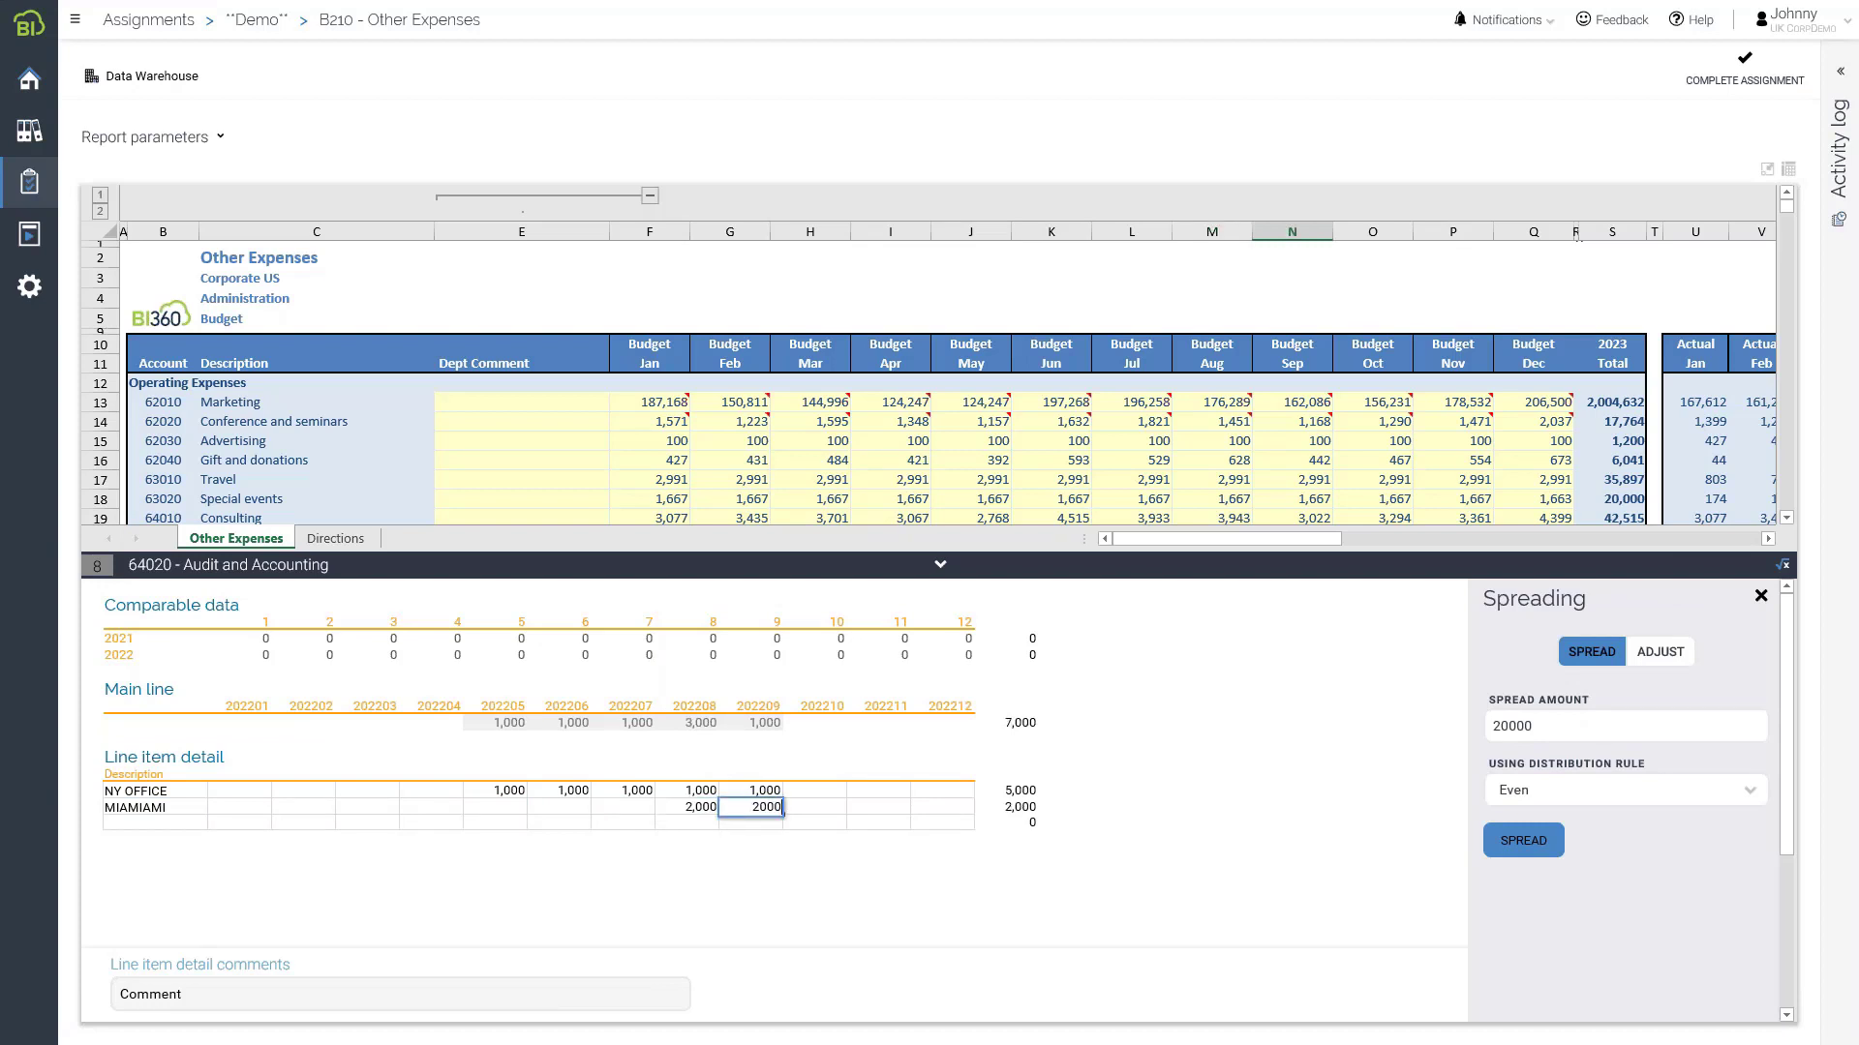
pyautogui.press('Tab')
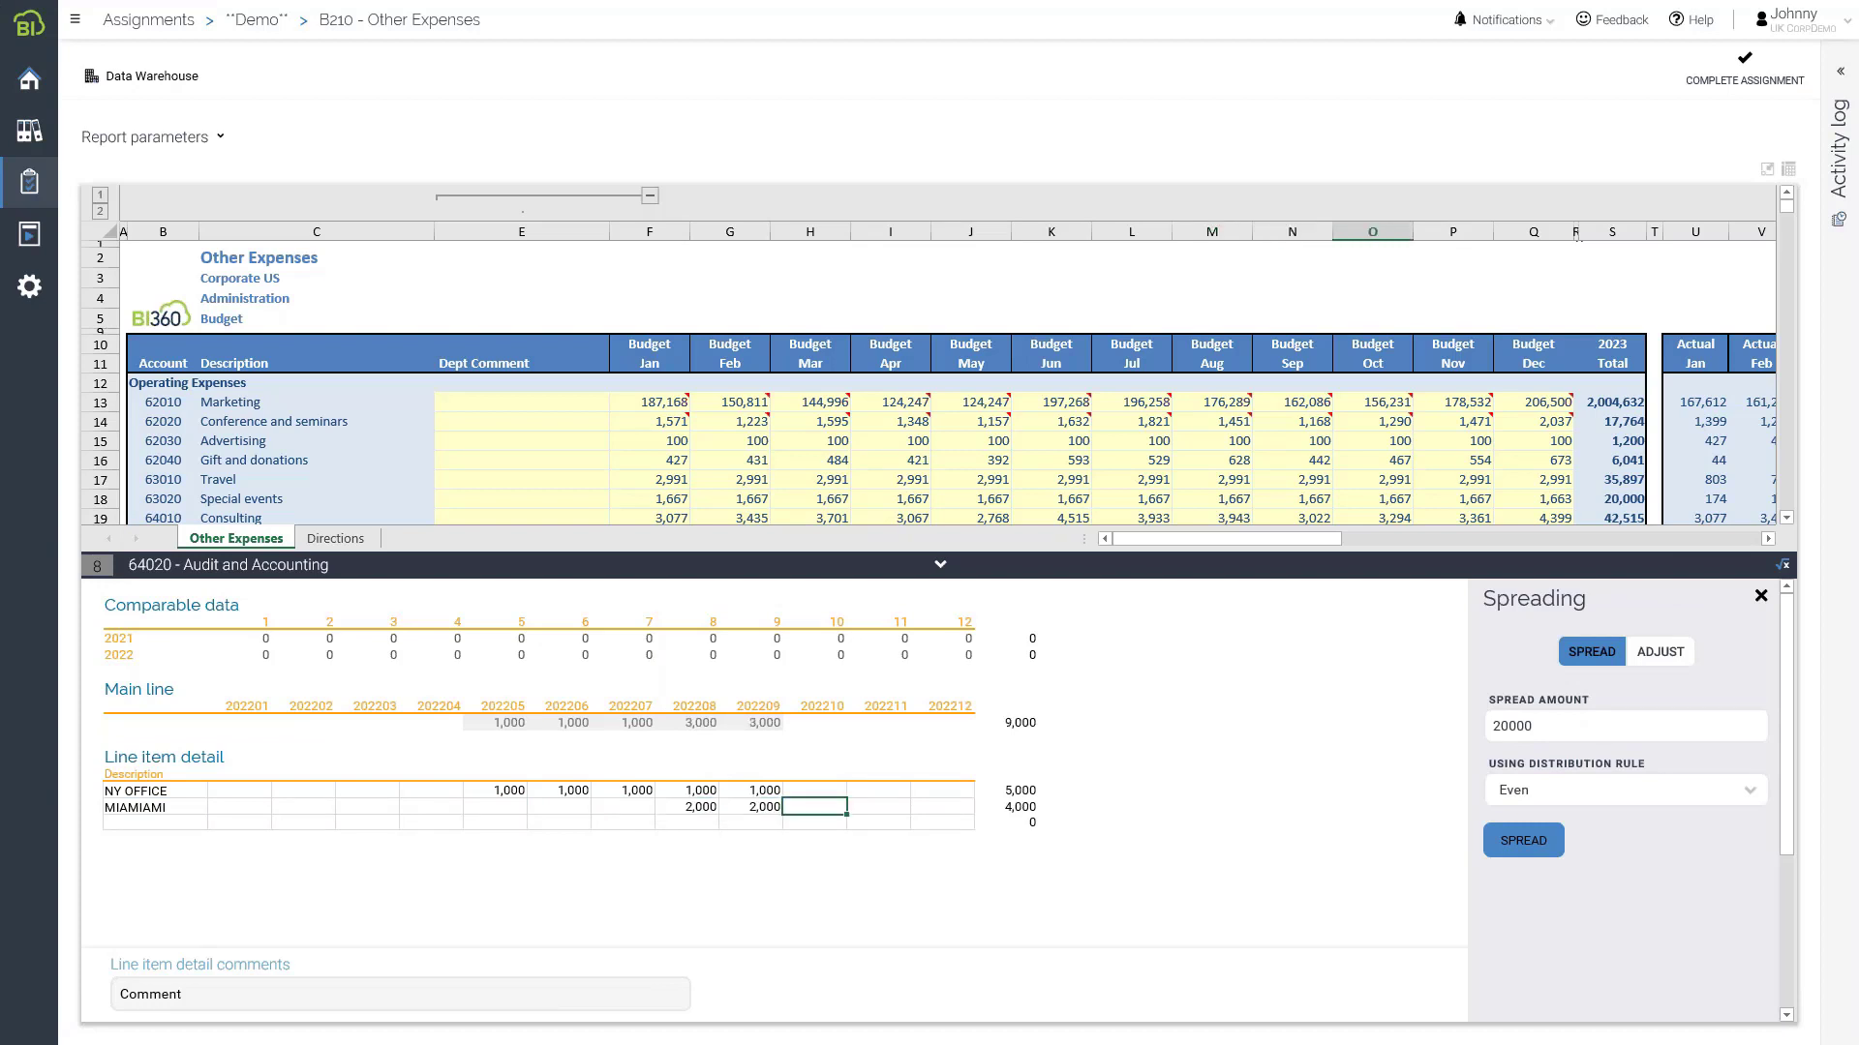
# Collapse the line item details back to the regular Other Expenses form and save the entered budget data
pyautogui.click(940, 567)
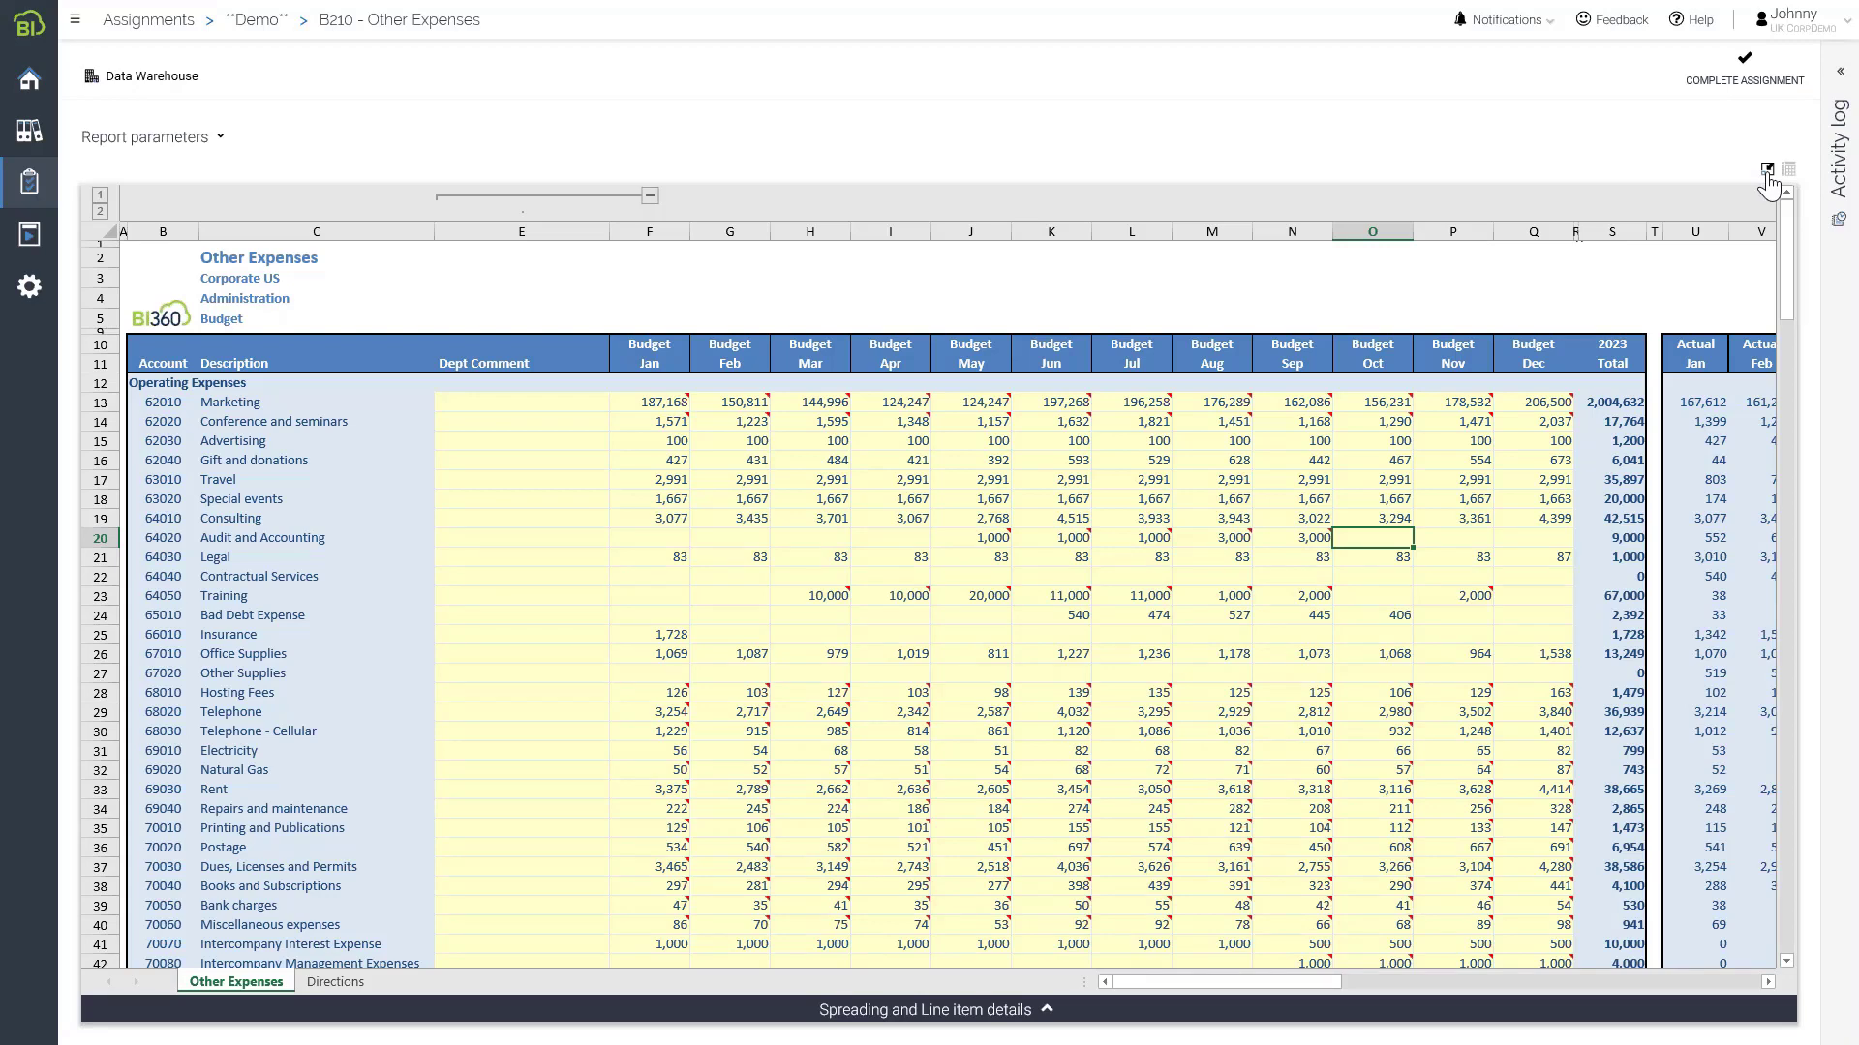
pyautogui.click(1766, 170)
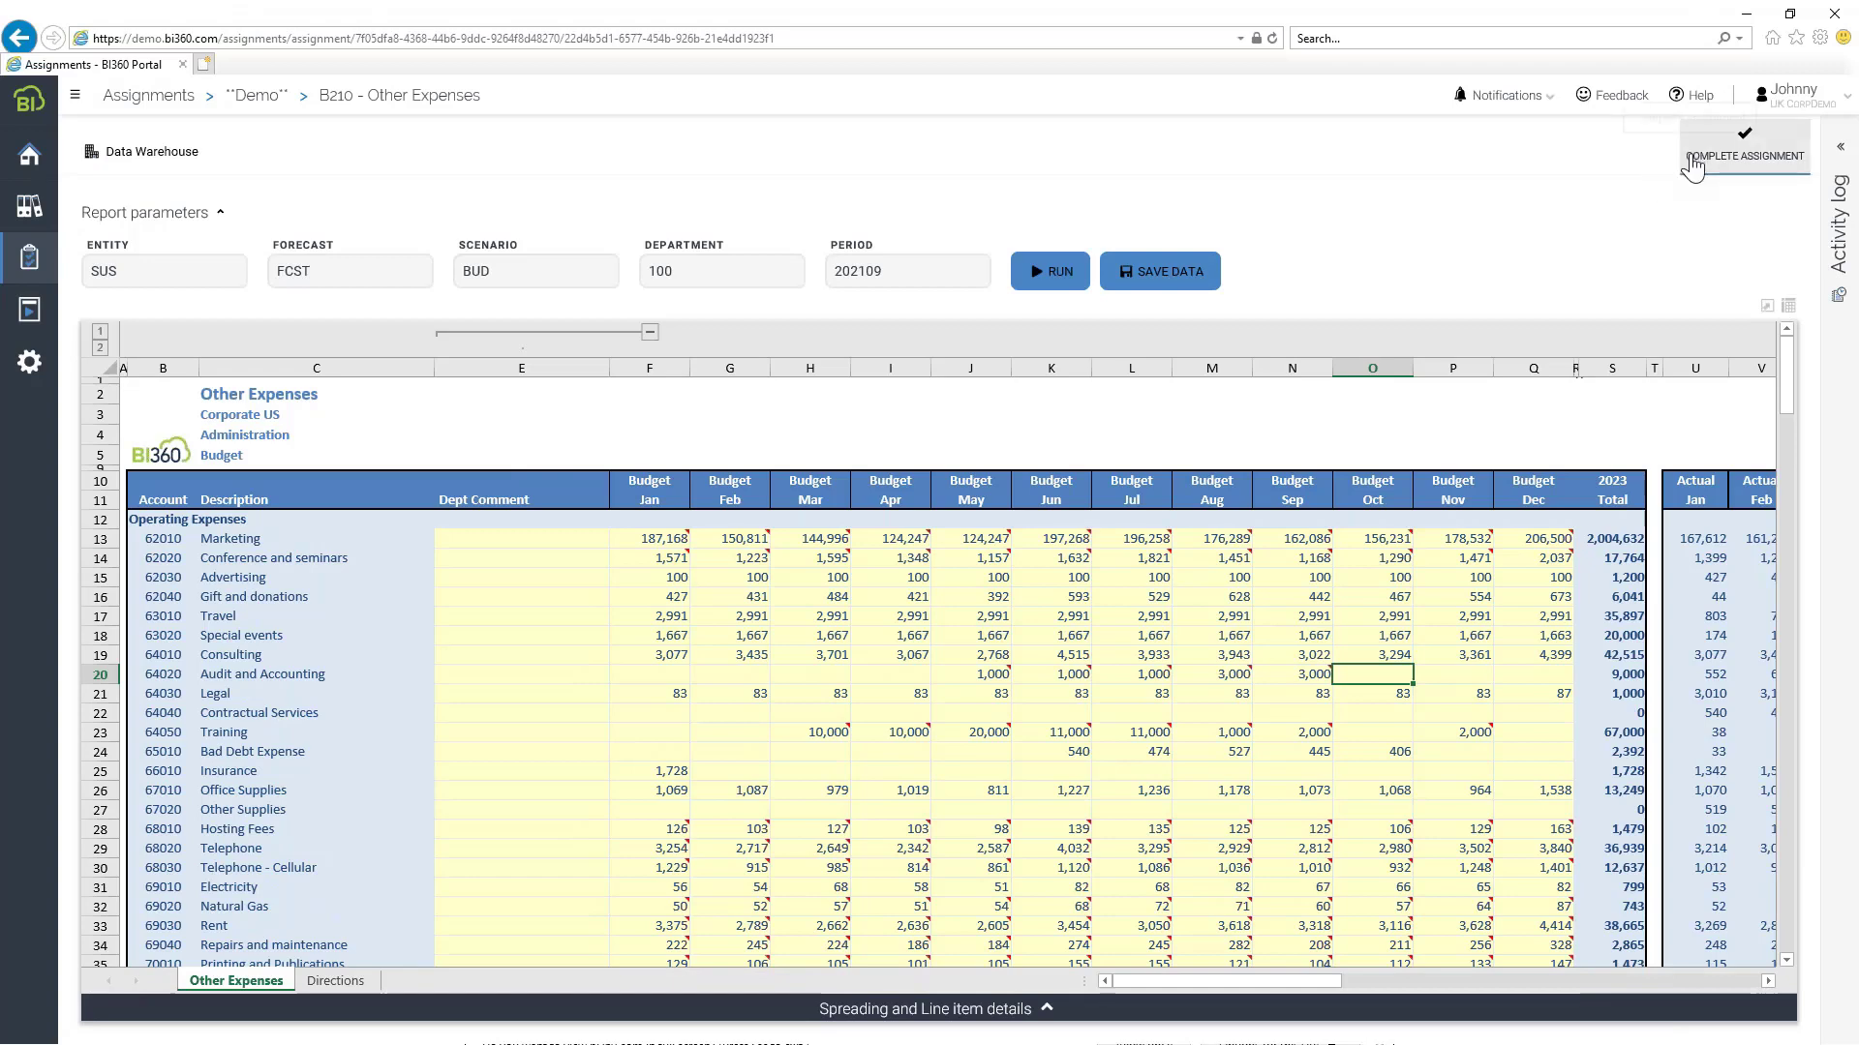
pyautogui.click(1172, 276)
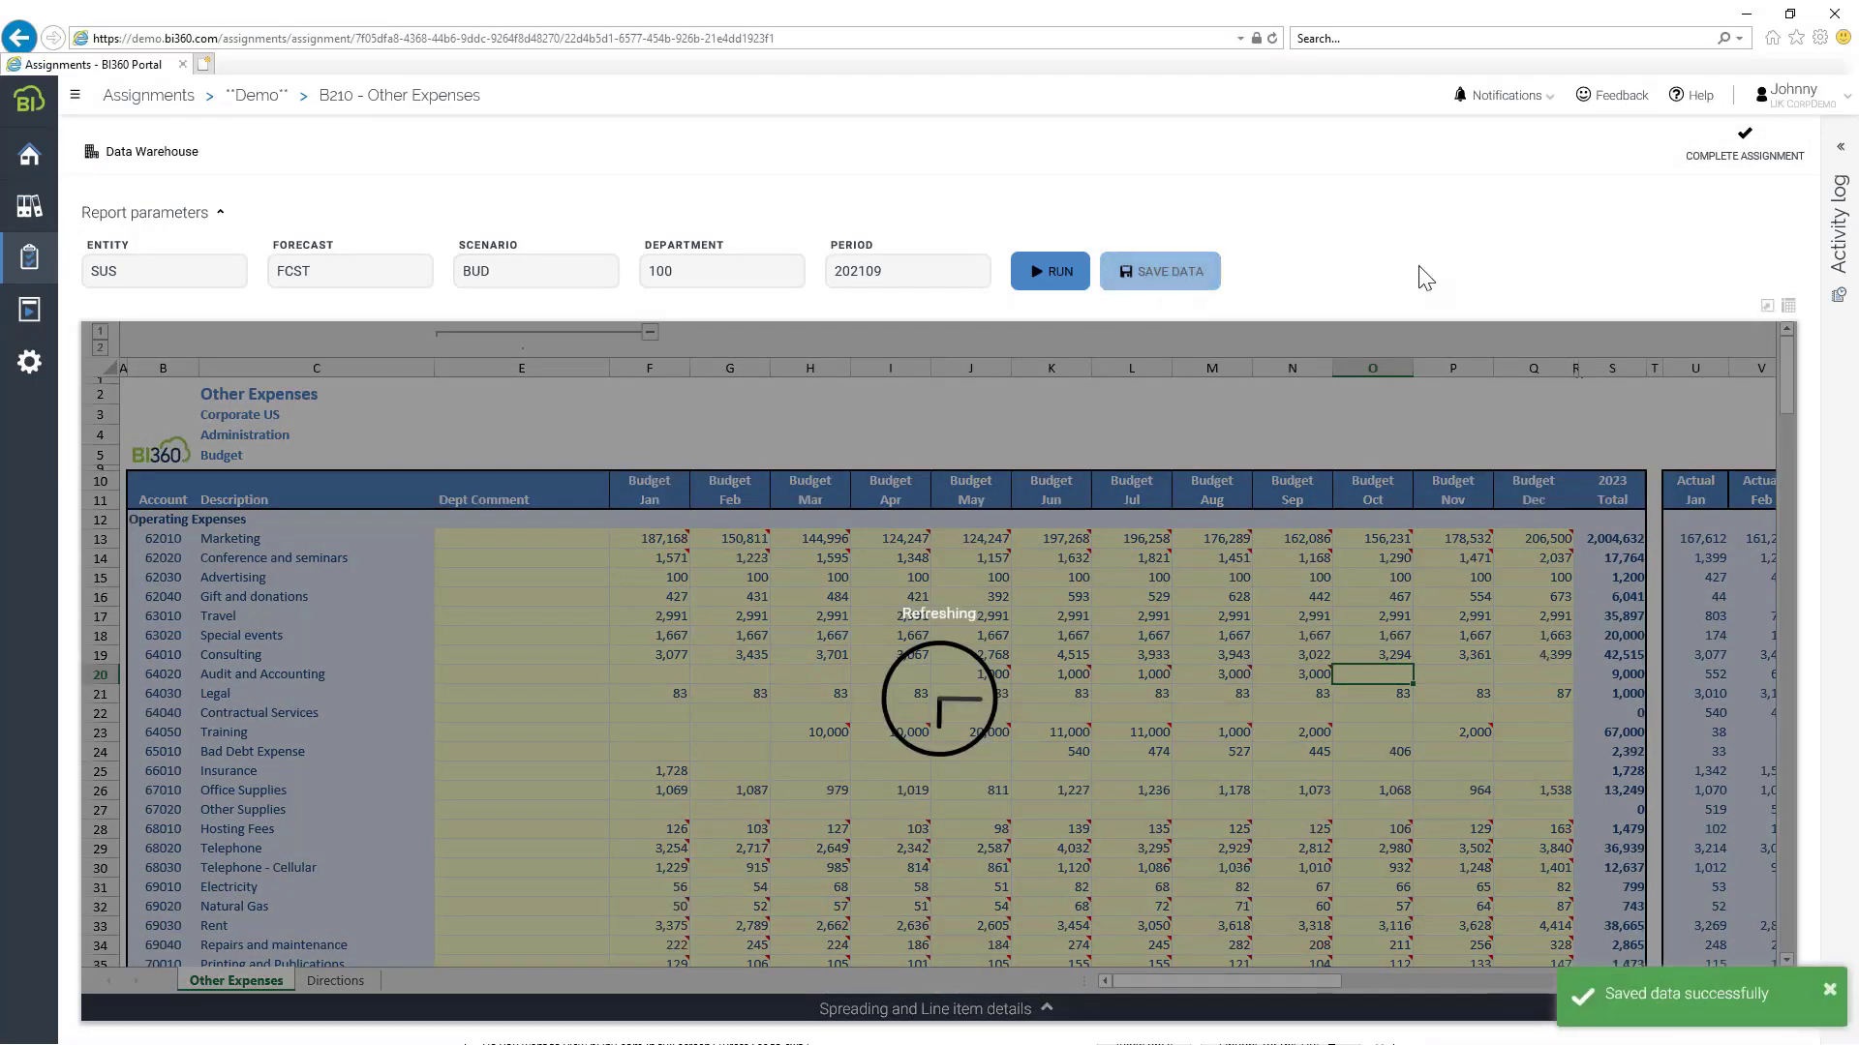
# Add the comment "Added budget for NY office, hope this is ok?" to the activity log and complete the assignment
pyautogui.click(1839, 146)
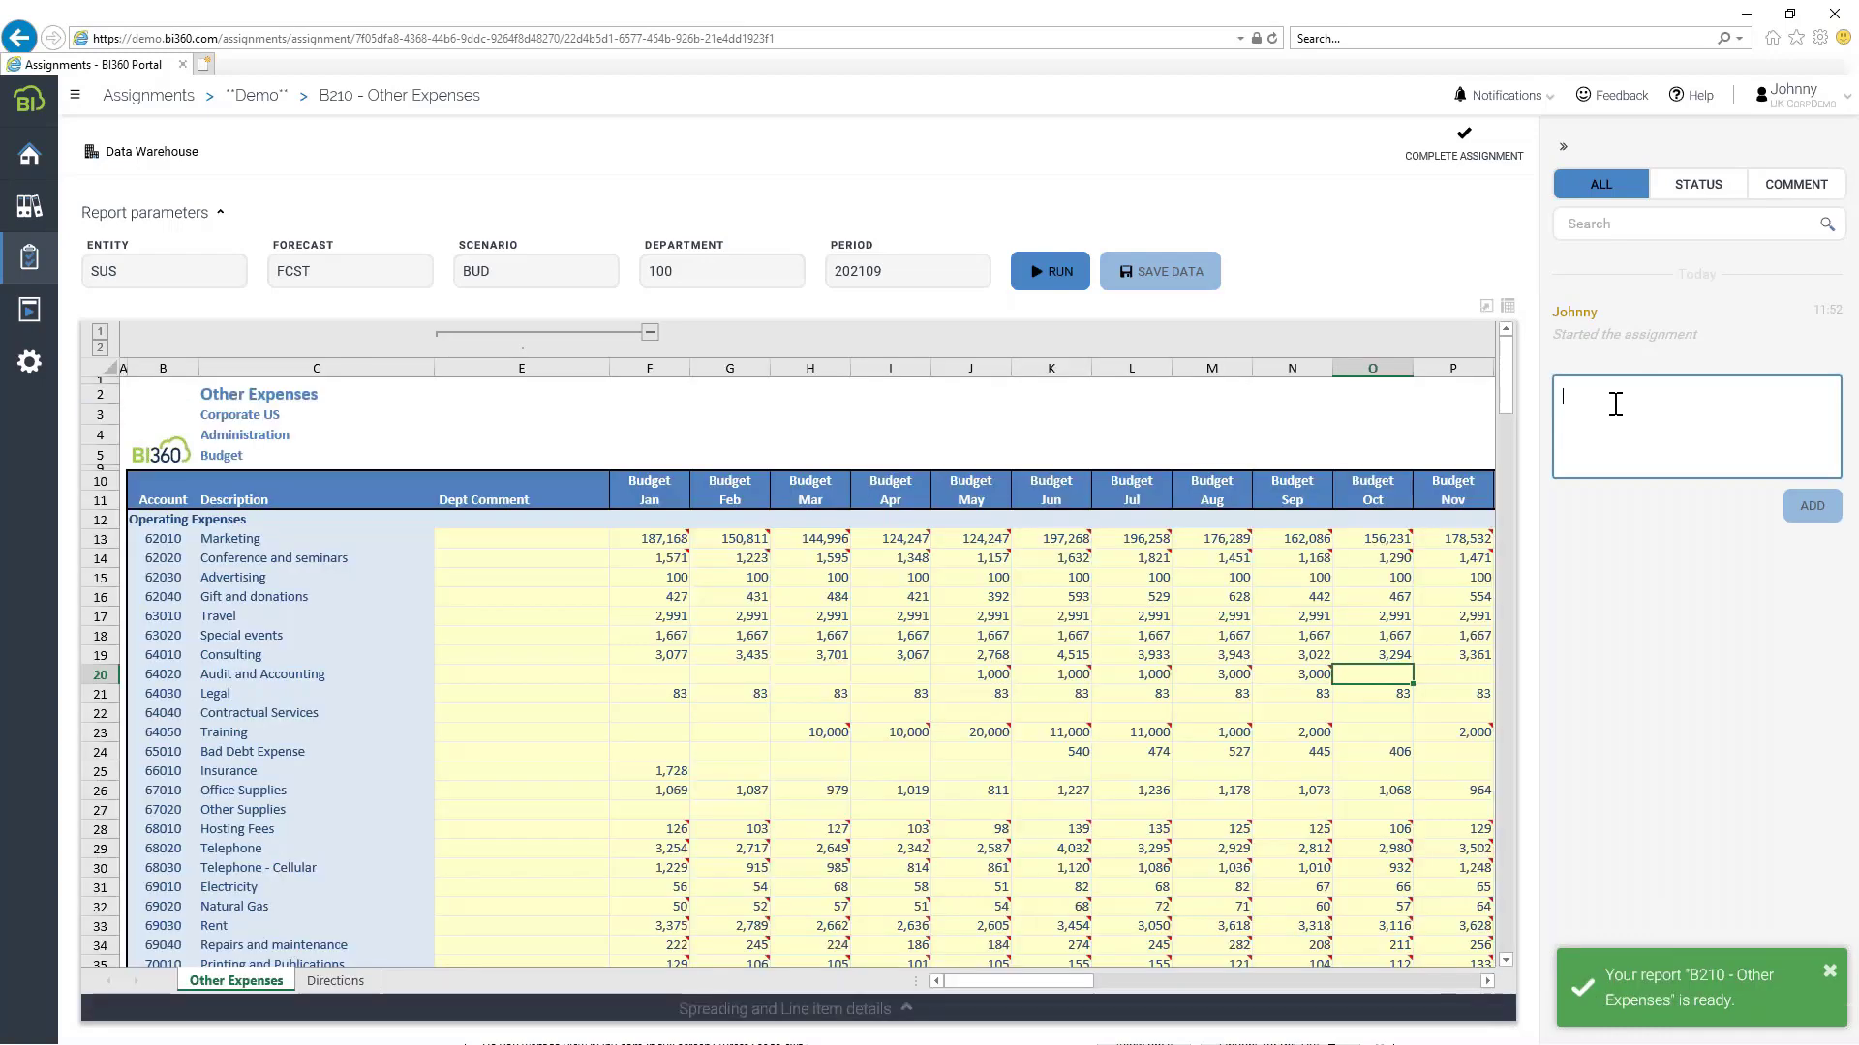
pyautogui.click(1615, 398)
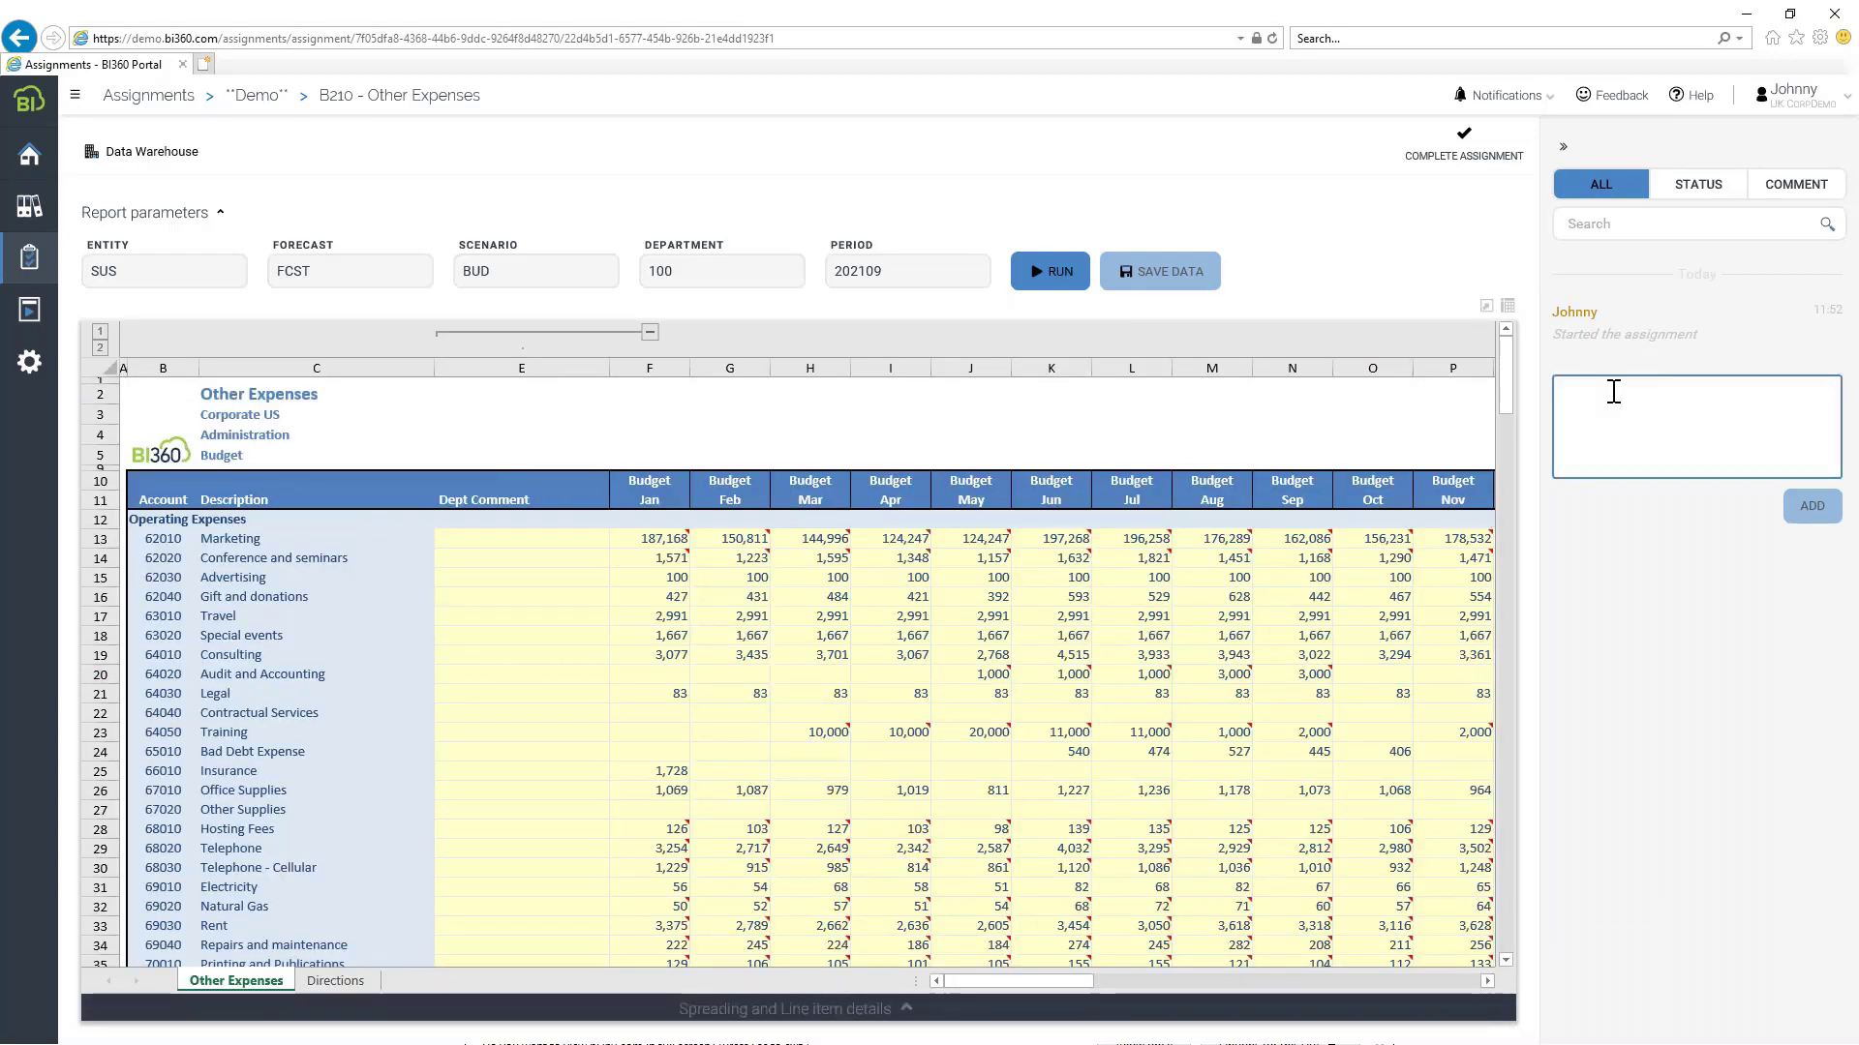
pyautogui.write('Added ')
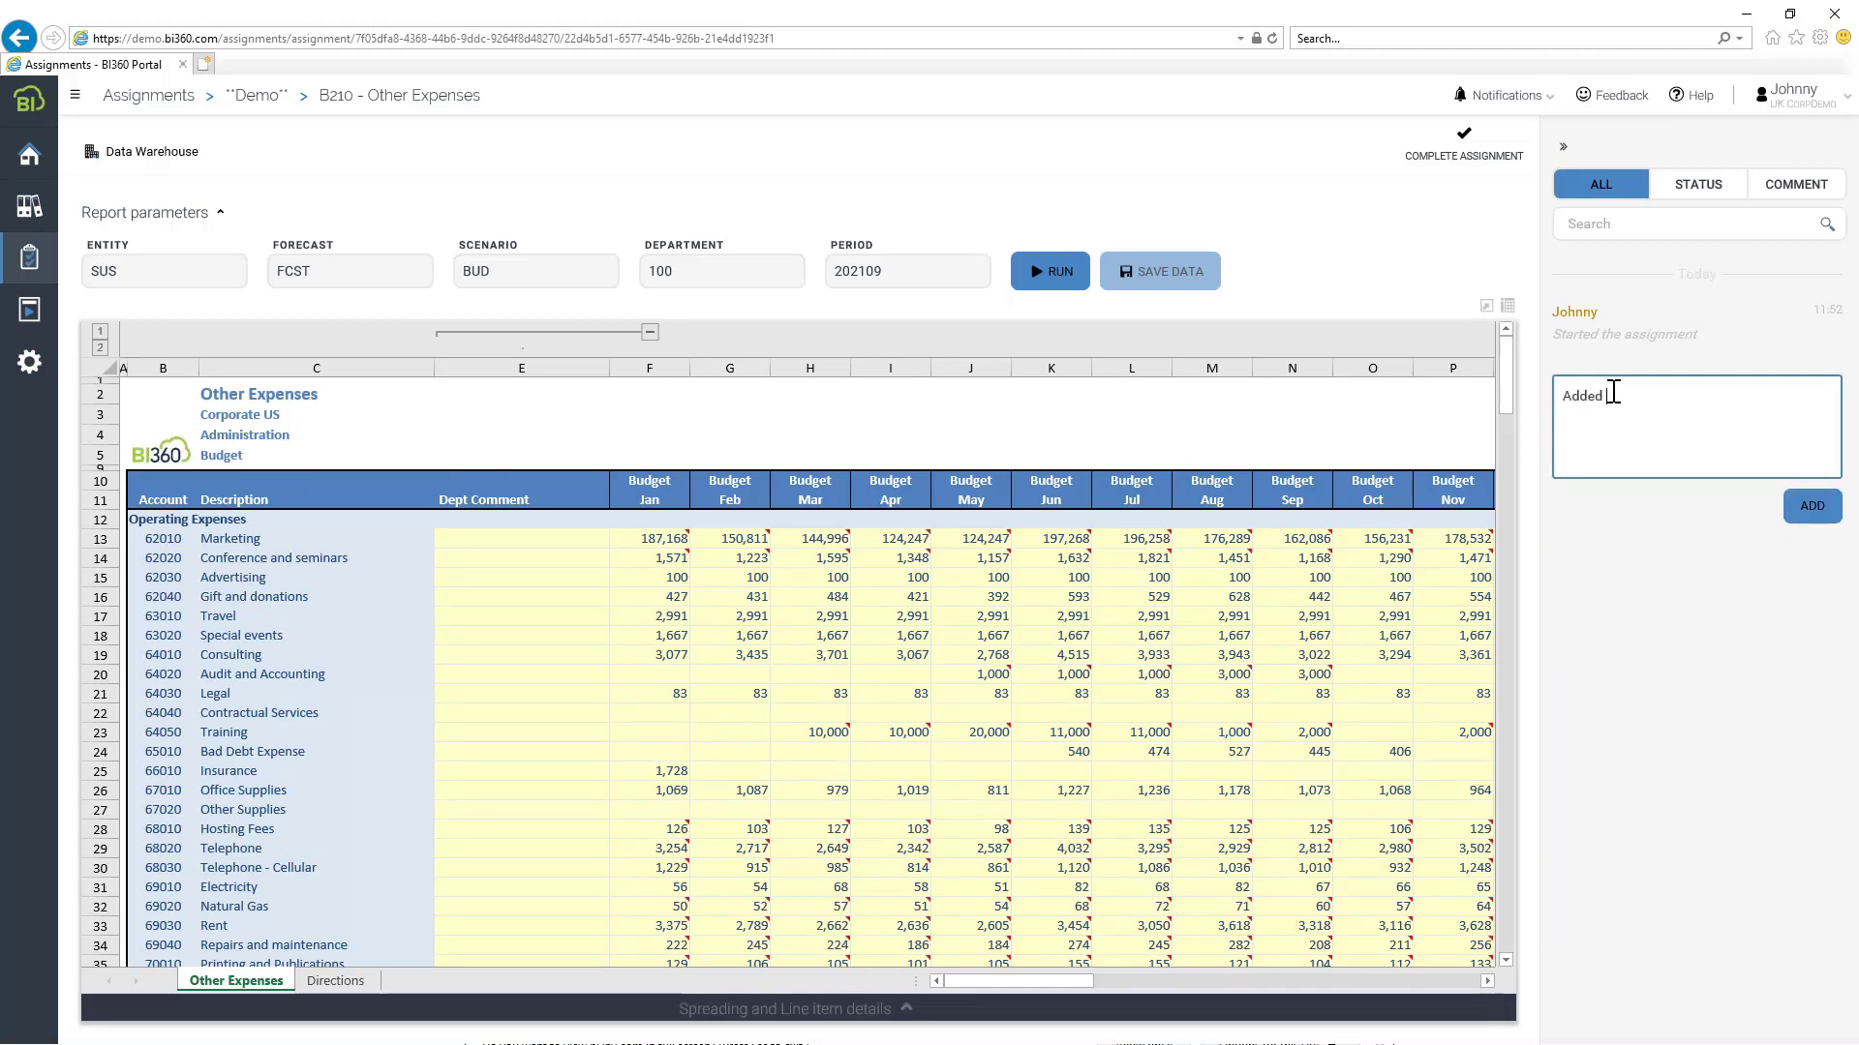
pyautogui.write('budget for NY office')
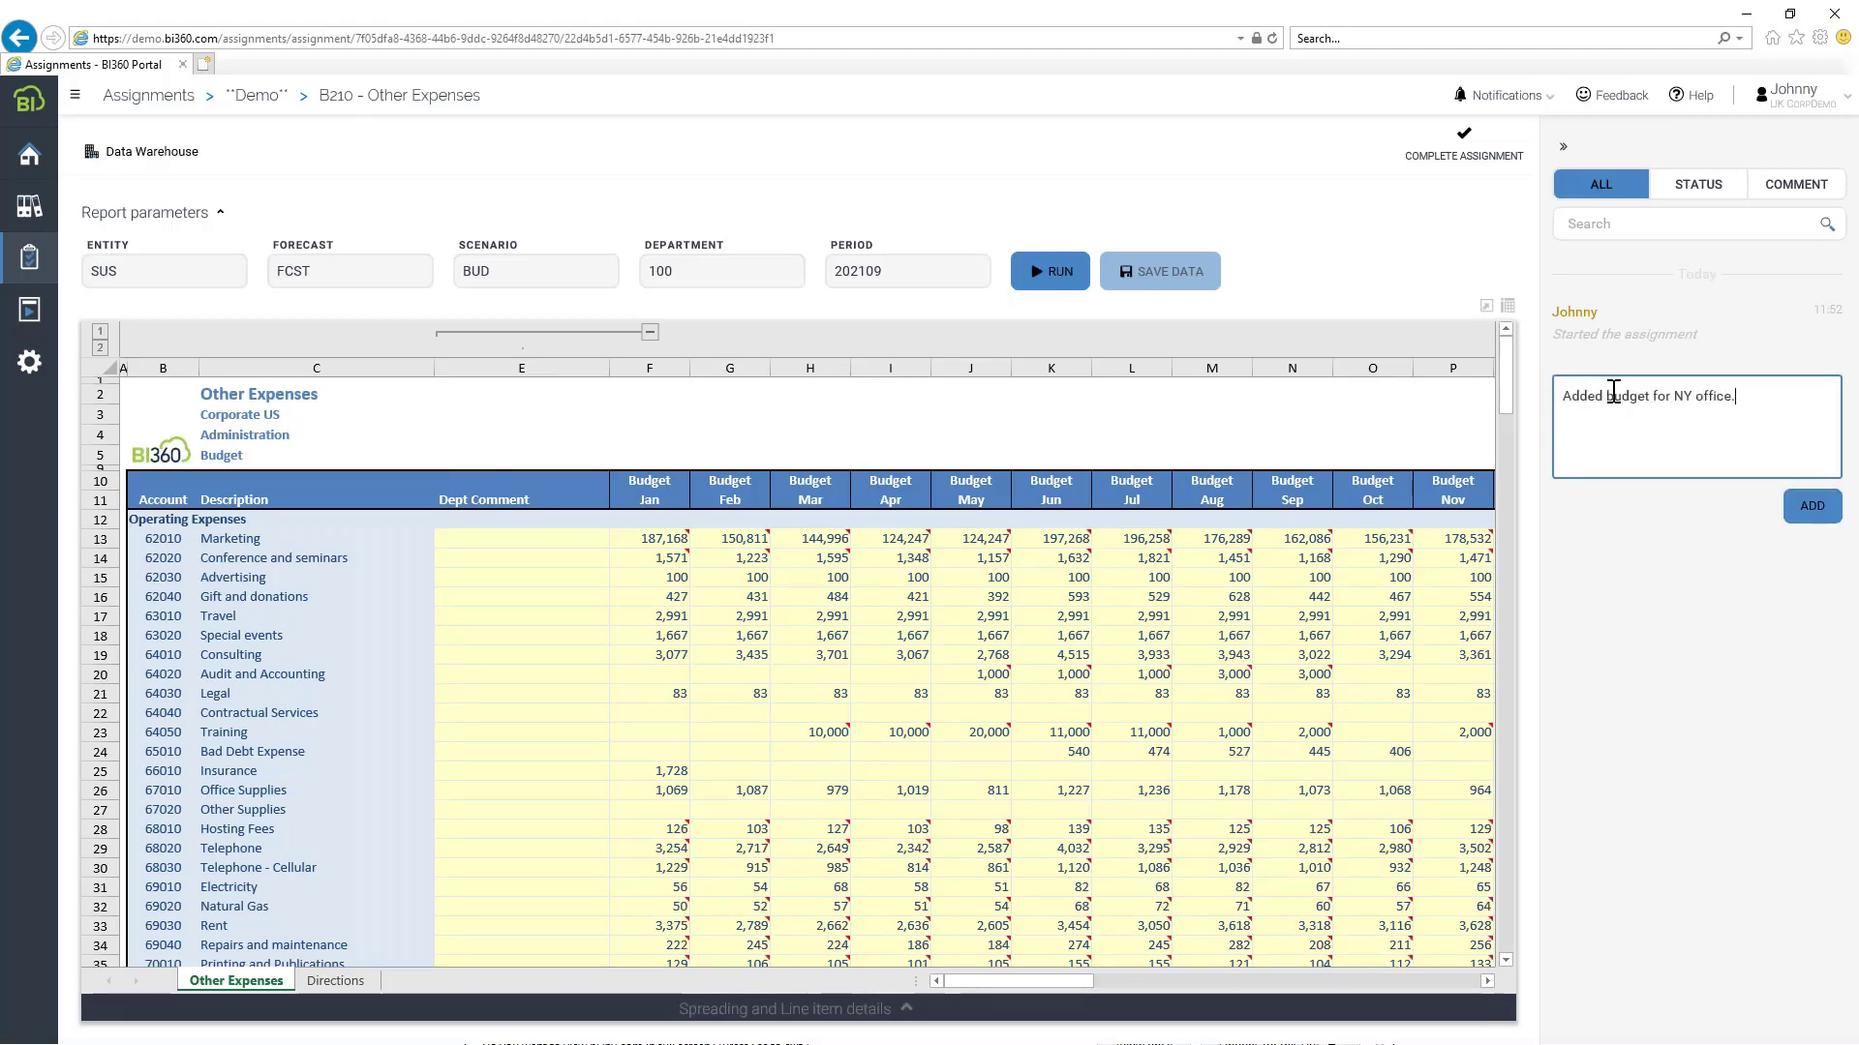
pyautogui.write(', hope this is ok?')
pyautogui.click(1812, 507)
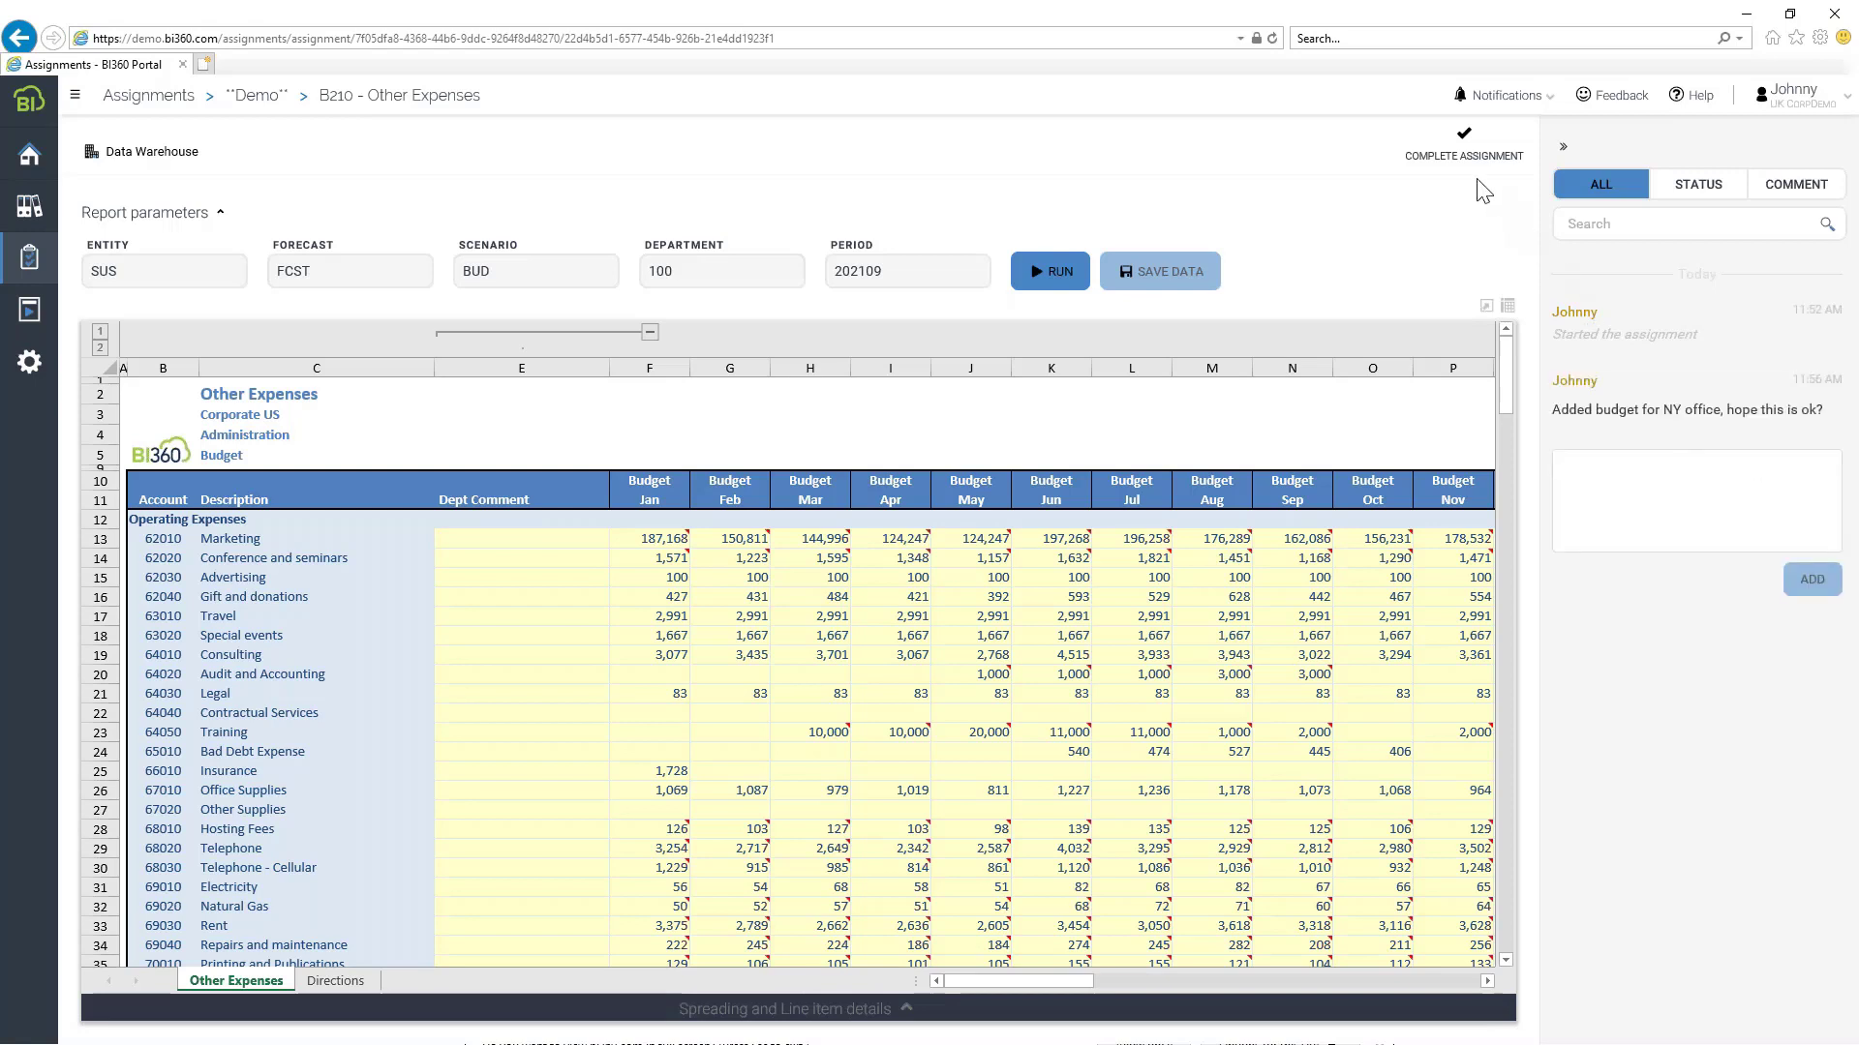
pyautogui.click(1456, 165)
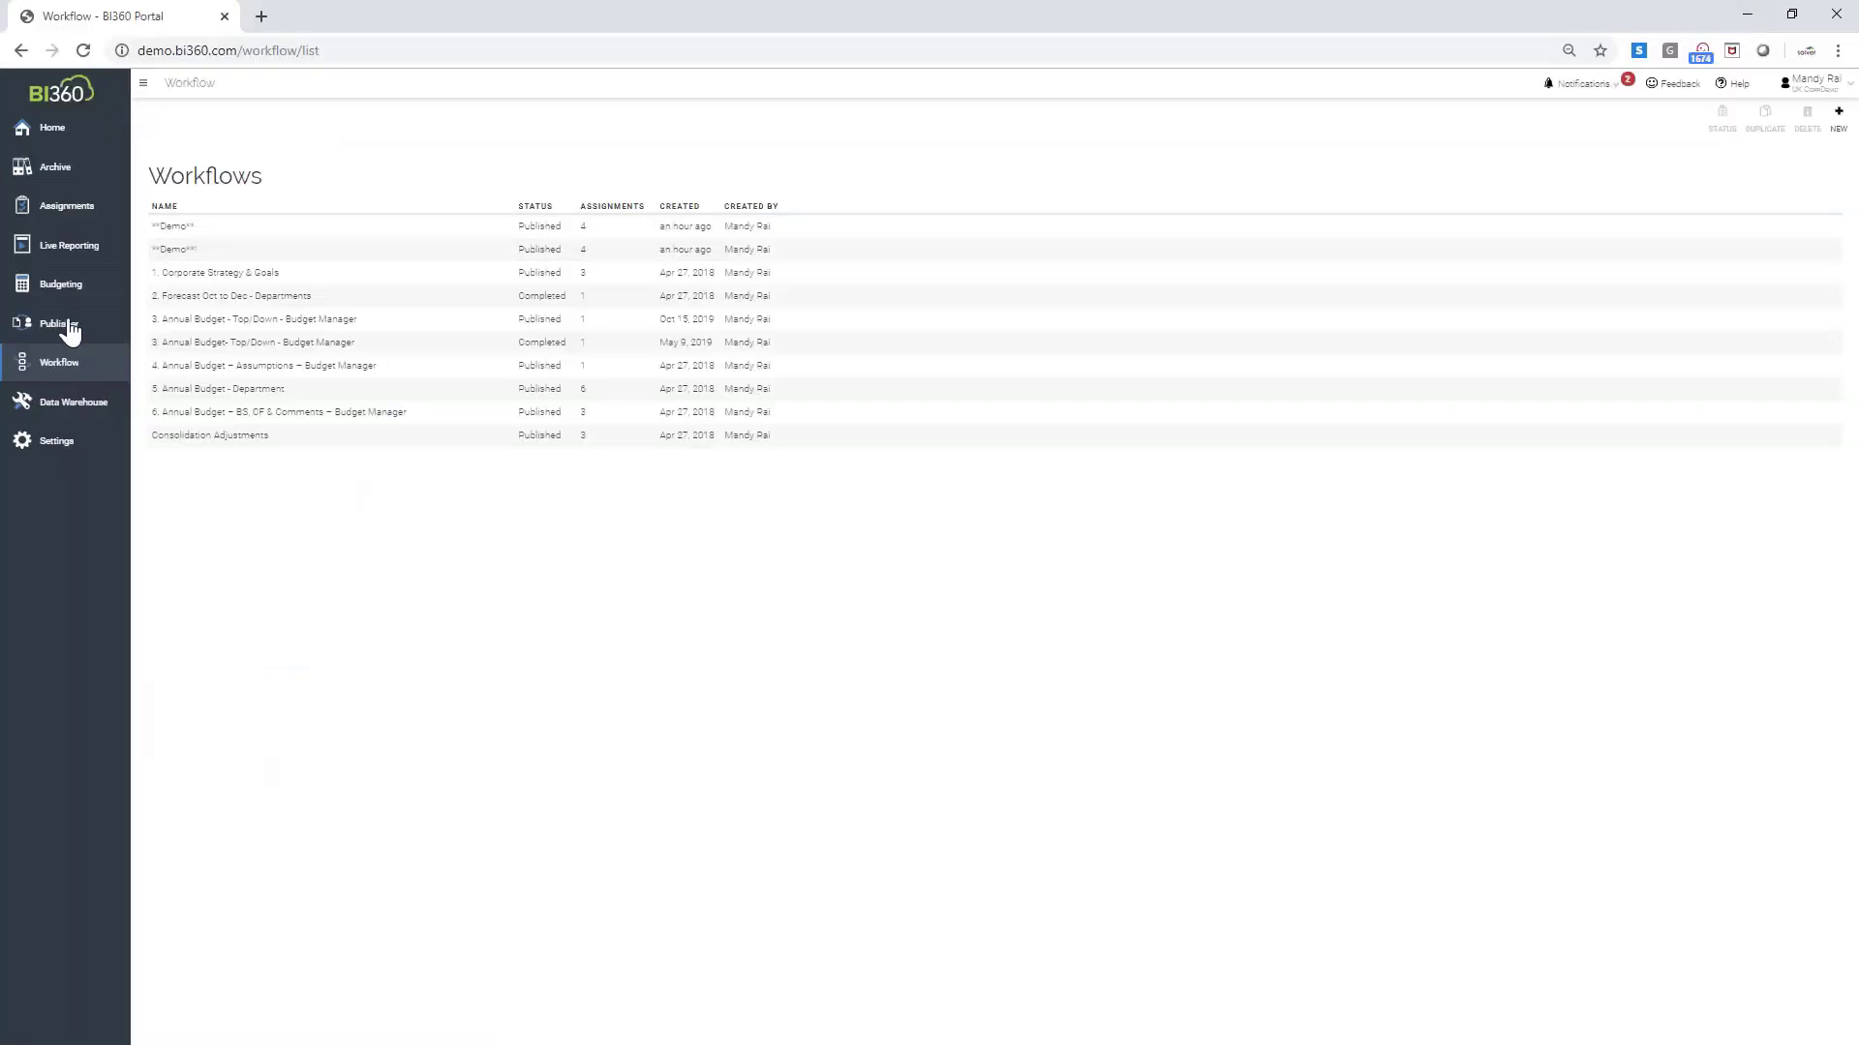
# Refresh the approver's workflow page and review the notifications about the submitted B210 - Other Expenses assignment
pyautogui.click(83, 50)
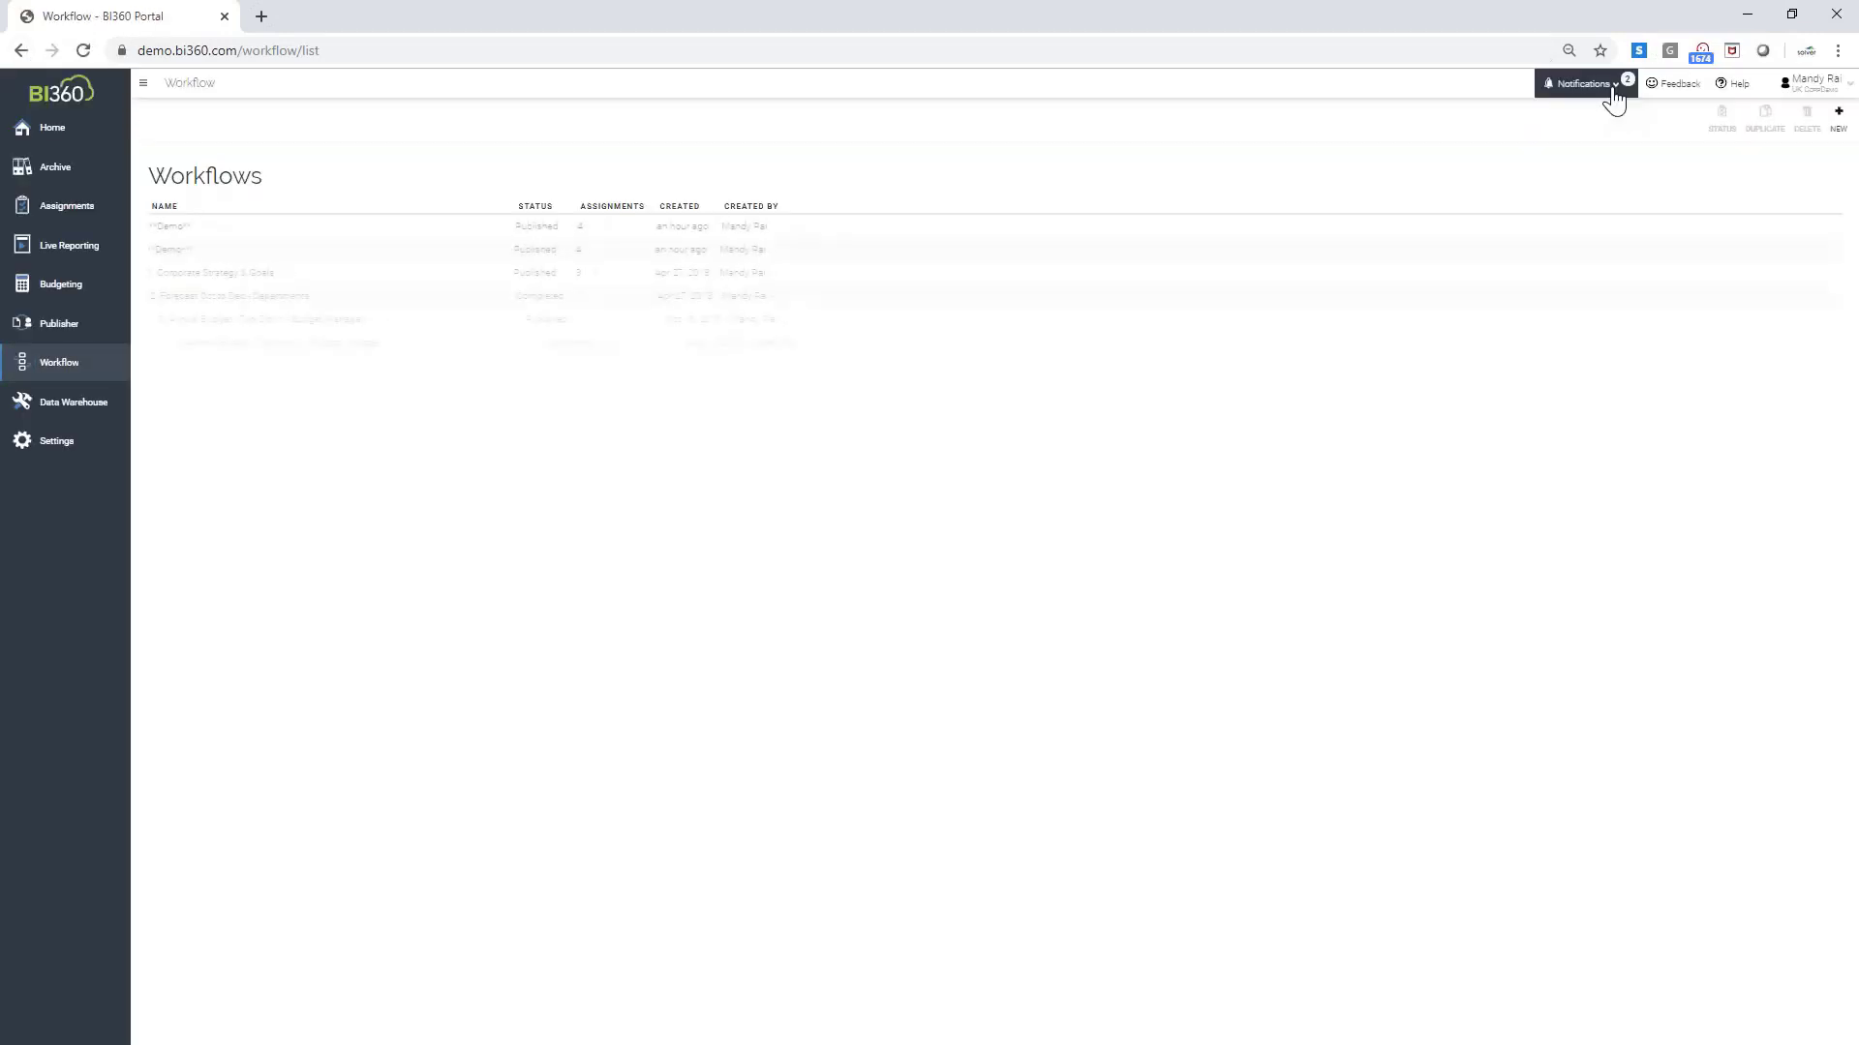
pyautogui.click(1612, 92)
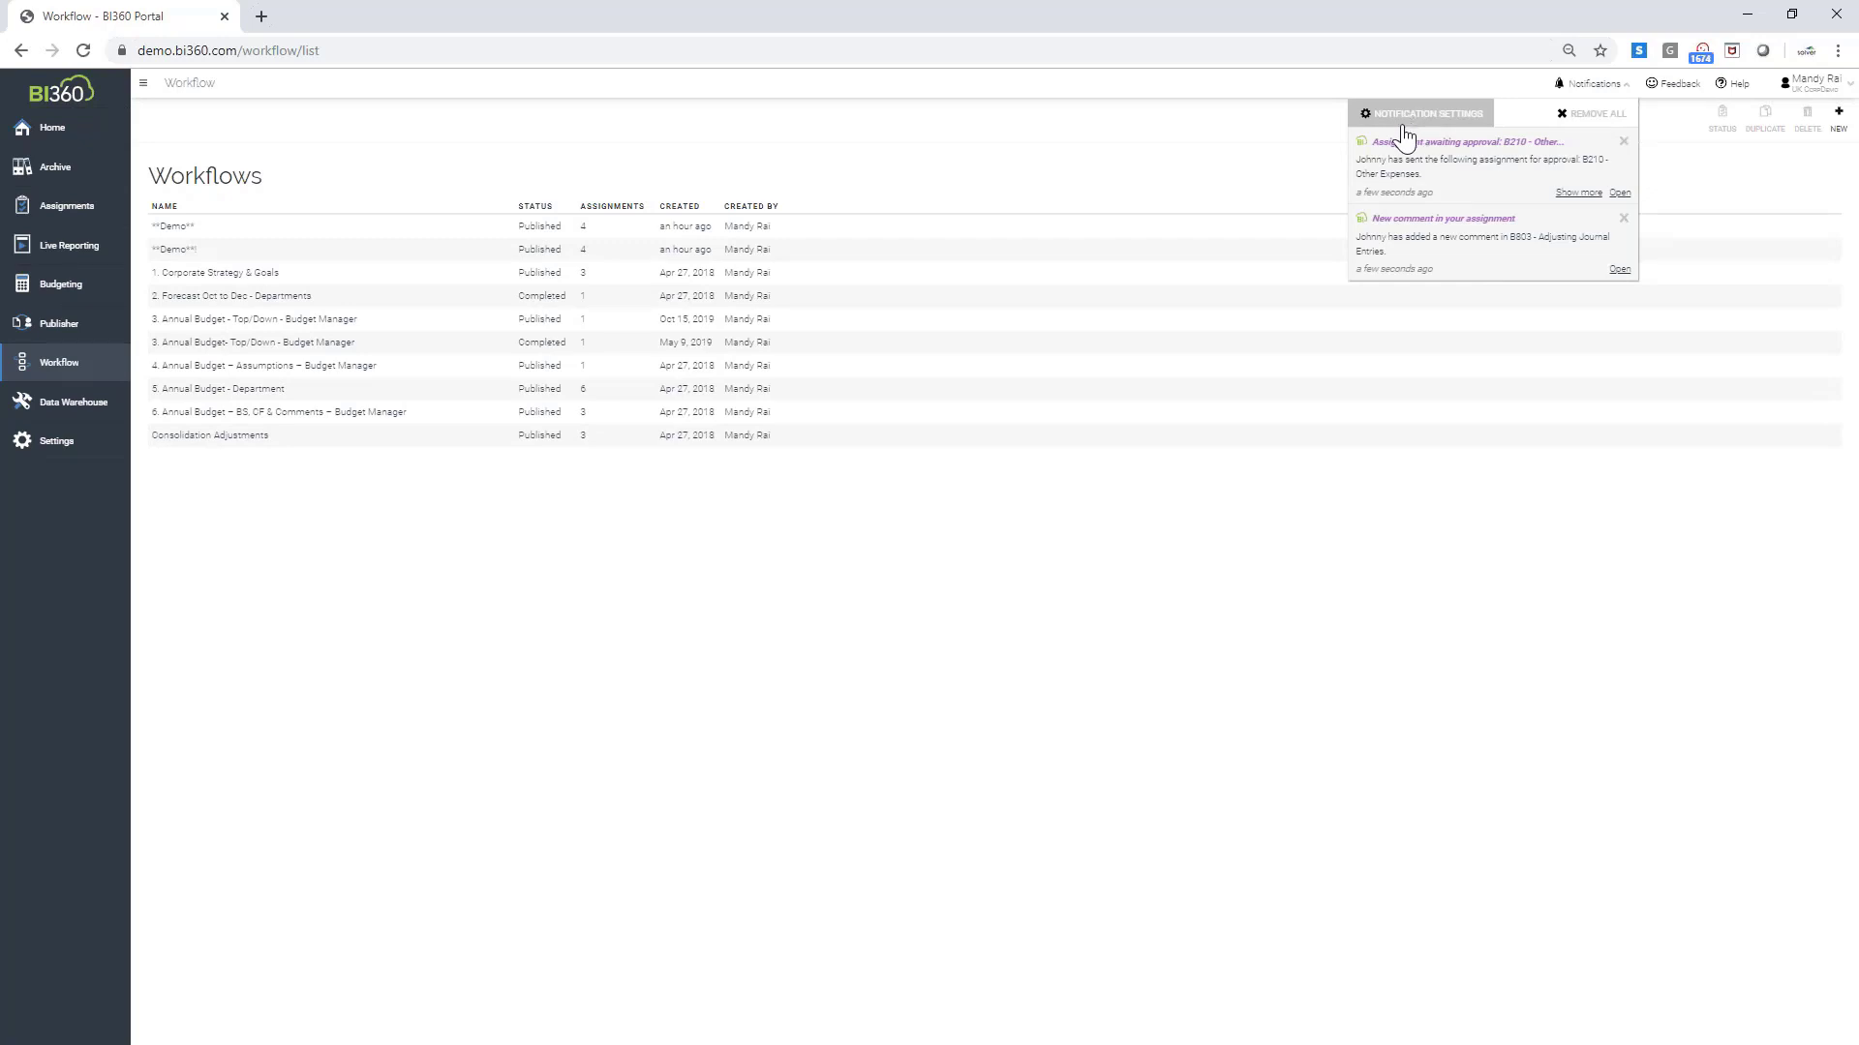
pyautogui.click(1123, 143)
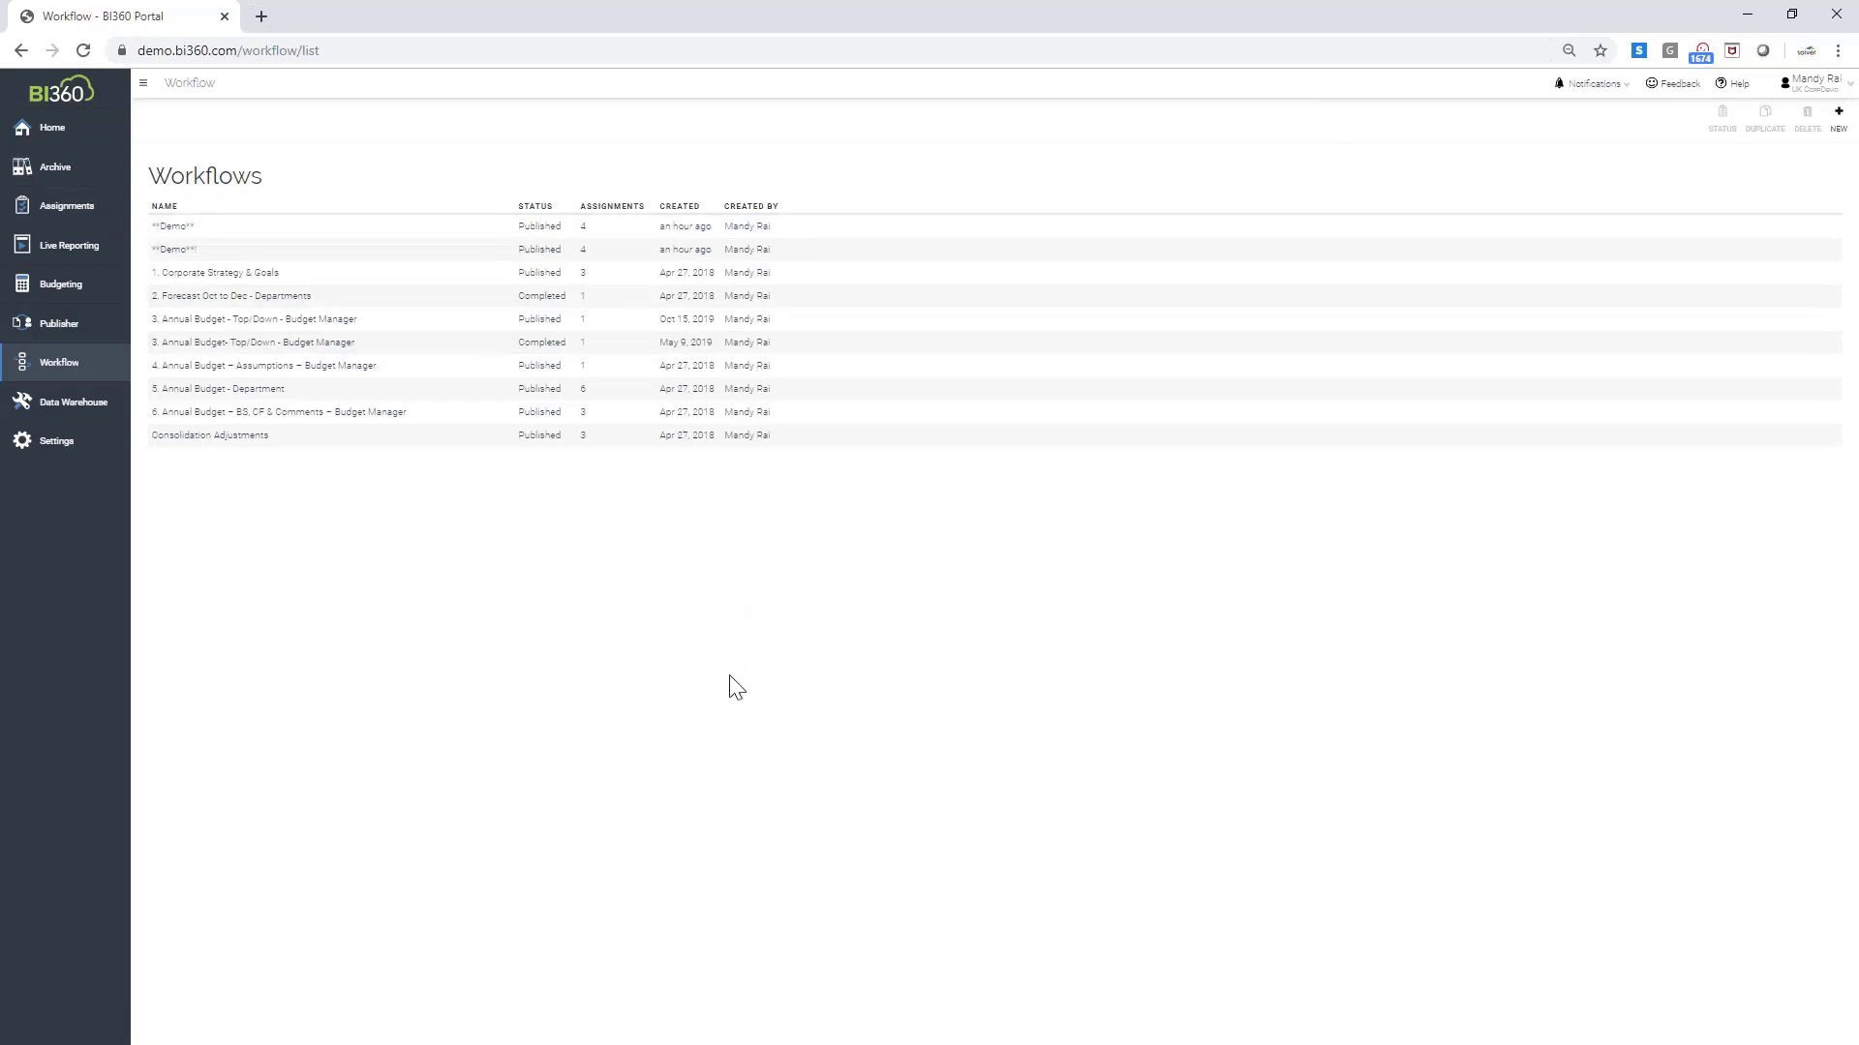
# Open the B210 - Other Expenses assignment awaiting approval in the **Demo** workflow, mark it as approved and return to the assignments overview
pyautogui.click(79, 220)
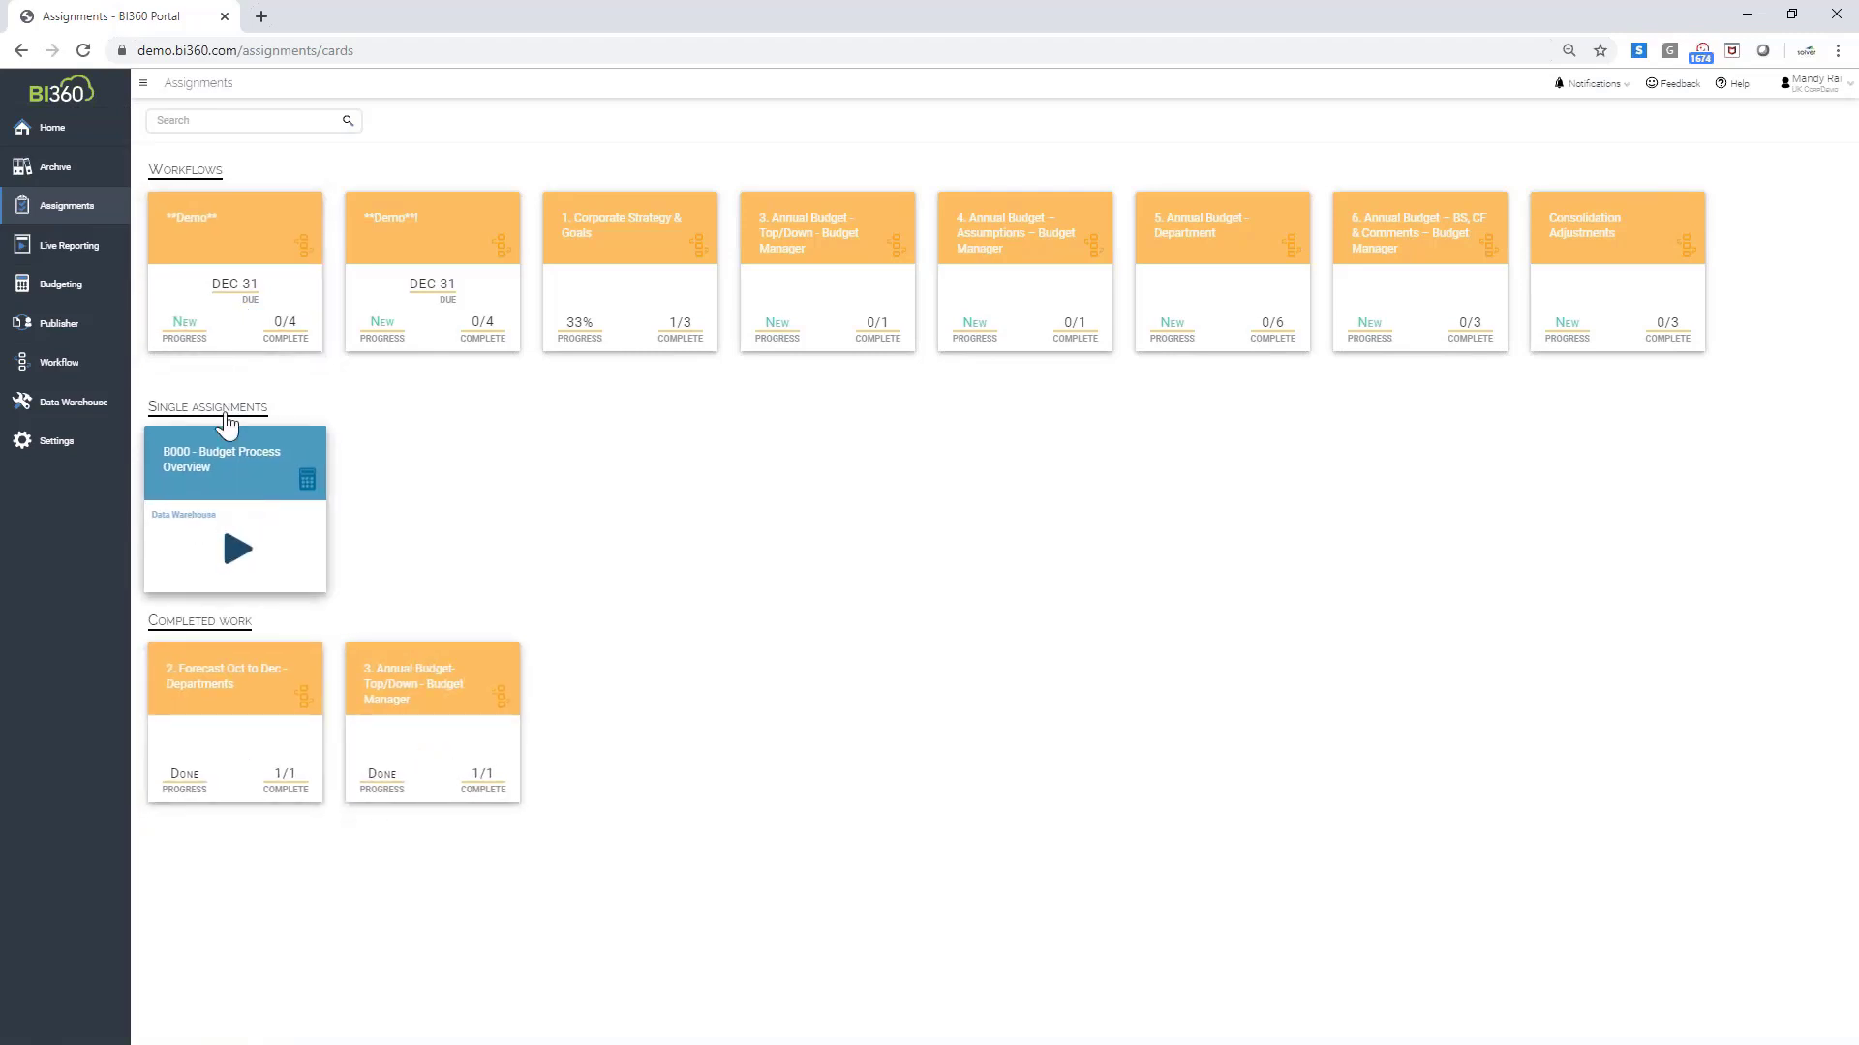
pyautogui.click(230, 303)
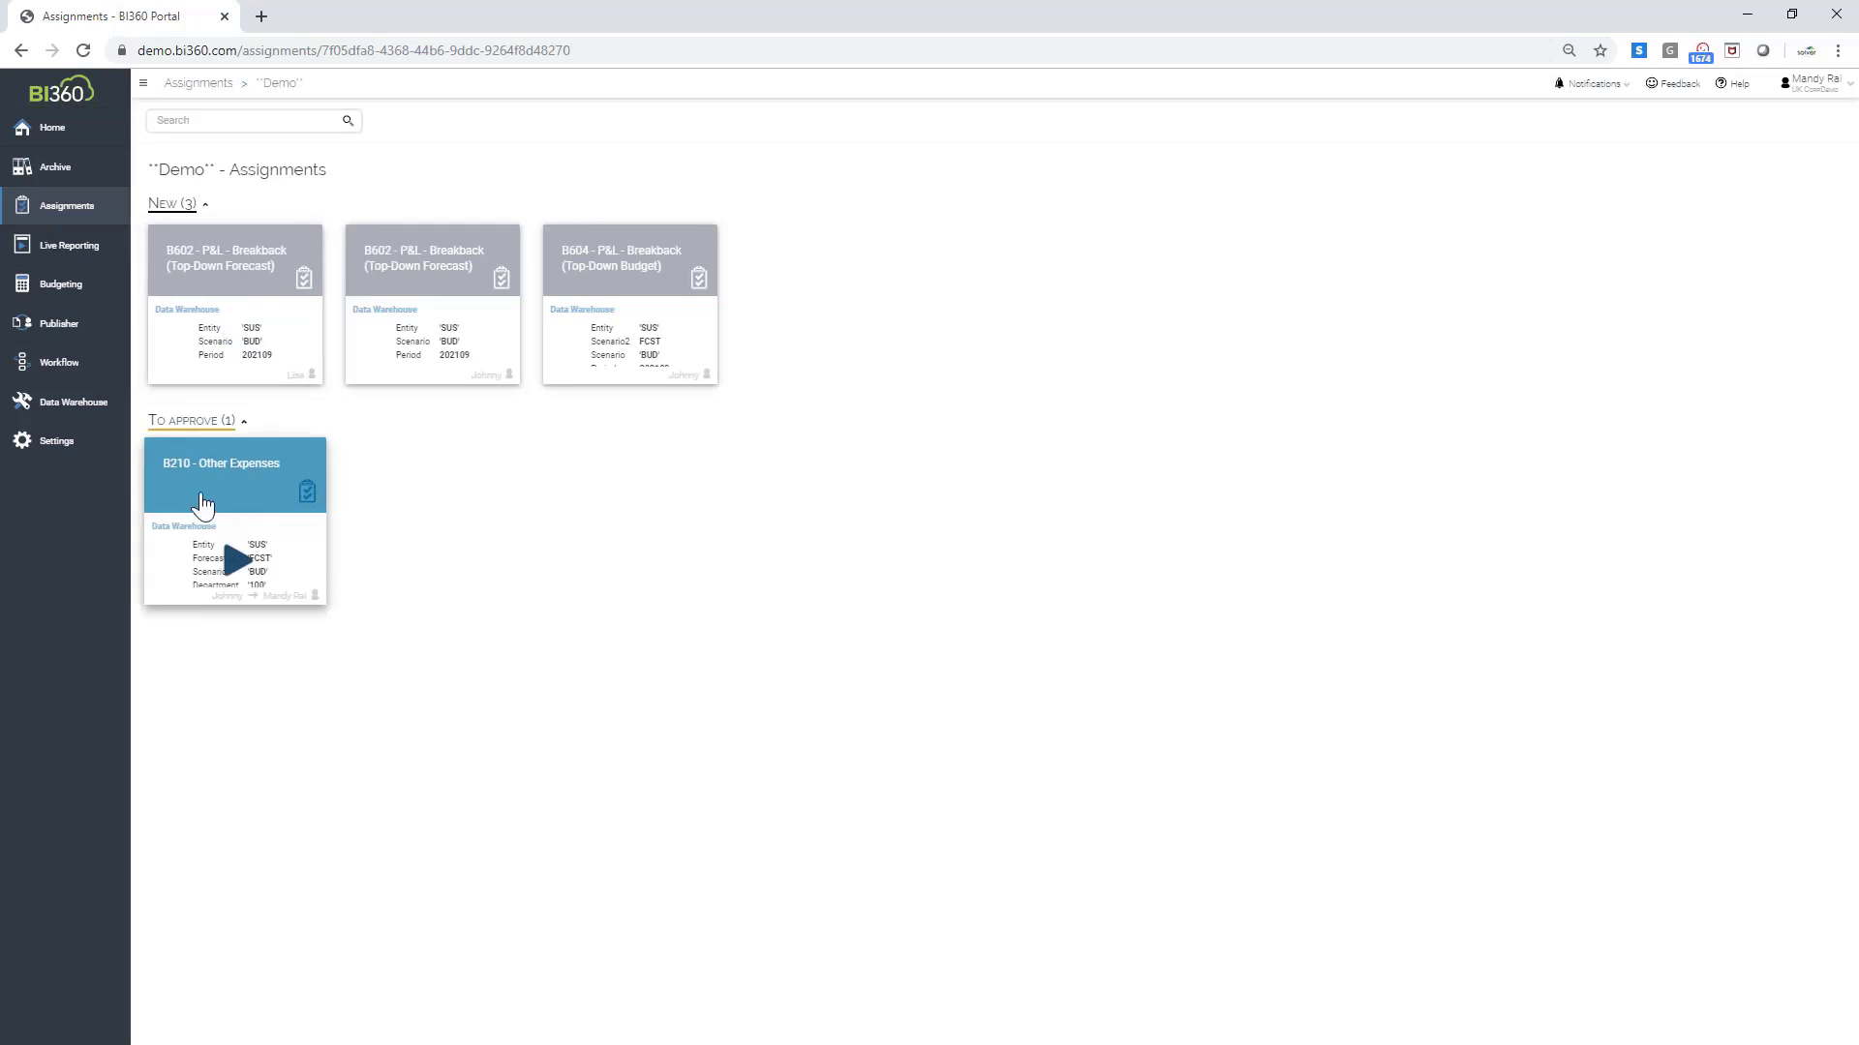
pyautogui.click(237, 565)
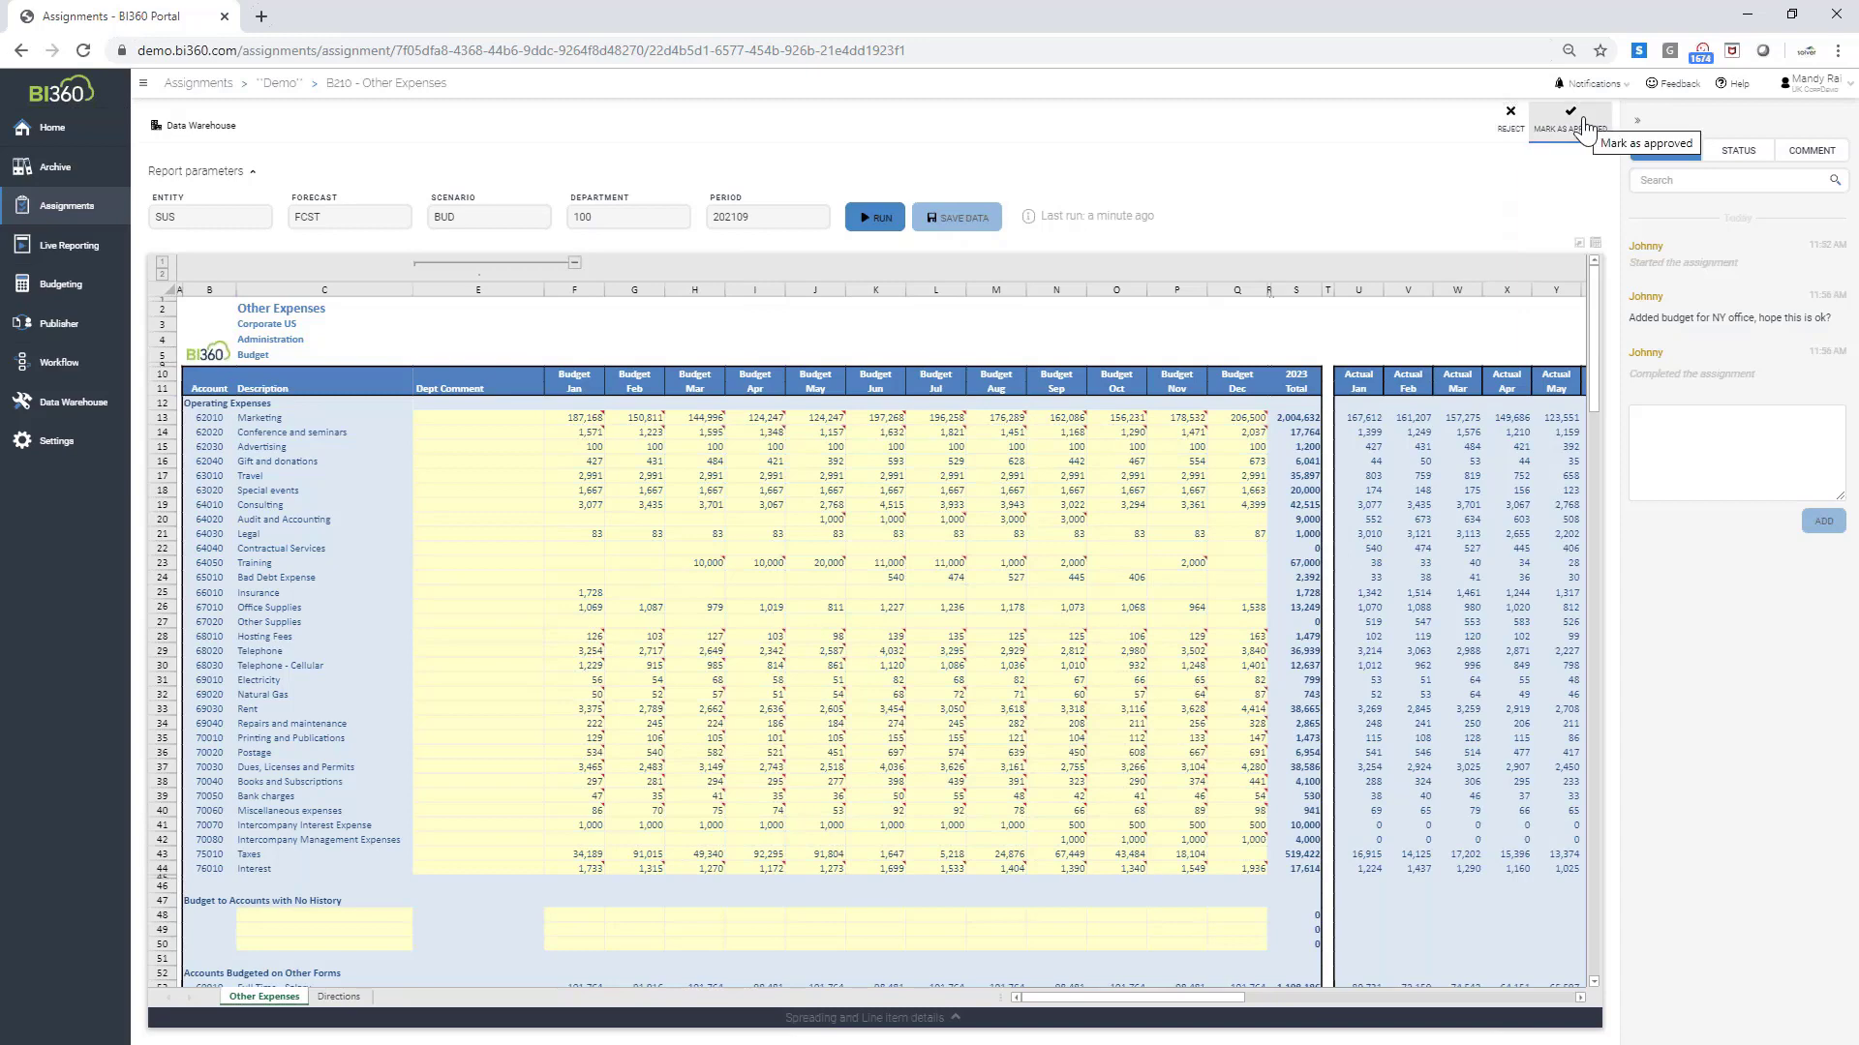
pyautogui.click(1578, 124)
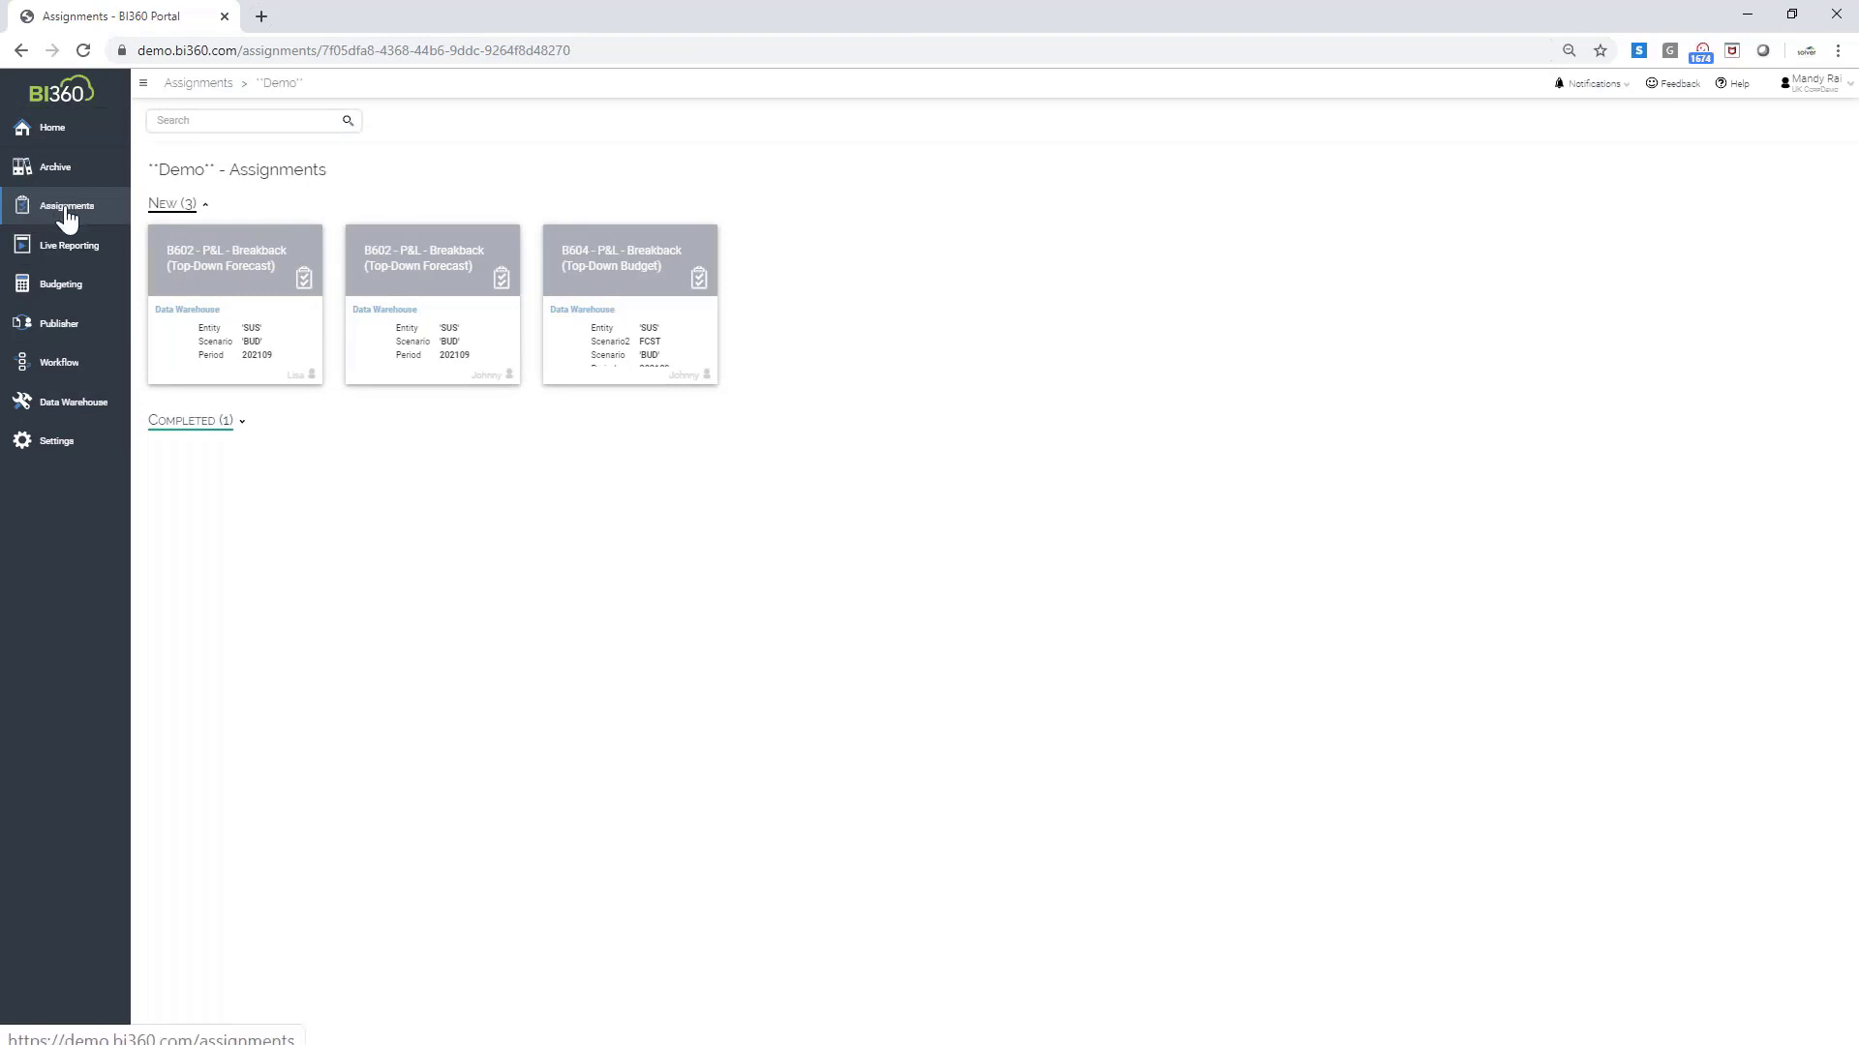
pyautogui.click(67, 217)
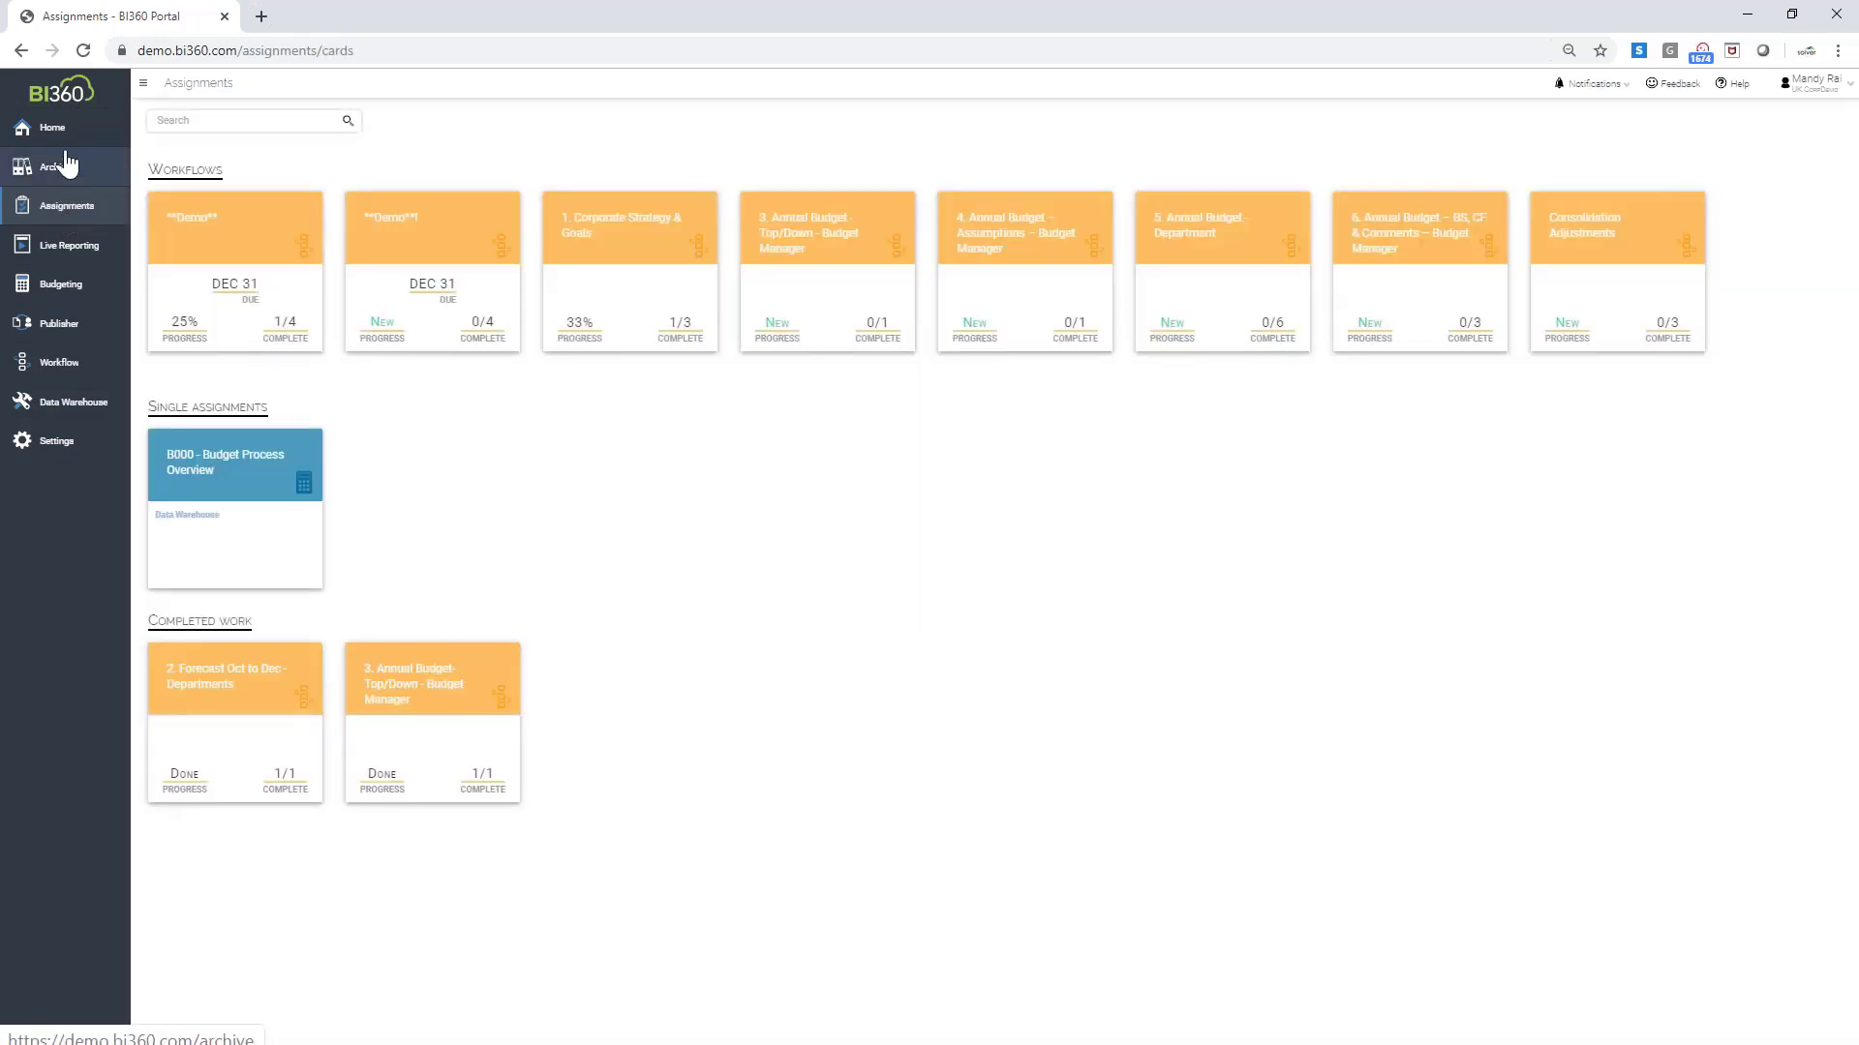
# Open the report Archive, expand its playlists and browse the list of archived reports
pyautogui.click(64, 136)
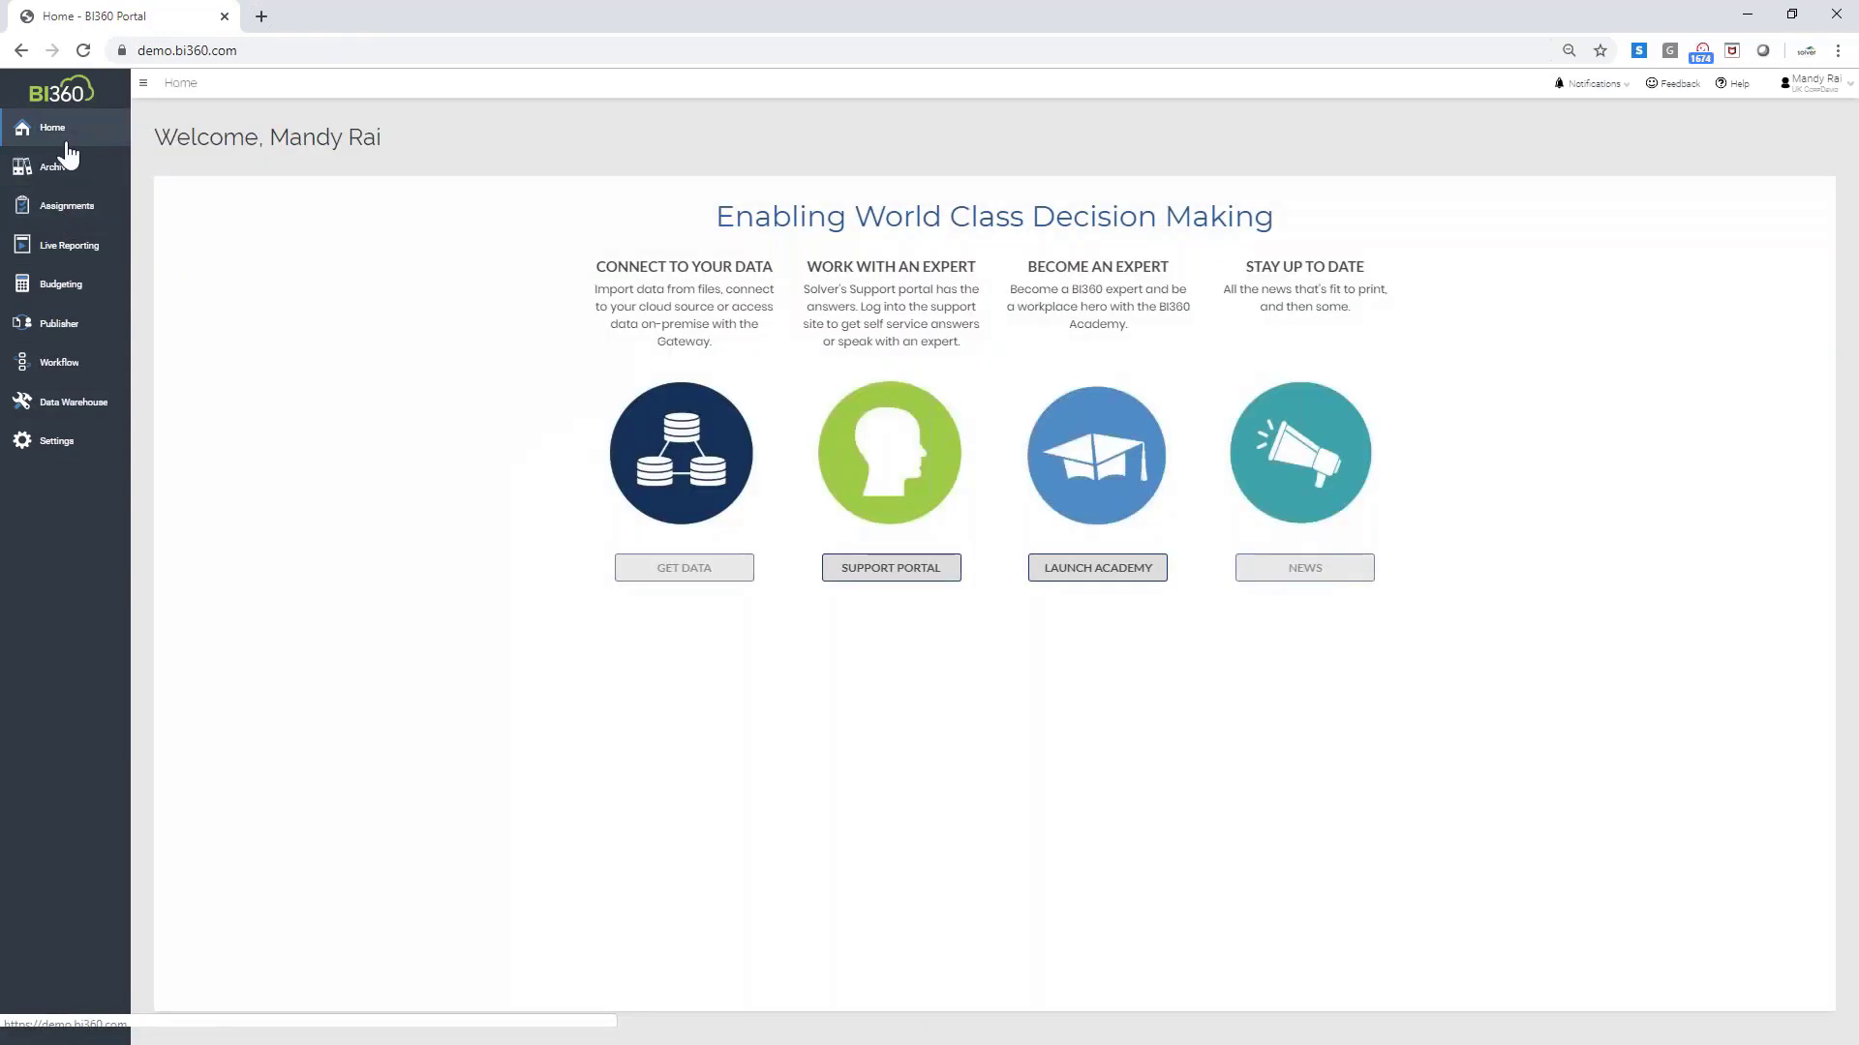
pyautogui.click(60, 164)
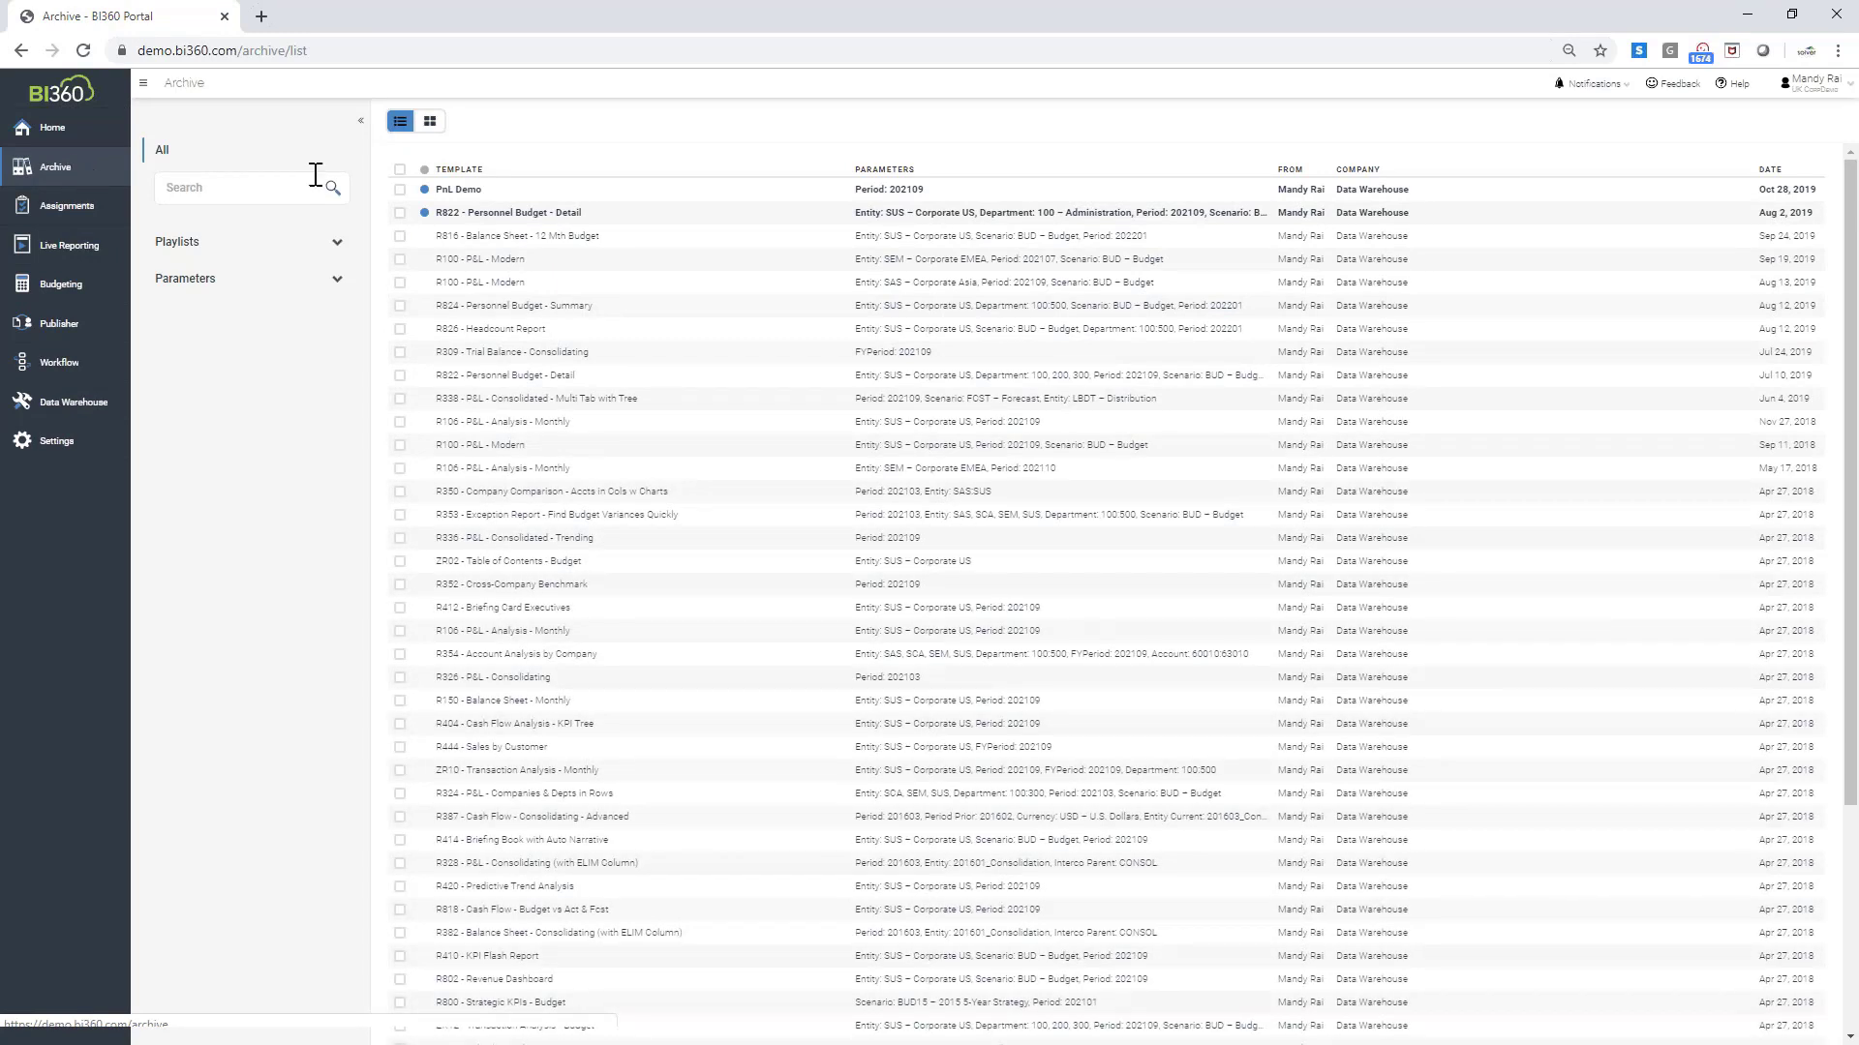
pyautogui.click(337, 250)
pyautogui.moveTo(1853, 197); pyautogui.dragTo(1852, 424)
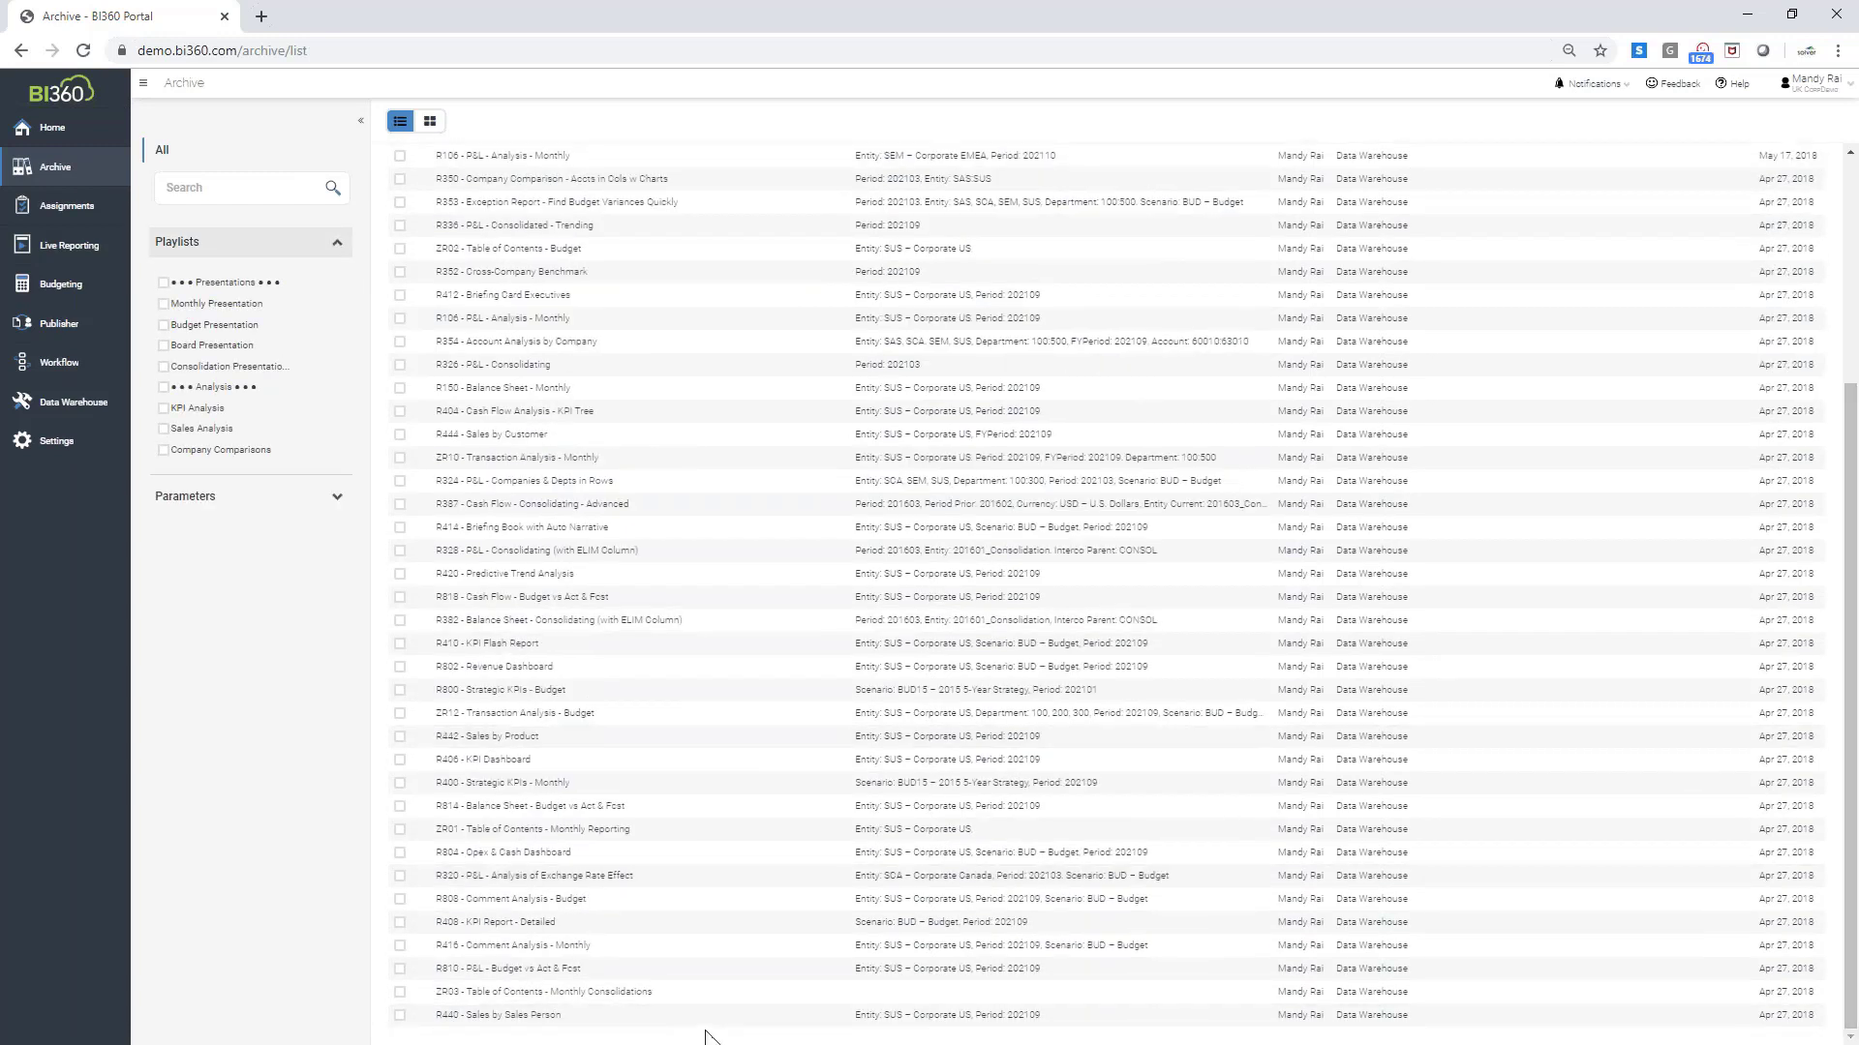
pyautogui.scroll(4, 1035, 556)
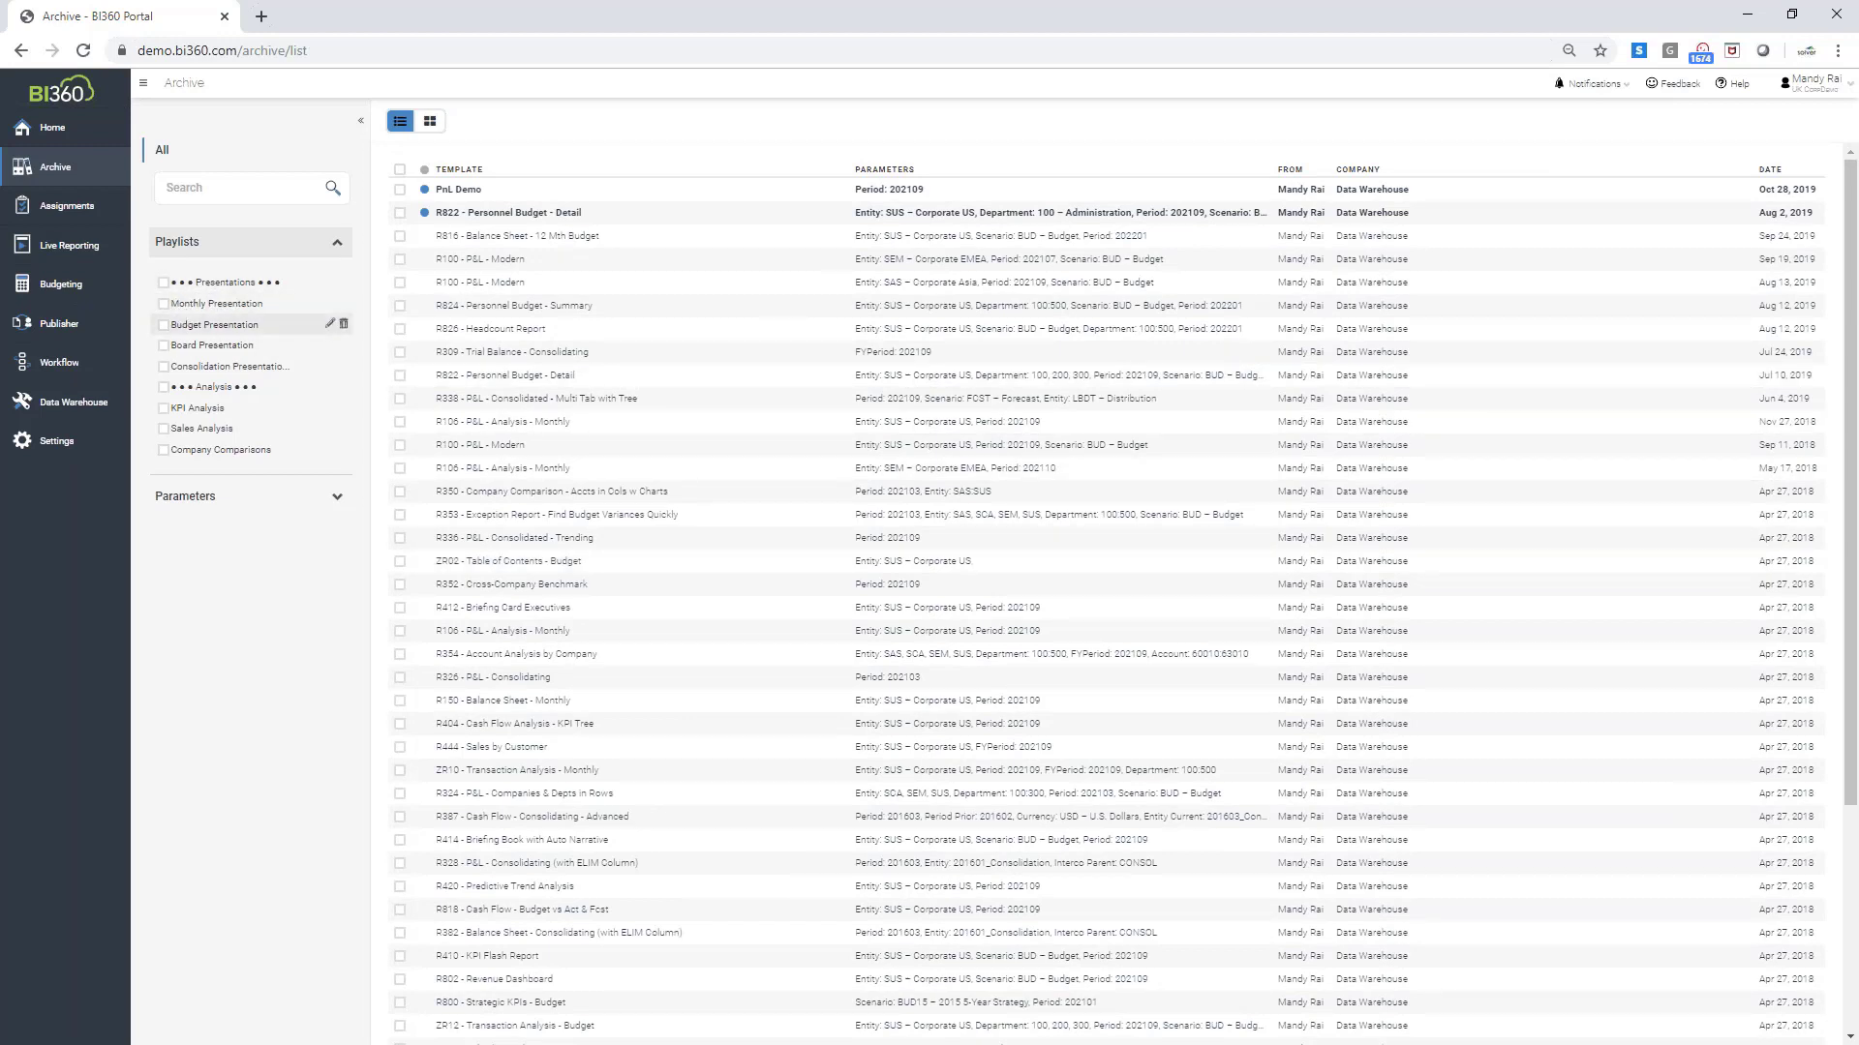
# Filter the archive to the Budget Presentation playlist and show all of its reports as a playlist presentation
pyautogui.click(164, 324)
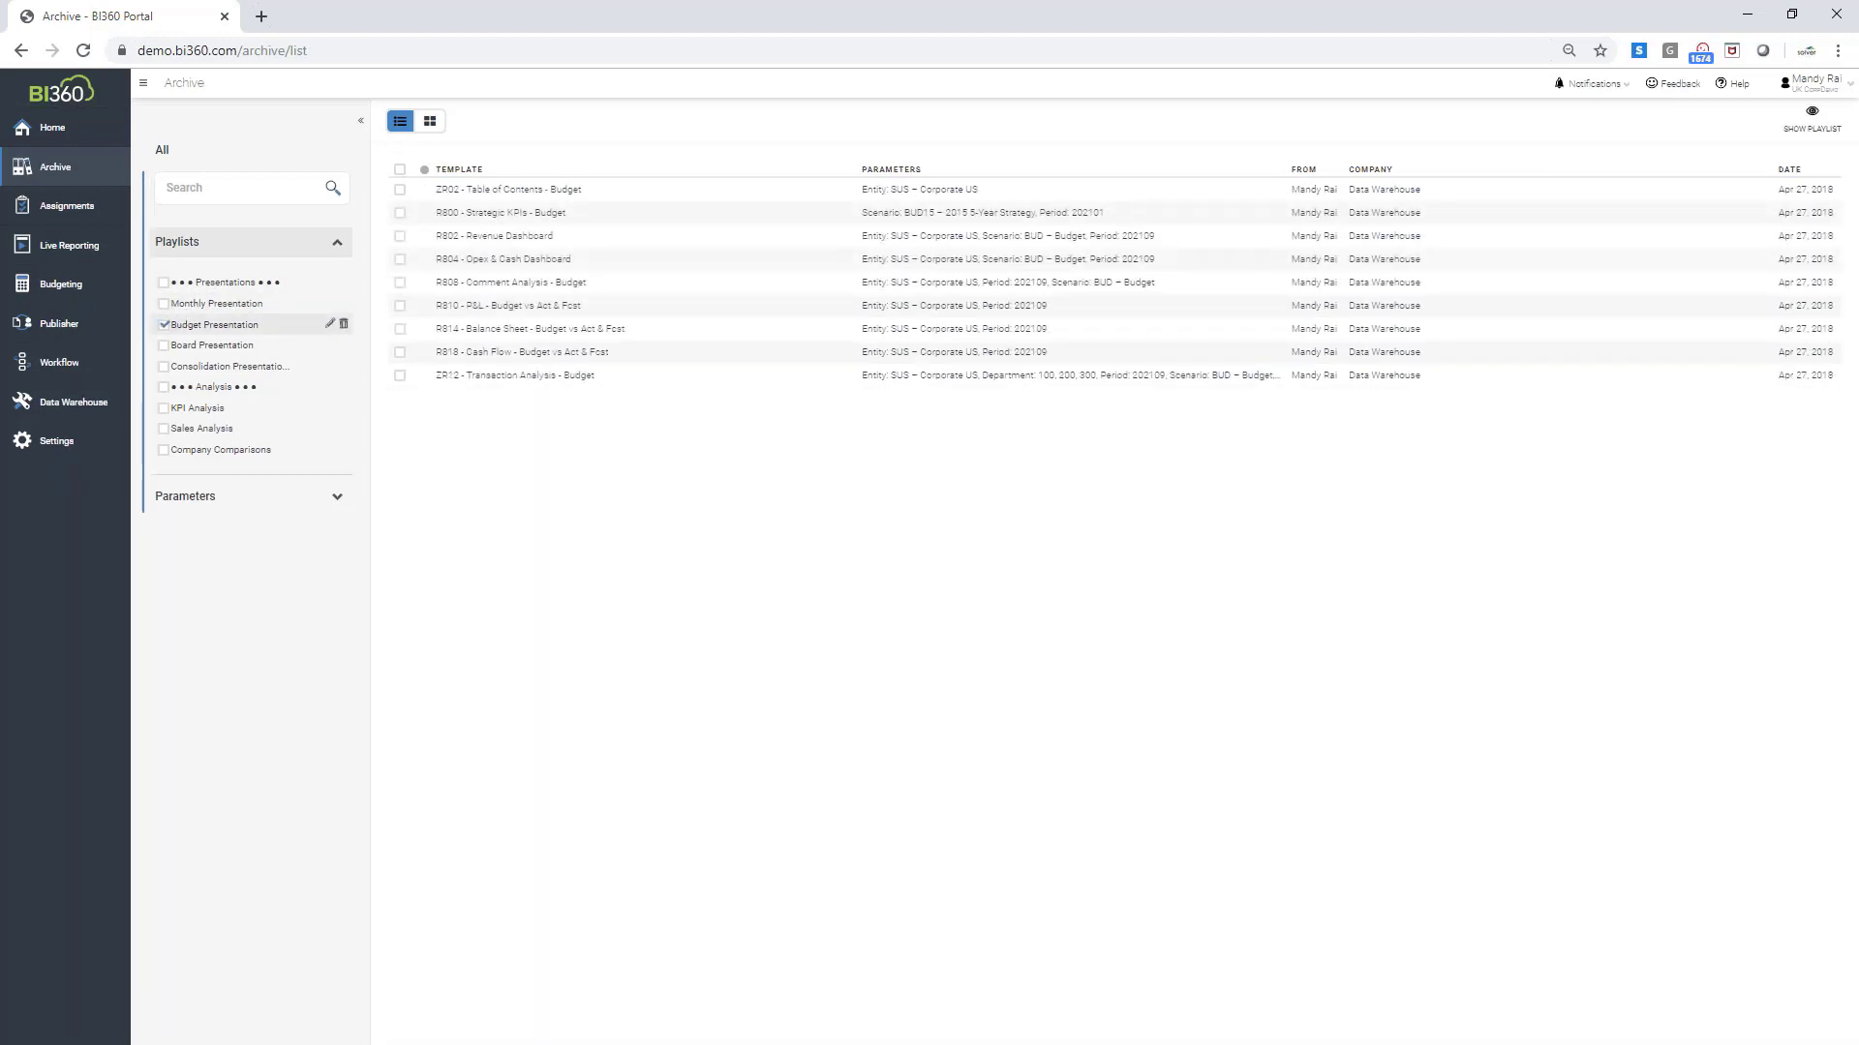
pyautogui.click(400, 170)
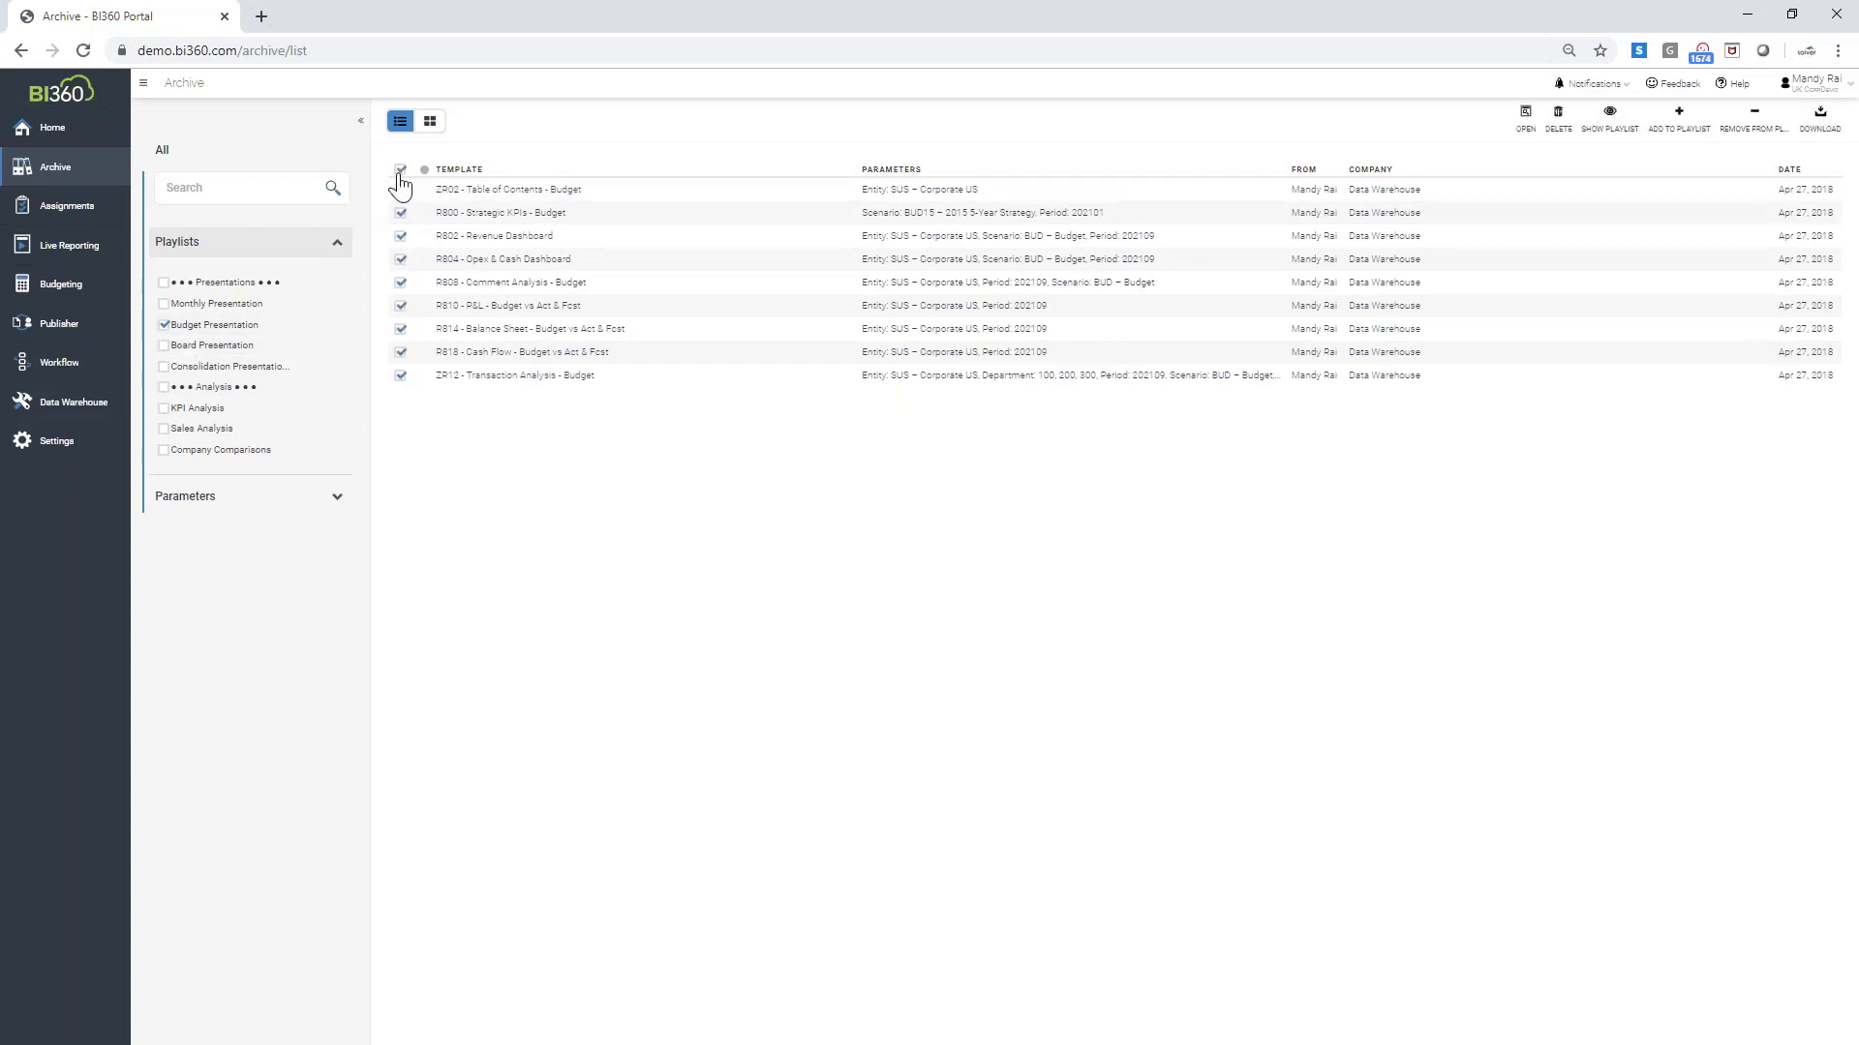
pyautogui.click(1621, 138)
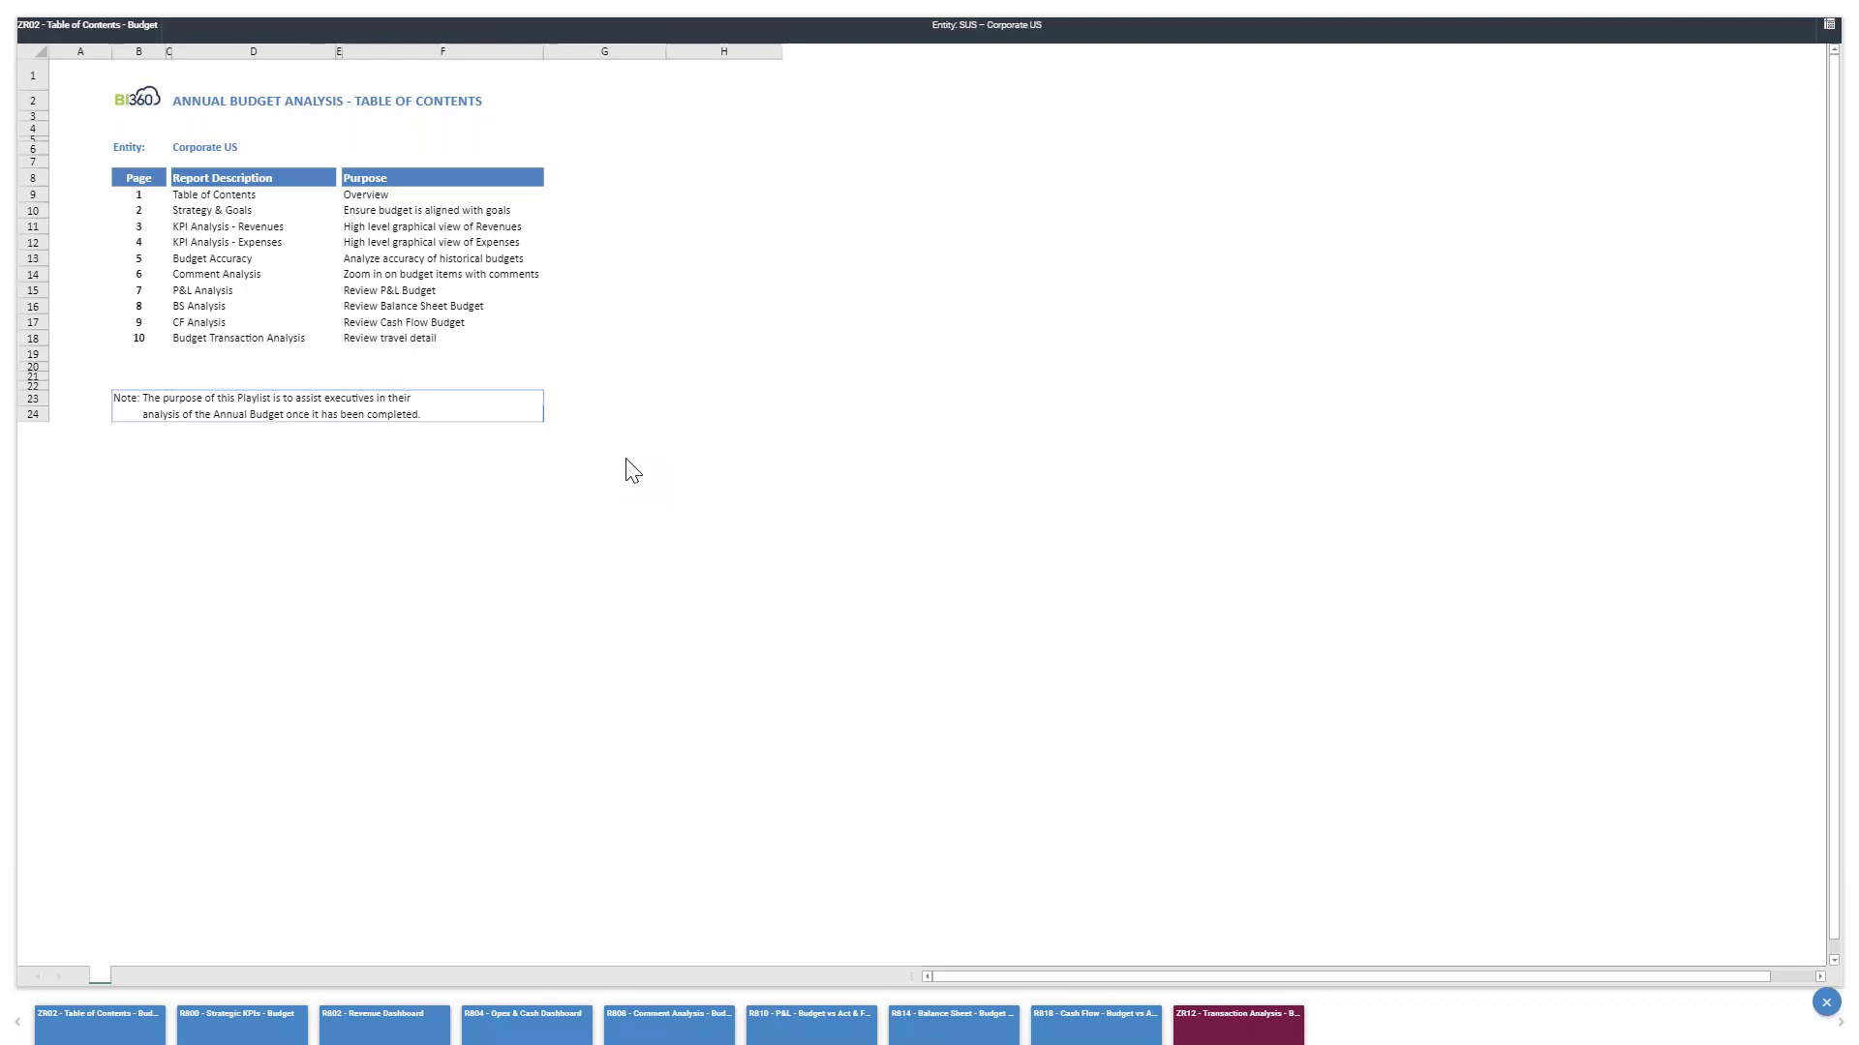
# View the Strategic KPIs, Revenue Dashboard, Opex & Cash Dashboard and Comment Analysis reports in the Budget Presentation playlist
pyautogui.moveTo(92, 987)
pyautogui.moveTo(240, 949)
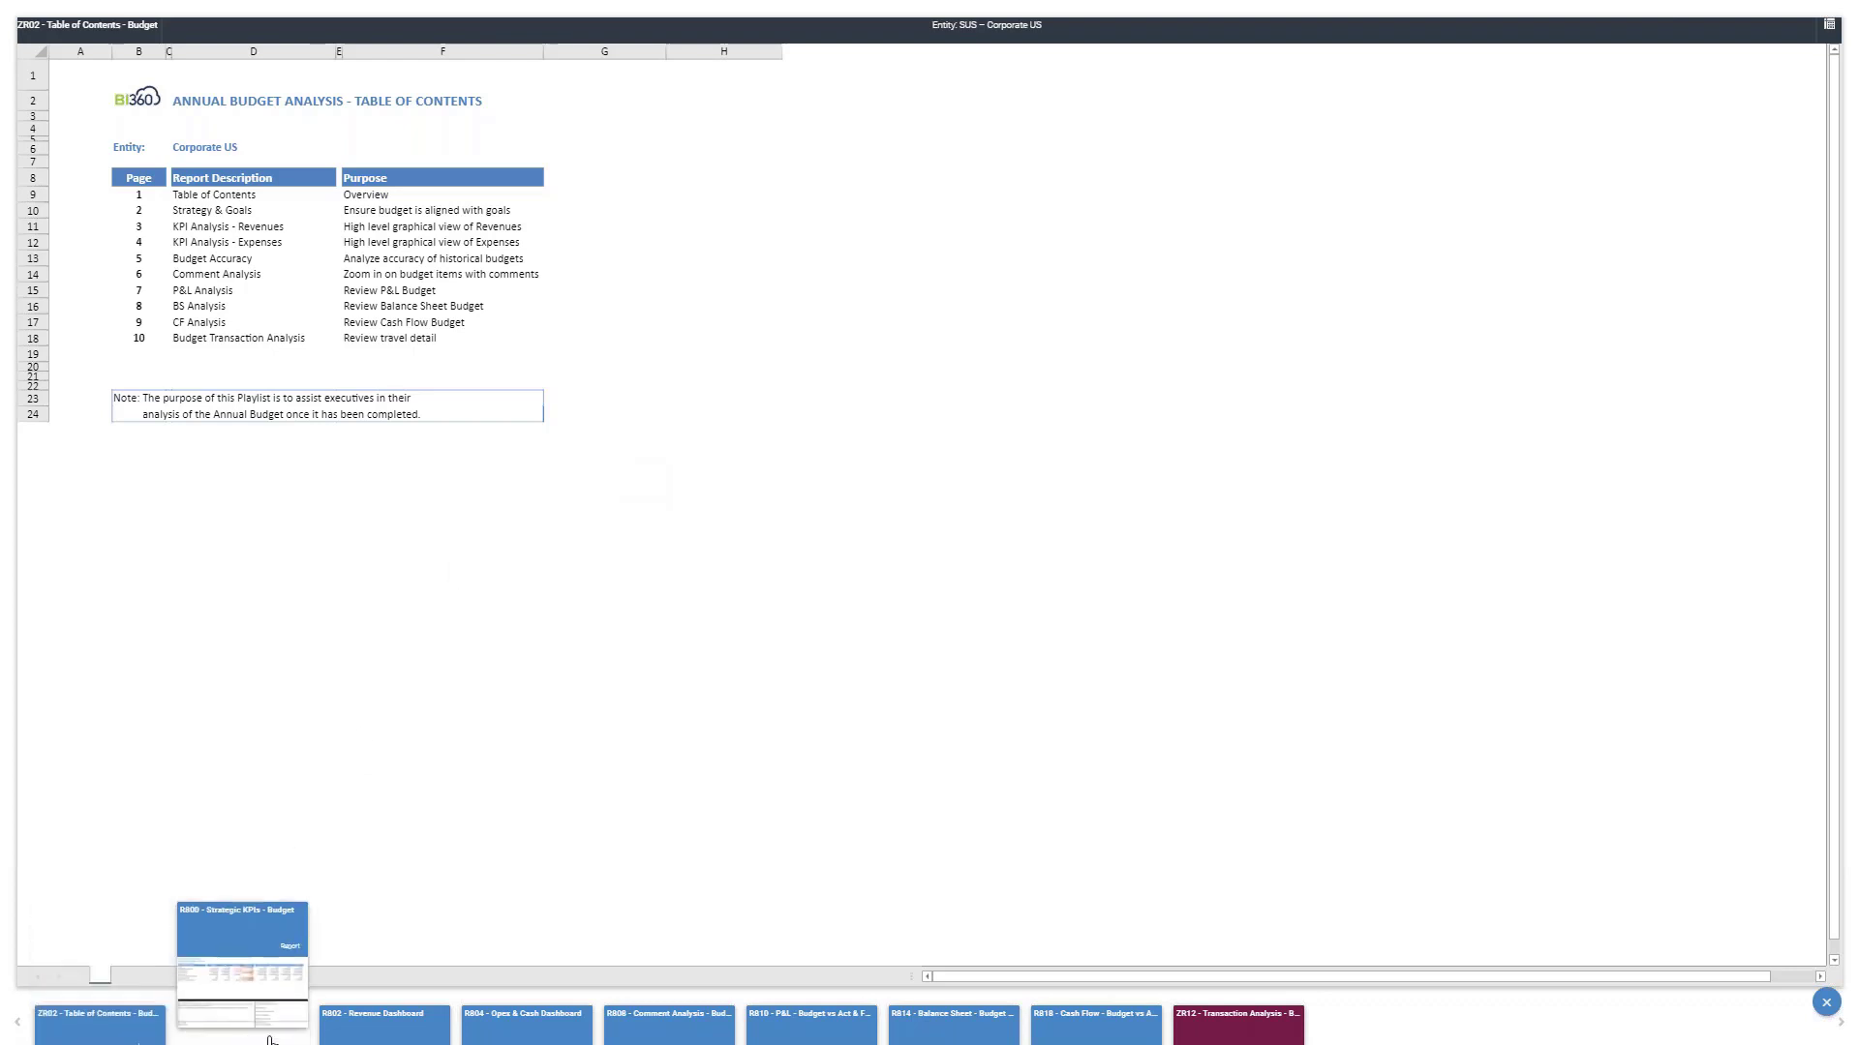
pyautogui.click(240, 951)
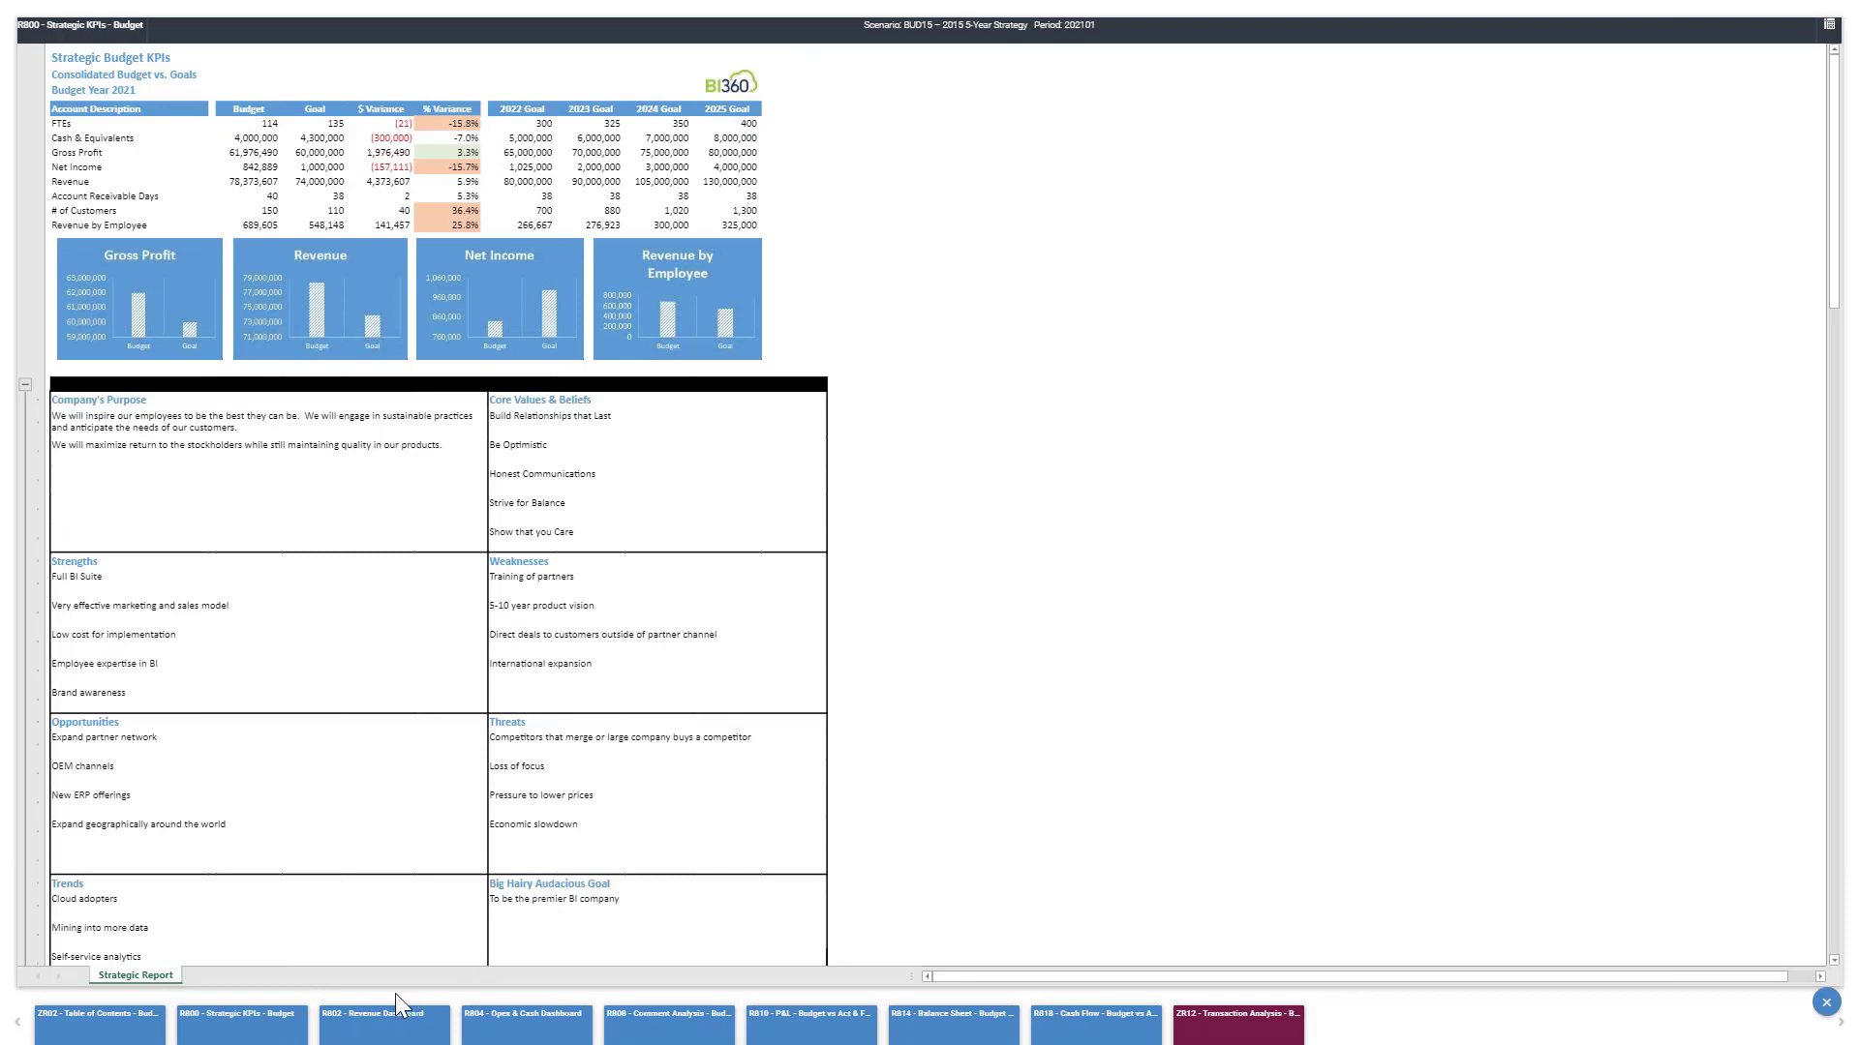
pyautogui.click(392, 952)
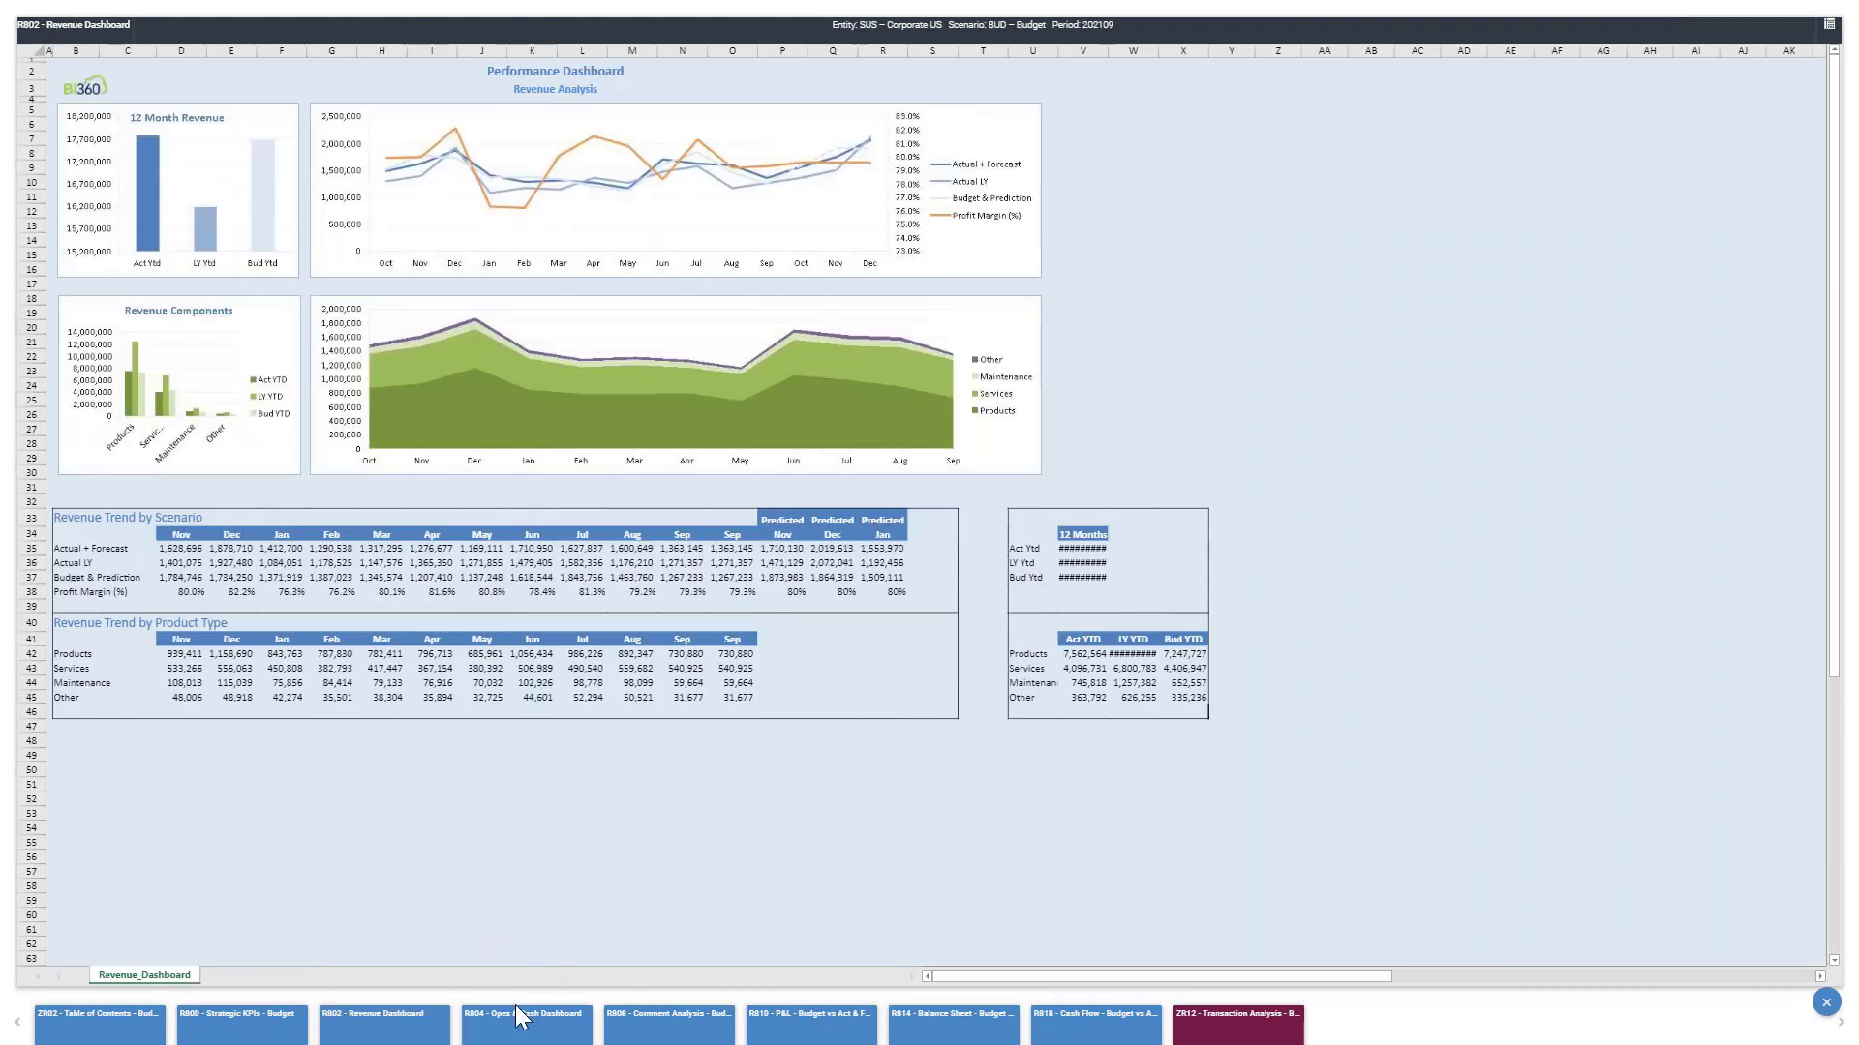
pyautogui.moveTo(516, 1012)
pyautogui.click(520, 951)
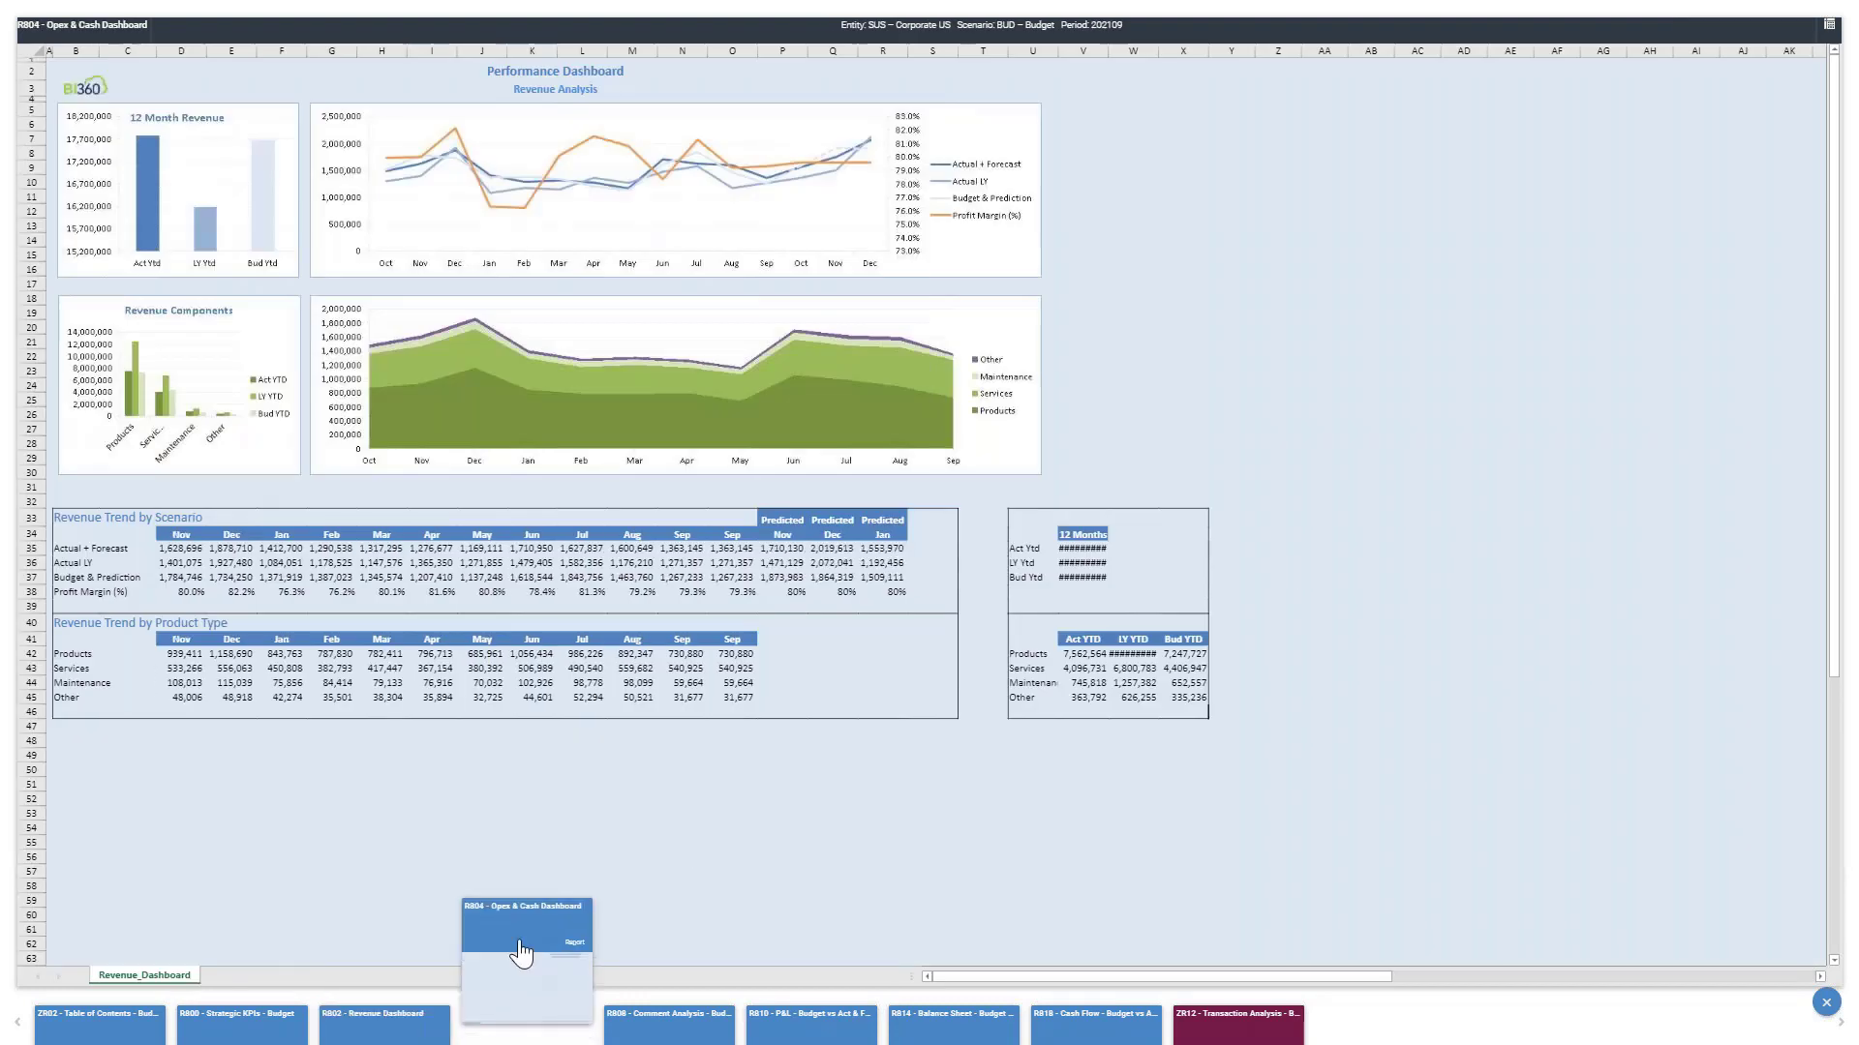
pyautogui.click(668, 967)
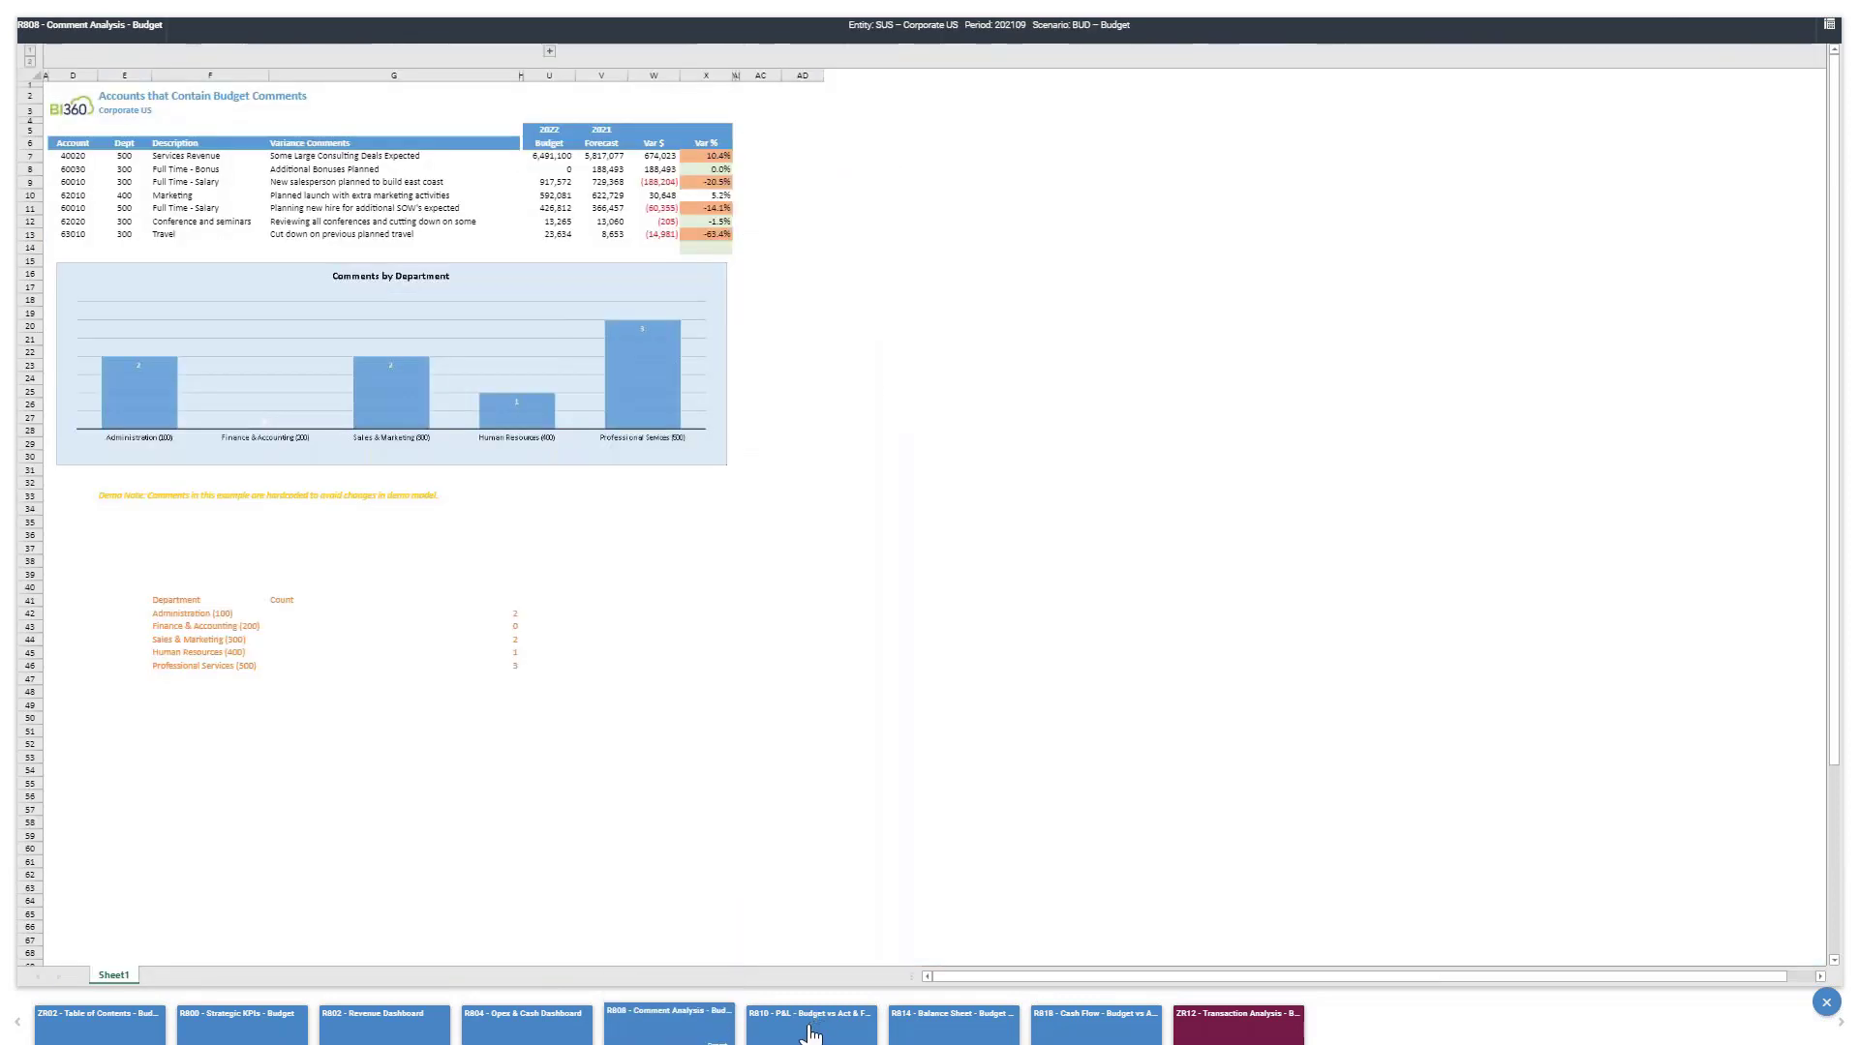
# Open the RB10 - P&L - Budget vs Act & Fcst report and drill down into the General Ledger from the 2022 budget for Product Revenue
pyautogui.moveTo(788, 1034)
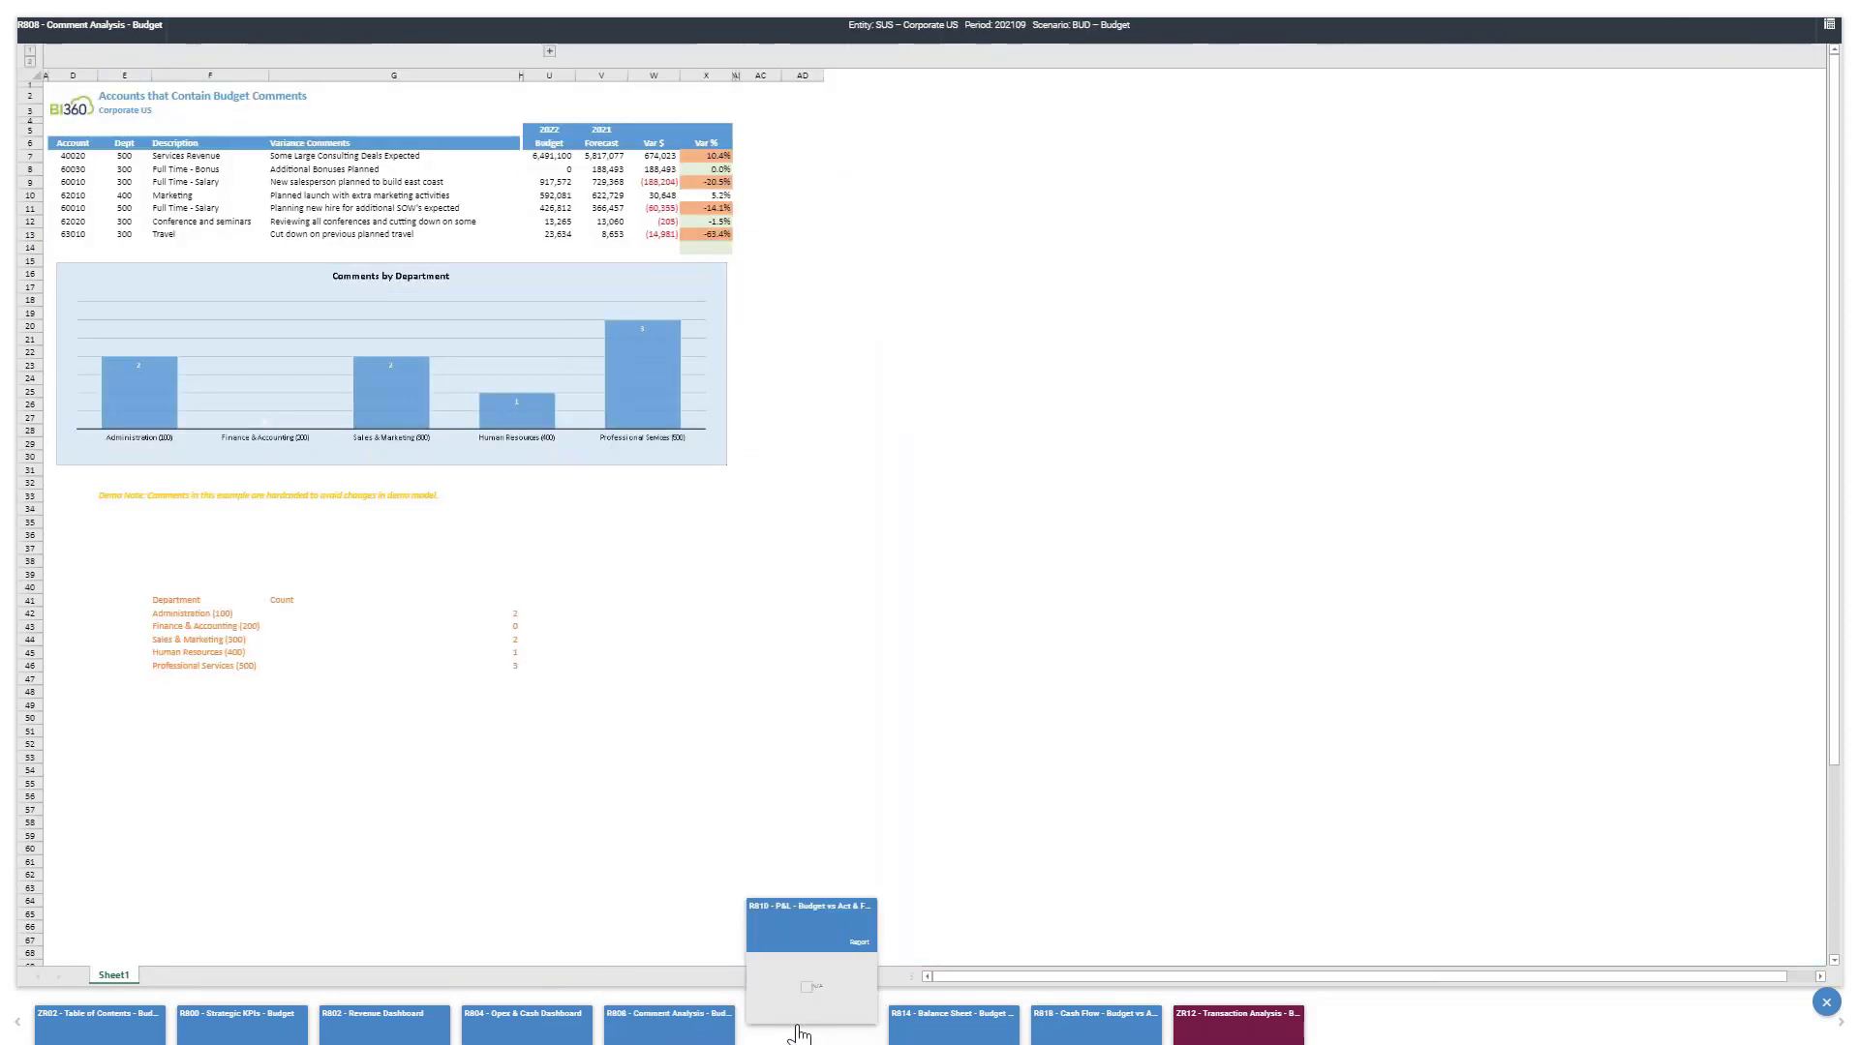
pyautogui.click(796, 965)
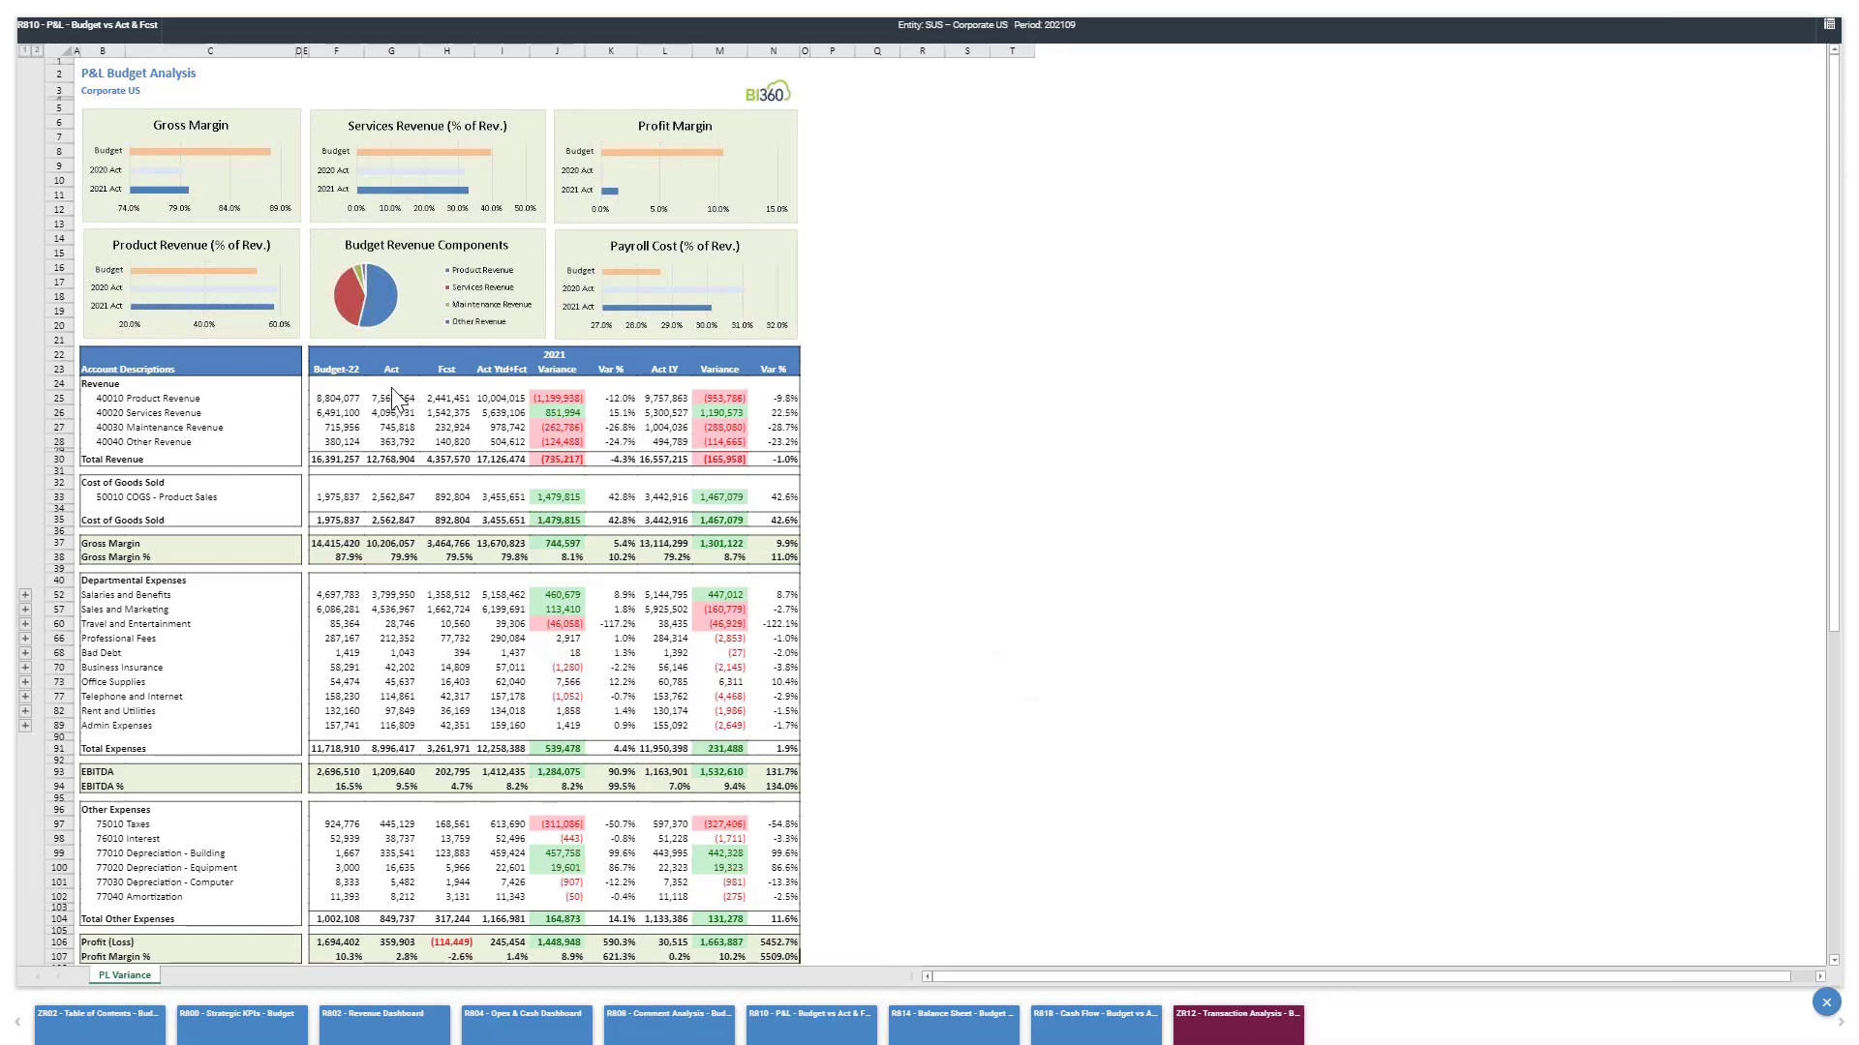
pyautogui.rightClick(347, 395)
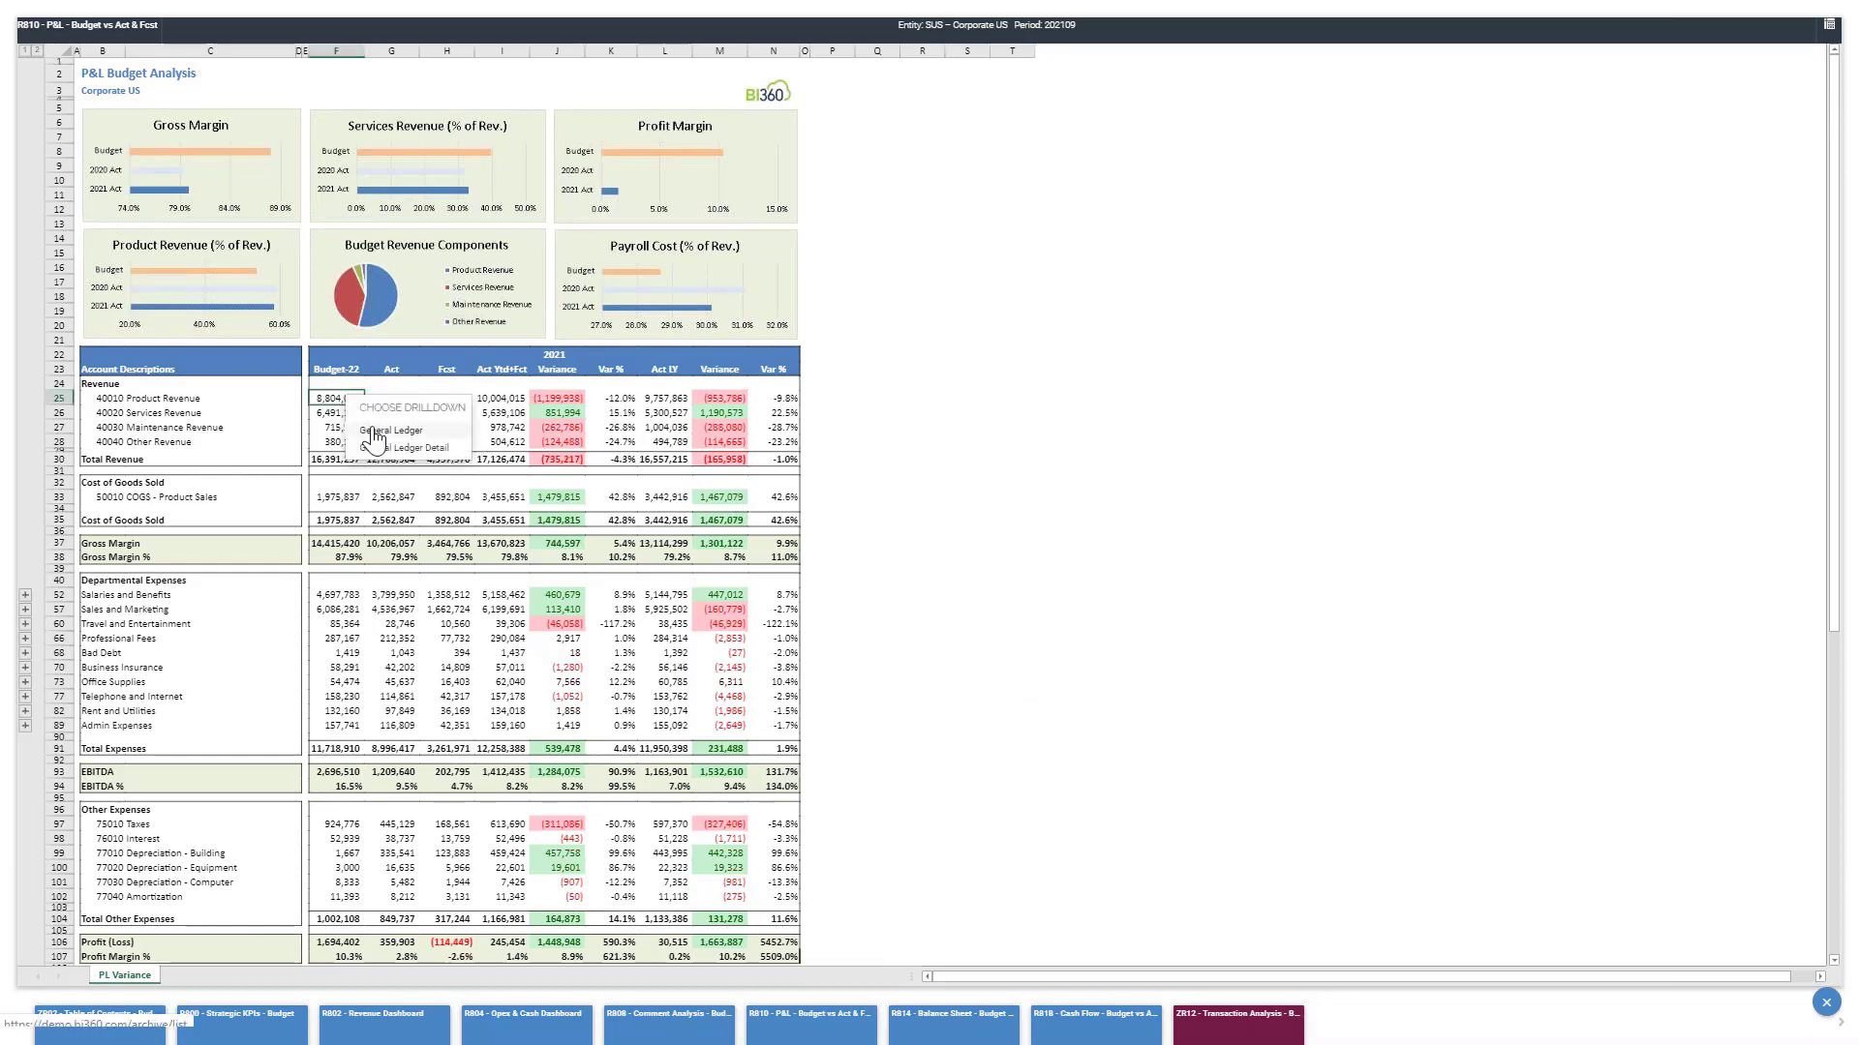
pyautogui.click(366, 432)
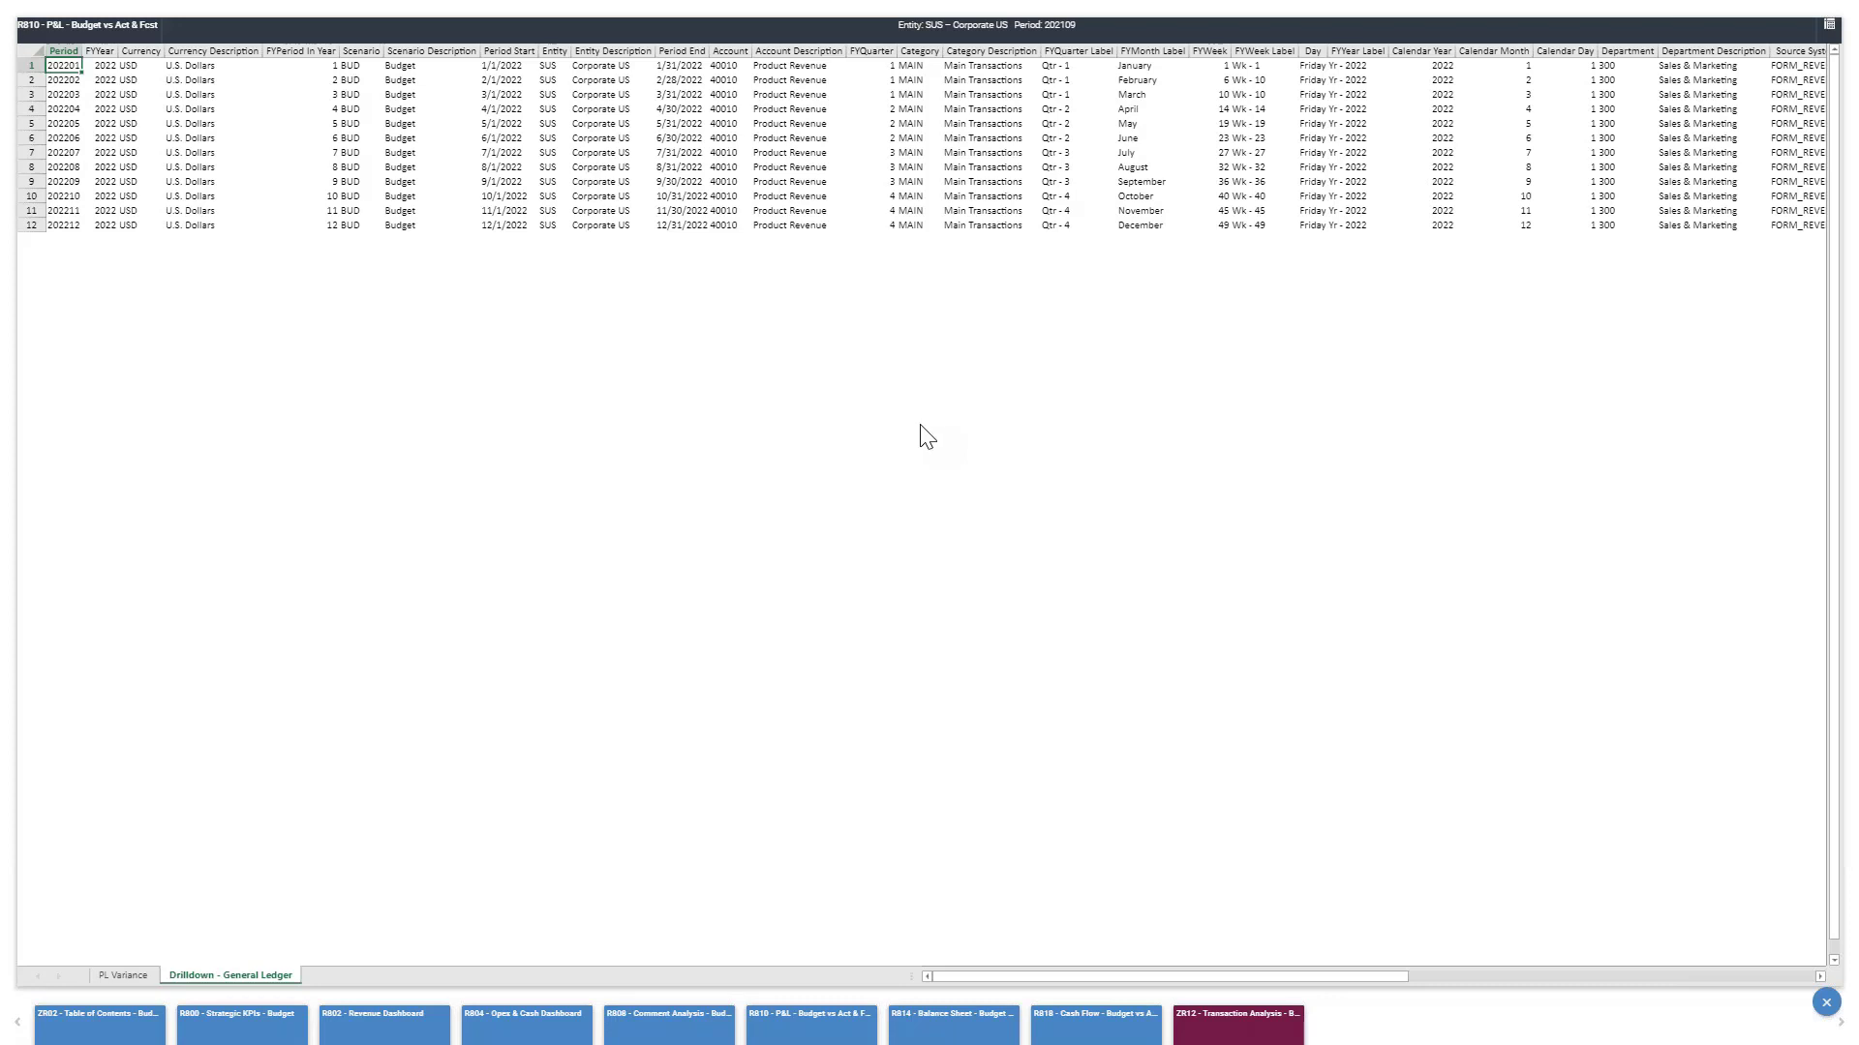
# Open the ZR12 - Transaction Analysis - Budget report in the playlist, and close the presentation to return to the archive list
pyautogui.moveTo(1243, 1013)
pyautogui.click(1244, 922)
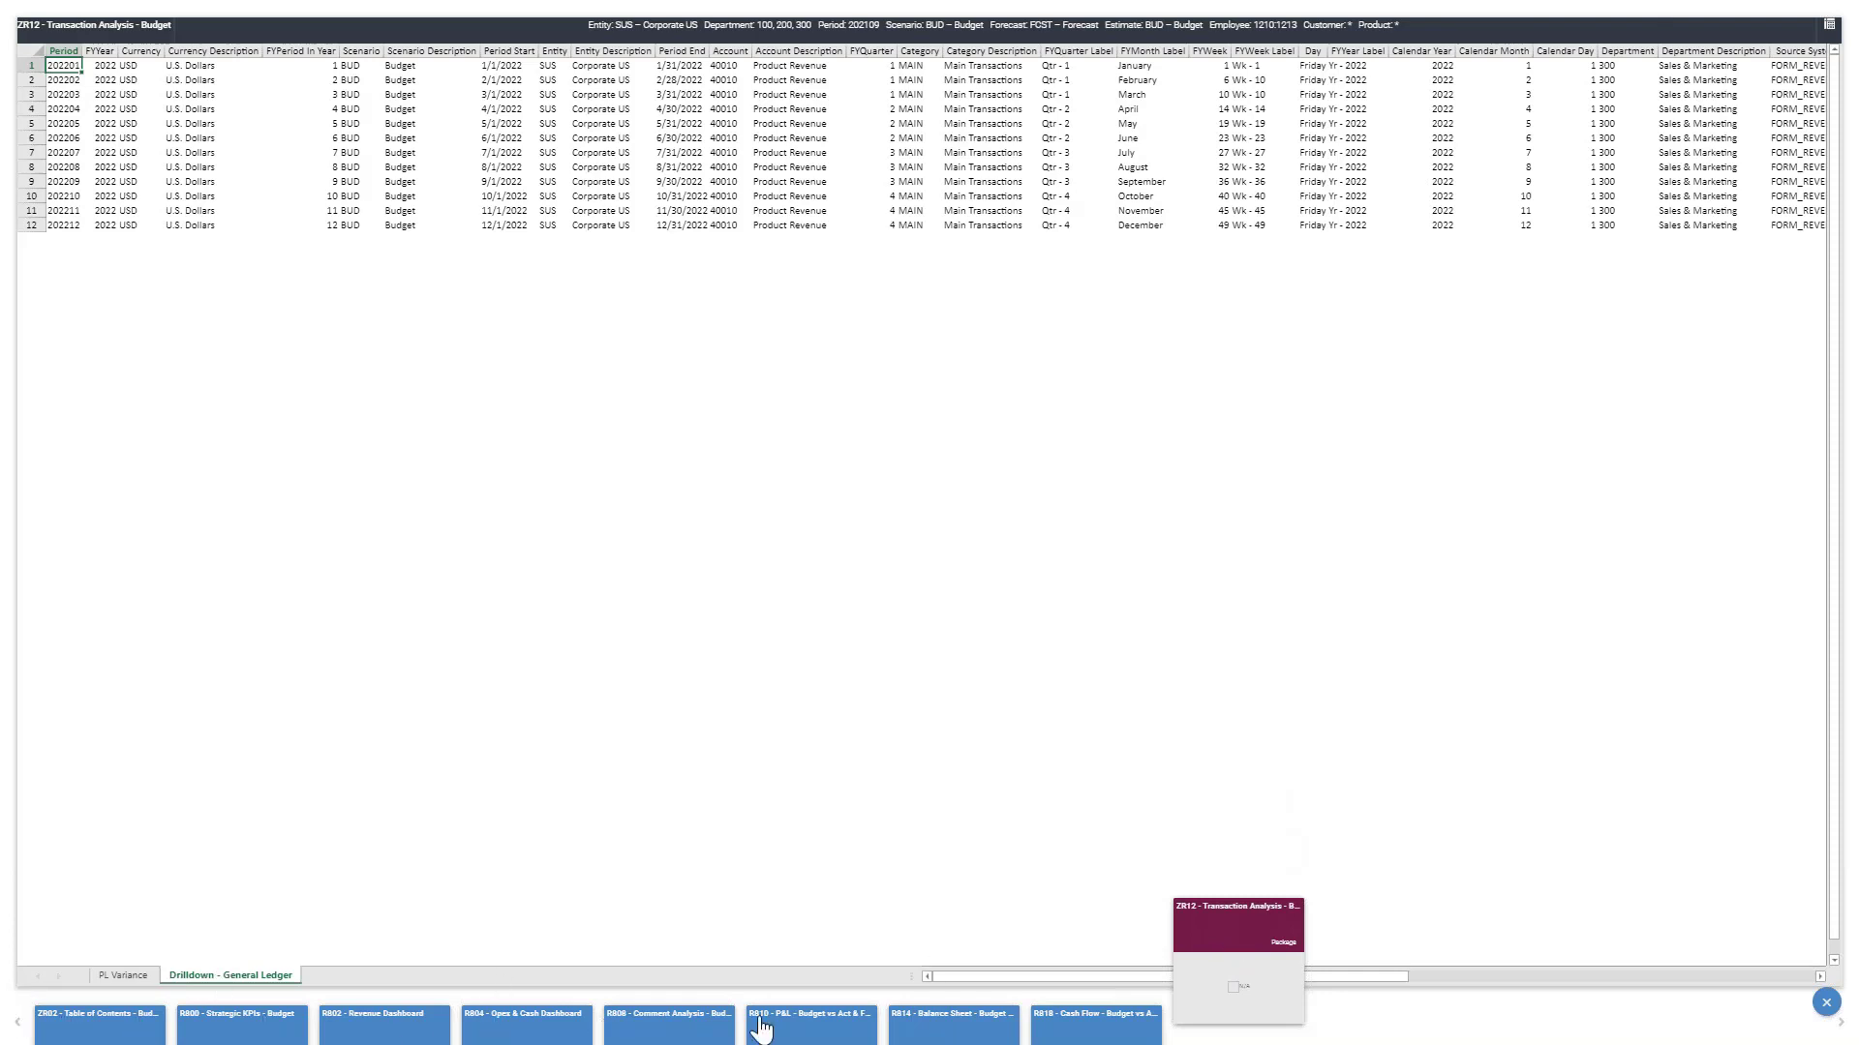
pyautogui.click(1113, 1029)
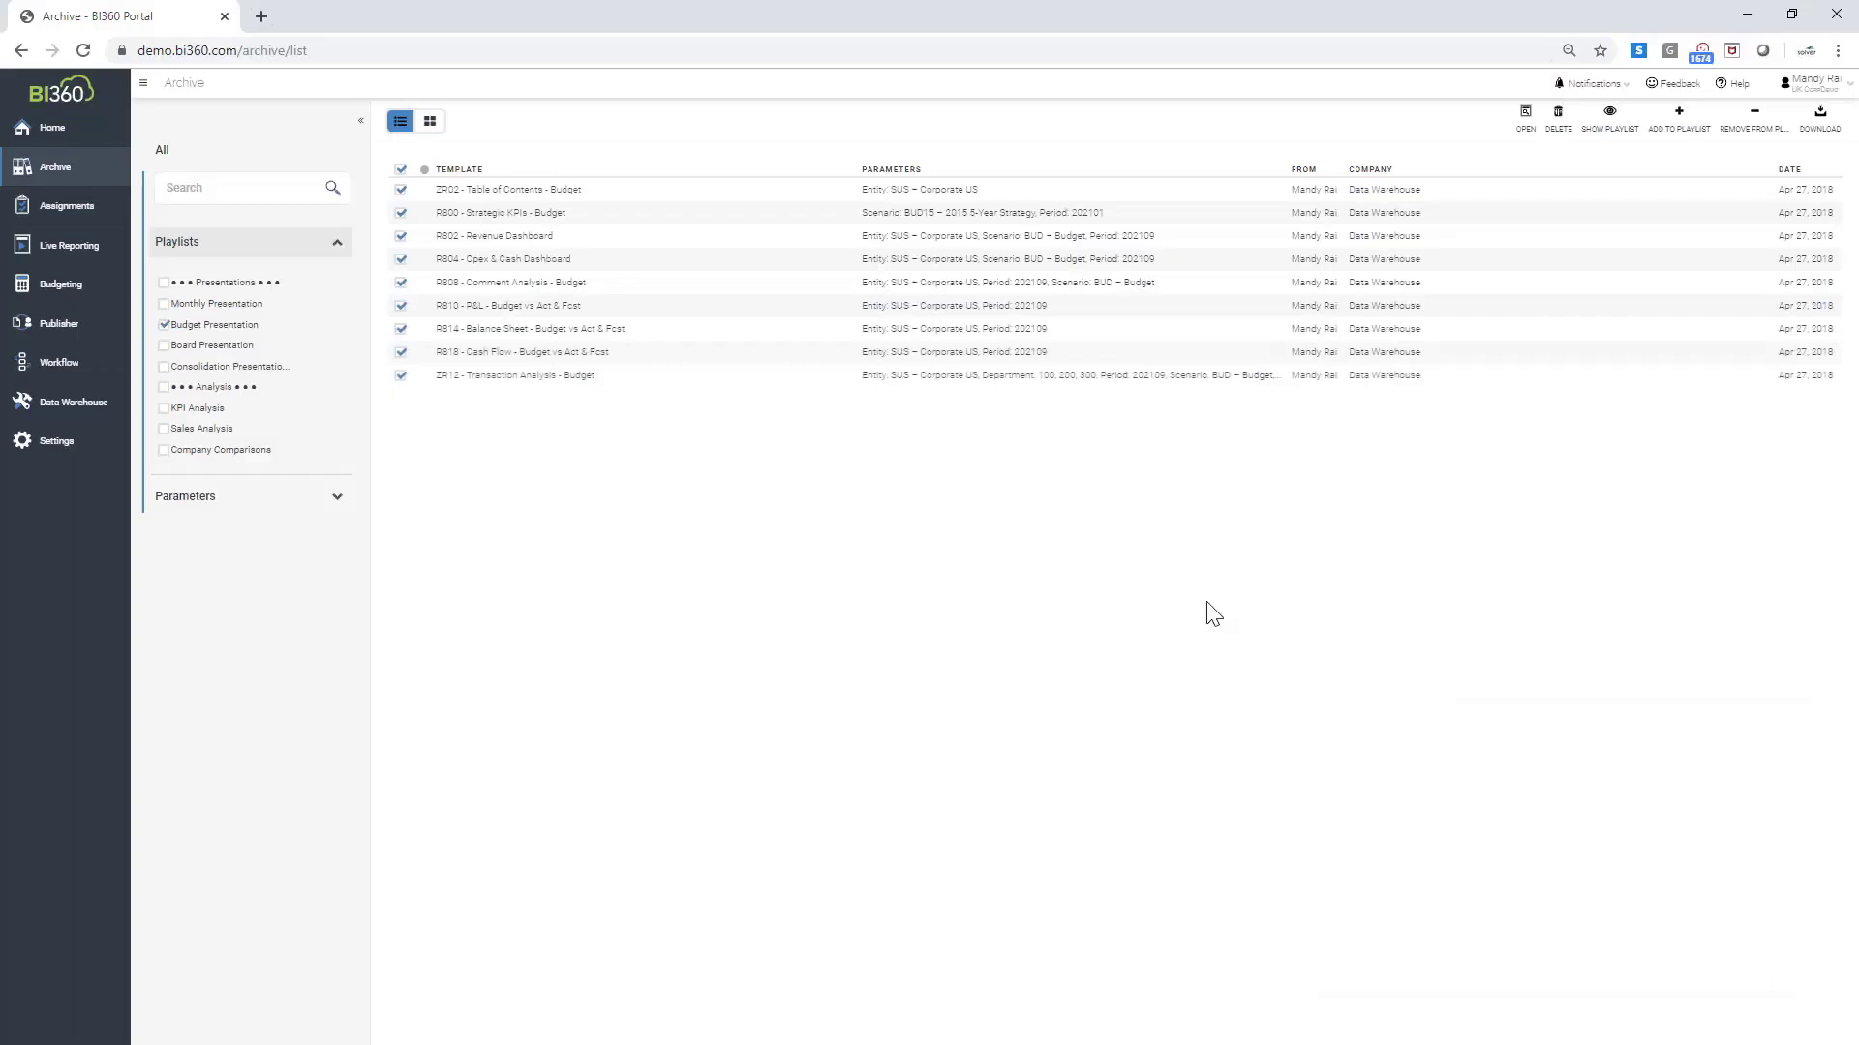
# Return to the portal's Home page, switch to the PowerPoint slide show and advance to the Solver eLearning Subscription slide
pyautogui.click(51, 131)
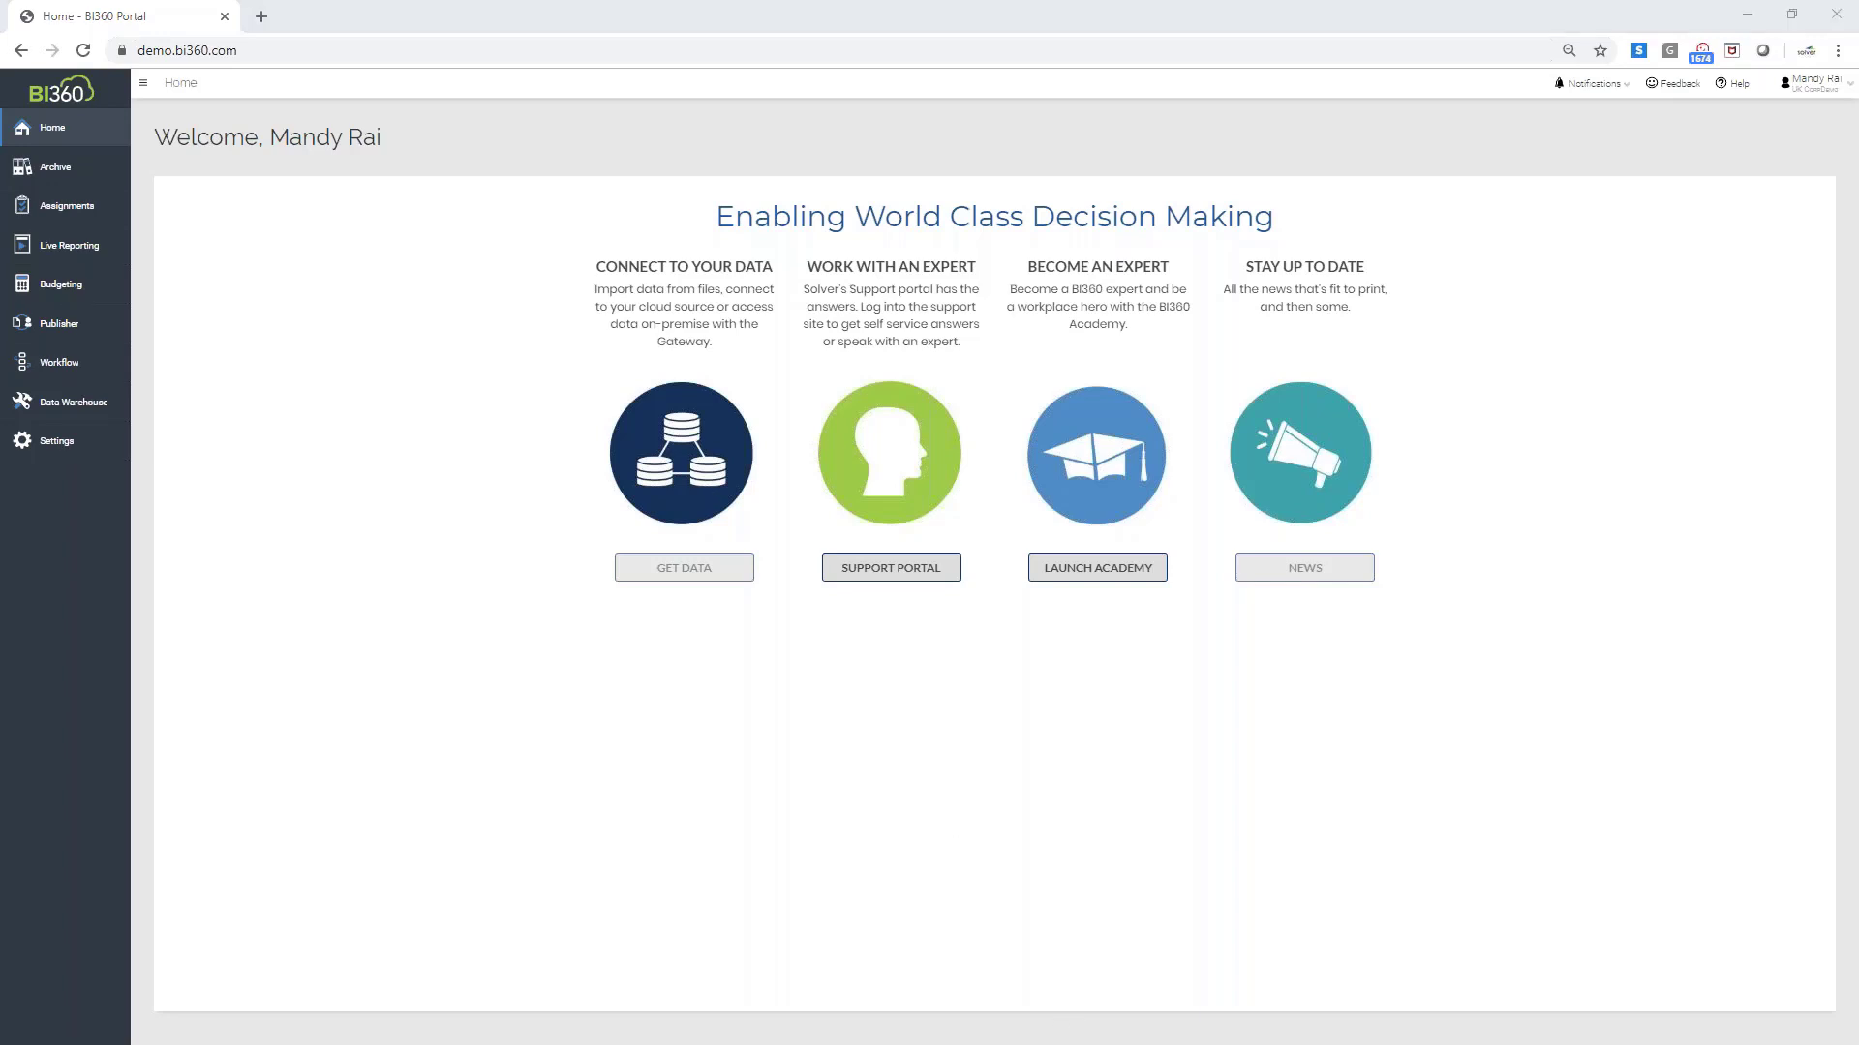
pyautogui.hotkey('alt', 'Tab')
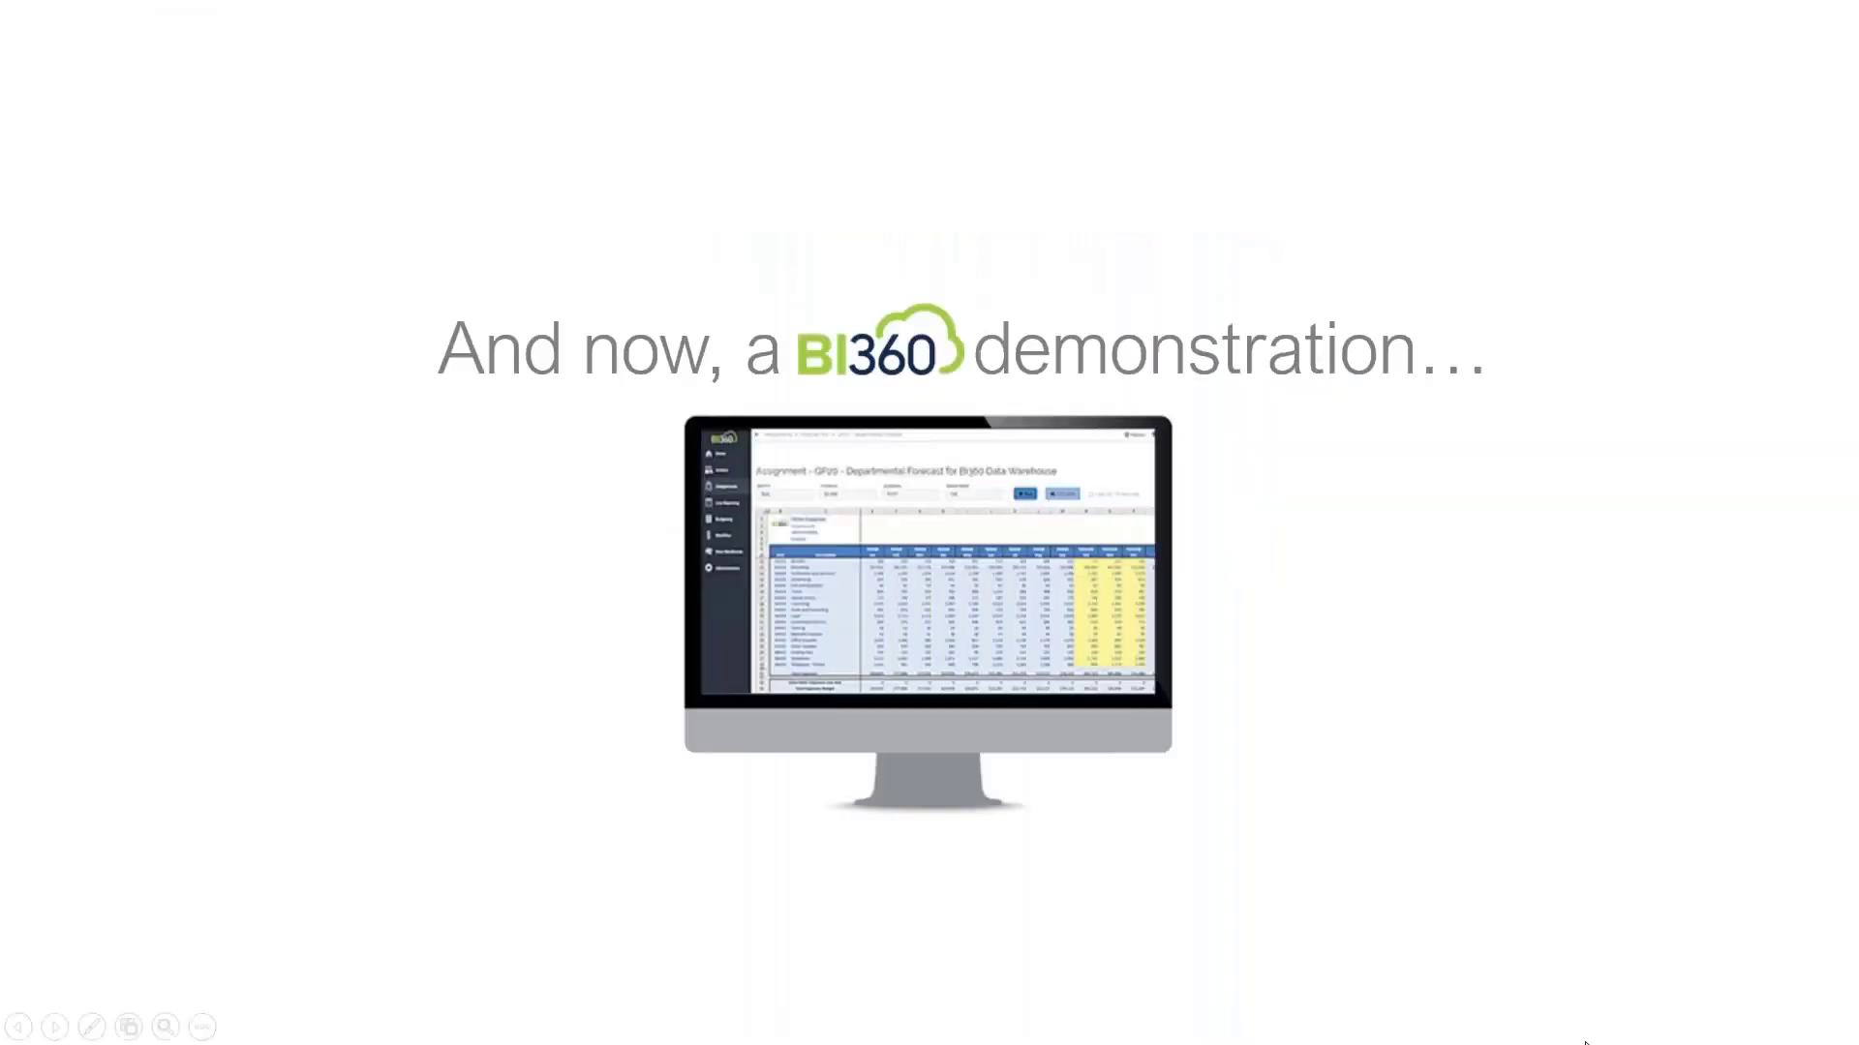
pyautogui.click(1540, 716)
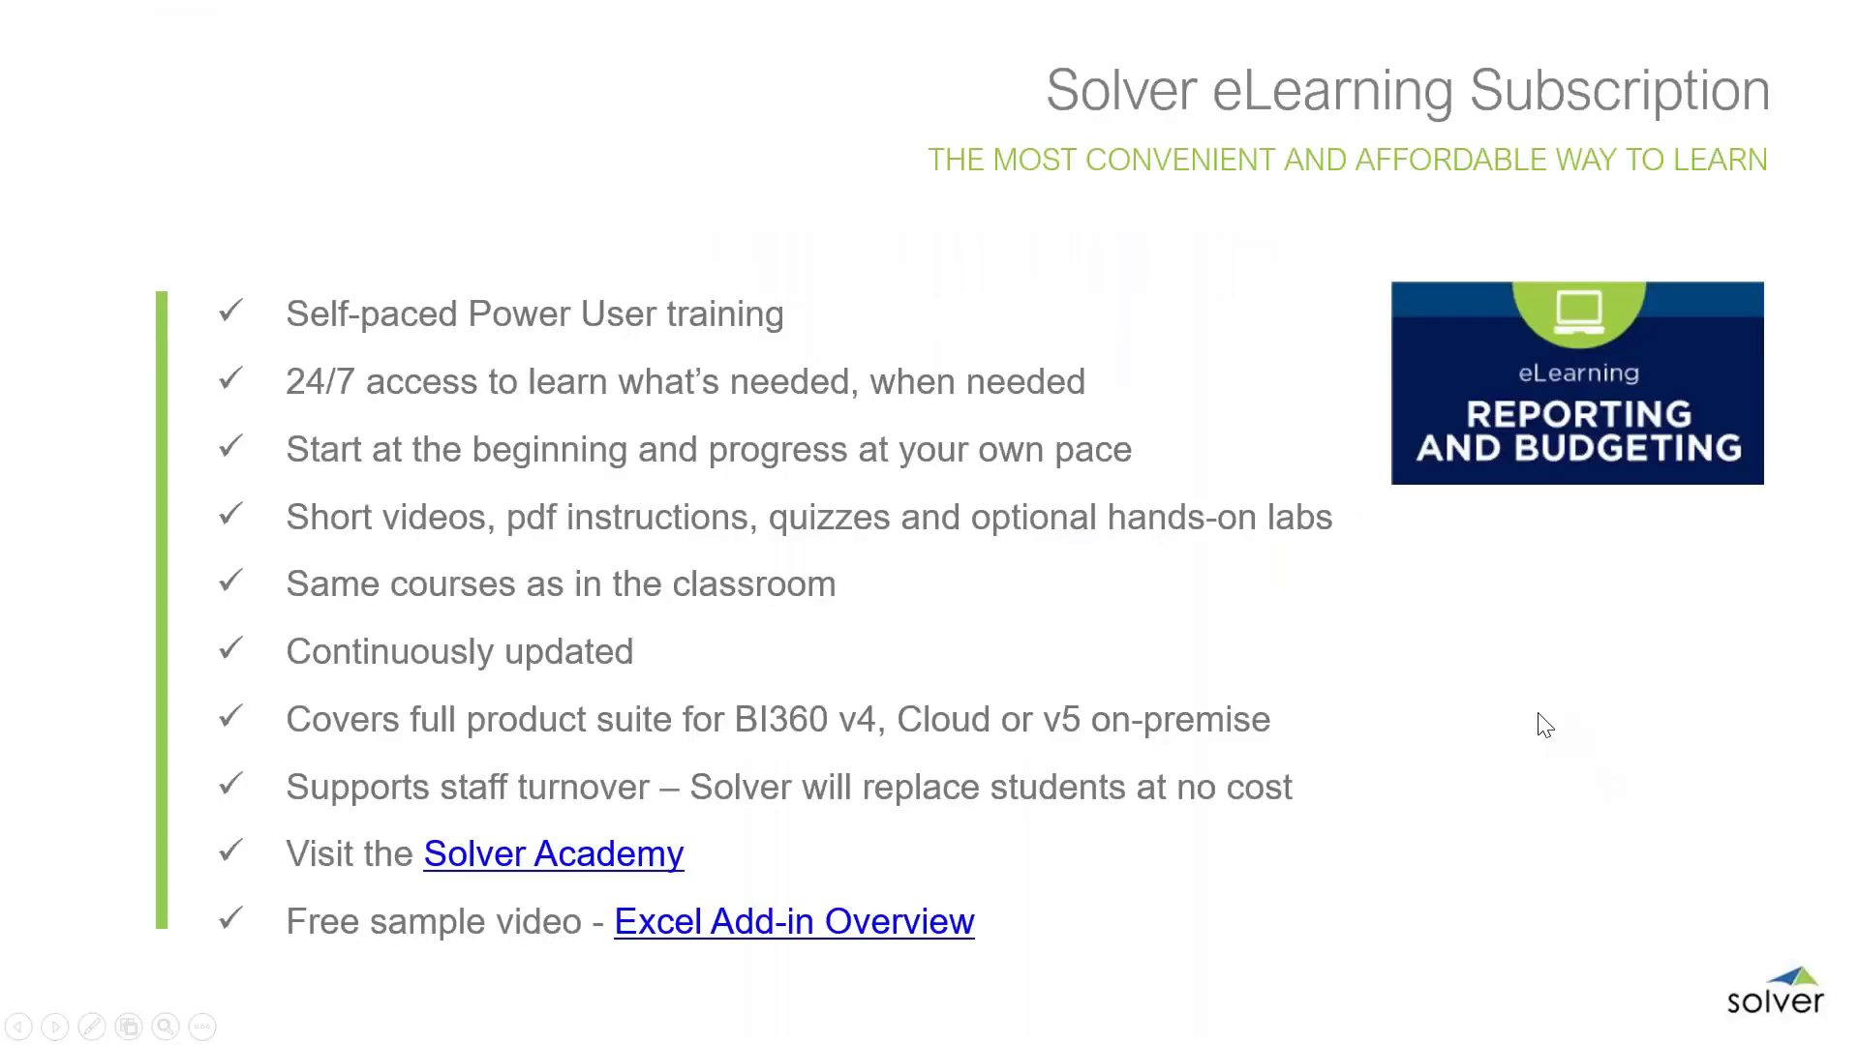